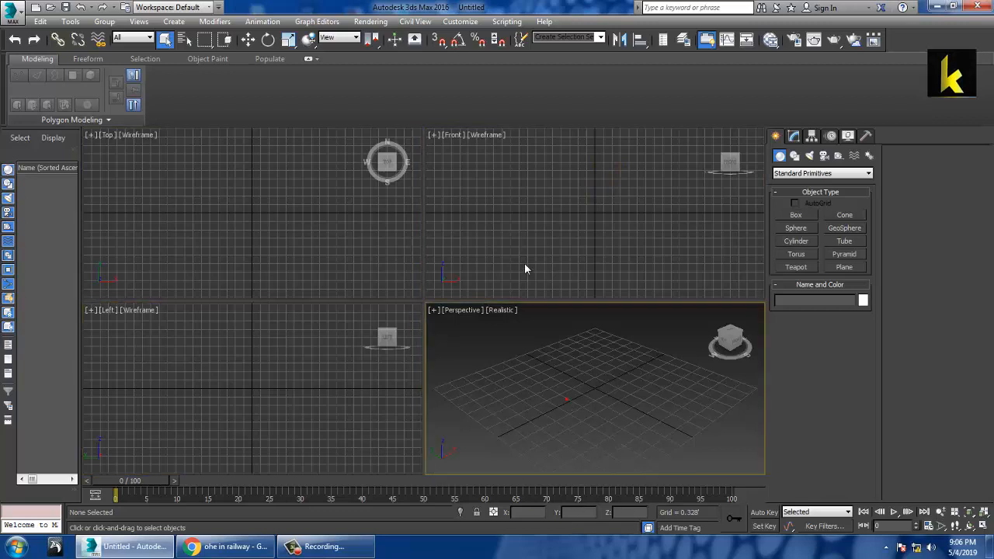
click(535, 221)
click(274, 203)
click(277, 353)
click(588, 417)
Step: Open the reference image Cantilever-Assembly (1) from the Desktop in the image file viewer
click(370, 21)
click(440, 362)
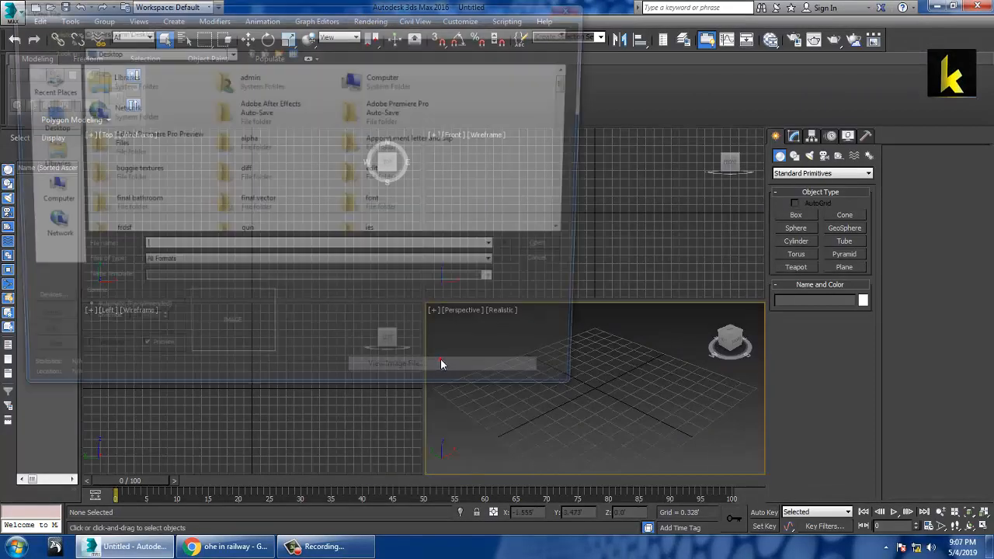
click(377, 118)
key(c)
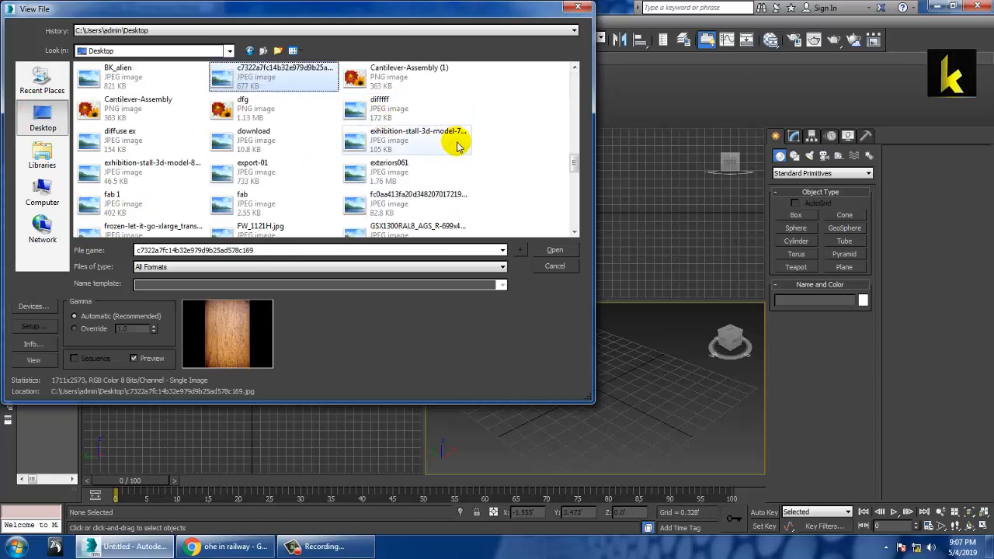
key(c)
double_click(380, 74)
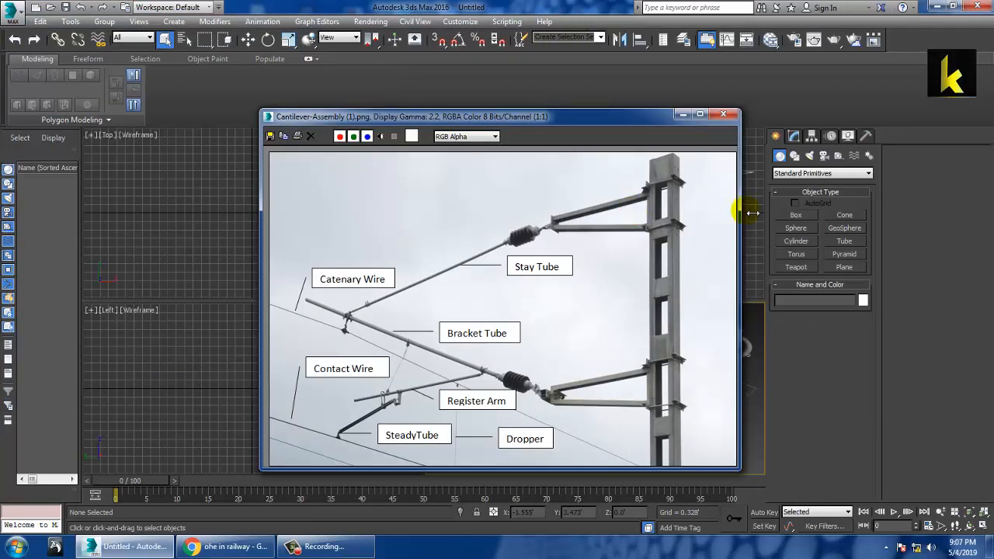
Step: Move the reference image window beside the modelling area, narrow it and reduce the picture to half size
drag(541, 116, 256, 75)
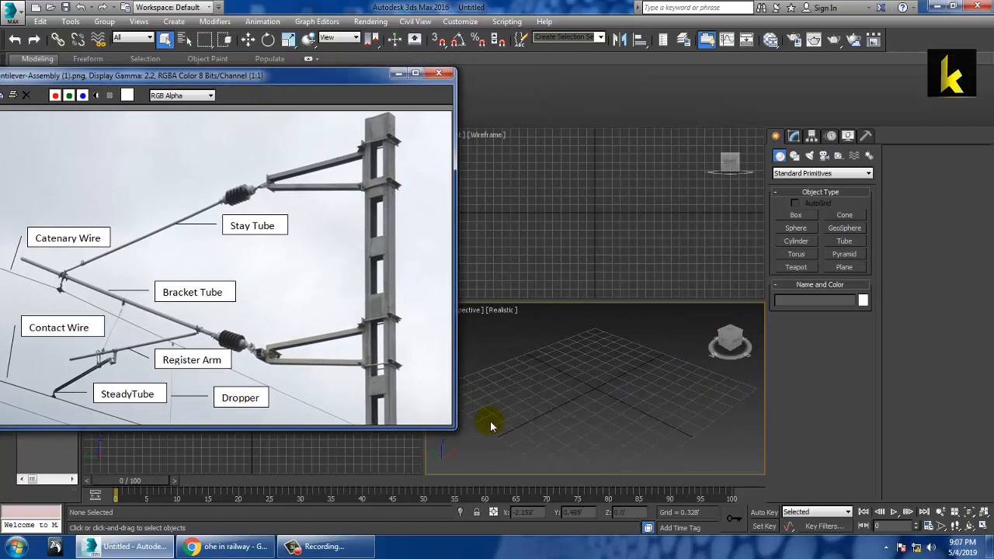
click(490, 425)
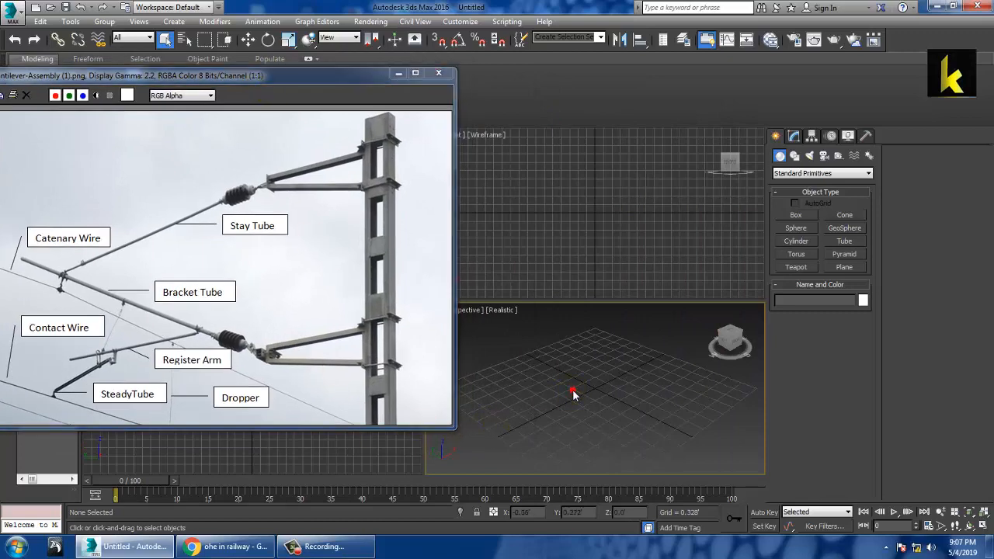
alt+middle_drag(657, 422, 644, 427)
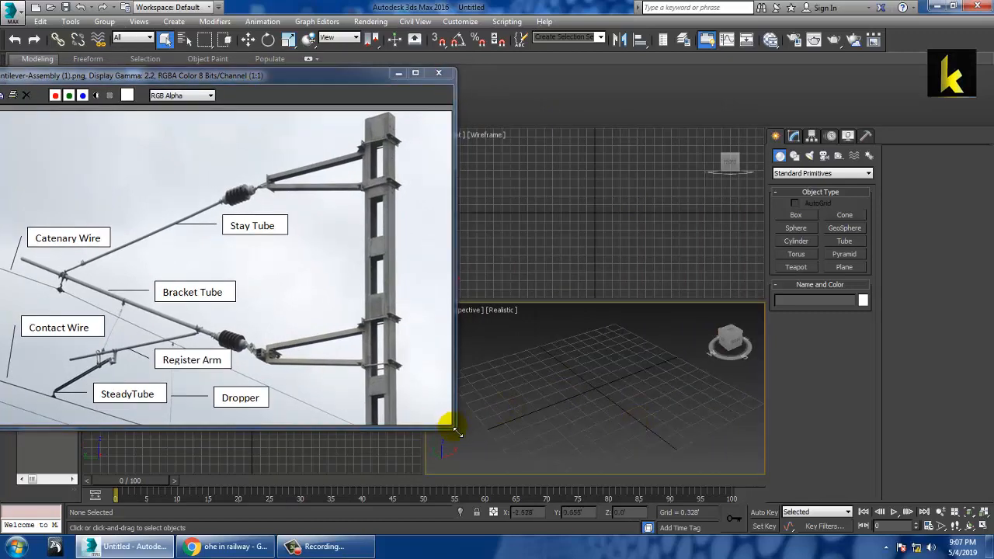
drag(455, 428, 361, 423)
scroll(220, 301, down, 1)
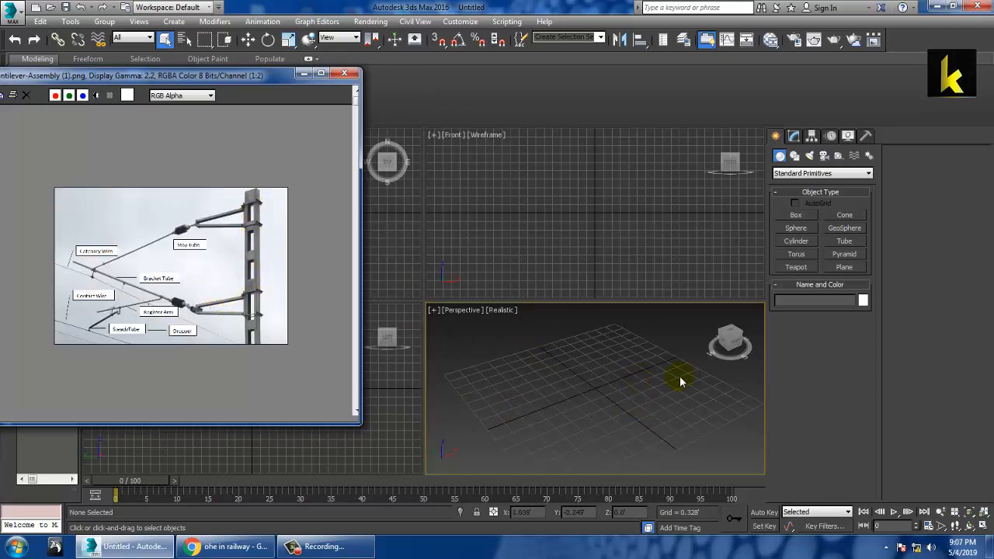
Step: Create a large ground plane covering the home grid in the maximized perspective view
click(844, 266)
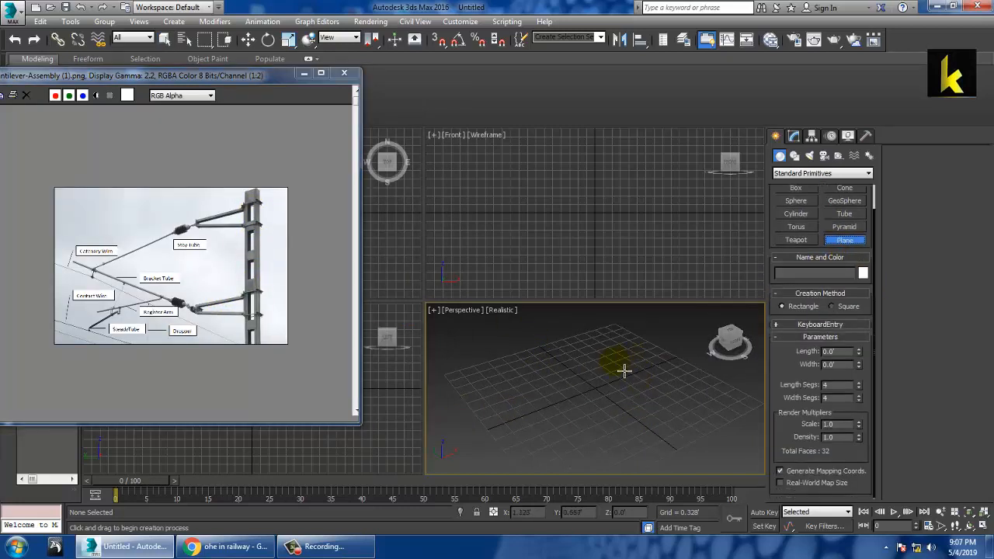
key(alt+w)
right_click(555, 306)
scroll(554, 306, down, 3)
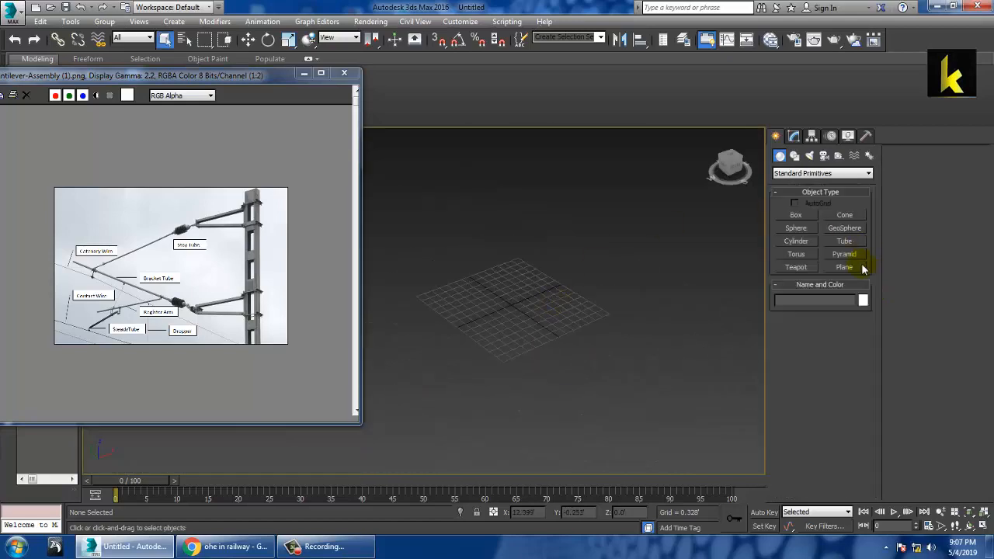
click(851, 271)
drag(534, 225, 480, 455)
right_click(587, 322)
key(w)
scroll(578, 310, up, 3)
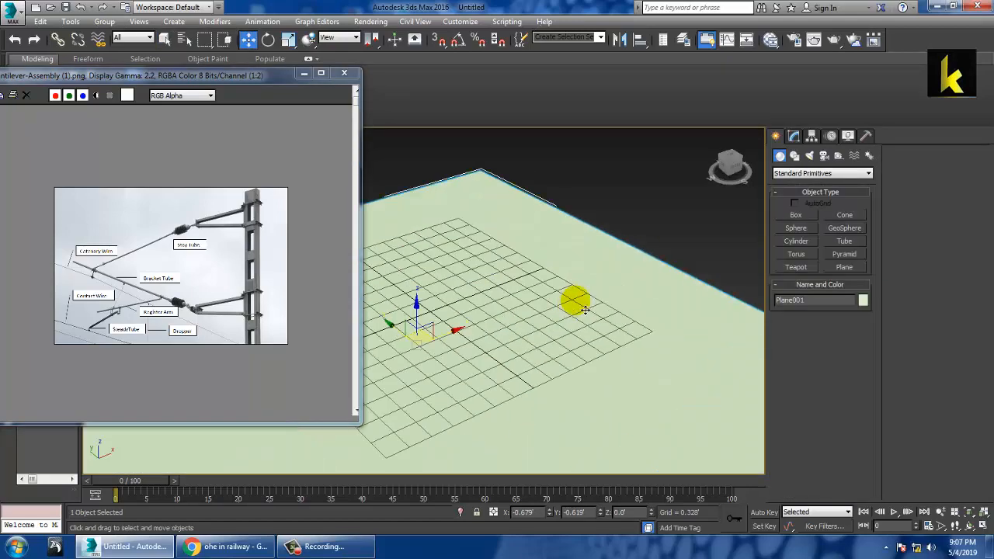
Step: Create a tall box for the mast on the ground plane, about 0.36' long, 0.214' wide and 4.167' high
click(787, 216)
middle_drag(612, 362, 679, 280)
drag(523, 400, 528, 362)
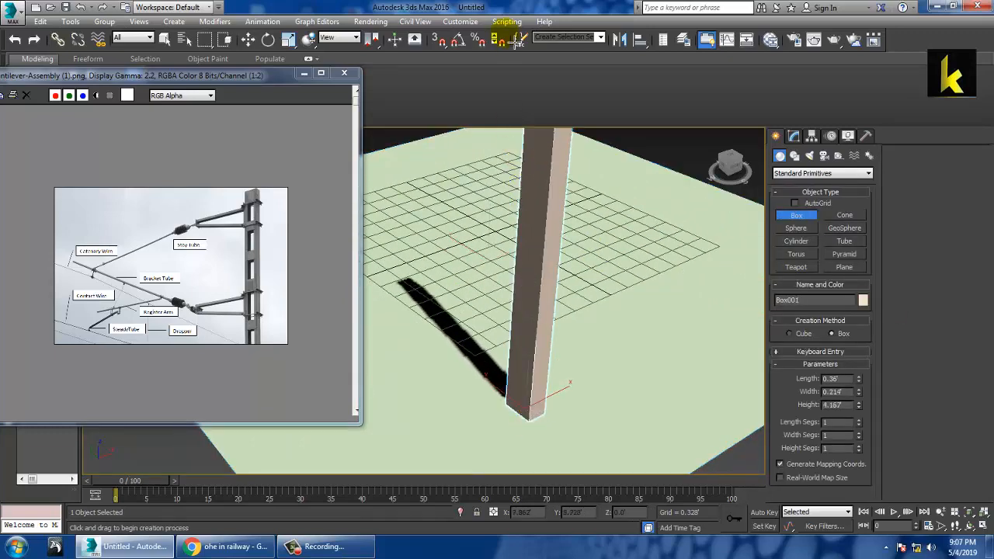
click(511, 8)
right_click(634, 386)
alt+middle_drag(628, 418, 629, 400)
scroll(608, 363, down, 3)
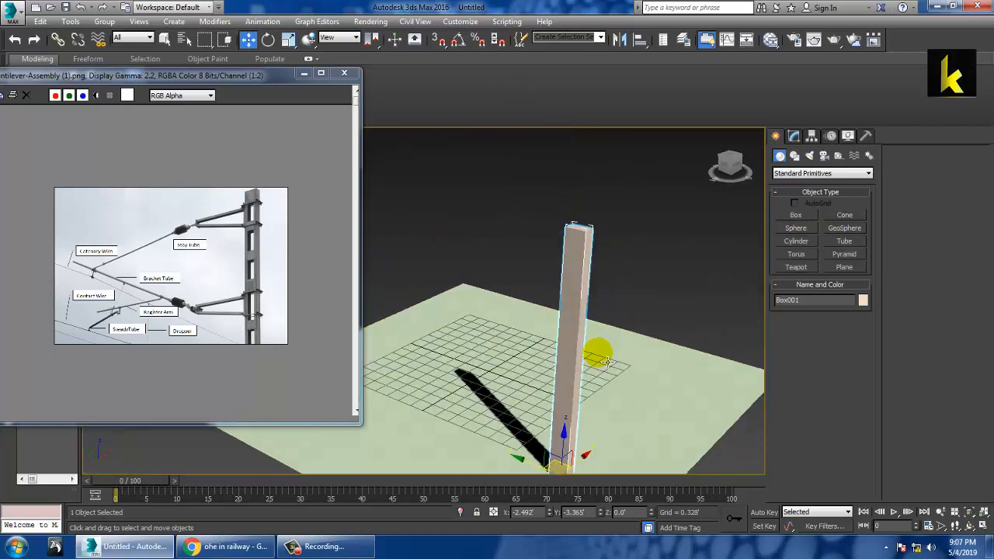
middle_drag(608, 324, 602, 276)
Step: Scale the mast box to about 104% in height and 90% along its Y axis
key(r)
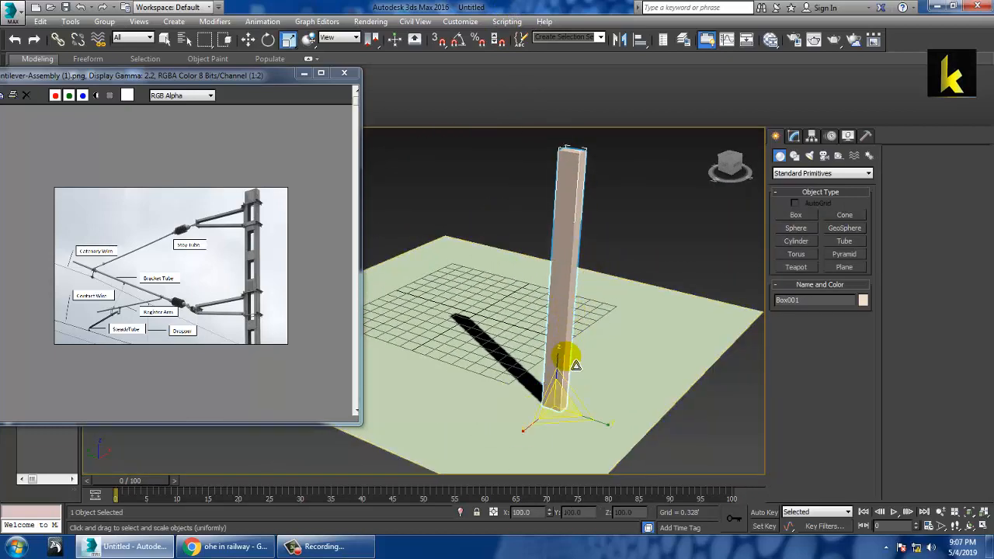
mouse_move(561, 364)
mouse_down()
mouse_move(562, 355)
mouse_move(568, 371)
mouse_up()
key(ctrl+z)
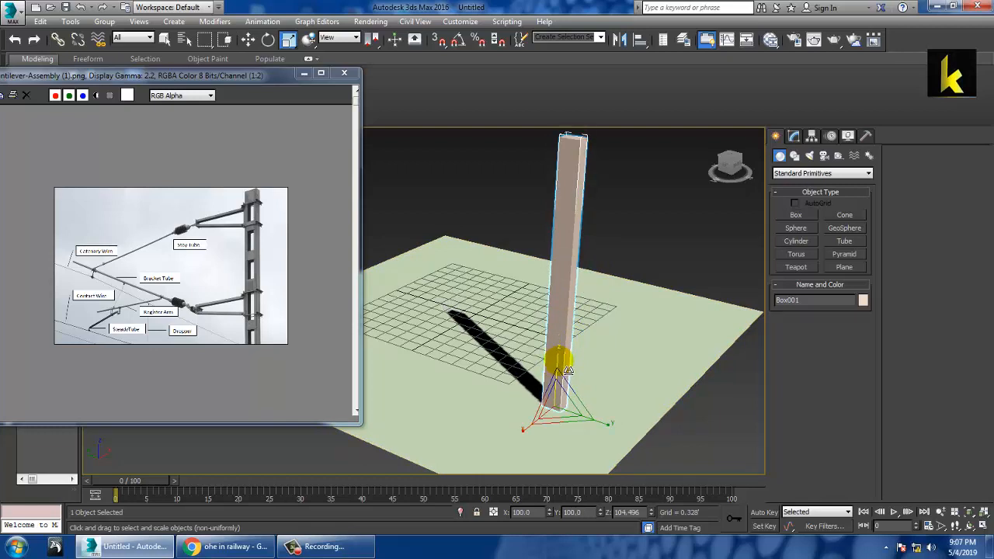
drag(604, 426, 599, 426)
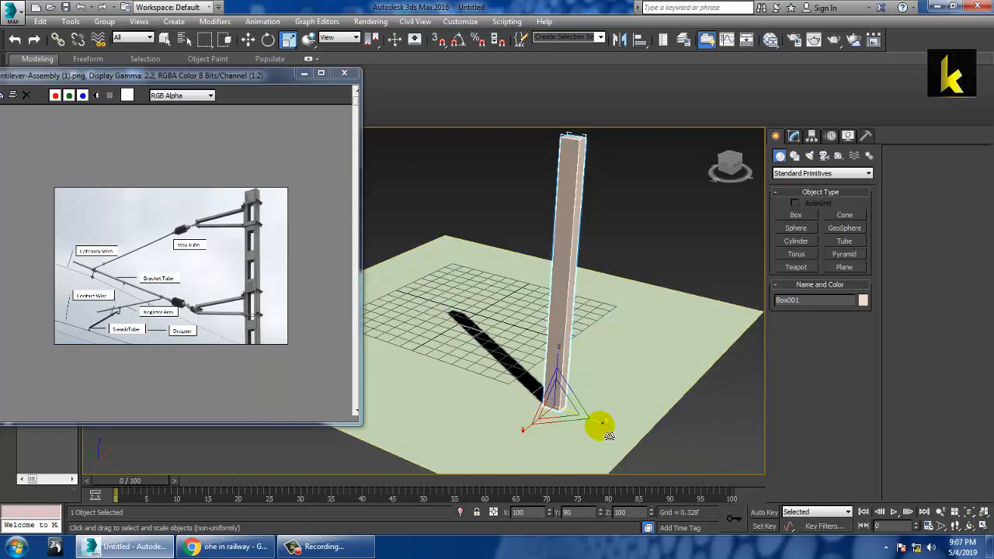
key(w)
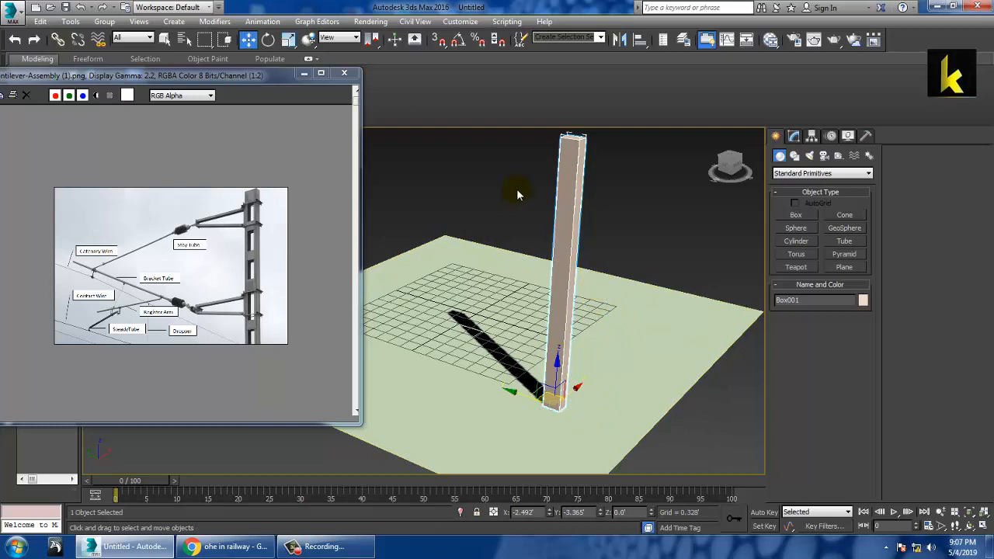
Step: Convert the mast box to an editable poly
right_click(560, 170)
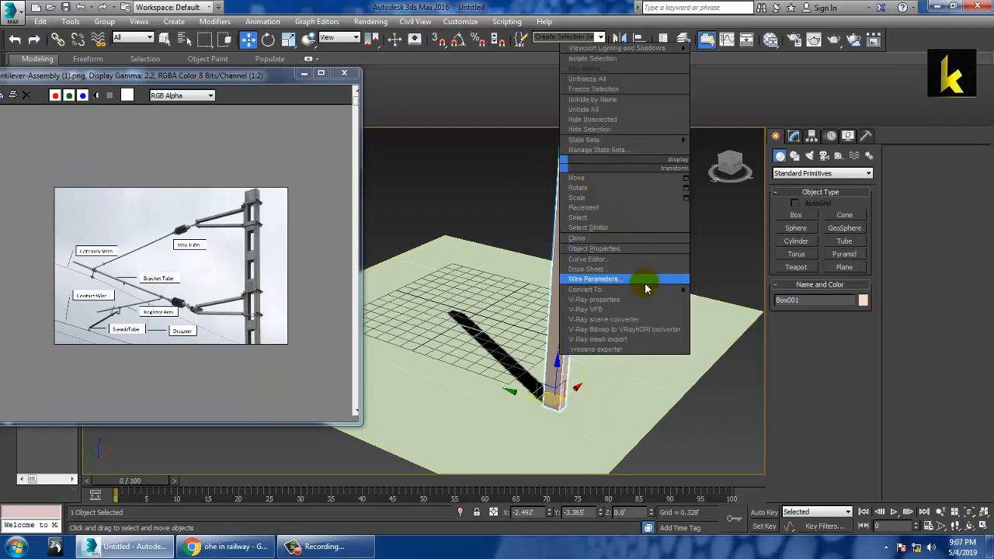
mouse_move(655, 292)
click(758, 299)
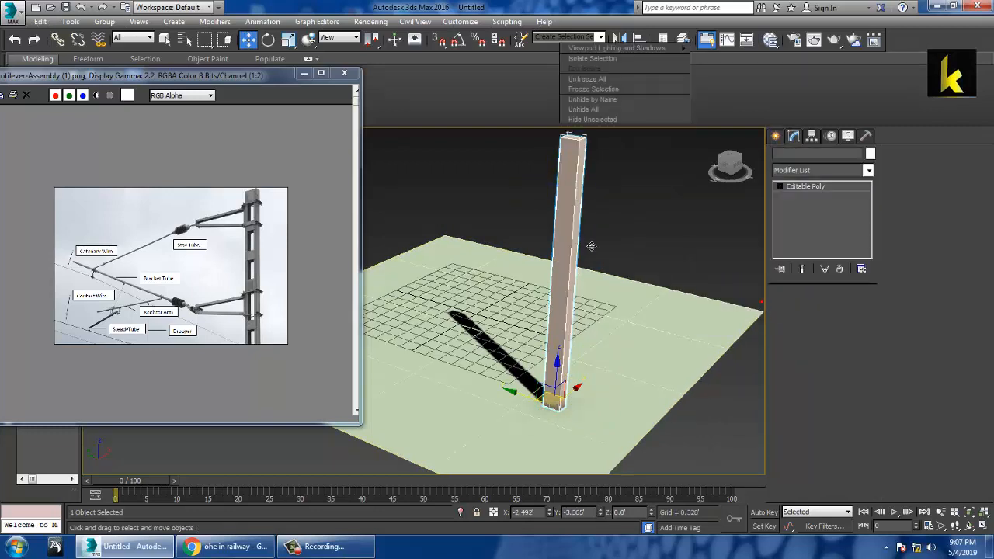
Step: Select the mast's top vertices and raise them slightly to lengthen the pole
alt+middle_drag(612, 222, 633, 262)
click(782, 323)
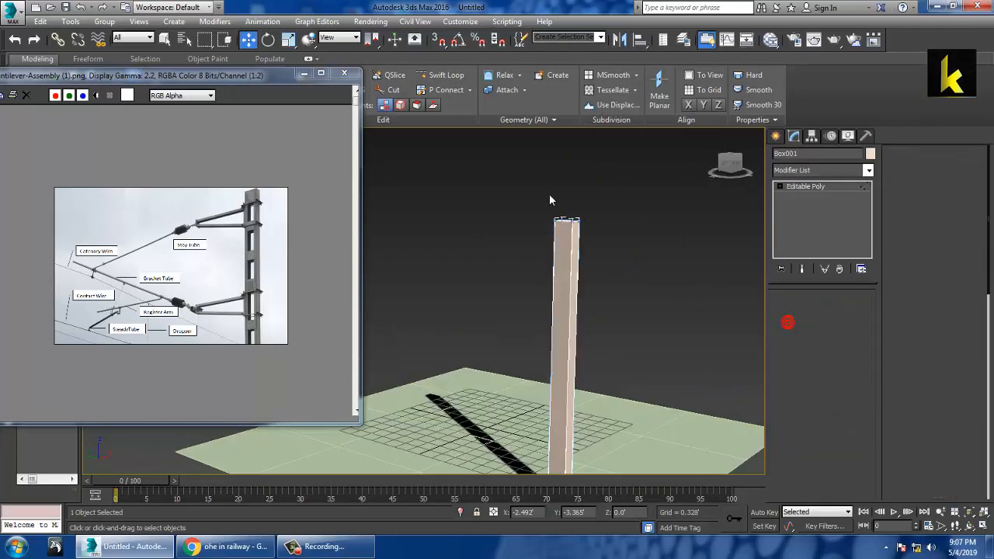
drag(548, 193, 584, 227)
drag(577, 187, 579, 172)
Step: Connect the mast's four vertical edges with 12 evenly spaced segments
click(807, 323)
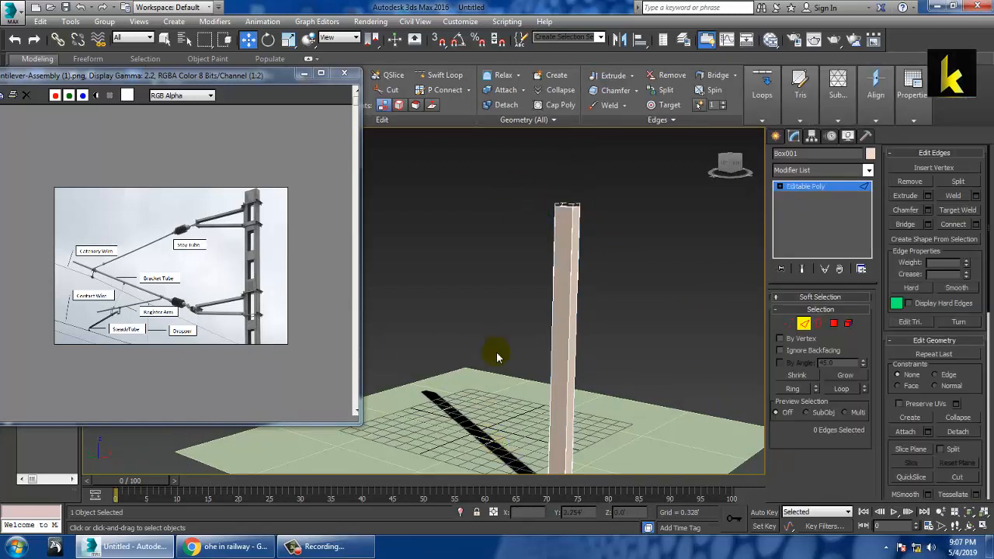
drag(656, 361, 657, 362)
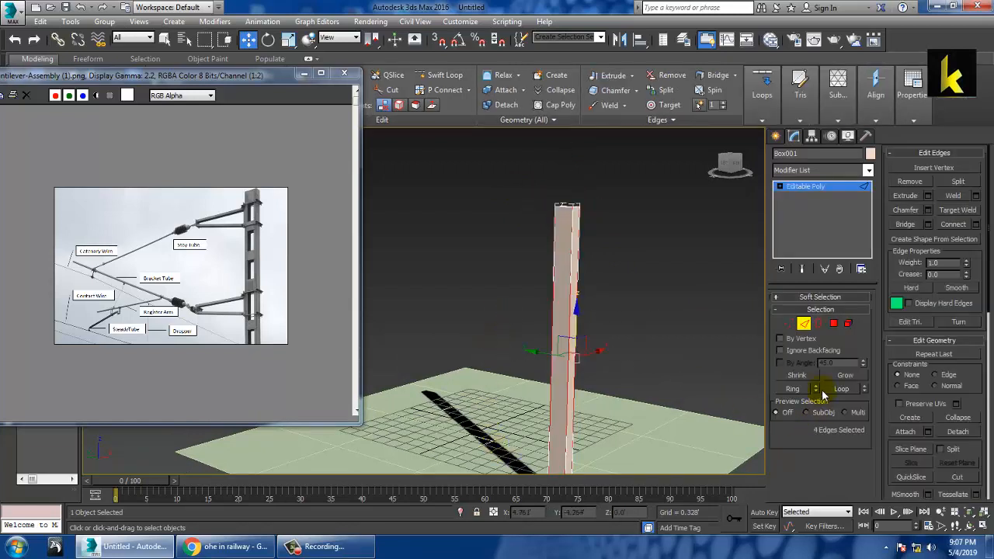
click(319, 546)
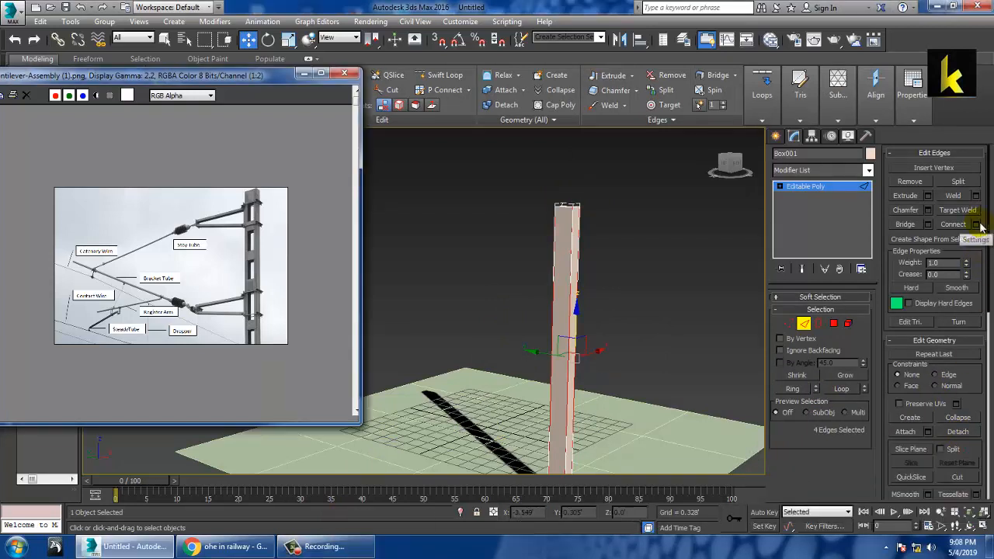
click(976, 224)
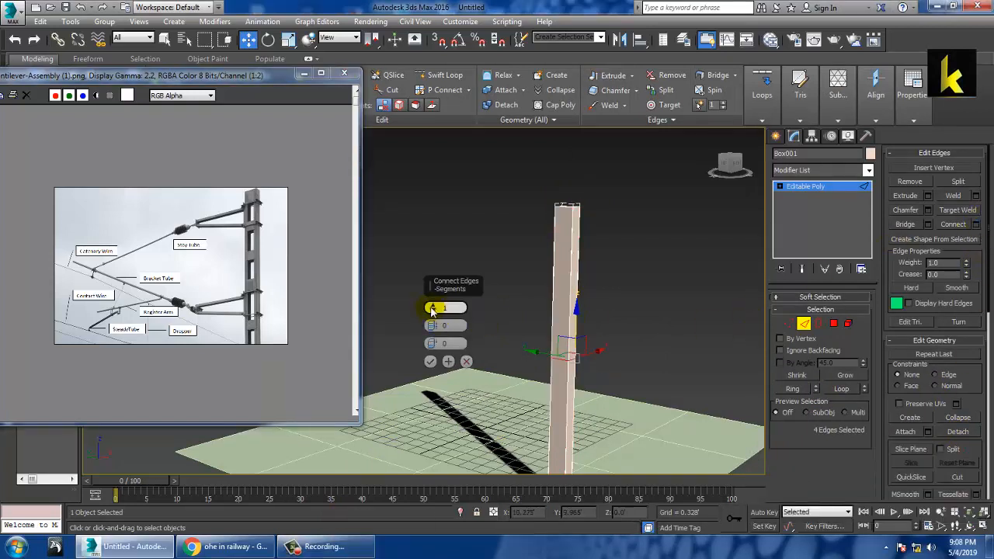
drag(433, 307, 432, 308)
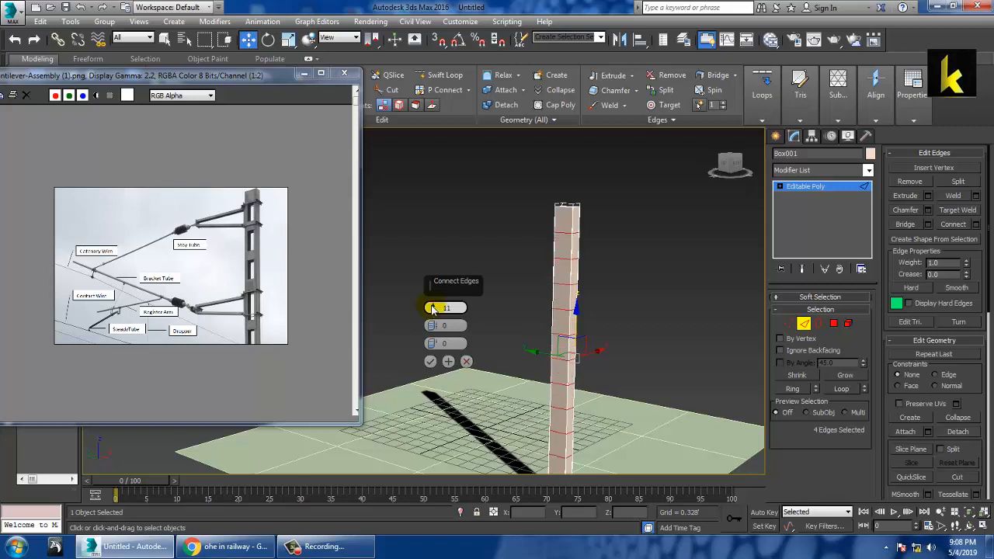
click(430, 361)
Step: In the left view, scale the two vertex rows just below the mast's top apart to 141% vertically and move them up slightly
key(alt+w)
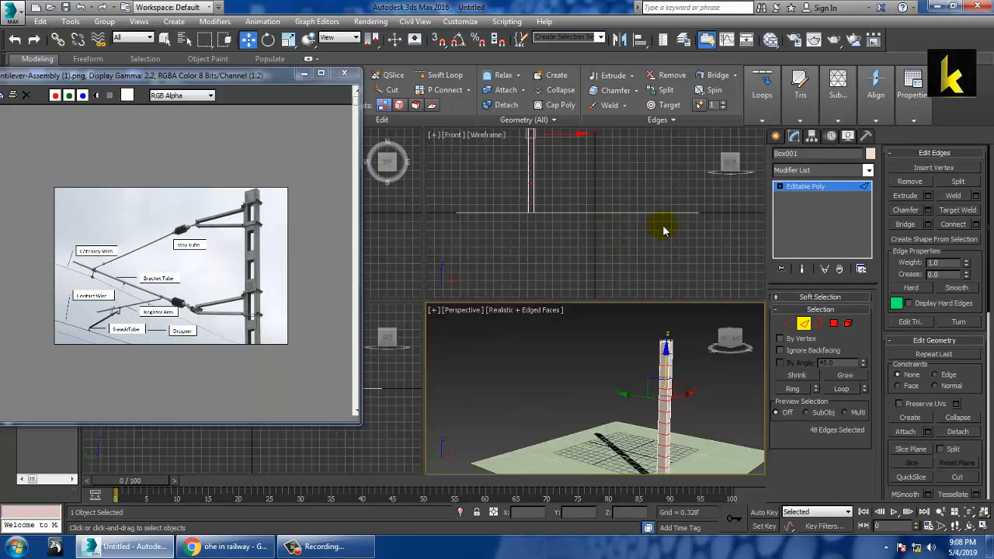
middle_click(664, 231)
key(alt+w)
middle_drag(528, 202, 648, 205)
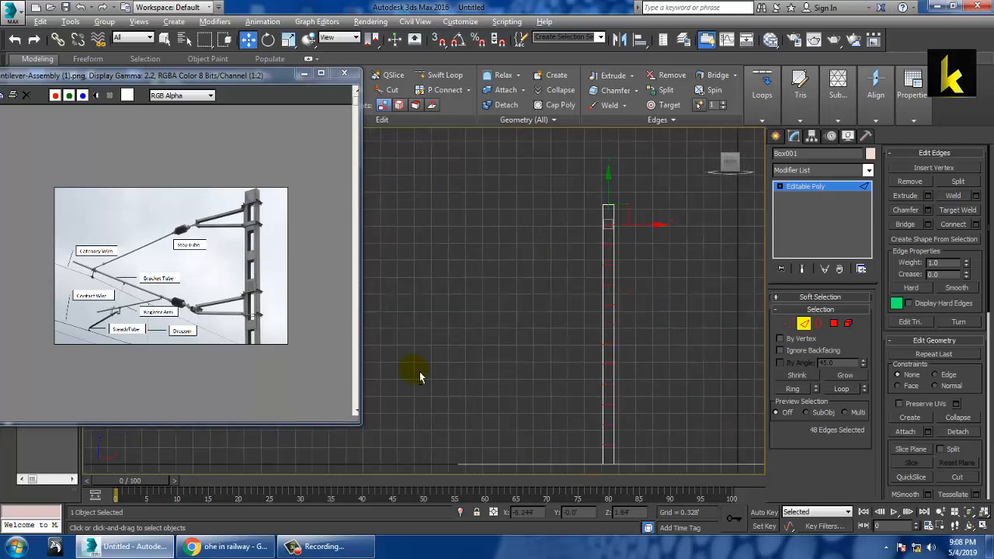
key(alt+w)
middle_click(399, 440)
key(alt+w)
middle_drag(464, 395, 526, 318)
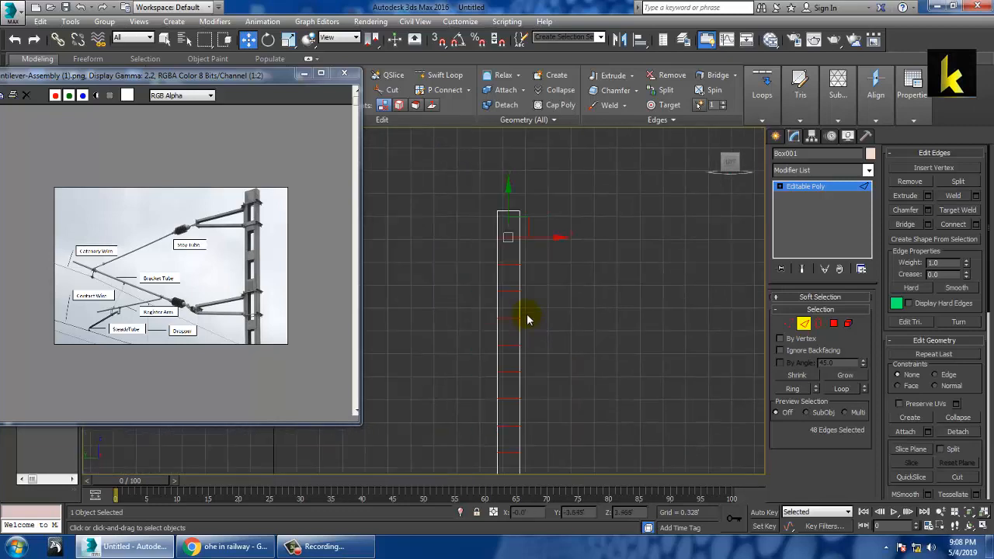
middle_drag(534, 273, 555, 299)
scroll(549, 292, up, 2)
middle_drag(575, 267, 580, 276)
key(1)
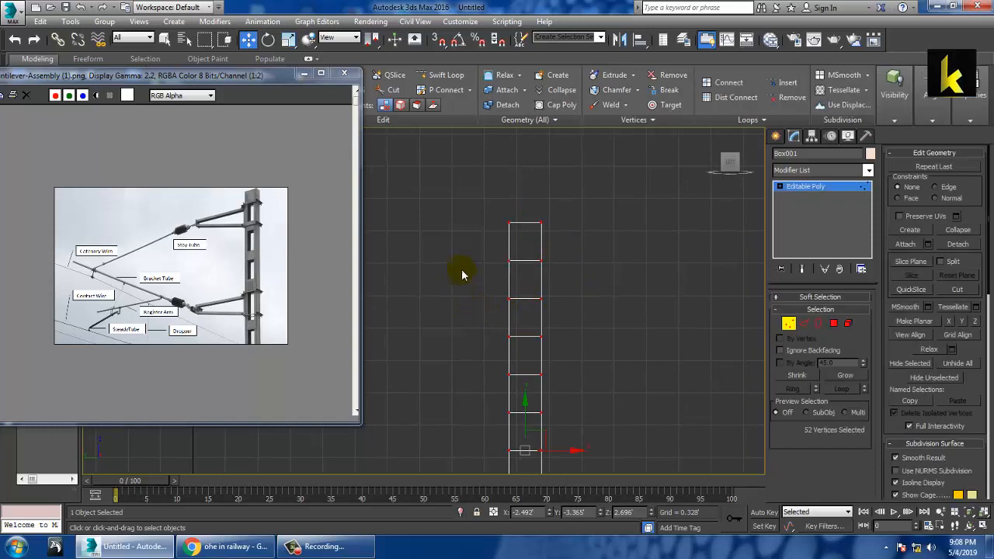
drag(593, 298, 593, 297)
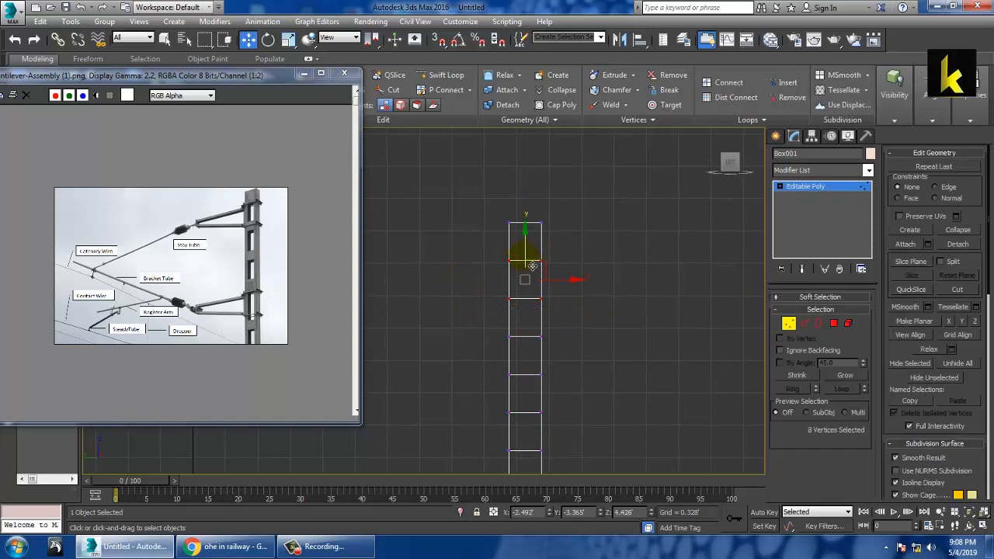
key(r)
drag(533, 240, 536, 205)
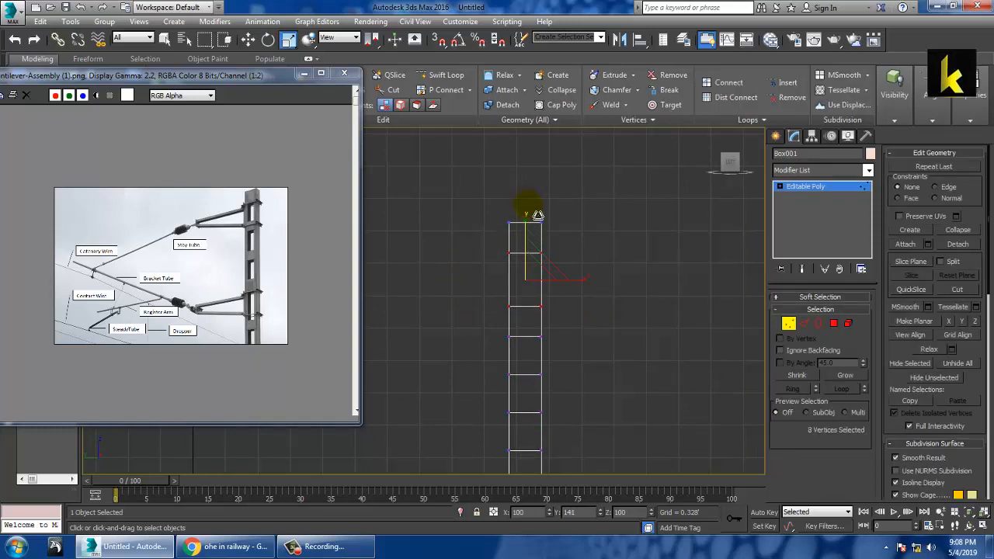
key(w)
drag(537, 264, 537, 257)
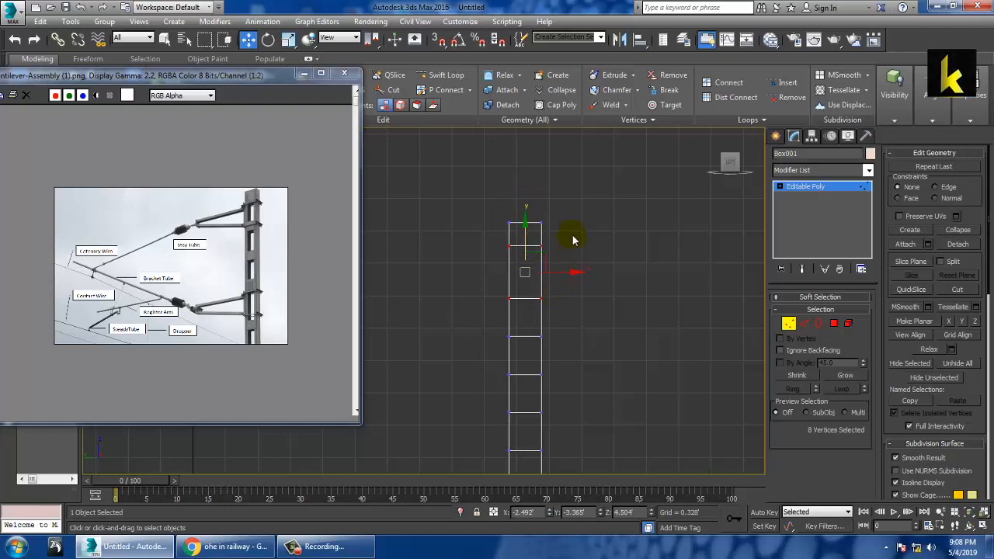
Step: Spread the two vertex rows just above the mast's base apart vertically and shift them down slightly
middle_drag(608, 286, 628, 204)
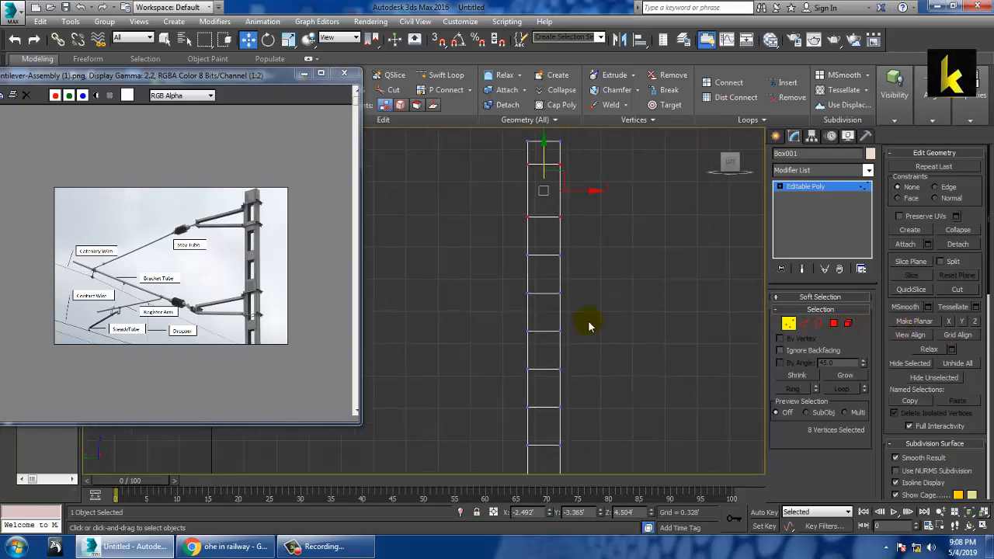
middle_drag(575, 314, 603, 207)
scroll(592, 298, down, 1)
scroll(586, 312, up, 2)
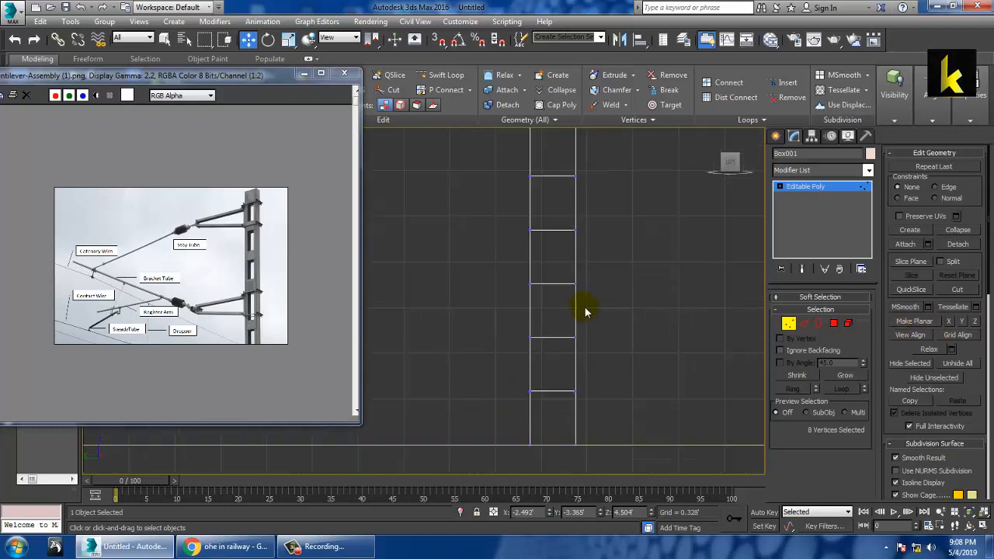
drag(604, 410, 604, 410)
key(r)
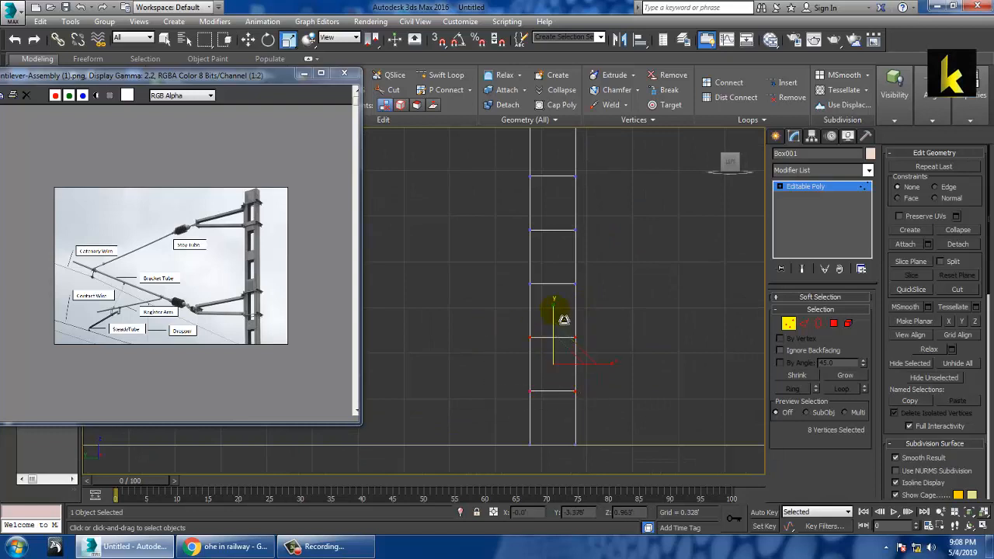
mouse_move(563, 320)
mouse_down()
mouse_move(564, 297)
mouse_move(556, 336)
mouse_up()
key(w)
Step: Scale the next pair of vertex rows above the mast's lower segments apart to 147% vertically and move them up slightly
middle_drag(591, 295, 583, 342)
drag(594, 336, 593, 335)
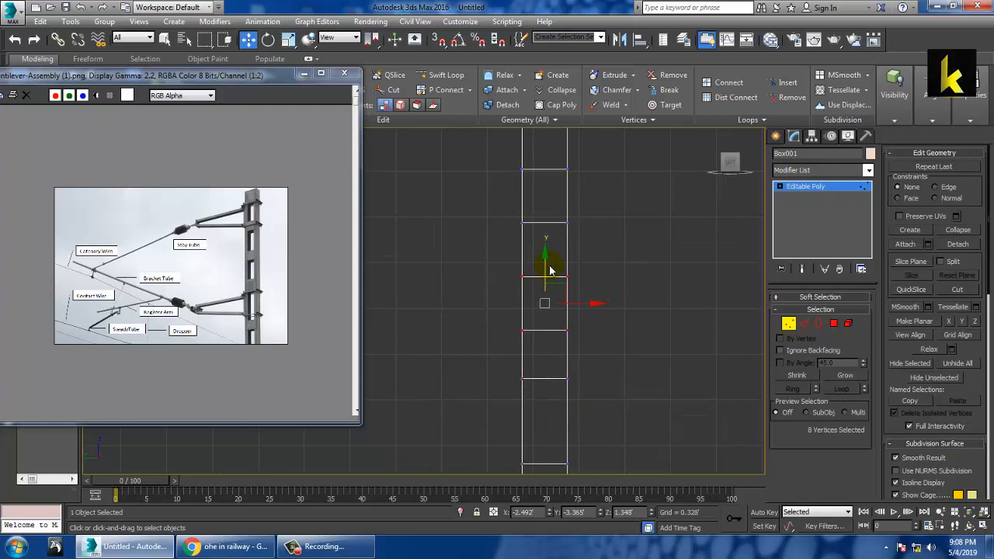
key(r)
drag(552, 262, 554, 242)
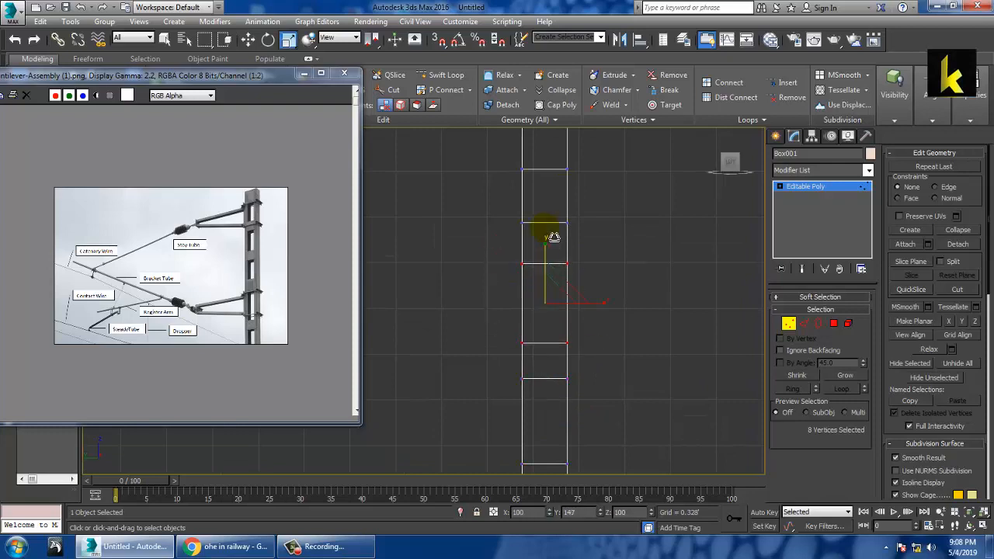
key(w)
drag(556, 279, 557, 264)
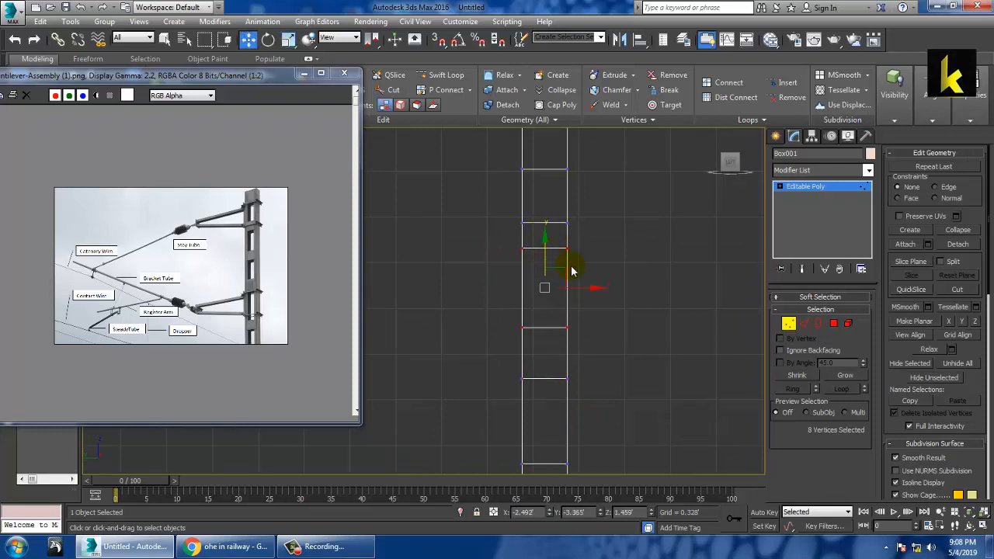
Step: Remove two neighbouring horizontal edge loops around the middle of the mast
middle_drag(614, 244, 615, 328)
click(806, 325)
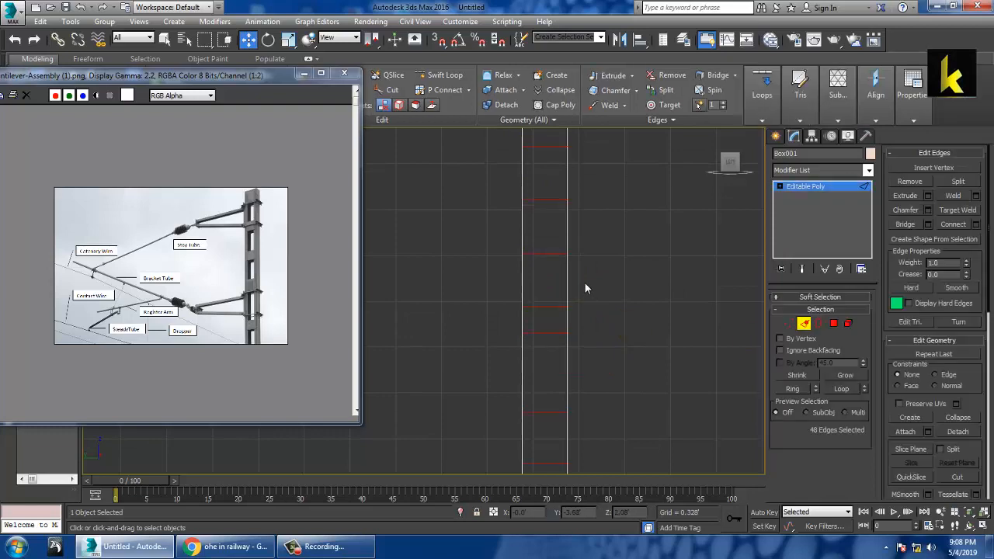
click(547, 255)
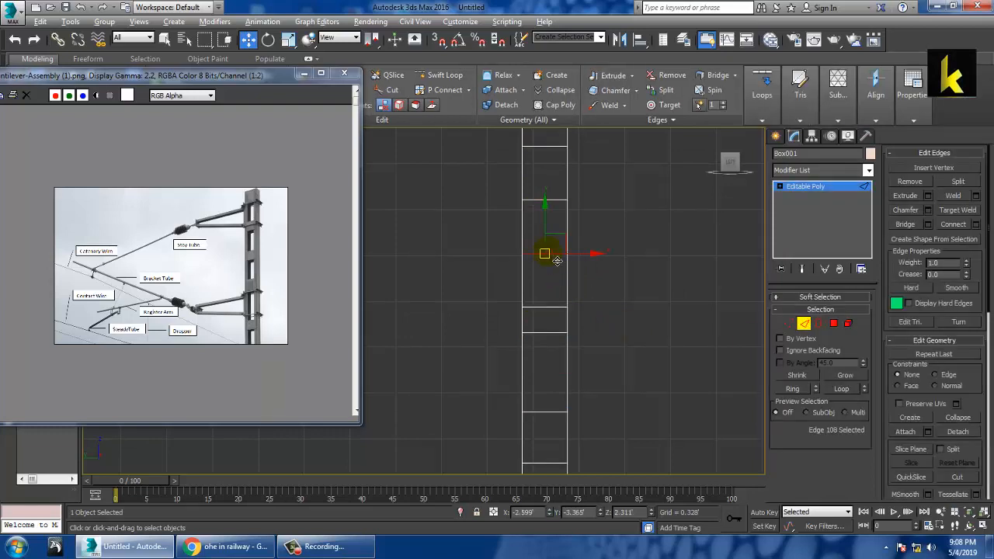
click(557, 261)
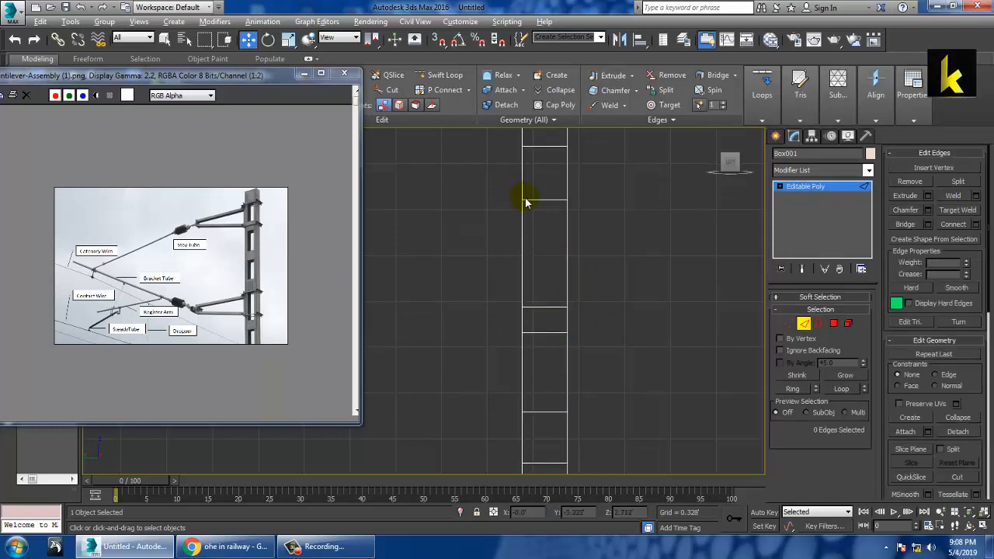
click(548, 210)
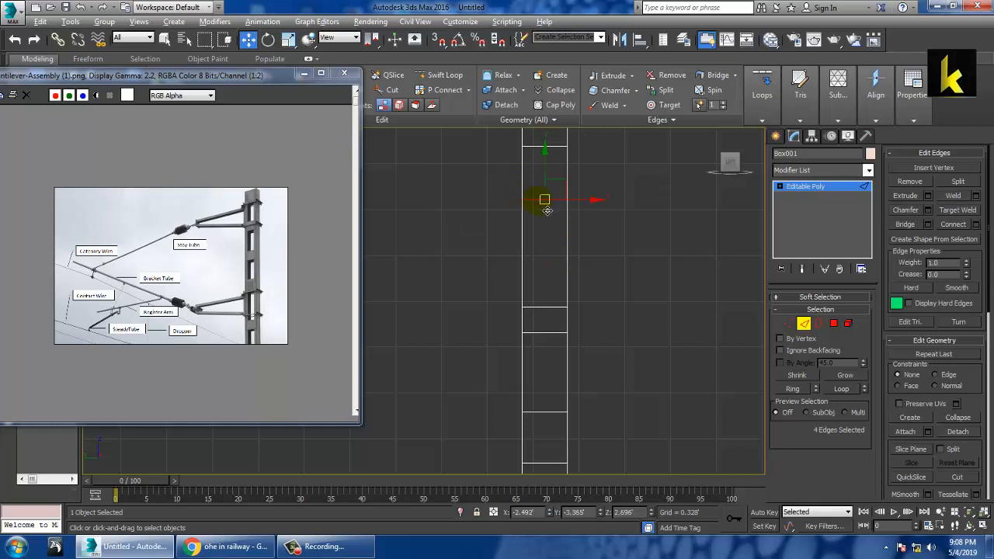
click(547, 210)
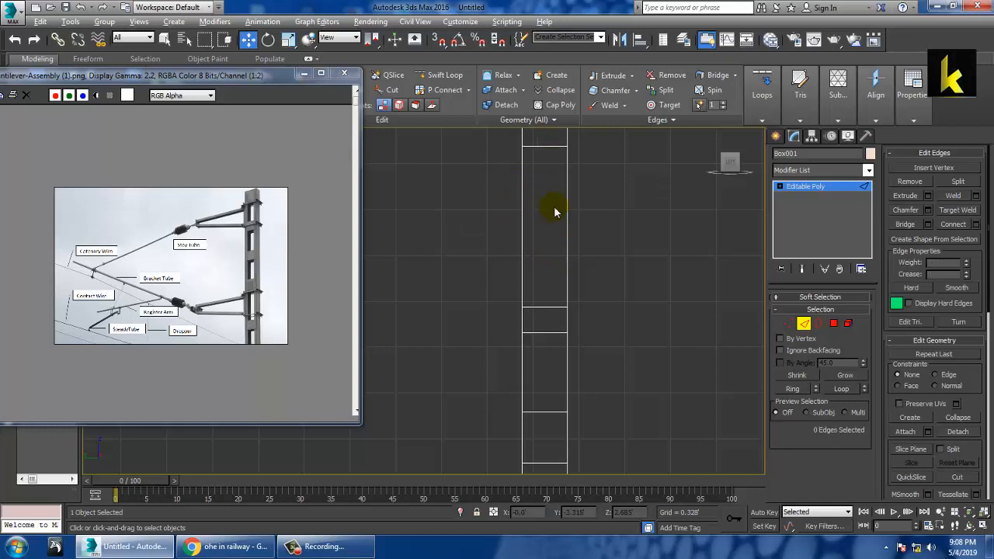
middle_drag(690, 262, 668, 356)
Step: Spread the two vertex rows directly above the cleared middle section apart vertically and move them down
key(1)
drag(467, 169, 560, 251)
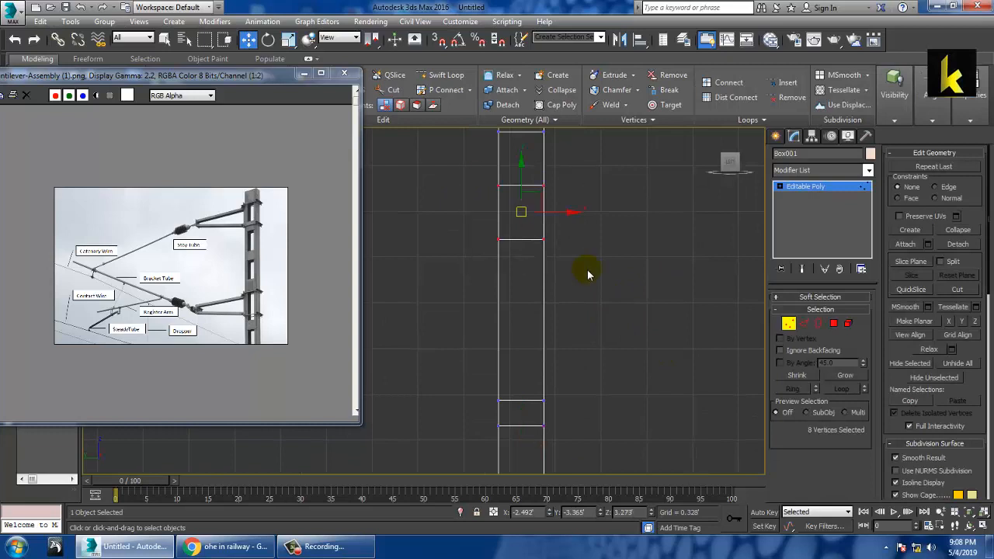
key(r)
drag(533, 189, 525, 137)
key(w)
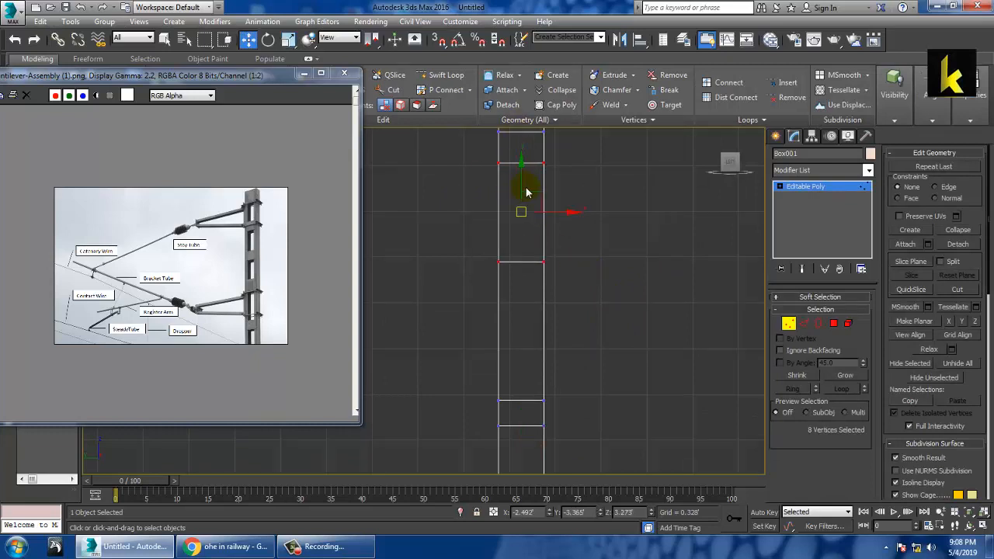
drag(522, 190, 523, 222)
scroll(565, 282, down, 3)
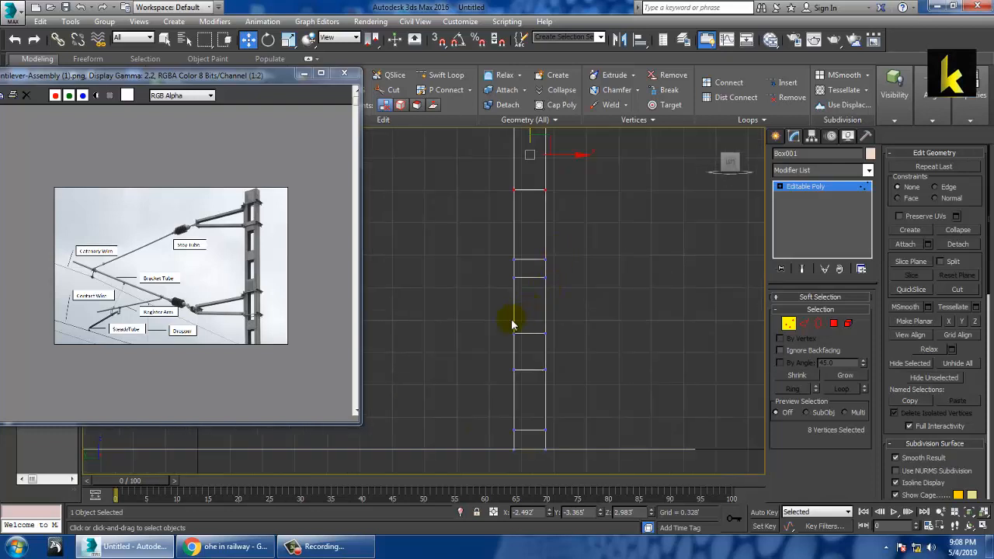
Step: Spread the second and third vertex rows above the mast's base further apart vertically and shift them up slightly
drag(579, 403, 580, 403)
key(r)
drag(539, 317, 539, 275)
middle_drag(592, 304, 596, 304)
key(w)
drag(541, 324, 577, 284)
middle_drag(576, 299, 570, 377)
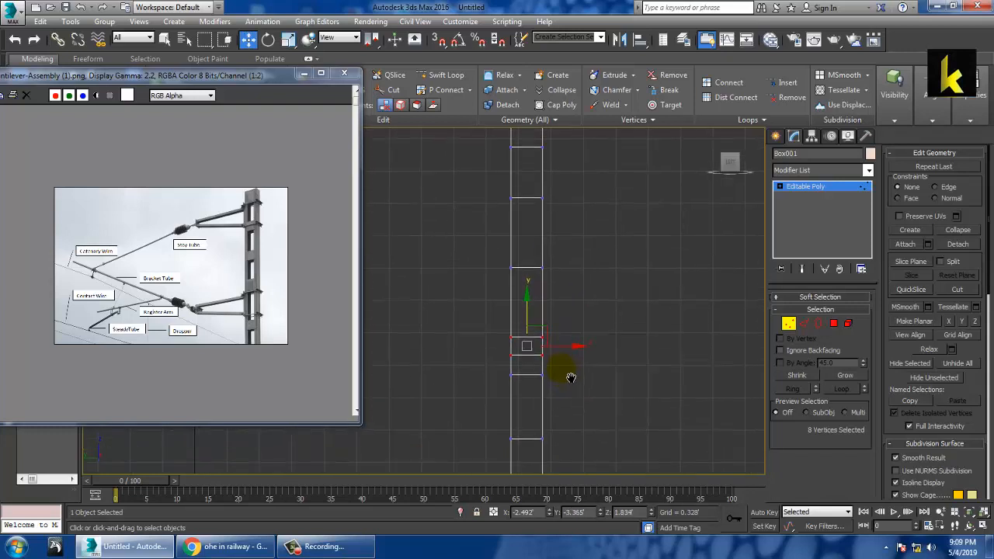
Step: Remove the two widely spaced horizontal edge loops in the upper middle of the mast
click(803, 323)
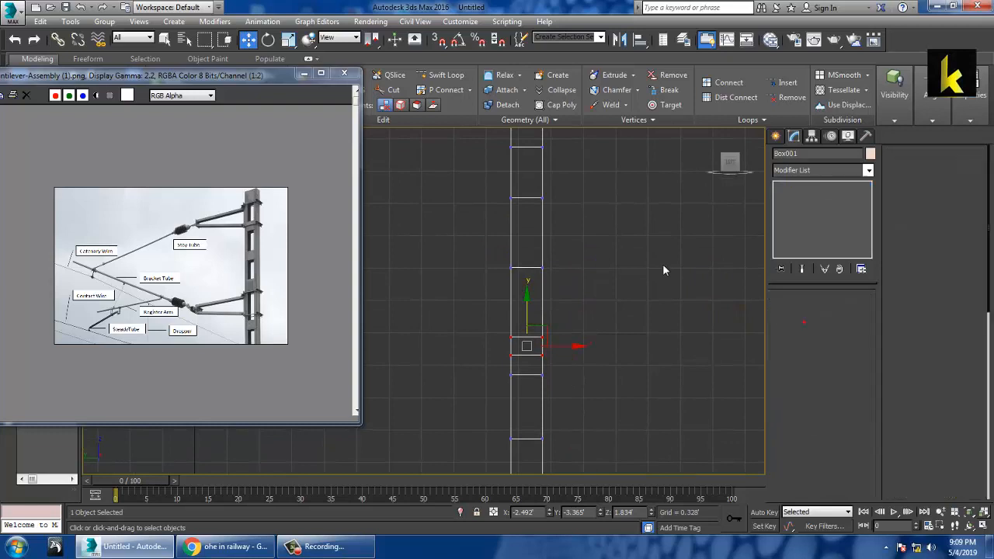
click(543, 271)
click(531, 199)
ctrl+click(542, 208)
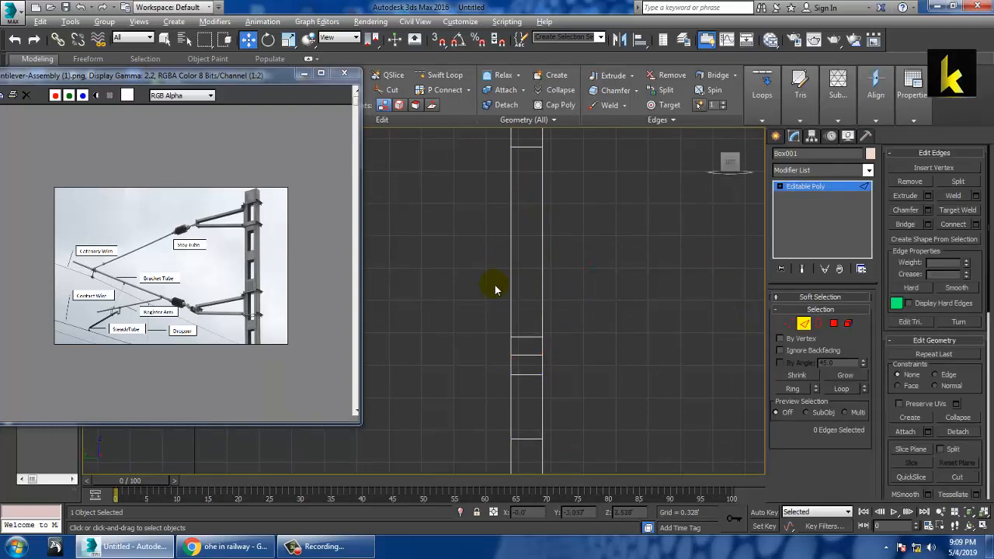
Step: Move the two closely spaced middle vertex rows up into the cleared section and spread them apart vertically
key(1)
drag(574, 371, 574, 371)
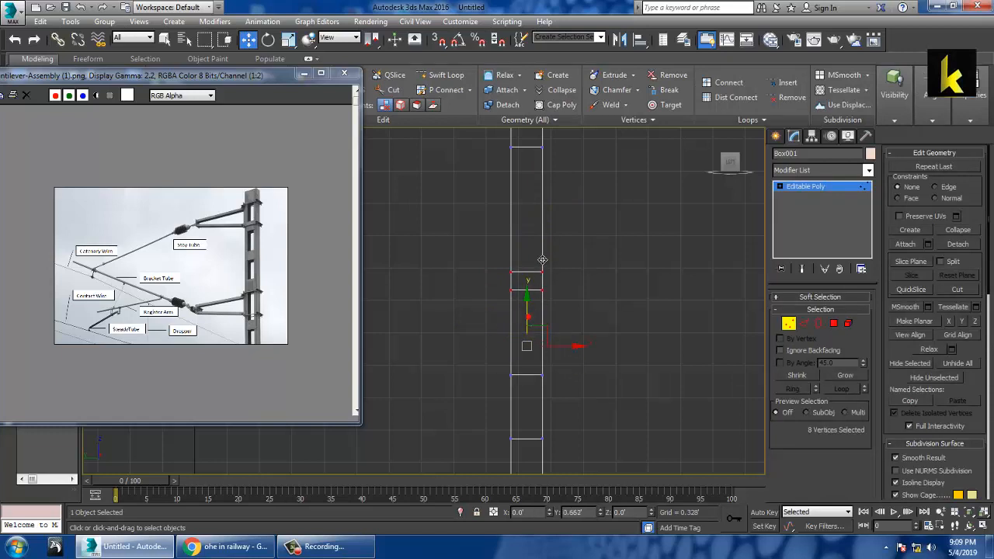
key(r)
drag(539, 230, 526, 89)
middle_drag(600, 259, 600, 374)
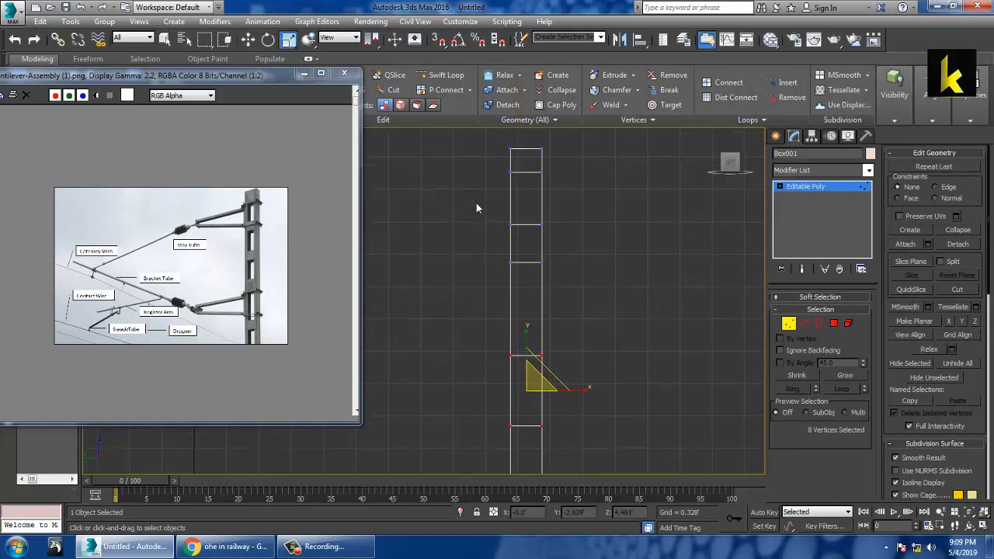
Step: Remove the third horizontal edge loop below the mast's top and select the two remaining vertex rows above it
drag(475, 203, 587, 286)
key(r)
drag(501, 252, 533, 265)
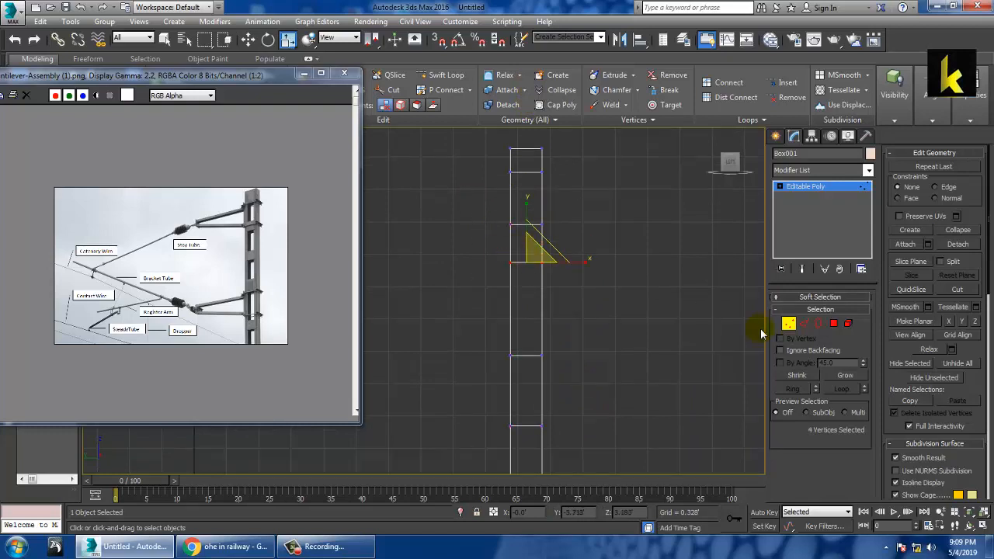
click(805, 325)
click(539, 268)
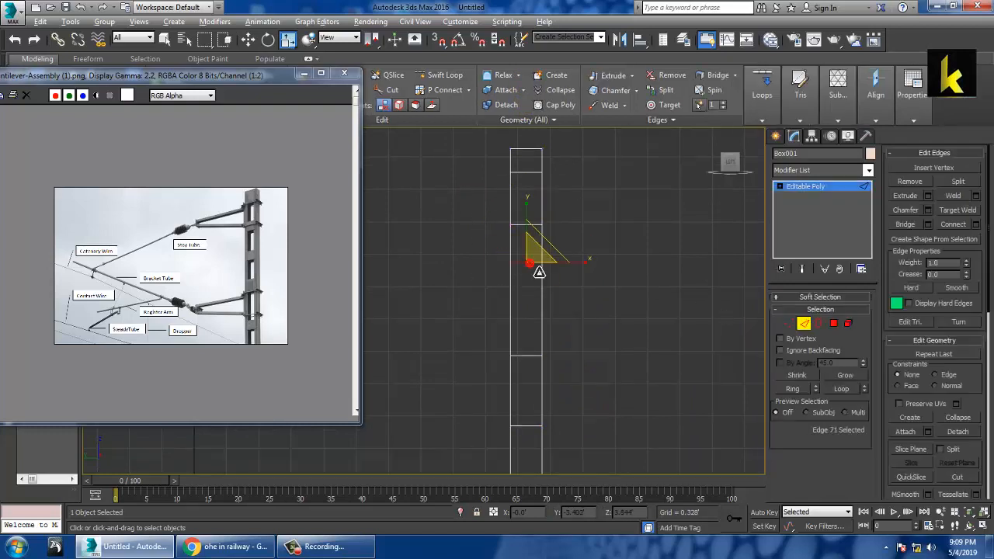
click(539, 272)
key(1)
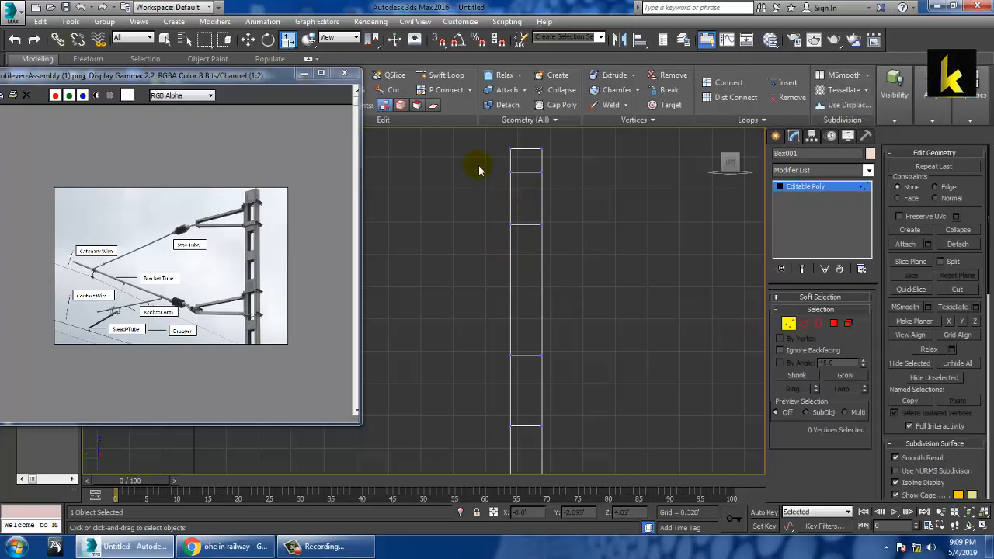
drag(602, 257, 603, 259)
key(r)
drag(528, 148, 529, 107)
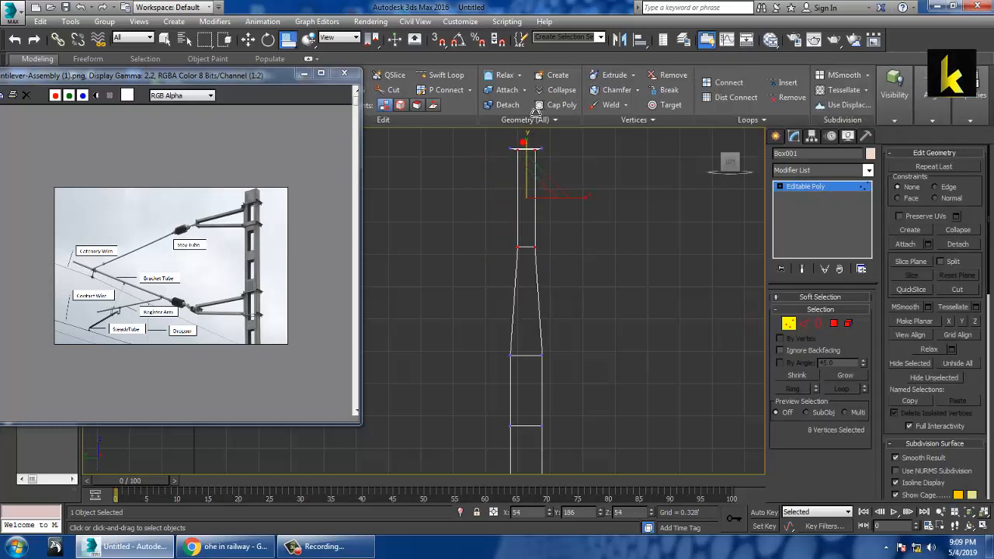
key(ctrl+z)
drag(526, 146, 527, 120)
key(ctrl+z)
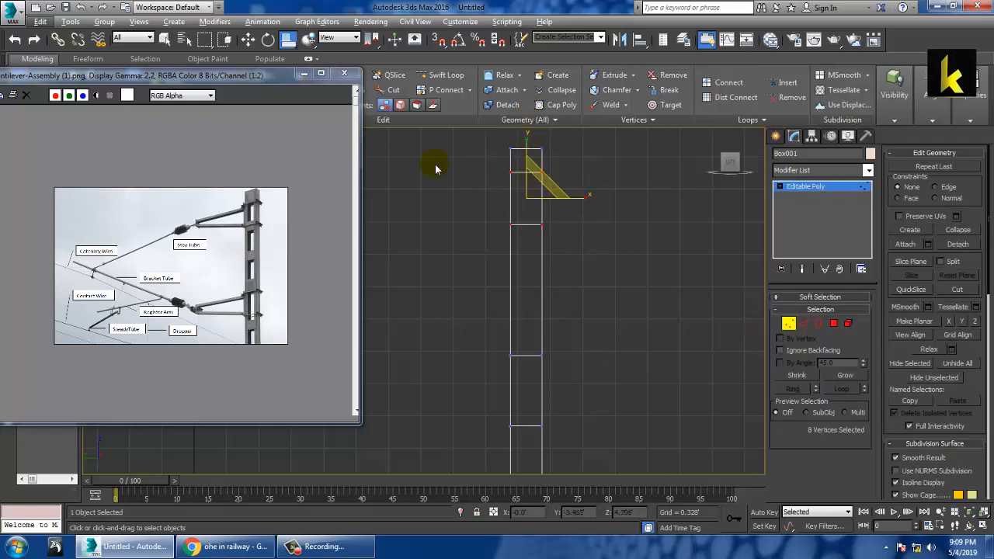
Step: Switch to uniform scaling, spread the two selected vertex rows near the mast's top apart vertically and move them down
drag(289, 43, 288, 60)
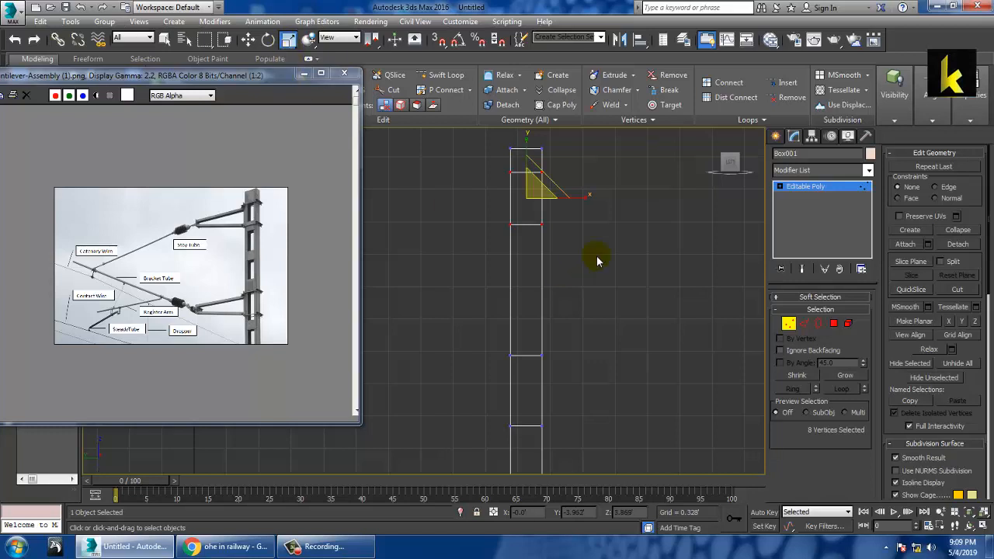
middle_drag(598, 261, 596, 306)
drag(539, 206, 528, 160)
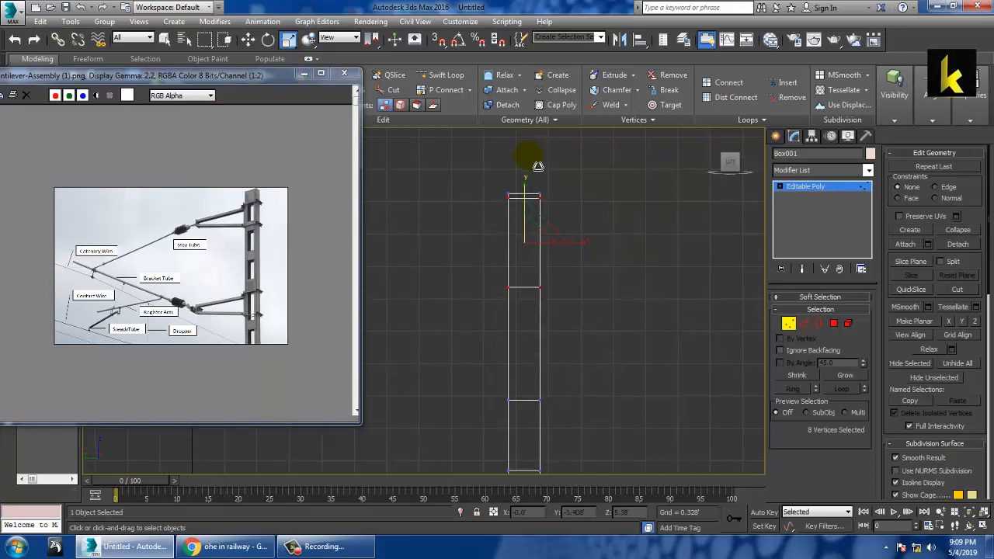
key(w)
drag(530, 202, 529, 239)
Step: In the perspective view, select the second and fourth polygons from the top on two opposite faces of the mast
middle_drag(604, 267, 613, 200)
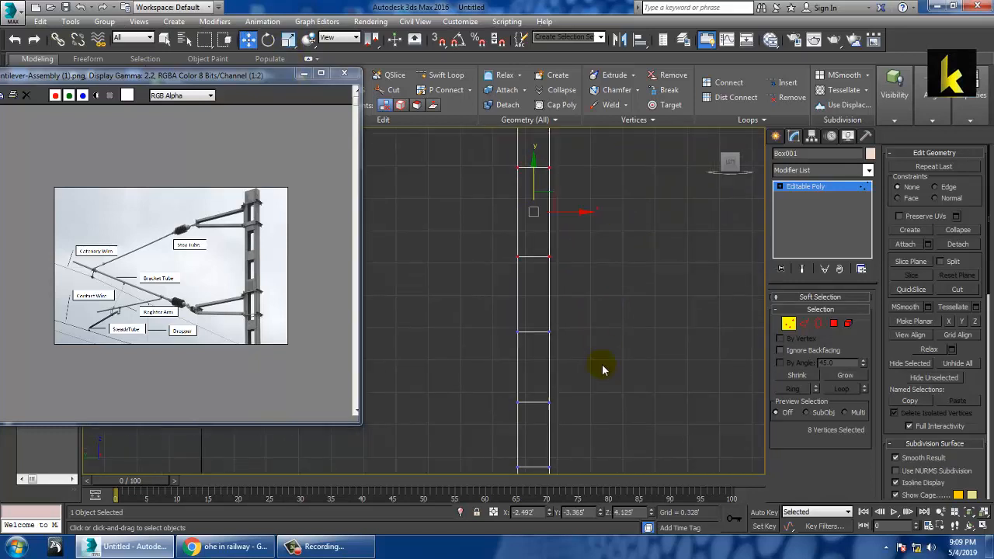
scroll(602, 302, down, 2)
middle_drag(611, 336, 612, 284)
key(alt+w)
right_click(605, 405)
key(alt+w)
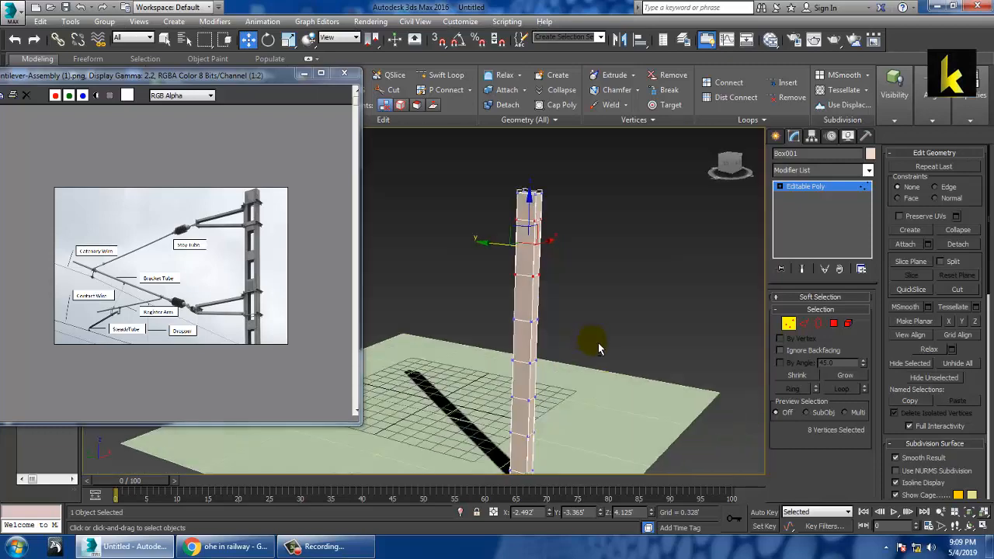
alt+middle_drag(598, 349, 619, 348)
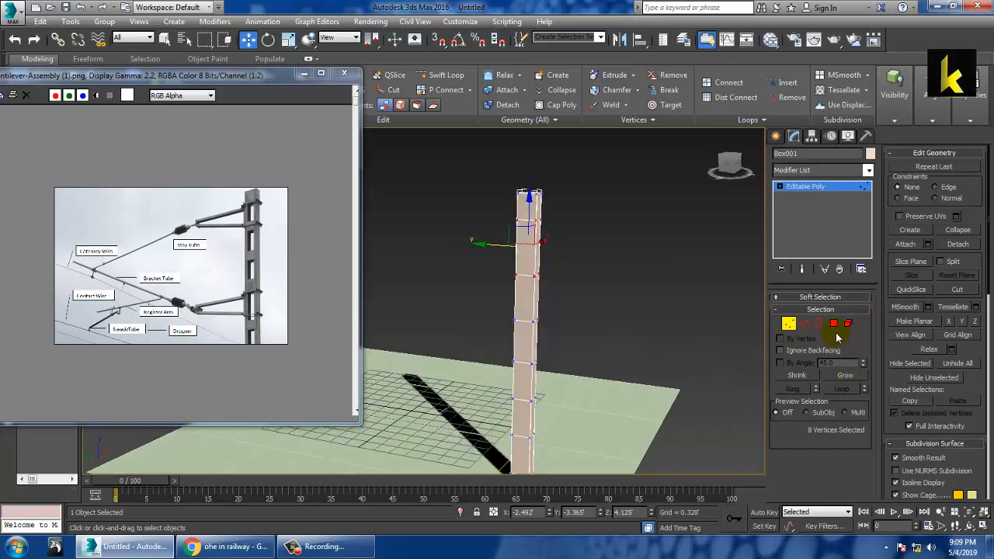
click(834, 325)
click(526, 243)
alt+middle_drag(525, 244, 572, 269)
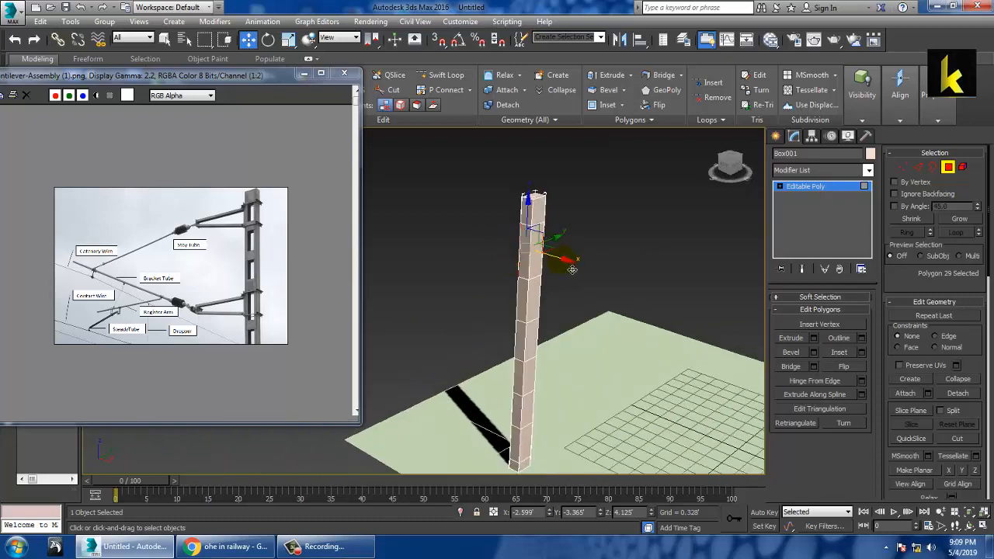
ctrl+click(537, 265)
ctrl+click(534, 338)
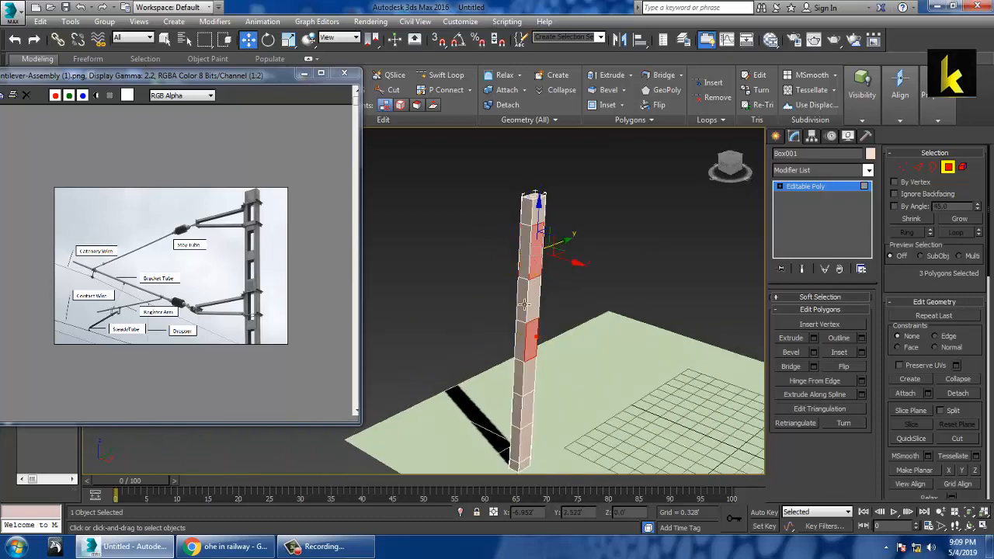
alt+middle_drag(540, 334, 533, 354)
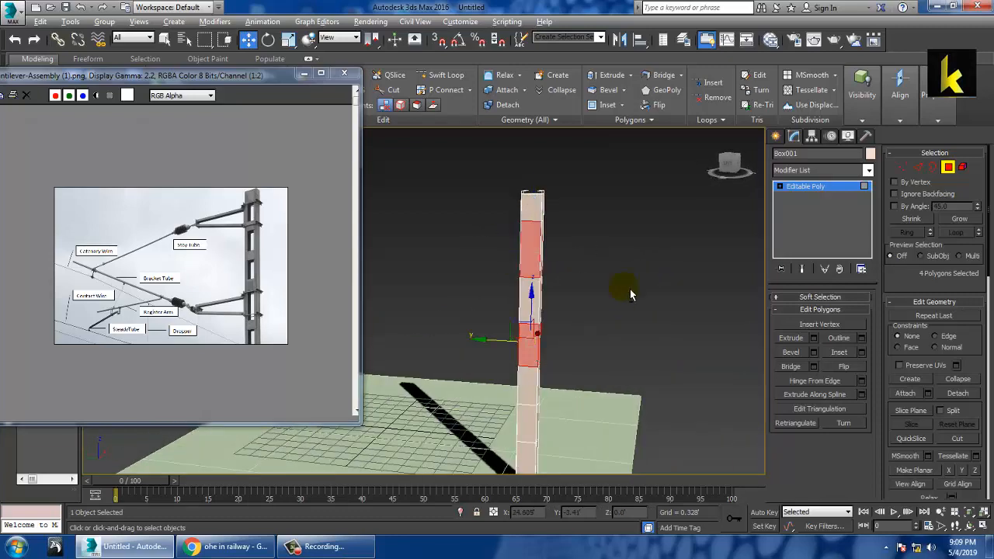
Step: In the left view, raise the third vertex row below the mast's top about 0.115' and lower the second row above the base
key(alt+w)
right_click(545, 218)
key(alt+w)
middle_drag(619, 251, 601, 173)
key(alt+w)
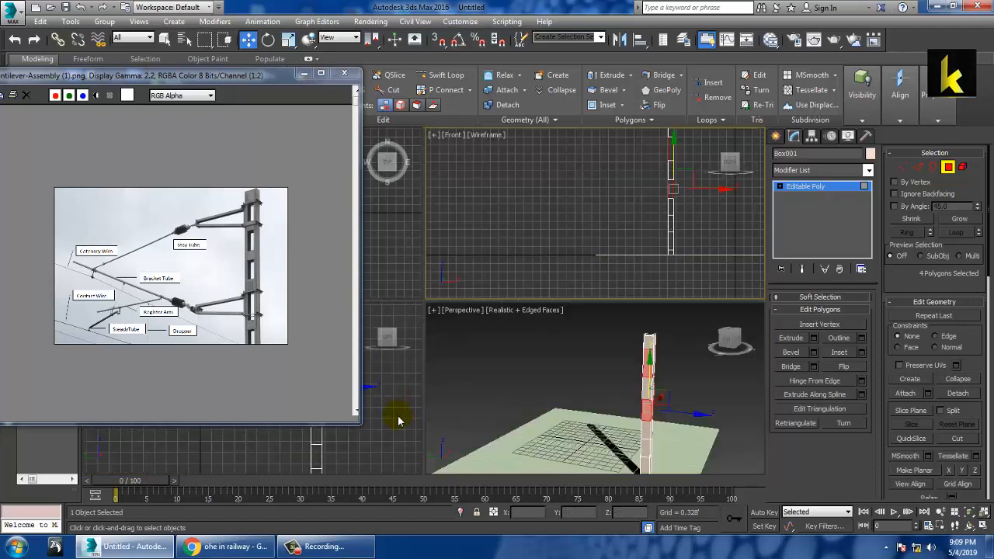
right_click(398, 421)
key(alt+w)
middle_drag(503, 385, 559, 424)
key(1)
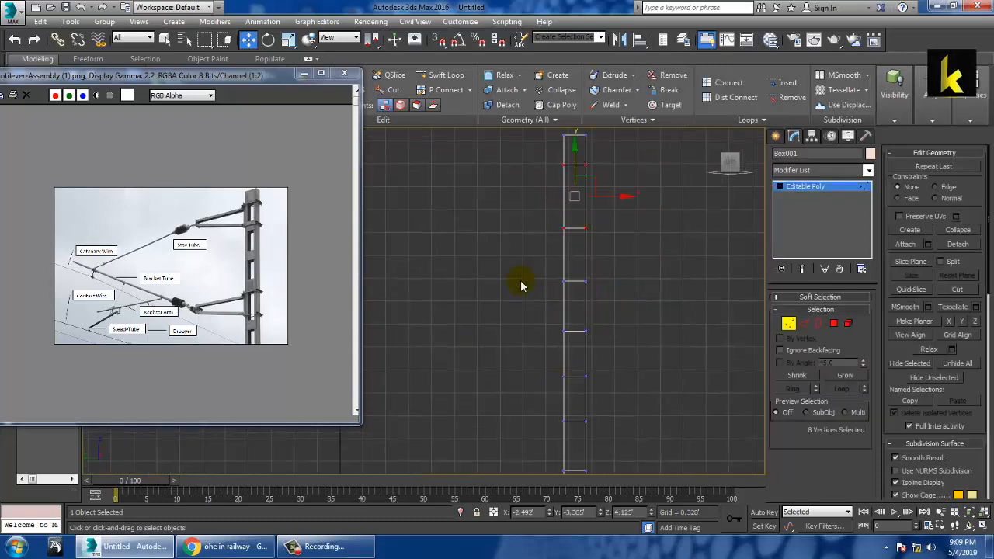
drag(618, 300, 618, 299)
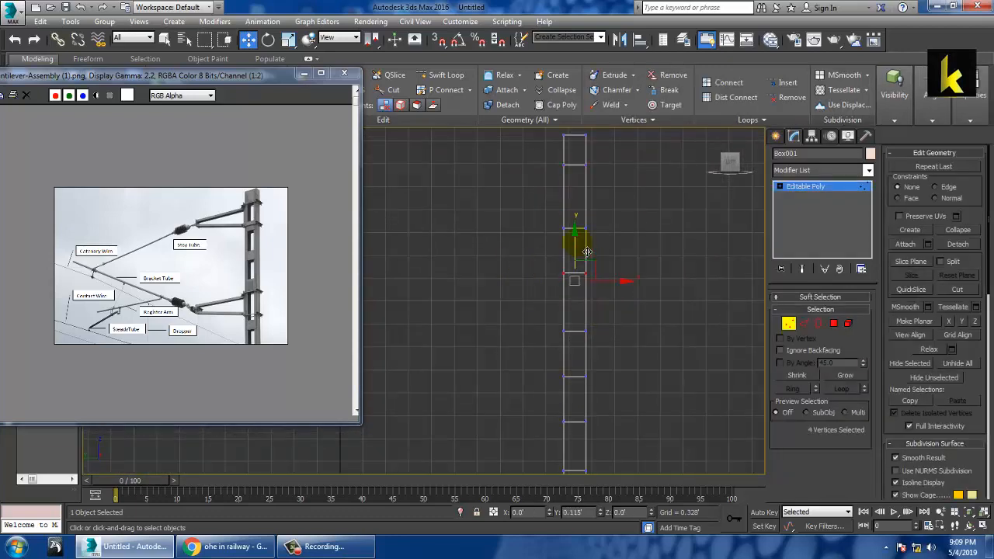
middle_drag(635, 365, 634, 292)
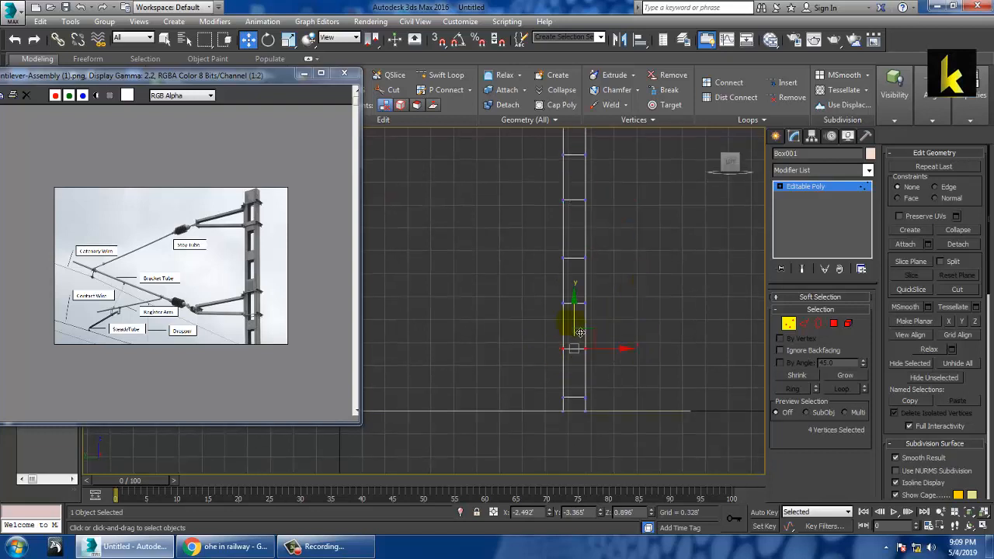
Step: Add a polygon of the mast's lower section to the selected polygons, check it in all views and return to vertex editing
click(834, 323)
middle_drag(638, 269, 661, 329)
ctrl+click(573, 358)
key(alt+w)
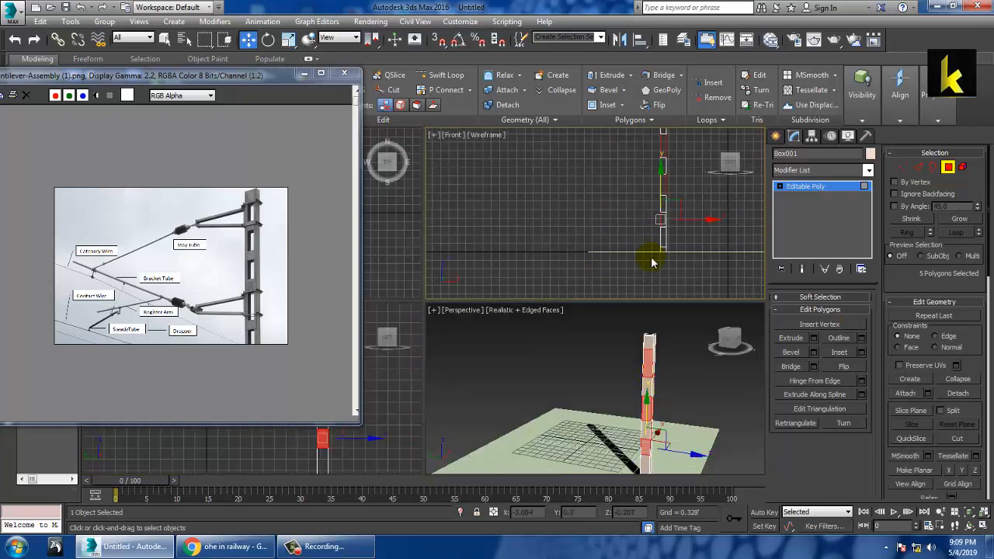
key(alt+w)
key(1)
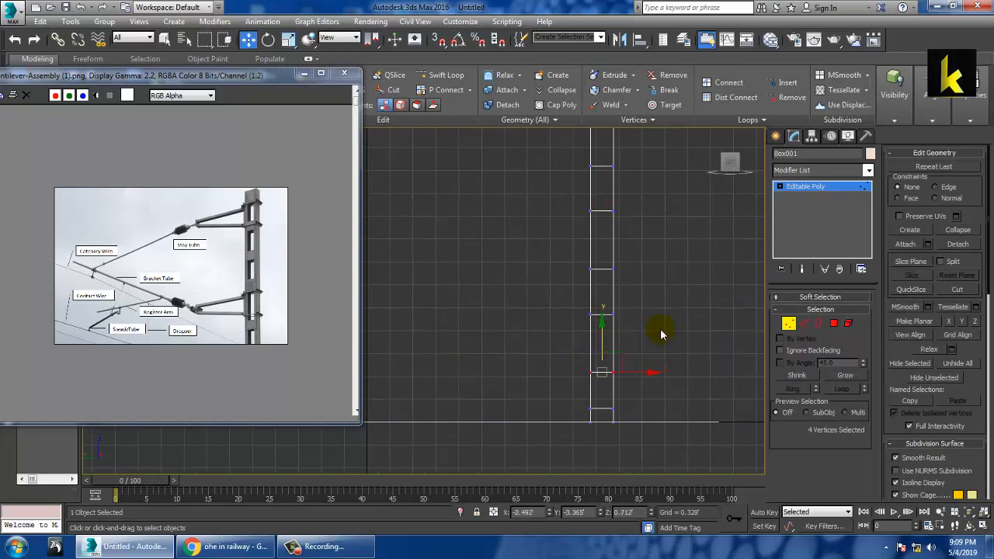
Step: Complete the polygon selection with the matching lower-section polygon on the mast's opposite face, undoing the extra pick near the base
middle_drag(659, 328, 658, 411)
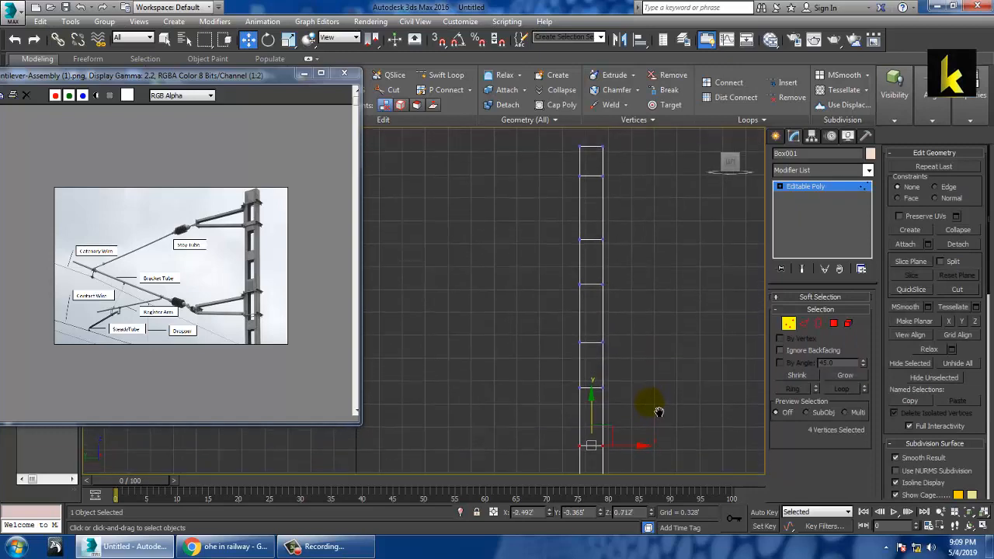
click(838, 324)
key(alt+w)
right_click(654, 389)
key(alt+w)
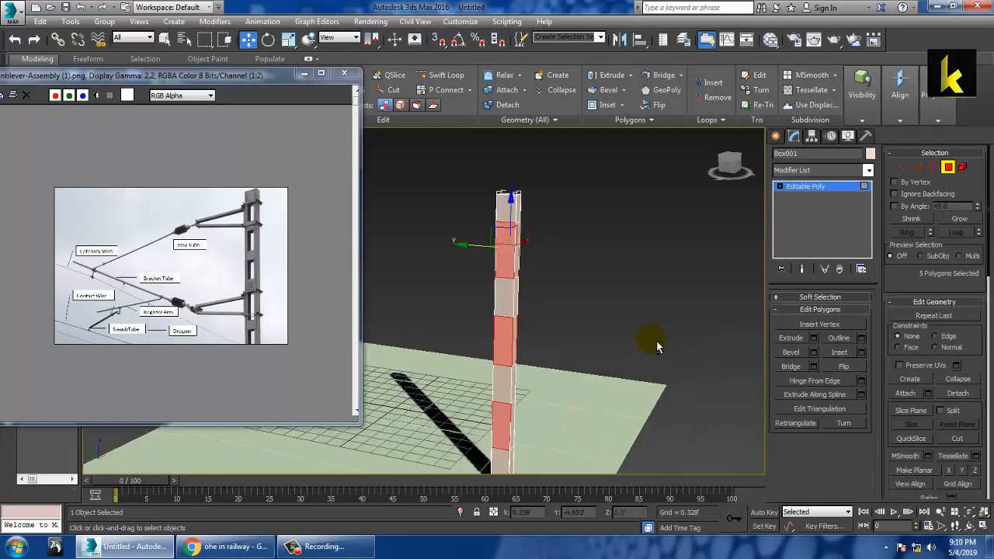
alt+middle_drag(656, 344, 536, 347)
ctrl+click(510, 416)
middle_drag(535, 458, 533, 321)
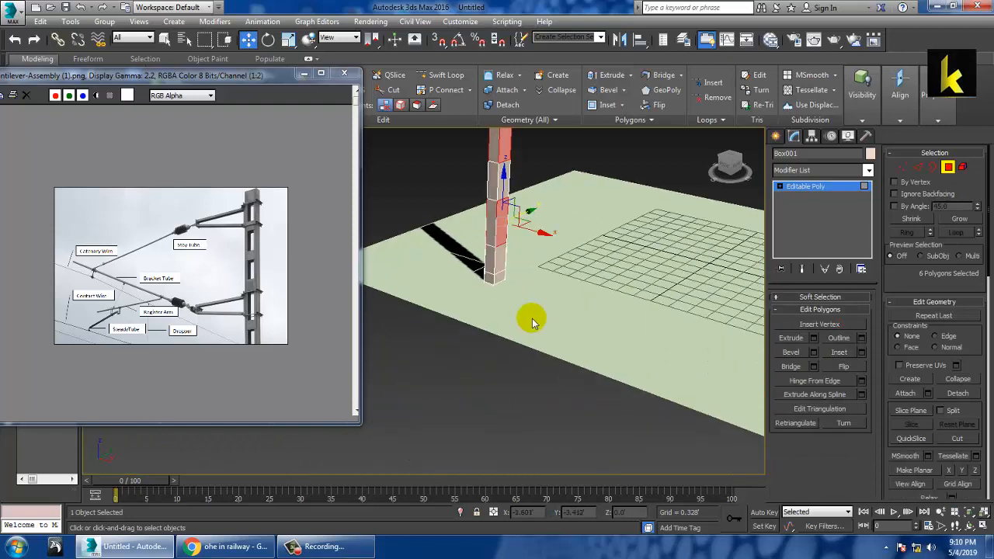
ctrl+click(501, 268)
alt+middle_drag(524, 275, 594, 334)
key(ctrl+z)
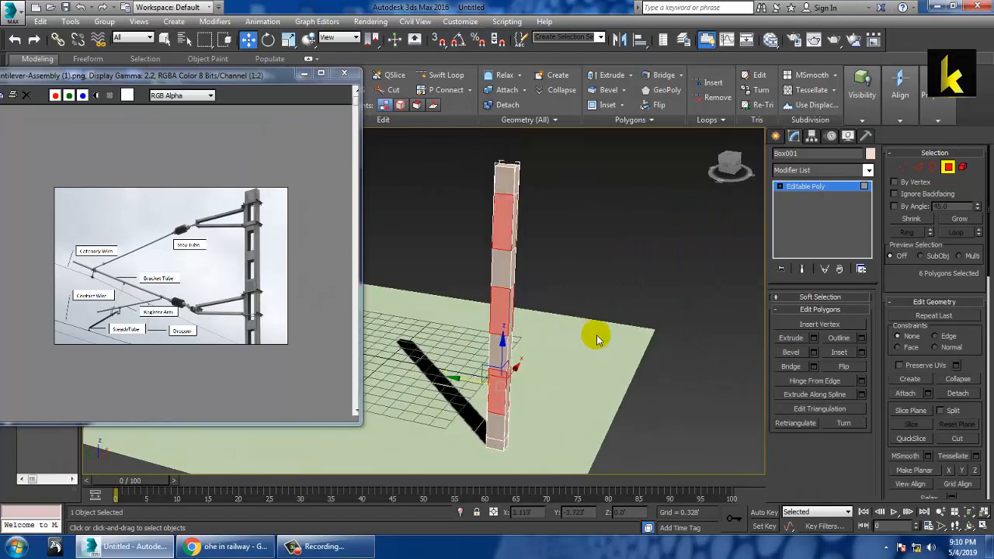
Step: Inset the six selected mast polygons by 0.058'
click(862, 352)
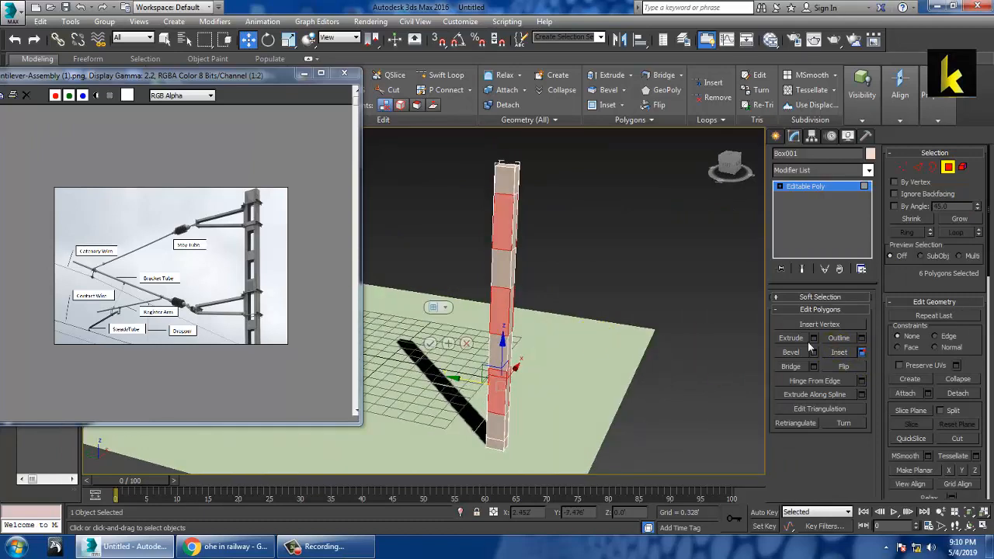
scroll(582, 301, up, 3)
middle_drag(590, 301, 606, 323)
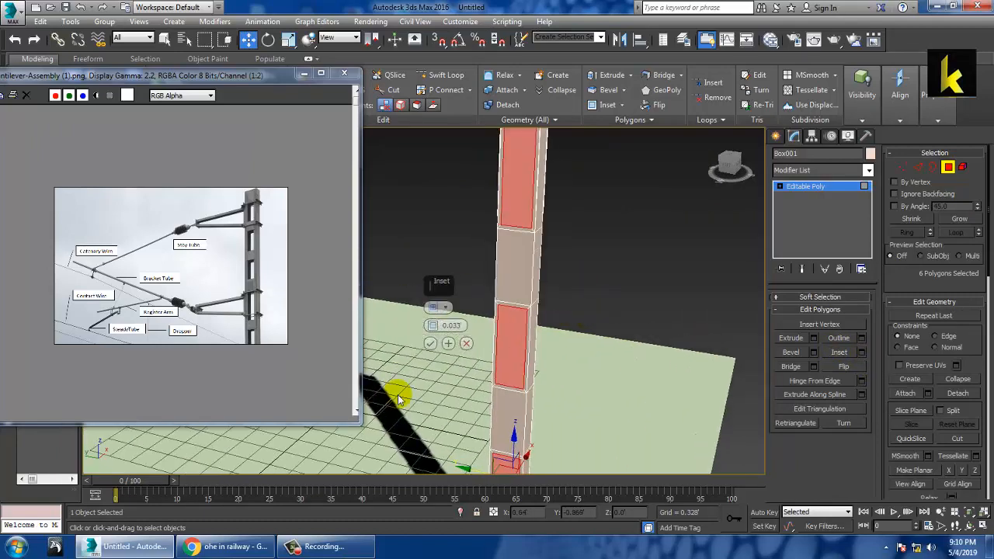
drag(434, 330, 431, 325)
click(431, 326)
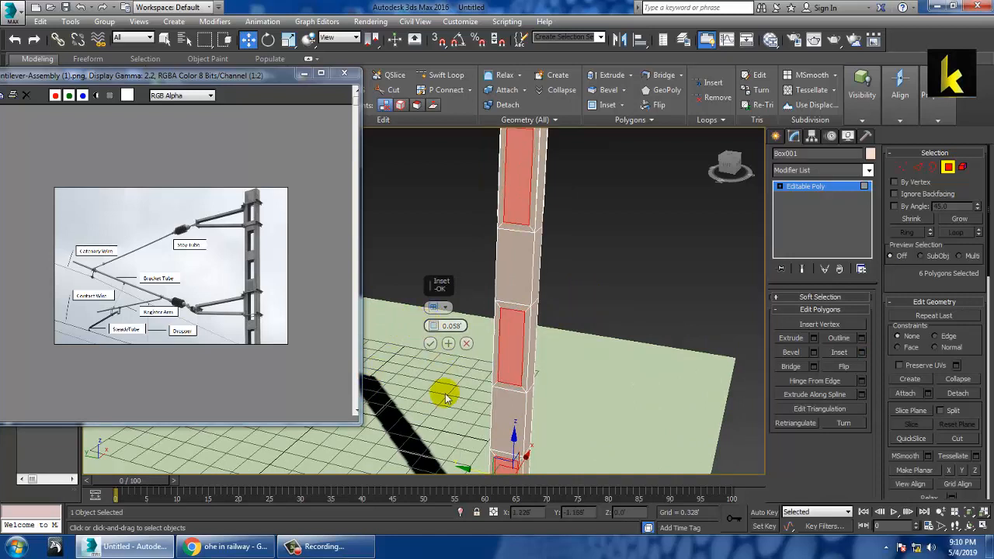
click(431, 345)
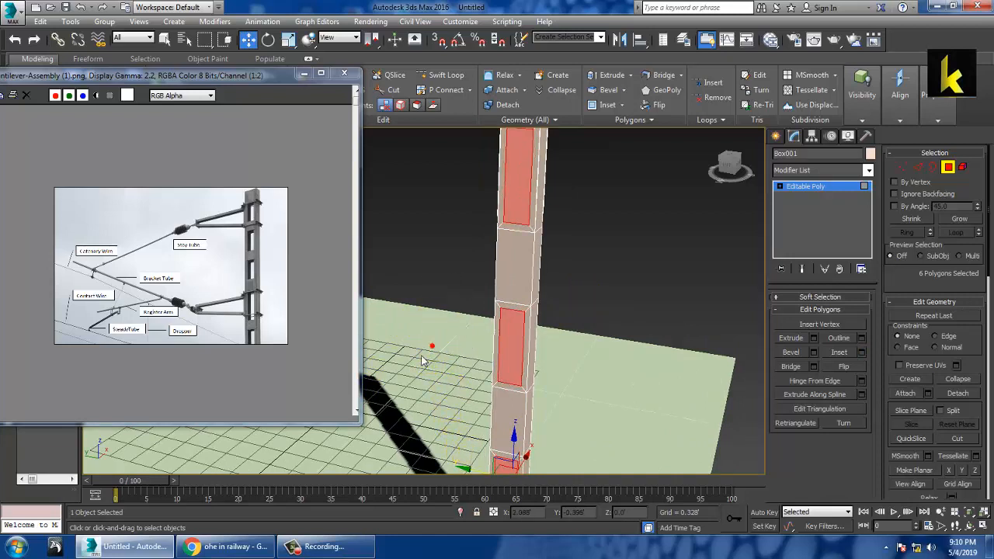
Step: Bridge the inset polygons on the opposite faces to cut three openings through the mast
middle_drag(619, 247, 627, 260)
middle_drag(565, 270, 587, 263)
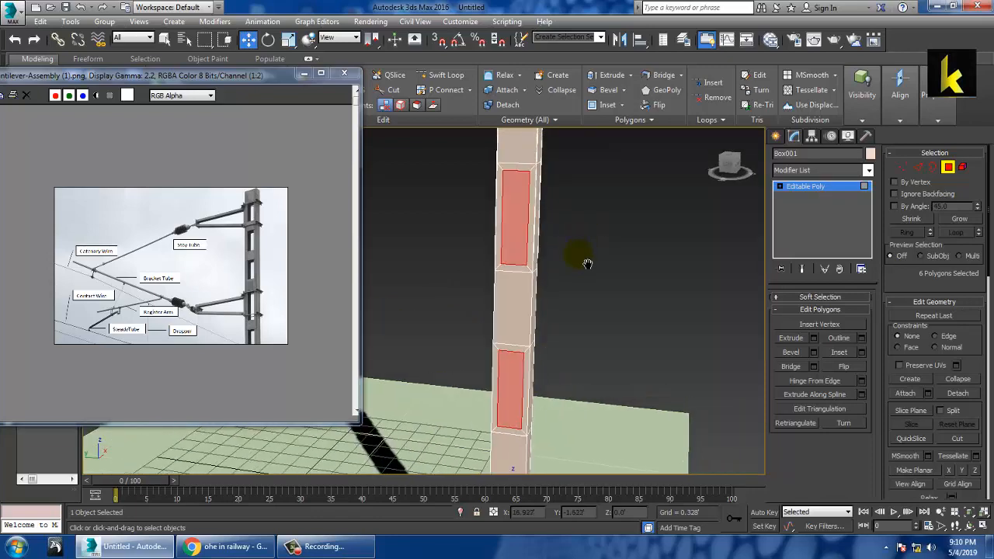
click(798, 366)
scroll(609, 274, down, 5)
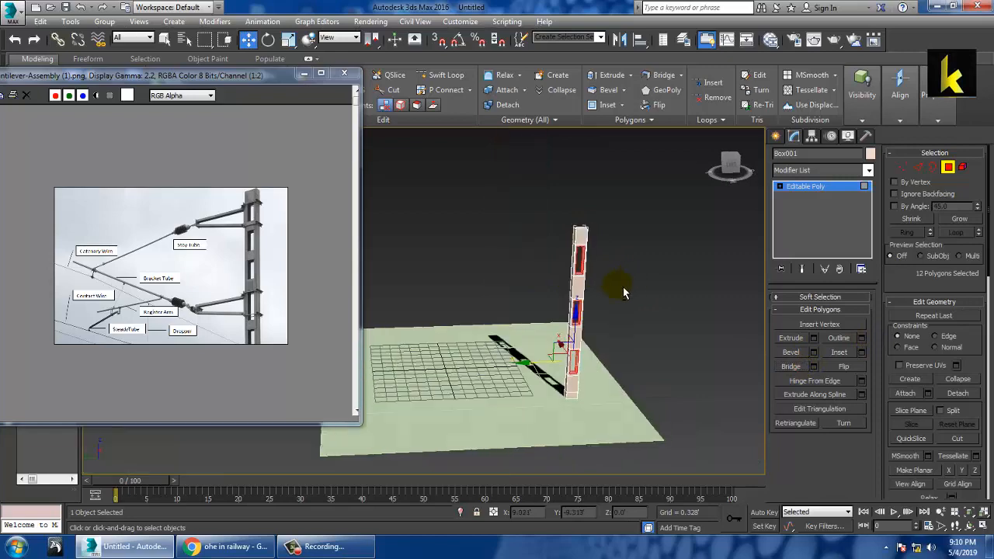
alt+middle_drag(625, 292, 582, 291)
key(alt+w)
key(alt+w)
Step: In the left view, raise the upper and lower vertex rows of the mast's top opening slightly
mouse_move(604, 235)
middle_down()
mouse_move(576, 246)
mouse_move(599, 235)
middle_up()
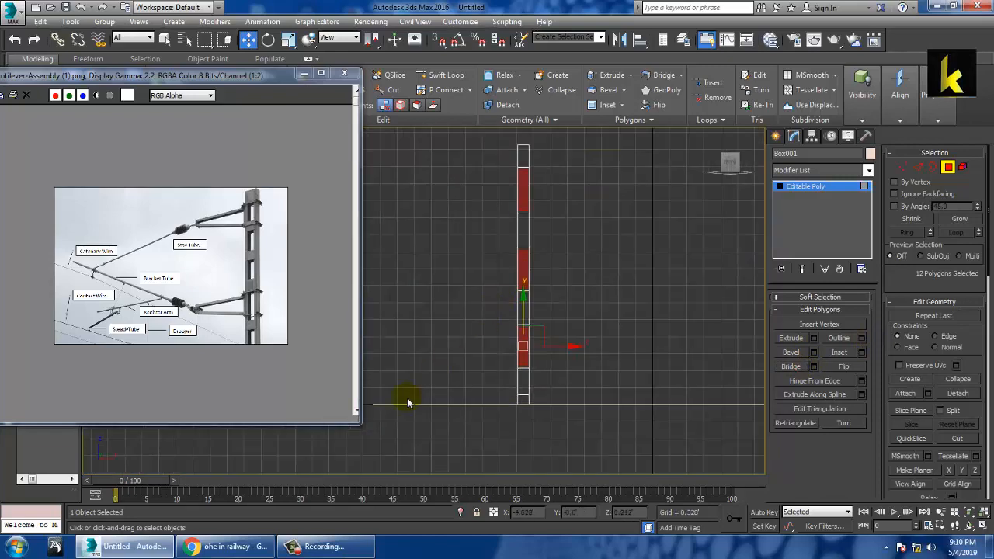
middle_drag(327, 458, 375, 443)
key(alt+w)
key(alt+w)
middle_drag(497, 440, 562, 318)
key(1)
middle_drag(613, 297, 574, 310)
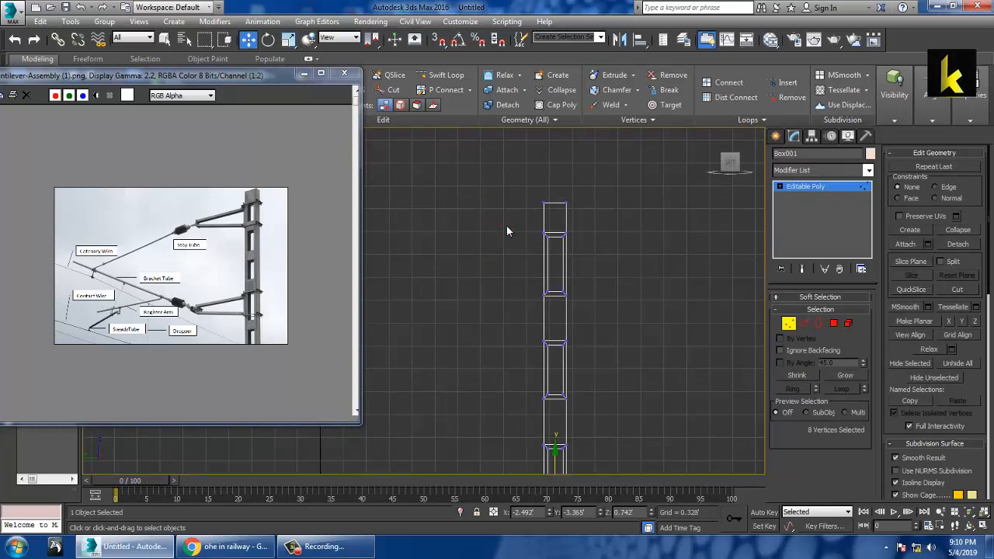
drag(522, 274, 666, 321)
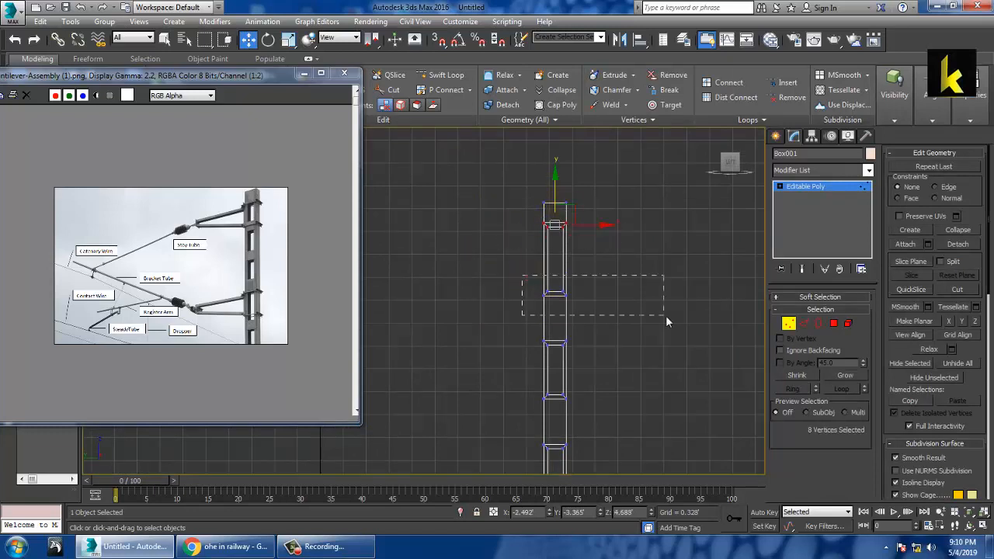
drag(566, 252, 598, 294)
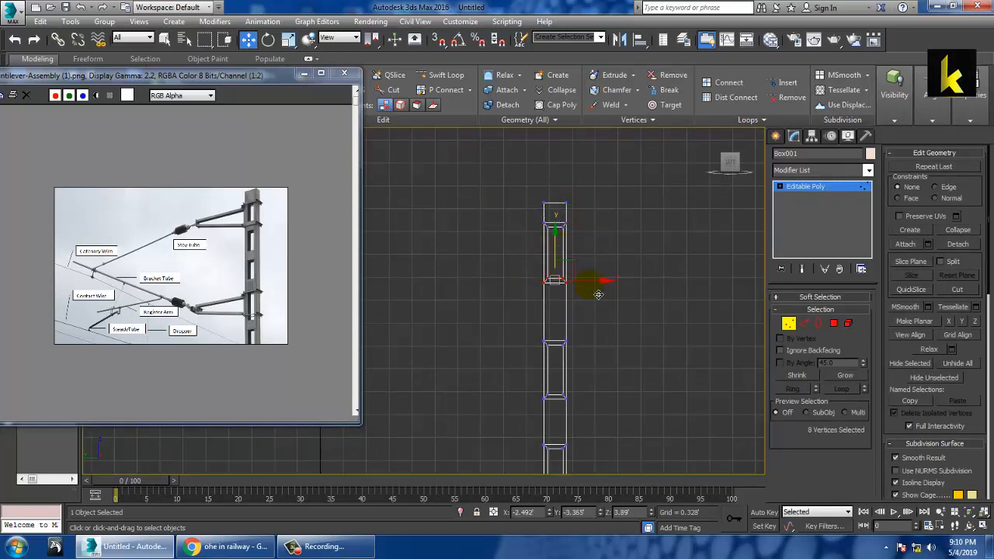
Step: Move the second opening's vertices up toward the top opening and slightly reduce the opening's height by scaling
drag(593, 416, 594, 416)
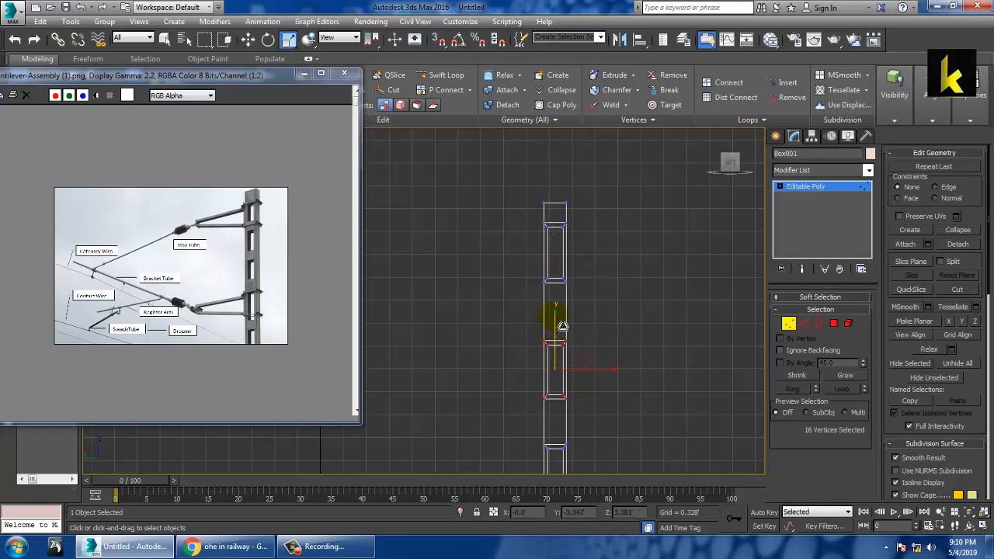
drag(560, 343, 565, 286)
key(r)
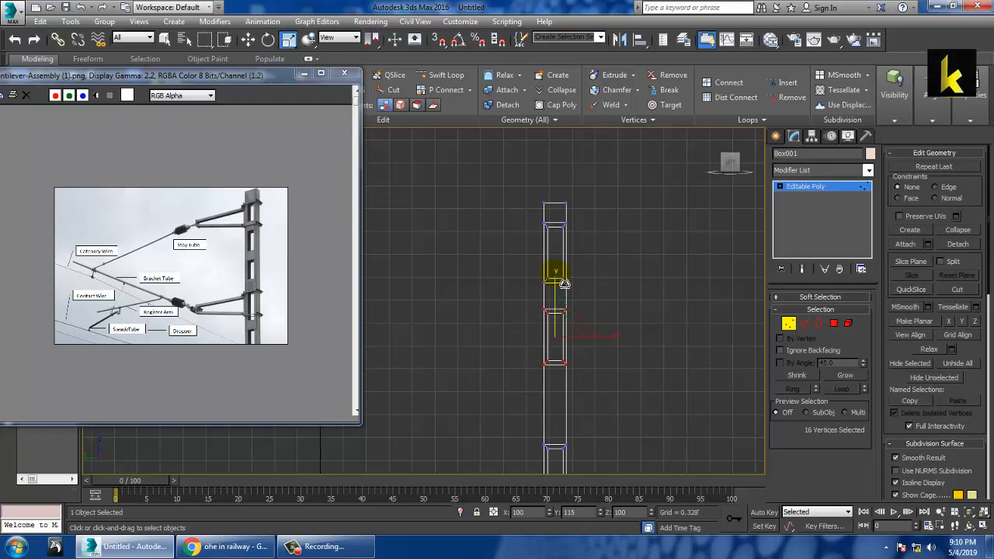
key(w)
middle_drag(595, 332, 591, 260)
Step: Move the third opening's vertices up toward the second opening and raise the second opening about 0.053'
drag(596, 448, 594, 448)
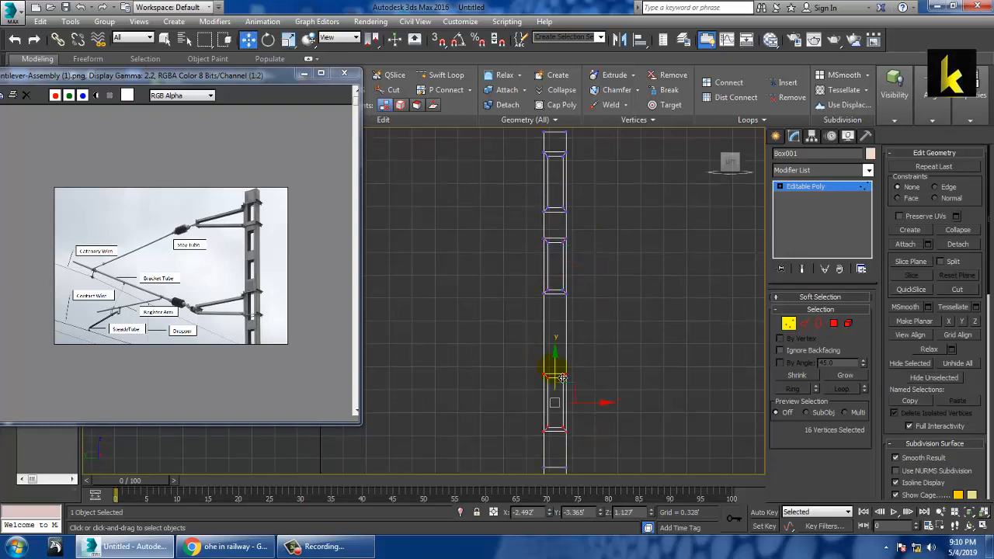
drag(564, 371, 569, 328)
mouse_move(635, 371)
middle_down()
mouse_move(627, 251)
mouse_move(619, 369)
middle_up()
drag(557, 301, 557, 298)
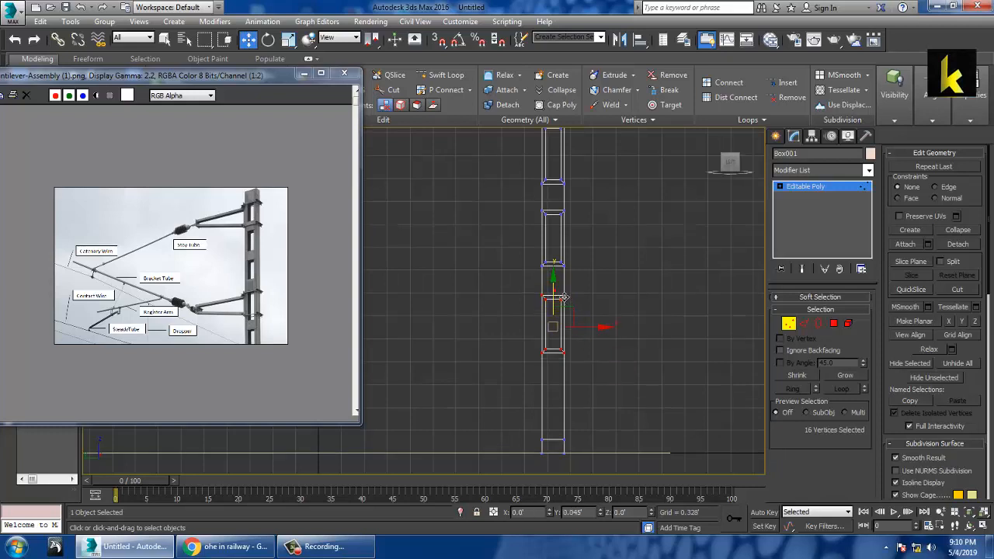
middle_drag(599, 266, 599, 315)
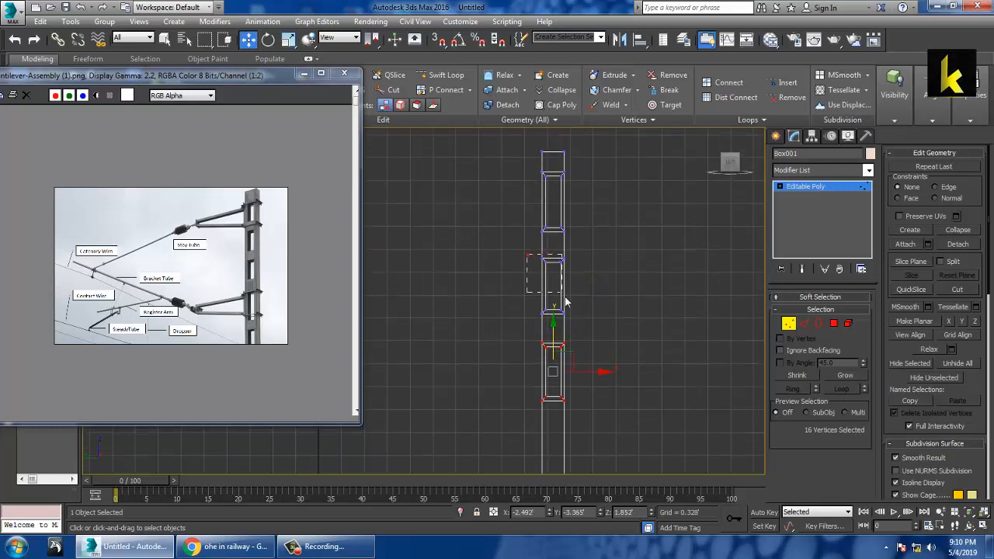
drag(578, 326, 578, 325)
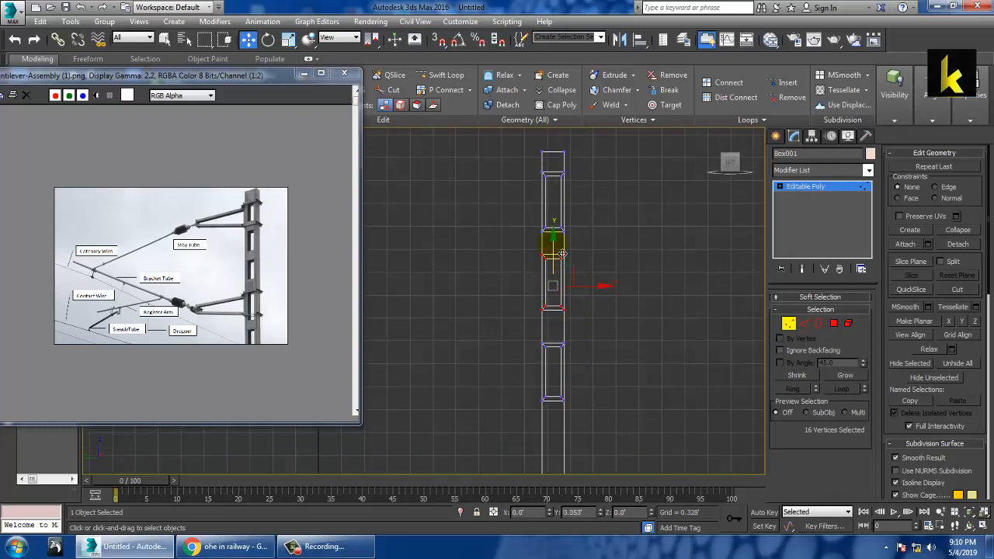
Step: Connect the vertical edges of the mast section below the third opening with 2 segments and a pinch of 46
middle_drag(659, 314, 683, 254)
click(804, 323)
drag(764, 371, 511, 389)
click(978, 230)
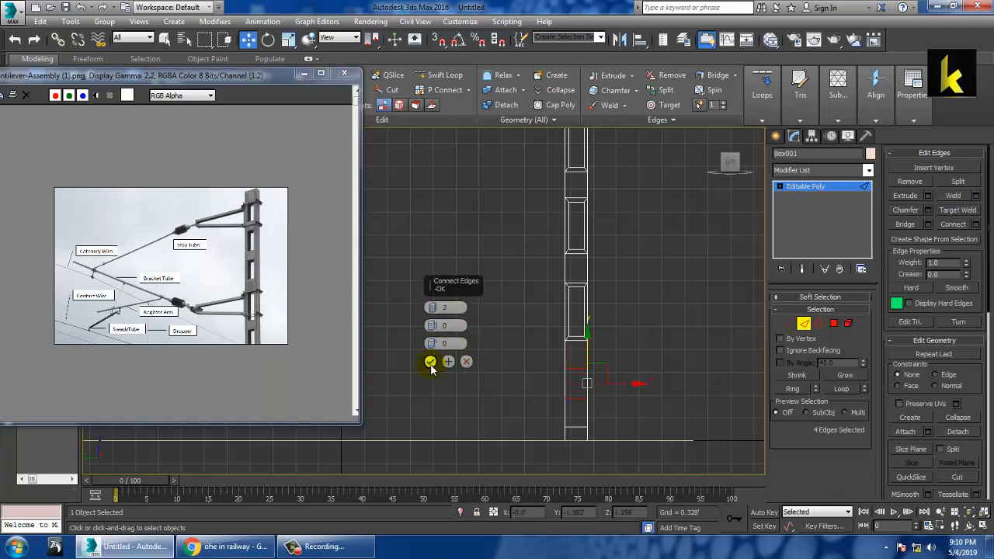
click(433, 327)
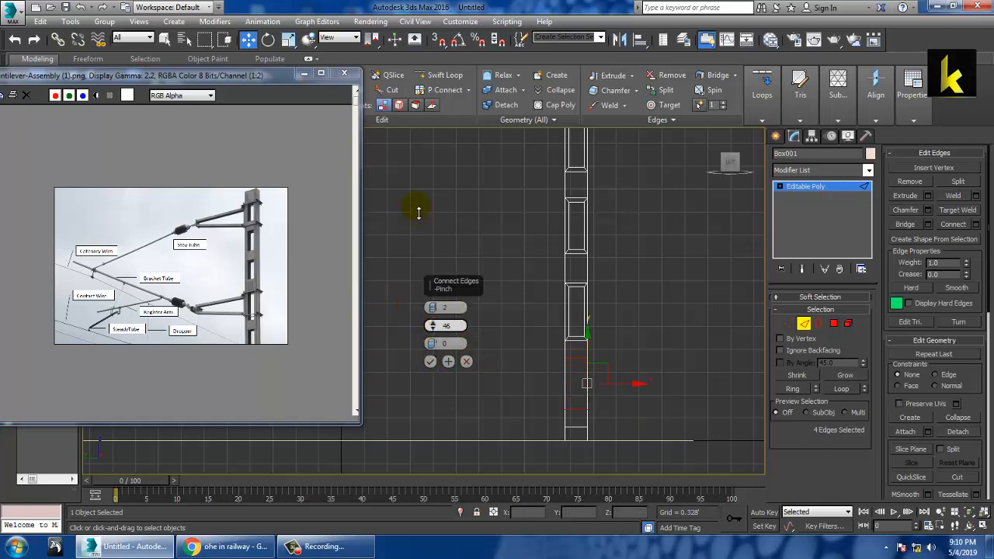
click(432, 363)
Step: Select the polygon between the two new edge loops on both opposite faces of the mast
click(833, 323)
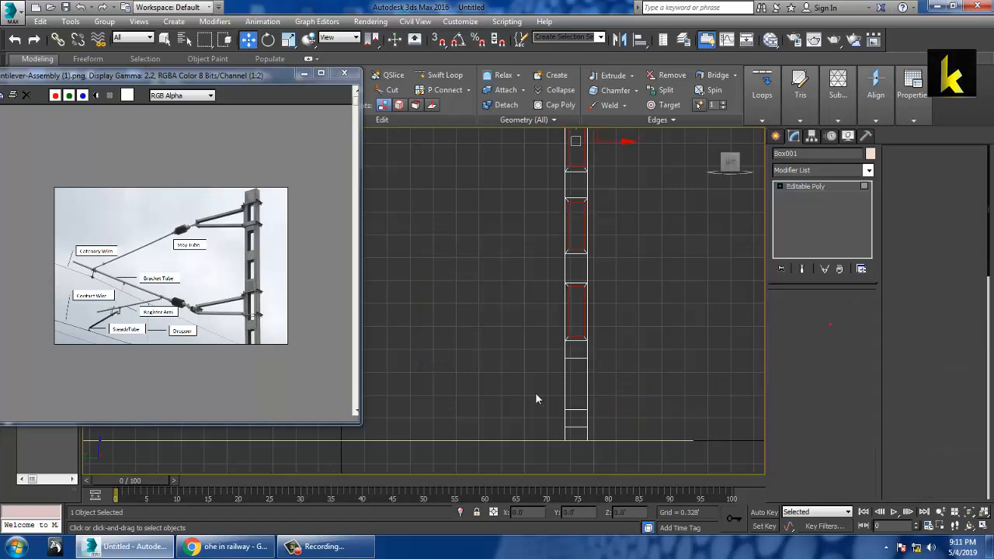
click(576, 375)
key(alt+w)
middle_click(657, 409)
key(alt+w)
alt+middle_drag(615, 394, 546, 388)
scroll(546, 388, up, 3)
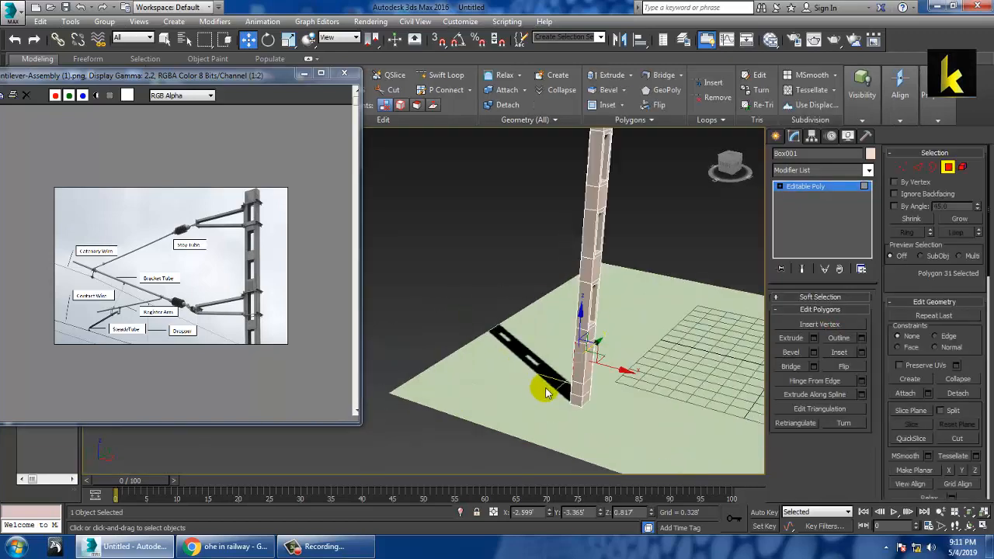
ctrl+click(581, 357)
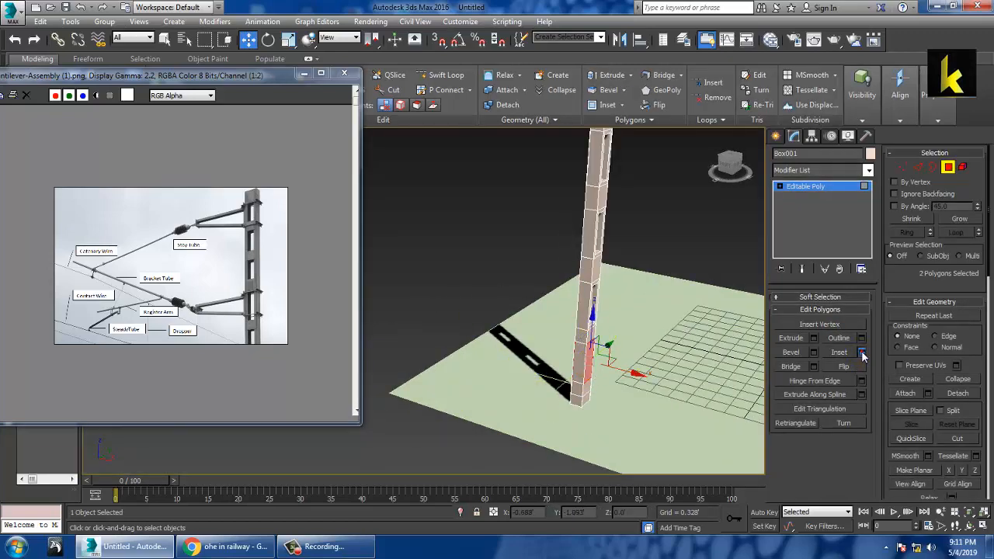
Step: Inset and bridge the two selected polygons to cut the lowest opening, and leave polygon editing
click(790, 366)
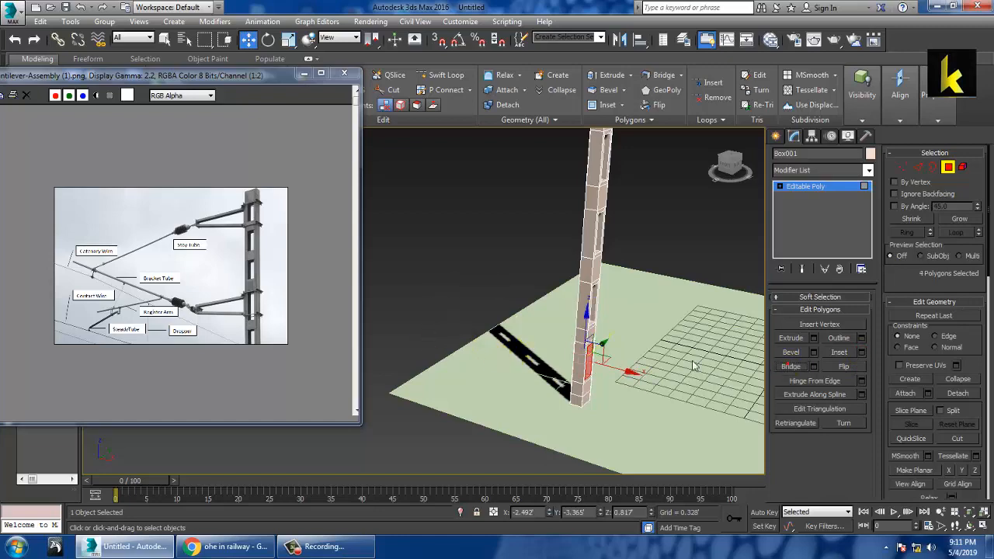
alt+middle_drag(695, 367, 701, 330)
alt+middle_drag(660, 277, 660, 303)
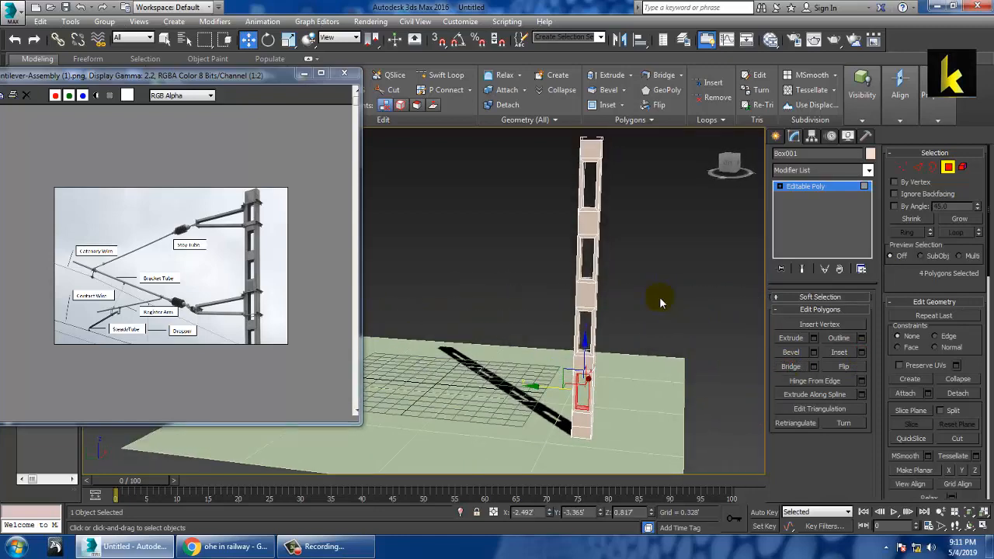
click(808, 188)
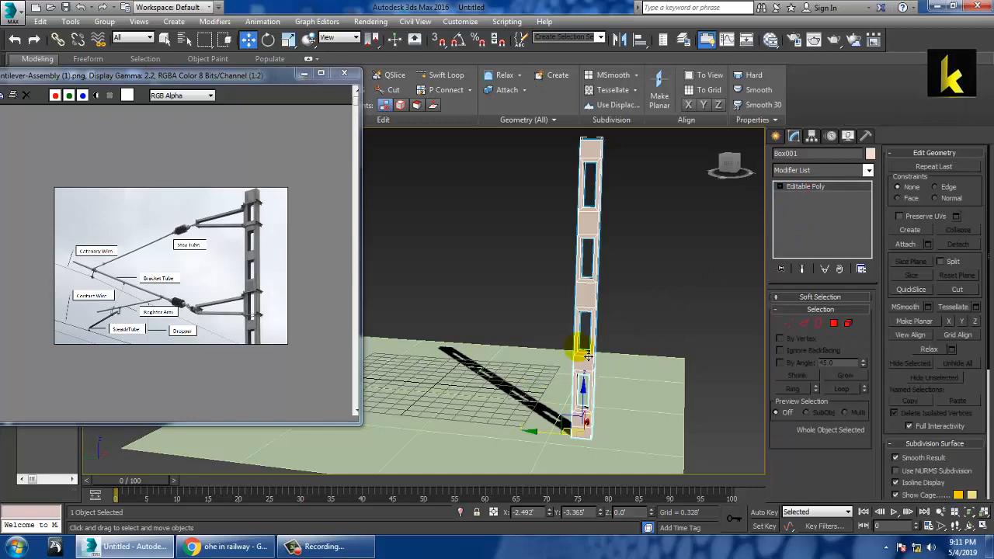
Step: Save the scene to the Desktop as OHE in 3ds Max format
key(ctrl+s)
click(36, 117)
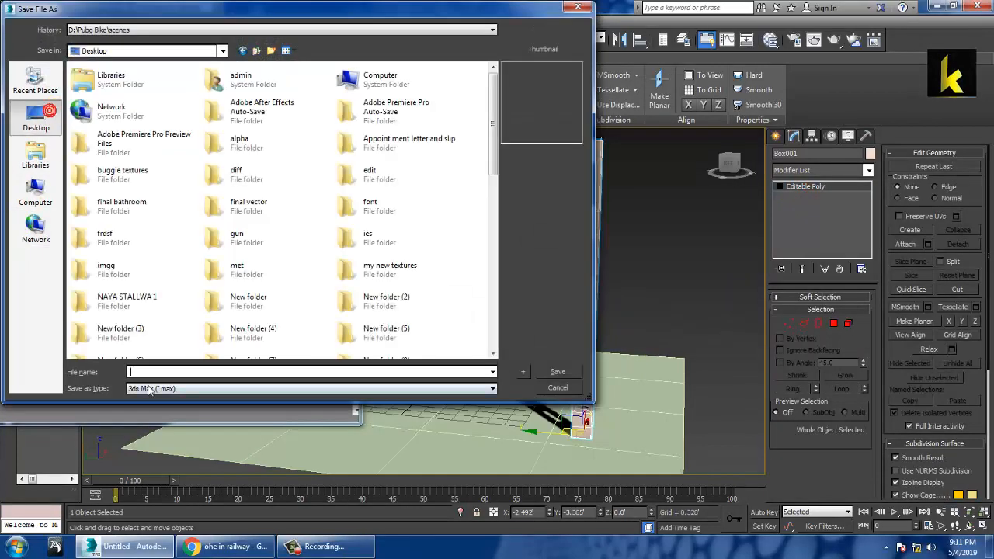
click(160, 373)
text(OHE)
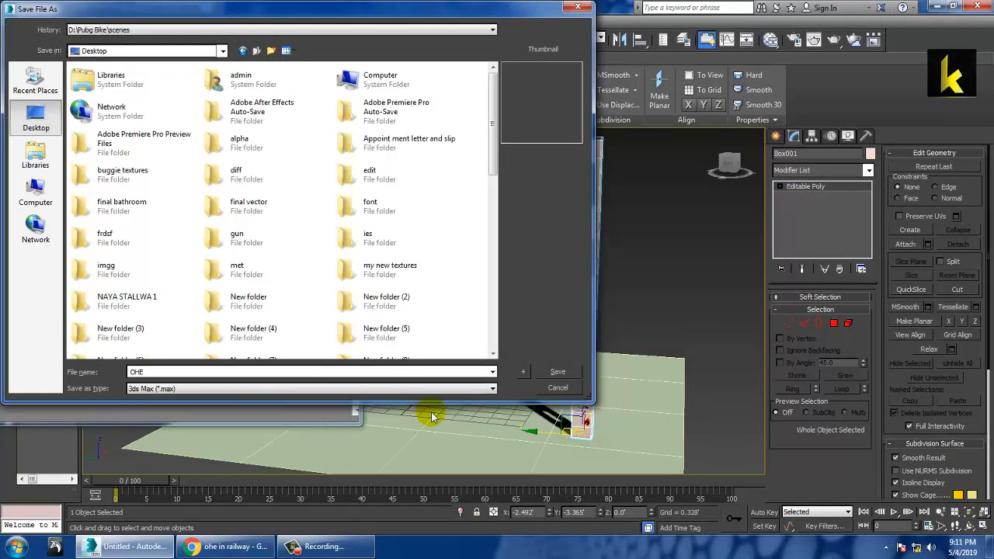
click(572, 374)
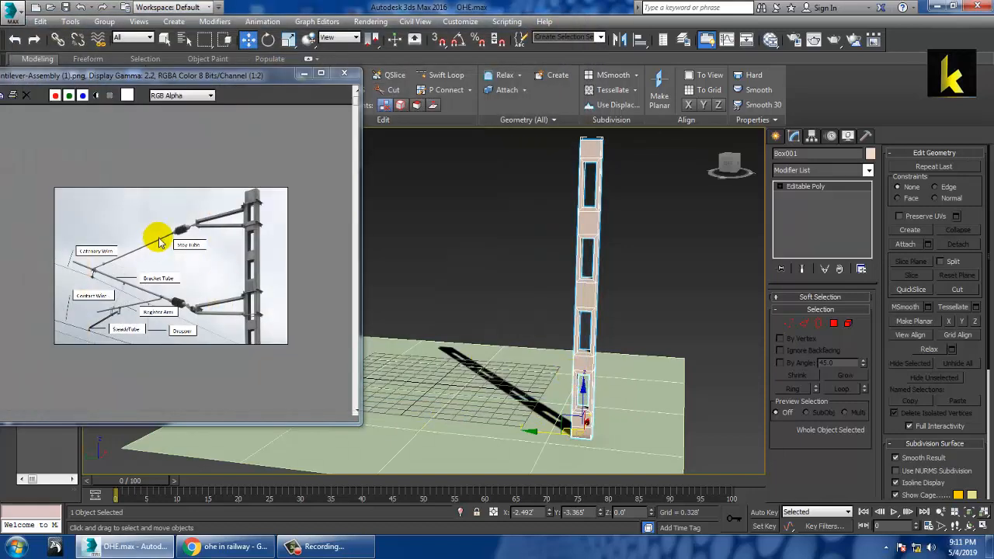
Step: Examine the upper bracket in the enlarged reference photo and the matching top end of the mast in the left view
scroll(230, 223, up, 2)
middle_drag(240, 206, 215, 277)
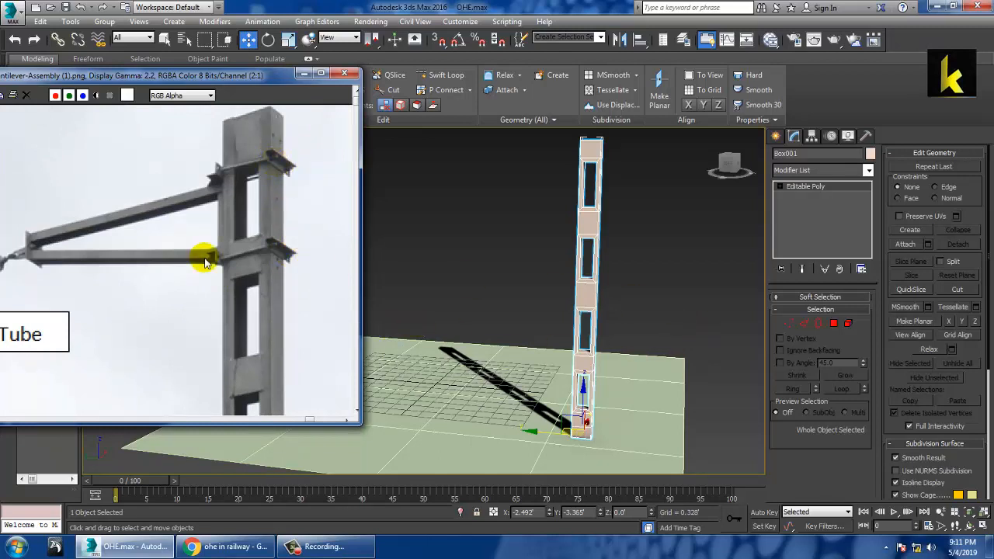
click(492, 248)
key(alt+w)
click(594, 268)
click(409, 401)
key(alt+w)
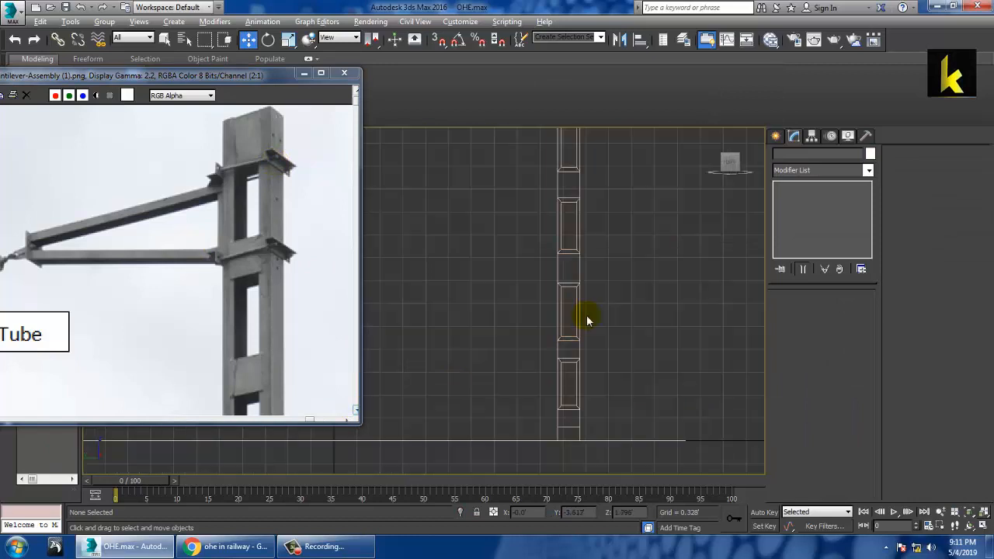
scroll(584, 320, up, 10)
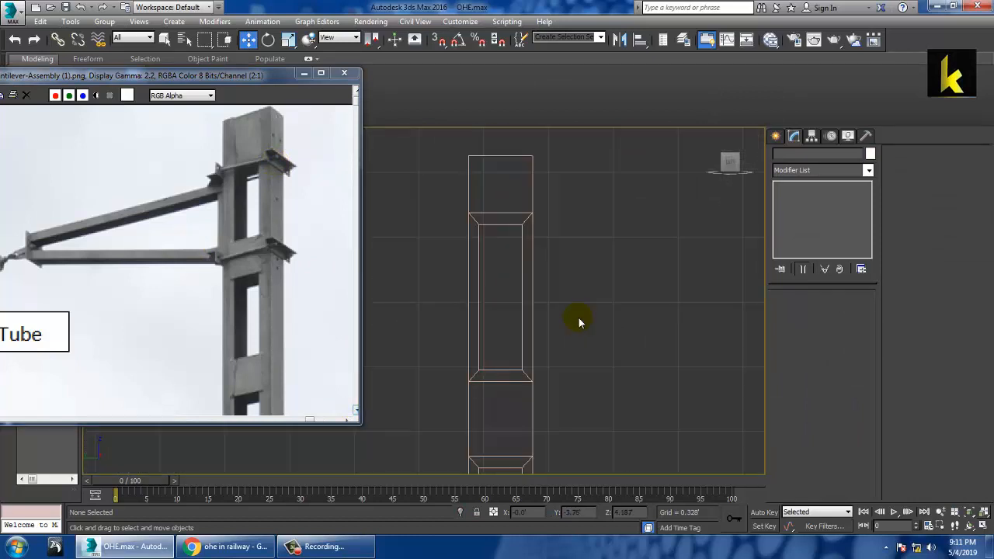
Step: Draw an open L-shaped line against the mast's side edge in the left view, between its top and the first opening
click(777, 137)
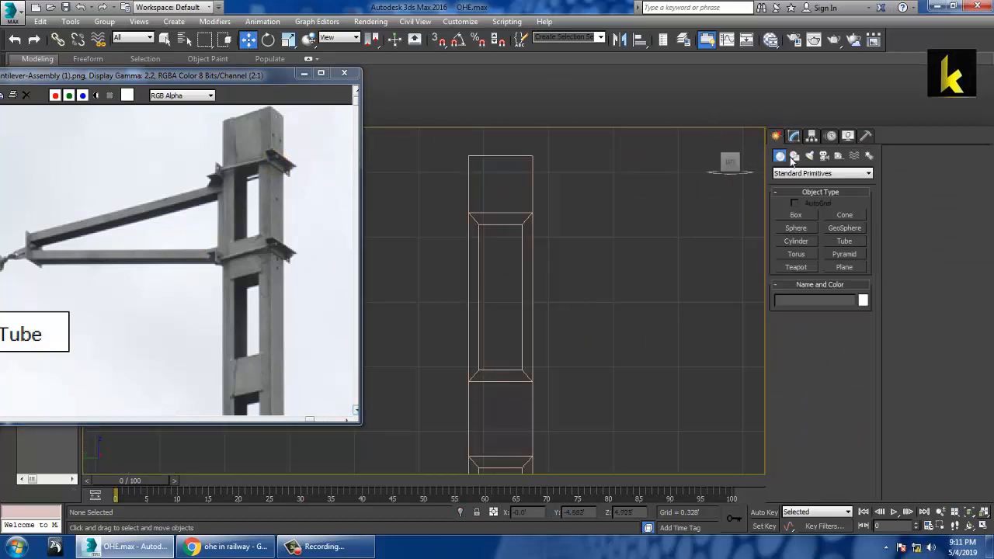
click(794, 156)
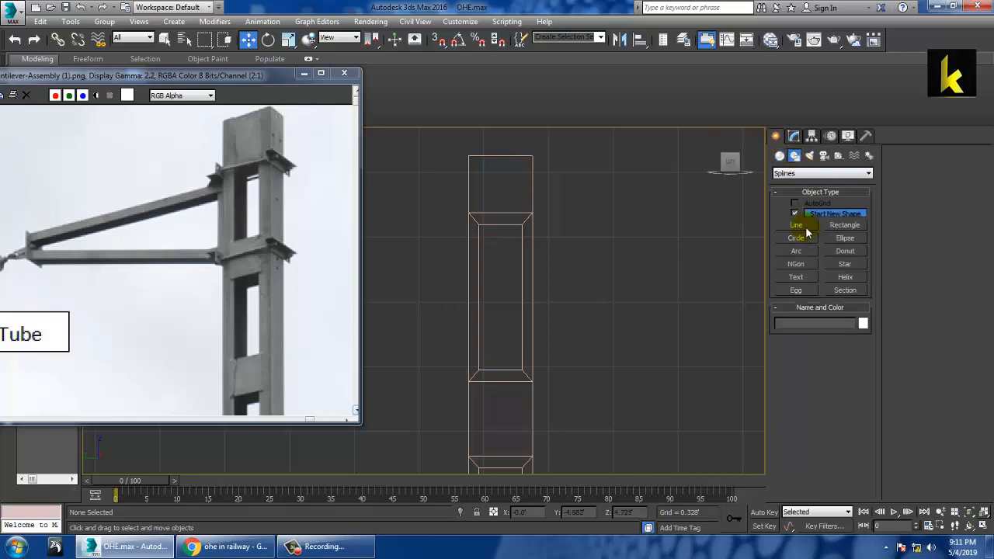
click(796, 224)
key(alt+w)
key(alt+w)
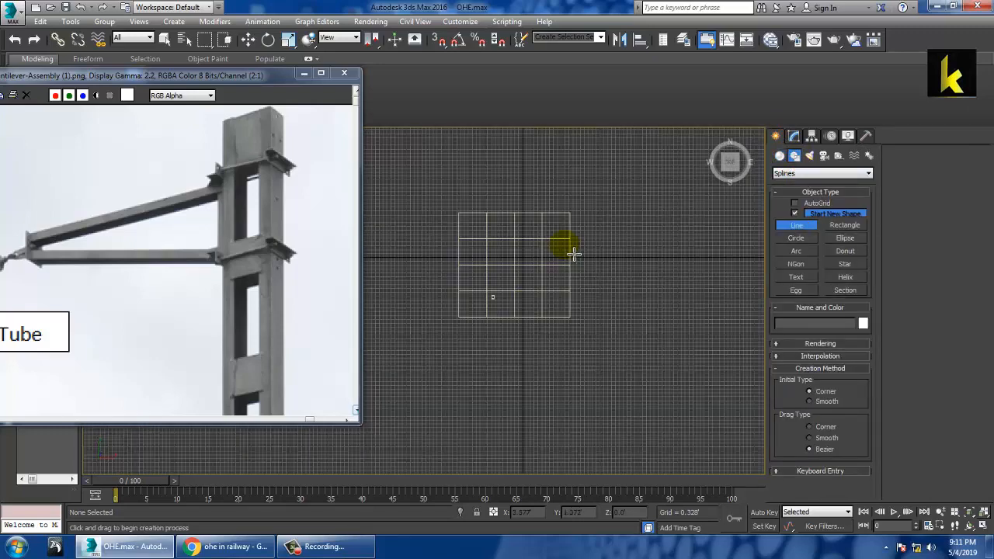
scroll(573, 254, up, 8)
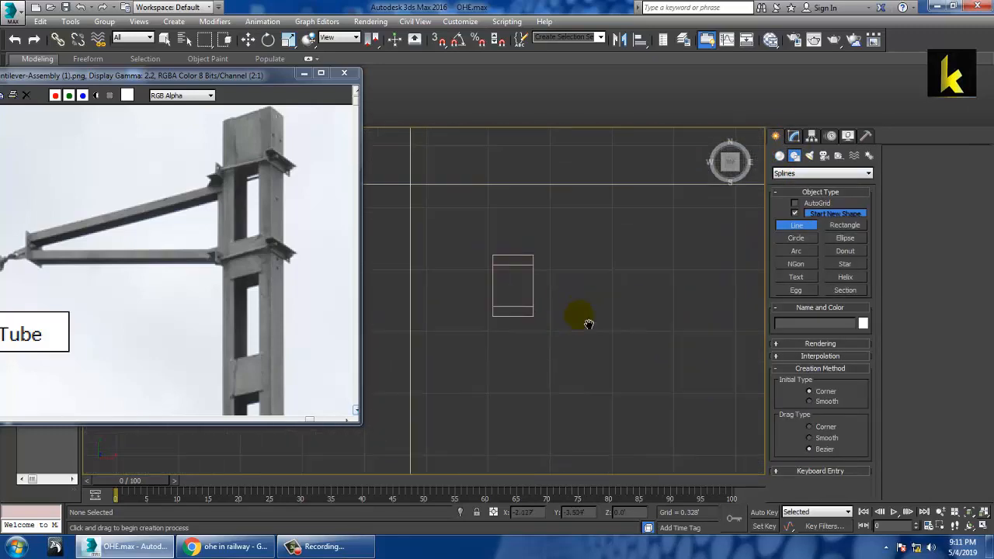
scroll(588, 324, up, 6)
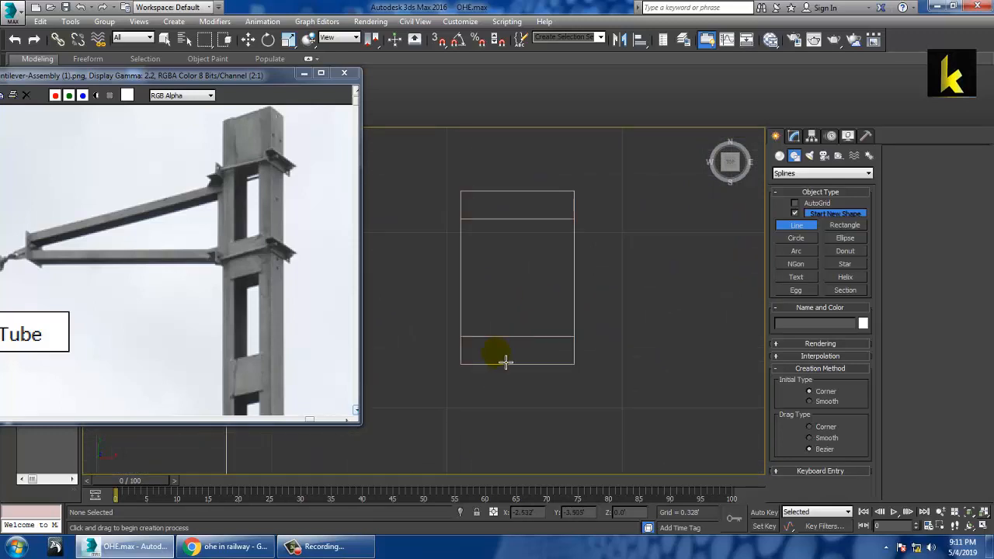
key(alt+w)
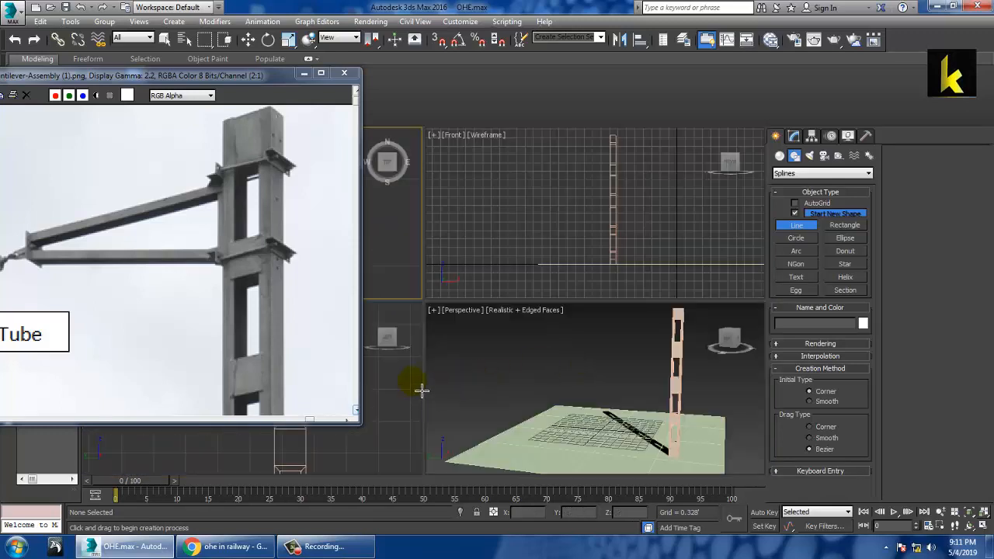
key(alt+w)
scroll(535, 319, up, 5)
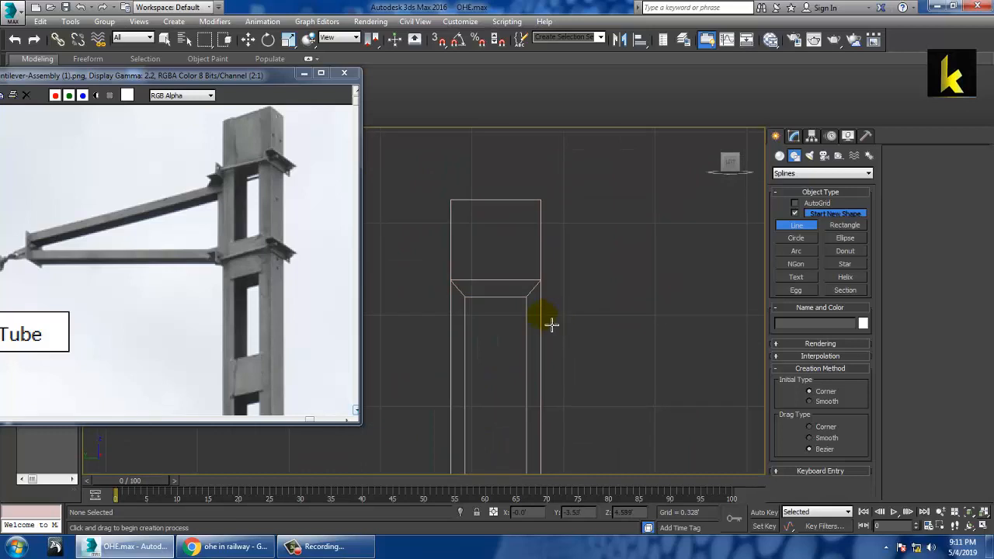
scroll(553, 315, up, 3)
click(583, 259)
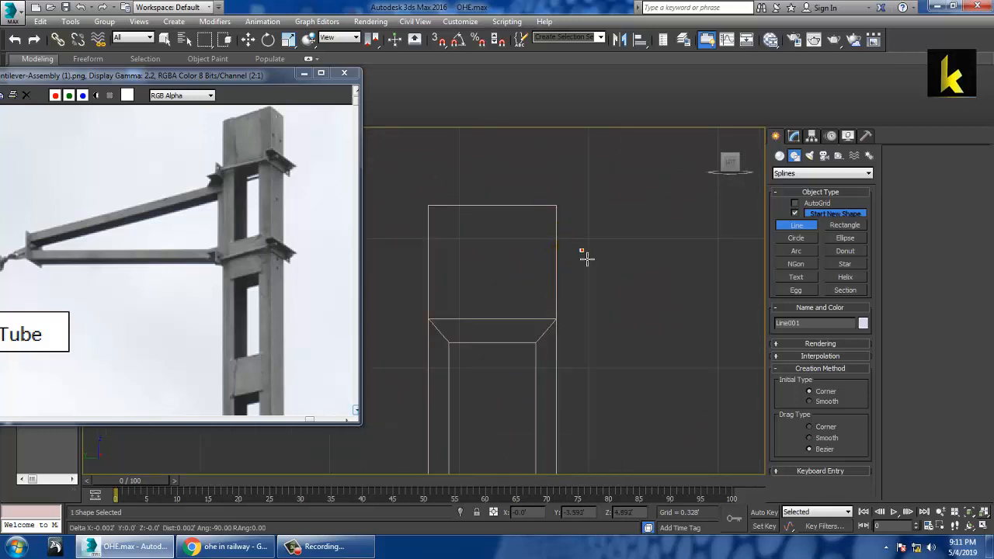
shift+click(557, 251)
shift+click(557, 288)
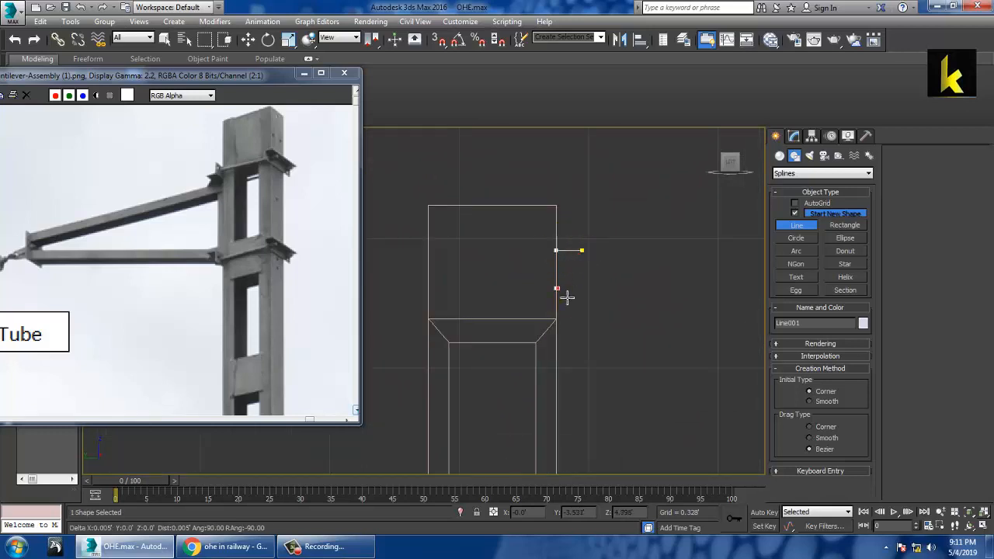
shift+right_click(557, 288)
click(658, 371)
right_click(667, 380)
right_click(662, 378)
key(alt+w)
right_click(663, 377)
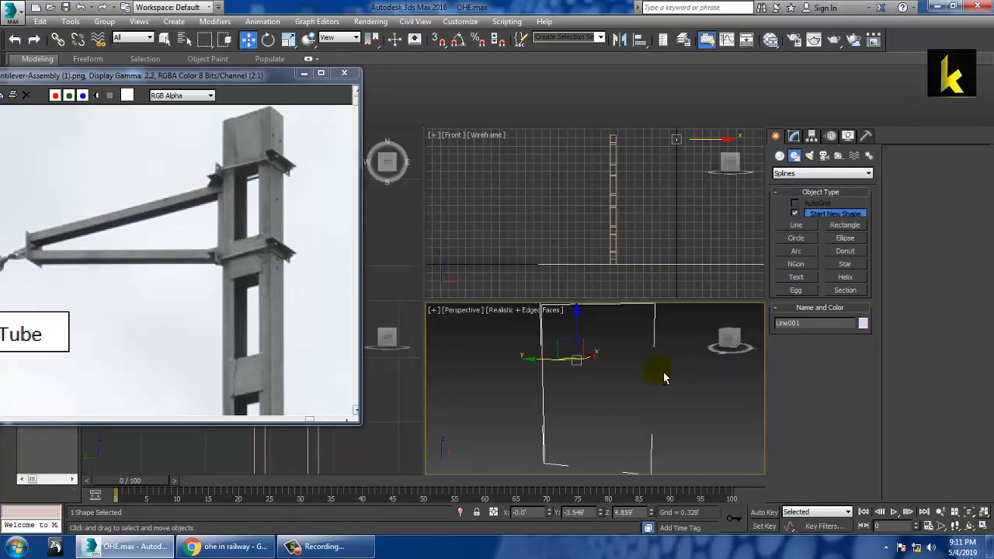
key(alt+w)
scroll(616, 354, down, 4)
Step: Try a Sweep modifier on the L-shaped line
click(793, 136)
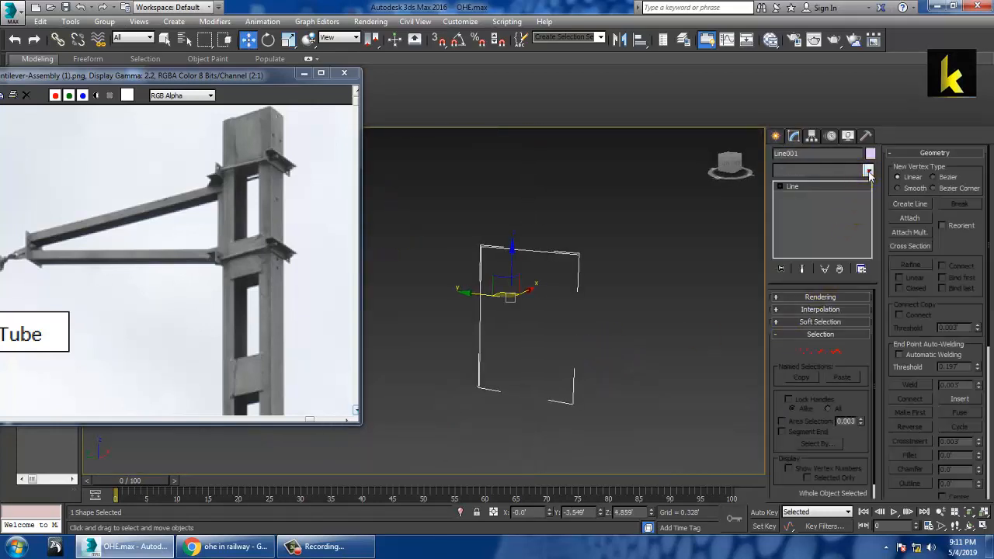
click(869, 173)
scroll(816, 264, down, 15)
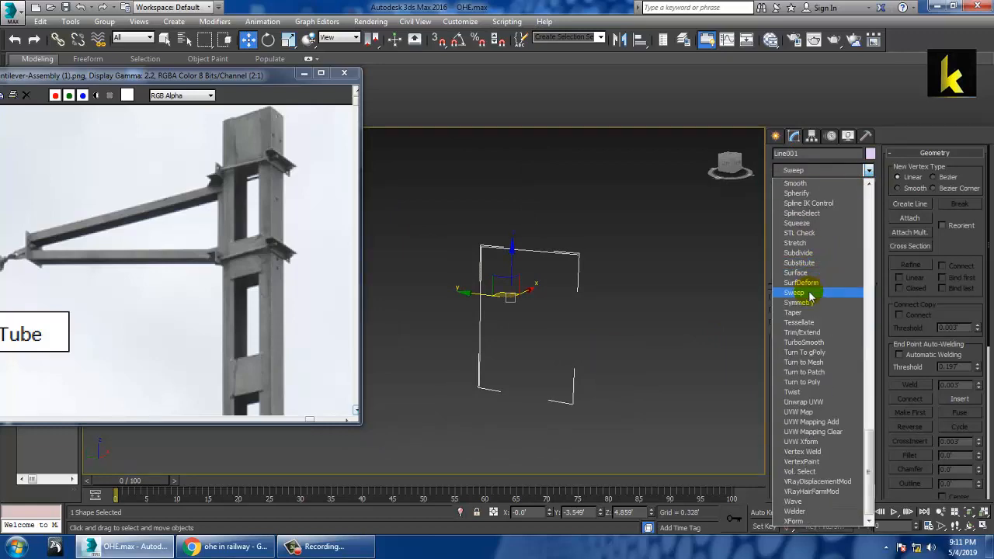
click(809, 294)
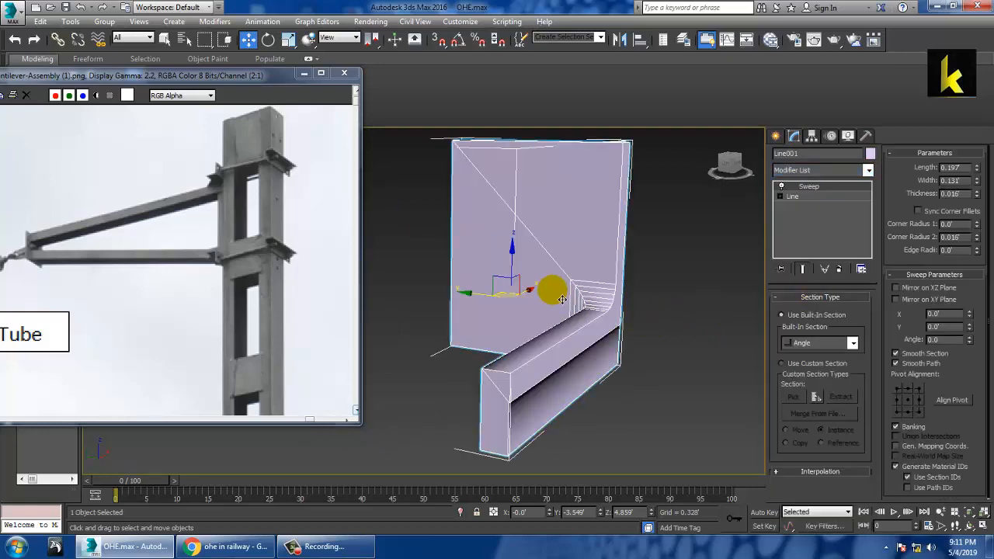
scroll(591, 299, up, 5)
alt+middle_drag(637, 309, 568, 299)
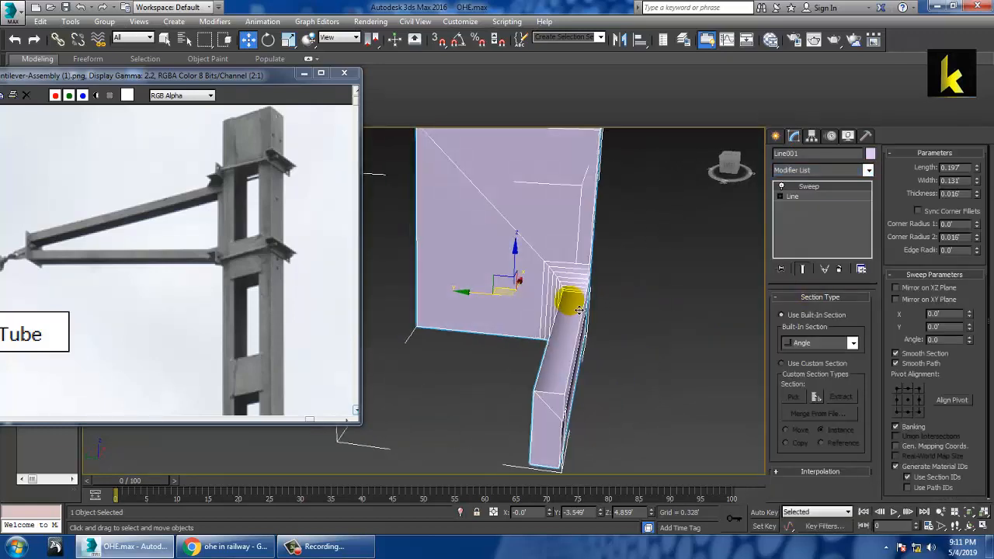
Step: Try the Wide Flange section for the sweep, and return to the Angle section
click(852, 344)
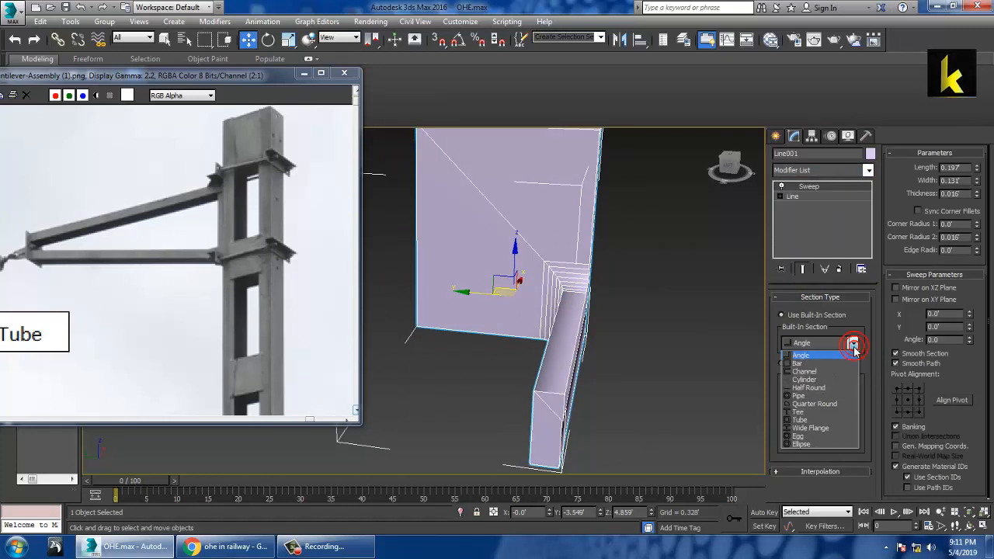
click(814, 428)
click(852, 344)
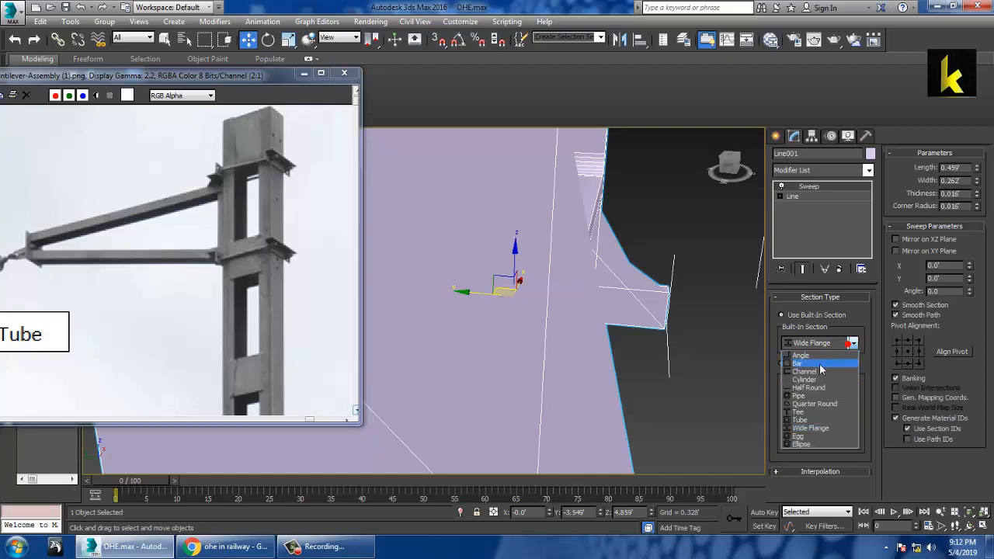
click(816, 354)
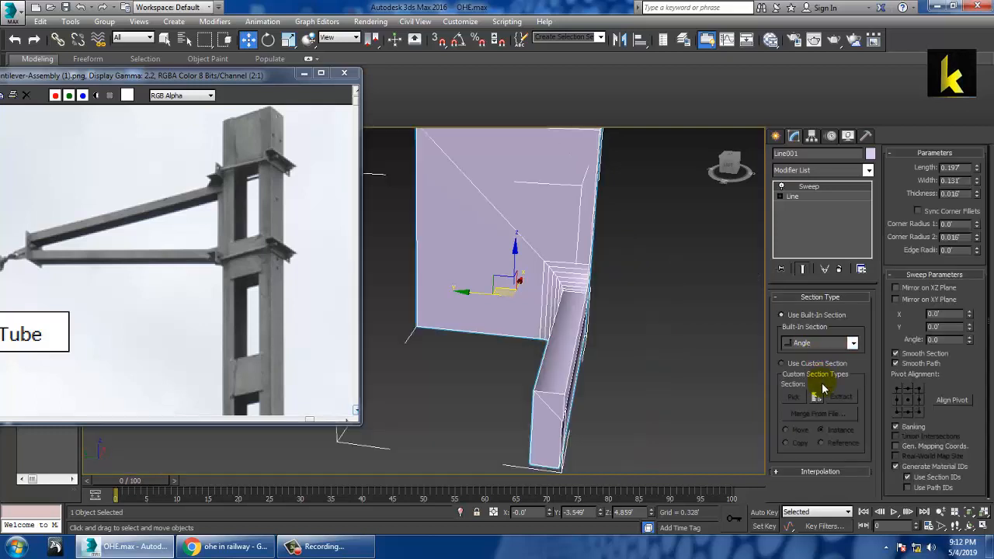
Step: Try a sweep section of length 0.249', width 0.011' and thickness 0.036', and remove the Sweep modifier
drag(977, 171, 976, 203)
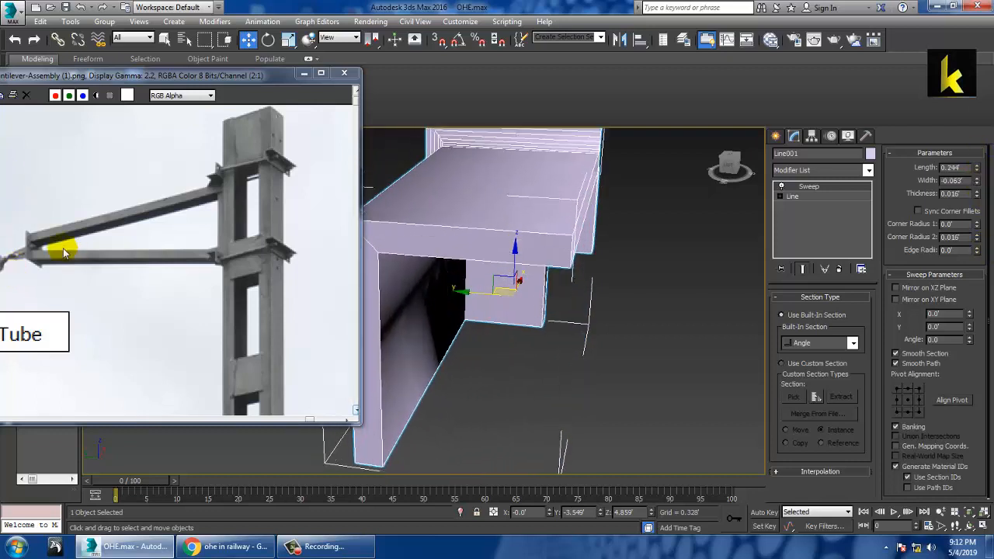
drag(977, 195, 984, 114)
mouse_move(977, 195)
mouse_down()
mouse_move(977, 204)
mouse_move(977, 187)
mouse_up()
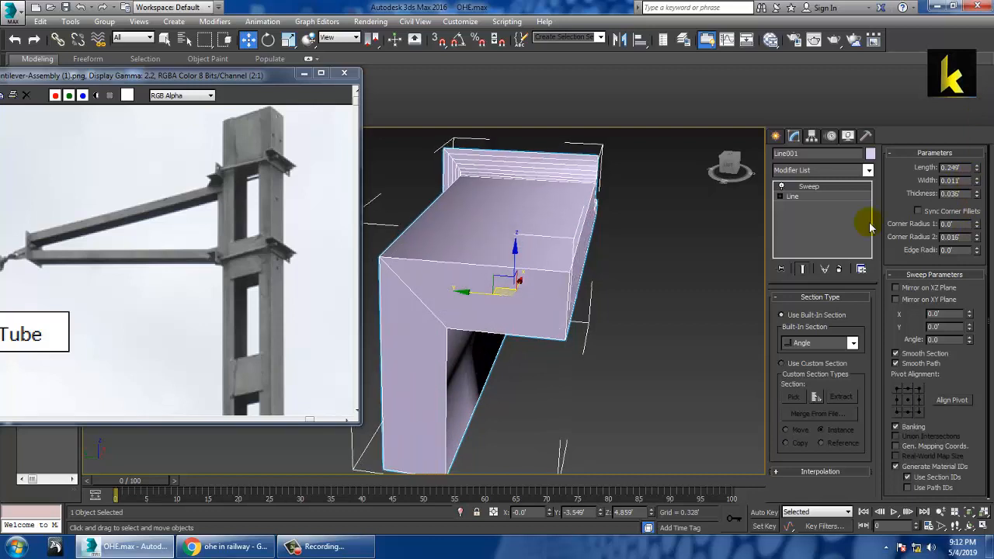
click(838, 269)
Step: Enable the L-shaped line in the viewport as a rectangular section with length 0.431' and width 0.003'
click(809, 300)
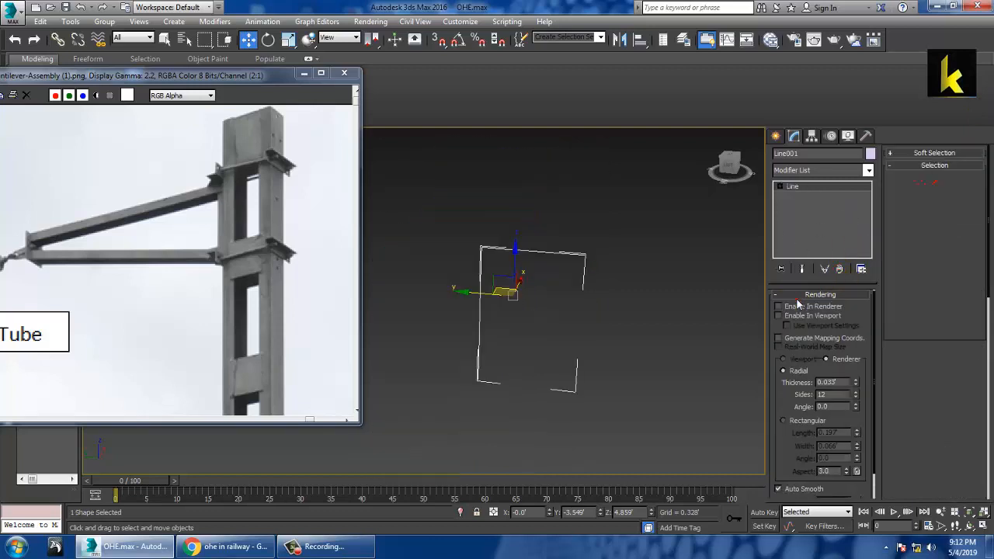
click(800, 316)
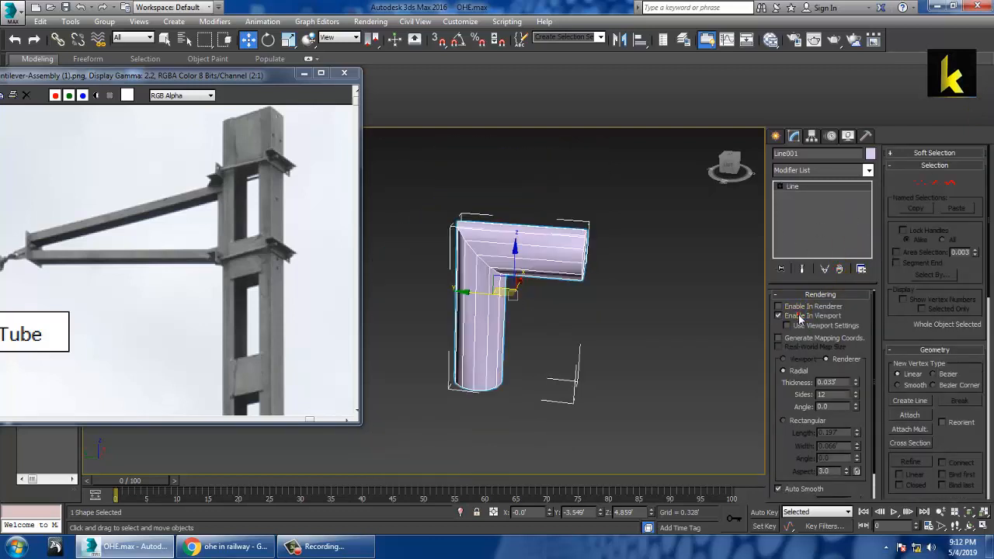
click(784, 420)
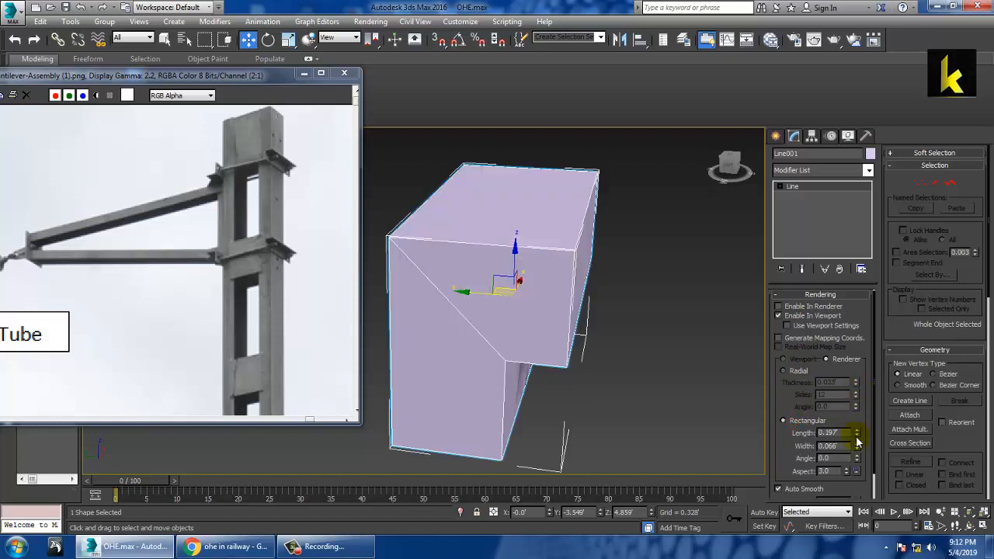
drag(858, 442, 871, 494)
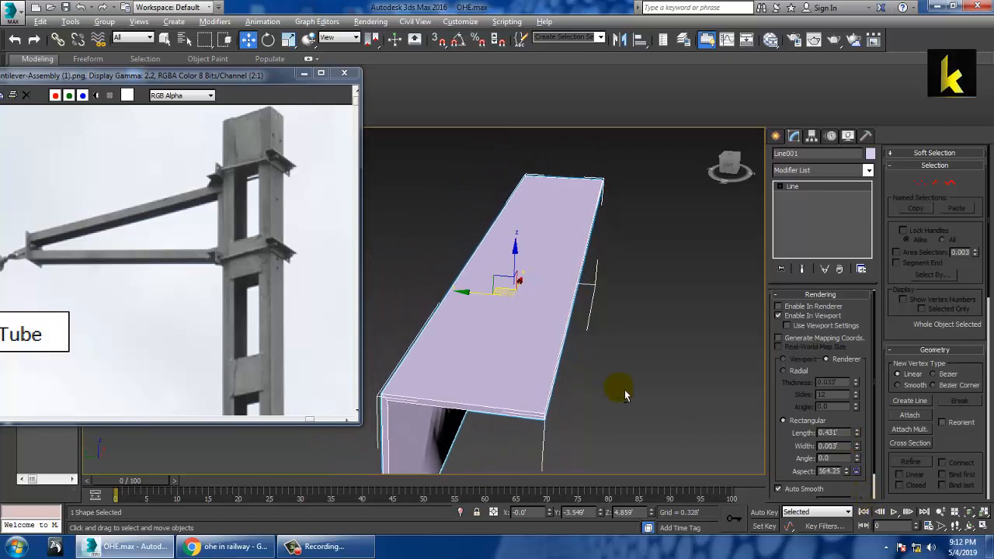
Step: Move the L-shaped bracket along X in the front view until it sits beside the mast's top, at about -2.161'
key(alt+w)
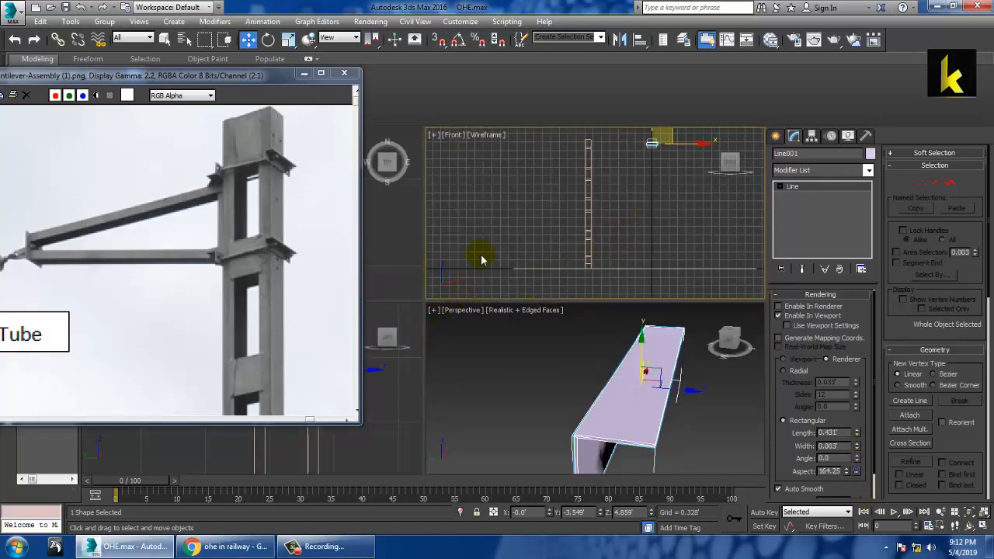
mouse_move(543, 229)
middle_down()
mouse_move(500, 229)
mouse_move(552, 242)
middle_up()
key(alt+w)
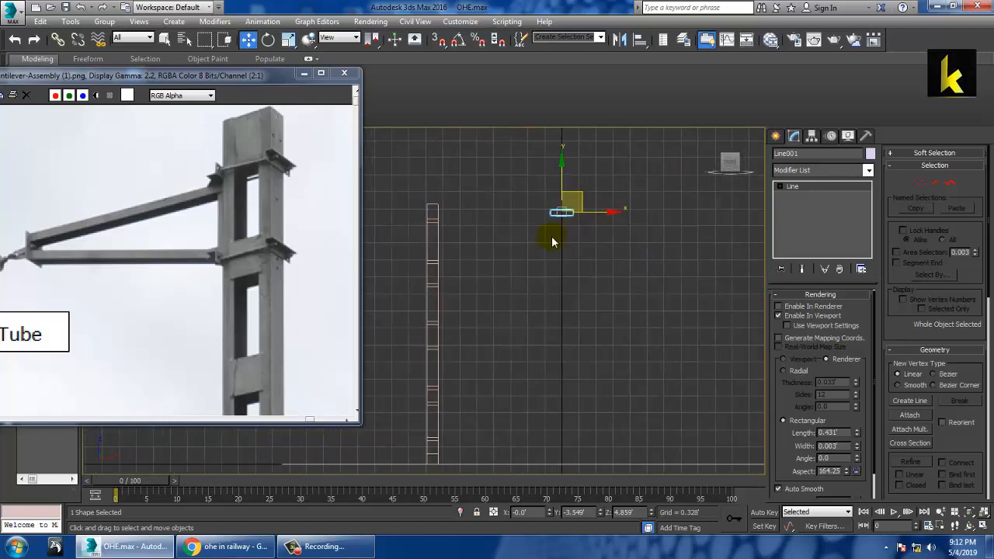
scroll(553, 241, up, 2)
middle_drag(616, 211, 455, 211)
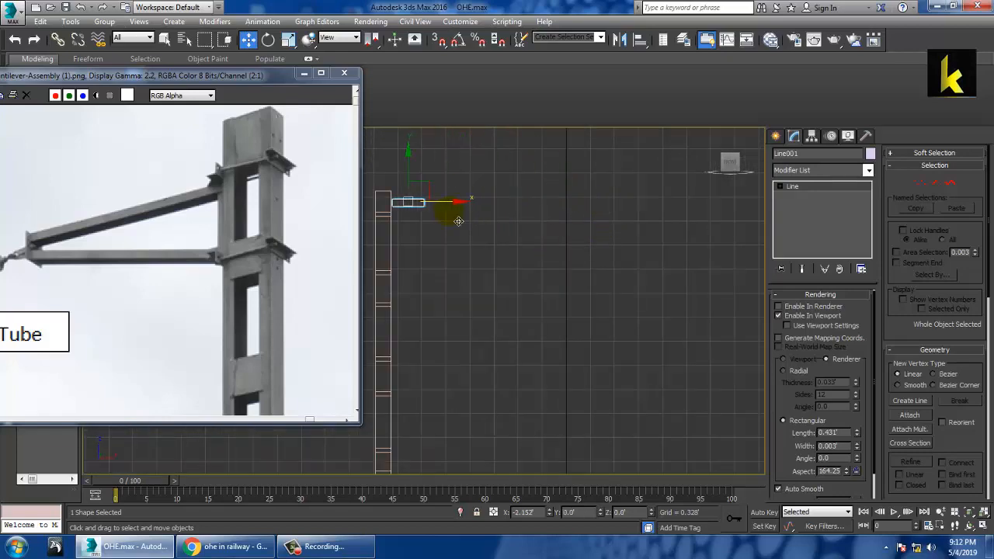
key(alt+w)
key(alt+w)
scroll(535, 340, down, 4)
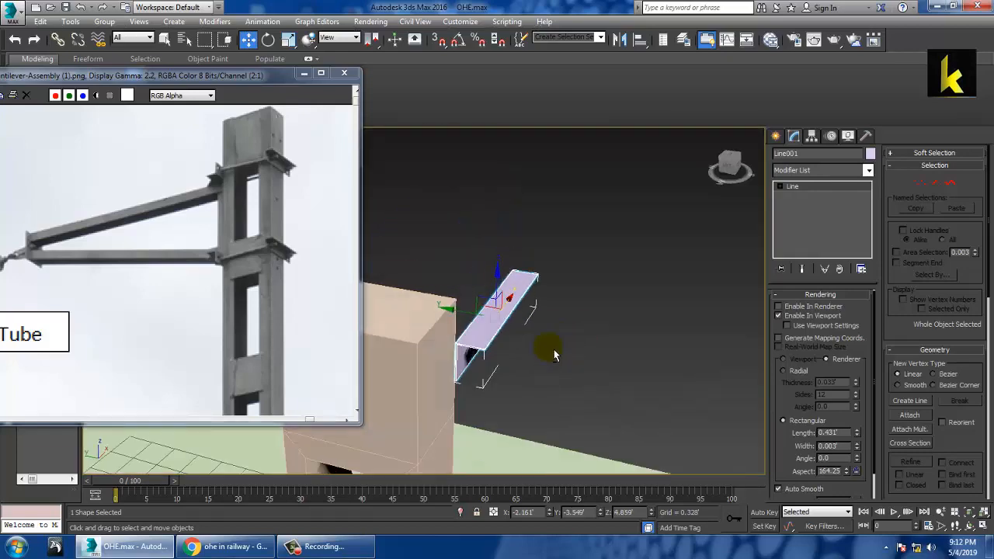
Step: Centre the bracket across the mast's face at X about -2.486' and scale it lengthwise to about 65%
alt+middle_drag(554, 353, 592, 320)
mouse_move(591, 320)
middle_down()
mouse_move(611, 317)
mouse_move(583, 315)
middle_up()
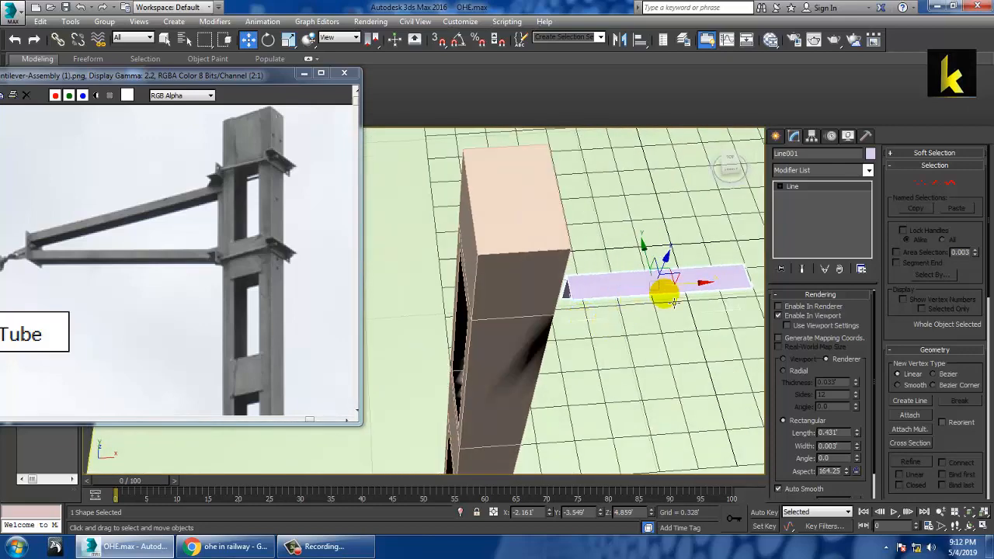
drag(687, 286, 546, 284)
key(r)
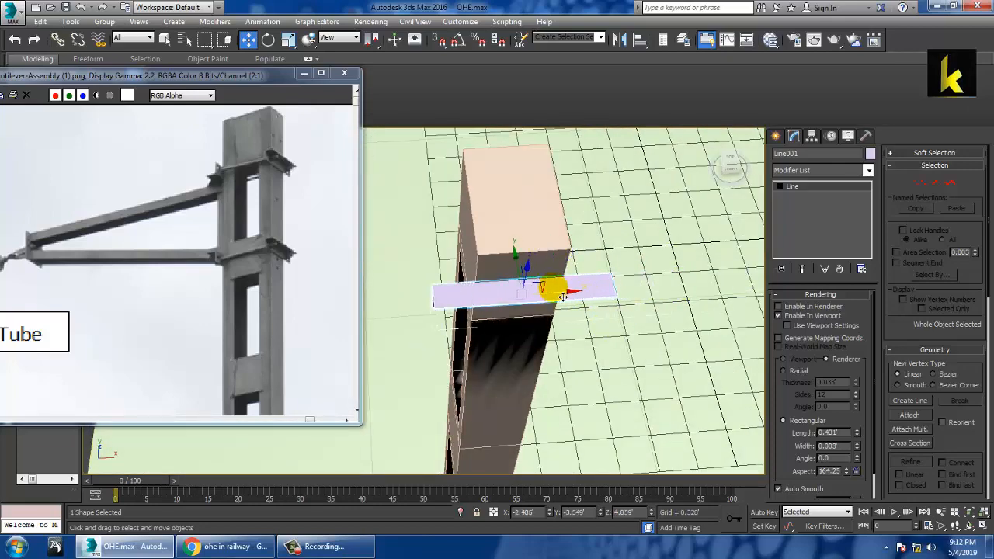
drag(479, 311, 506, 312)
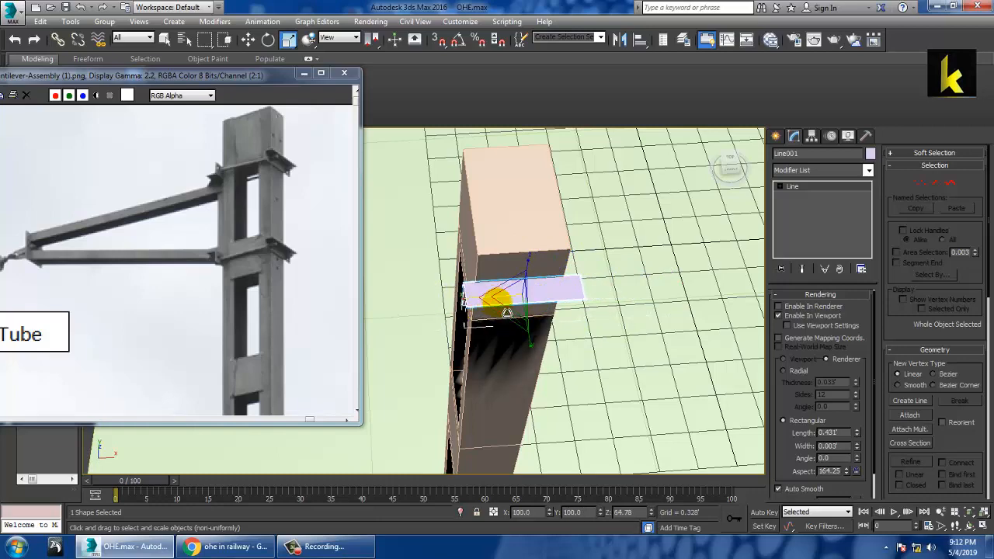
alt+middle_drag(506, 312, 577, 253)
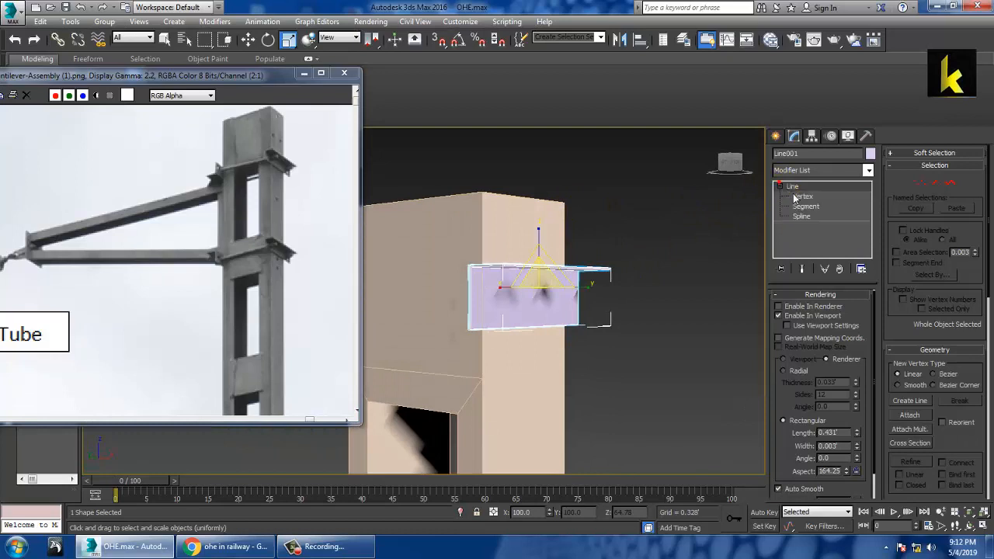
click(794, 198)
alt+middle_drag(487, 298, 516, 293)
click(529, 327)
key(w)
click(792, 187)
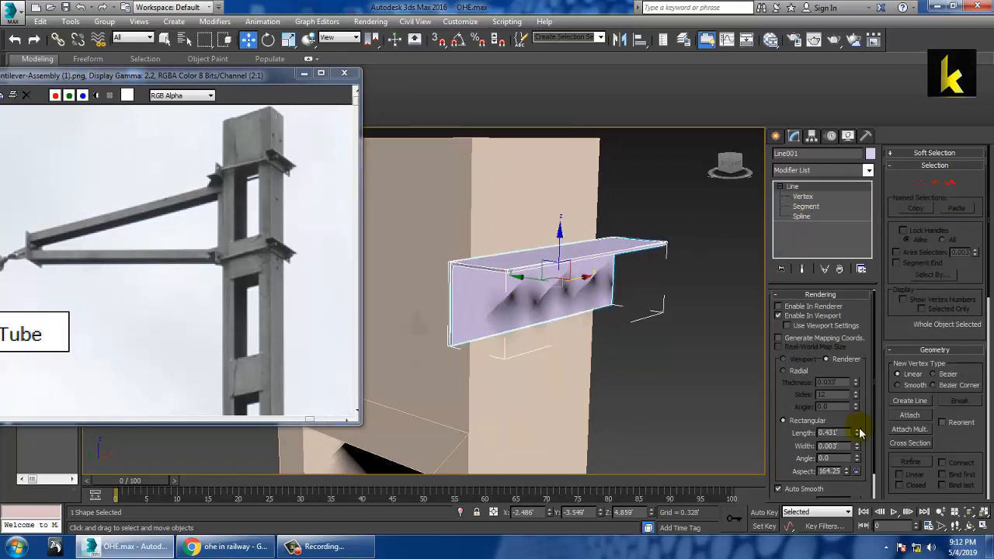
Step: Set the L-shaped bracket's rectangular section width to 0.008' and lower the bracket to Z about 4.767'
drag(859, 450, 858, 443)
alt+middle_drag(590, 304, 626, 260)
drag(626, 255, 625, 286)
alt+middle_drag(624, 285, 626, 292)
scroll(626, 292, up, 3)
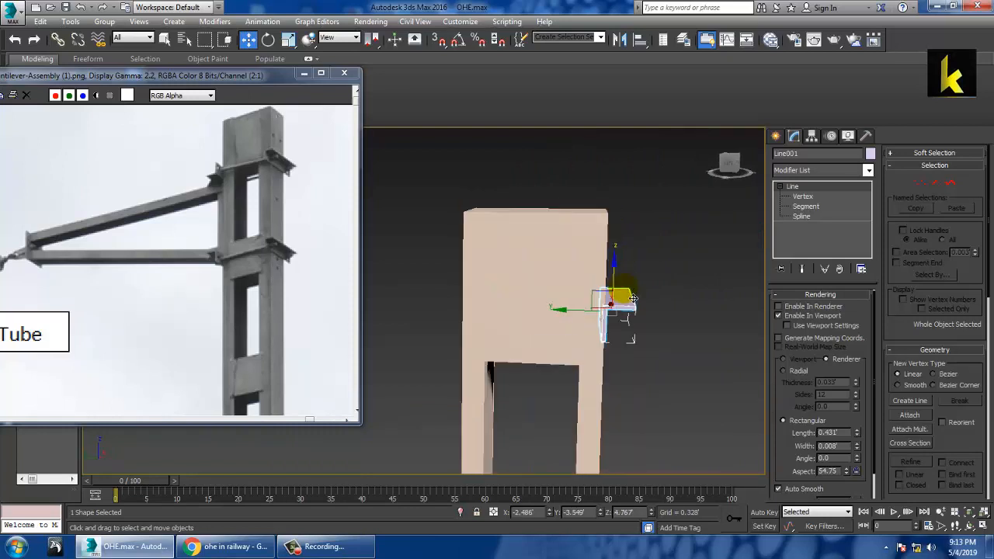
Step: In the left view, create a mirrored copy of the bracket about the X axis with zero offset
key(alt+w)
right_click(604, 217)
key(alt+w)
key(z)
key(alt+w)
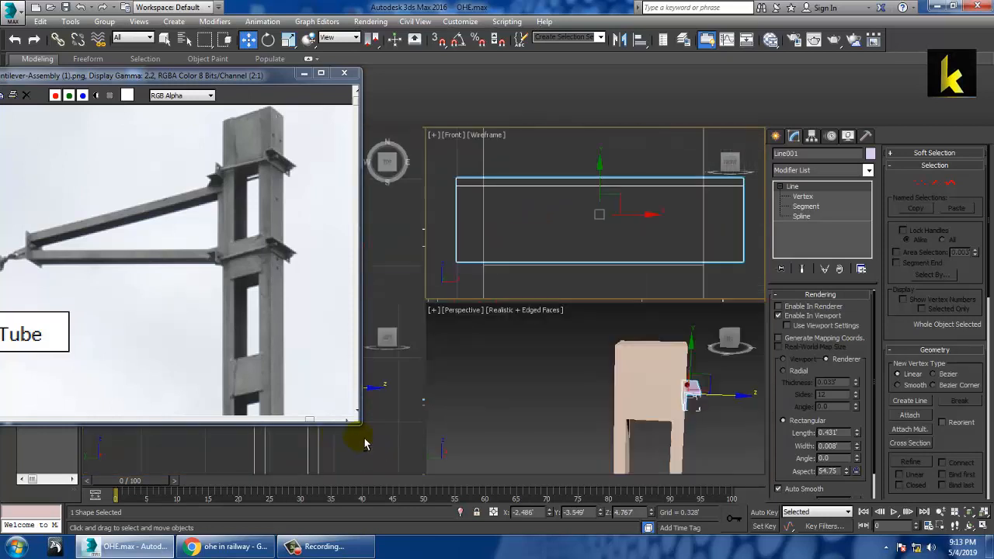
right_click(328, 455)
key(alt+w)
key(z)
scroll(513, 344, down, 6)
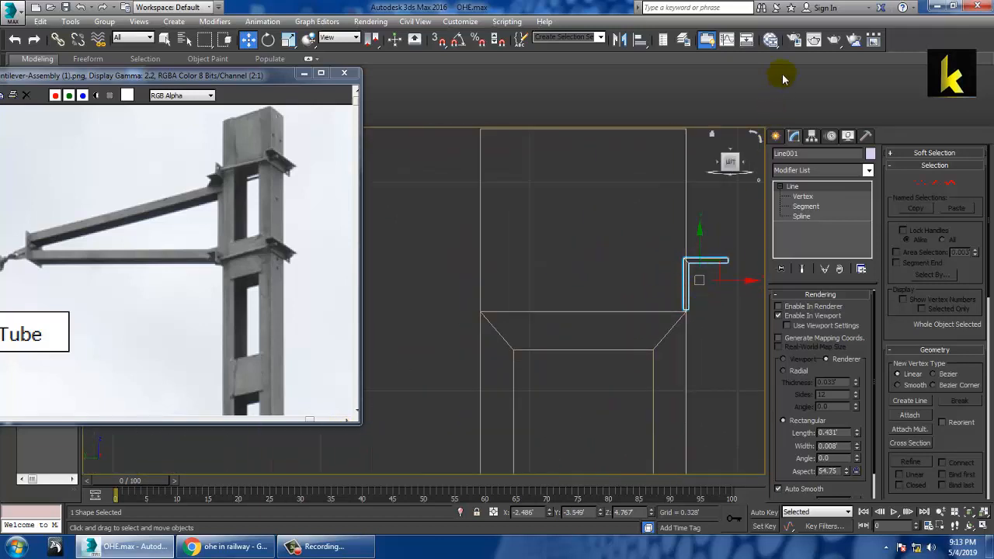
click(618, 41)
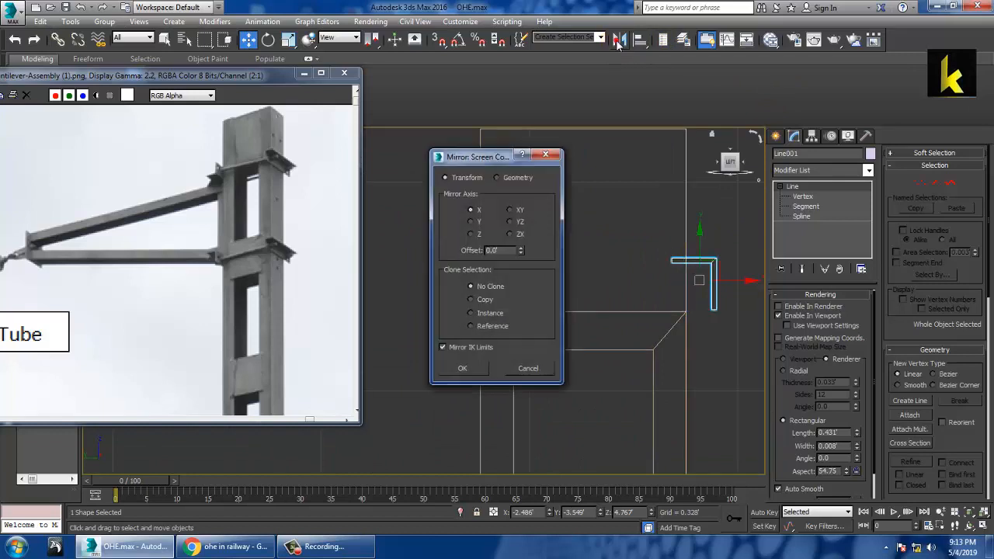
click(482, 301)
click(464, 368)
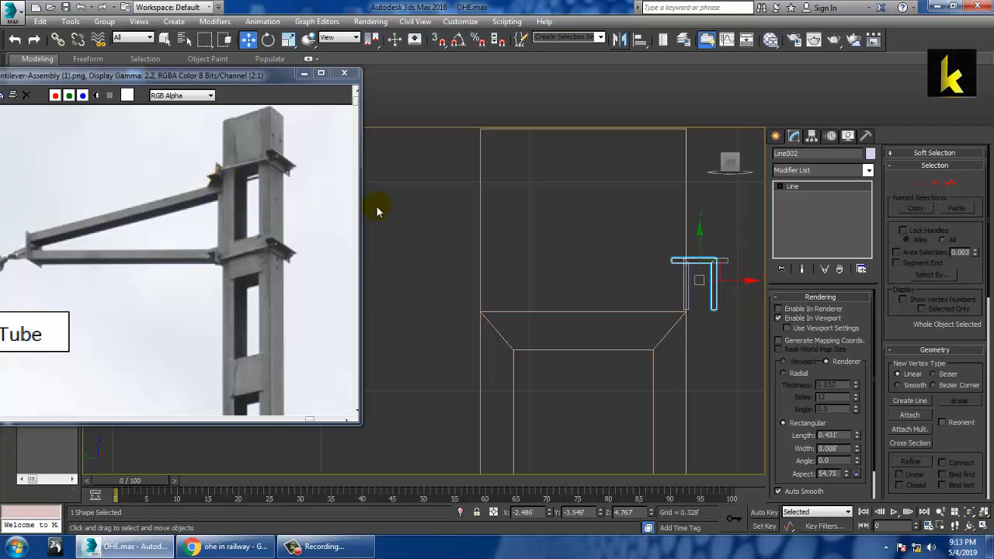
Step: Mirror the new bracket about the Y axis as a copy and move that copy about -0.376' across to the mast's opposite face
click(619, 41)
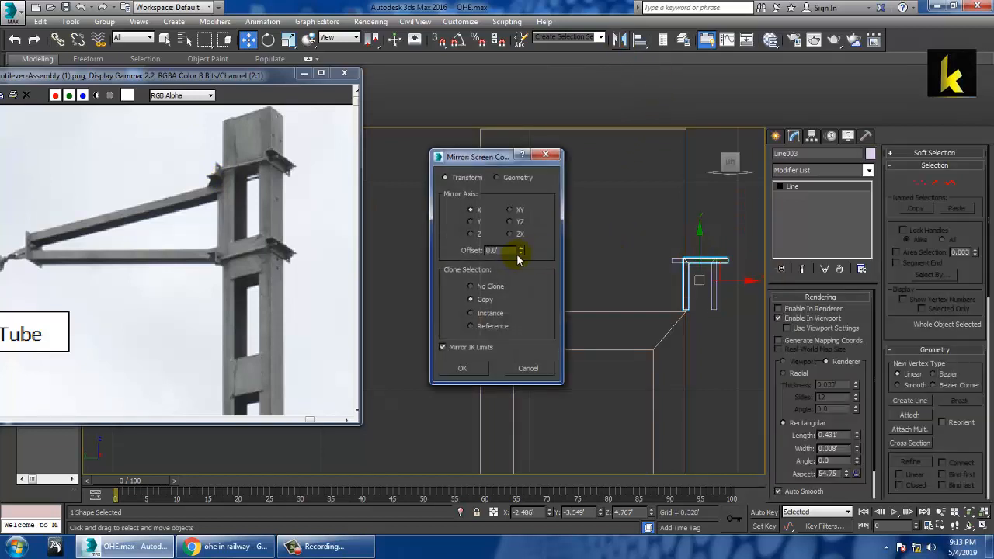
click(470, 222)
click(464, 370)
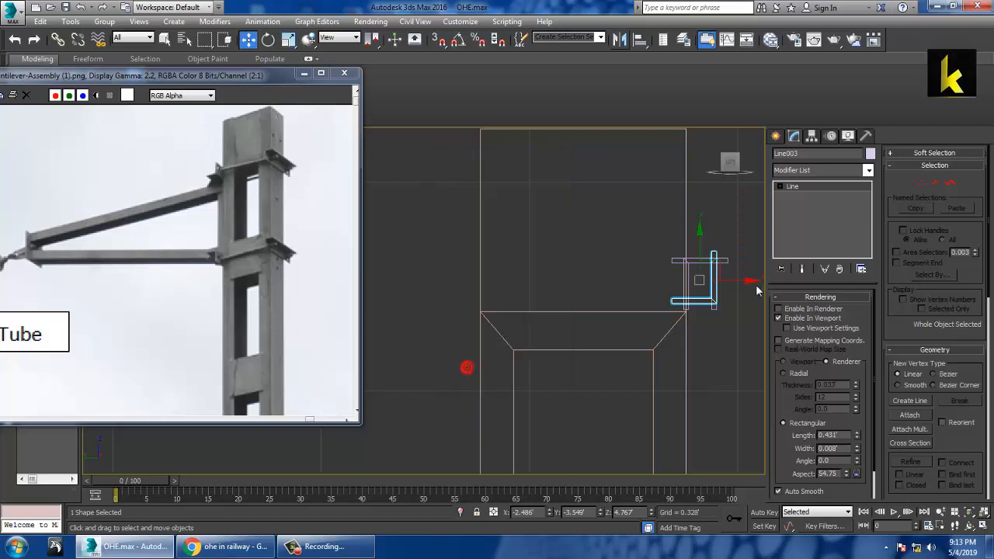
drag(755, 290, 516, 312)
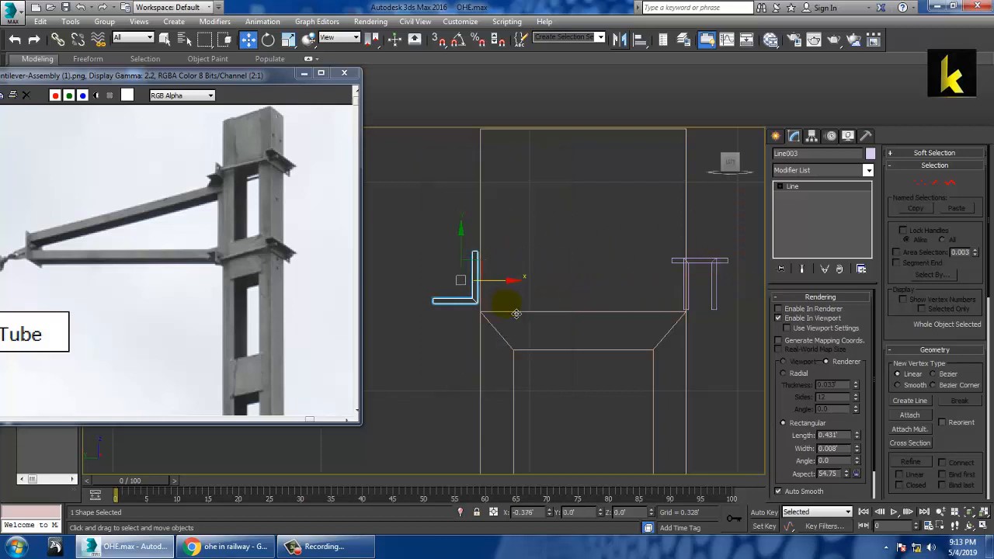
Step: Delete the leftover X-mirrored bracket copy that overlaps the original bracket
click(733, 271)
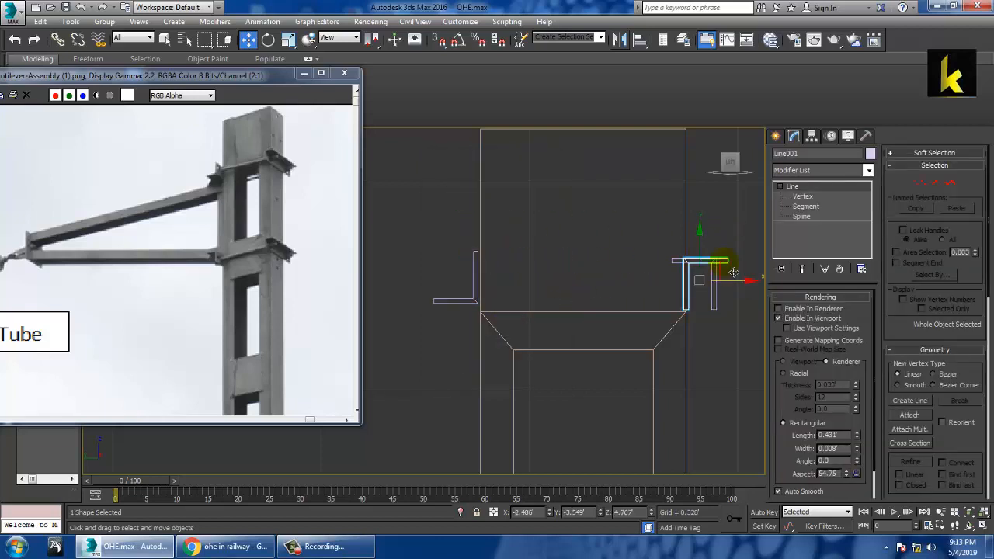
click(724, 266)
key(ctrl+z)
click(715, 305)
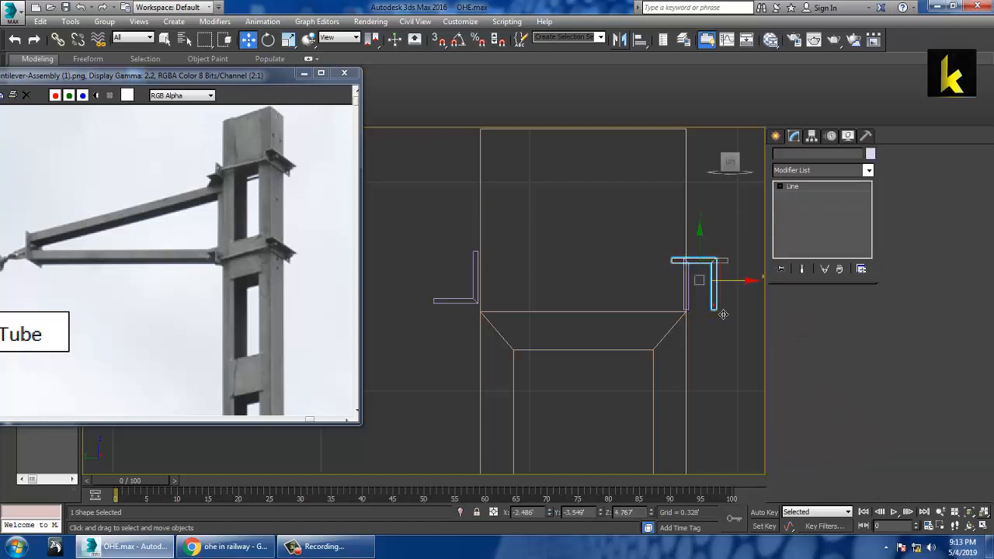
key(Delete)
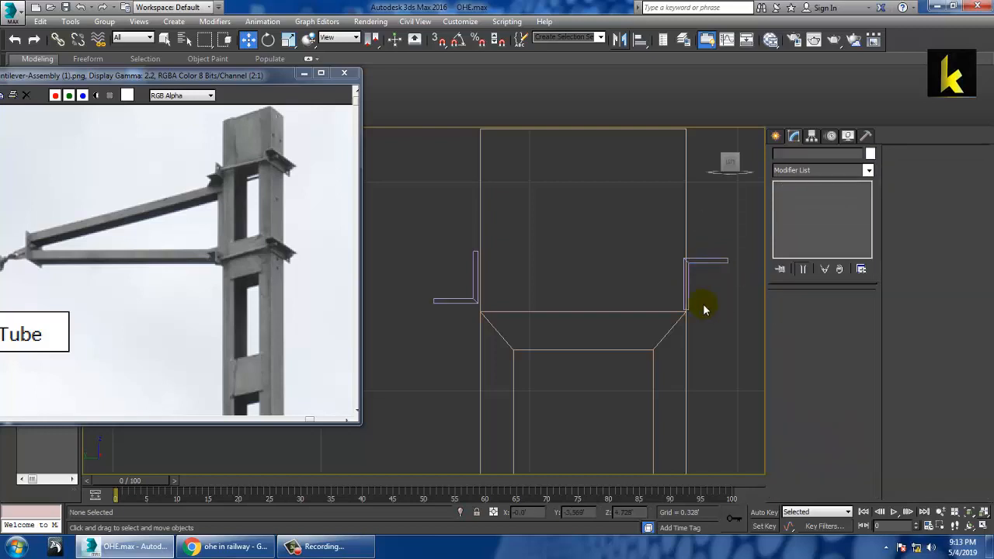
Step: Seat the mirrored bracket against the mast face, level with the original, at Y about -3.176' and Z about 4.757'
click(481, 304)
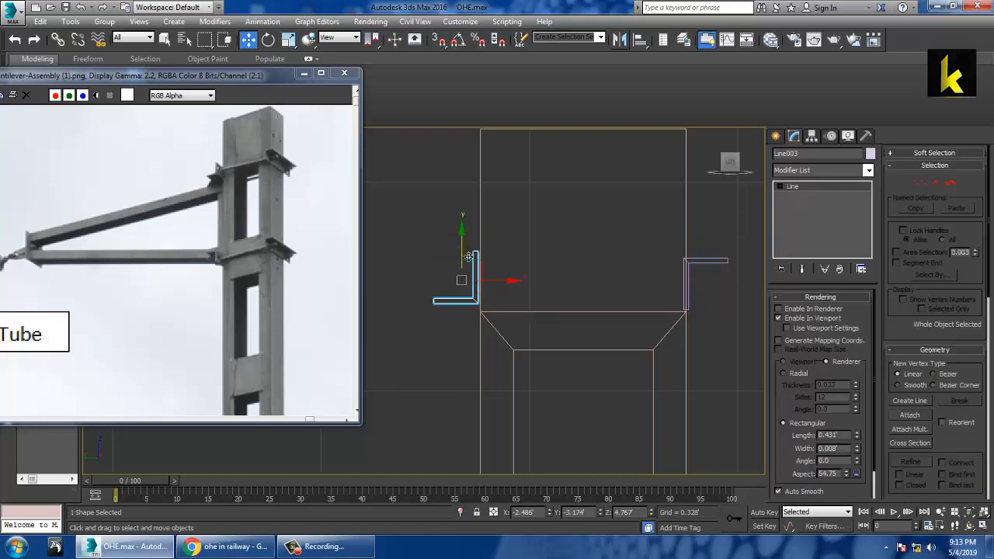
drag(469, 257, 471, 260)
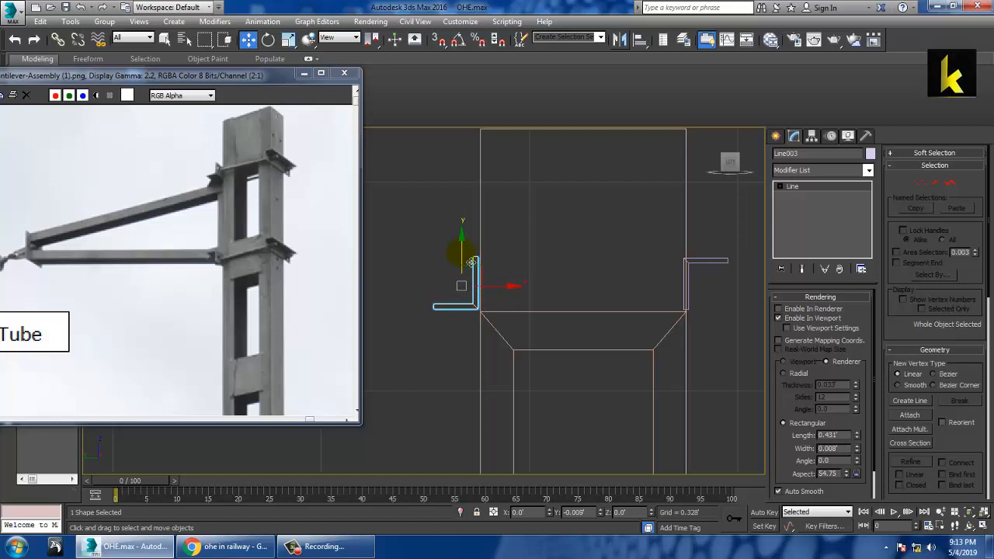
drag(504, 295, 504, 296)
middle_drag(663, 320, 641, 296)
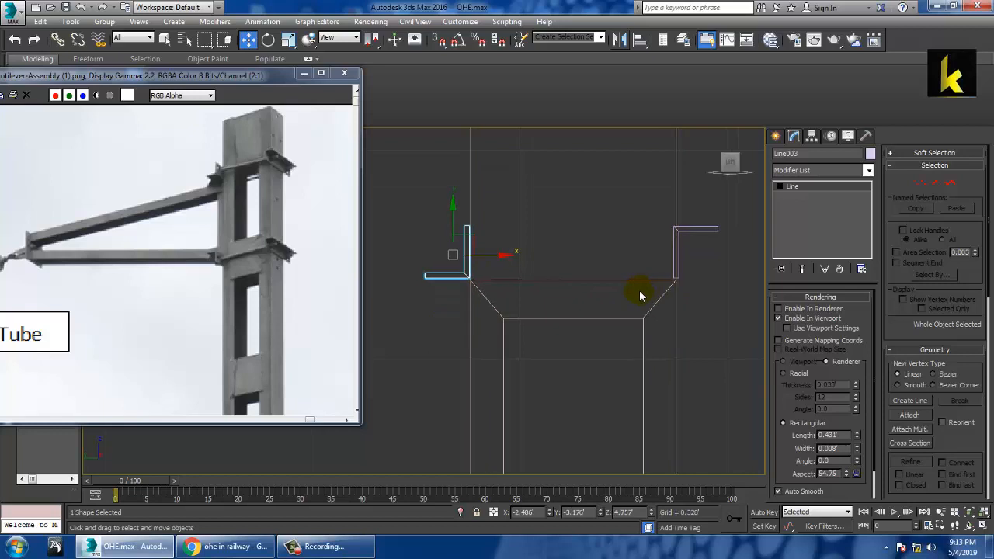
Step: Create an in-place copy of the original bracket by mirroring it about the Z axis with zero offset
click(696, 235)
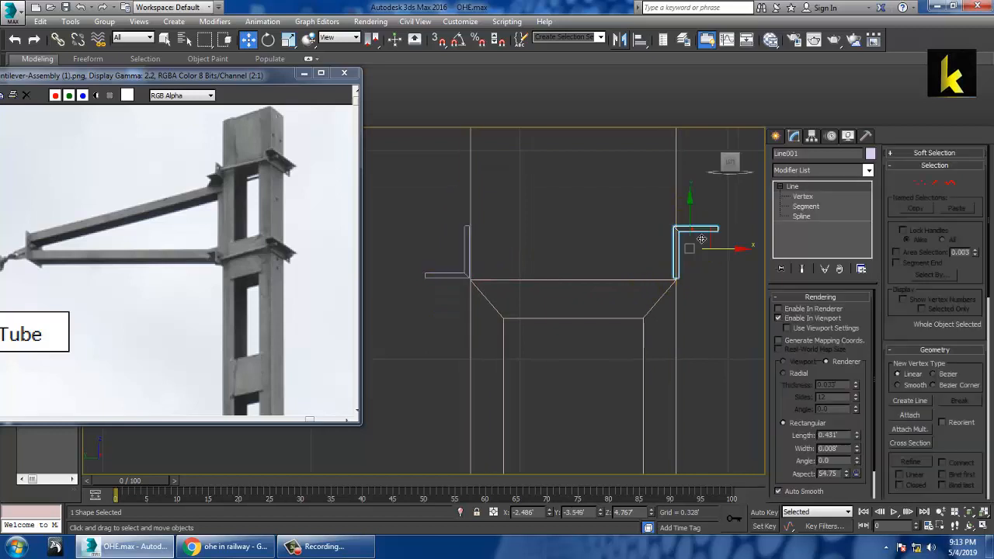
click(620, 39)
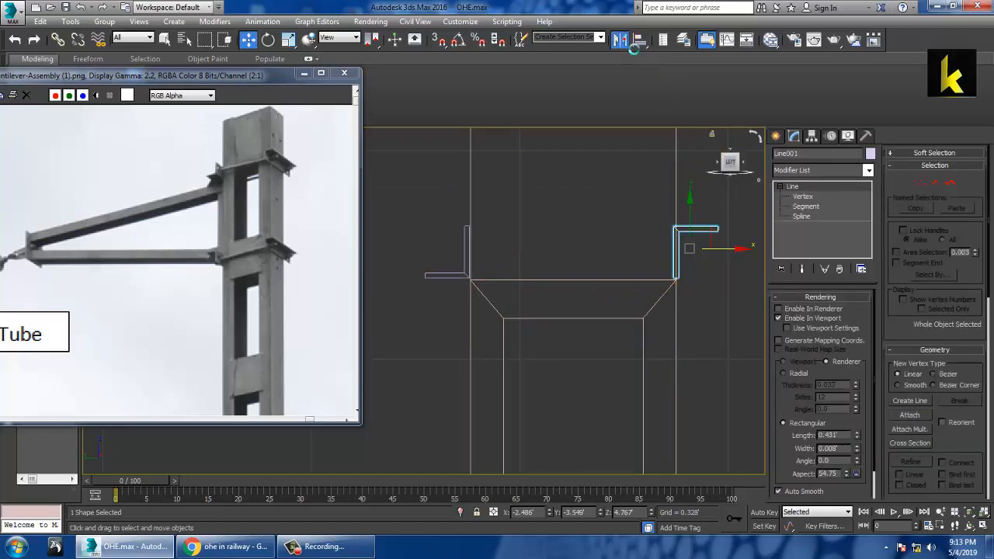
click(480, 299)
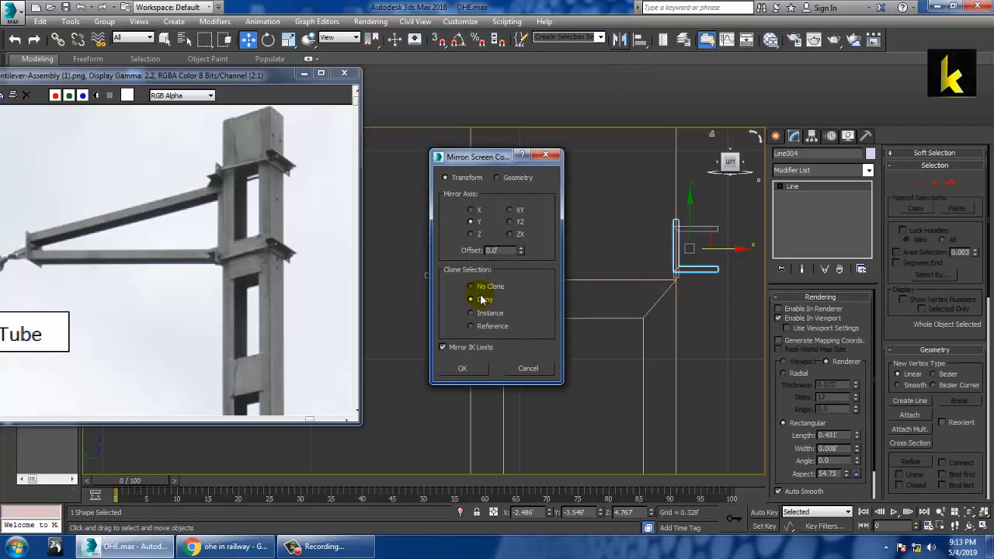
click(474, 211)
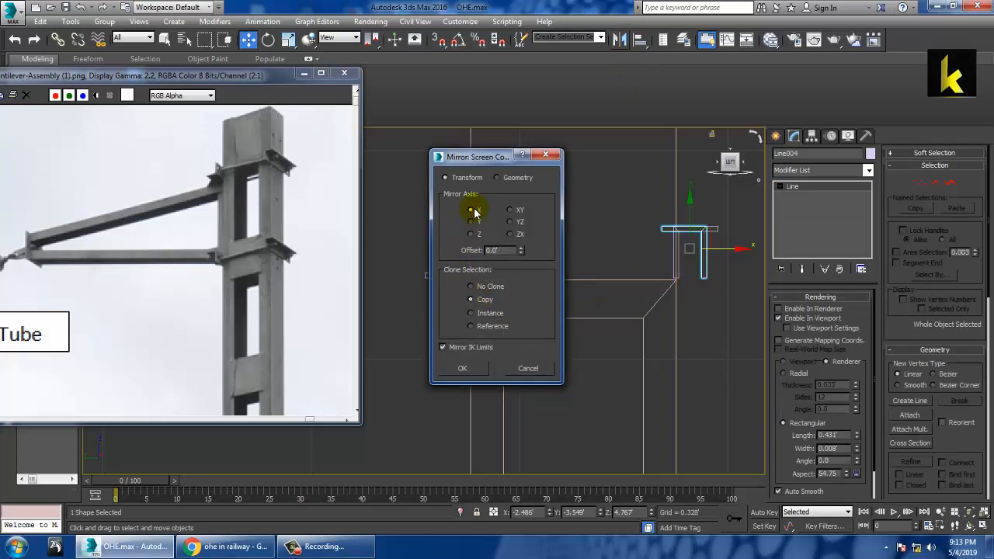
click(471, 235)
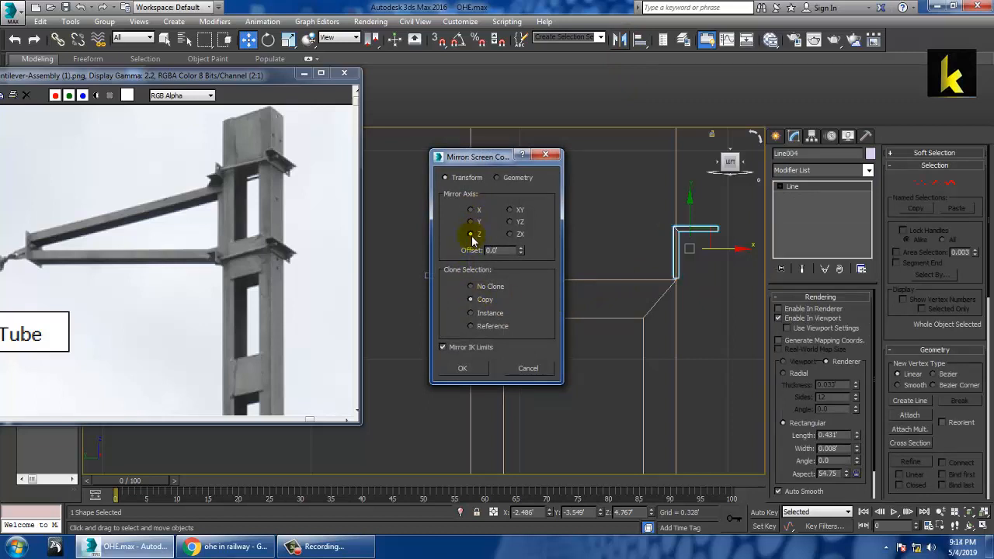
click(462, 369)
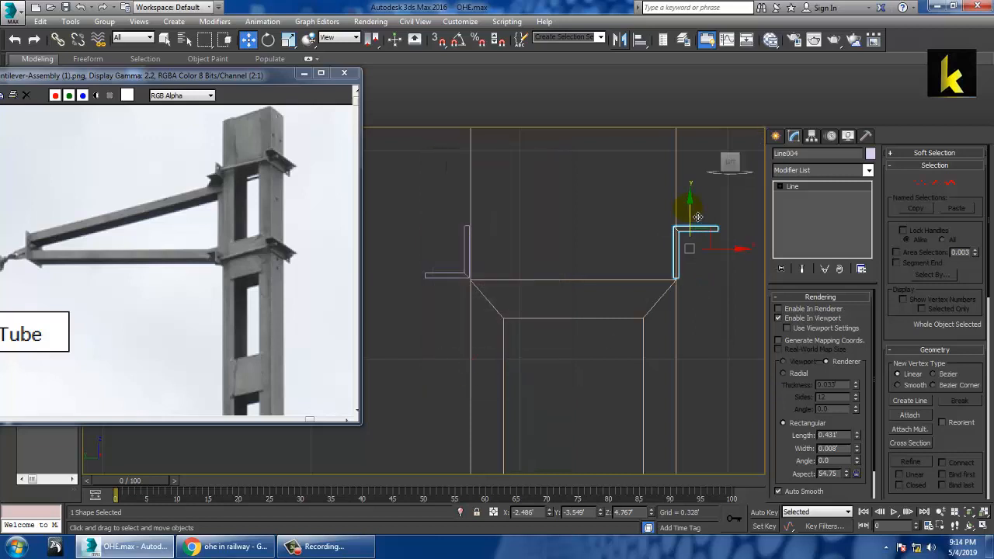
Step: Move the copied bracket down along the mast to Z about 4.174', beside the upper opening
drag(688, 207, 722, 387)
middle_drag(695, 369, 688, 298)
scroll(688, 303, down, 5)
middle_drag(687, 346, 661, 253)
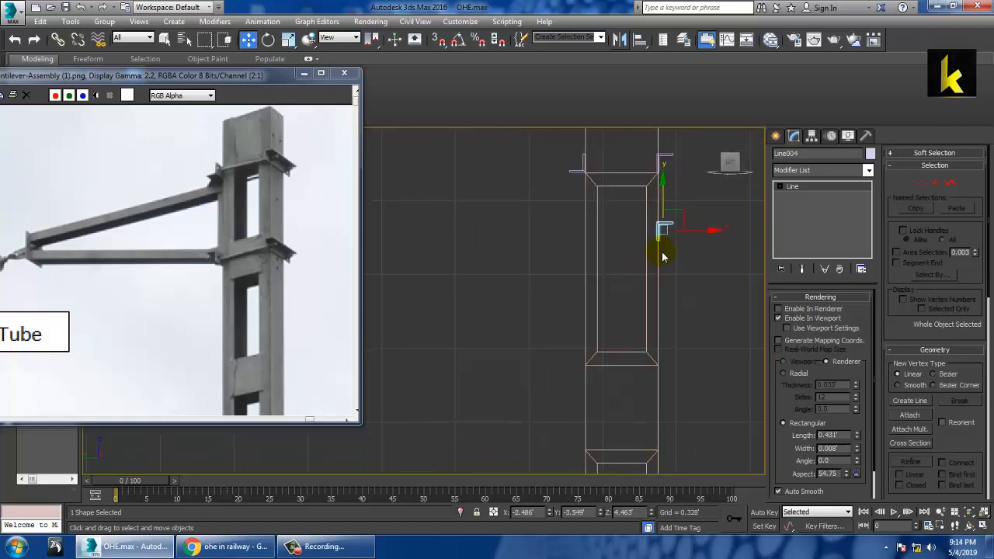
middle_drag(688, 303, 674, 296)
drag(654, 210, 663, 277)
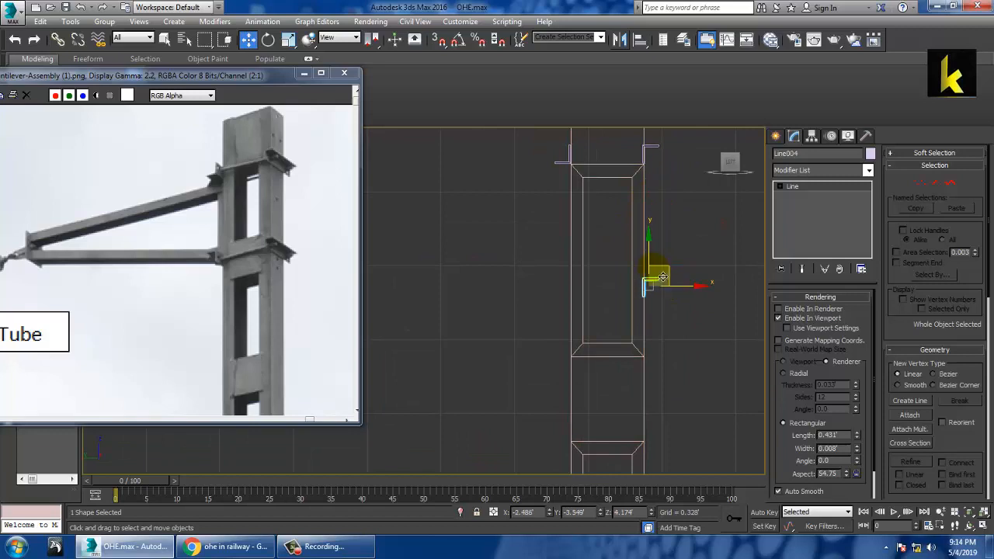
Step: Raise the eight mast vertices at the lower end of the upper opening to Z about 4.123'
click(588, 357)
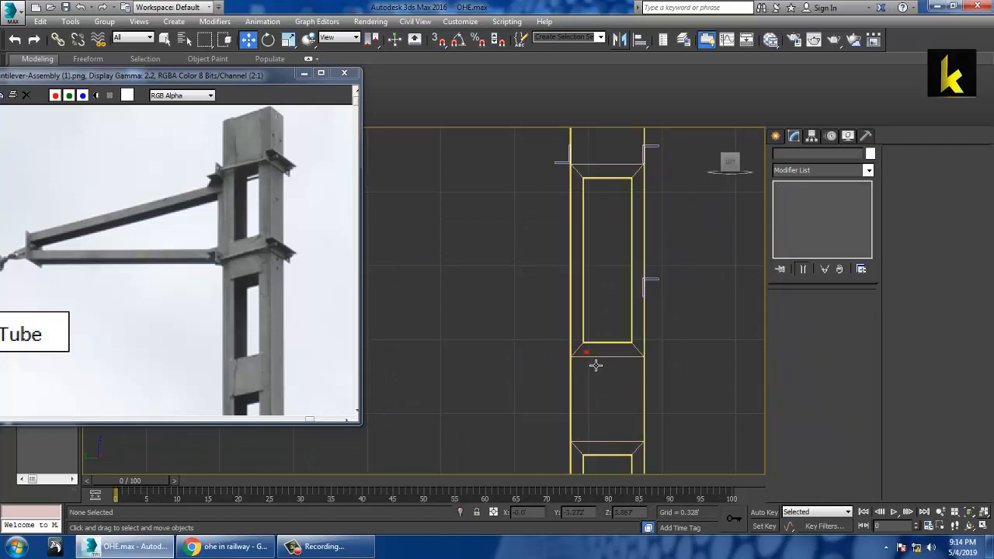
key(1)
drag(545, 327, 732, 403)
drag(619, 318, 624, 266)
middle_drag(638, 369, 629, 371)
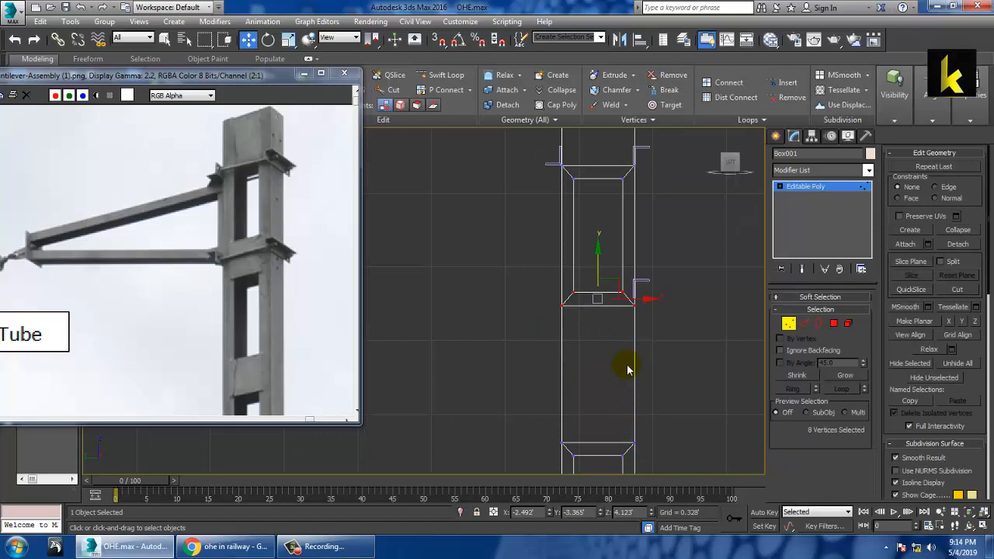
click(829, 188)
Step: Lower the second bracket to Z about 4.008' and place an X-mirrored copy on the mast's opposite face at Y about -3.175'
click(655, 289)
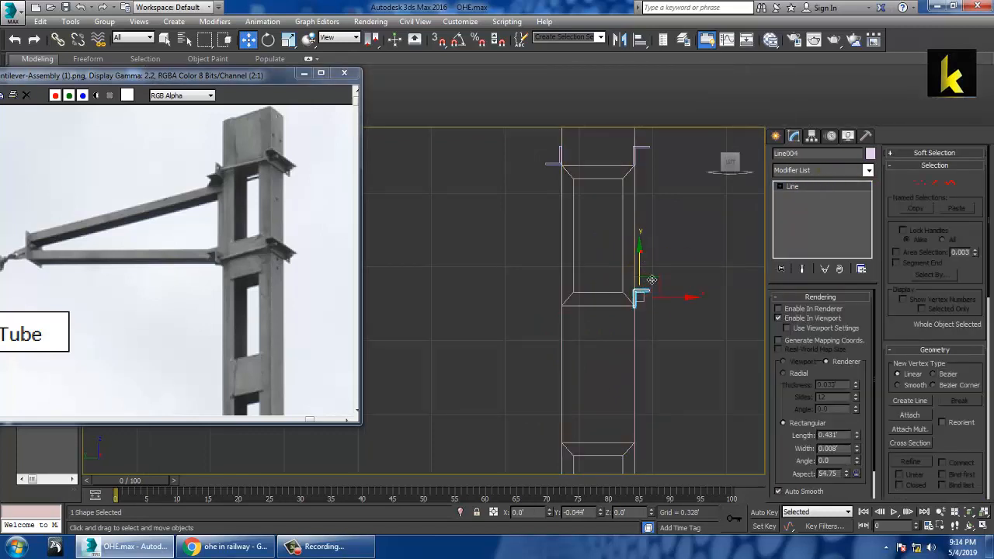
scroll(664, 315, up, 4)
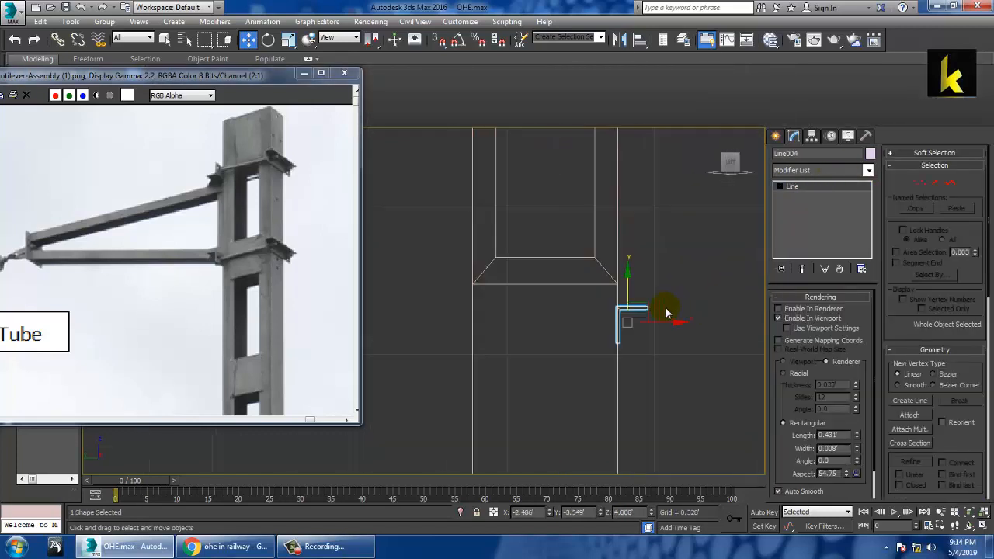
click(620, 41)
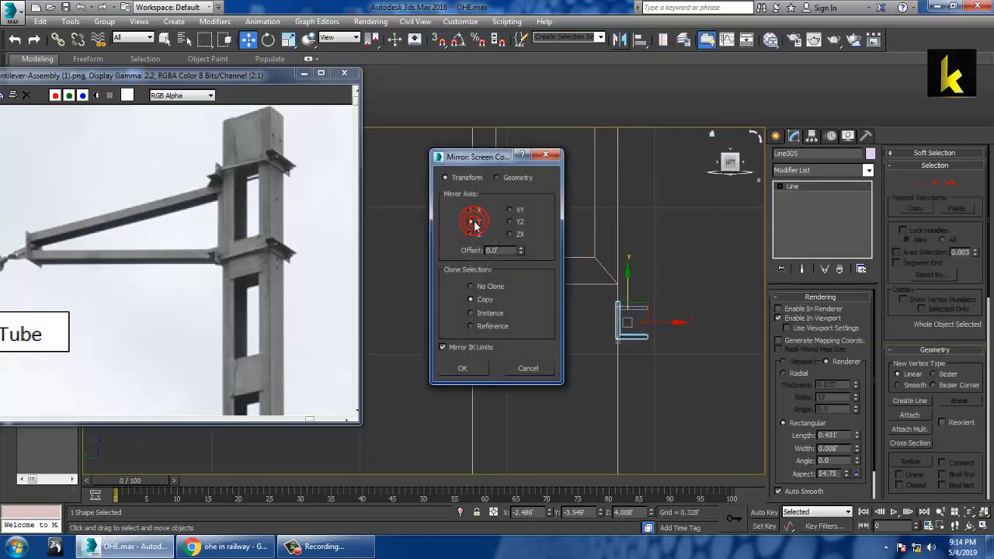
click(463, 368)
drag(671, 324, 510, 327)
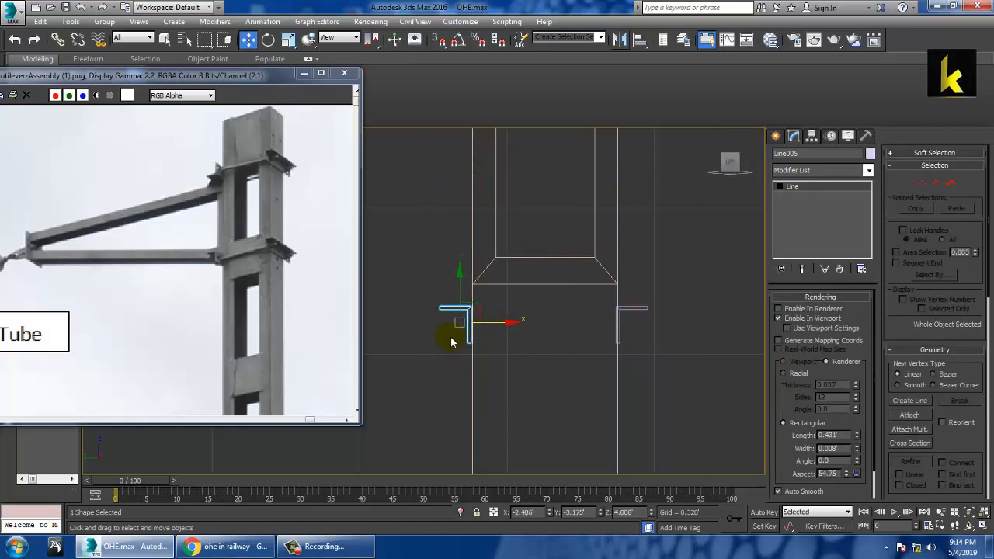
Step: In the top view, draw a straight line beside the mast joining the two opposite brackets, at X about -2.611'
key(alt+w)
right_click(418, 229)
key(alt+w)
middle_drag(526, 228, 595, 206)
scroll(564, 236, down, 2)
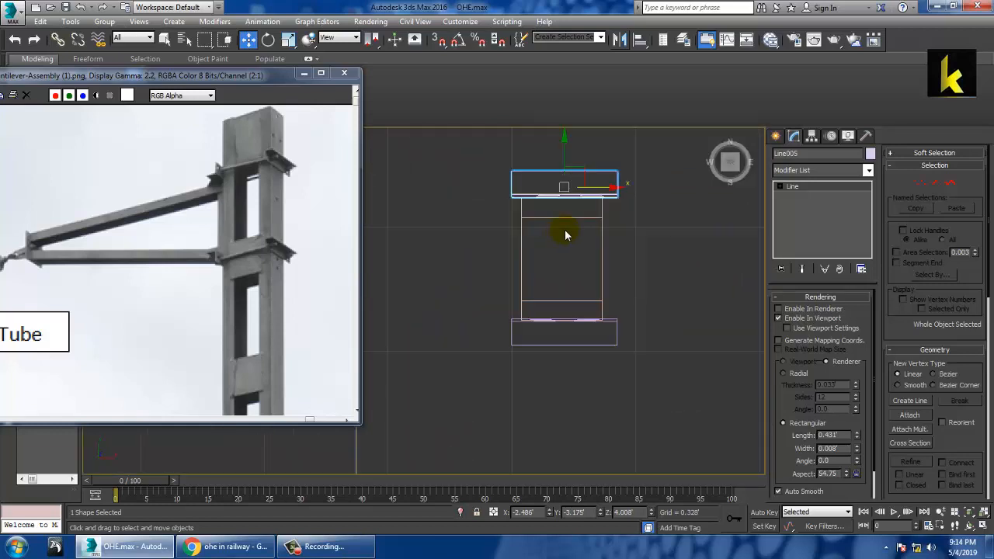
click(775, 136)
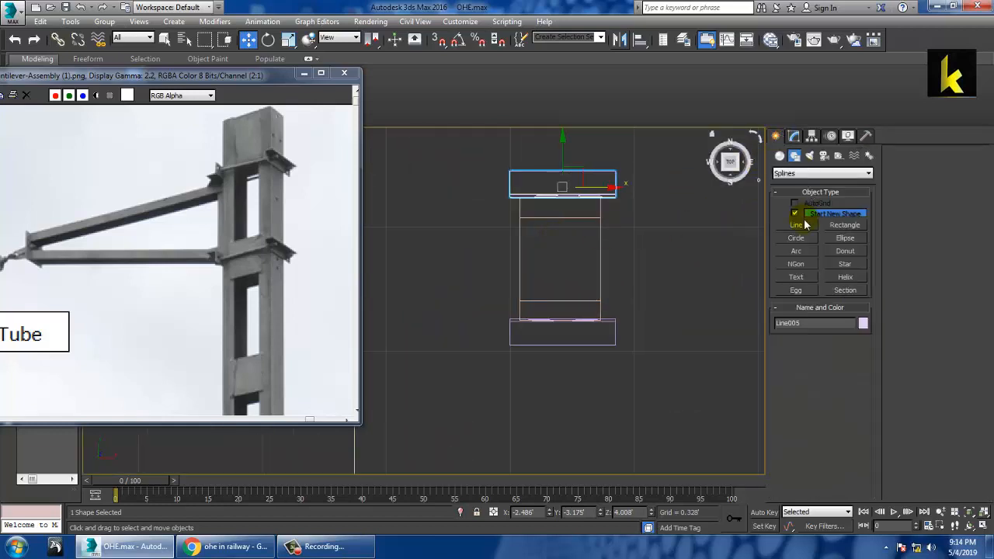
click(797, 224)
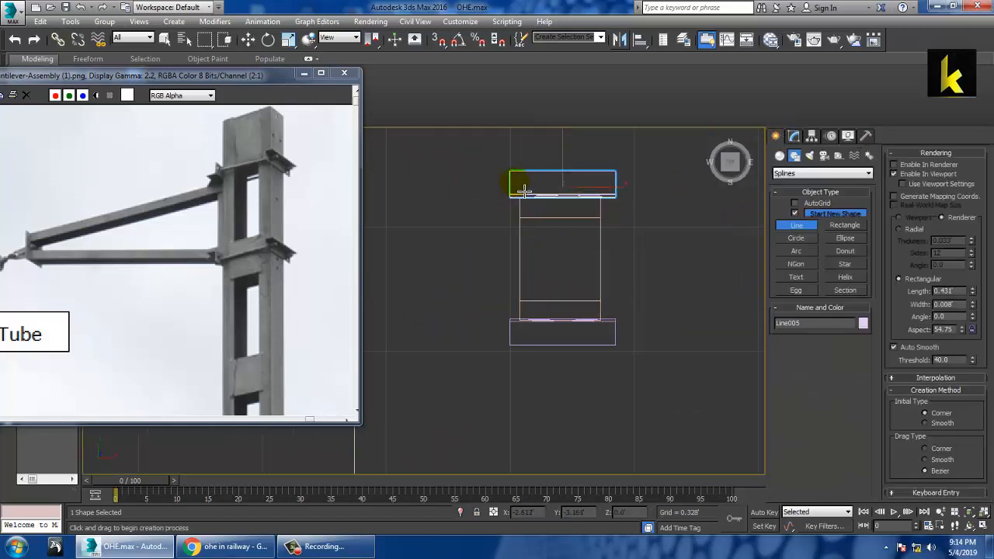
click(525, 190)
click(515, 327)
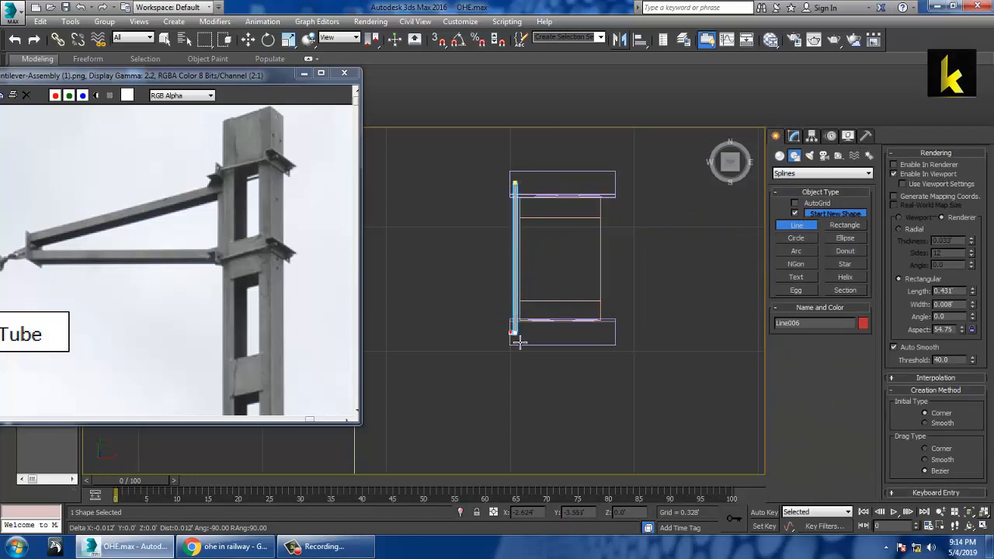
right_click(518, 342)
Step: Give the connecting line a radial section with a thickness of 0.01'
click(793, 136)
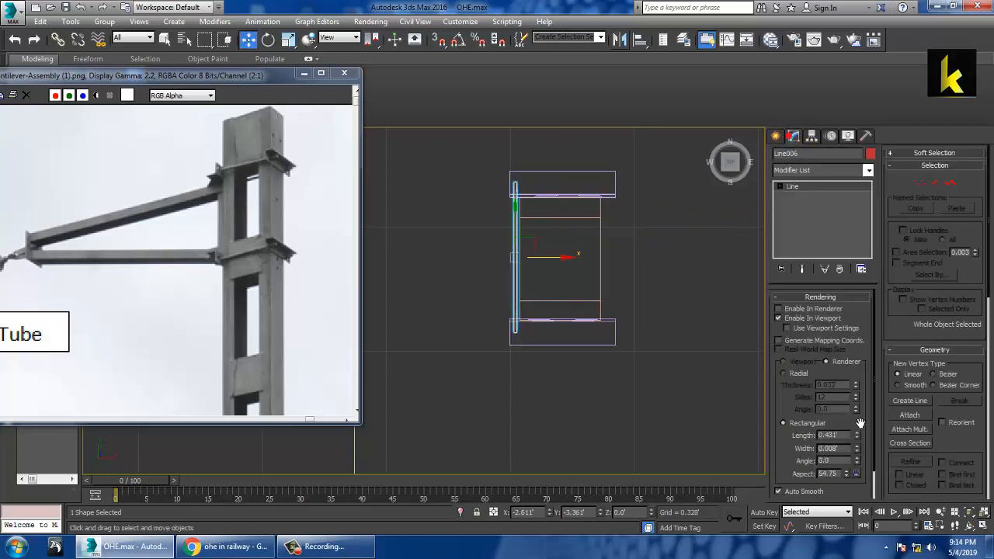
click(785, 373)
drag(855, 386, 866, 440)
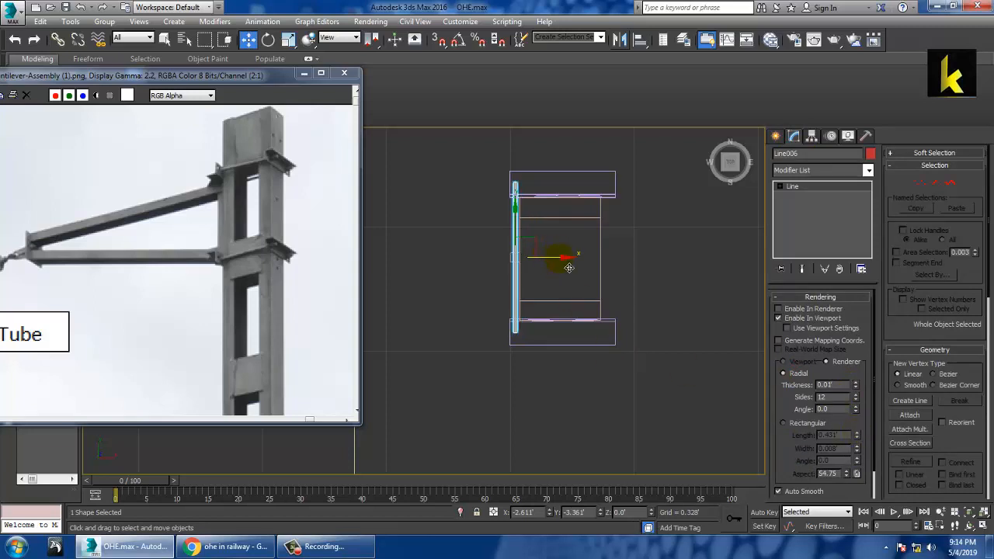
Step: Copy the connecting rod along X to the other side of the mast, at X about -2.37'
drag(569, 268, 660, 271)
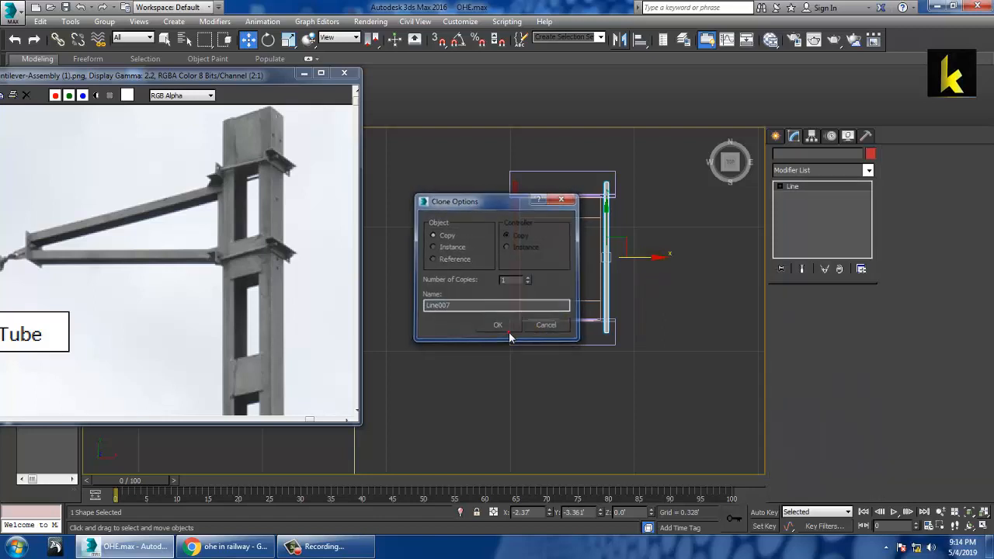
click(502, 326)
key(alt+w)
key(alt+w)
alt+middle_drag(657, 389, 718, 365)
key(alt+w)
middle_click(393, 240)
key(alt+w)
middle_drag(480, 250, 490, 269)
scroll(489, 270, up, 2)
click(543, 245)
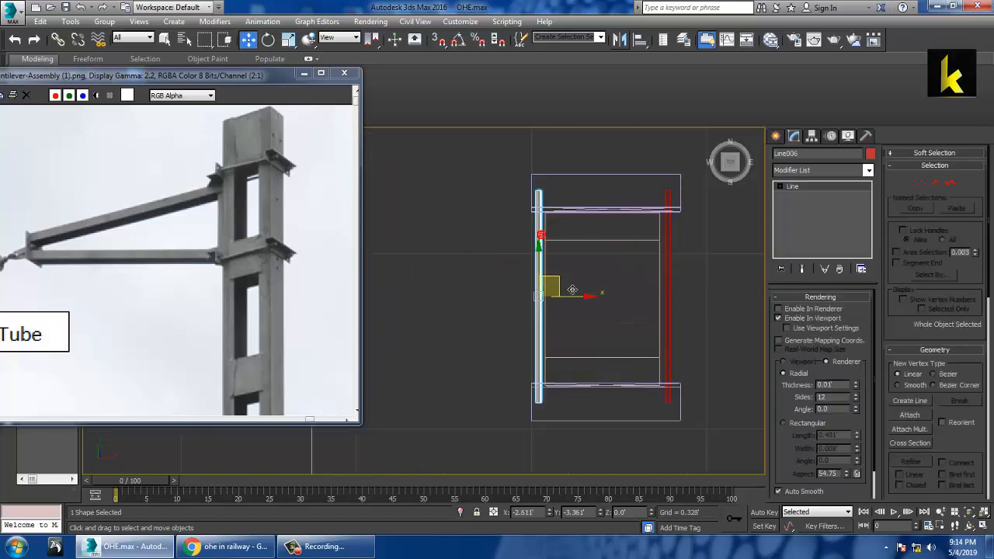
drag(581, 299, 578, 309)
Step: Select both connecting rods at the mast base and raise them to the upper brackets, at Z about 4.756'
key(alt+w)
middle_click(645, 352)
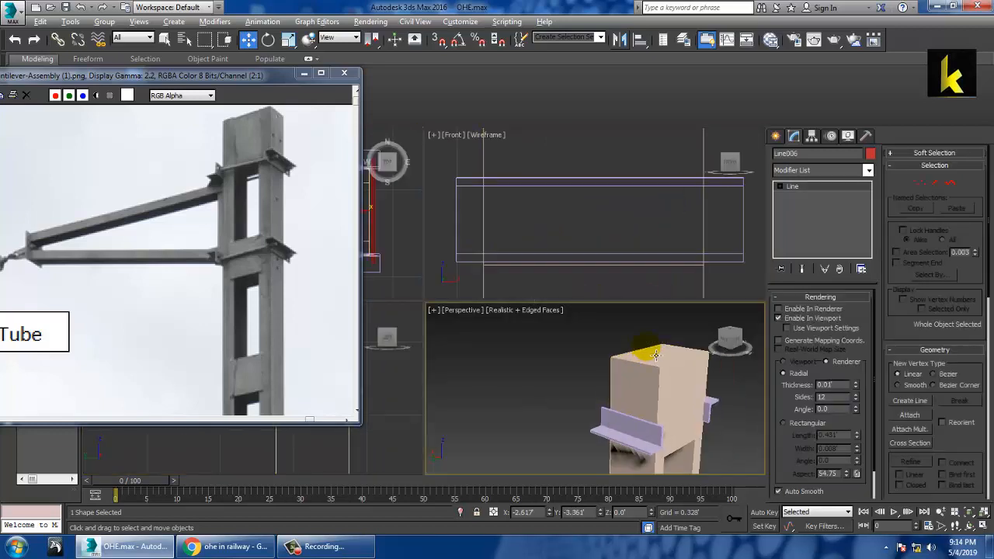
key(alt+w)
mouse_move(645, 351)
alt+middle_down()
mouse_move(518, 329)
mouse_move(579, 344)
mouse_move(631, 290)
alt+middle_up()
key(F3)
scroll(606, 353, down, 5)
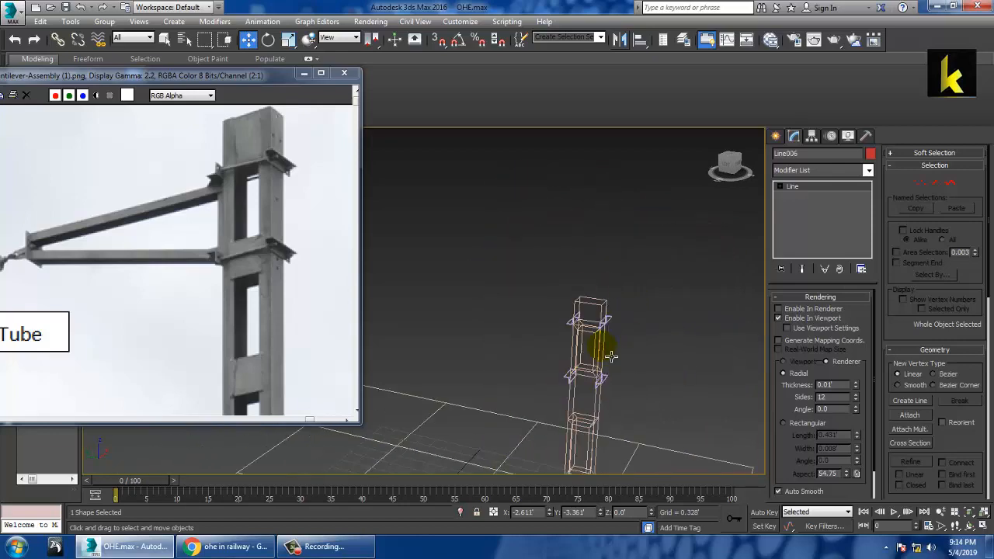
middle_drag(610, 355, 587, 260)
scroll(569, 357, up, 1)
middle_drag(583, 365, 582, 333)
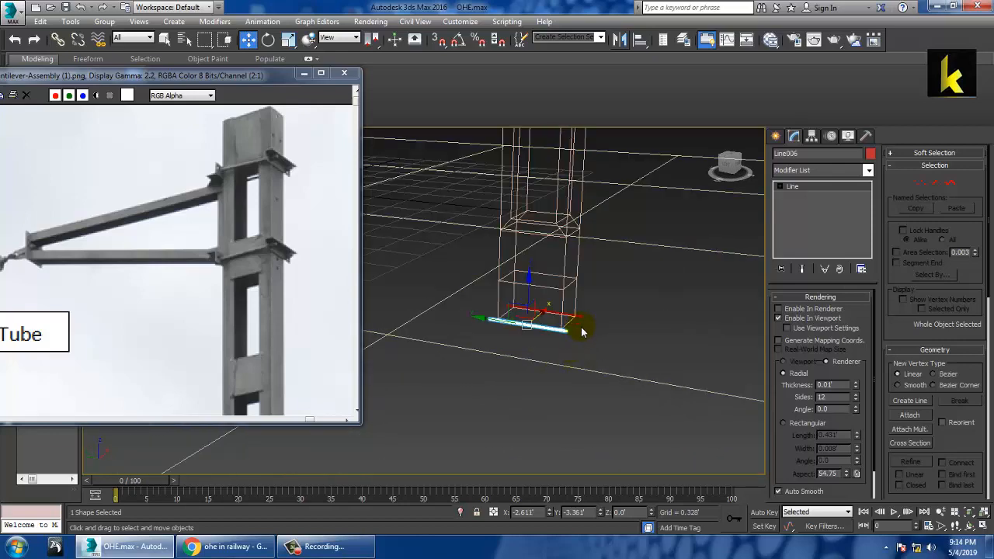
ctrl+click(580, 317)
scroll(578, 317, down, 5)
middle_drag(596, 256, 587, 368)
scroll(582, 366, down, 2)
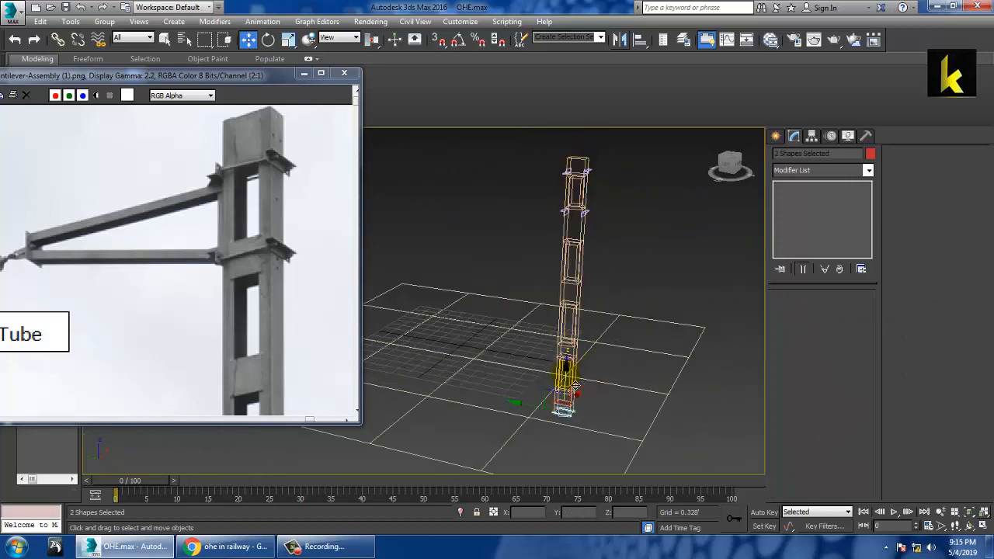
drag(567, 372, 589, 146)
key(z)
mouse_move(599, 200)
alt+middle_down()
mouse_move(630, 196)
mouse_move(602, 224)
mouse_move(555, 240)
mouse_move(796, 262)
mouse_move(665, 243)
mouse_move(598, 271)
mouse_move(635, 279)
alt+middle_up()
key(F3)
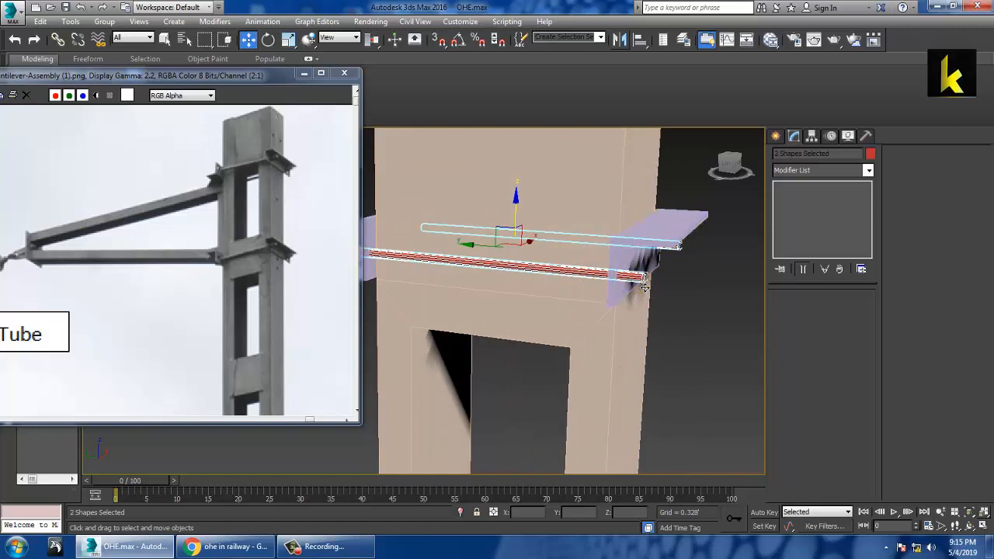
Step: Set the front rod's thickness to 0.017' and convert the rod to an editable poly
click(635, 278)
drag(856, 384, 866, 379)
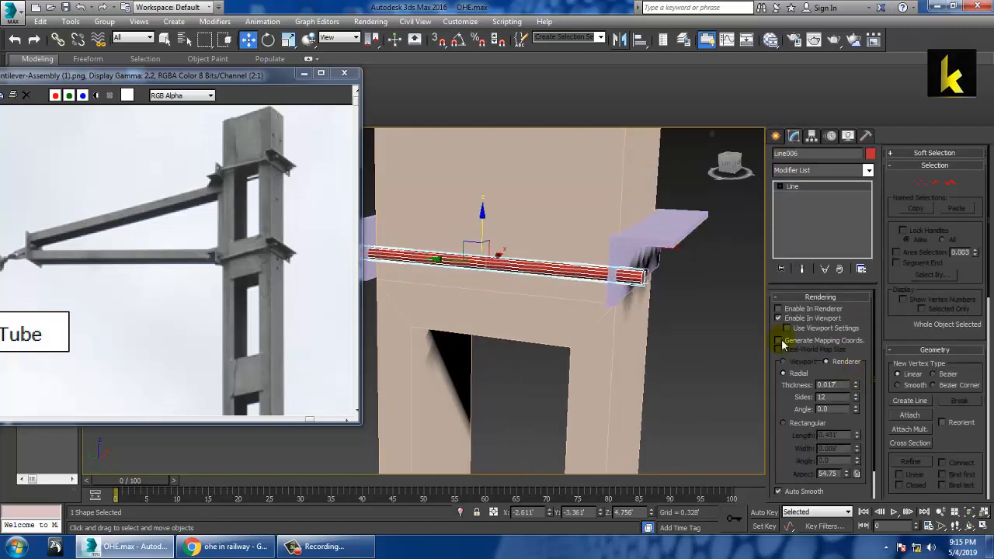
alt+middle_drag(713, 289, 648, 280)
scroll(644, 283, up, 3)
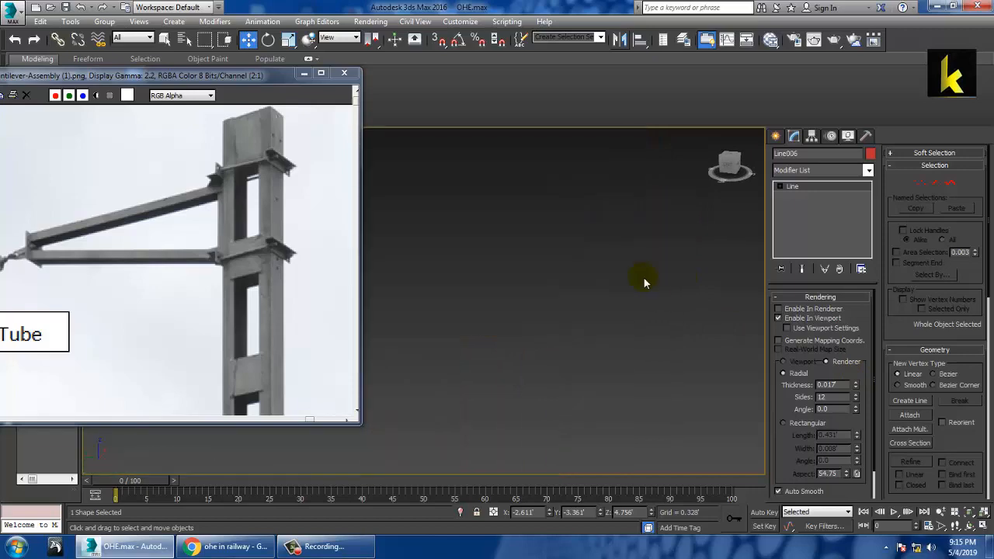
scroll(644, 282, down, 3)
right_click(632, 276)
mouse_move(688, 404)
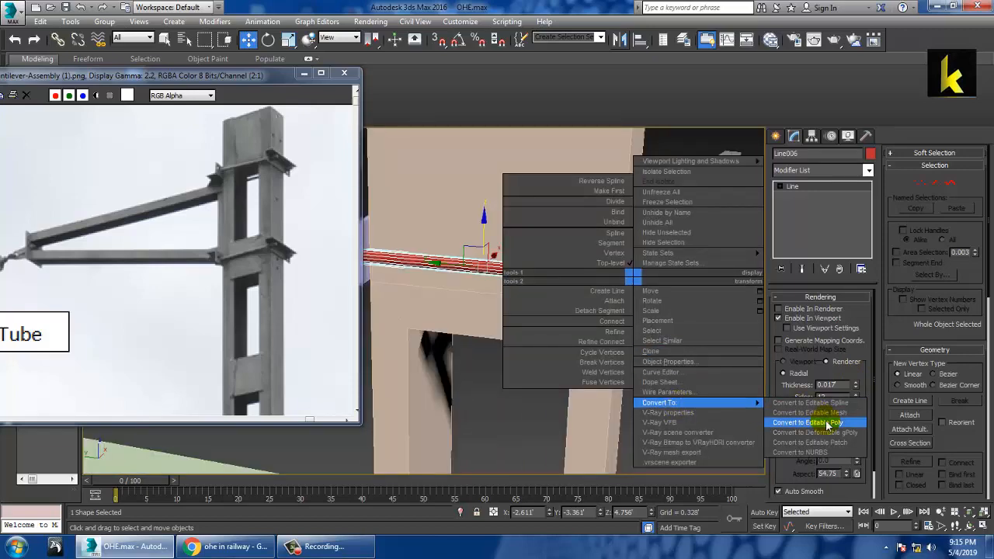
click(825, 423)
Step: Use Swift Loop to add an edge loop around the front rod just outside the bracket, at Y about -3.533'
click(805, 324)
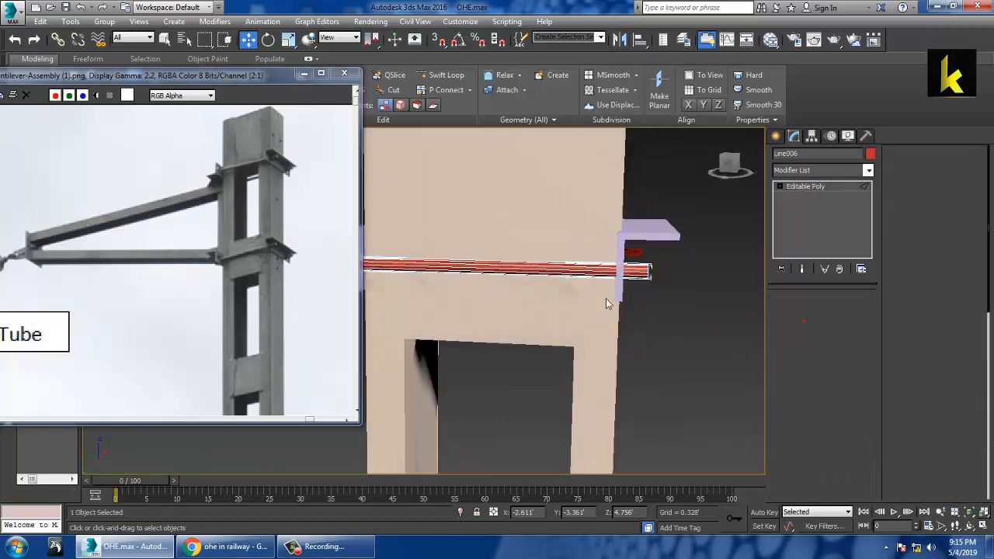
scroll(609, 302, up, 3)
scroll(675, 286, down, 3)
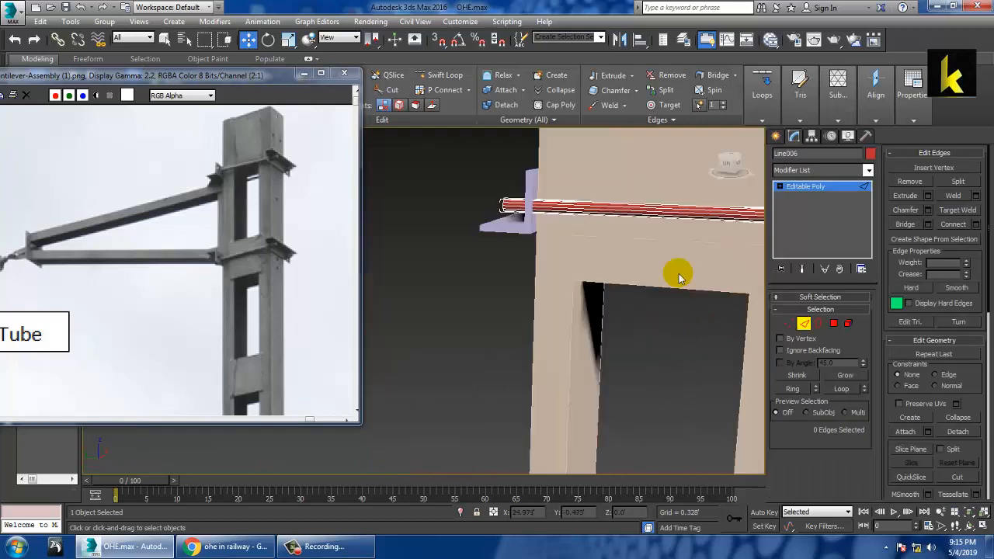
click(456, 77)
alt+middle_drag(519, 257, 602, 283)
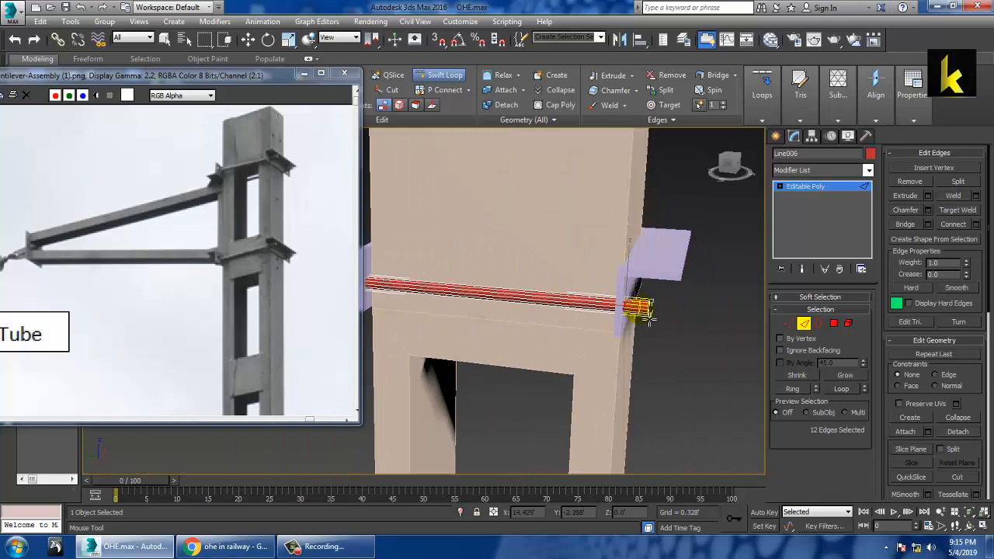
key(w)
key(1)
scroll(634, 312, up, 2)
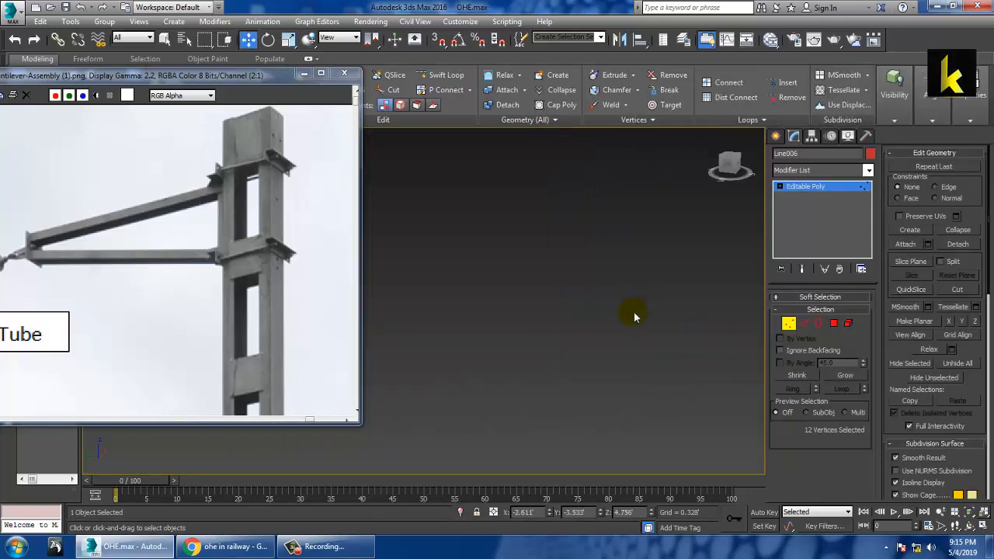
scroll(592, 306, down, 3)
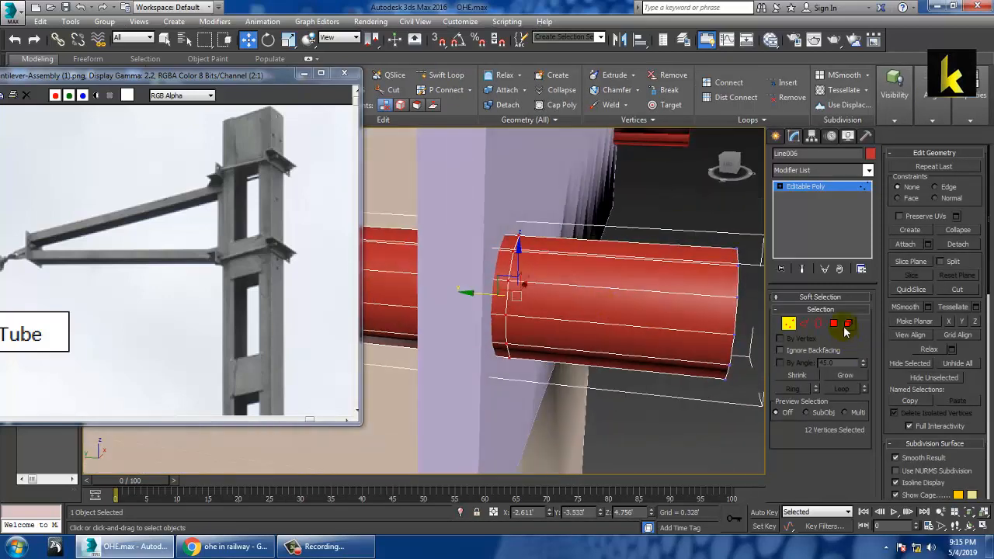
Step: Extrude the 12 side polygons of the rod's protruding end by 0.002' along their local normals
click(838, 325)
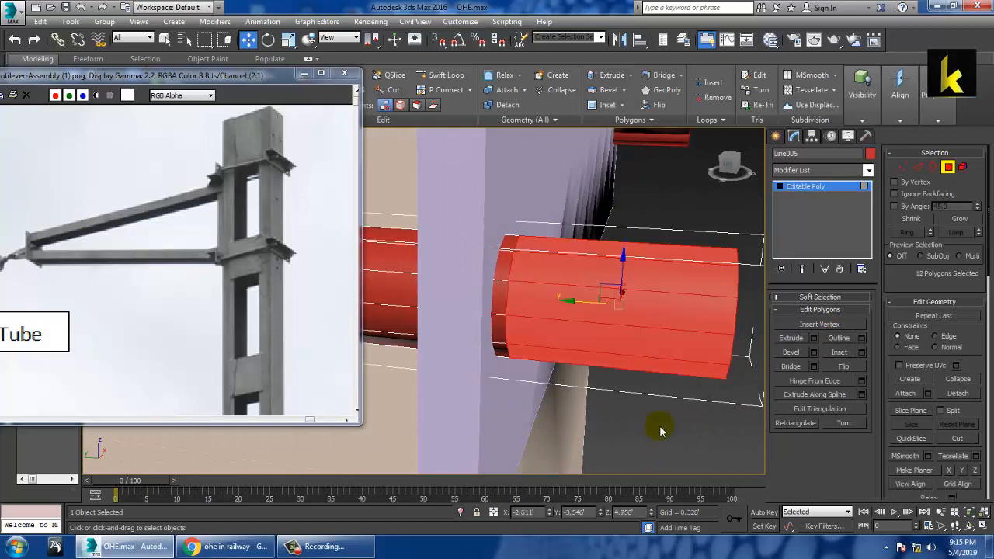
click(814, 339)
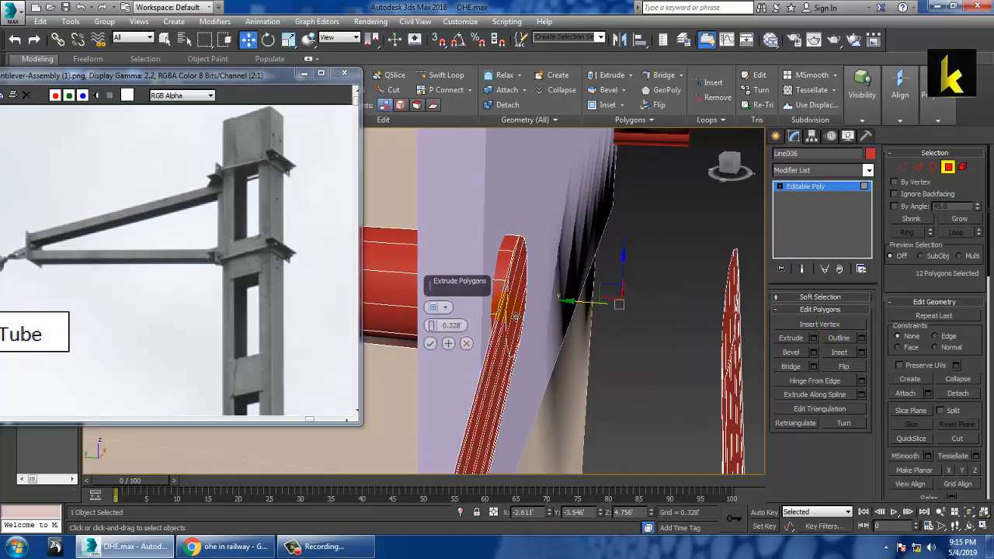
click(436, 308)
click(485, 330)
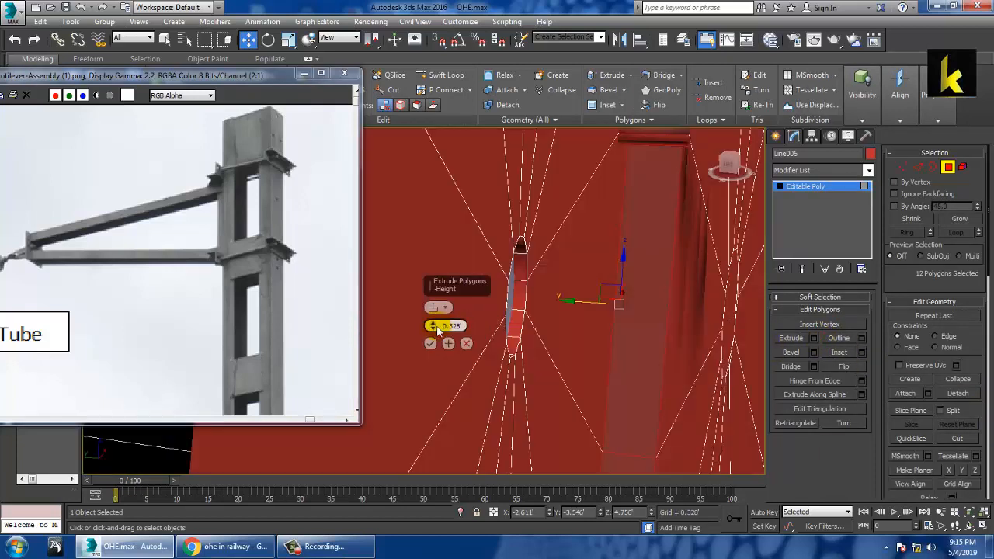
drag(432, 326, 441, 370)
scroll(582, 337, down, 4)
alt+middle_drag(582, 337, 573, 348)
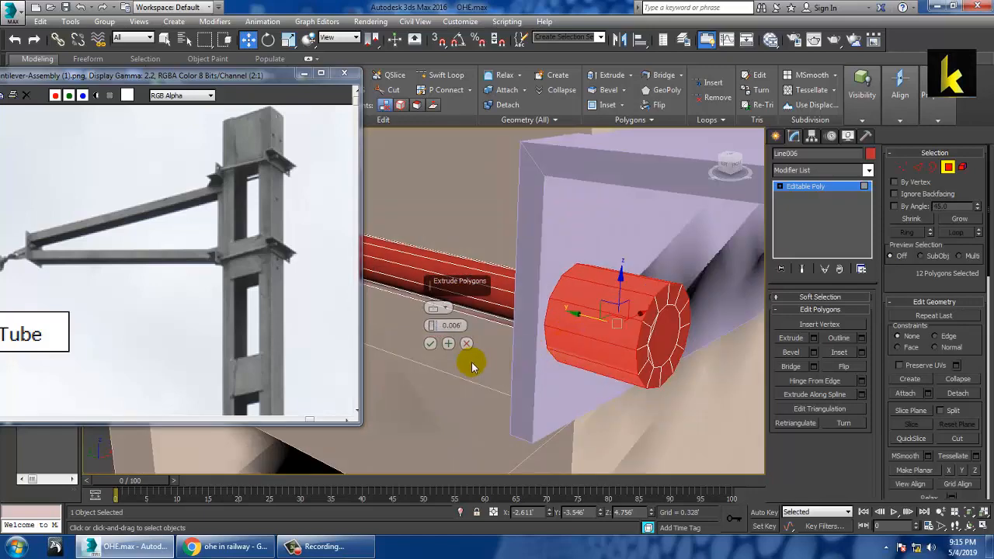
drag(433, 334, 434, 337)
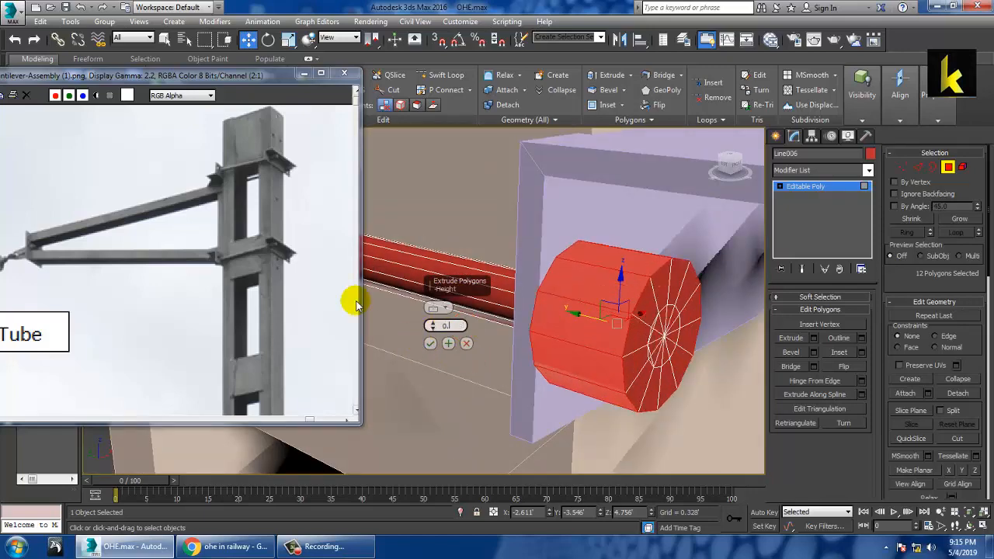
text(01)
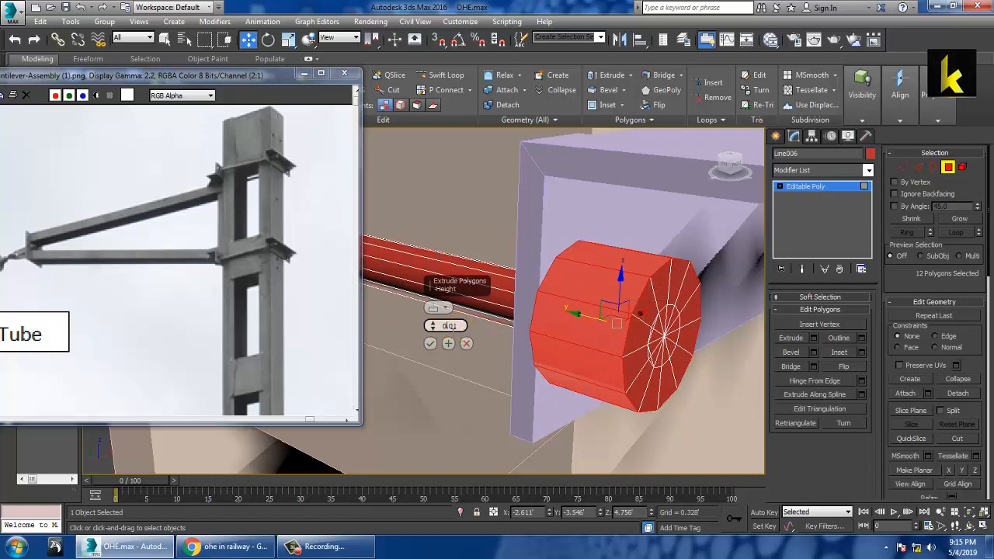
click(437, 311)
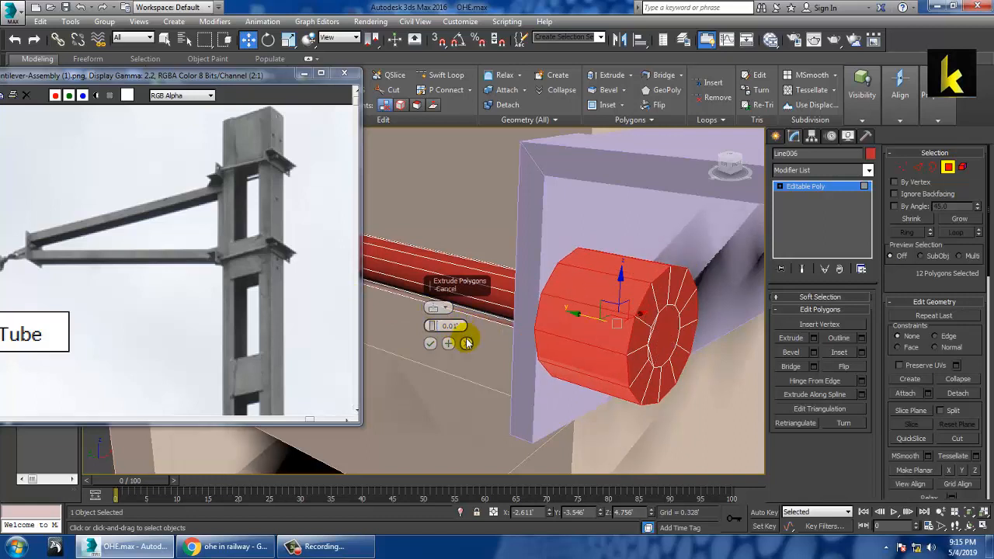
alt+middle_drag(607, 333, 614, 340)
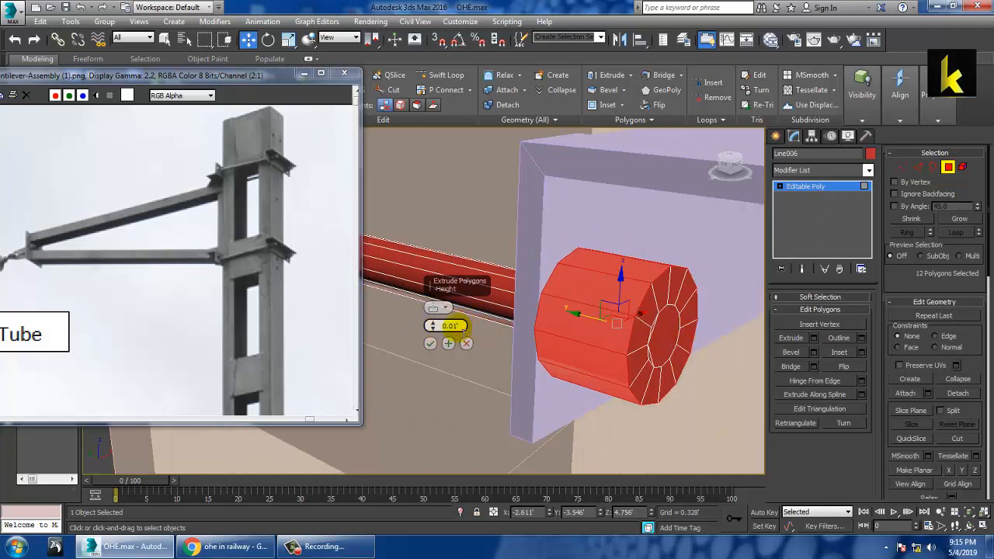
drag(436, 328, 438, 336)
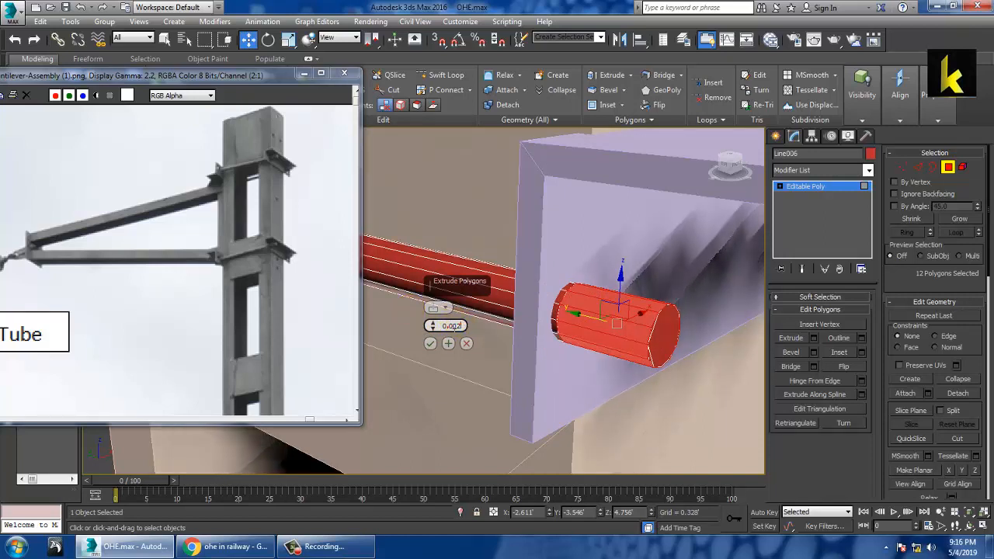
click(446, 310)
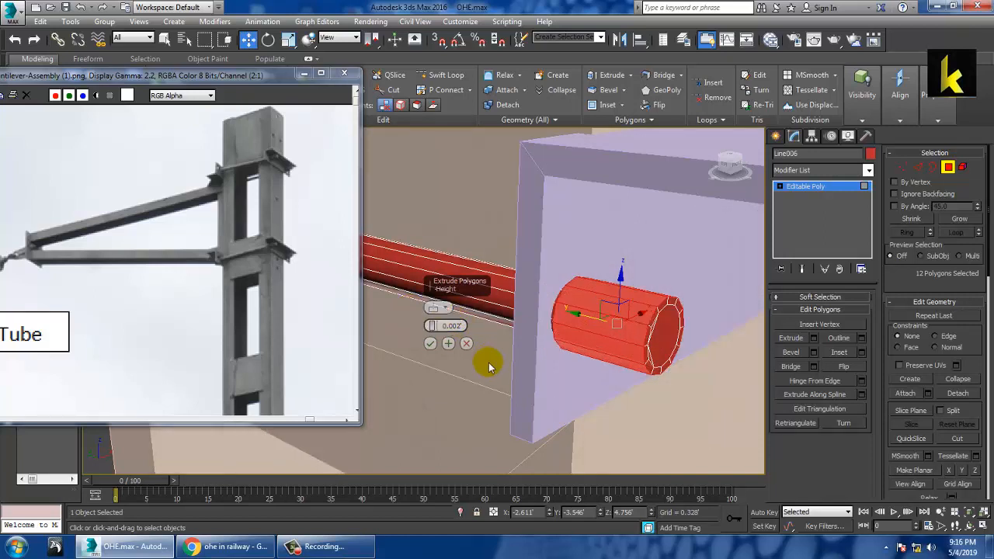
click(431, 344)
click(490, 360)
Step: Add an edge loop beside the opposite bracket and extrude the side polygons of that rod end by 0.002'
alt+middle_drag(523, 367, 602, 337)
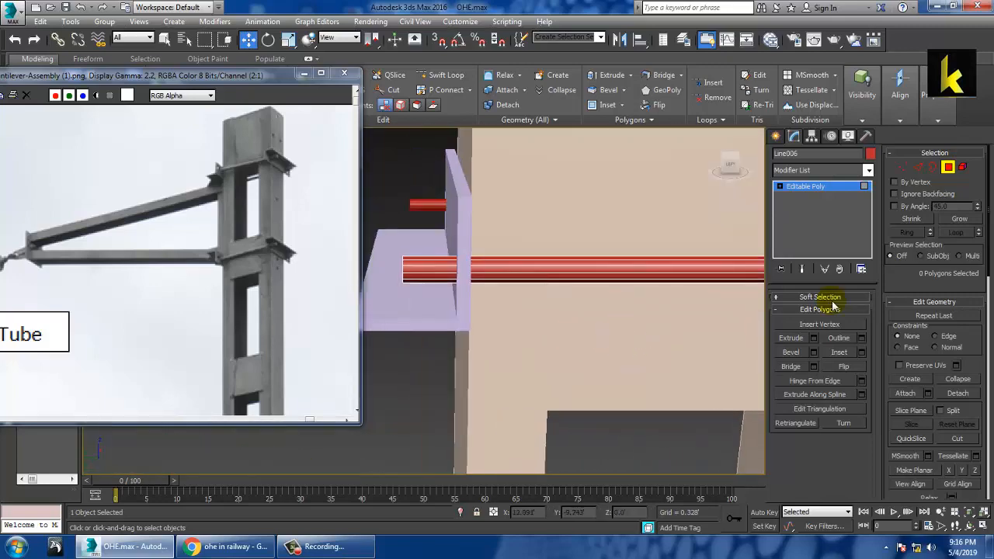
click(806, 192)
click(441, 74)
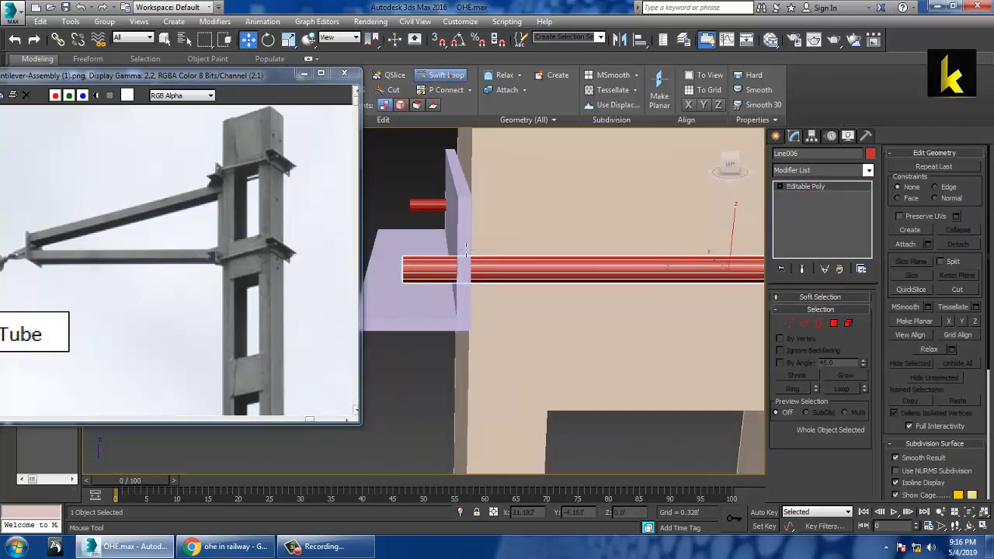
click(833, 323)
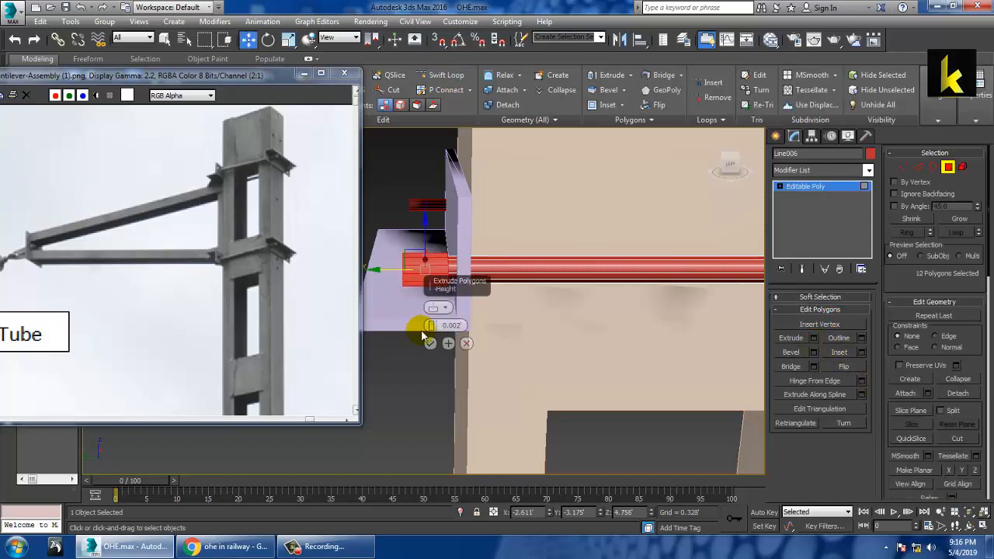
alt+middle_drag(462, 314, 551, 314)
Step: Delete the plain rod on the mast's other side and replace it with a copy of the detailed rod moved along X
click(811, 188)
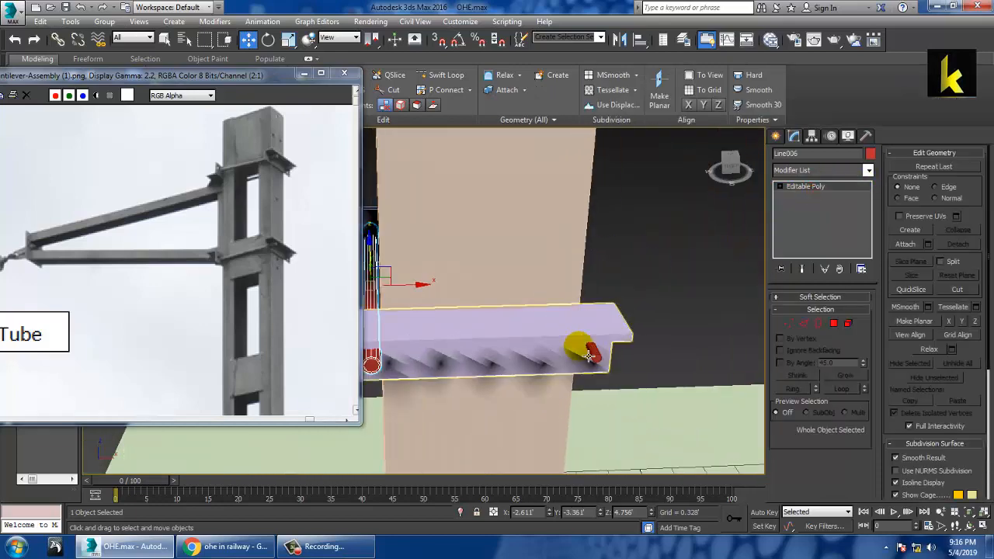
click(598, 356)
key(Delete)
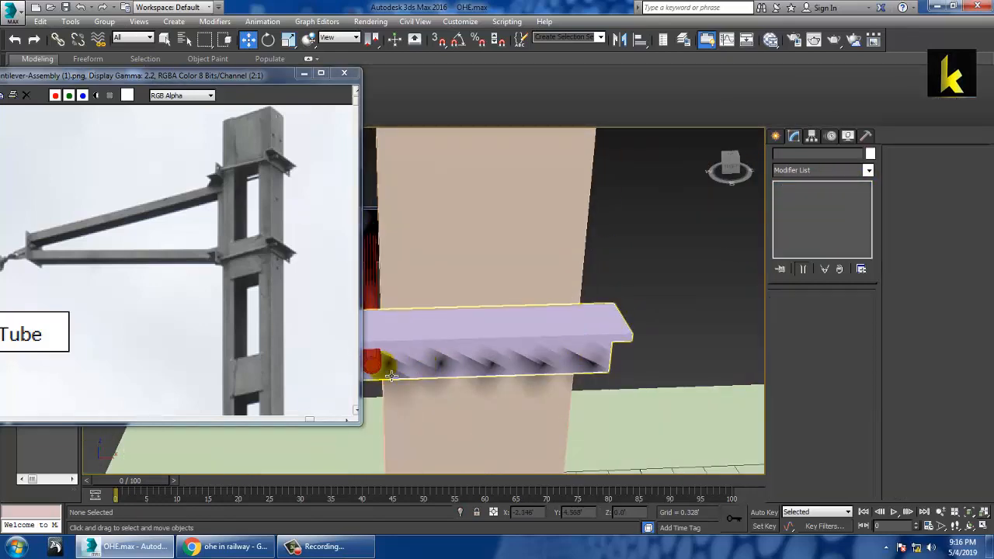
click(379, 375)
scroll(379, 372, down, 3)
shift+drag(424, 320, 545, 315)
click(498, 323)
Step: Select both detailed rods and copy them straight down the mast to the lower pair of brackets
mouse_move(498, 324)
alt+middle_down()
mouse_move(595, 344)
mouse_move(611, 322)
mouse_move(525, 313)
mouse_move(570, 257)
mouse_move(570, 326)
alt+middle_up()
alt+middle_drag(620, 281, 607, 269)
ctrl+click(594, 232)
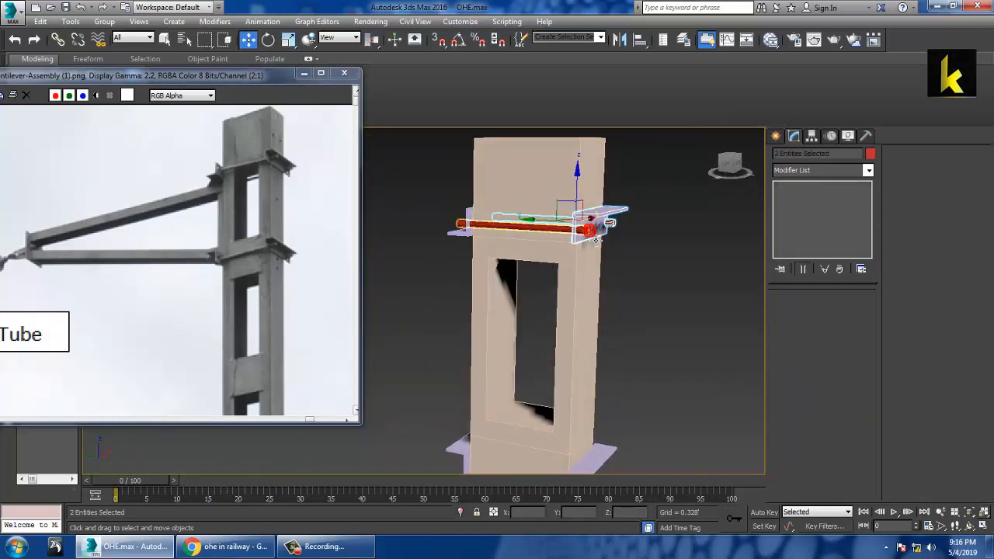
ctrl+click(584, 231)
ctrl+click(600, 235)
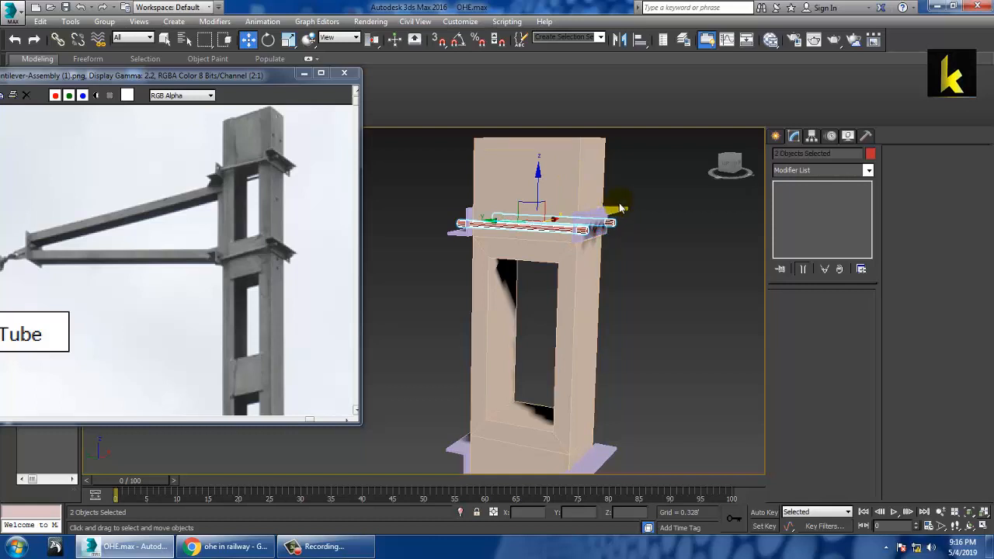
scroll(619, 209, down, 3)
middle_drag(619, 209, 617, 185)
shift+drag(573, 170, 563, 365)
click(500, 330)
scroll(637, 361, up, 5)
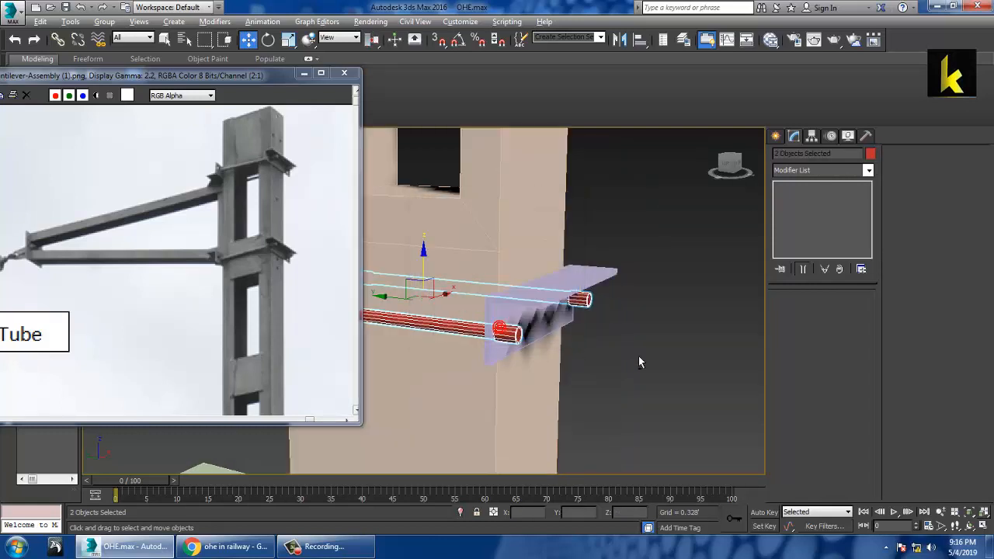
mouse_move(638, 361)
alt+middle_down()
mouse_move(555, 333)
mouse_move(526, 337)
mouse_move(592, 347)
alt+middle_up()
scroll(617, 313, down, 3)
alt+middle_drag(617, 313, 627, 331)
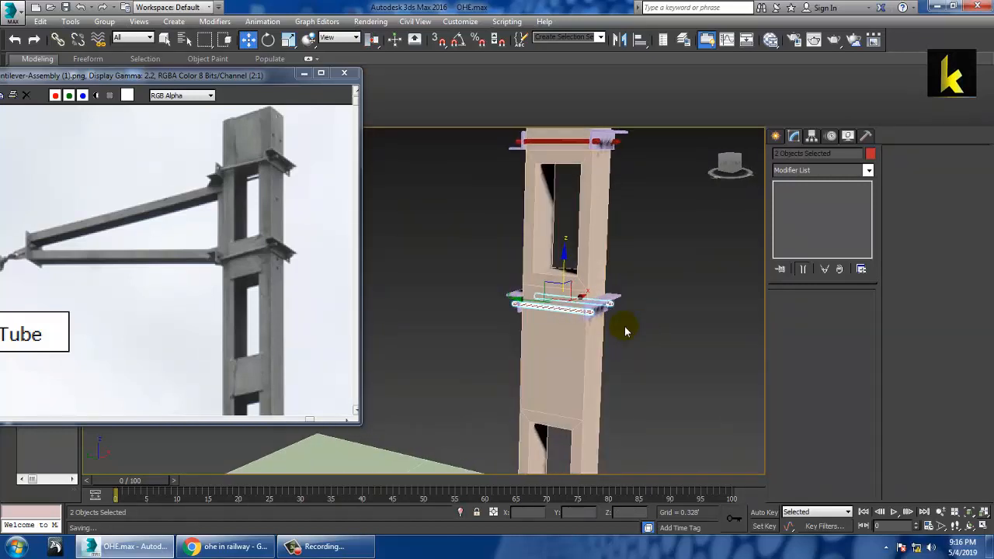
middle_drag(191, 269, 222, 260)
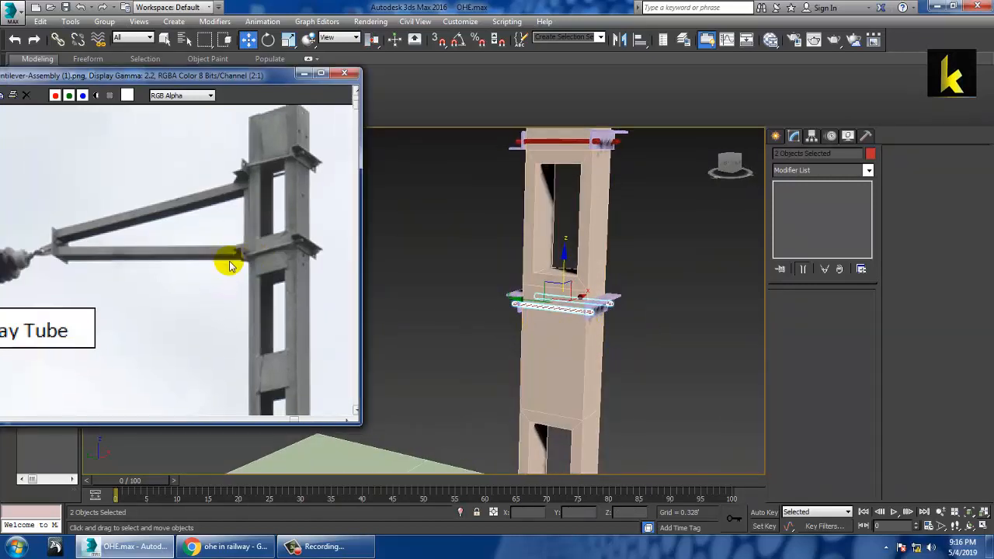
Step: In the Left view, draw an open four-point line from the mast's upper bracket outward, about 0.13' down, and back to the lower bracket
middle_drag(162, 273, 274, 252)
scroll(222, 259, down, 3)
scroll(225, 259, up, 2)
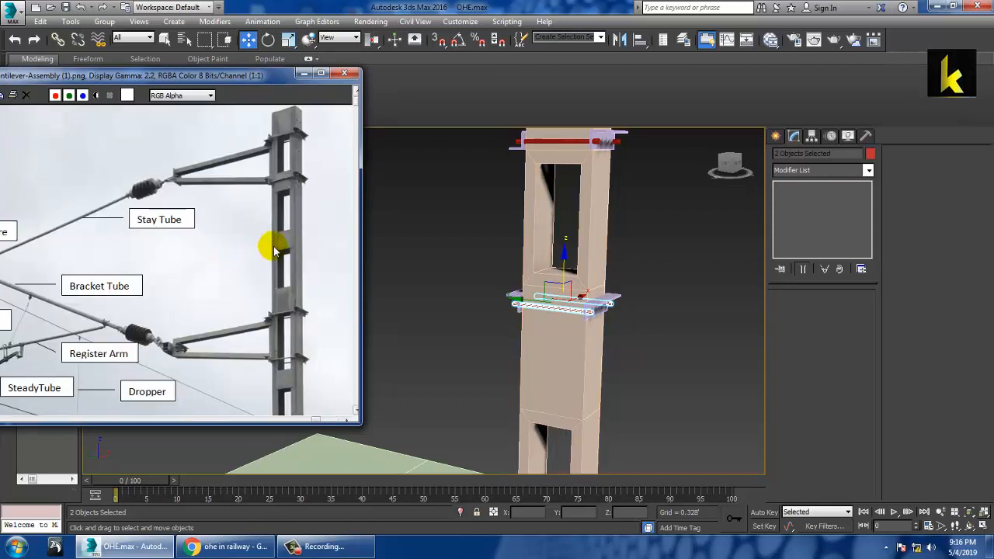
scroll(264, 207, up, 2)
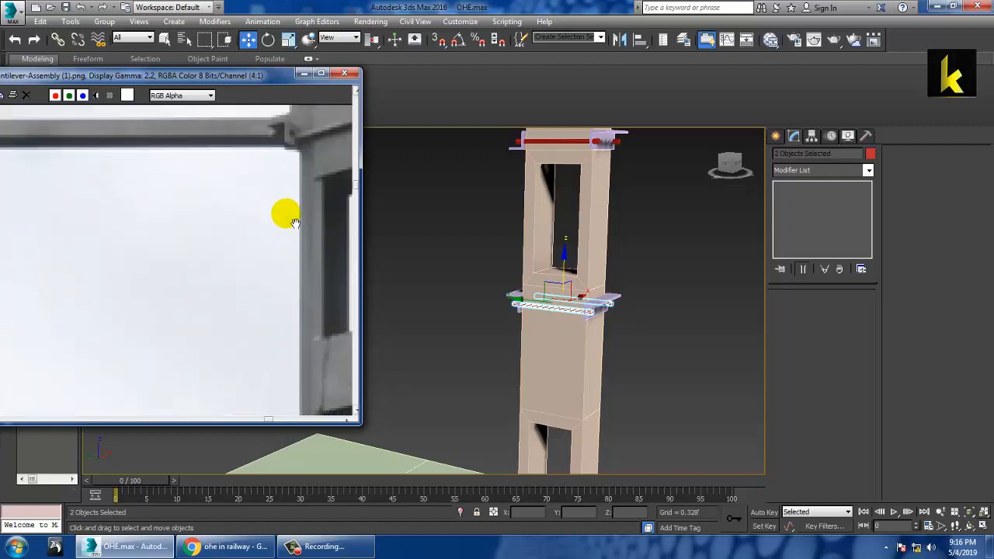
scroll(295, 222, down, 1)
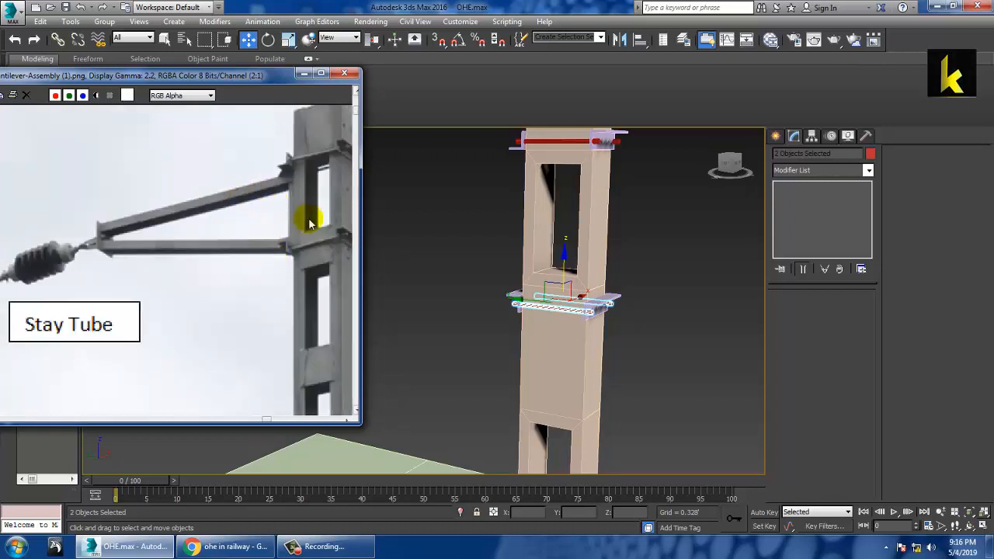
click(476, 320)
key(alt+w)
click(380, 399)
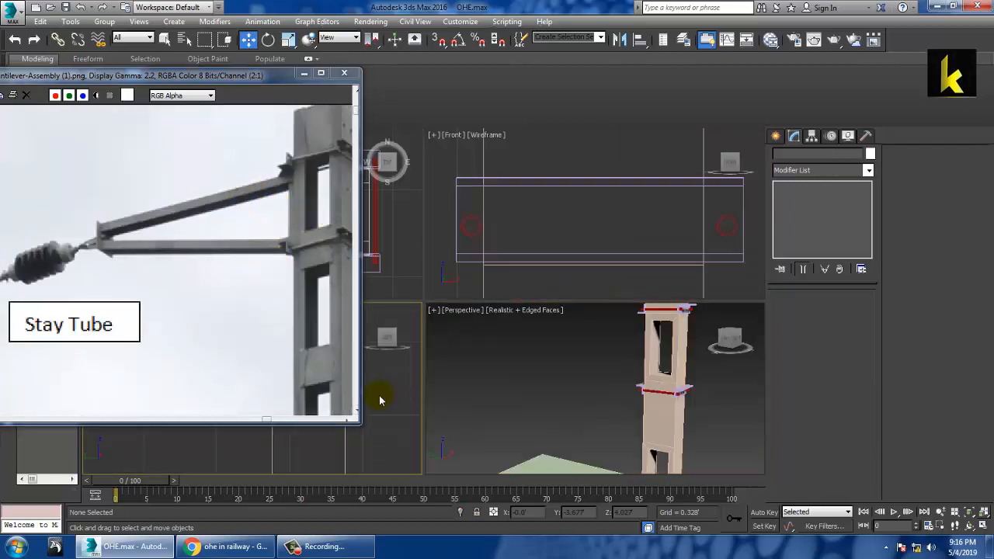
key(alt+w)
scroll(601, 327, down, 5)
middle_drag(608, 309, 636, 313)
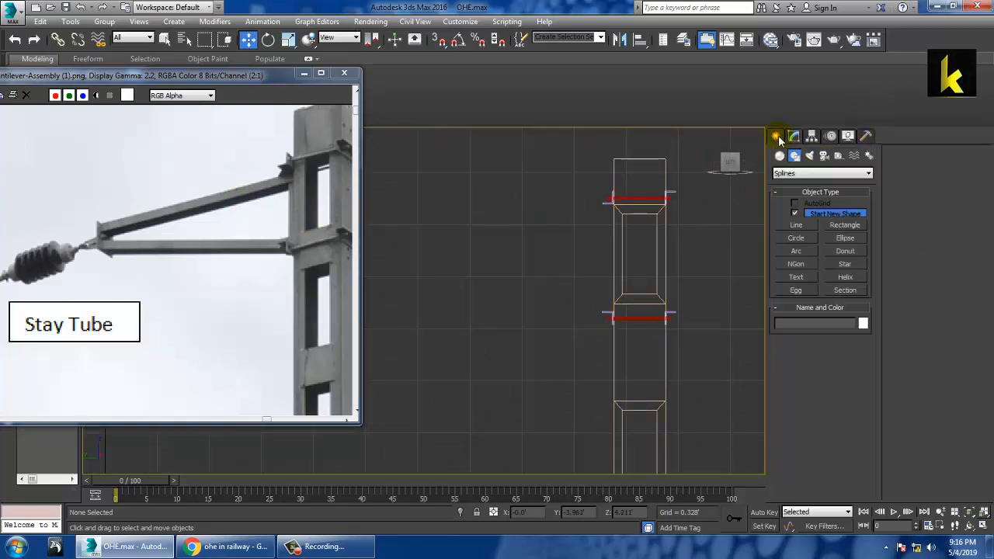
click(795, 226)
middle_drag(627, 246, 685, 255)
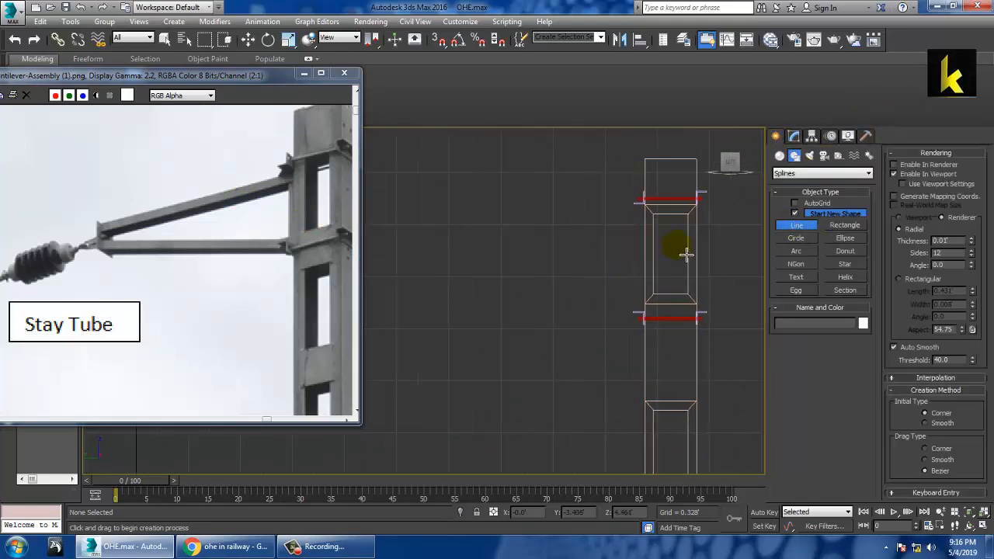
click(645, 205)
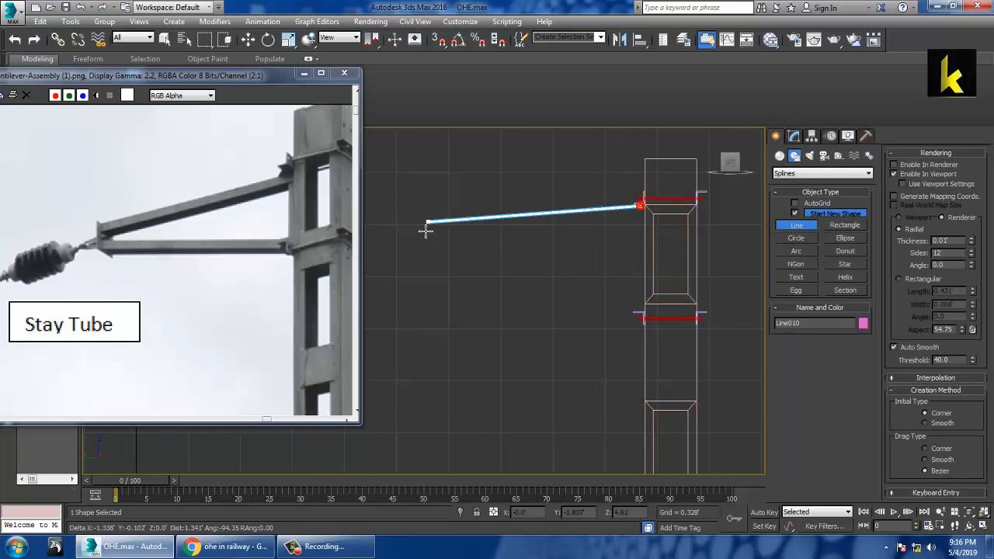
middle_drag(508, 238, 649, 223)
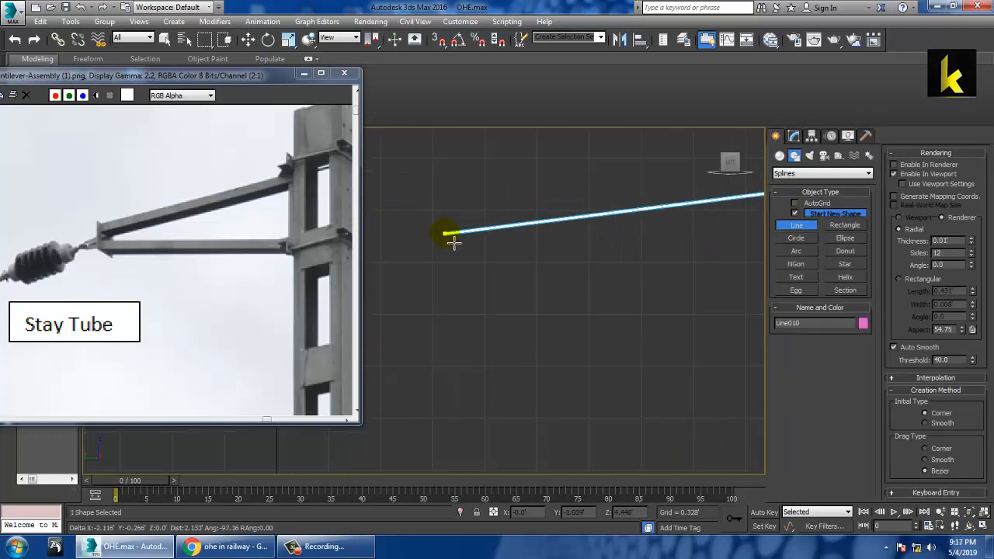
middle_drag(571, 261, 437, 254)
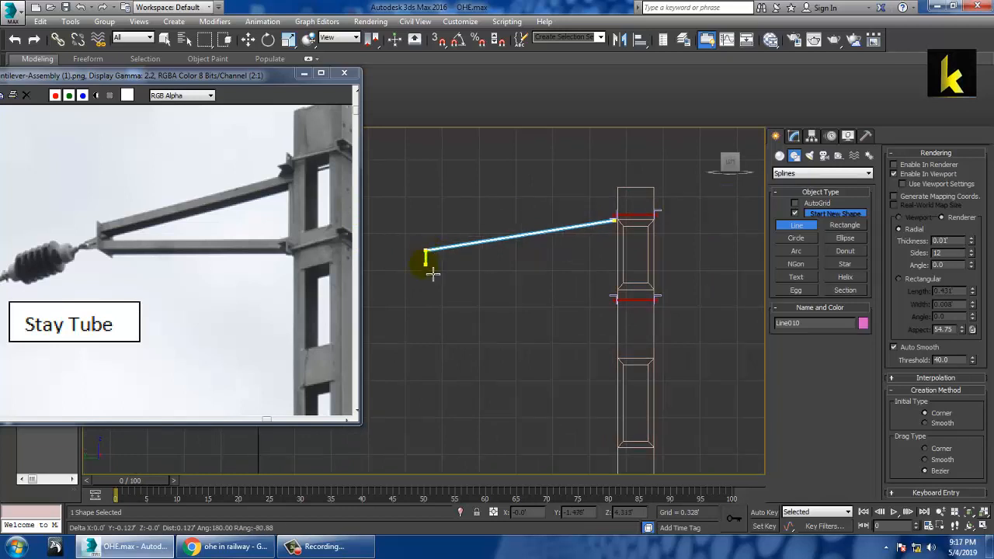
click(433, 273)
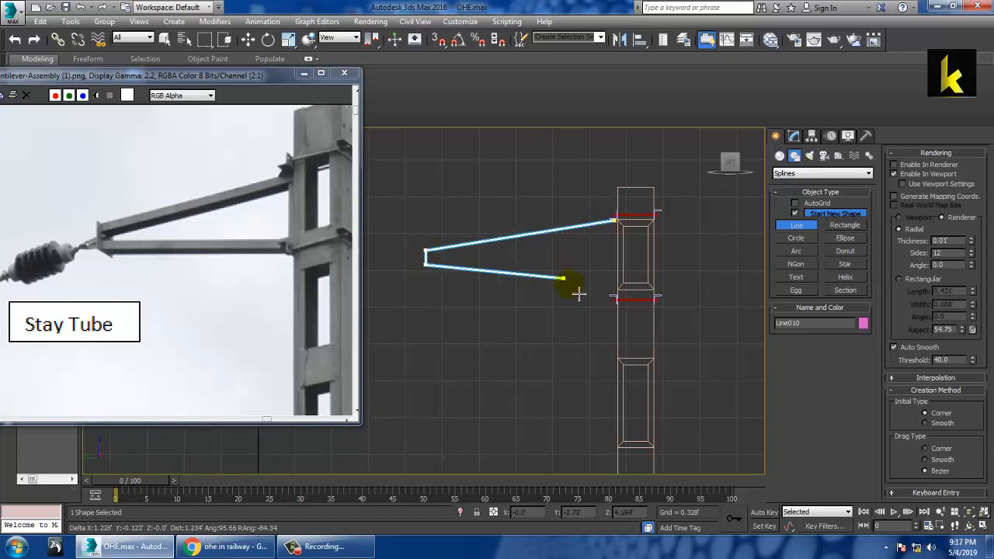
right_click(625, 300)
Step: Give the bracket line a rectangular viewport cross-section with a length of 0.065' and a width of 0.047'
key(alt+w)
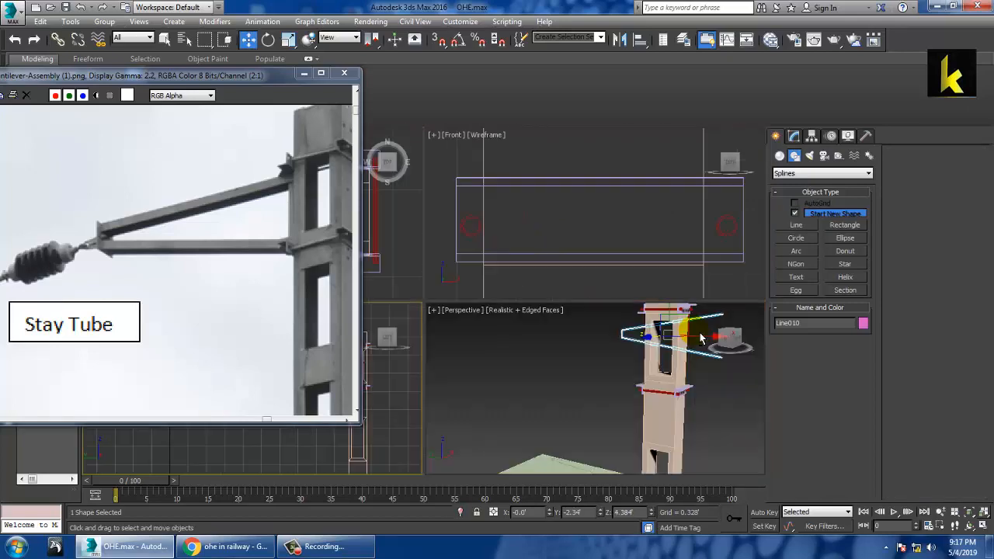
middle_click(701, 337)
key(z)
key(alt+w)
scroll(688, 329, down, 5)
scroll(689, 335, up, 4)
alt+middle_drag(673, 341, 659, 340)
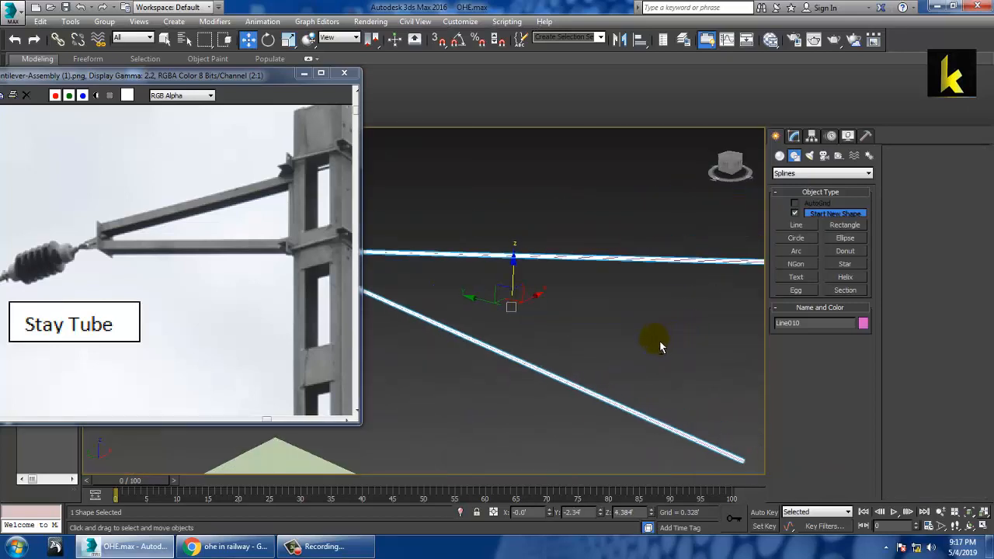
click(793, 137)
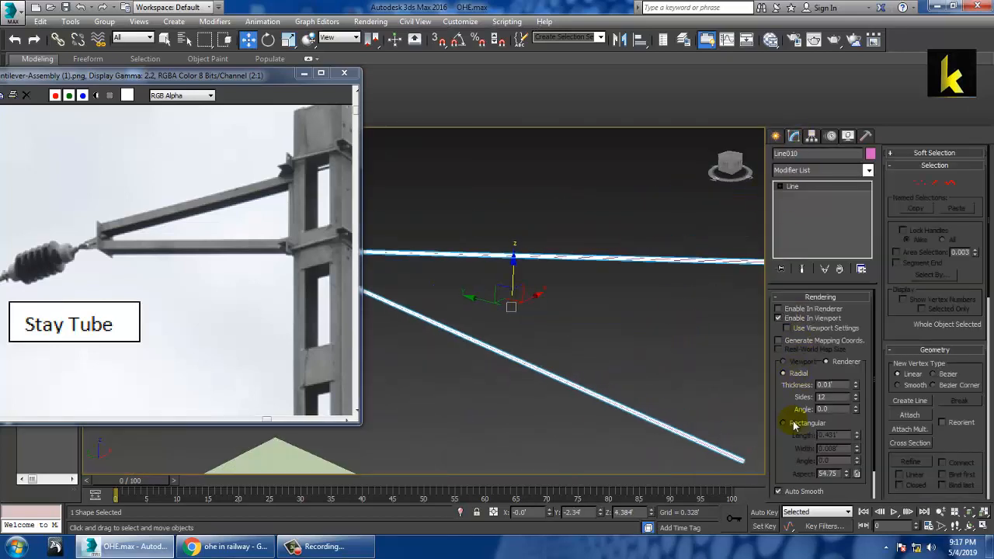
click(784, 423)
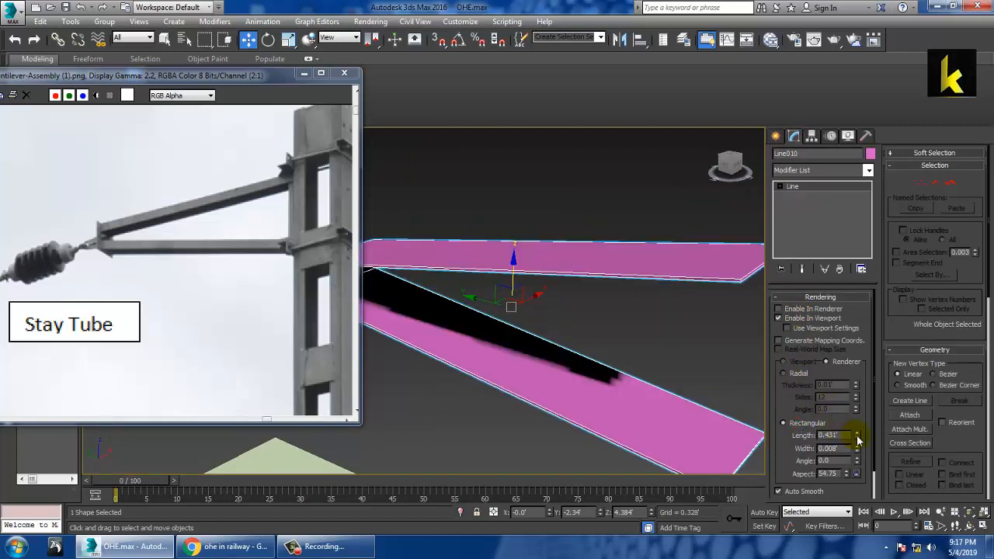
drag(858, 440, 855, 380)
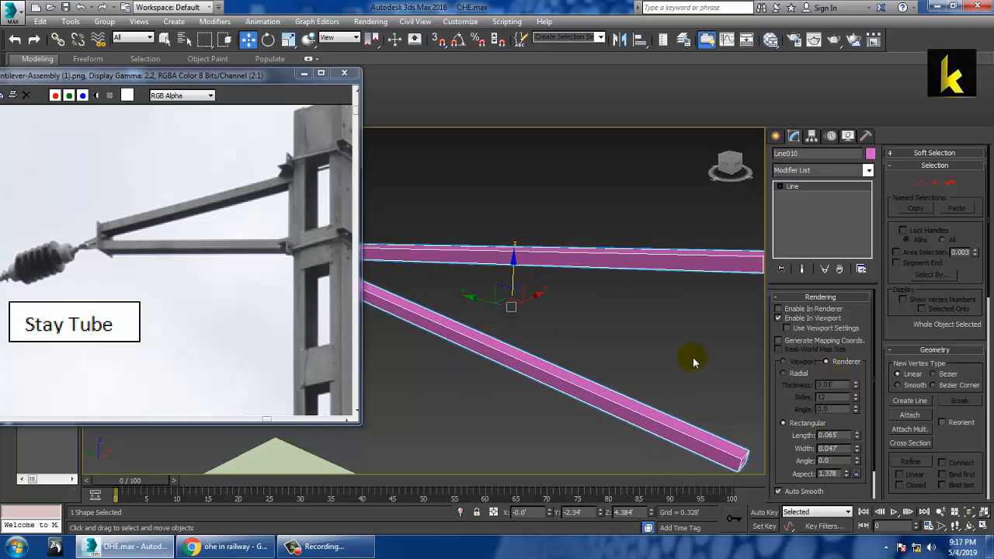
Step: Move the line's lower end vertex about 0.007' along X to meet the mast face beside the lower bracket
alt+middle_drag(693, 362, 579, 257)
key(alt+w)
key(alt+w)
key(alt+w)
middle_click(393, 422)
key(alt+w)
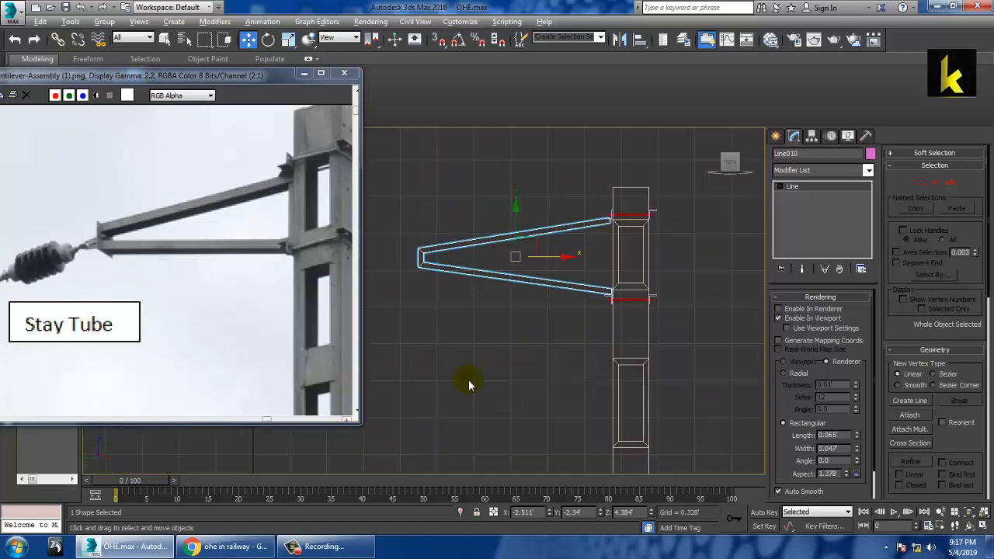
middle_drag(469, 380, 528, 314)
scroll(533, 314, up, 1)
scroll(658, 258, up, 2)
middle_drag(658, 258, 521, 331)
scroll(553, 295, up, 1)
middle_drag(553, 295, 519, 325)
middle_drag(566, 265, 559, 300)
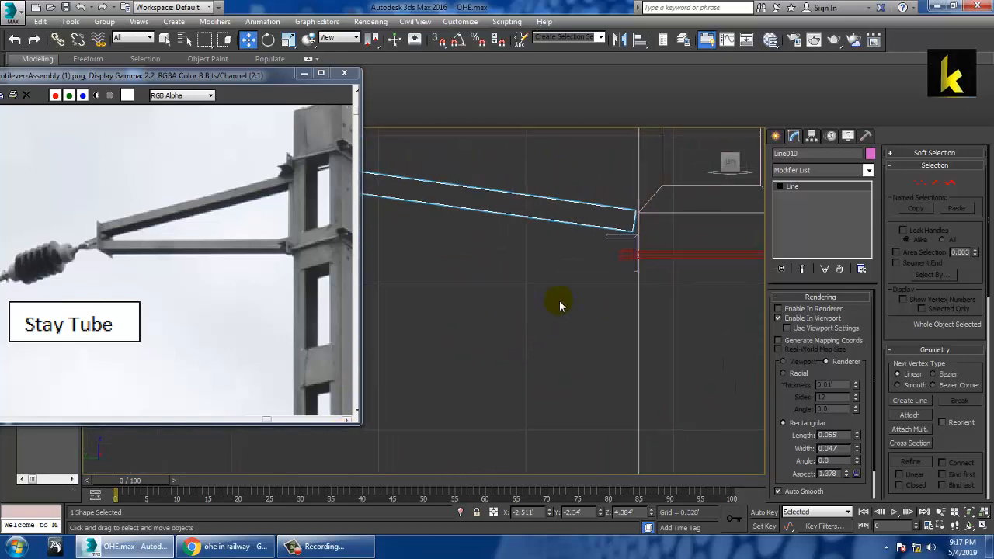
key(1)
drag(654, 185, 612, 253)
middle_drag(634, 288, 612, 318)
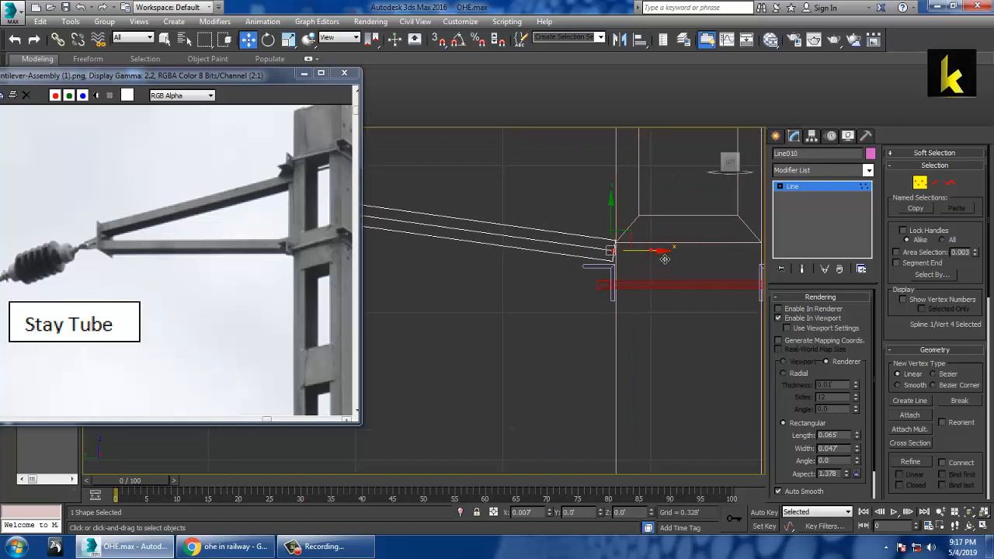
Step: Move the line's upper end vertex along X to the mast face and about 0.009' down under the upper bracket
alt+middle_drag(634, 207, 643, 442)
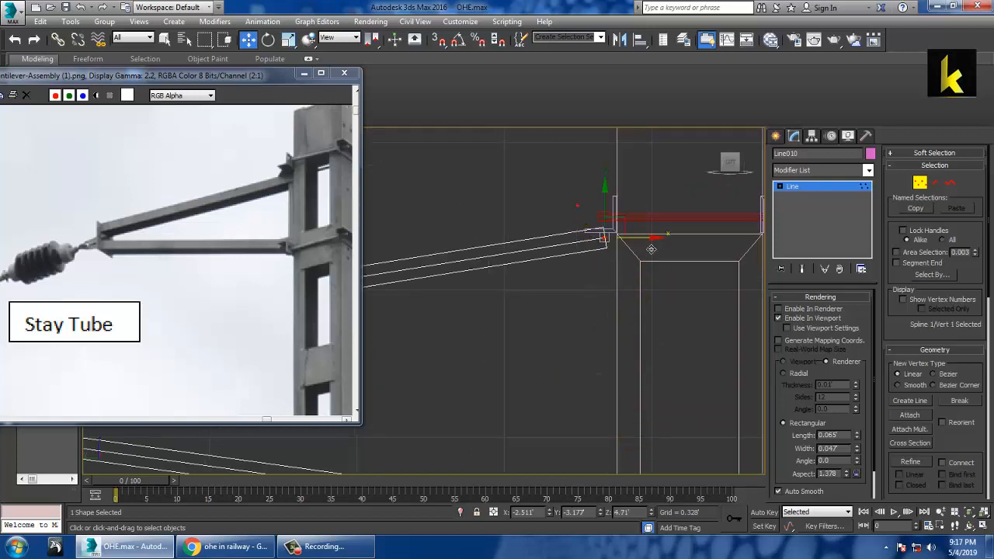
drag(650, 248, 653, 248)
drag(625, 215, 627, 218)
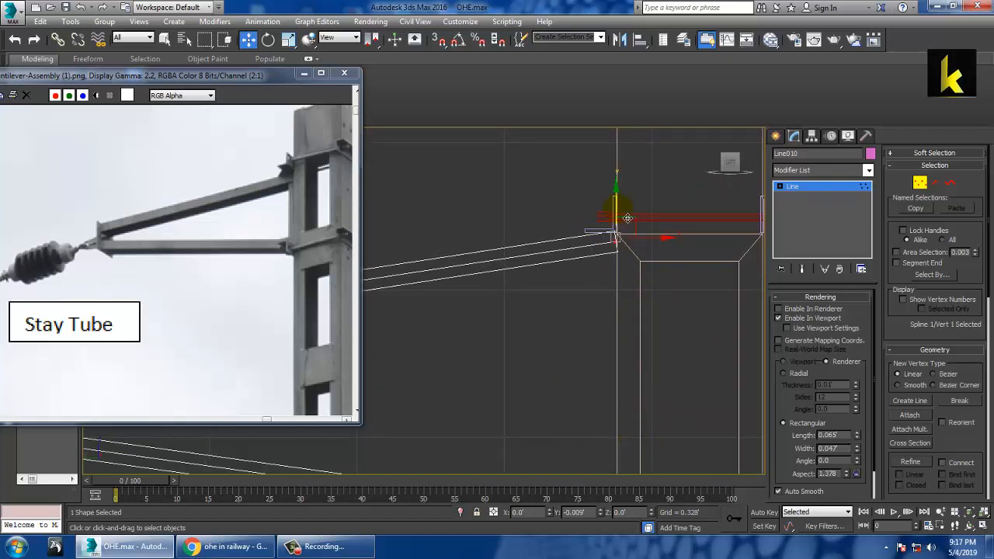
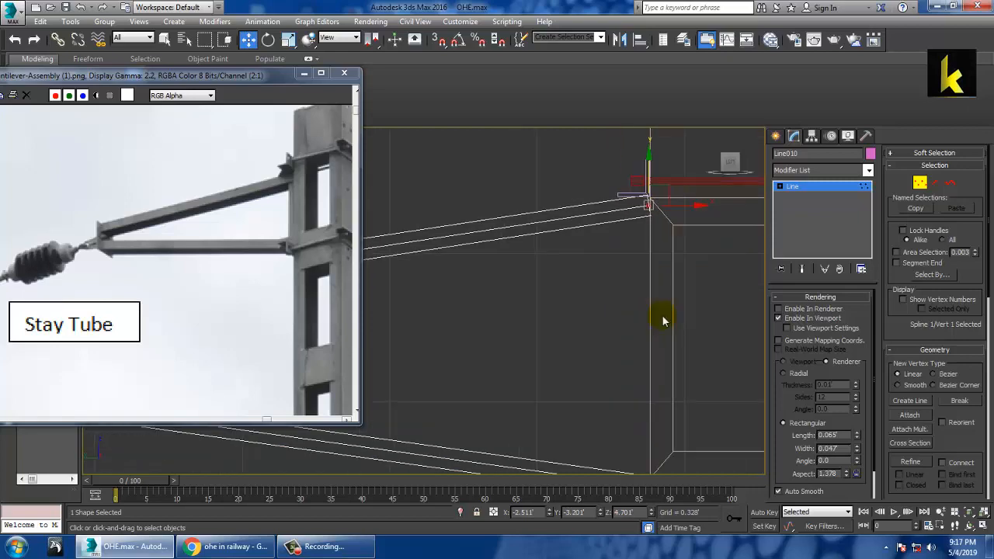
Step: Set the bracket line's rectangular length to 0.106' and convert the line to an Editable Poly
key(alt+w)
key(alt+w)
alt+middle_drag(649, 368, 620, 307)
drag(860, 441, 861, 402)
alt+middle_drag(568, 285, 583, 259)
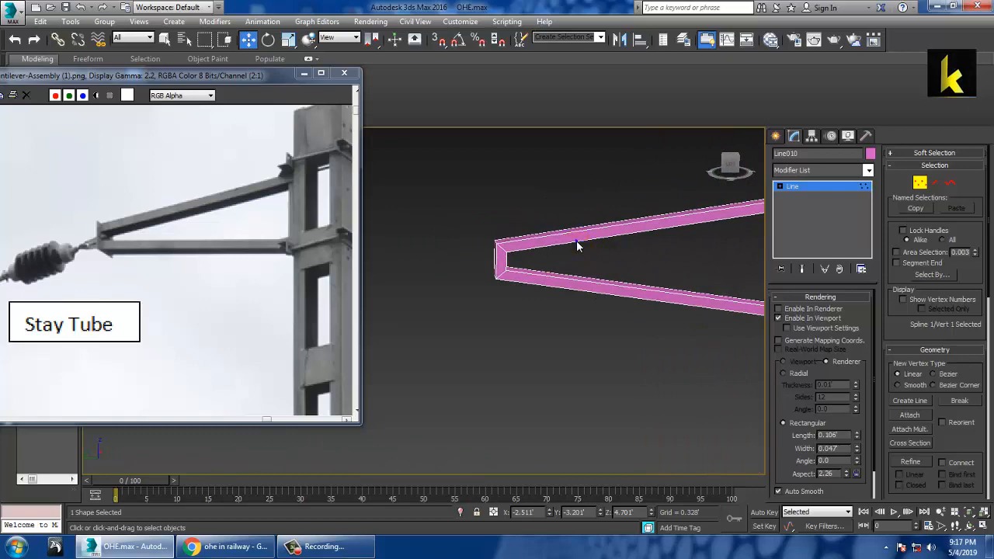
right_click(577, 240)
mouse_move(645, 365)
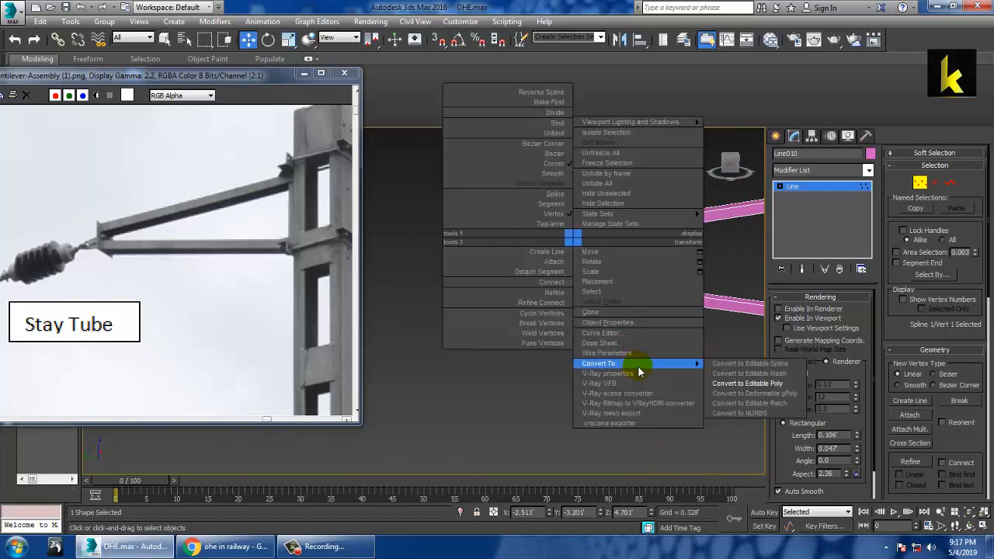
click(747, 384)
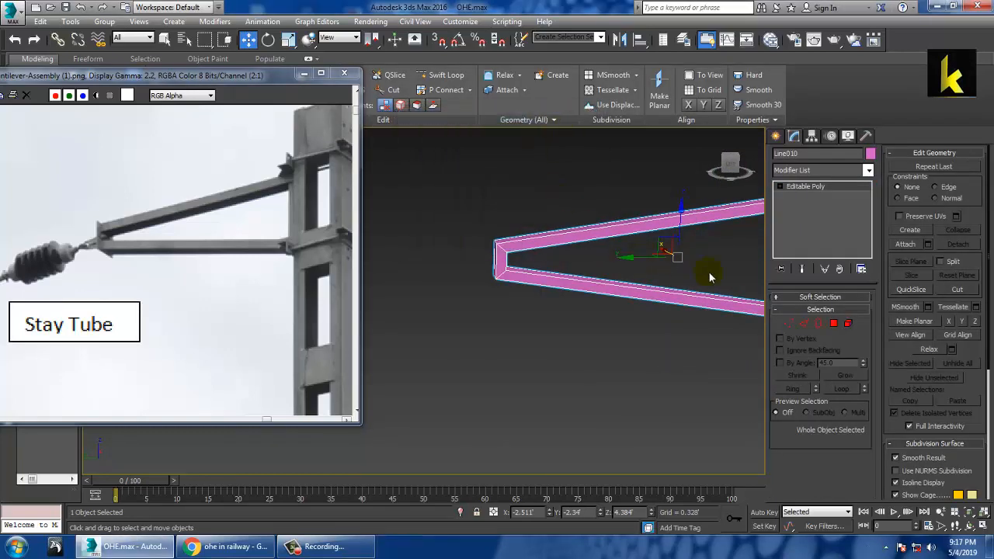
Step: Select the three inner polygons of the bracket's two arms and short end piece and inset them by polygon
click(832, 324)
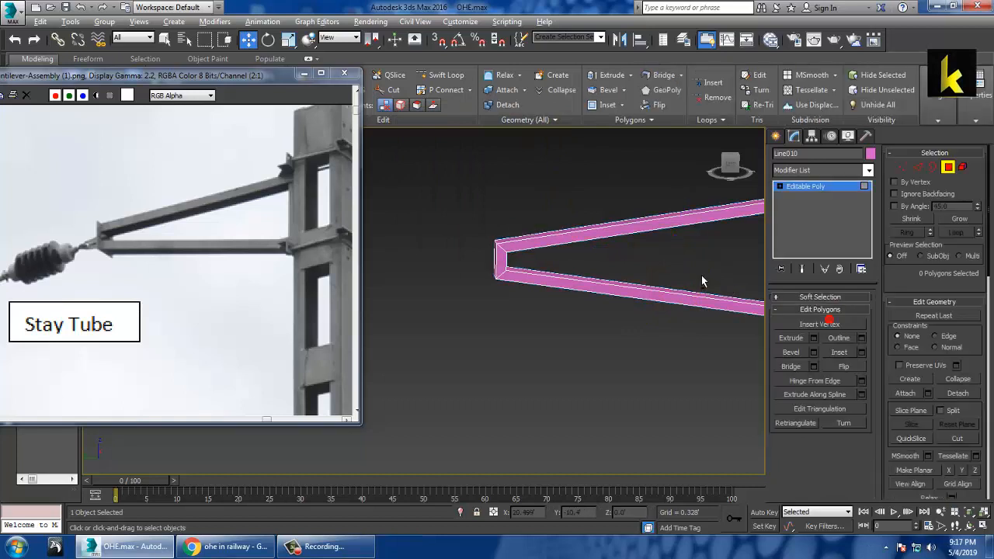
alt+middle_drag(701, 279, 596, 257)
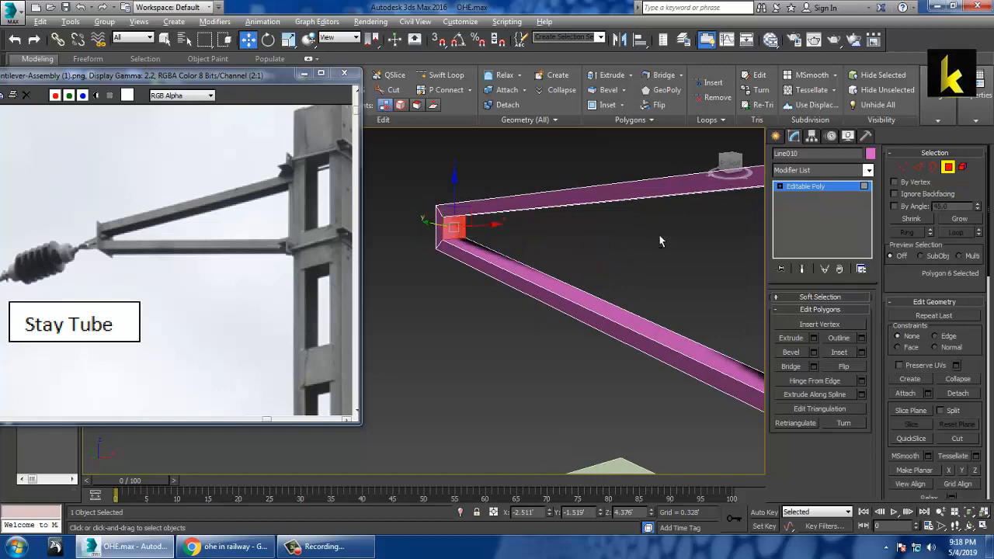
alt+middle_drag(660, 240, 647, 272)
ctrl+click(490, 167)
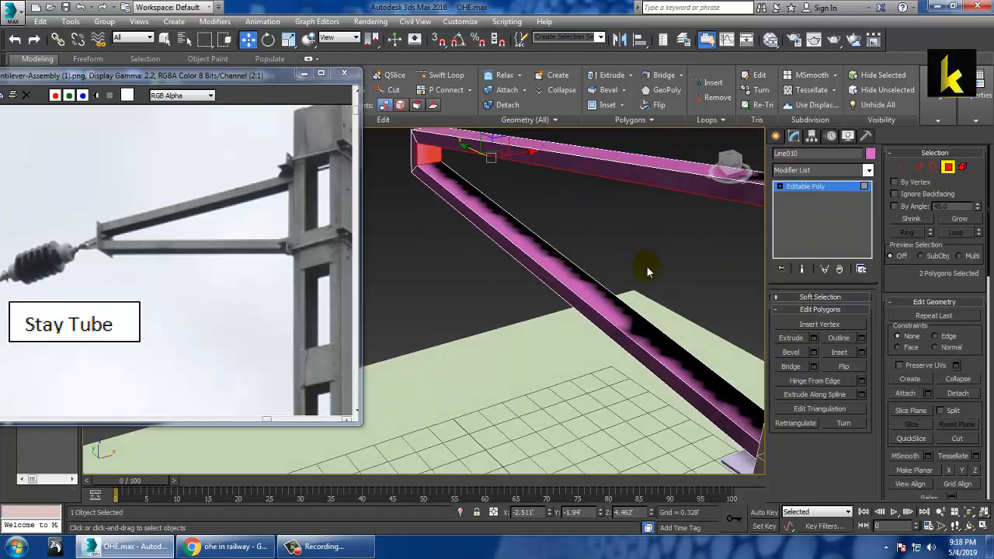
ctrl+click(618, 312)
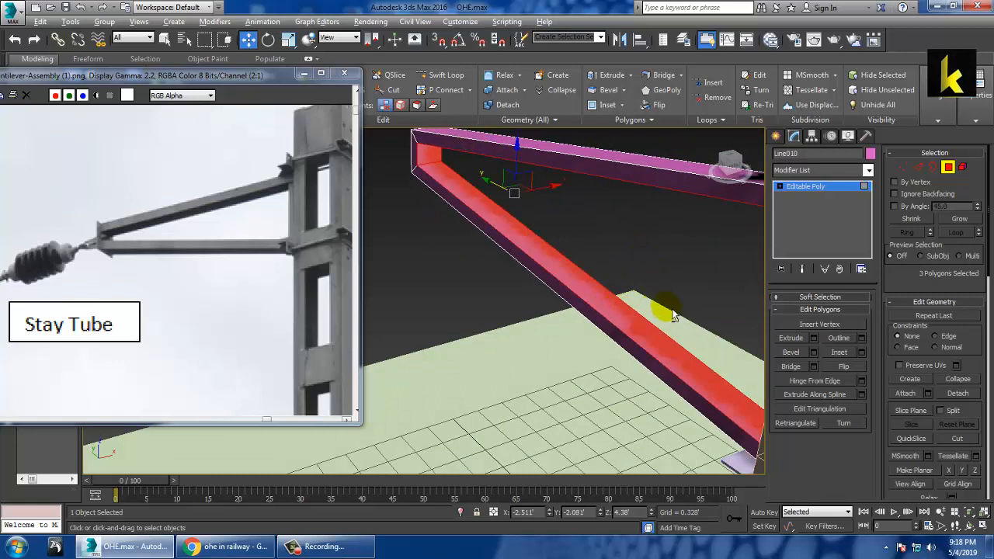
click(861, 353)
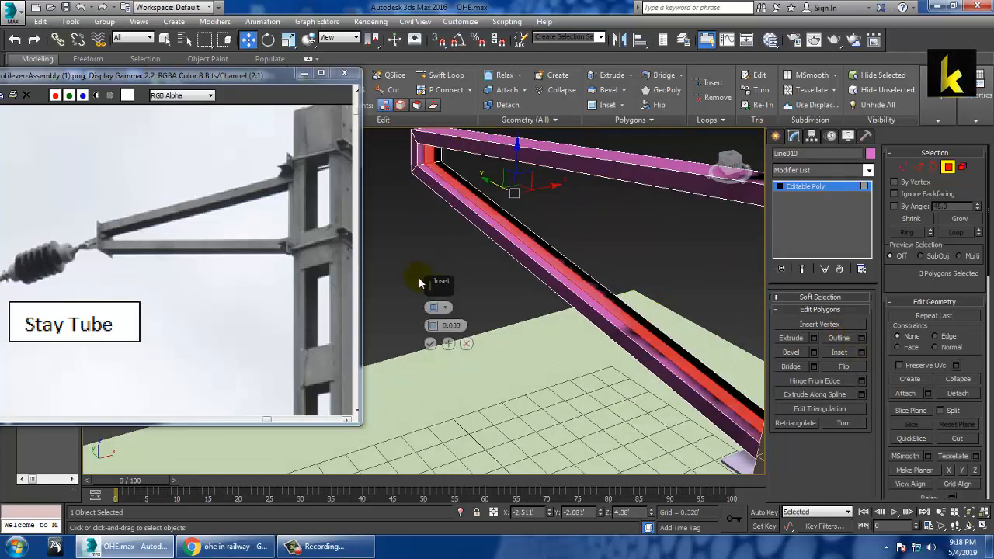
drag(434, 327, 443, 318)
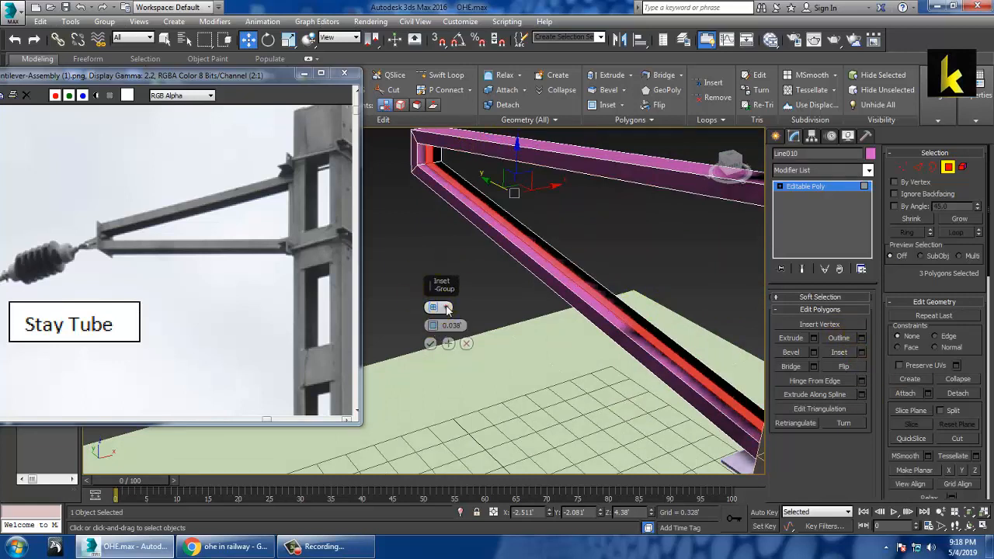
click(446, 309)
click(460, 329)
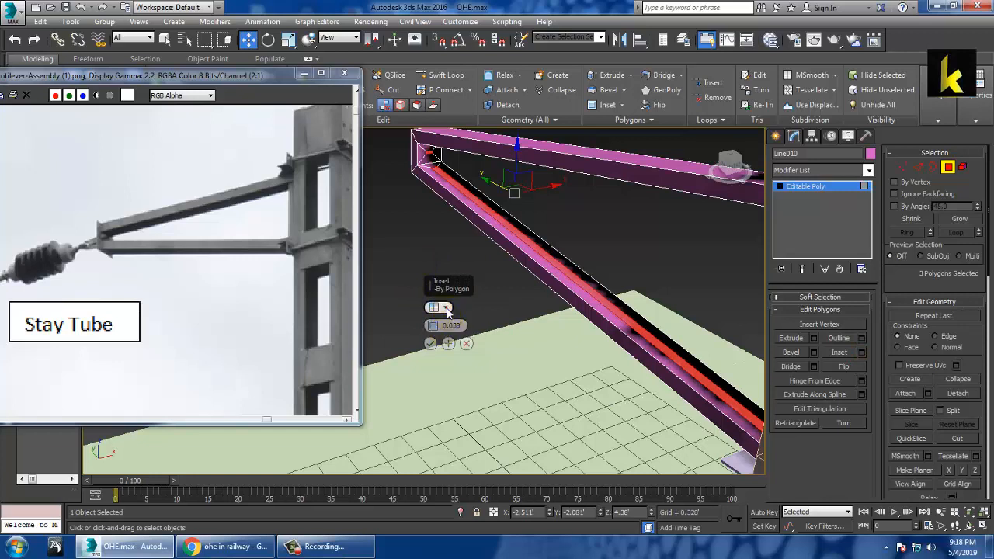
drag(434, 325, 441, 332)
click(432, 345)
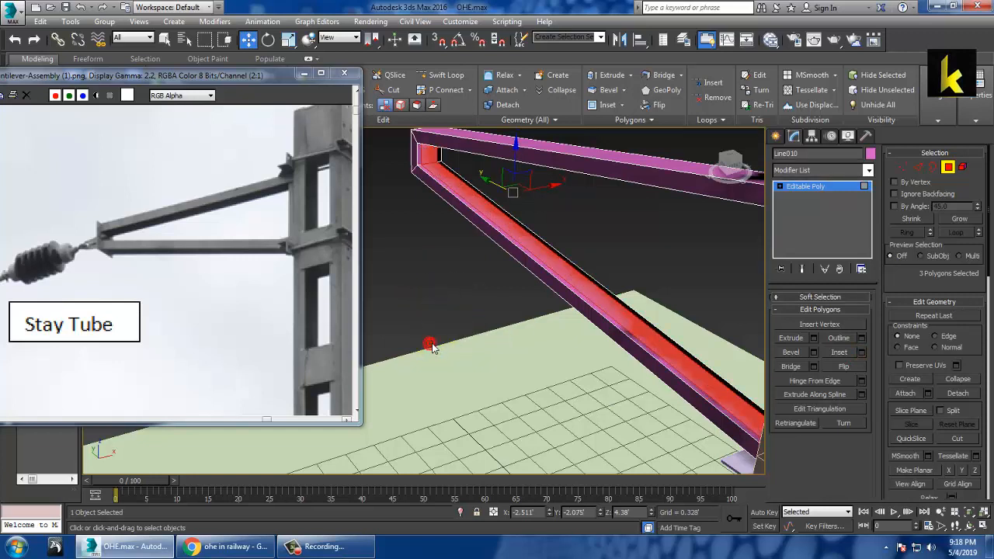
Step: Extrude the three inset polygons along the bracket's inner channel by -0.029'
click(813, 339)
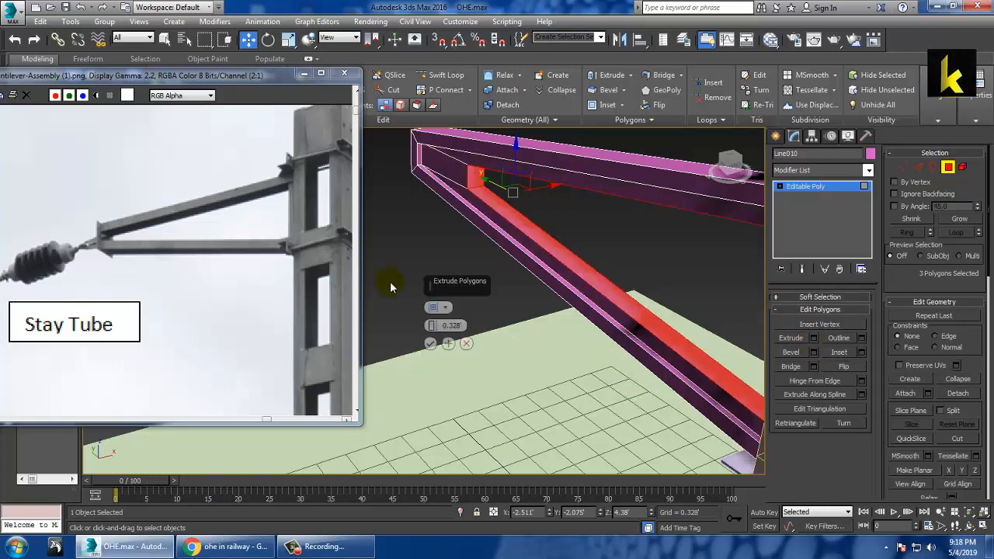
click(445, 308)
click(458, 329)
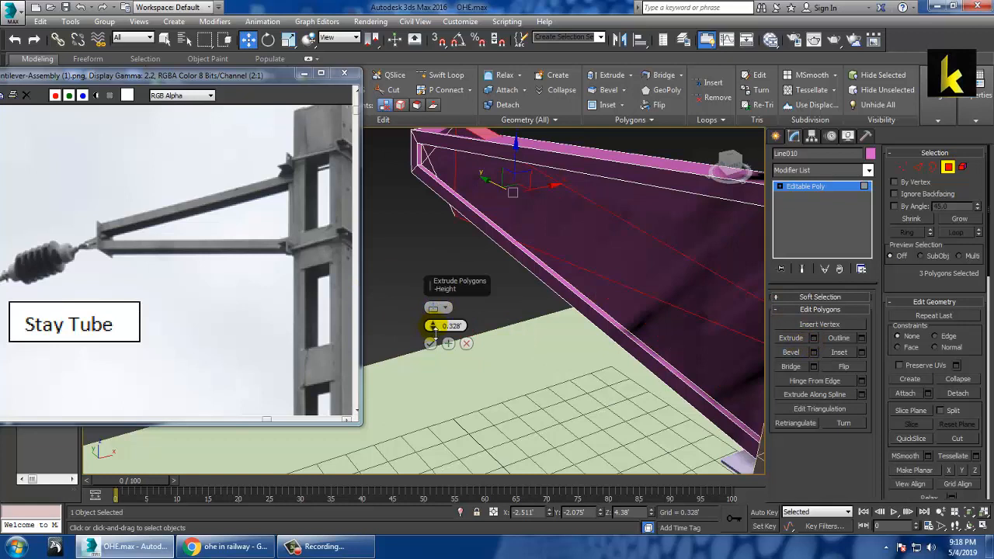
drag(433, 327, 436, 378)
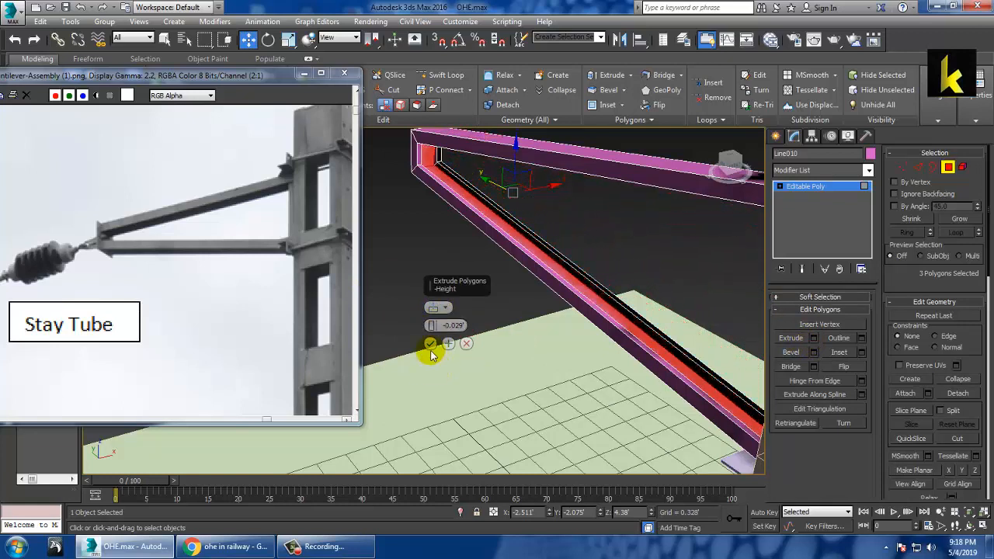
click(431, 344)
Step: Select the outer face of the bracket's short end piece and extrude it by 0.016'
click(497, 290)
alt+middle_drag(497, 289, 604, 278)
click(599, 215)
alt+middle_drag(599, 216, 660, 287)
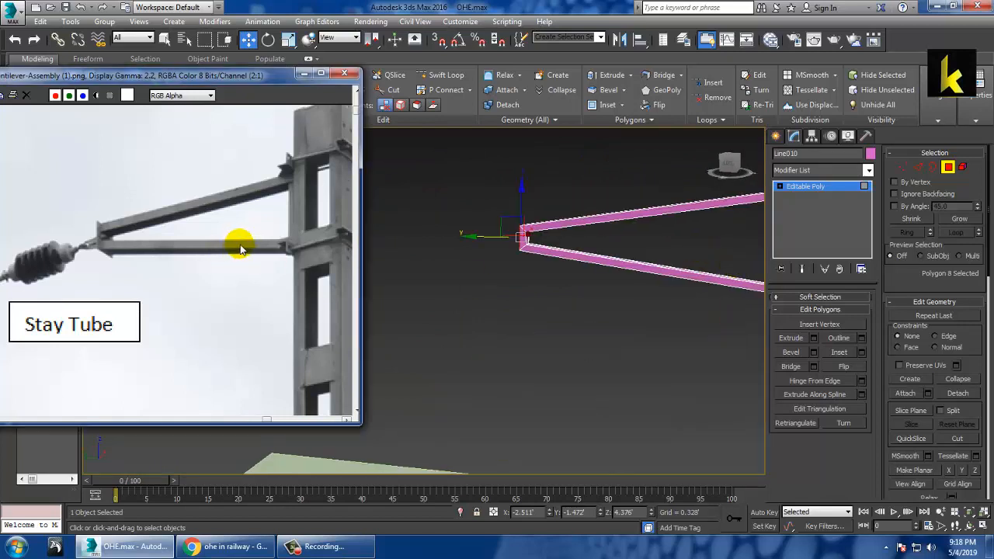
scroll(239, 247, down, 1)
scroll(239, 247, up, 1)
middle_drag(556, 221, 576, 321)
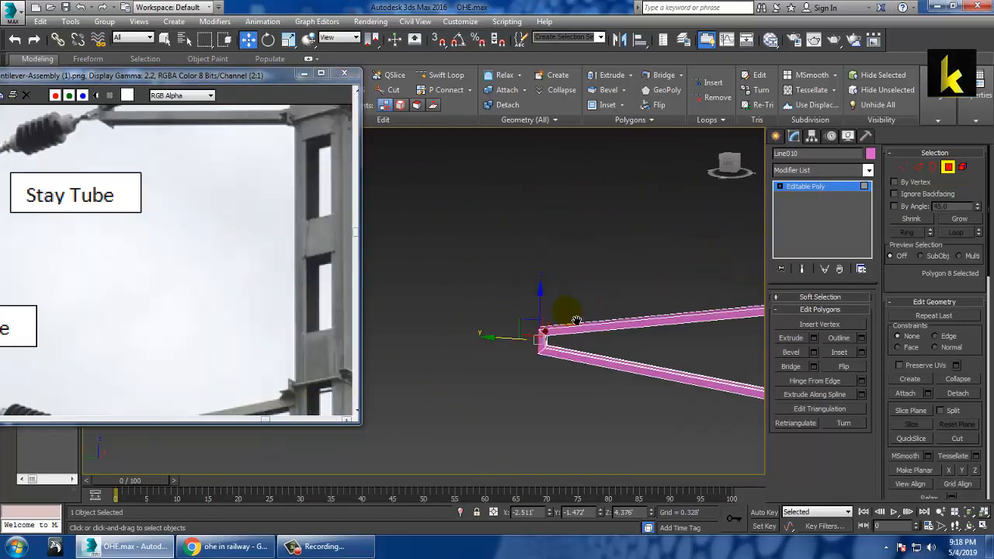
middle_drag(206, 234, 221, 304)
scroll(563, 340, up, 3)
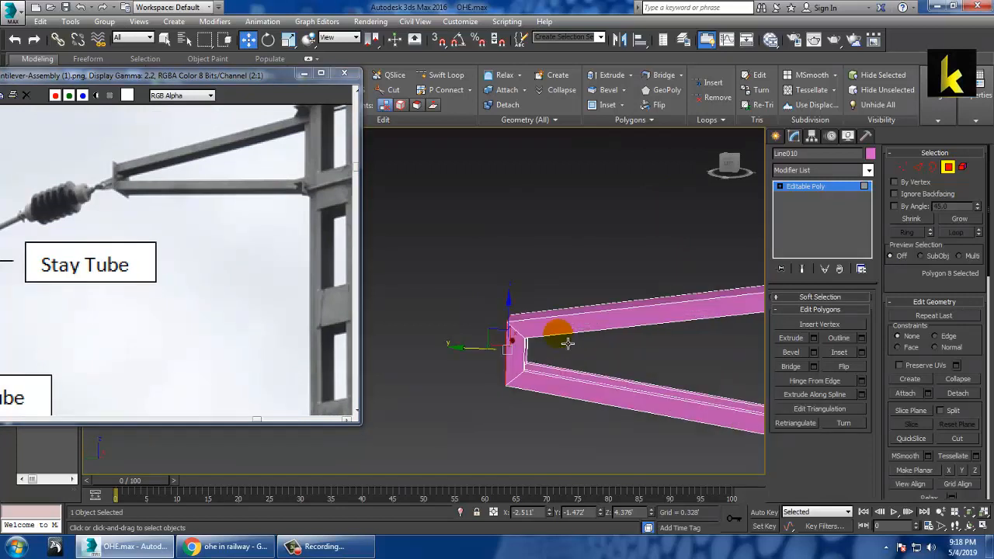
alt+middle_drag(568, 344, 612, 327)
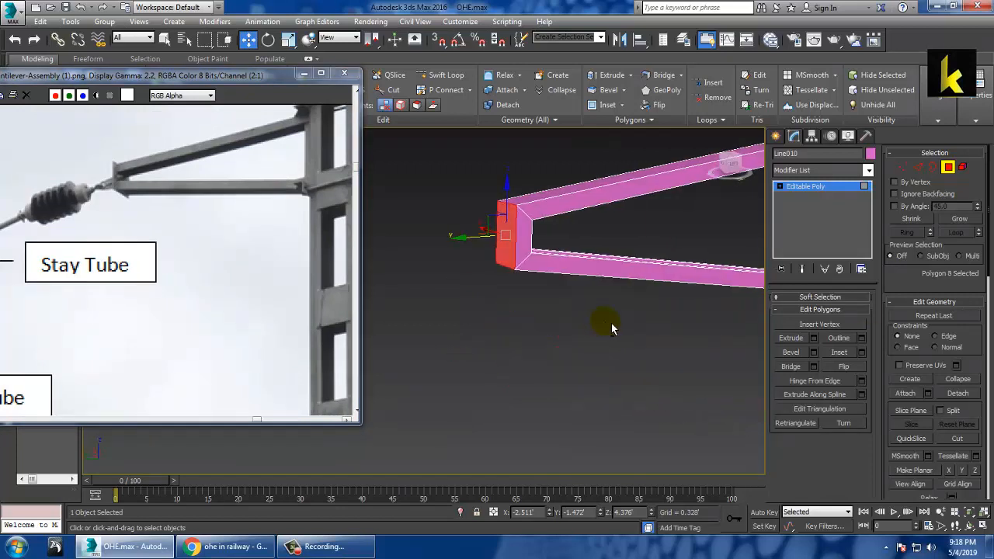
click(813, 338)
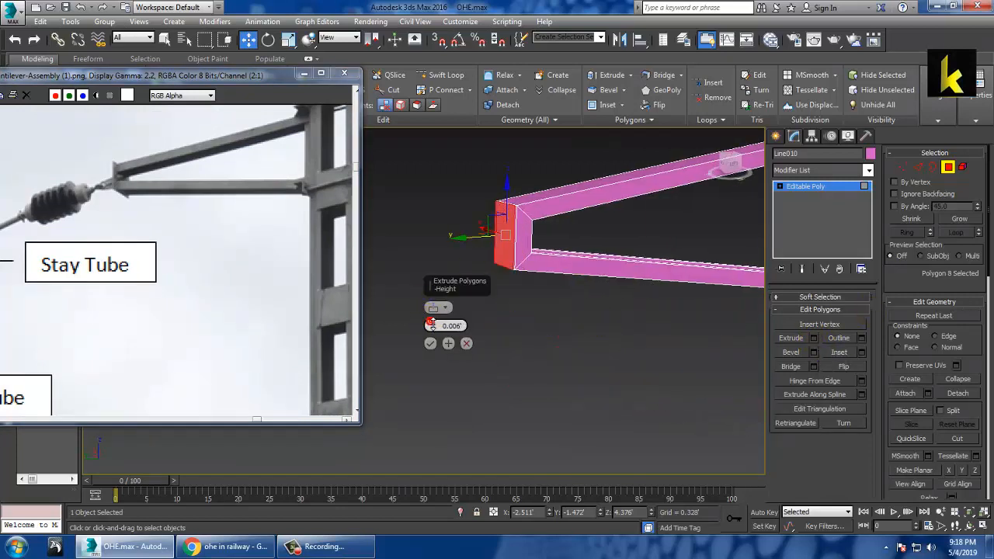
drag(431, 323, 433, 320)
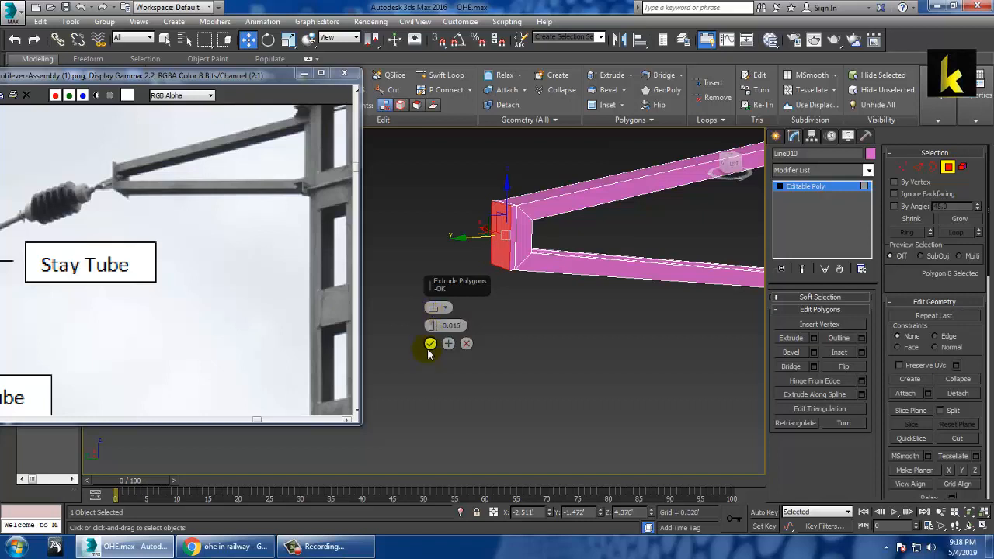
click(429, 345)
Step: Select the four rim polygons around the bracket's extruded end plate and extrude them outward by 0.021'
alt+middle_drag(581, 275, 491, 229)
scroll(556, 284, up, 2)
key(z)
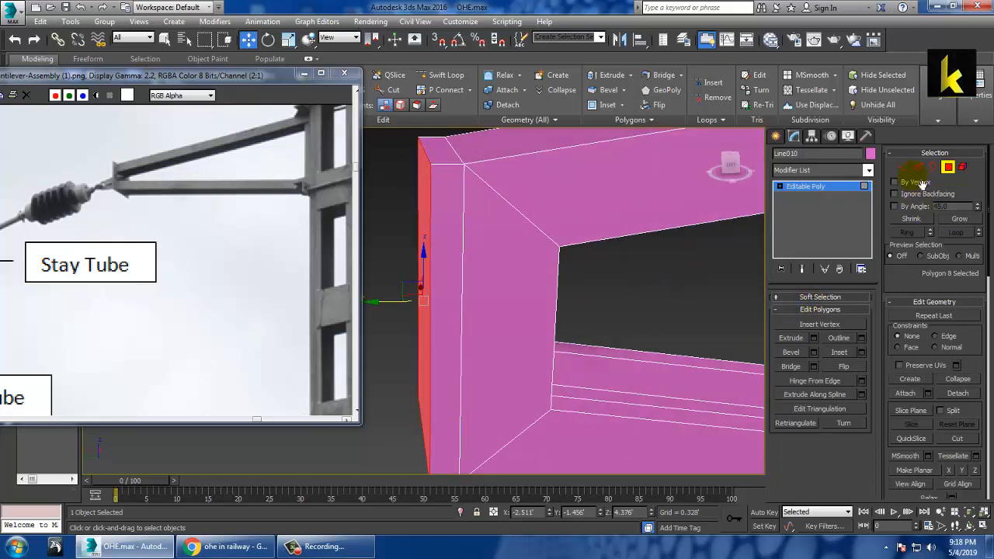
key(alt+w)
middle_click(395, 406)
key(alt+w)
mouse_move(535, 362)
middle_down()
mouse_move(543, 361)
mouse_move(534, 350)
middle_up()
scroll(543, 360, down, 3)
key(alt+w)
middle_click(386, 453)
key(alt+w)
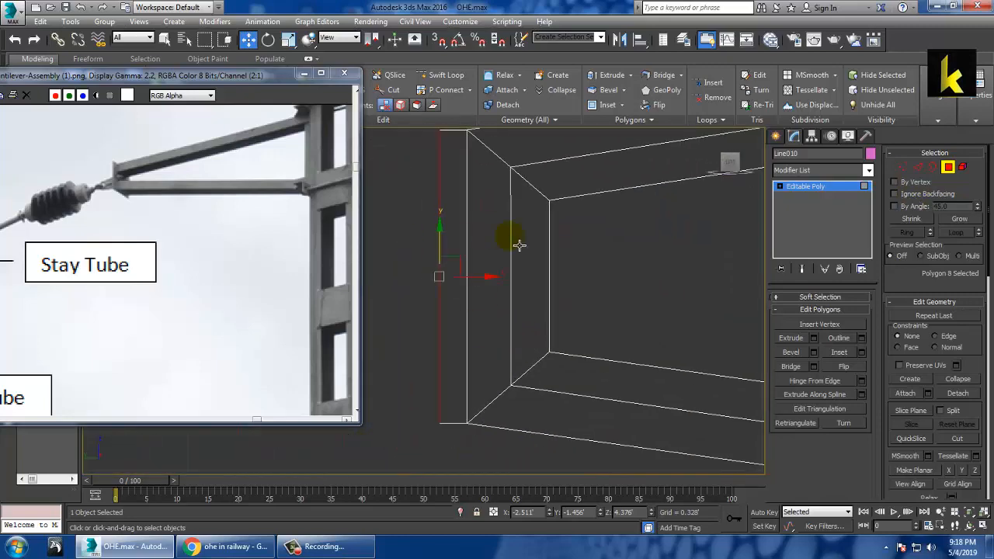
scroll(519, 245, down, 2)
drag(476, 405, 477, 405)
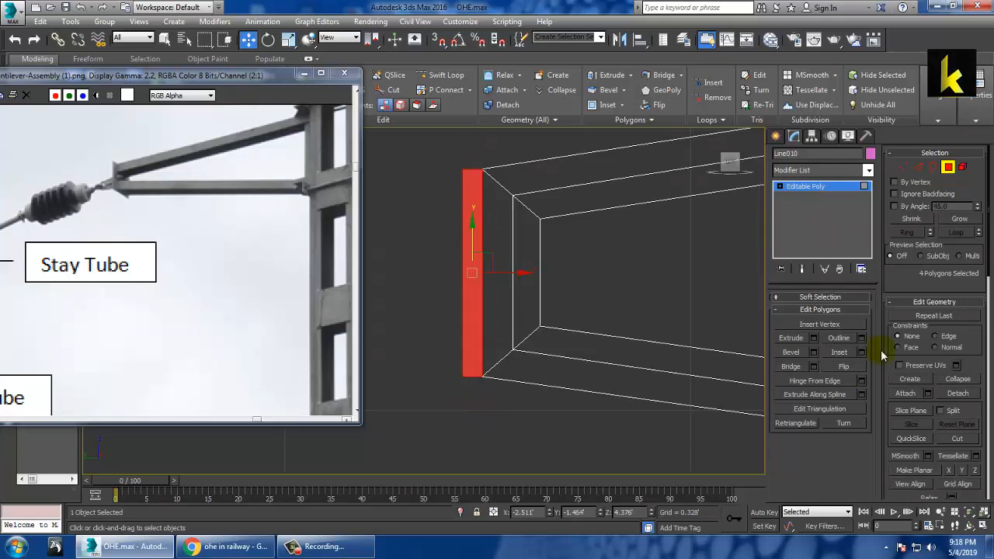
click(814, 338)
key(alt+w)
middle_click(630, 380)
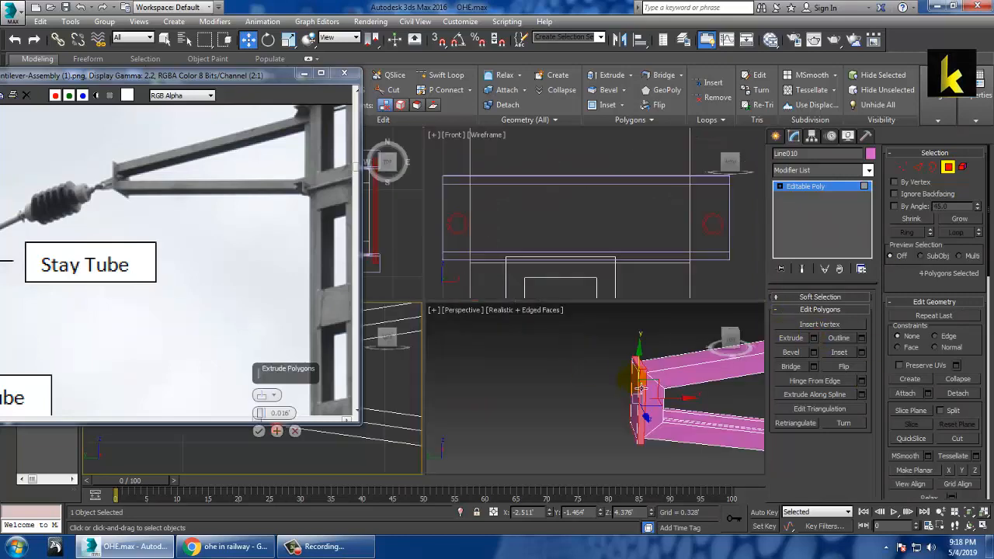
key(alt+w)
alt+middle_drag(571, 353, 584, 354)
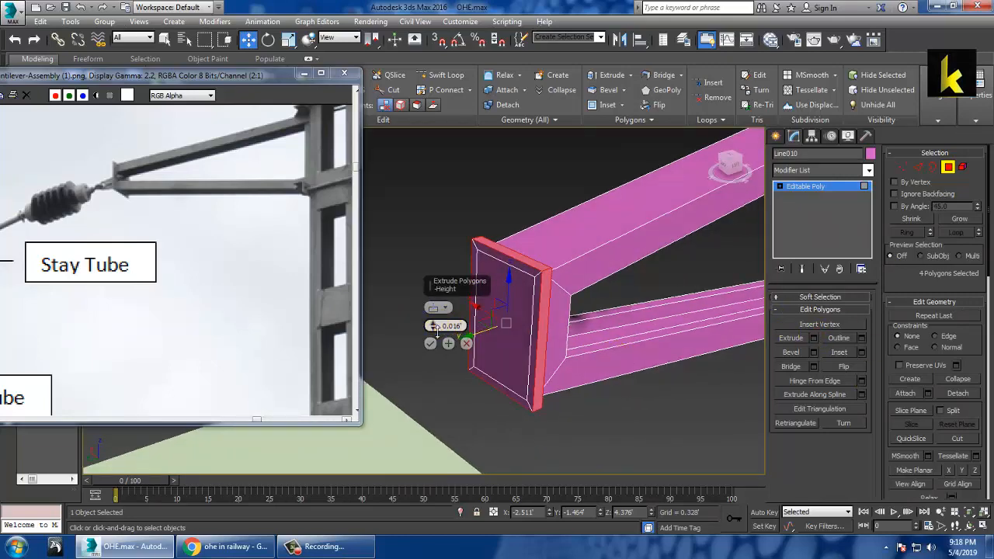
drag(437, 330, 435, 330)
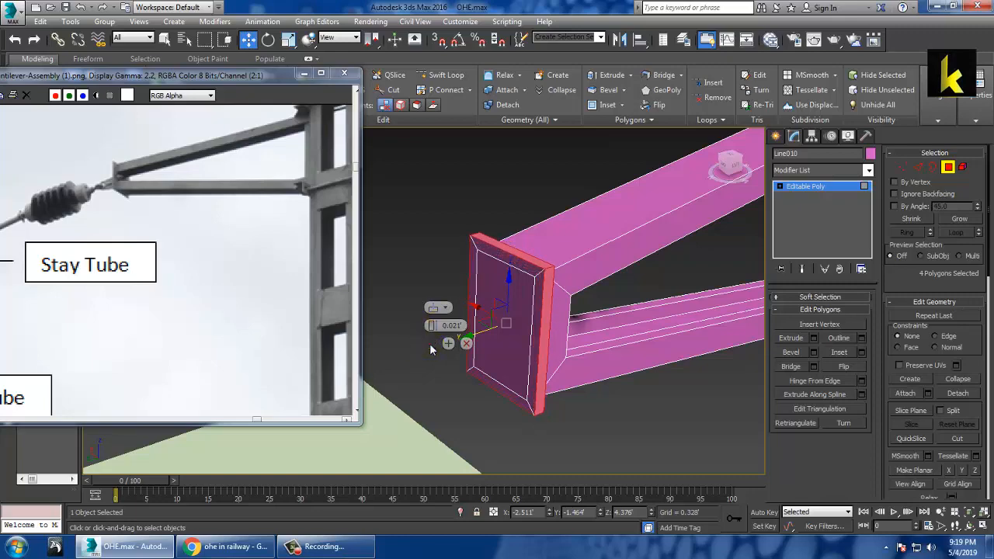
click(430, 344)
click(436, 342)
scroll(440, 342, down, 2)
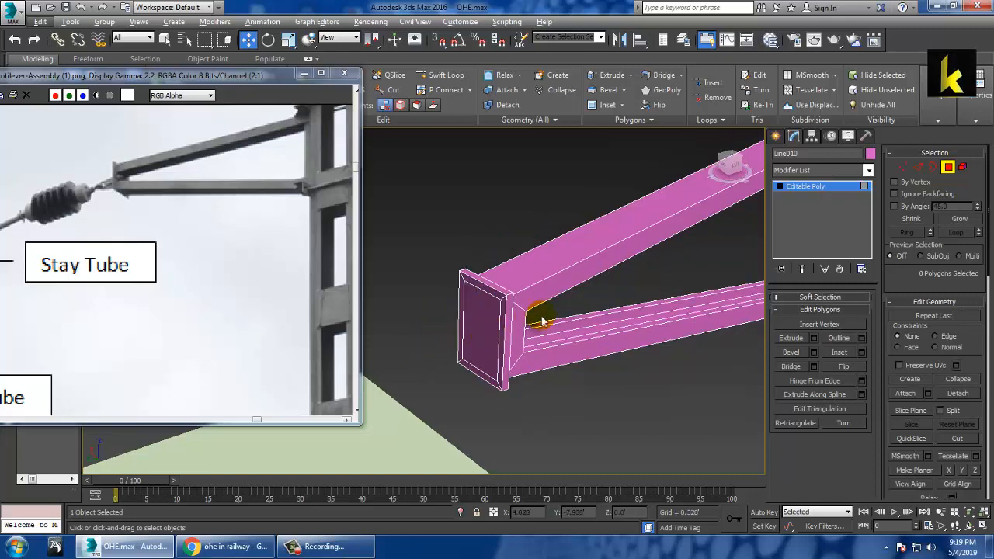
Step: Clone the upper bracket and its mast clamps, without the mast, about 2.44' down the mast as one Copy
alt+middle_drag(627, 321, 595, 314)
middle_drag(218, 317, 240, 289)
scroll(238, 306, down, 1)
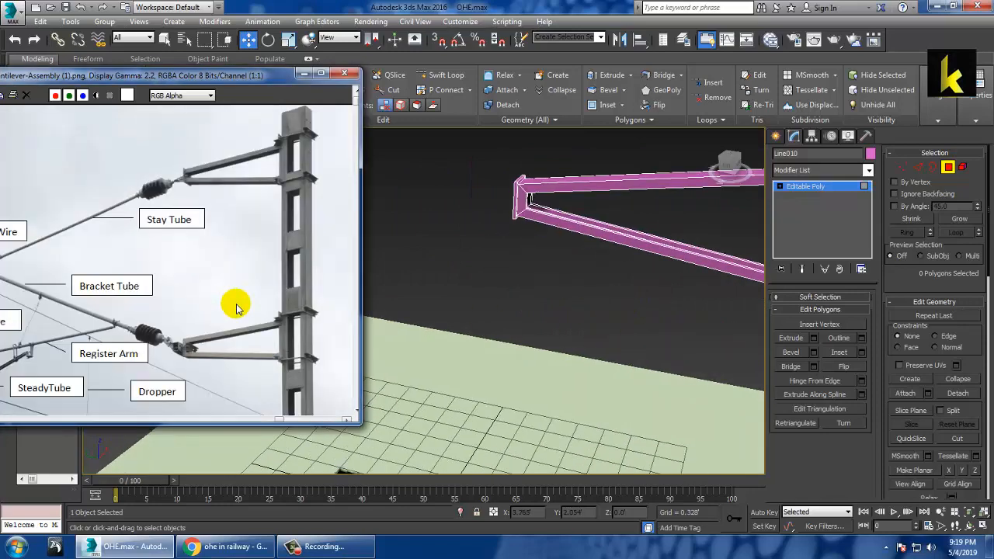
middle_drag(250, 352, 228, 310)
mouse_move(590, 306)
alt+middle_down()
mouse_move(568, 299)
mouse_move(539, 313)
mouse_move(591, 303)
mouse_move(592, 287)
alt+middle_up()
scroll(591, 302, down, 3)
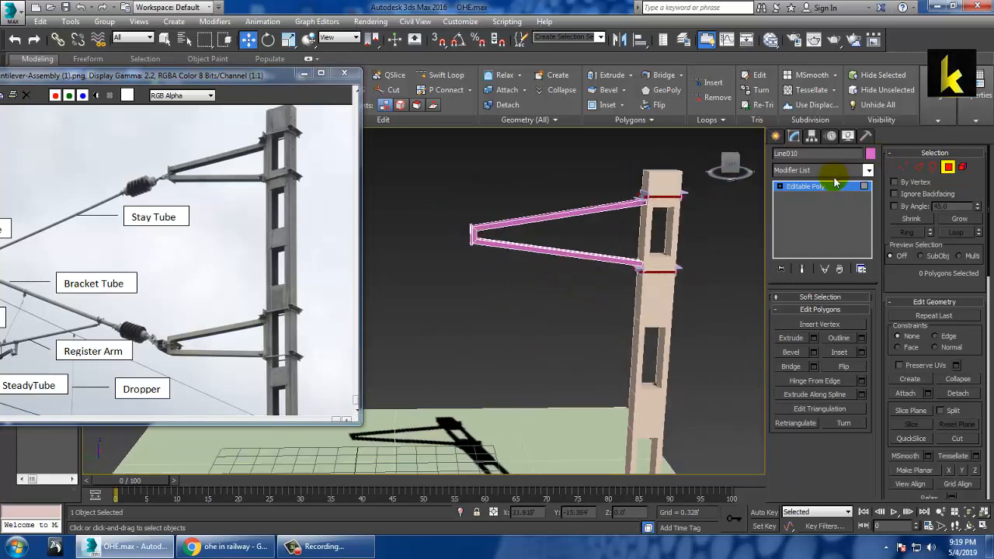
click(835, 183)
alt+middle_drag(637, 225, 583, 260)
drag(598, 235, 604, 243)
alt+click(594, 258)
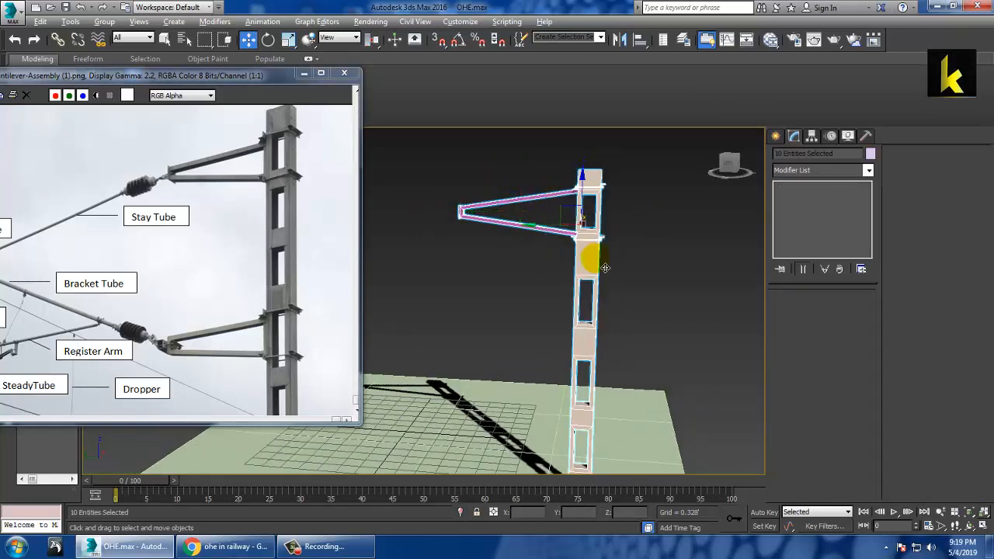
shift+drag(590, 186, 608, 350)
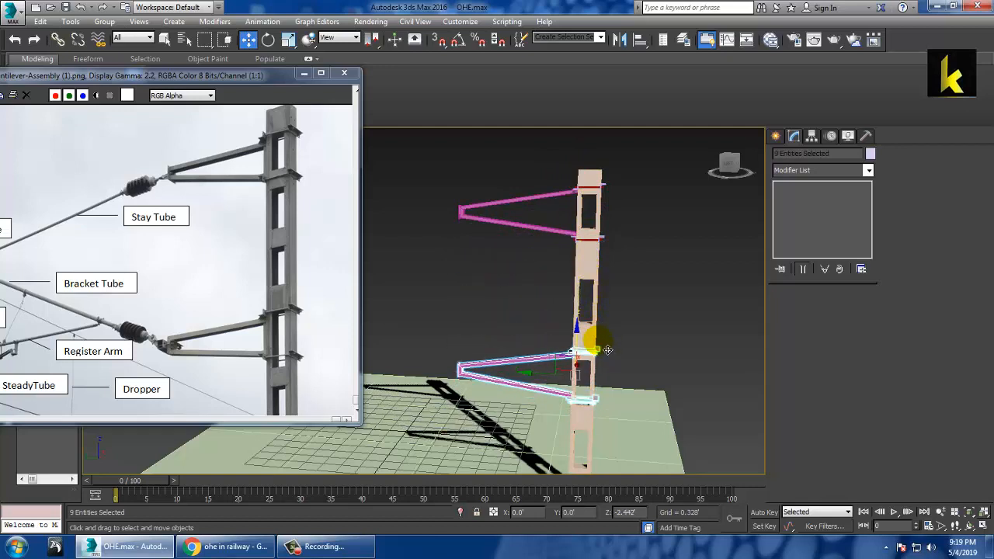
shift+drag(608, 350, 608, 351)
click(505, 326)
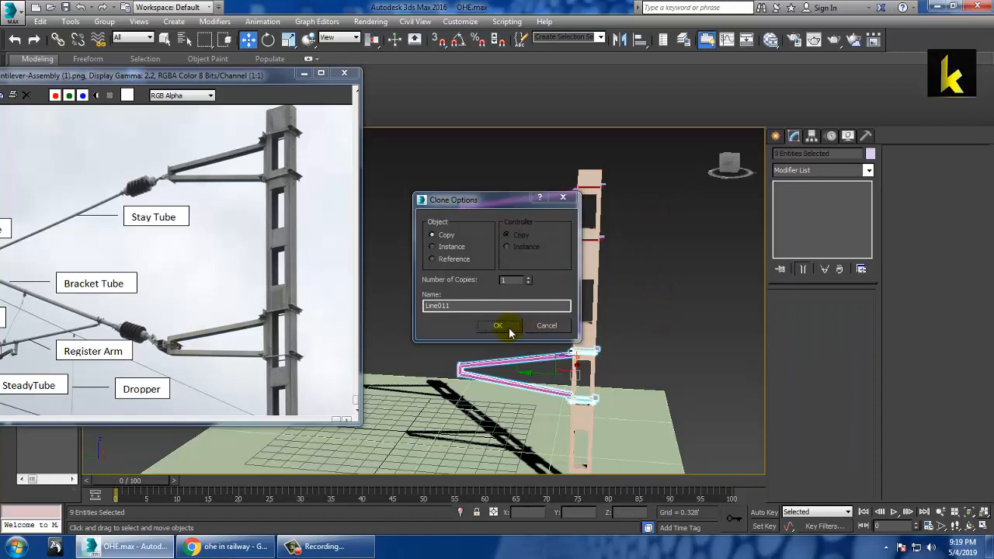
Step: Move the eight vertices at the bottom of the mast opening beside the lower bracket up to its lower clamp
middle_drag(717, 271, 708, 153)
alt+middle_drag(661, 284, 657, 271)
middle_drag(658, 270, 661, 326)
scroll(608, 328, up, 3)
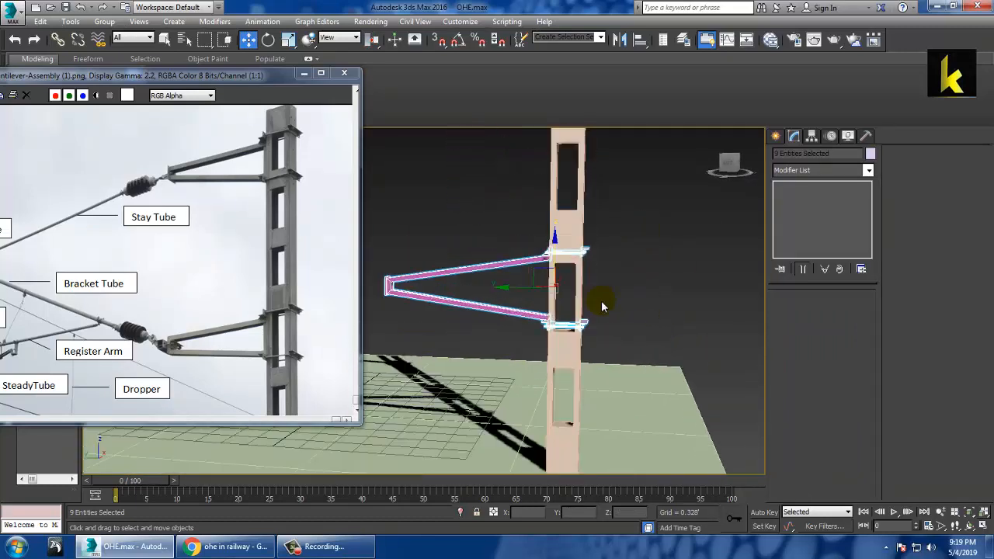
click(575, 358)
scroll(573, 360, up, 2)
key(1)
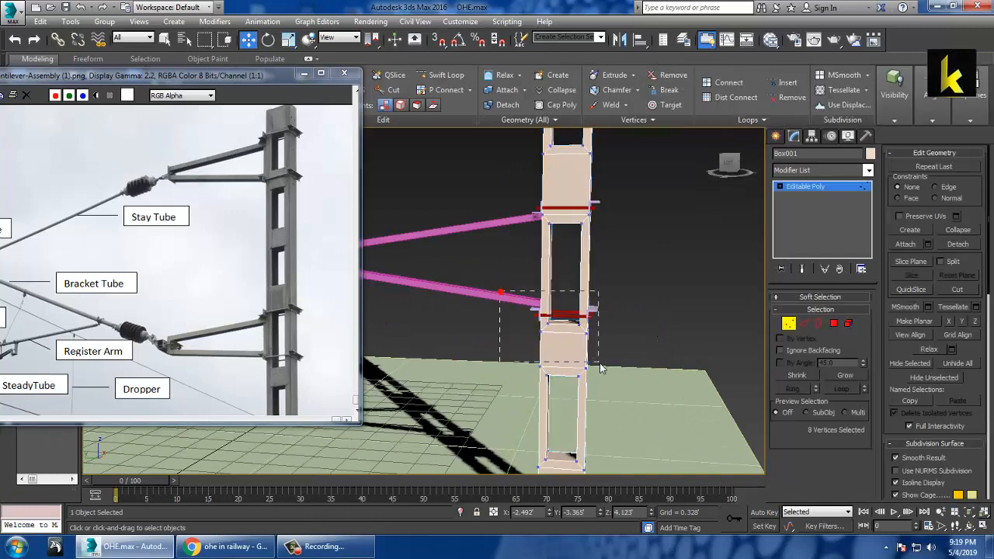
drag(575, 304, 575, 271)
scroll(588, 299, down, 4)
middle_drag(601, 289, 630, 255)
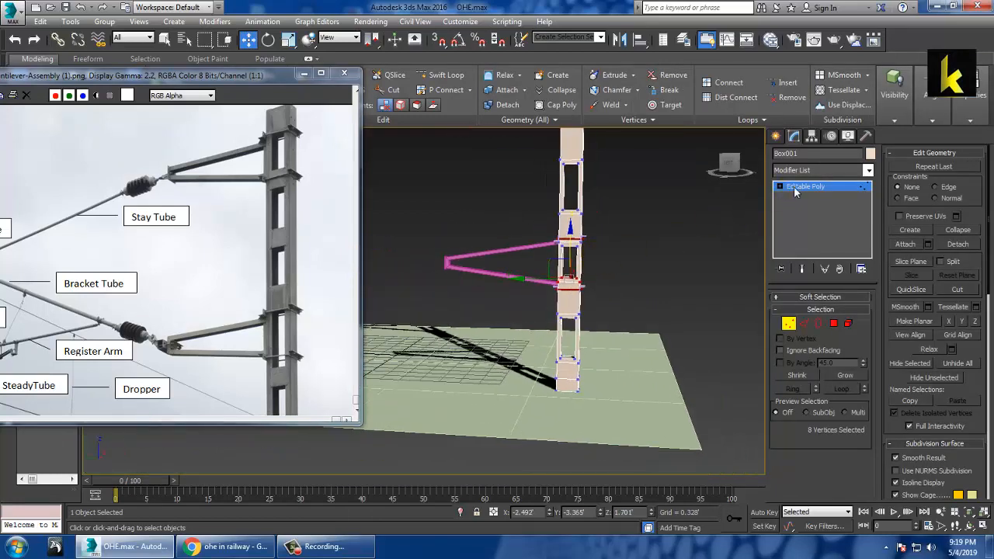
click(795, 192)
Step: Select the mast with both brackets, excluding the ground plane, and raise them about 1.212' along Z
scroll(604, 295, down, 3)
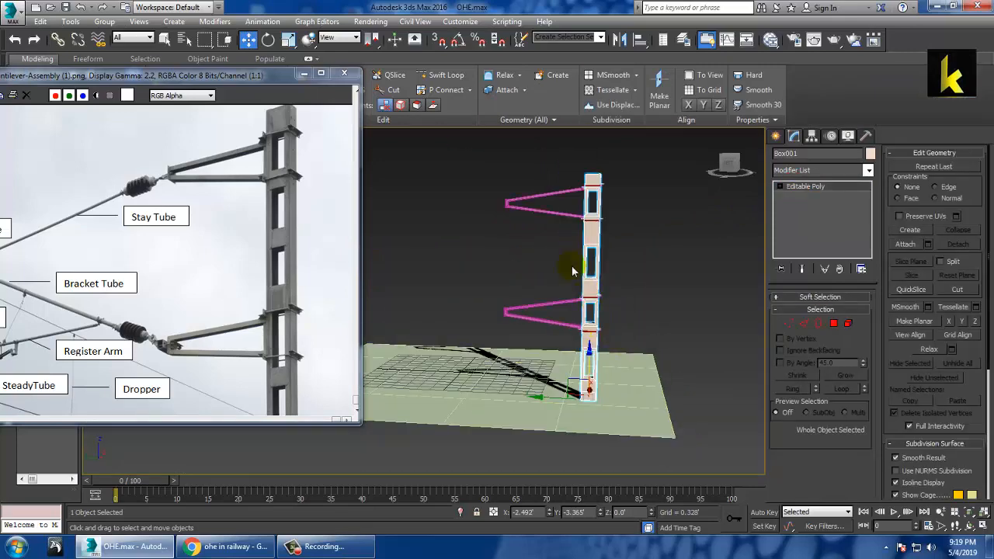
key(ctrl+a)
alt+drag(632, 286, 667, 373)
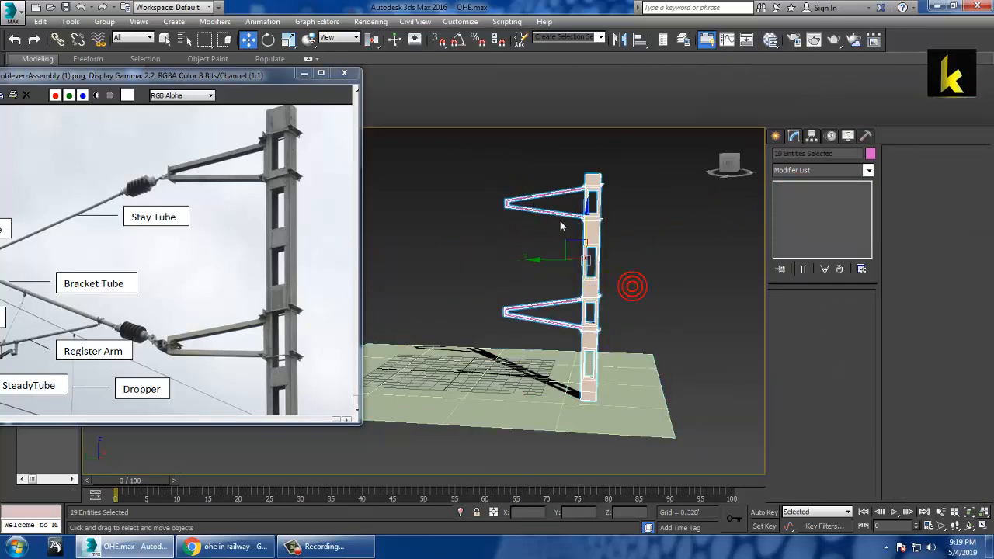
drag(590, 225, 592, 171)
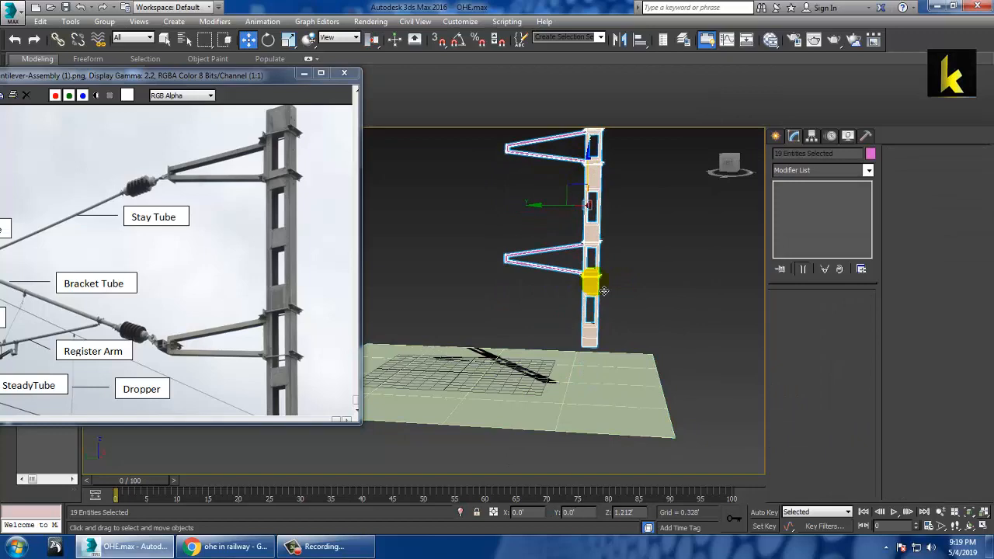
Step: Move the mast's eight bottom vertices down to extend its base to the ground plane
click(602, 343)
key(1)
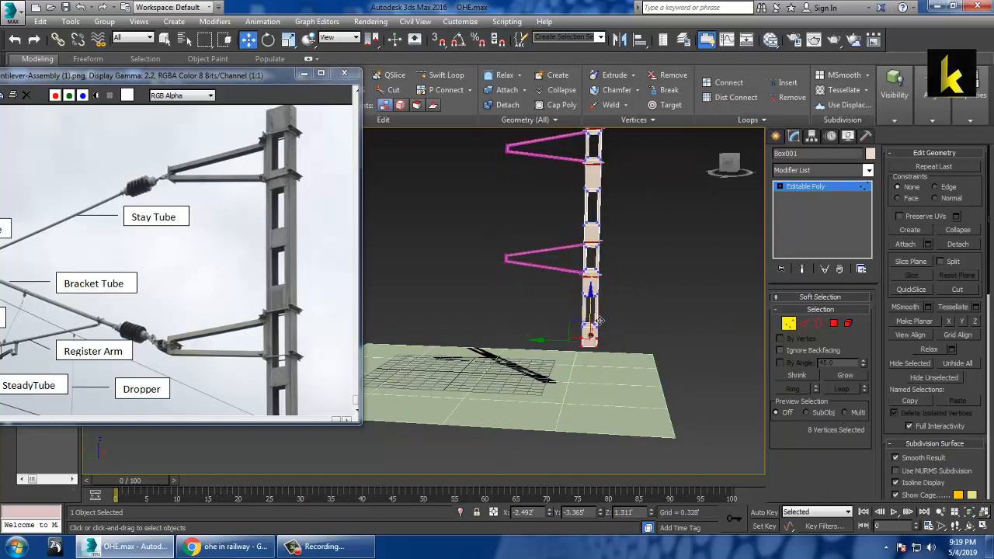
drag(590, 303, 608, 369)
middle_drag(629, 330, 639, 369)
alt+middle_drag(645, 286, 620, 341)
click(808, 189)
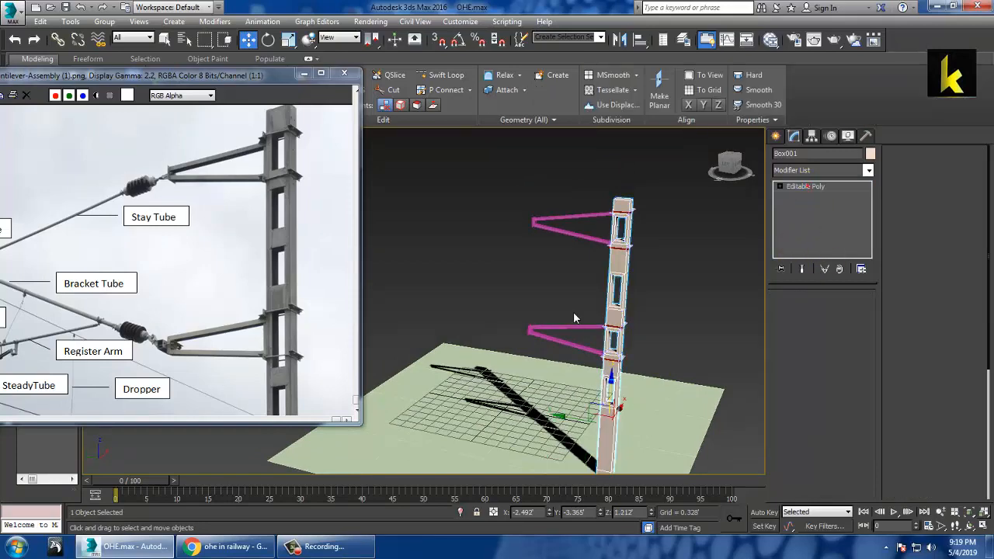
Step: Select all objects, assign them a grey object color and clear the selection
key(ctrl+a)
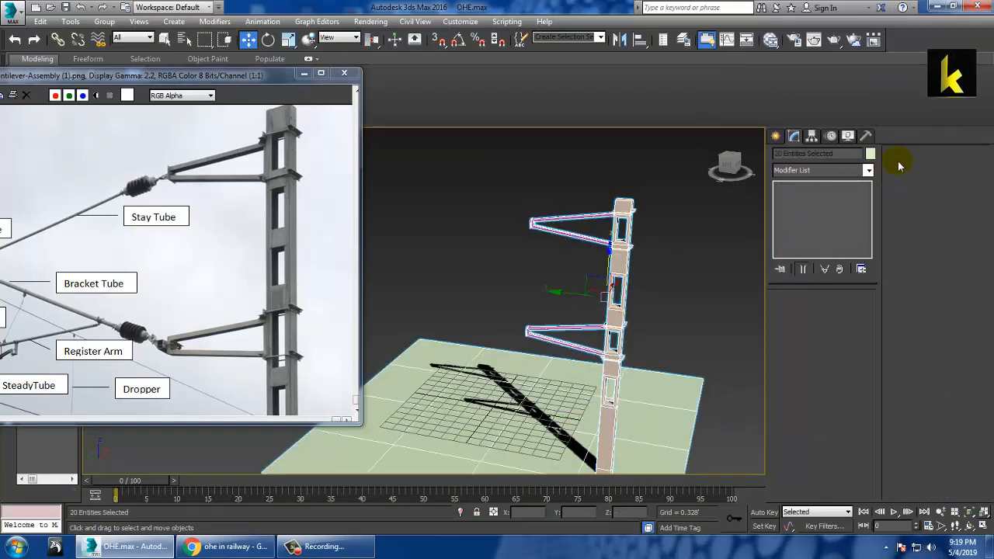
click(870, 154)
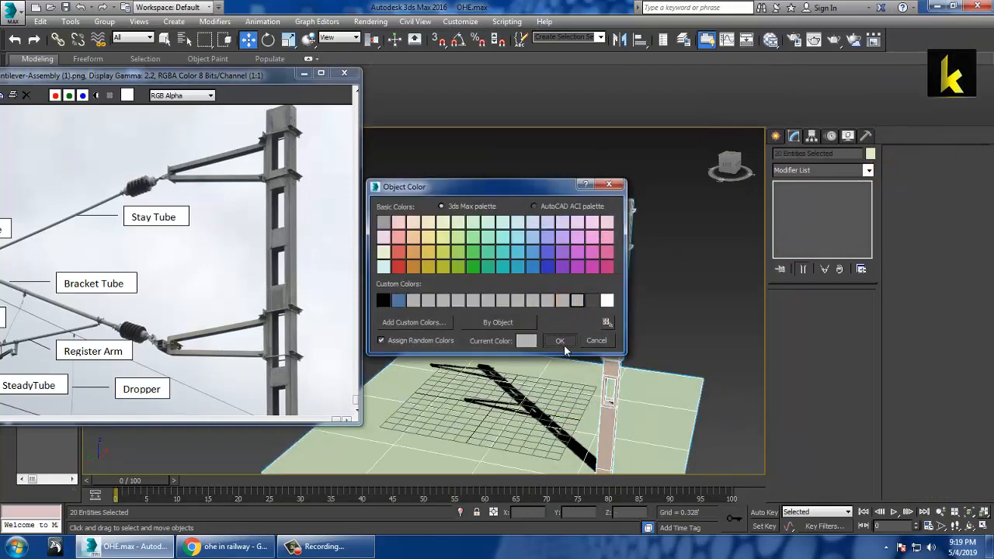
click(559, 340)
click(678, 279)
Step: Compare the upper bracket and its end plate with the stay tube insulator connection in the reference photo
scroll(616, 288, up, 8)
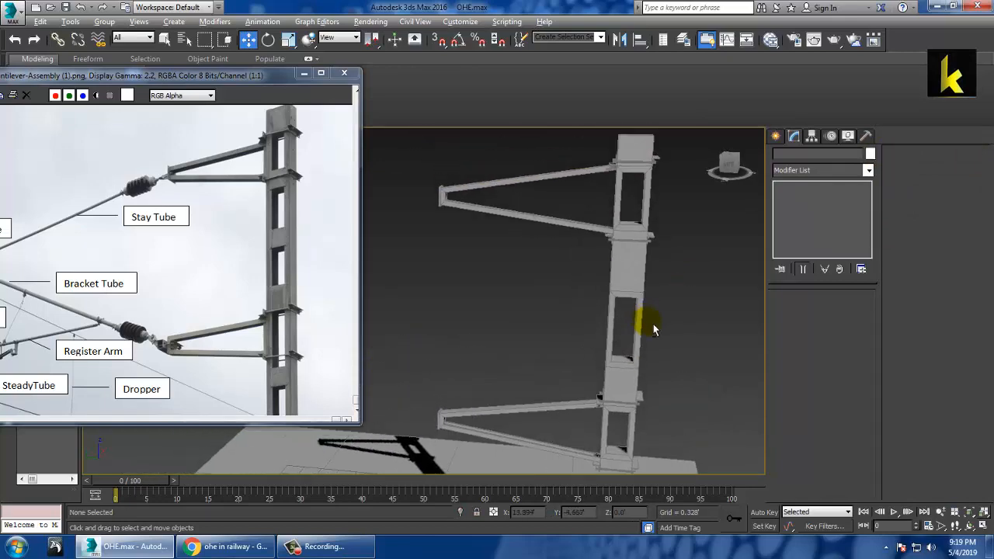
alt+middle_drag(654, 324, 630, 322)
scroll(632, 260, up, 5)
middle_drag(634, 255, 644, 306)
scroll(659, 317, down, 5)
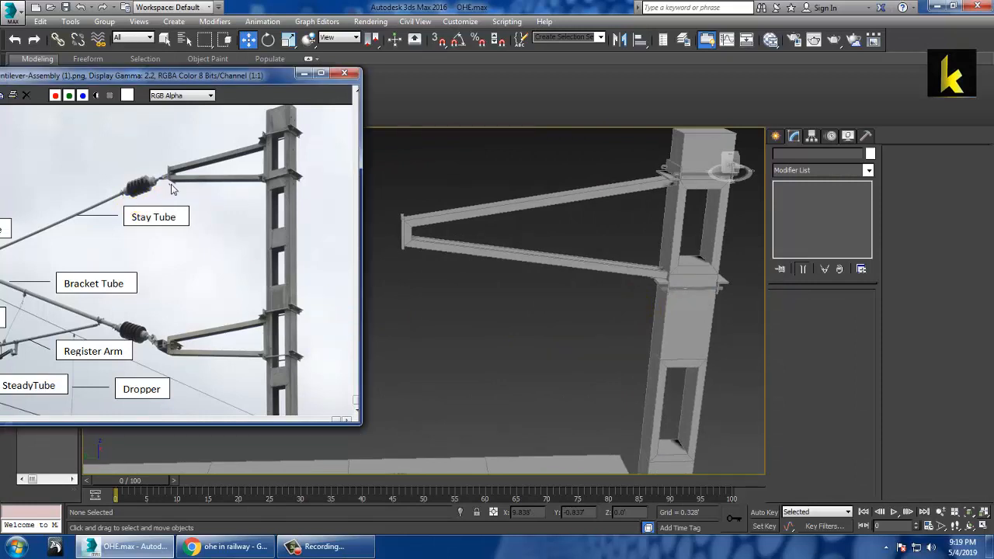
scroll(172, 189, up, 2)
scroll(172, 191, down, 1)
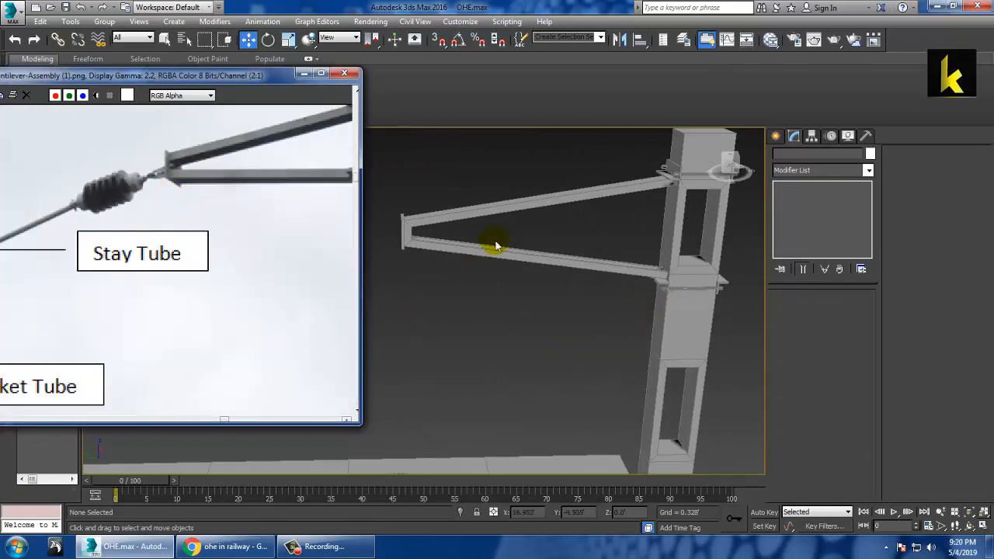
middle_drag(432, 221, 488, 220)
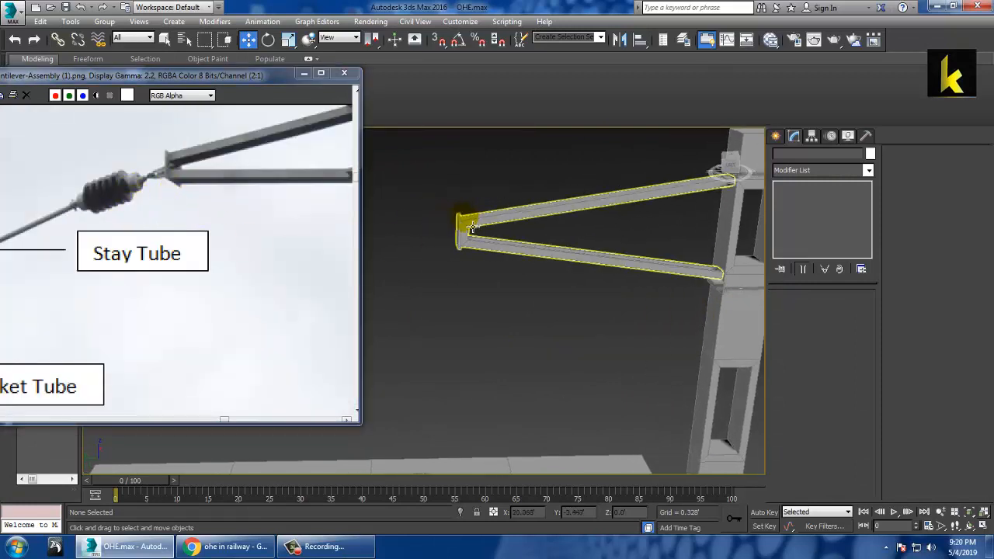
Step: Compare the mast and its brackets in the side view with the full cantilever layout and stay tube insulator in the reference photo
key(alt+w)
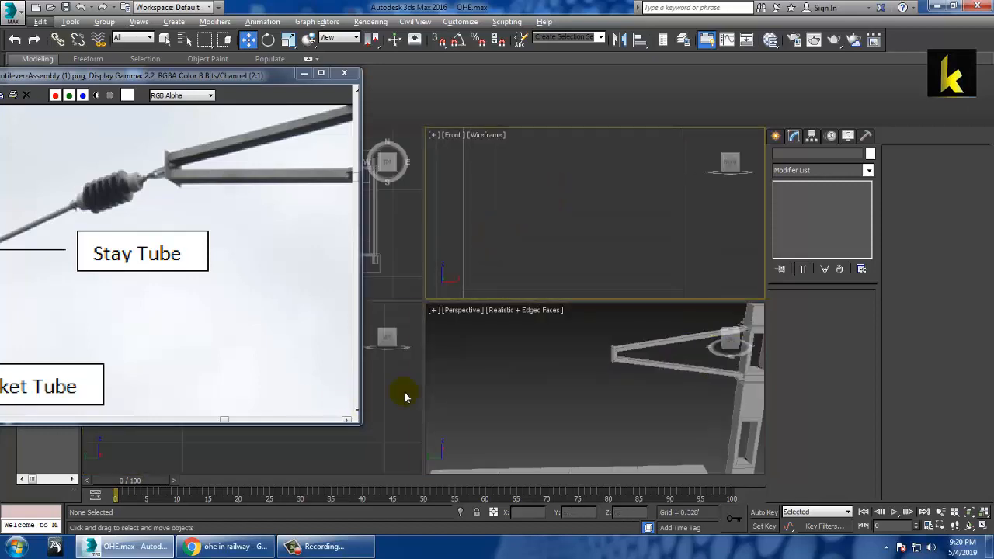
scroll(471, 378, down, 5)
click(392, 414)
key(alt+w)
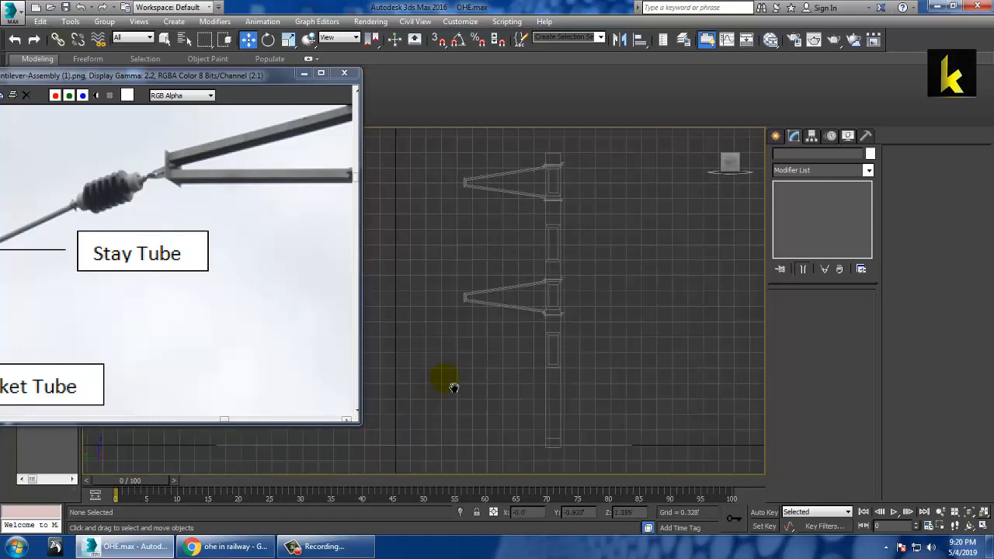
scroll(153, 317, down, 2)
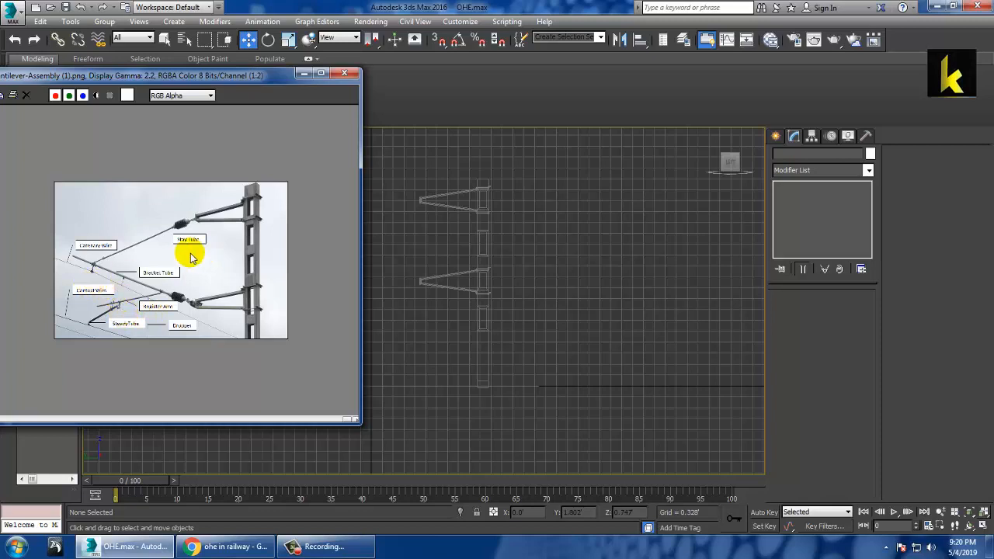
scroll(101, 268, up, 1)
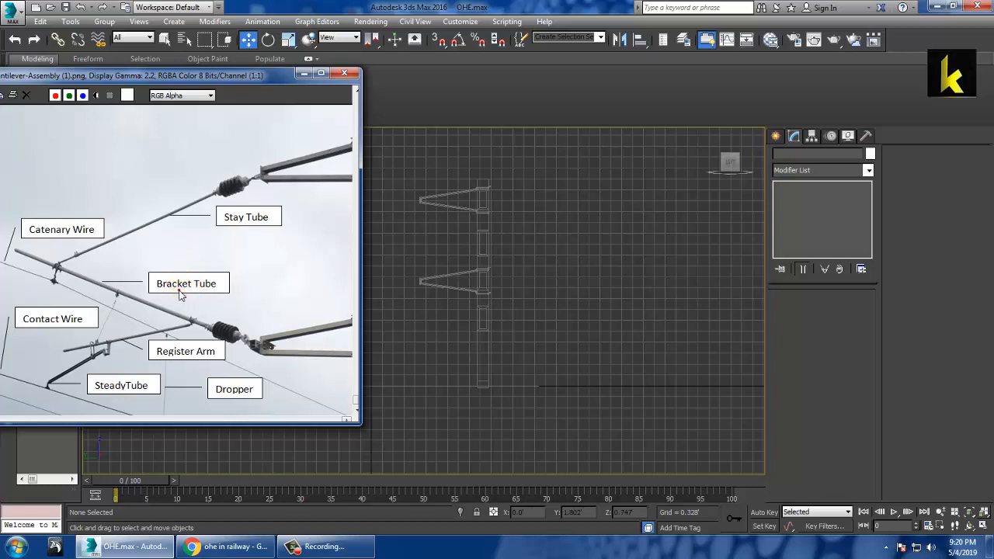
scroll(193, 272, right, 3)
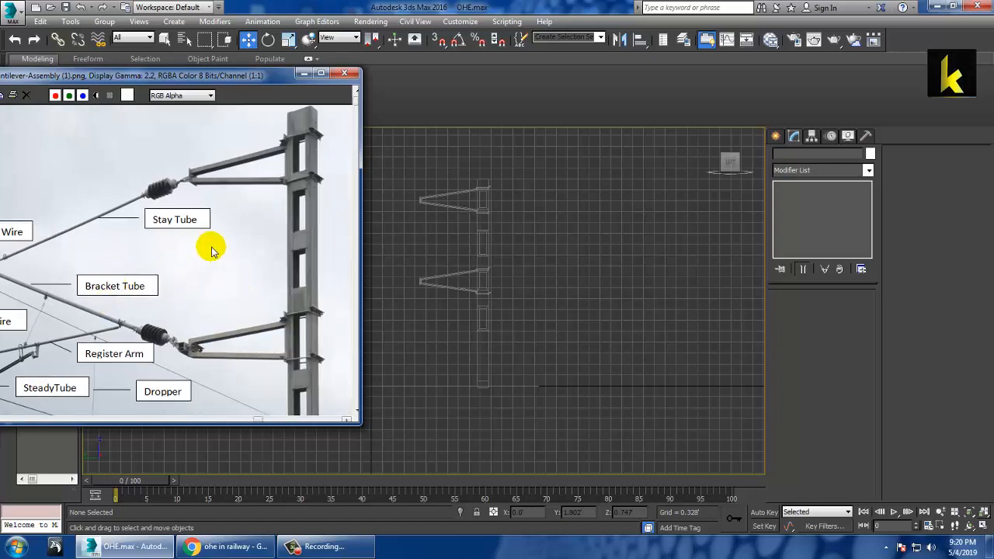
scroll(225, 238, up, 1)
middle_drag(501, 265, 584, 276)
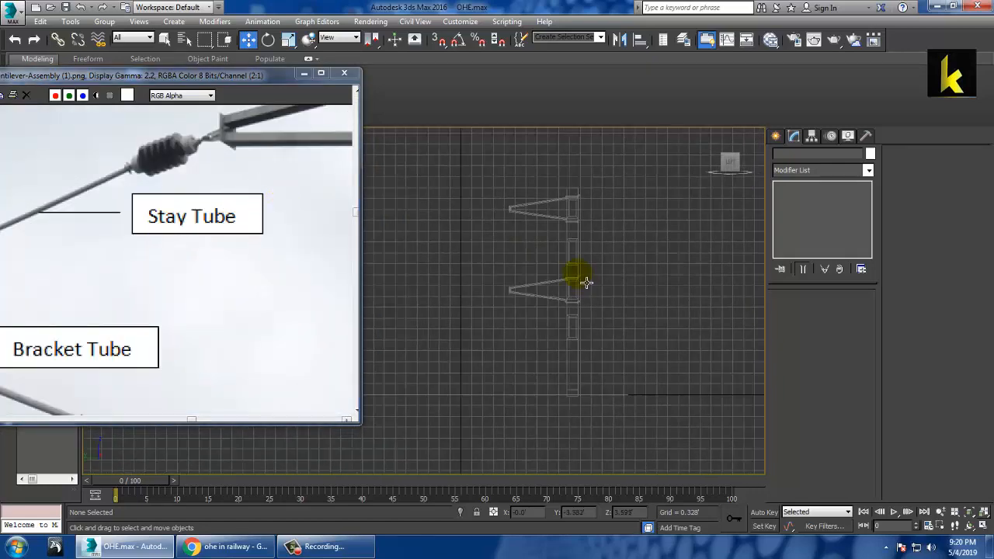
scroll(512, 198, up, 3)
middle_drag(531, 207, 532, 249)
scroll(522, 247, up, 1)
scroll(522, 251, up, 3)
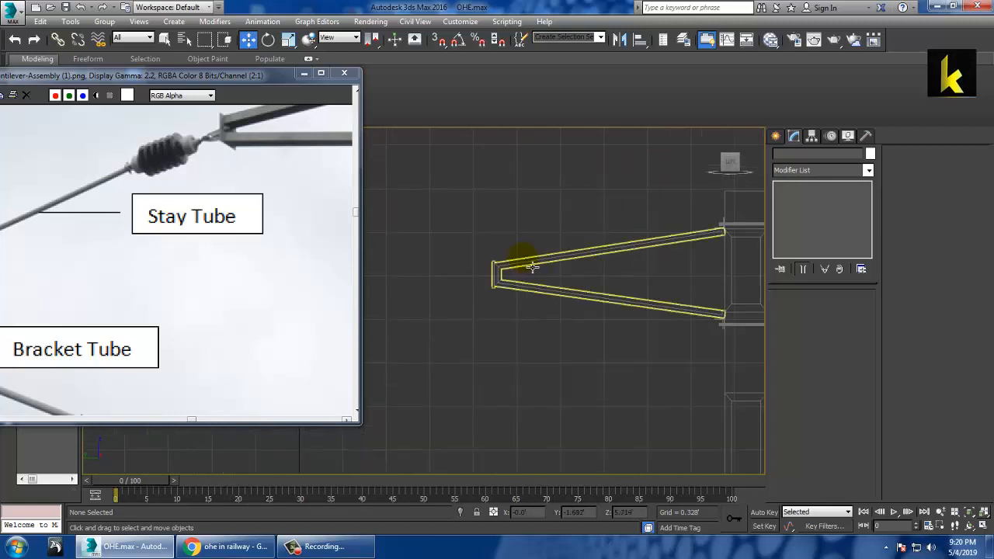
click(775, 137)
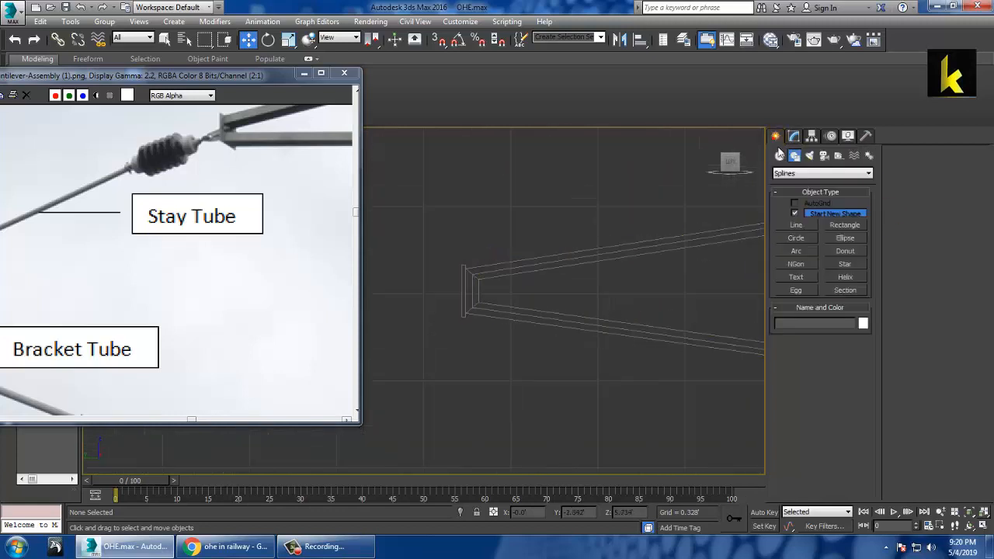
click(796, 225)
middle_drag(492, 275, 566, 294)
scroll(565, 293, up, 1)
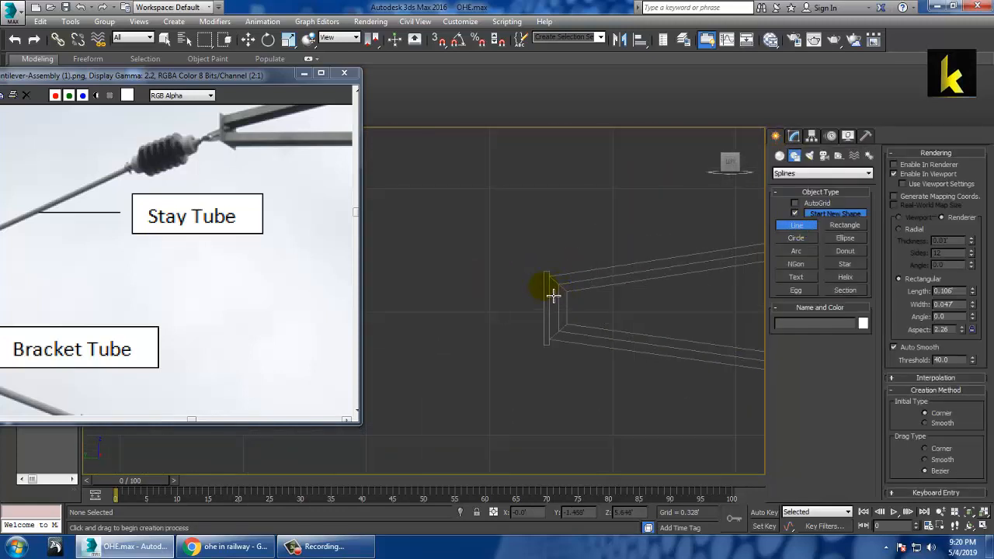
click(545, 288)
right_click(513, 304)
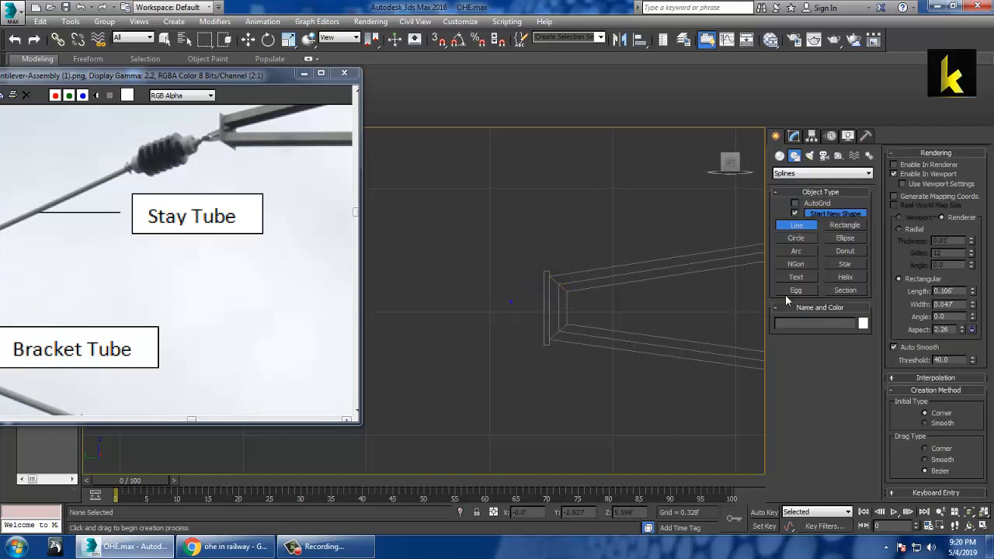
click(793, 135)
Step: Draw a three-point V-shaped line against the upper bracket's end plate, pointing away from the mast, with the lower leg about 0.114' long
click(619, 267)
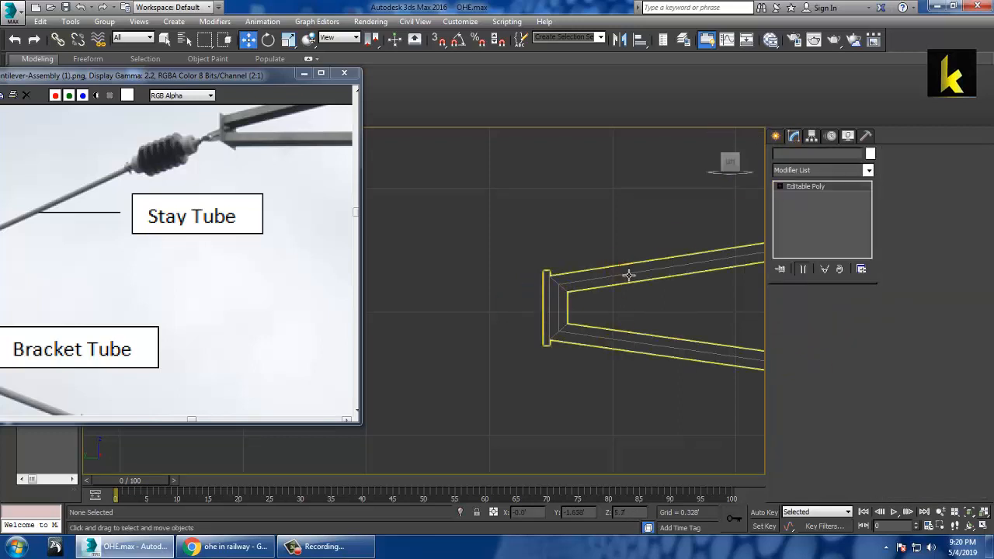
click(776, 136)
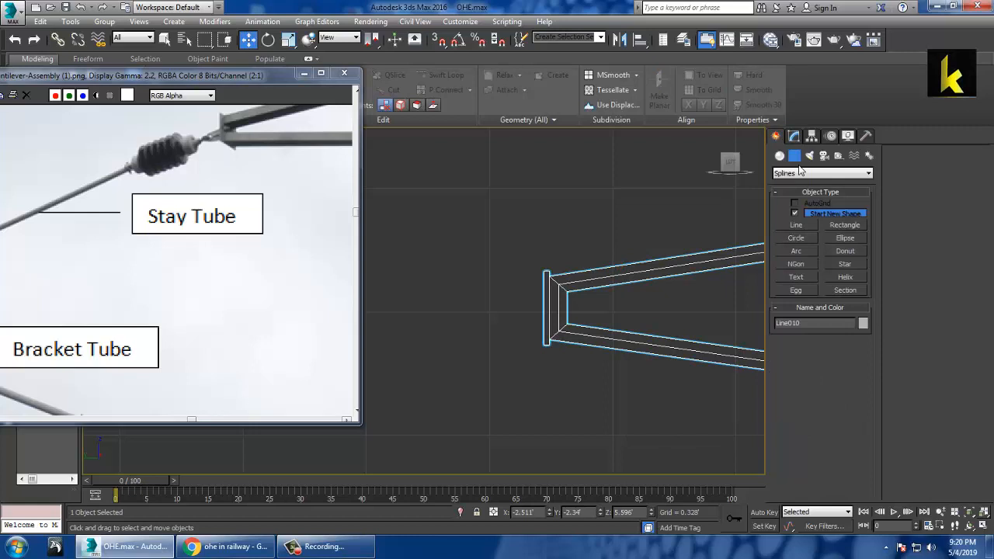
click(796, 227)
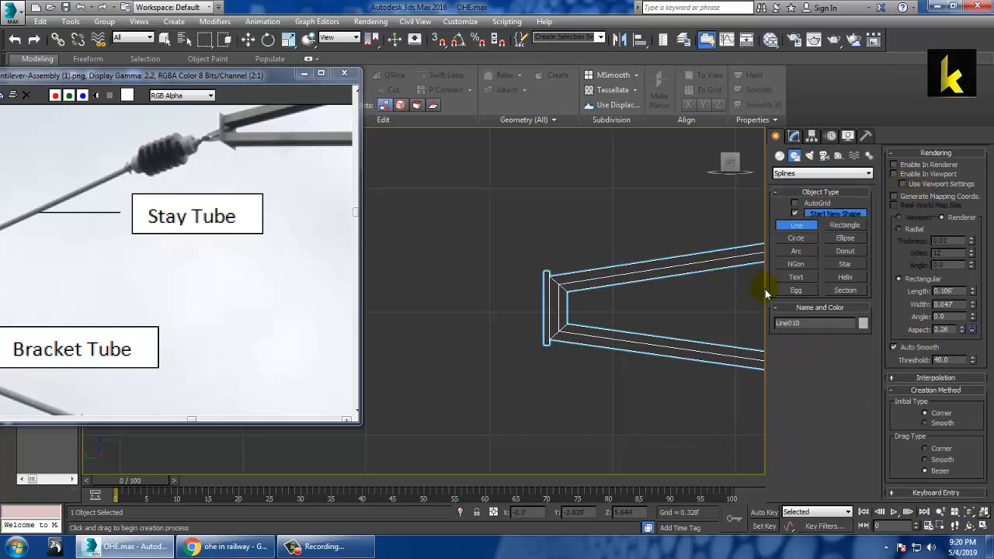
click(543, 284)
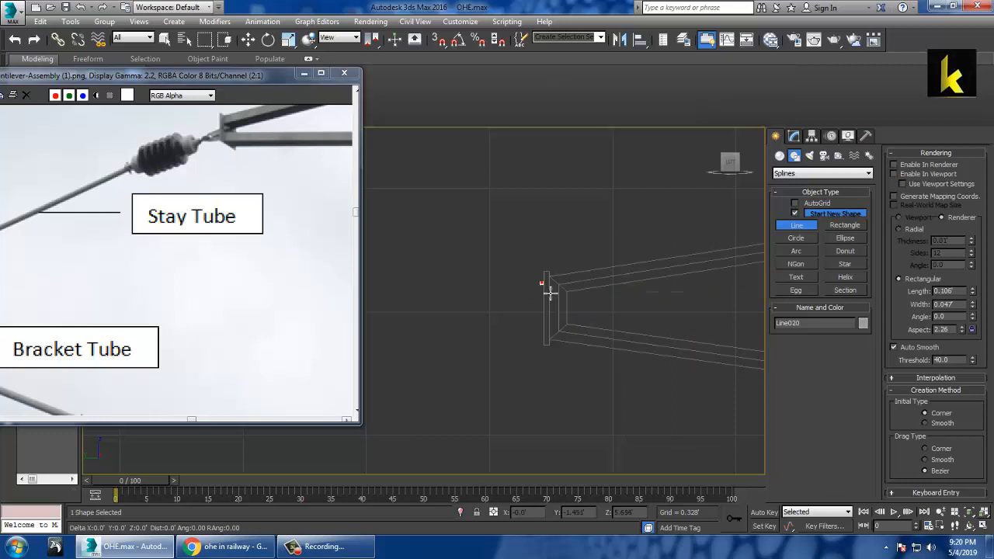
click(509, 307)
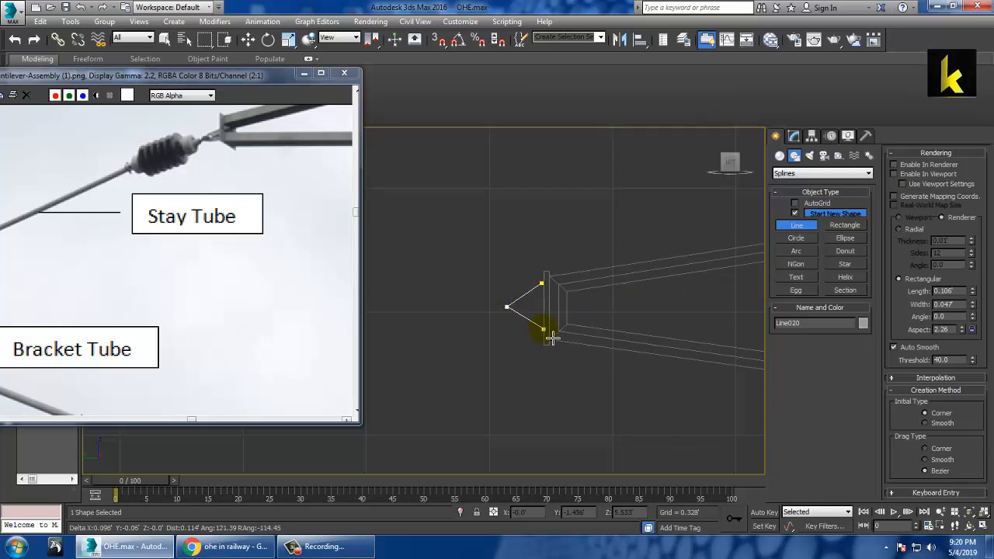
click(546, 332)
key(w)
Step: Show the V-shaped line in the viewport as a rectangular bar, 0.052' long and 0.013' wide, and move it 0.028' into the end plate
click(793, 137)
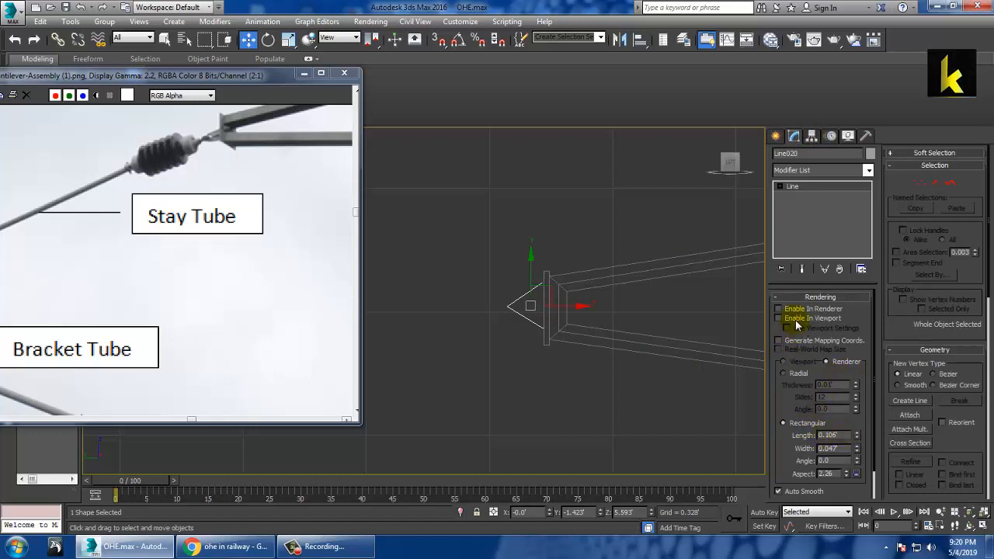
click(779, 318)
drag(857, 436, 872, 497)
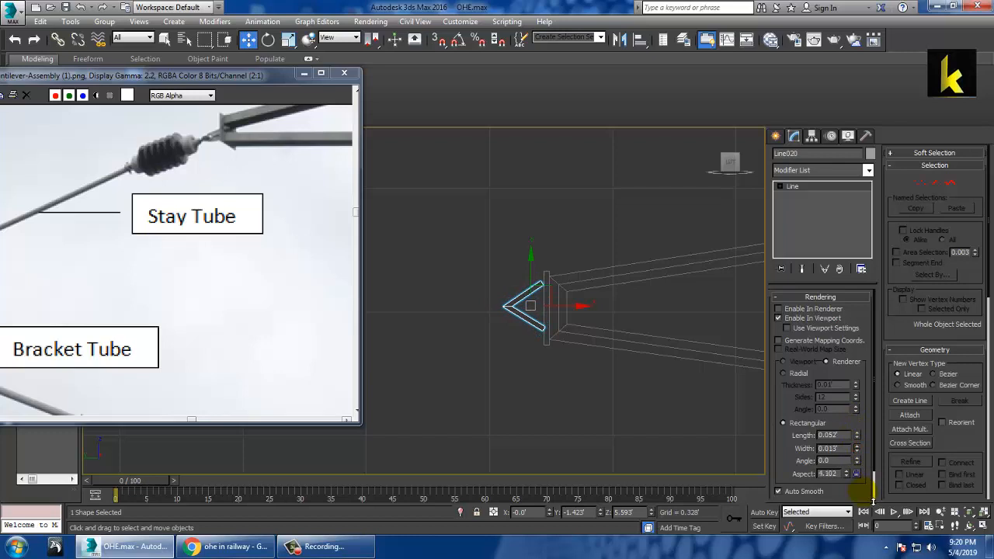
drag(577, 315, 588, 317)
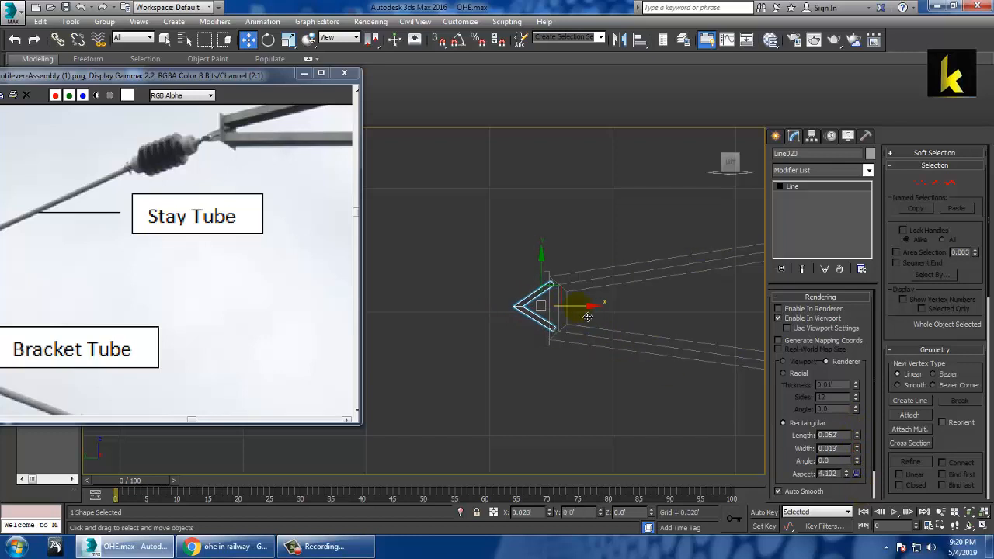
Step: Move the V-shaped bar along world X to about -2.51', centring it on the upper bracket's end plate
key(alt+w)
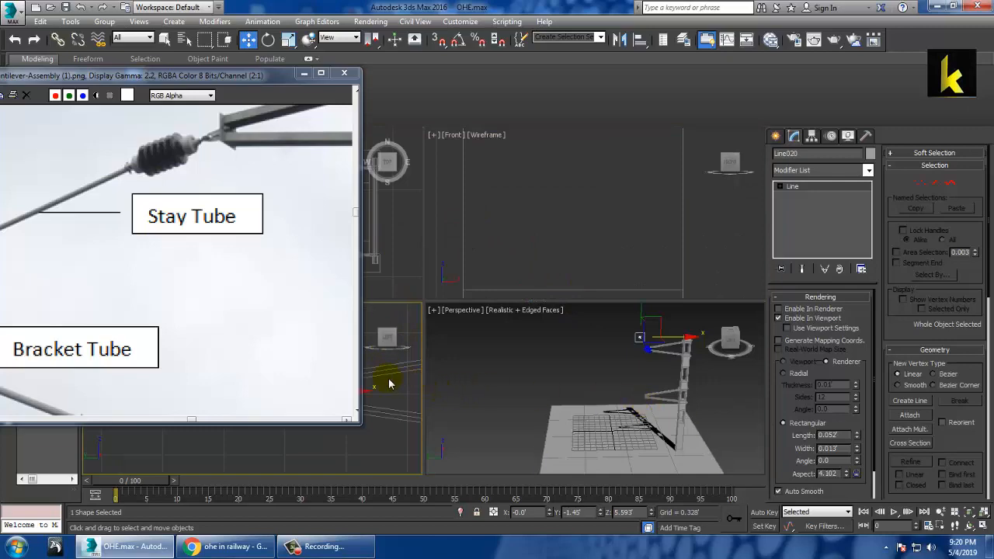
scroll(528, 381, up, 4)
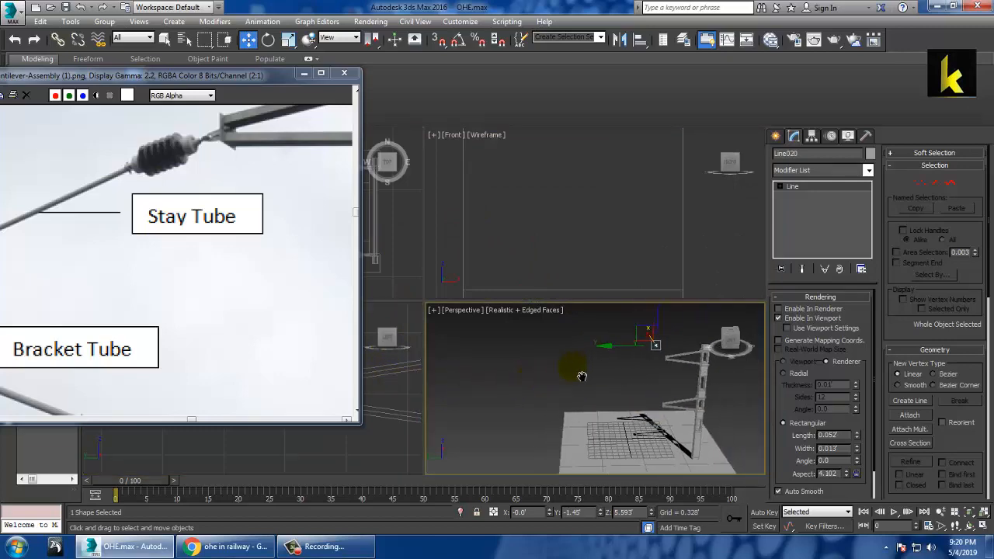
key(alt+w)
alt+middle_drag(567, 289, 578, 272)
drag(532, 208, 596, 248)
key(z)
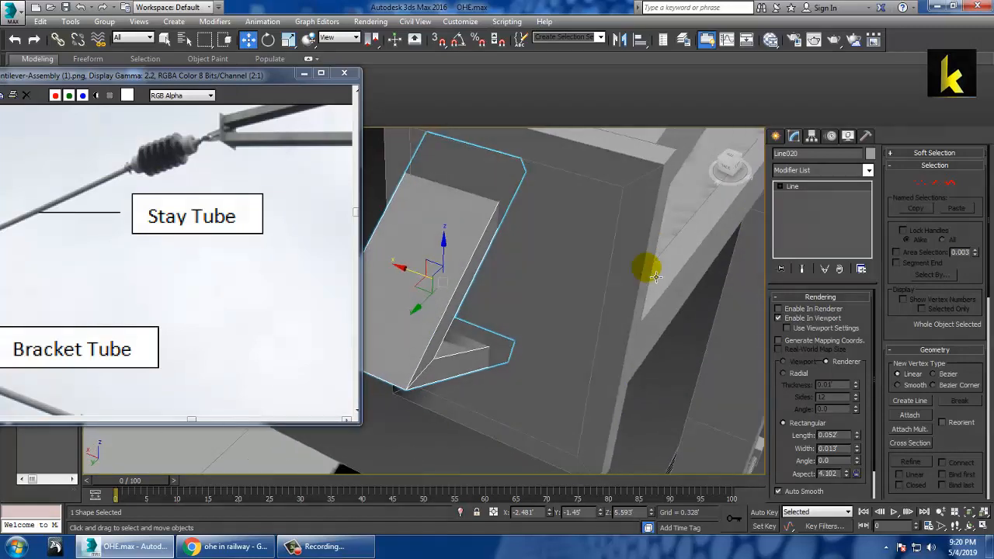
scroll(648, 269, down, 2)
alt+middle_drag(648, 269, 573, 320)
drag(465, 278, 507, 286)
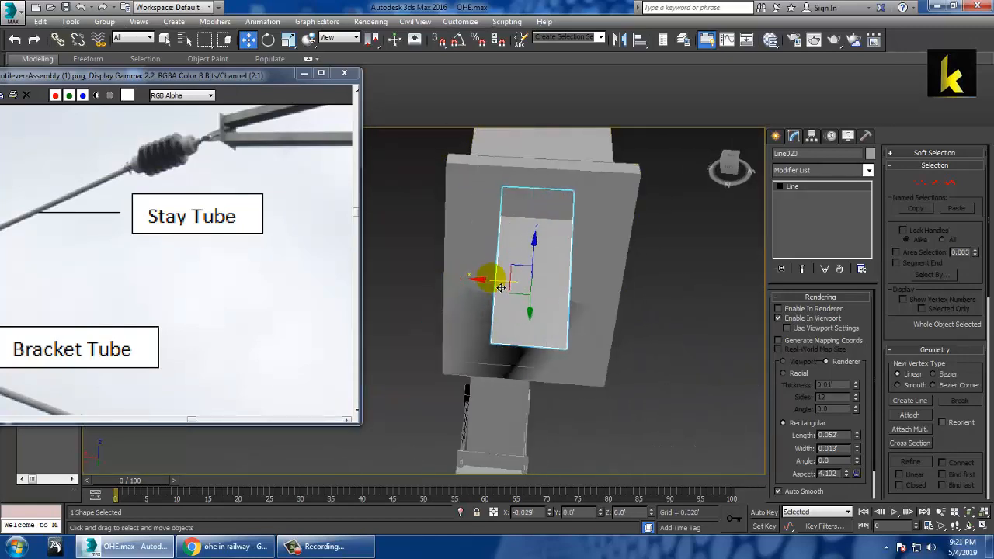
Step: Reduce the V-shaped bar's rectangular section length to 0.02' and check how it meets the end plate
drag(858, 437, 873, 483)
alt+middle_drag(651, 349, 653, 310)
scroll(604, 316, down, 5)
scroll(641, 307, up, 5)
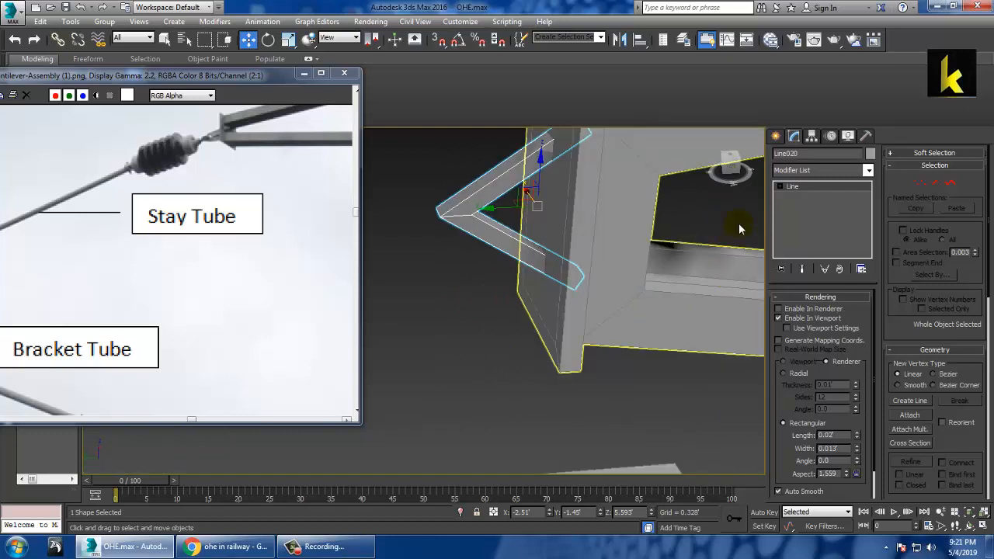
Step: Create a Hose extended primitive about 2.4' high on the ground plane as the stay tube insulator
click(775, 137)
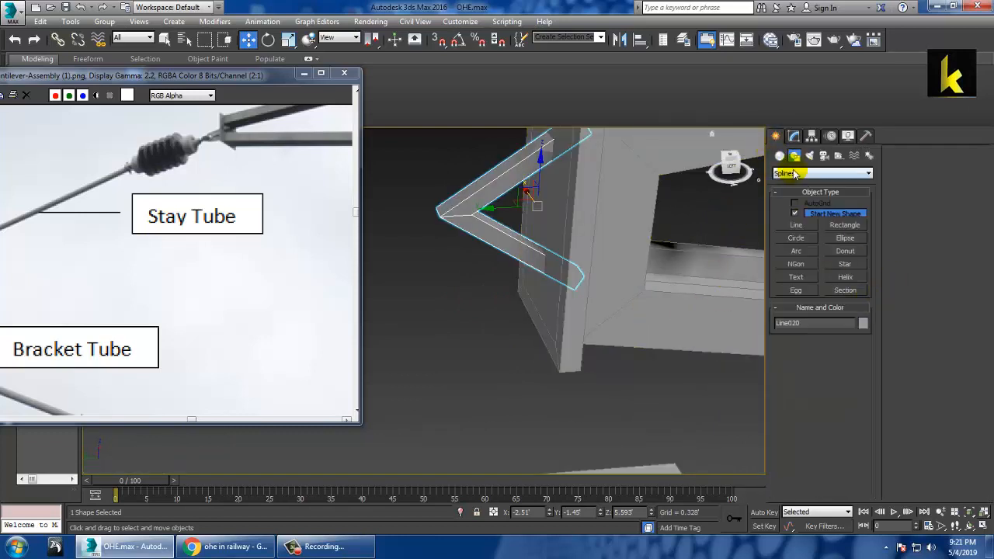
click(781, 156)
click(820, 173)
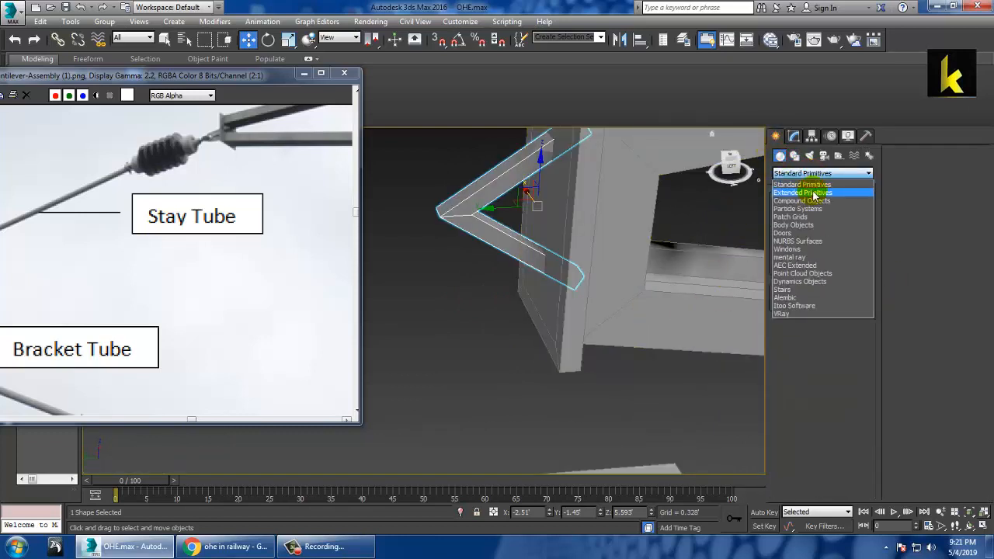
click(812, 193)
click(848, 281)
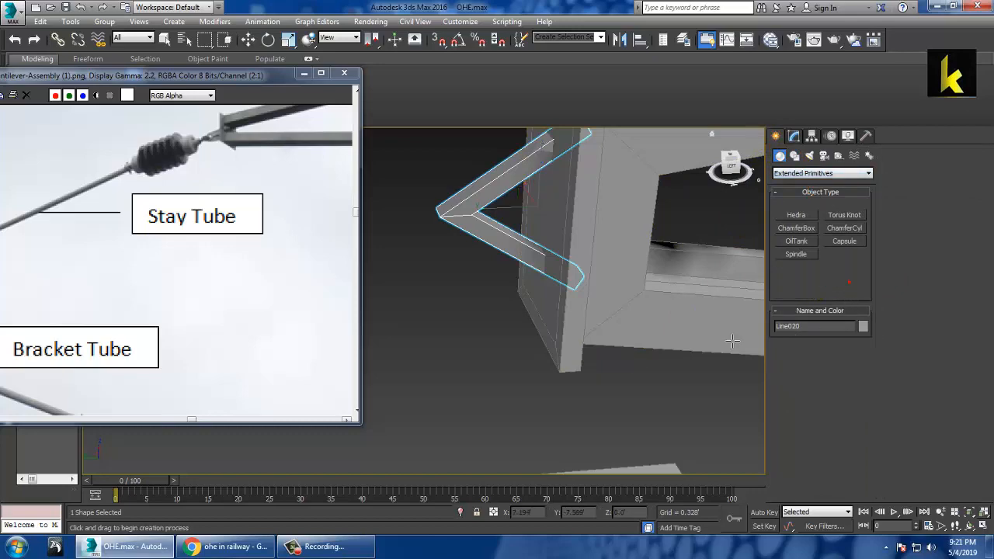
scroll(608, 300, down, 8)
drag(503, 378, 522, 399)
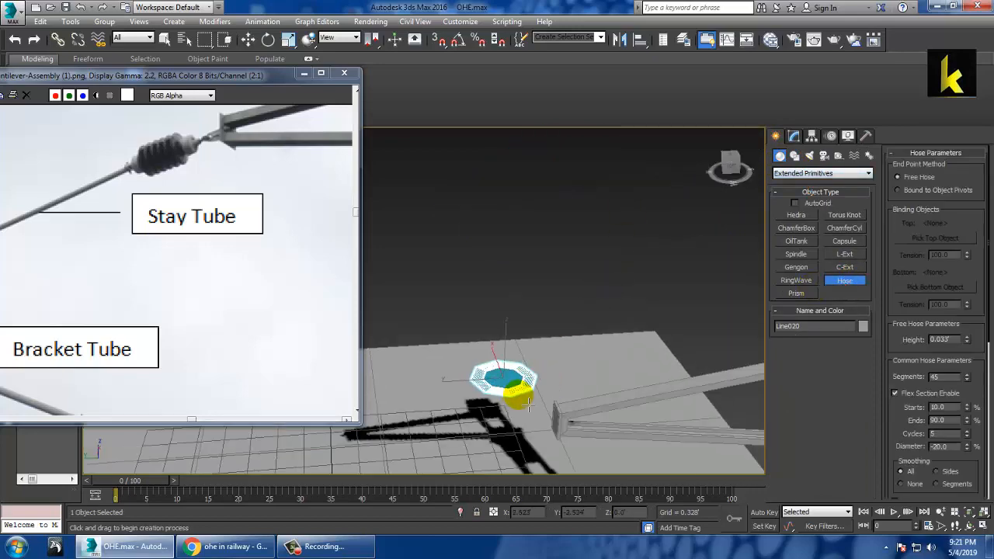
click(522, 225)
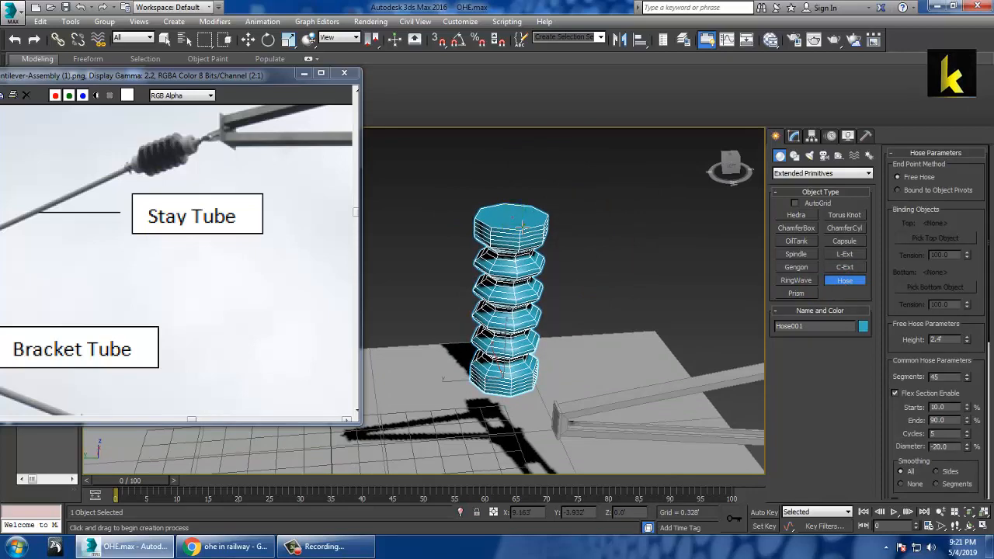
Step: Widen the round hose to a diameter of 1.604', keeping its flex diameter at -20%
click(793, 136)
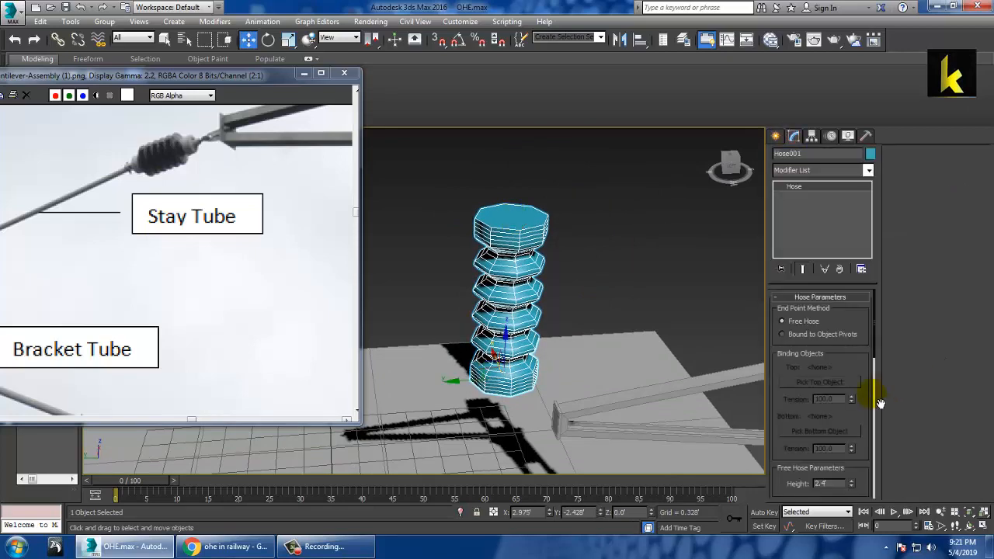
drag(880, 403, 877, 269)
drag(852, 410, 861, 459)
right_click(865, 449)
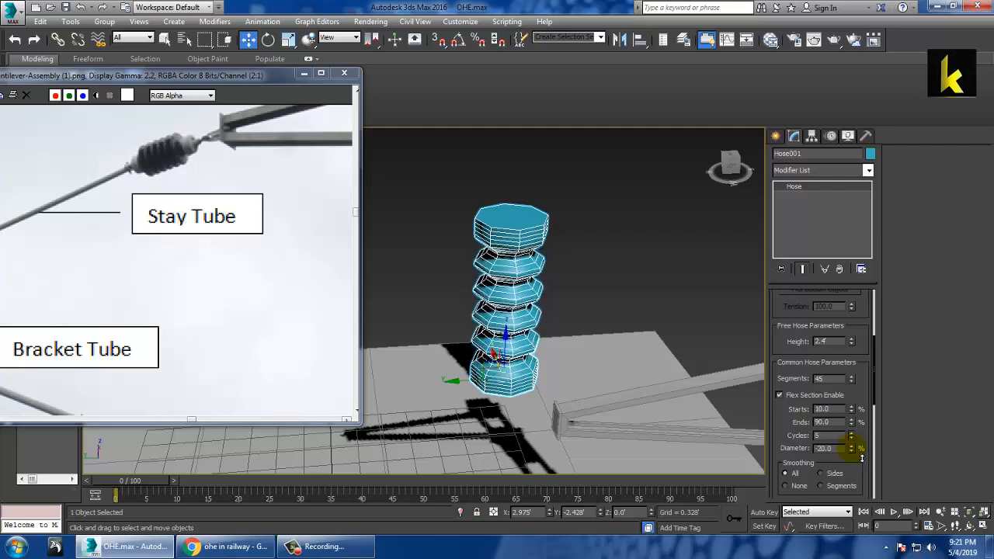
drag(805, 437, 811, 293)
drag(854, 426, 852, 306)
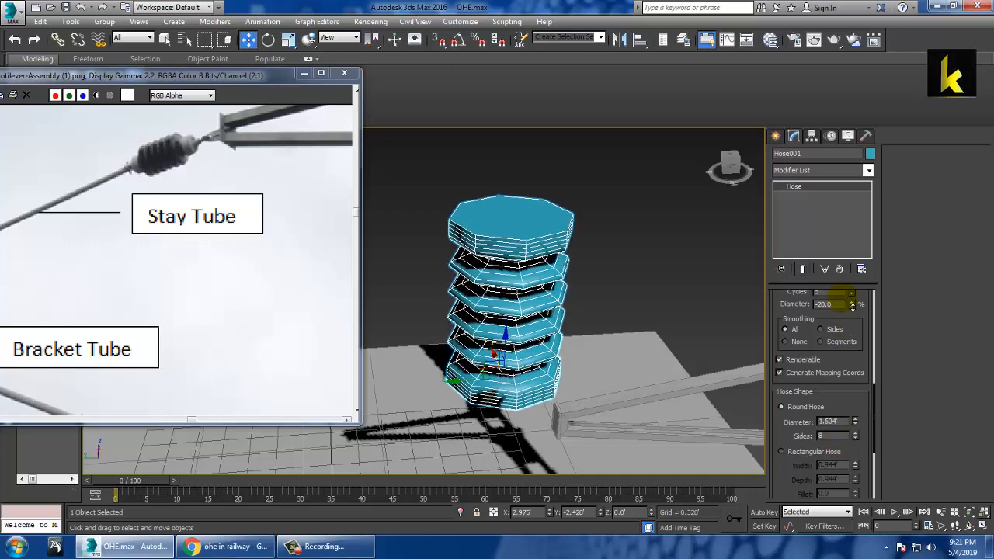
drag(787, 492, 815, 267)
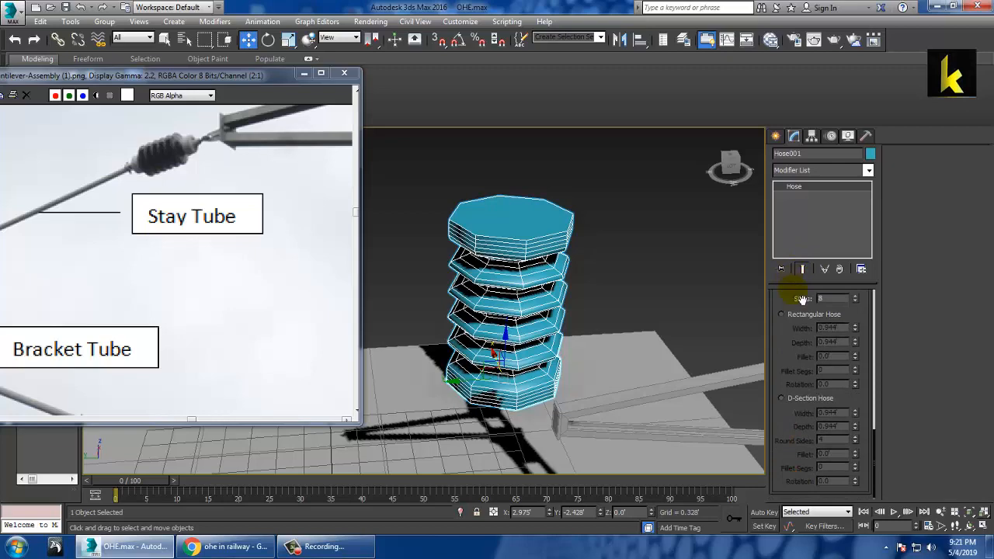
Step: Scale the hose to about 62% of its height along Z, and shrink it uniformly to about 24%
key(r)
drag(515, 344, 519, 362)
scroll(553, 341, down, 4)
mouse_move(553, 341)
alt+middle_down()
mouse_move(509, 337)
mouse_move(546, 329)
alt+middle_up()
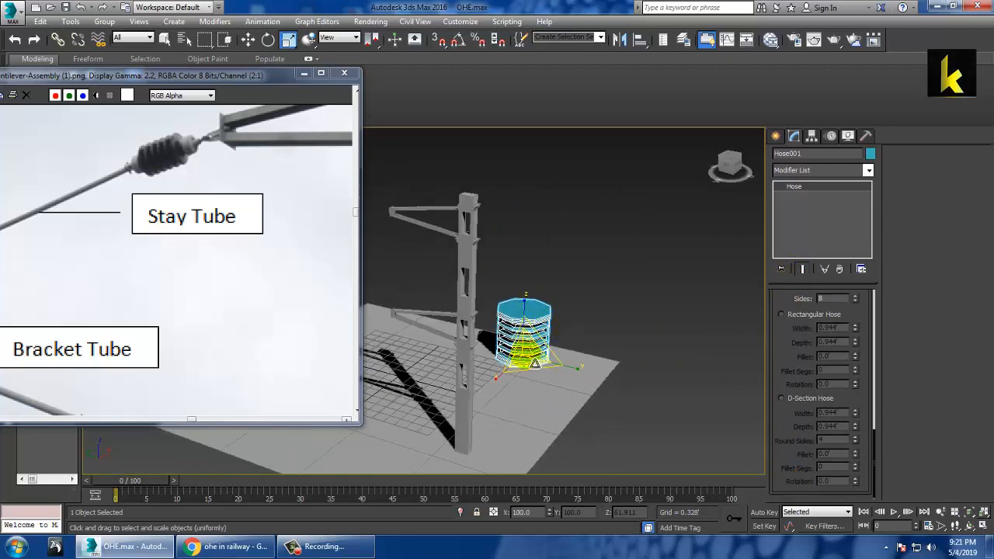
drag(535, 364, 665, 232)
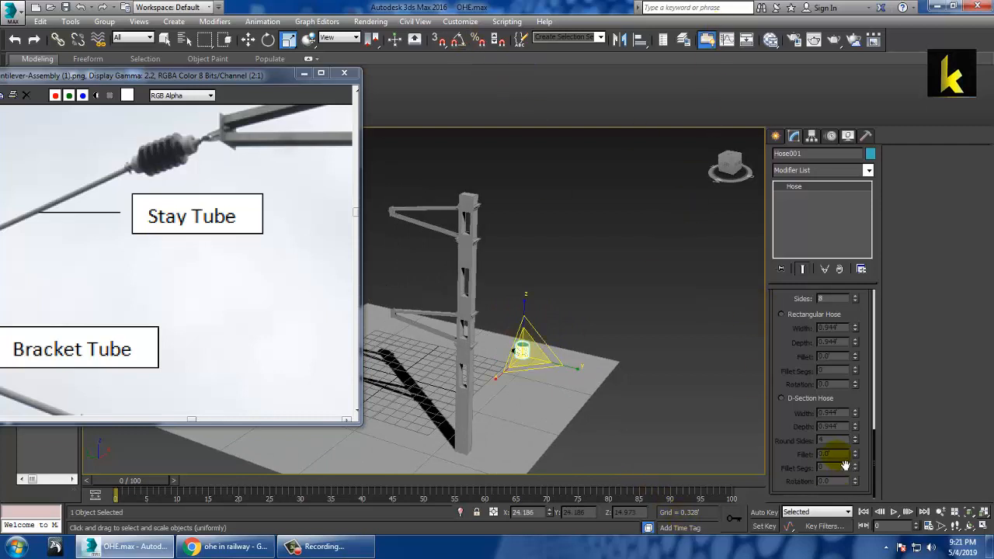
scroll(815, 377, up, 5)
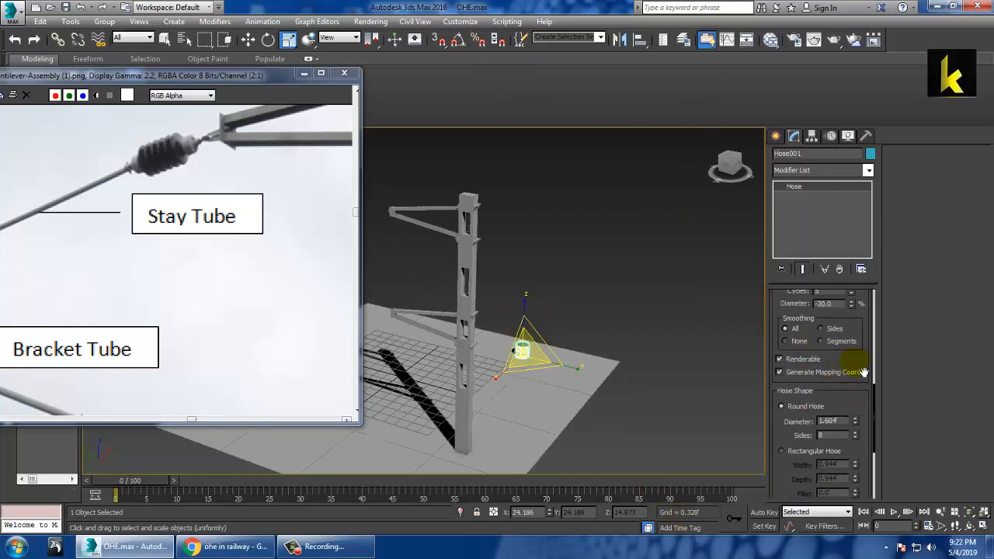
Step: Try ending the hose's flex section at 100% and giving it 6 flex cycles
scroll(858, 367, up, 3)
key(z)
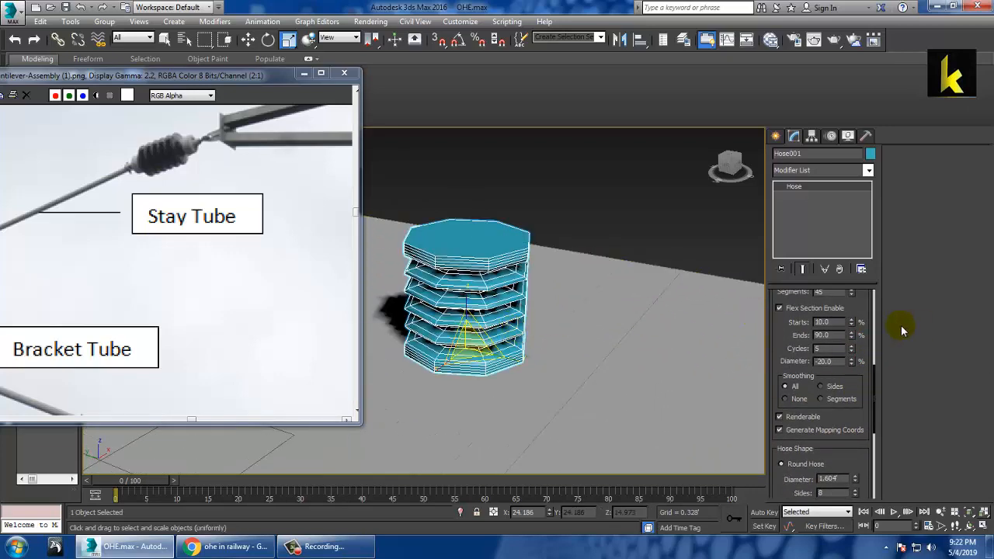
drag(851, 337, 859, 332)
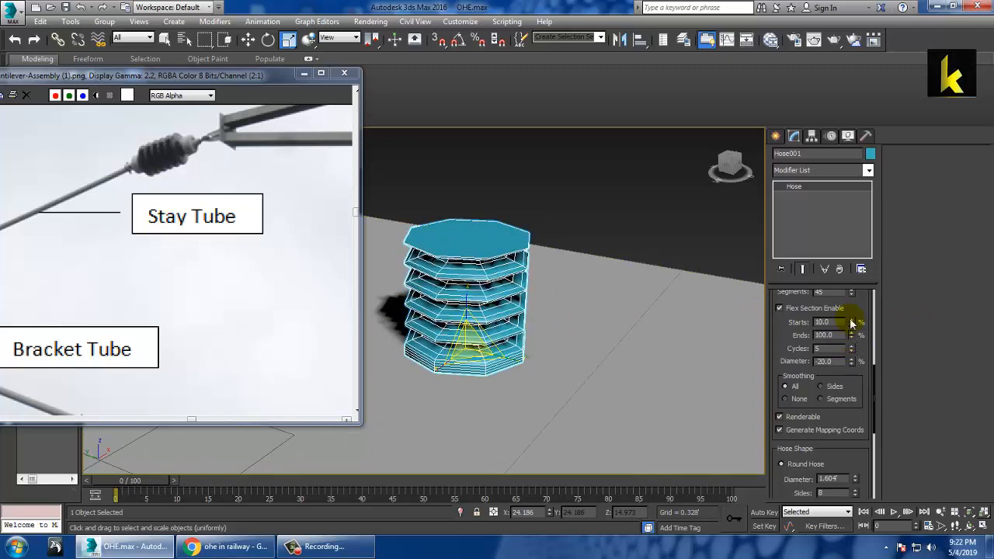
drag(844, 395, 863, 363)
scroll(854, 332, up, 3)
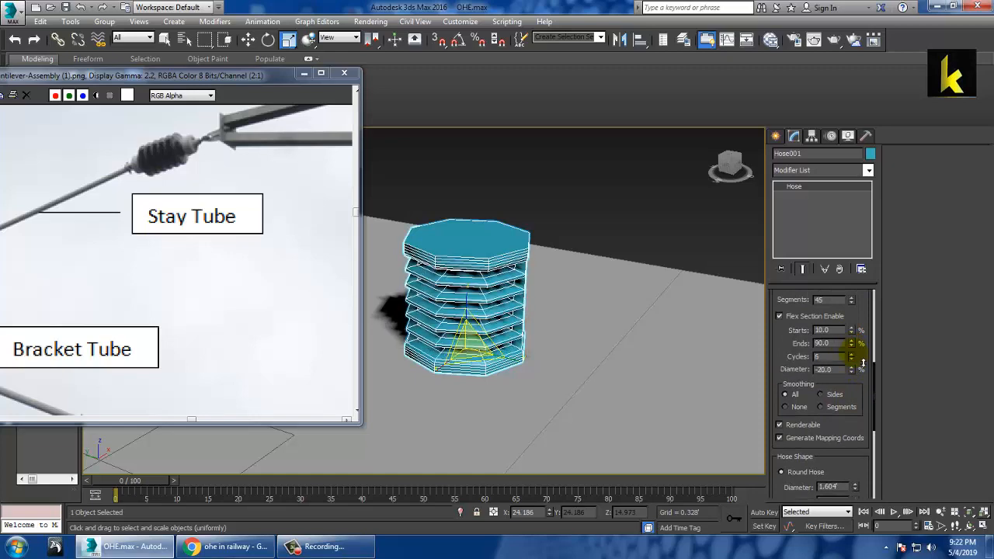
click(852, 359)
Step: Stretch the hose to about 20% scale along Z, and shrink it uniformly to about 16%
alt+middle_drag(571, 362, 559, 335)
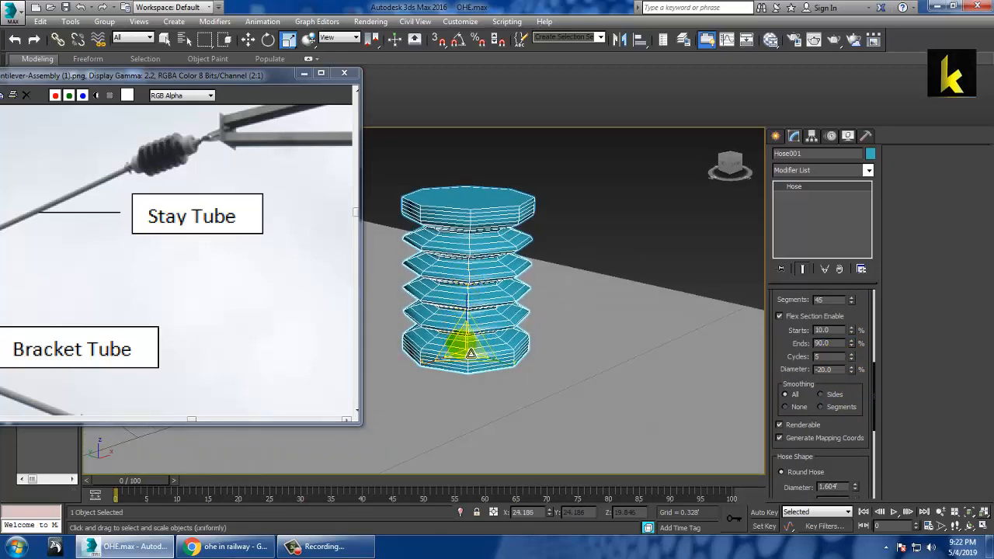
drag(466, 341, 514, 384)
scroll(518, 349, down, 6)
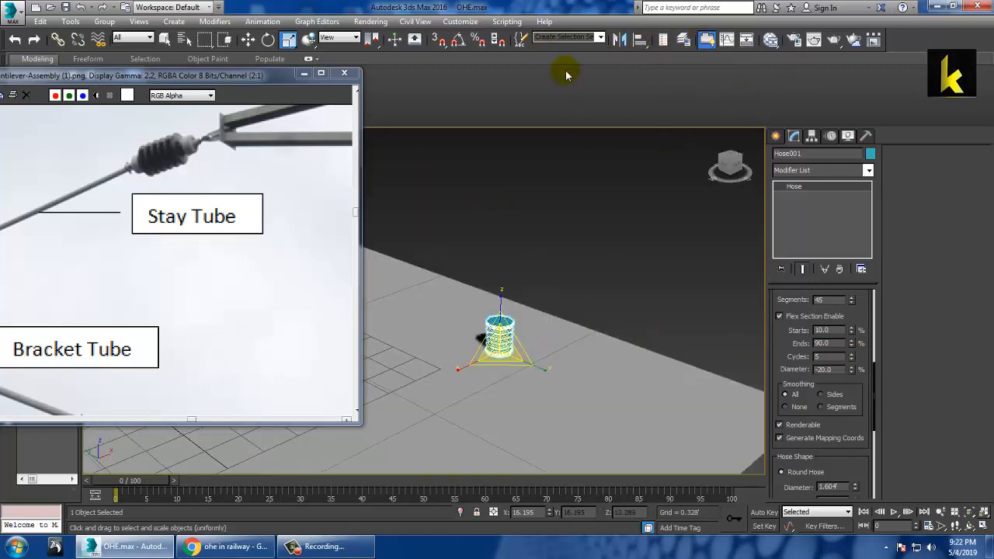
Step: Turn on angle snap and rotate the hose onto its side so it lies horizontally
right_click(454, 41)
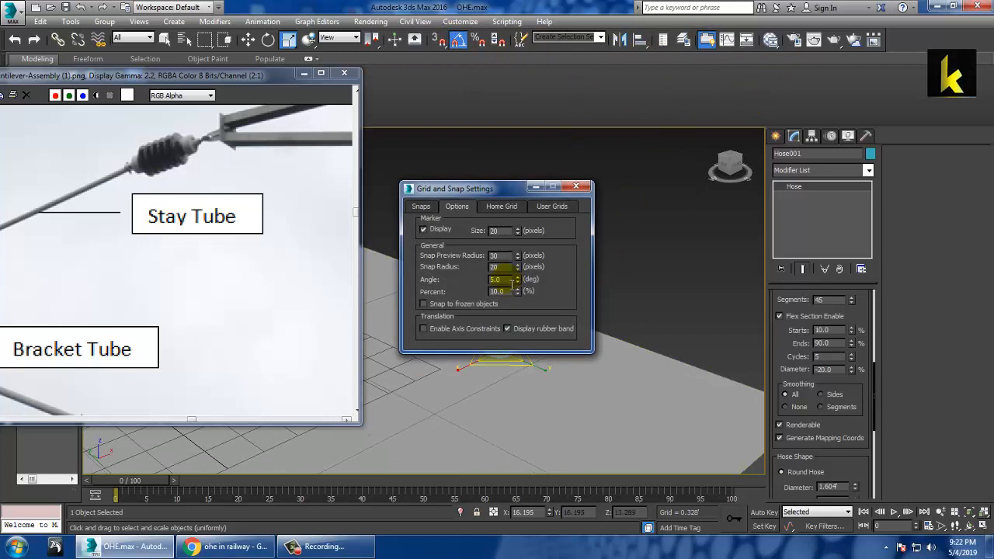
click(588, 189)
key(e)
drag(531, 334, 536, 343)
Step: Align the hose's centre with the centre of the V-shaped connector on the upper bracket in Y position only
scroll(538, 338, down, 3)
key(w)
scroll(588, 346, down, 4)
middle_drag(544, 352, 608, 371)
scroll(607, 372, up, 2)
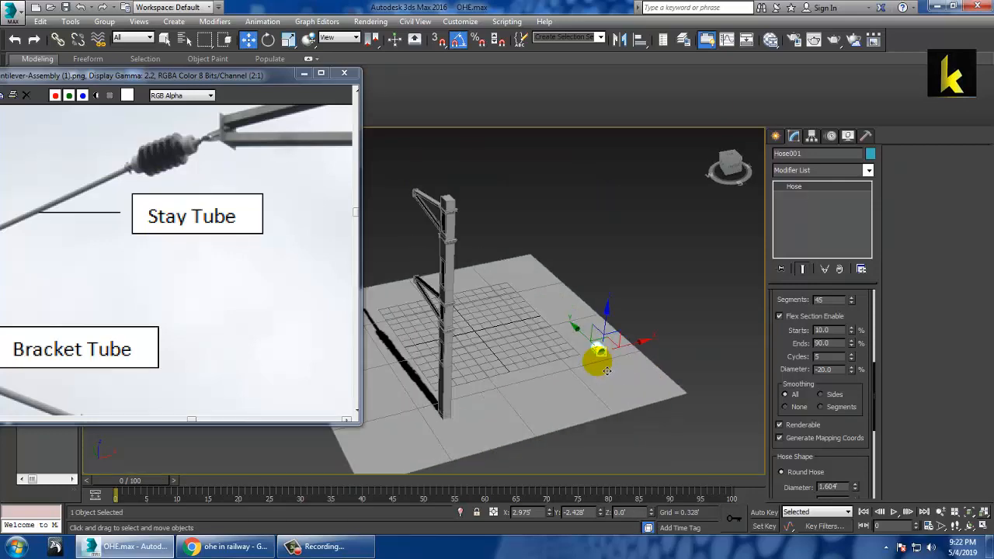
key(alt+a)
alt+middle_drag(559, 340, 736, 272)
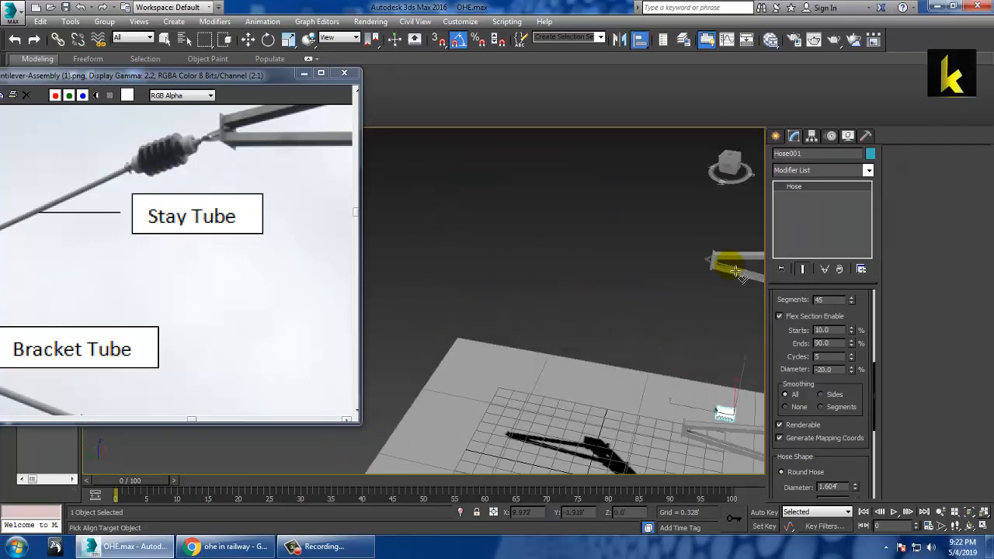
click(721, 266)
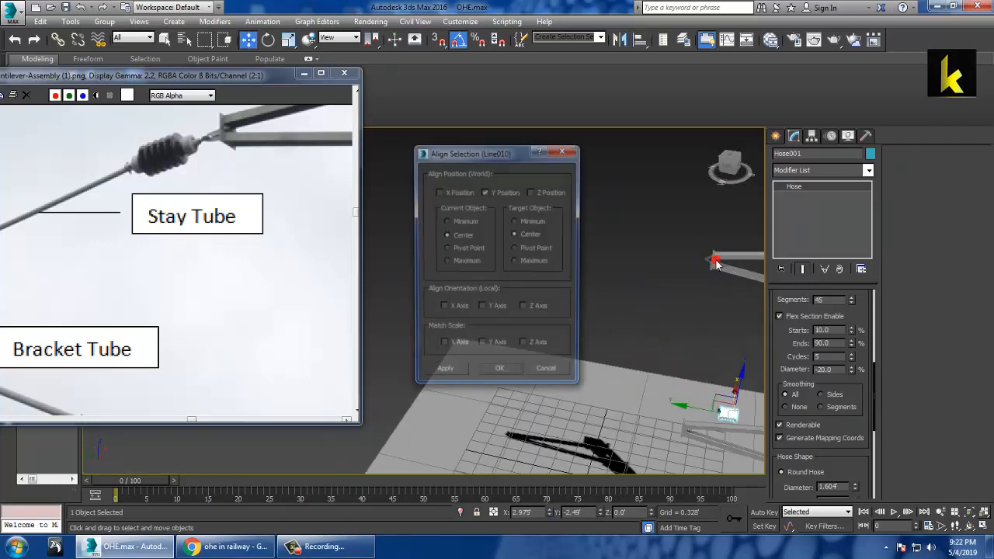
click(499, 378)
click(741, 378)
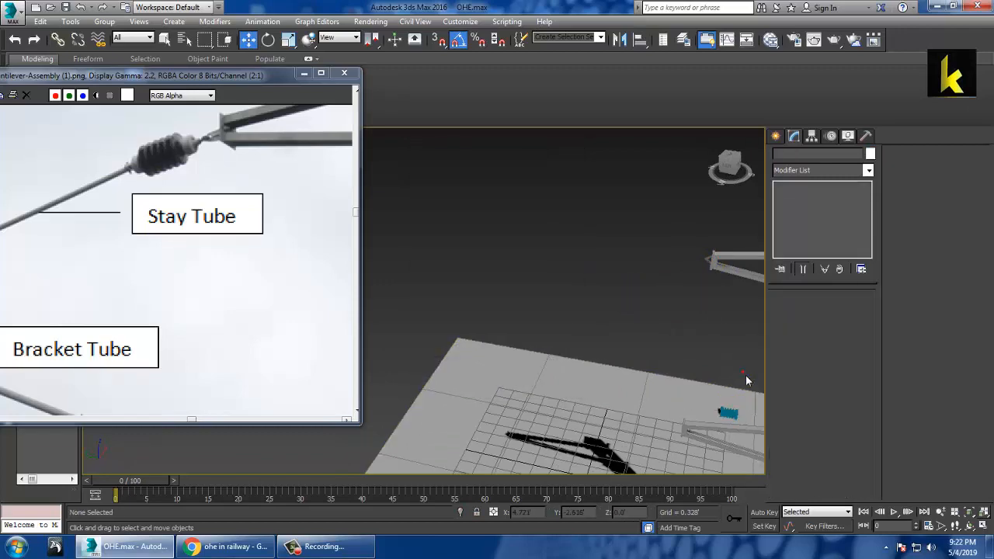
click(736, 423)
alt+middle_drag(736, 423, 685, 397)
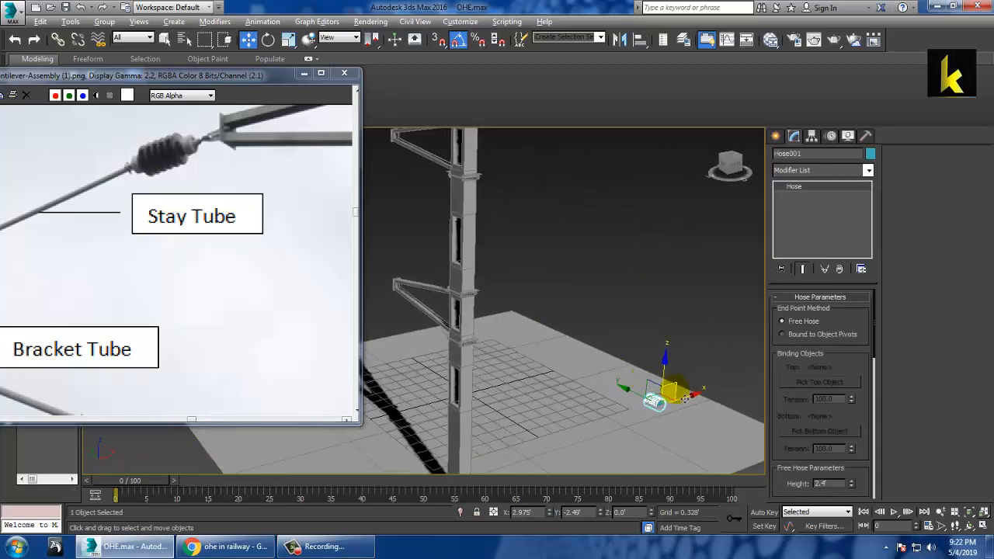
Step: Align the hose to the upper bracket's connector by centre Y position and by local orientation on the X, Y and Z axes
key(alt+a)
middle_drag(513, 259, 566, 347)
click(455, 221)
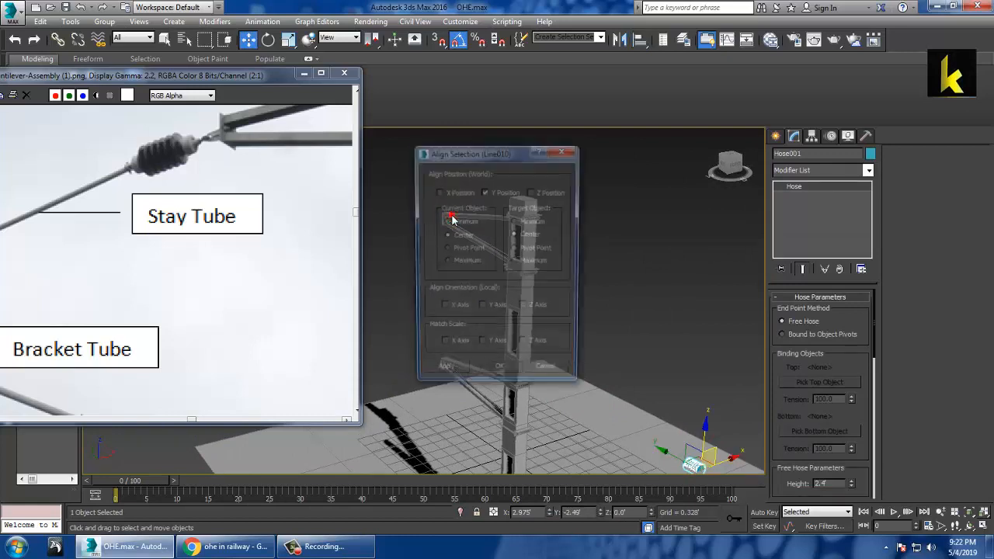
click(449, 347)
click(491, 348)
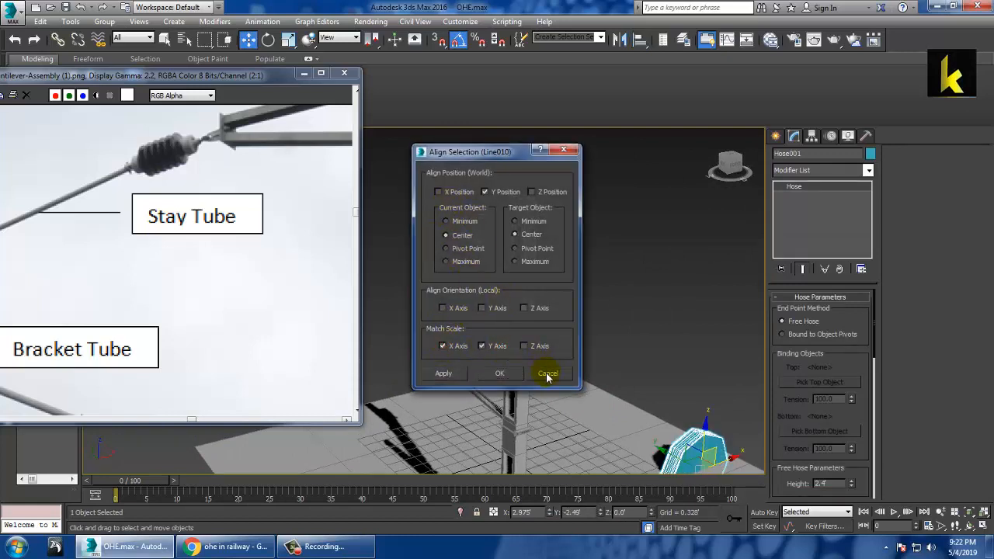
click(485, 347)
click(454, 346)
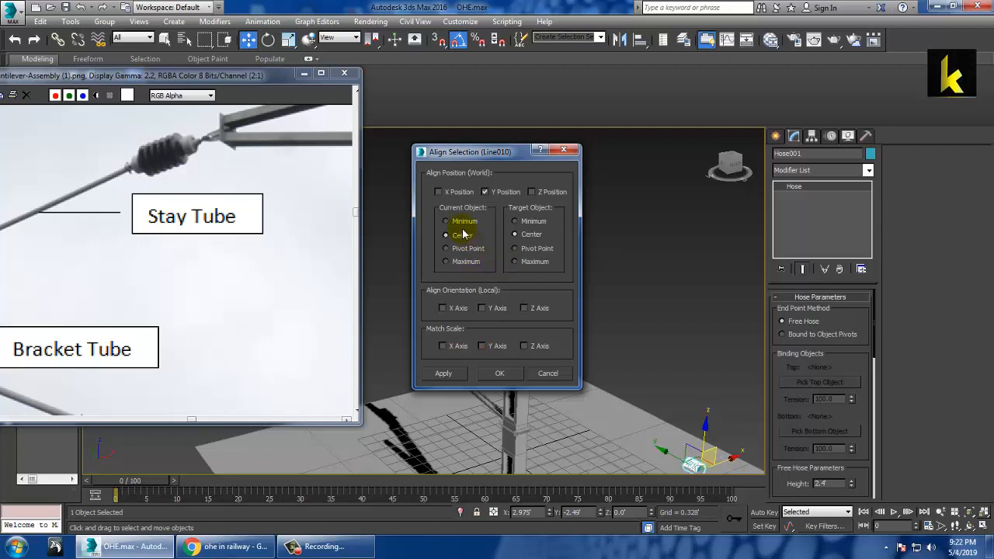
click(445, 307)
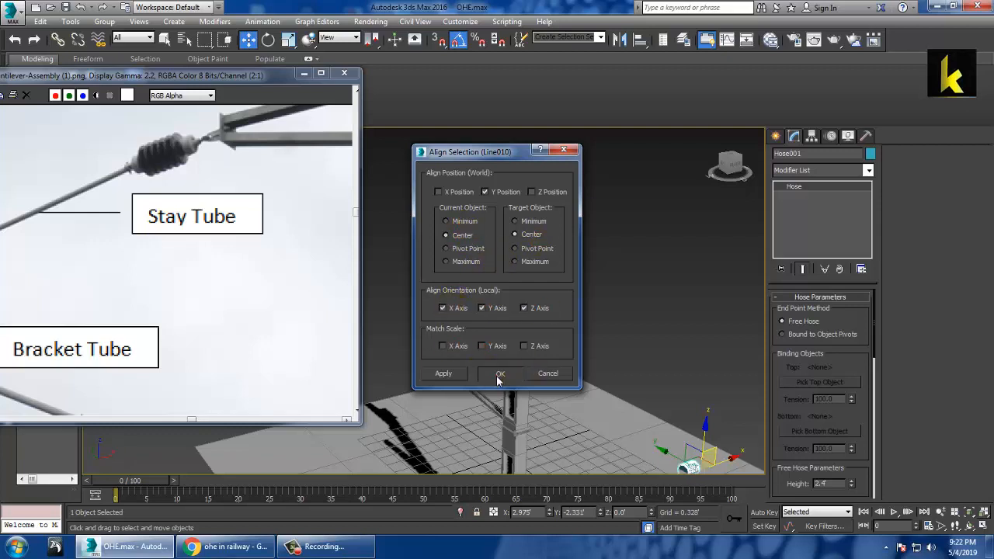
click(498, 380)
Step: Align the hose's centre with the mast's centre in X and Y position, without matching orientation
middle_drag(688, 430, 645, 381)
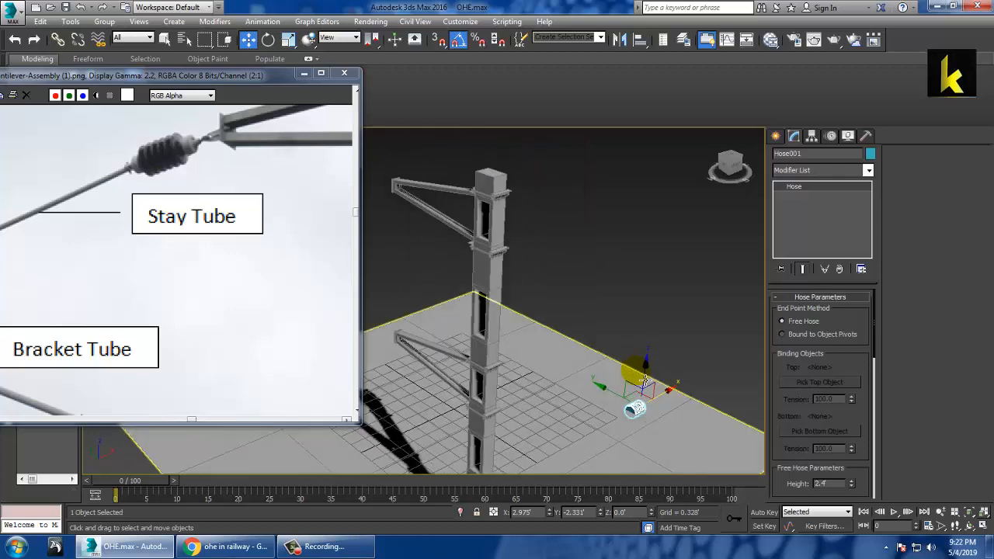
click(477, 334)
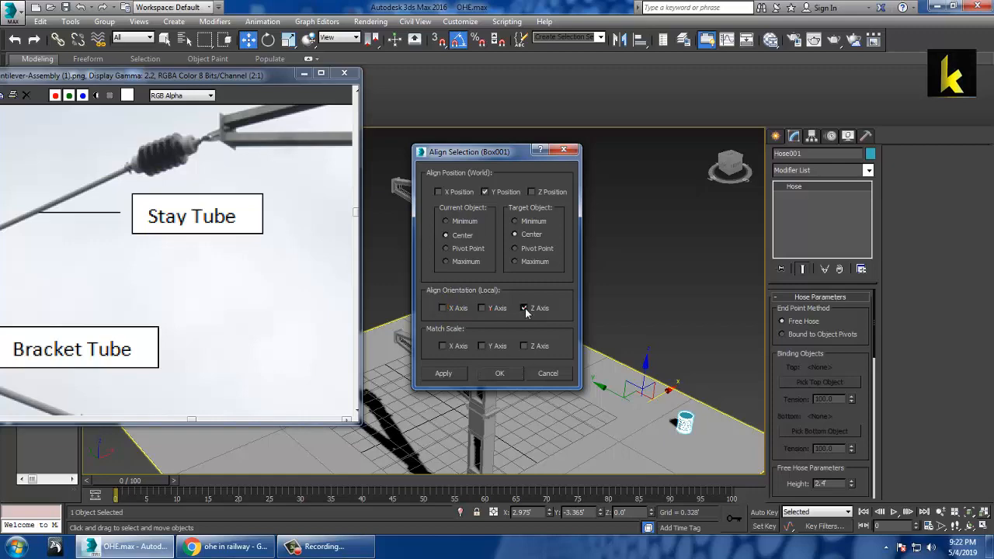
click(525, 308)
click(439, 192)
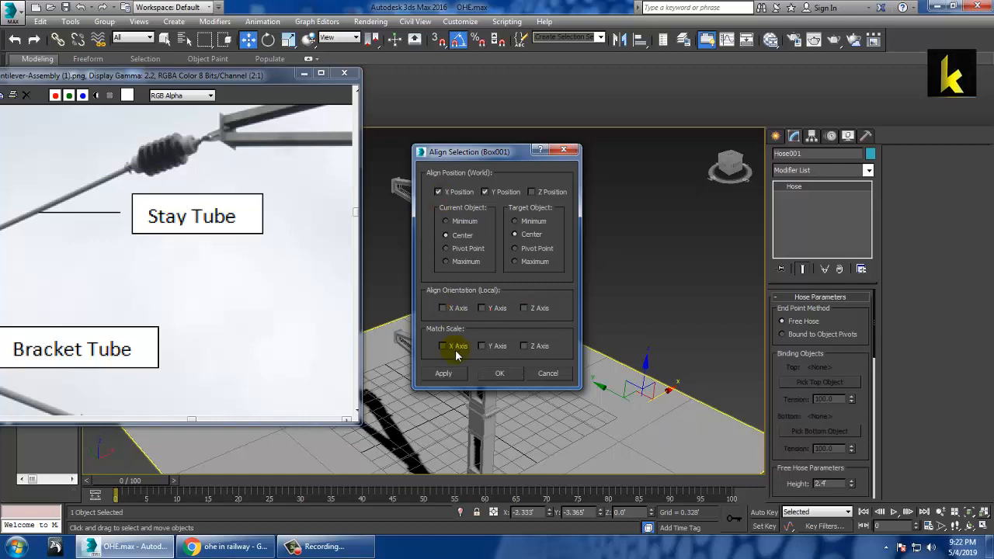
click(499, 374)
Step: Move the hose out to about Y -1.223' and raise it to about Z 5.509', level with the upper bracket's tip
scroll(613, 369, down, 5)
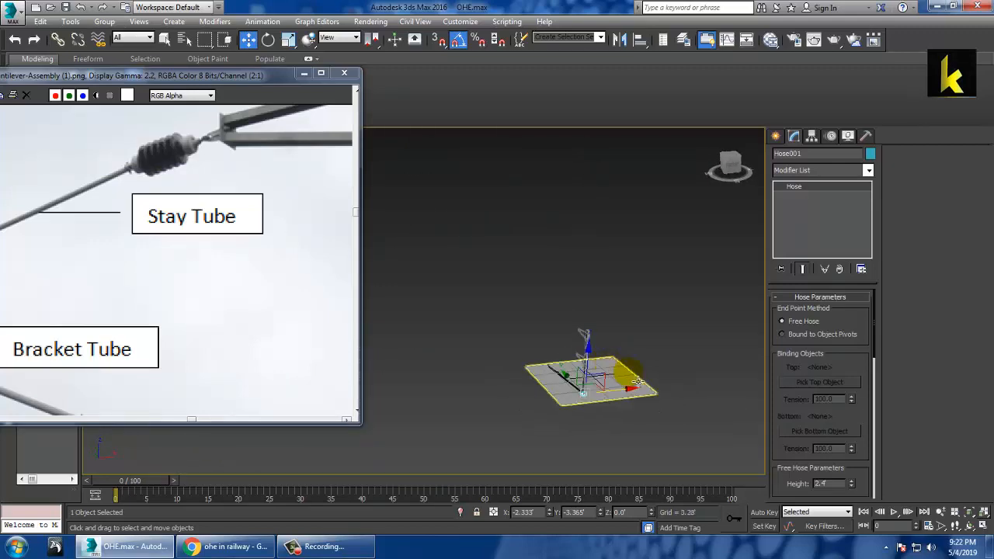
scroll(614, 373, up, 2)
click(588, 358)
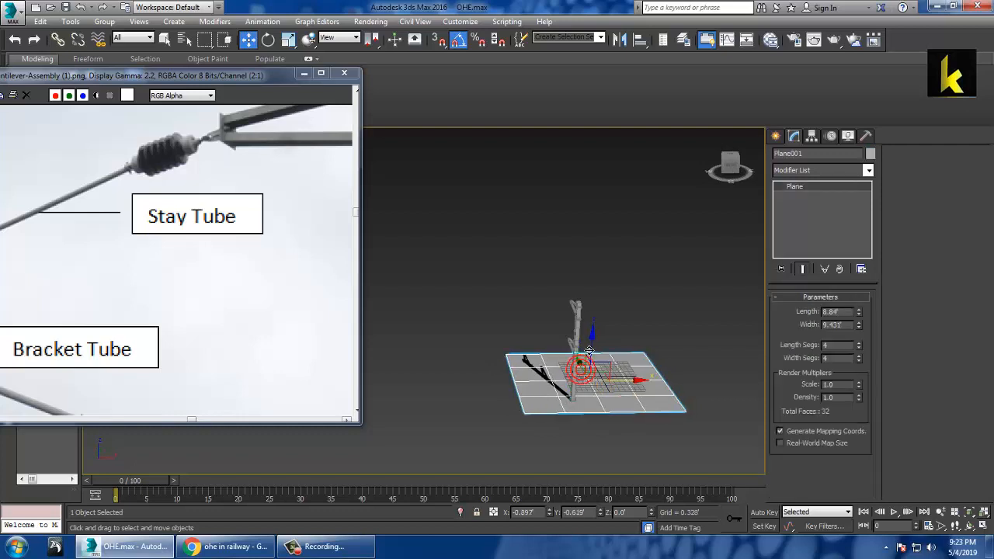
click(577, 357)
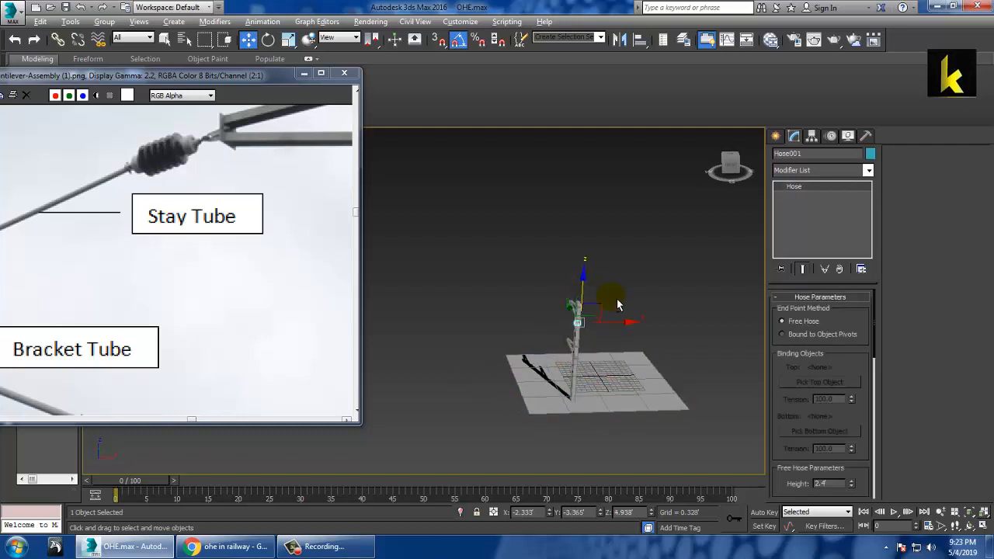
key(z)
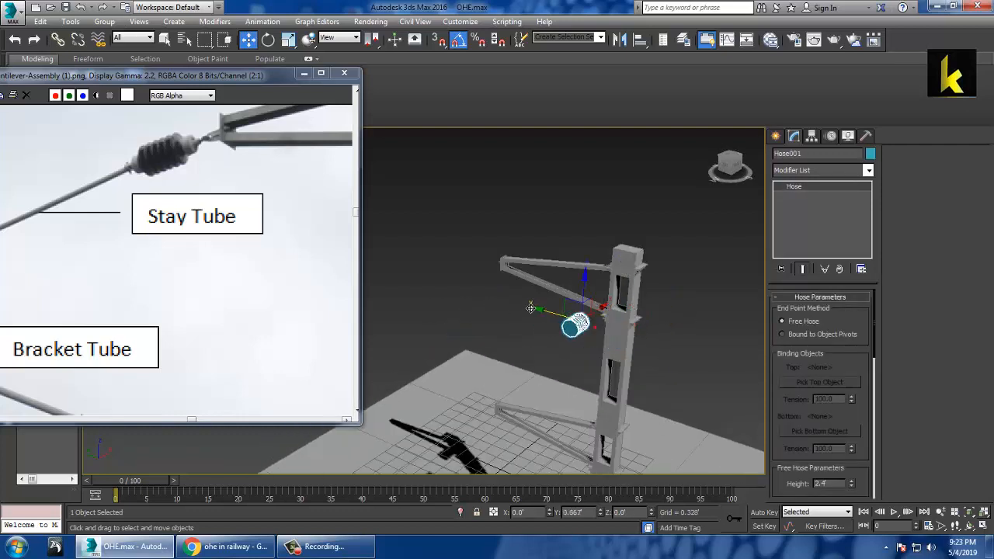
drag(531, 308, 455, 282)
alt+middle_drag(474, 276, 565, 278)
scroll(565, 278, up, 4)
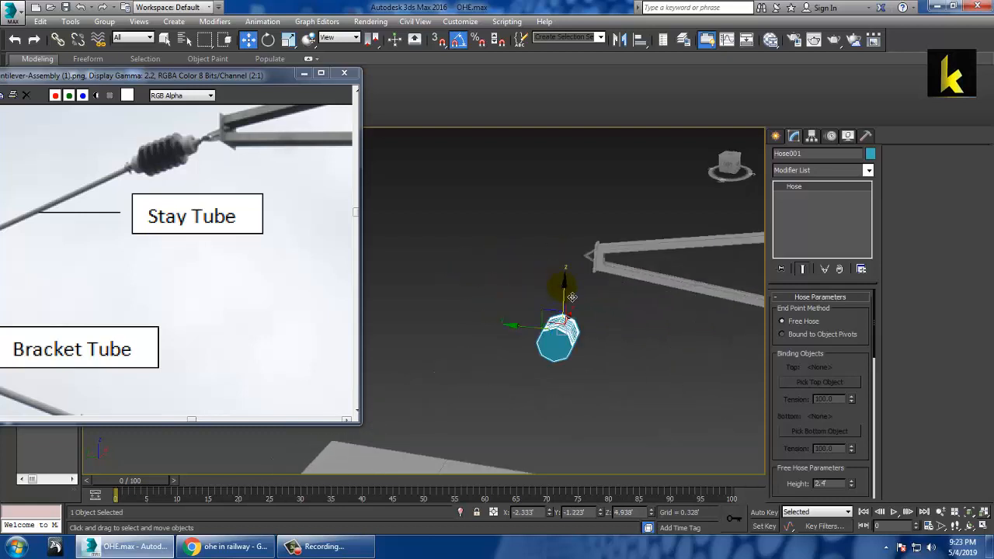
drag(571, 297, 597, 267)
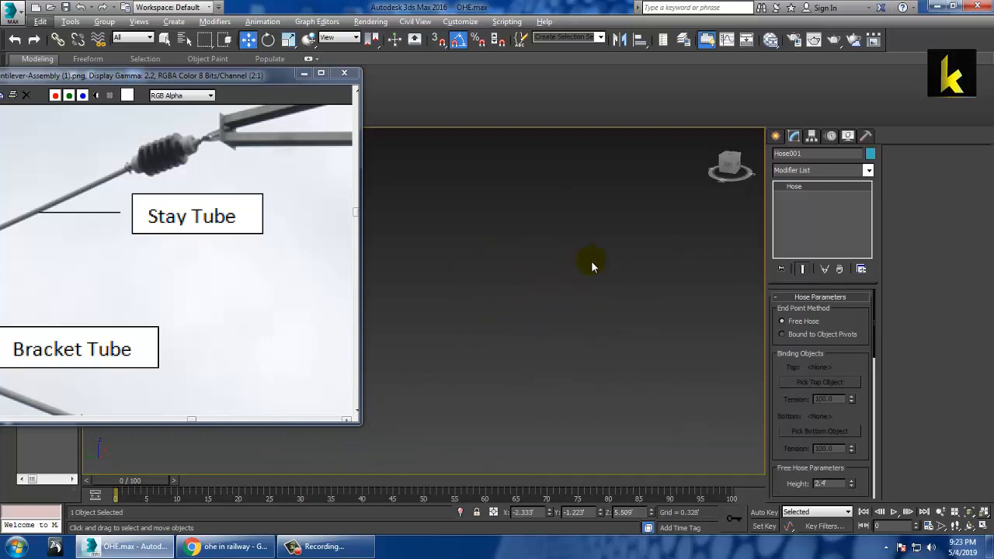
Step: Rotate the hose with angle snap so its axis points toward the upper bracket's V-shaped connector
key(z)
key(e)
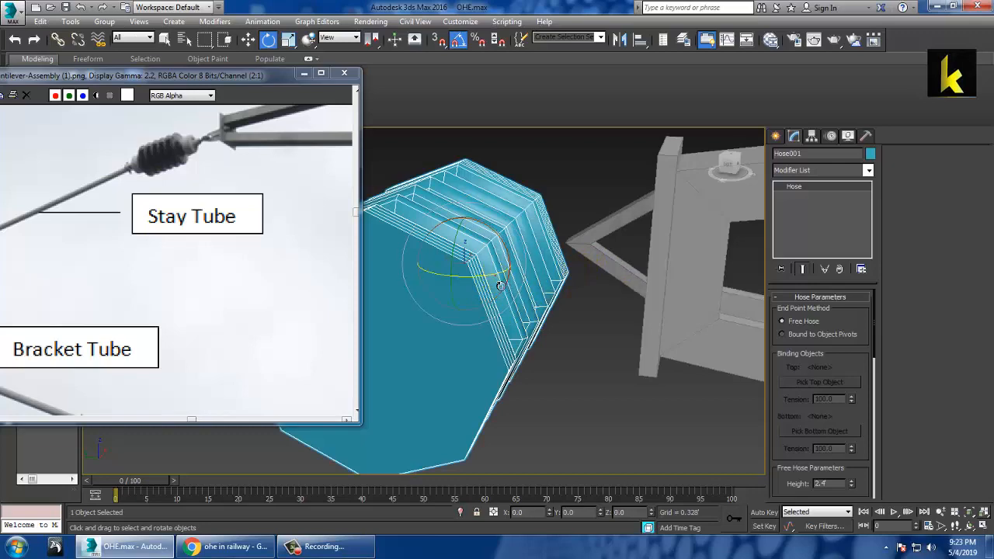
drag(479, 286, 499, 277)
scroll(518, 281, down, 4)
scroll(519, 281, up, 6)
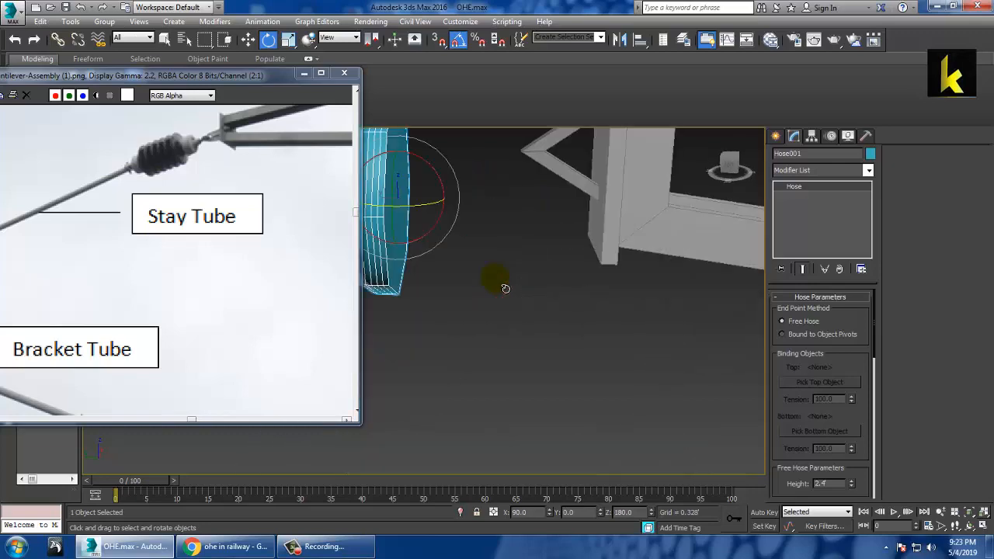
Step: Scale the hose along its length to about 14.4% to set the insulator's proportions
key(r)
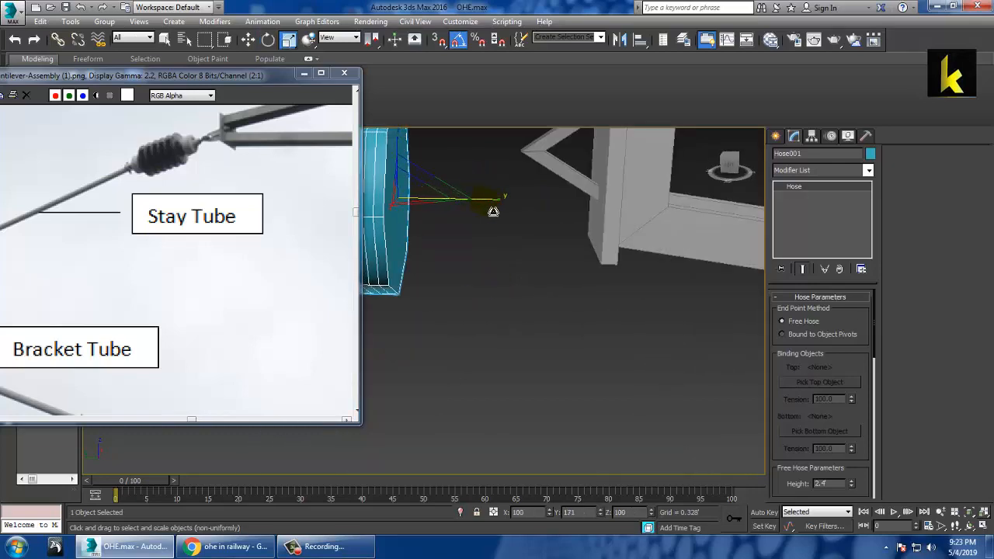
mouse_move(492, 211)
mouse_down()
mouse_move(464, 206)
mouse_move(502, 214)
mouse_up()
alt+middle_drag(502, 214, 561, 228)
scroll(562, 229, down, 5)
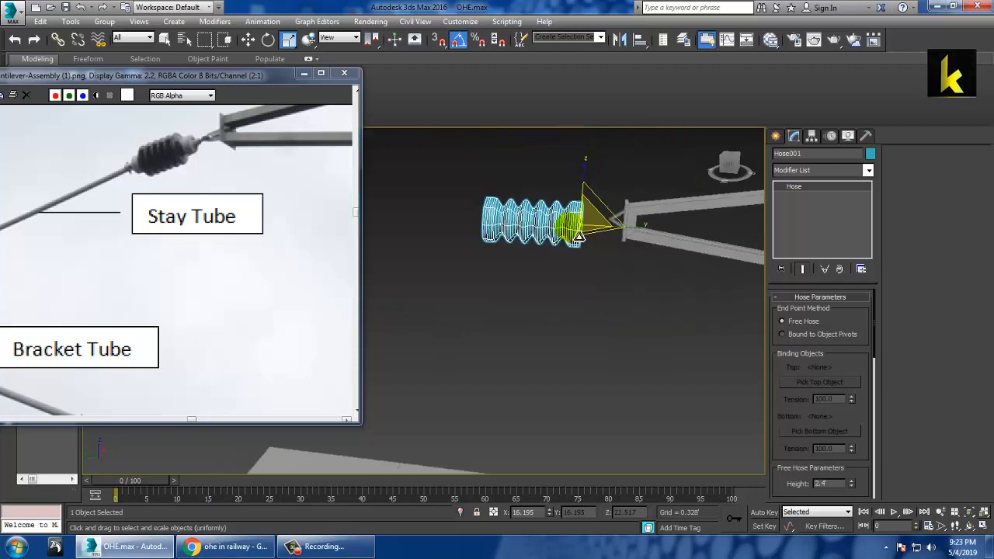
drag(643, 236, 615, 237)
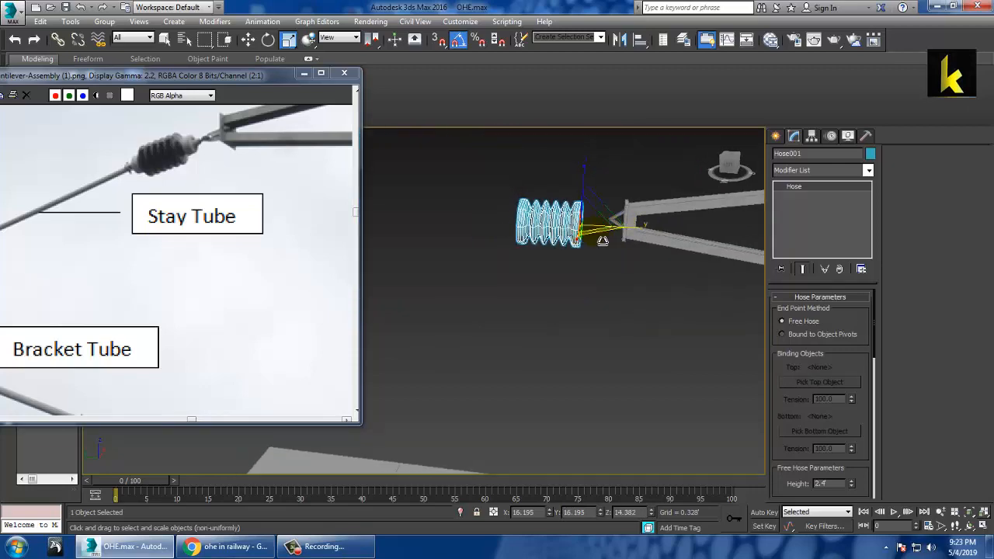
Step: Convert the hose to an Editable Poly
alt+middle_drag(603, 241, 601, 246)
scroll(598, 229, up, 5)
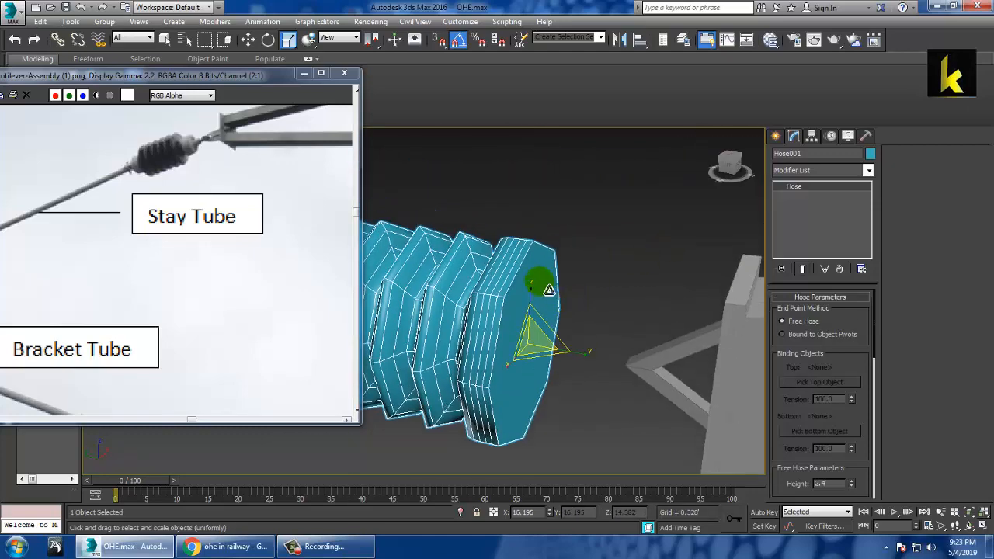
right_click(541, 279)
mouse_move(640, 407)
click(711, 414)
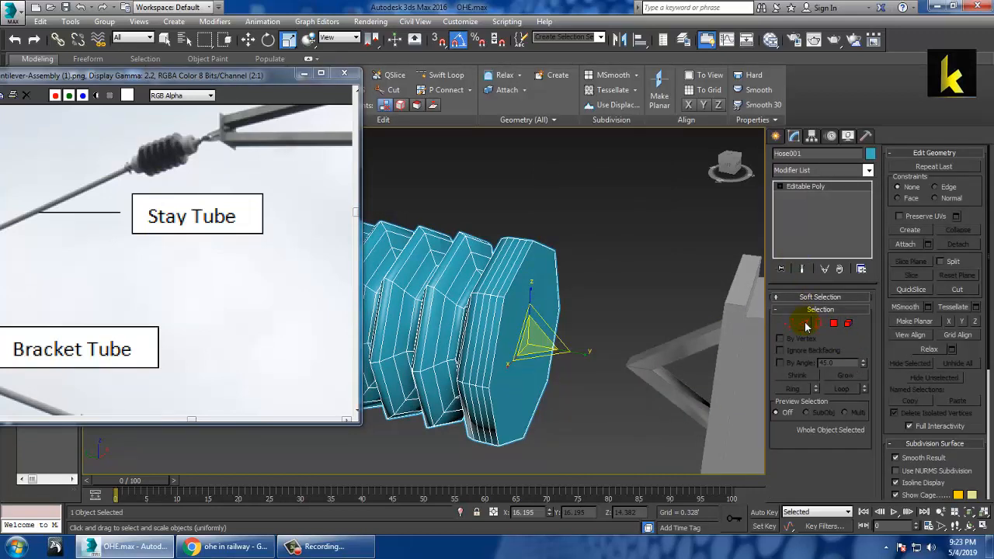
Step: Scale the hose's end polygon facing the connector to 70% and move it slightly outward along the hose's axis
click(803, 324)
click(521, 293)
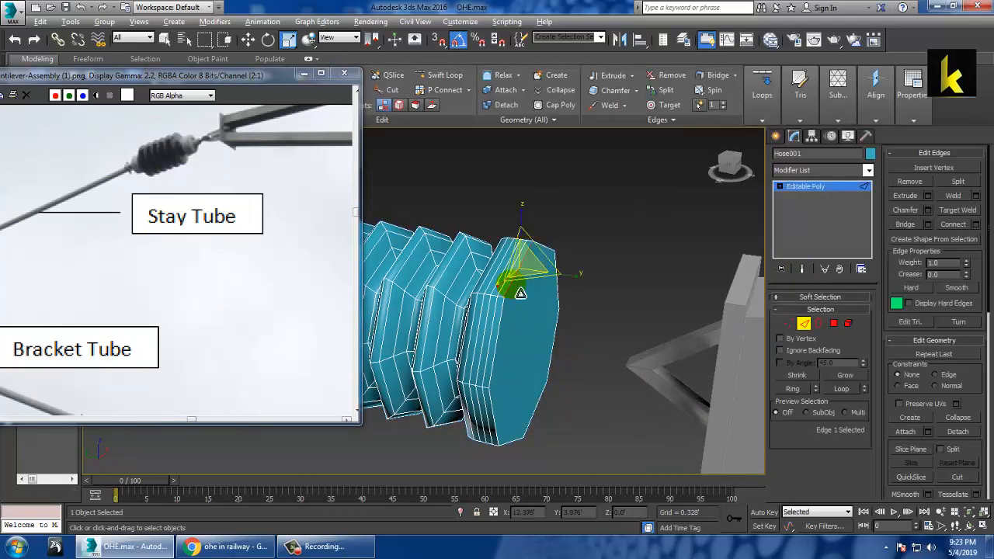
key(alt+w)
click(833, 323)
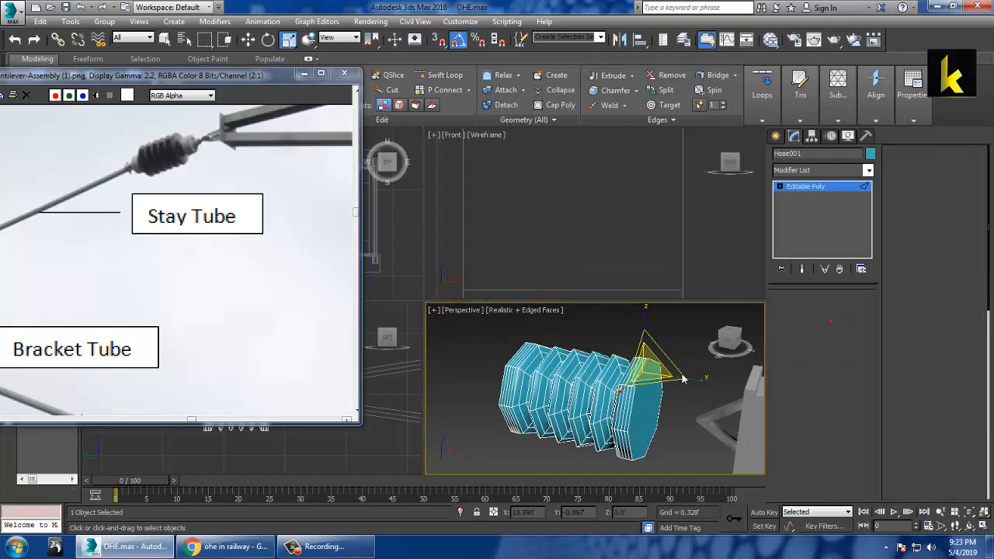
click(659, 396)
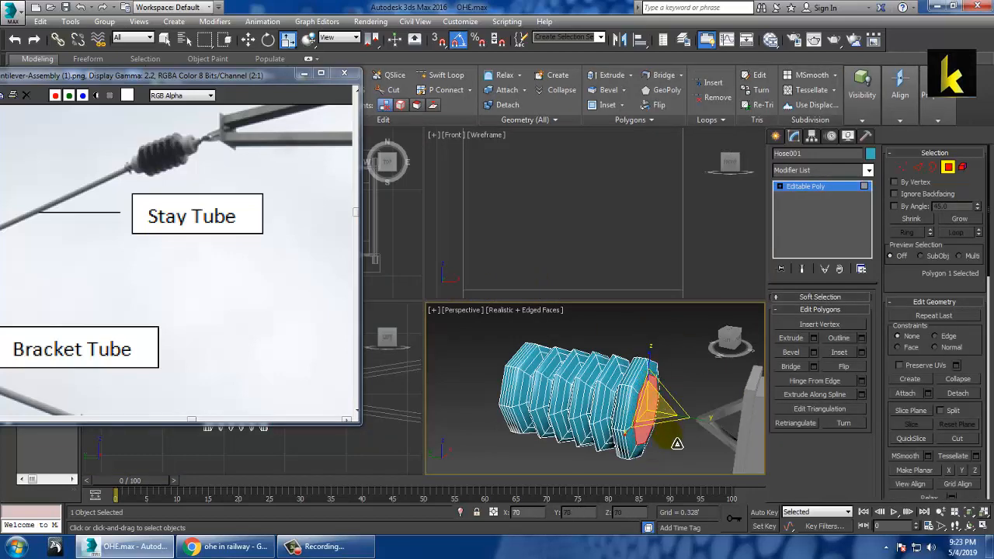
alt+middle_drag(669, 428, 621, 419)
key(w)
drag(621, 421, 629, 417)
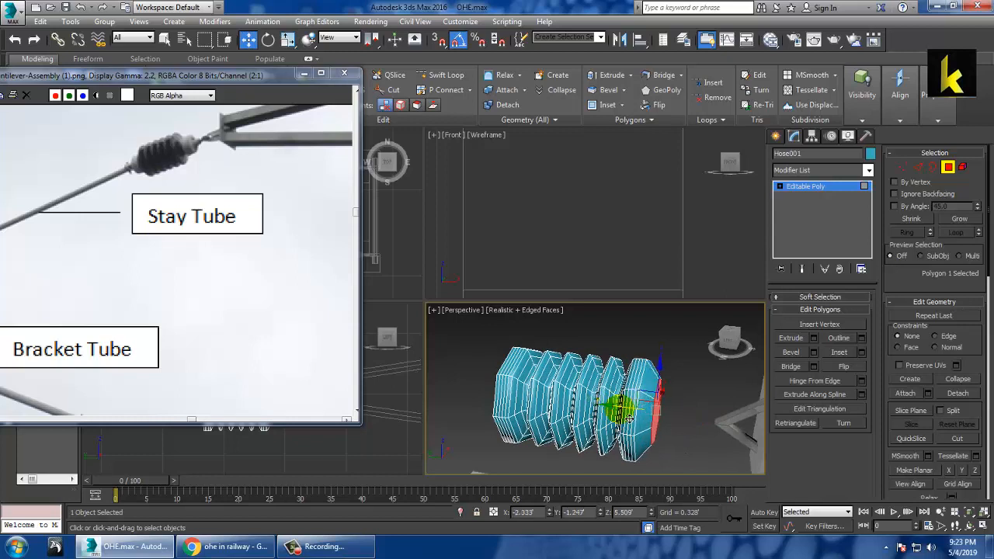
Step: Extrude the hose's end polygon by 0.328' and inset the resulting face by 0.033'
click(814, 338)
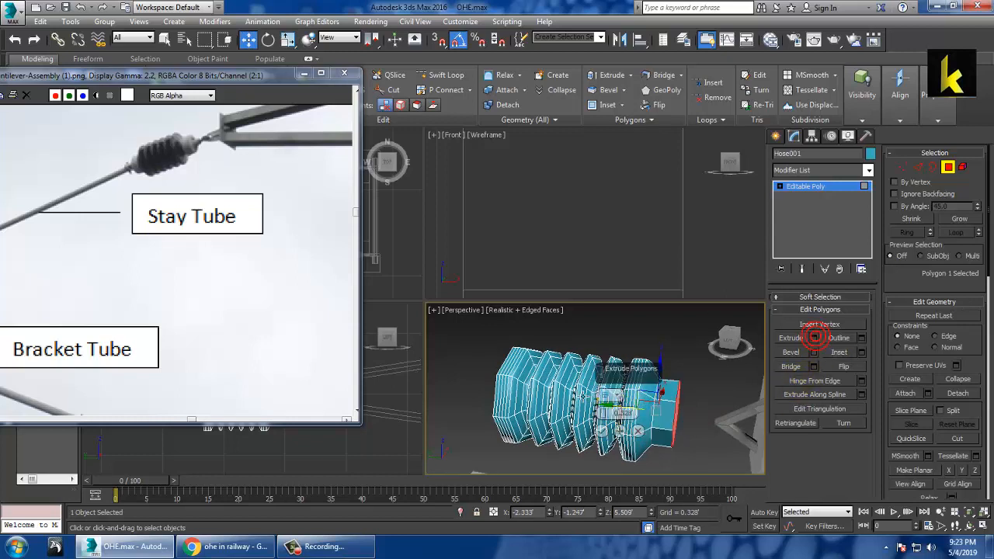
click(601, 431)
alt+middle_drag(722, 431, 661, 388)
scroll(662, 388, up, 3)
click(858, 353)
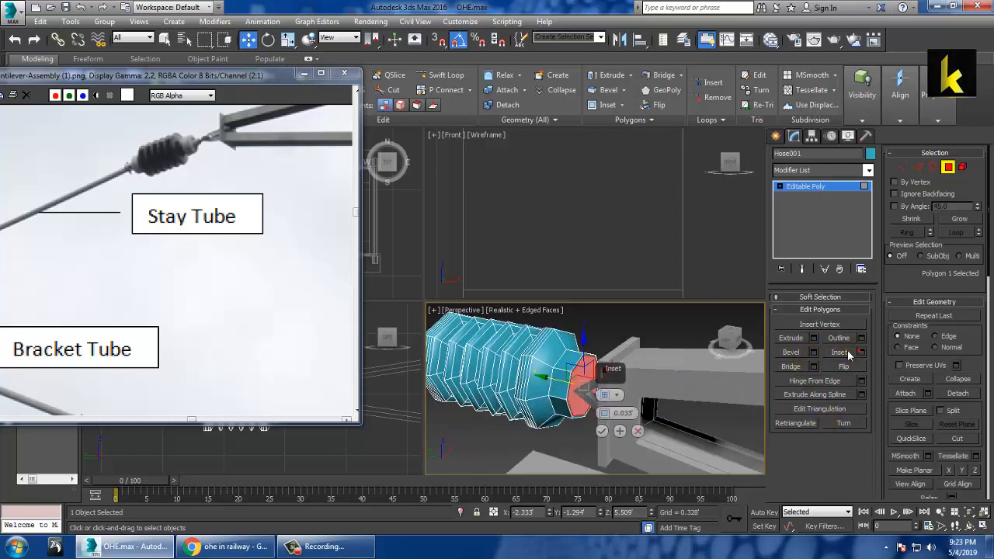
click(602, 431)
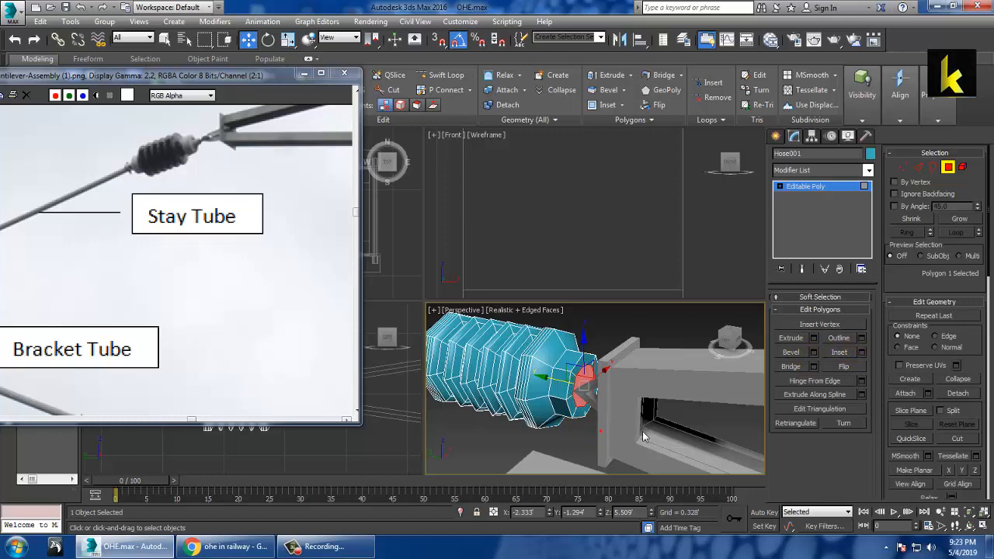
Step: Bevel the insulator's selected end face facing the bracket with a height of 0.428' and an outline of -0.113'
click(815, 353)
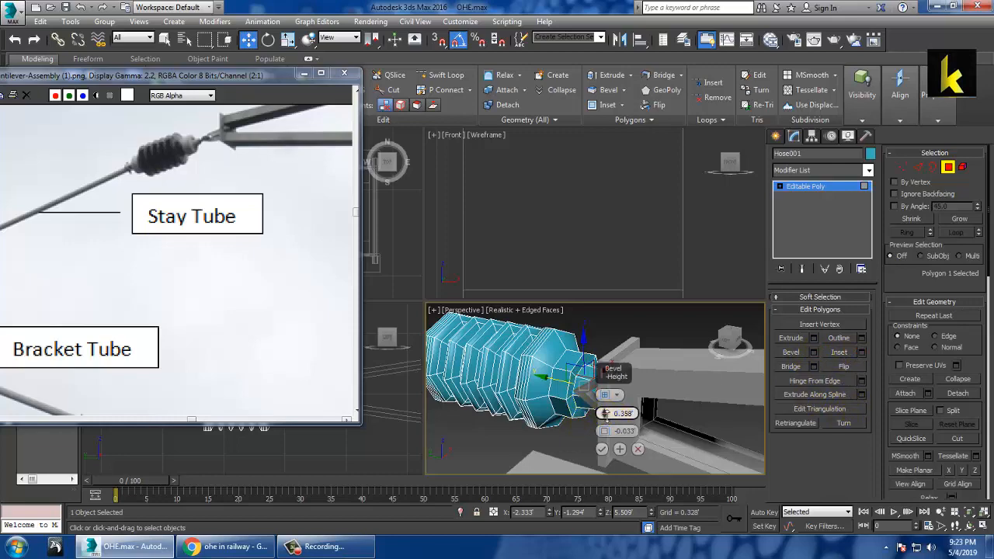
drag(605, 413, 605, 392)
scroll(538, 373, up, 5)
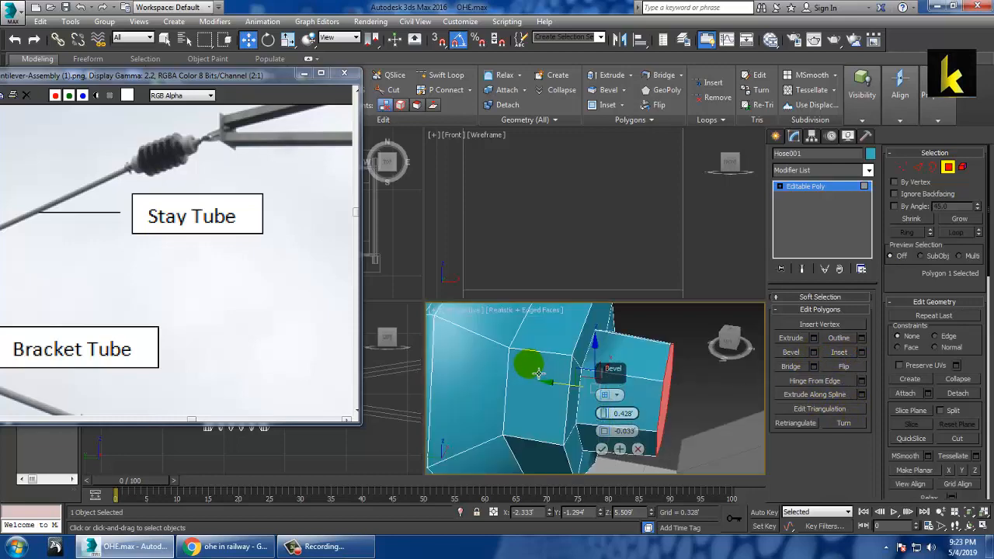
middle_drag(538, 374, 552, 376)
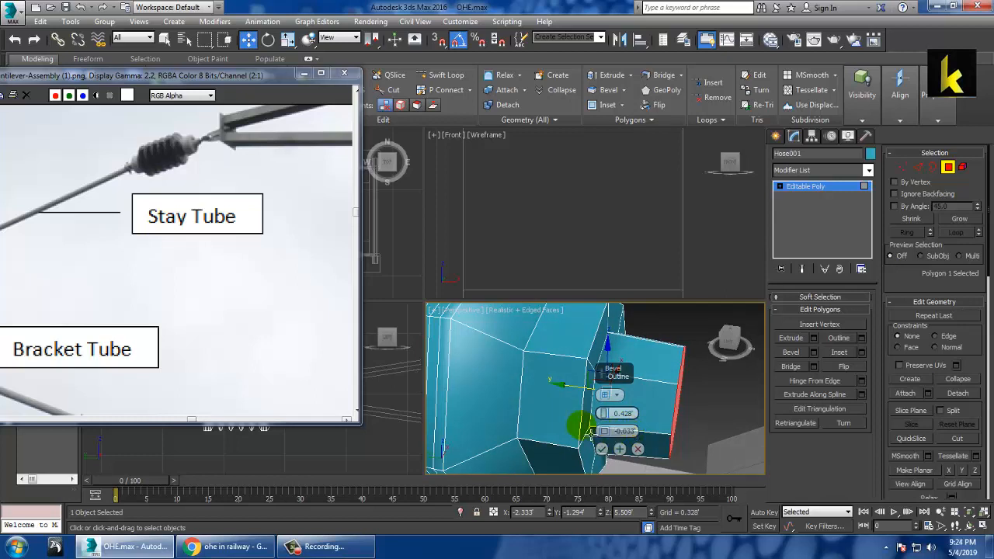
drag(604, 432, 609, 463)
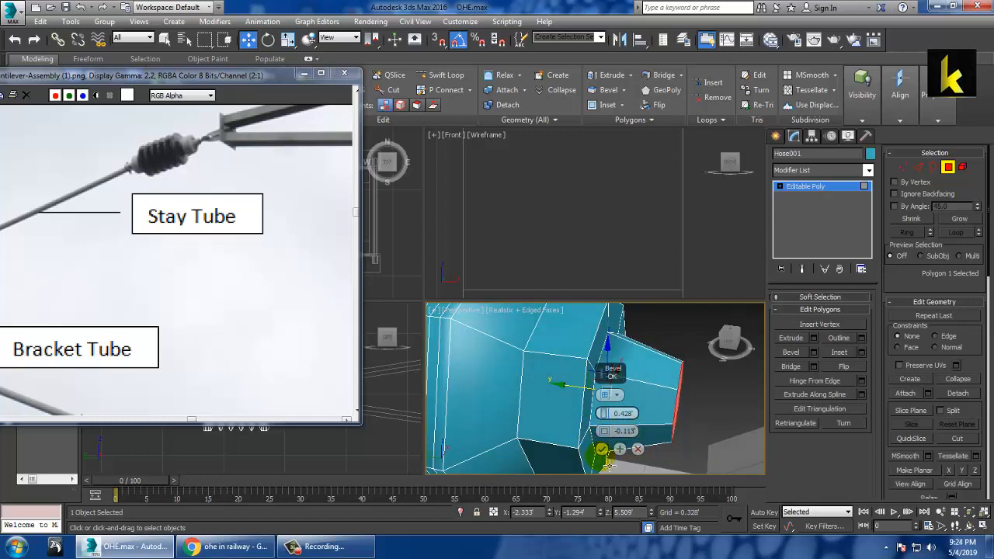
click(601, 450)
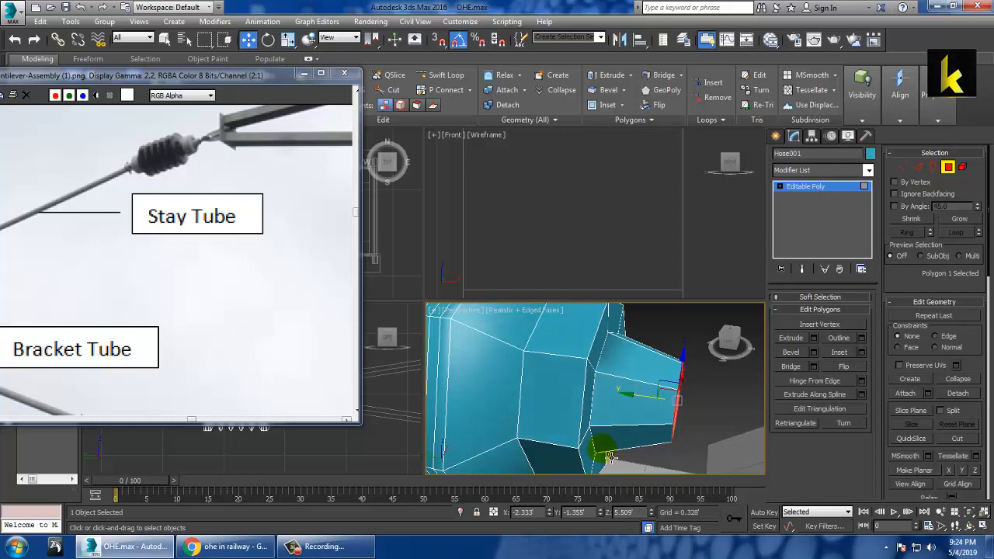
scroll(665, 373, down, 6)
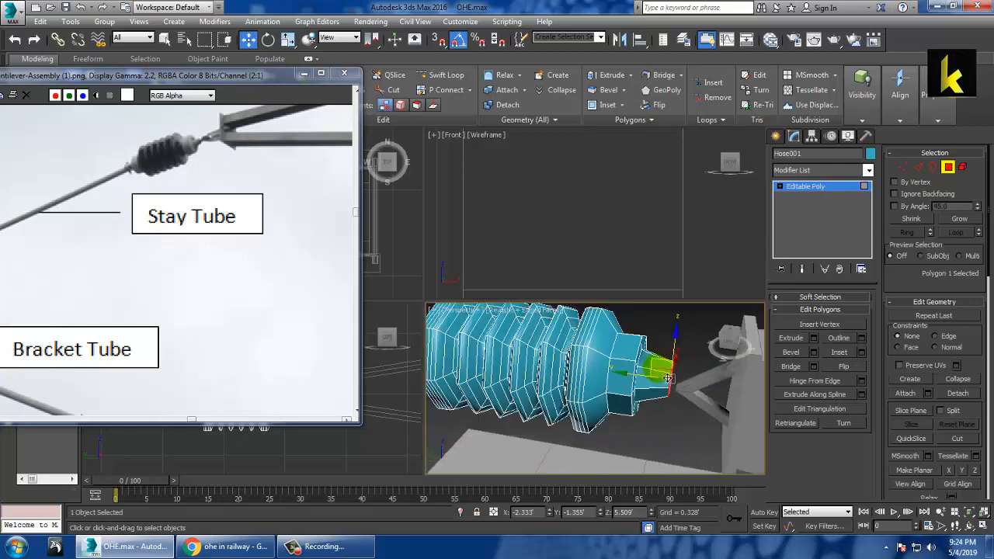
Step: Select the insulator's opposite end face and scale it uniformly down to about 79 percent
alt+middle_drag(638, 380, 599, 414)
click(599, 413)
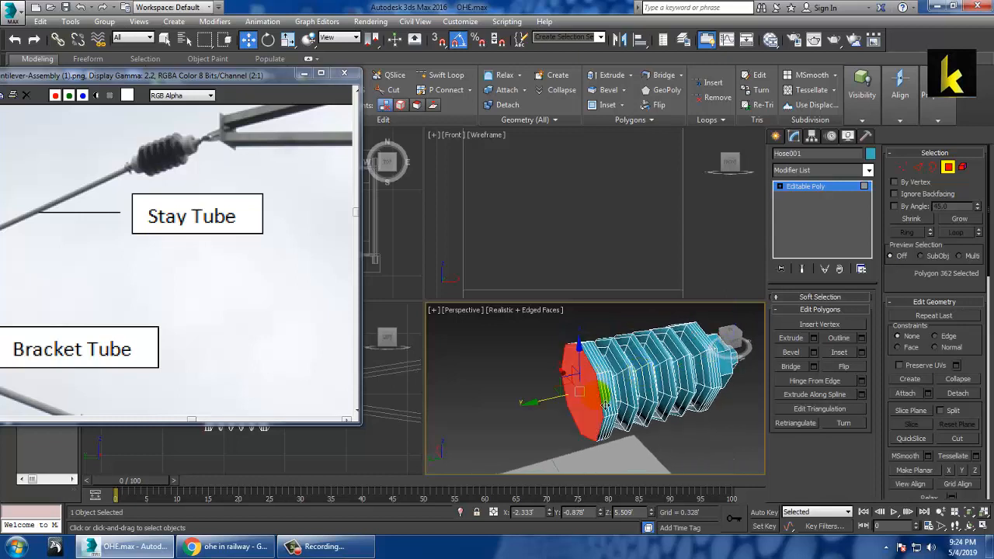
key(r)
drag(590, 405, 589, 416)
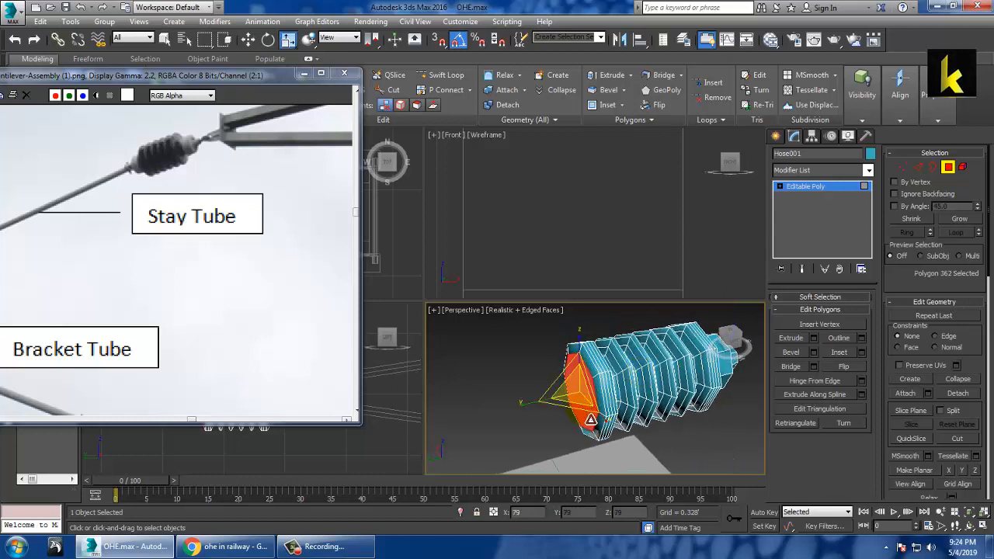
key(w)
alt+middle_drag(590, 420, 621, 397)
key(r)
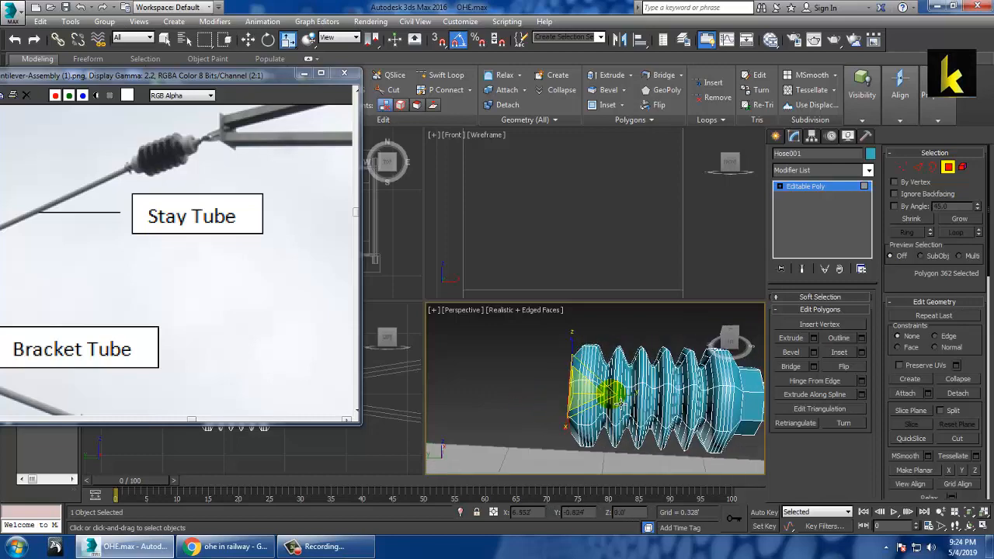
Step: Shrink the selected end face slightly more and extrude it by 0.328' into a collar
click(813, 338)
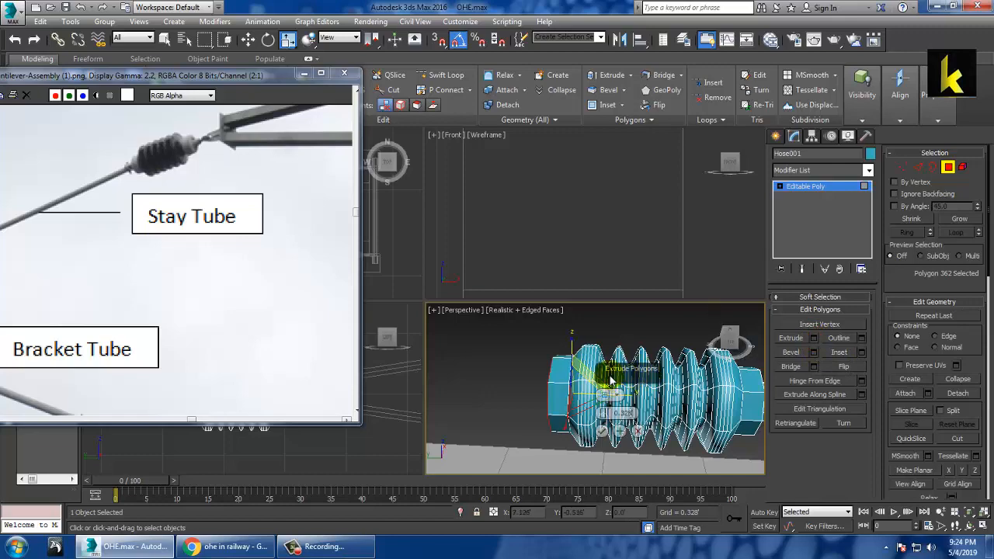
alt+middle_drag(690, 382, 711, 376)
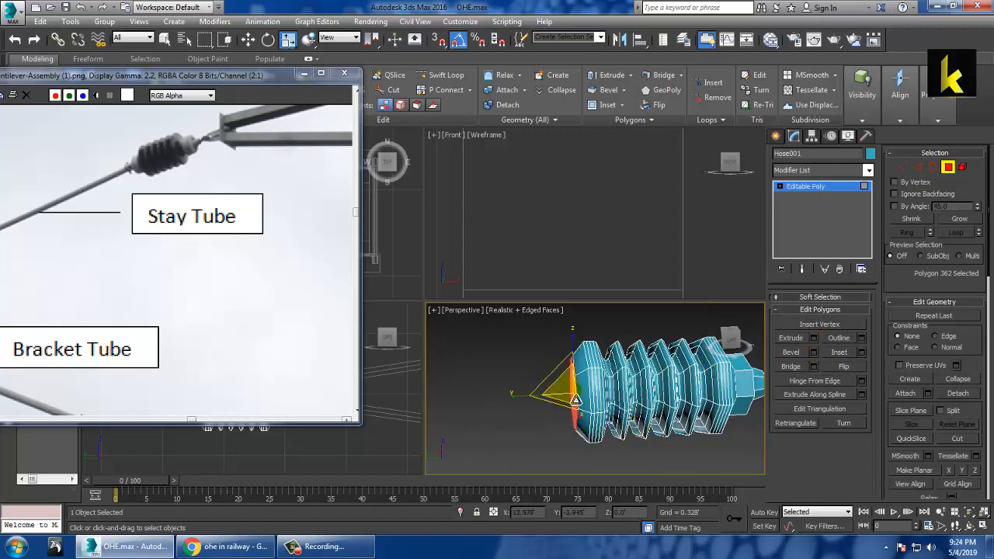
drag(581, 413, 582, 418)
alt+middle_drag(583, 412, 613, 404)
key(w)
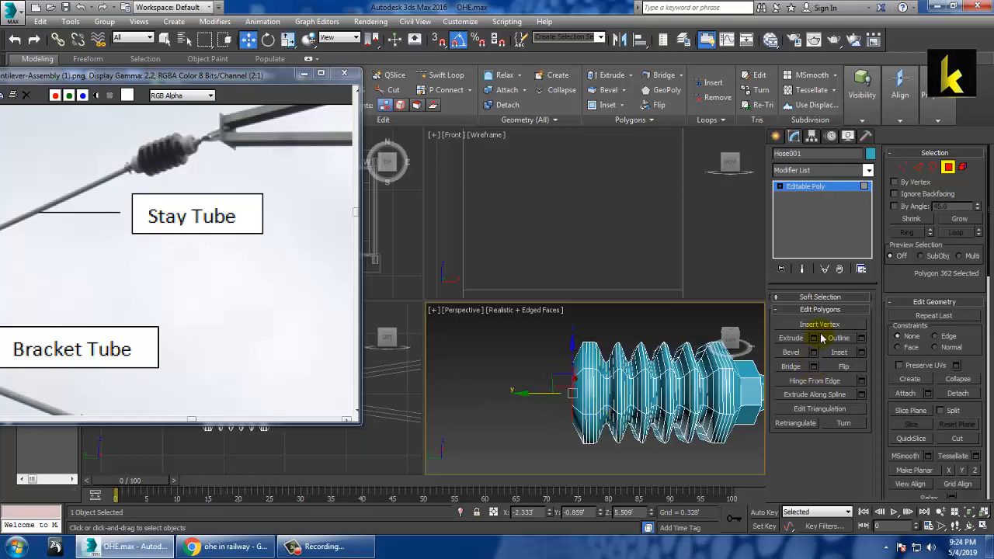
click(814, 338)
click(603, 429)
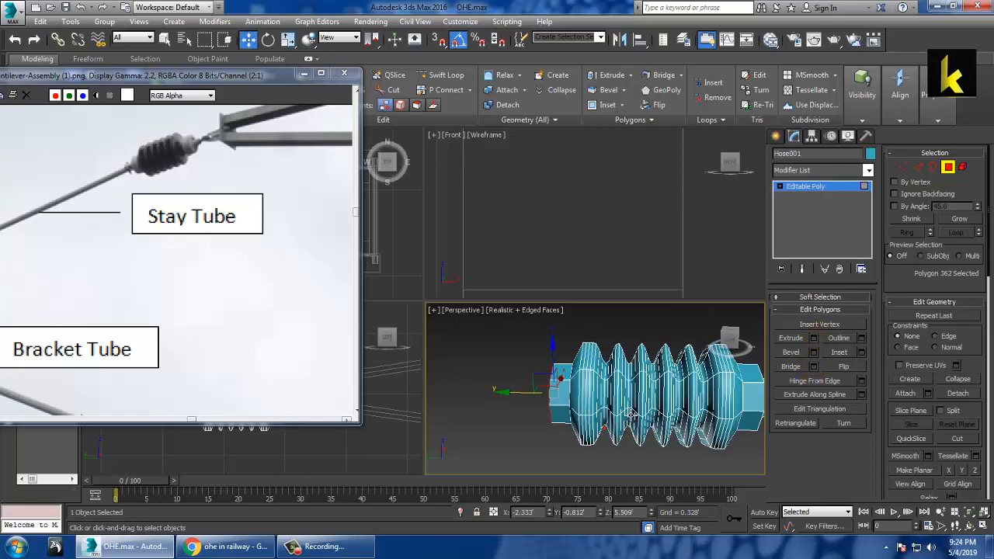
Step: Inset the collar's end face by 0.163' and bevel it with height 0.428' and outline -0.113', finishing polygon editing
alt+middle_drag(614, 416, 674, 393)
click(861, 352)
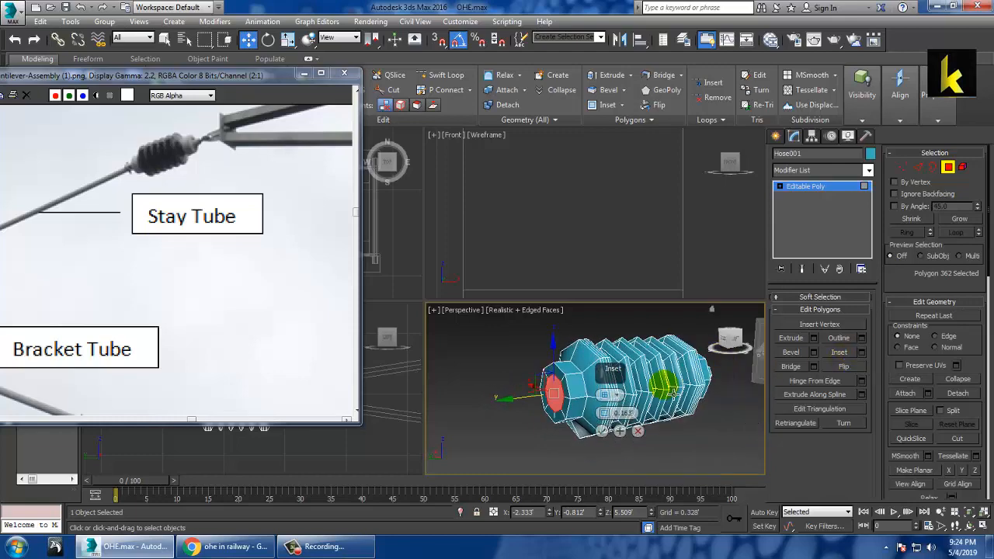
click(603, 430)
click(813, 352)
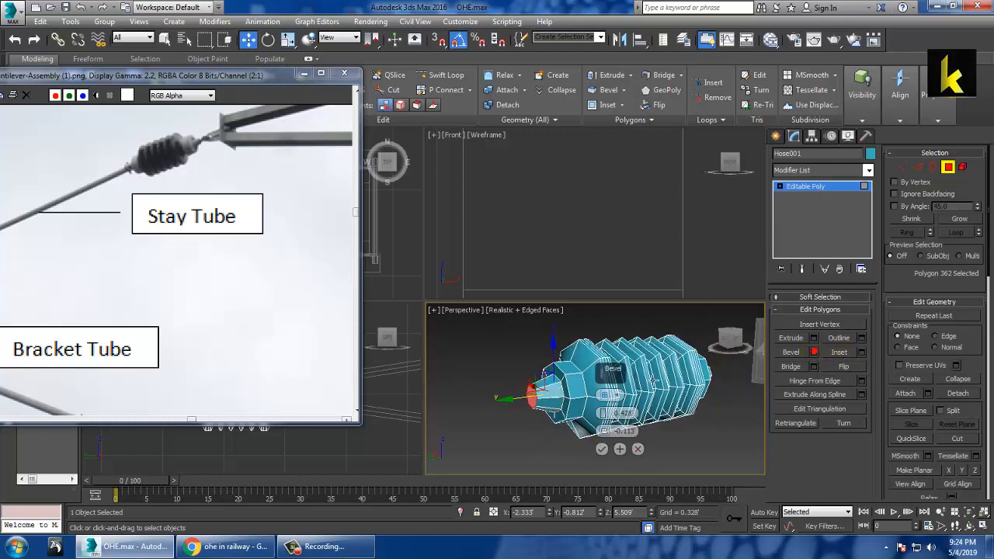
click(603, 445)
alt+middle_drag(602, 444, 679, 396)
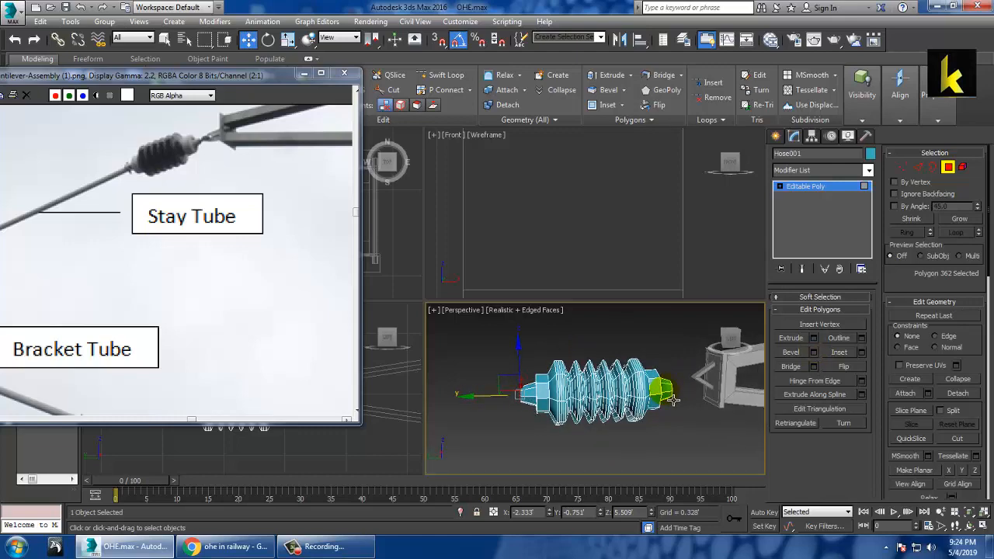
click(807, 186)
Step: Raise the insulator to about Z 5.575' and align it with the bracket tip at about X -2.506', Y -1.256'
alt+middle_drag(668, 404, 606, 401)
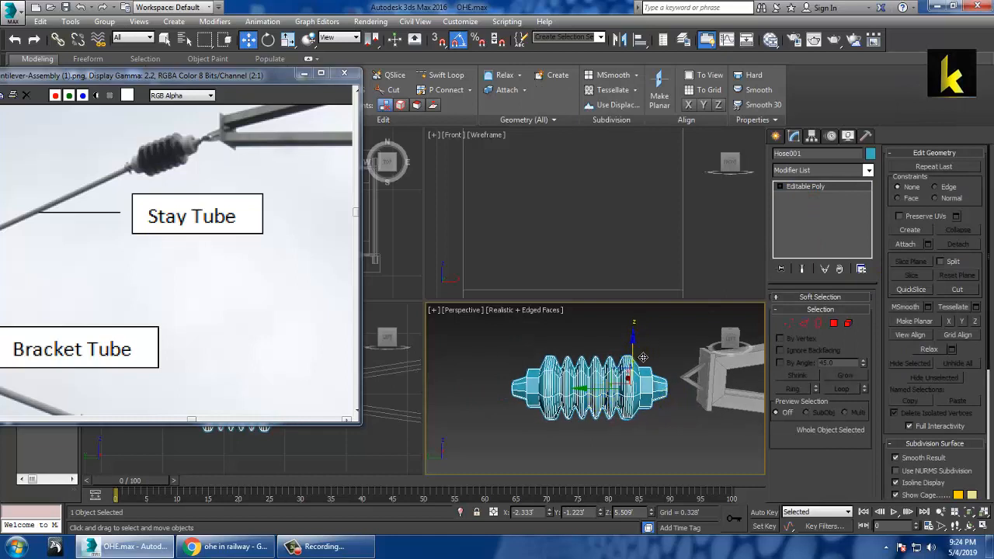
drag(643, 358, 639, 346)
right_click(420, 236)
key(alt+w)
key(z)
middle_drag(466, 256, 490, 255)
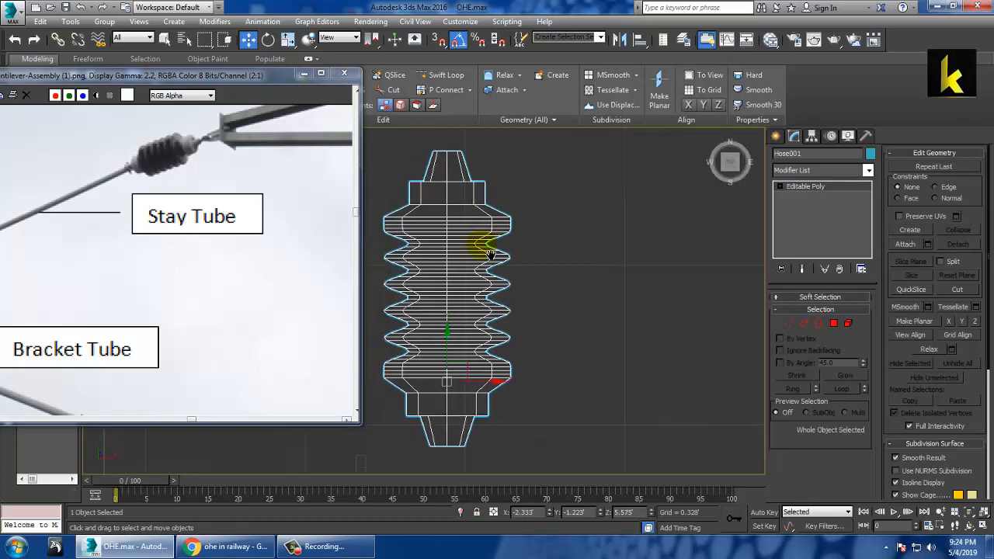
scroll(490, 252, down, 3)
scroll(319, 253, down, 2)
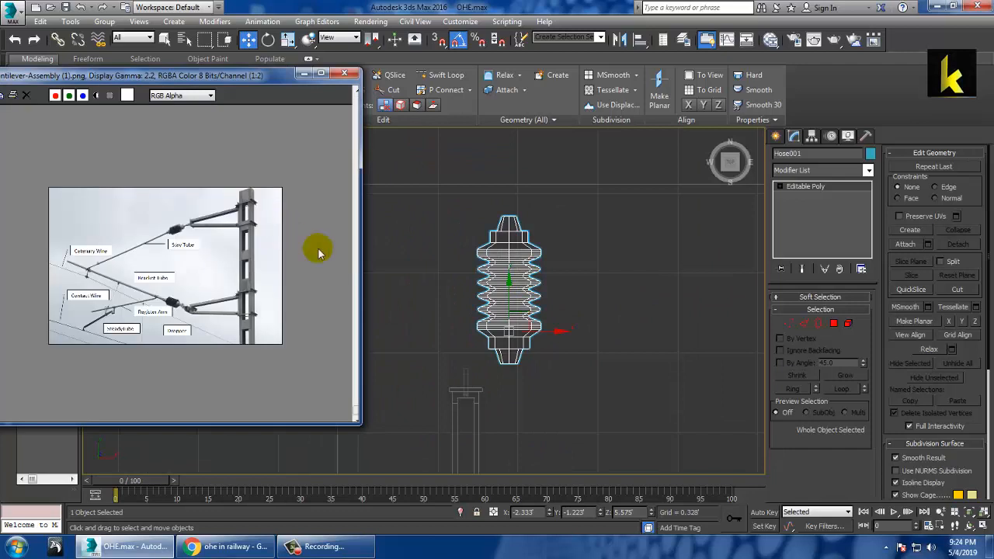
drag(564, 333, 531, 341)
drag(471, 292, 470, 300)
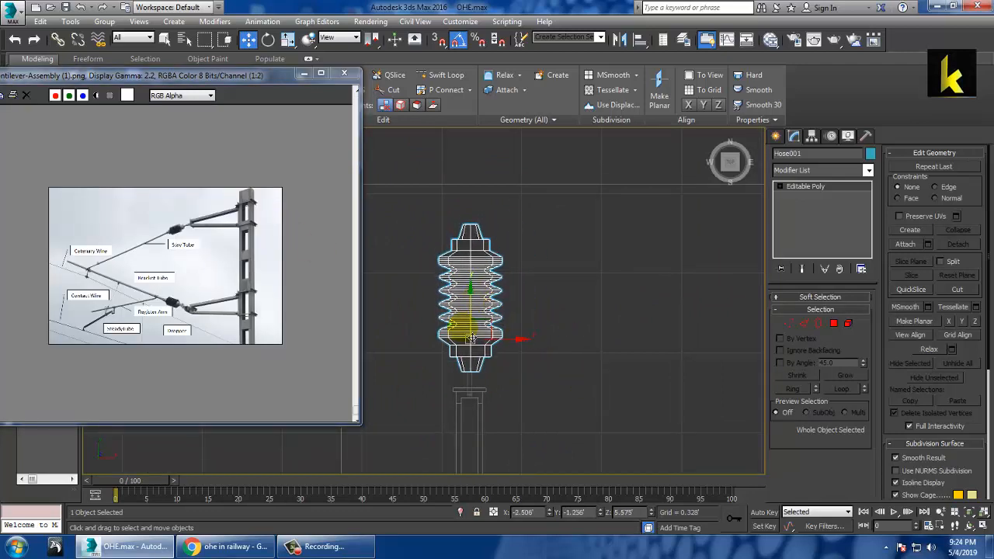
Step: Raise the insulator slightly to about Z 5.596' to match the height of the bracket tip
key(alt+w)
middle_drag(654, 402, 644, 393)
key(alt+w)
middle_drag(628, 355, 536, 306)
drag(503, 257, 502, 244)
Step: With angle snapping off, tilt the insulator slightly in the Left view and lower it to about Z 5.586'
click(463, 44)
key(alt+w)
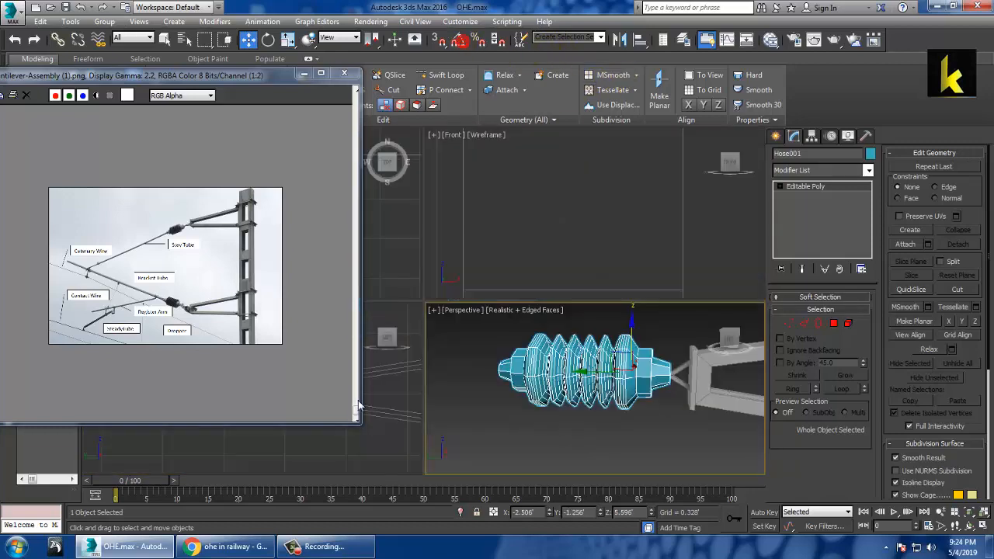
middle_click(382, 402)
key(alt+w)
scroll(434, 374, down, 3)
middle_drag(434, 345, 503, 350)
key(e)
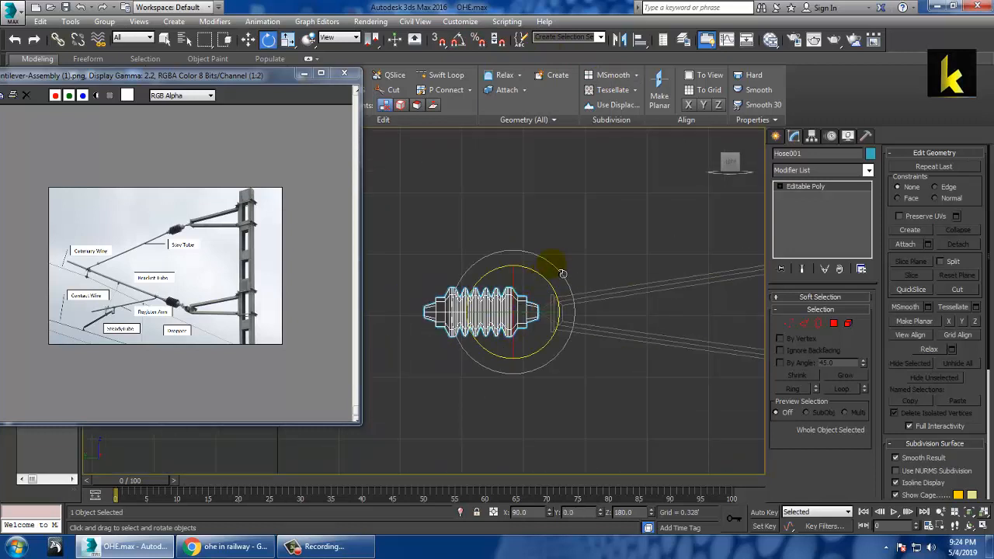
key(w)
drag(520, 280, 525, 281)
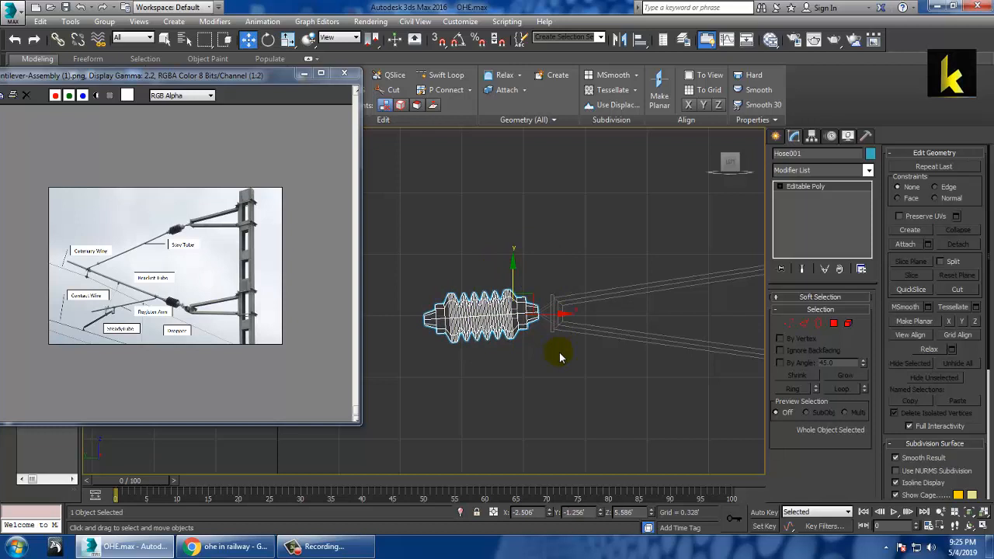
Step: Draw a straight stay tube line about 5.44' long in the Left view, sloping down from the insulator's free end
scroll(135, 247, up, 1)
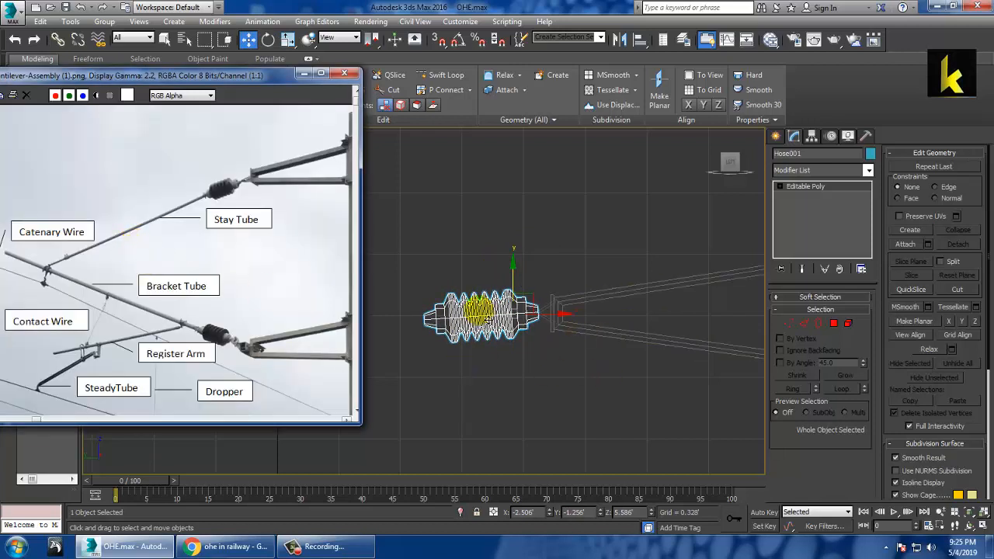
scroll(489, 342, down, 3)
middle_drag(489, 342, 636, 263)
scroll(606, 297, down, 3)
scroll(597, 305, up, 1)
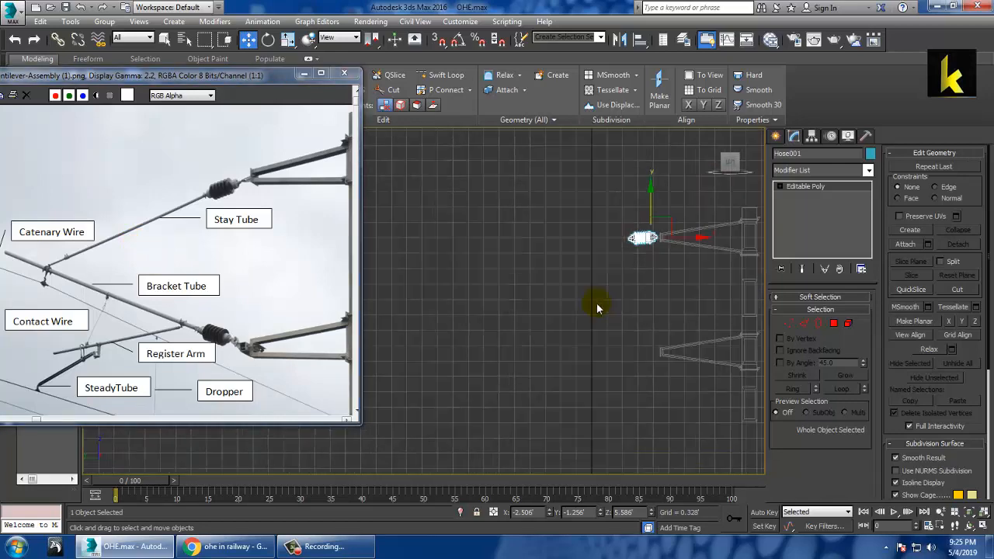
click(775, 137)
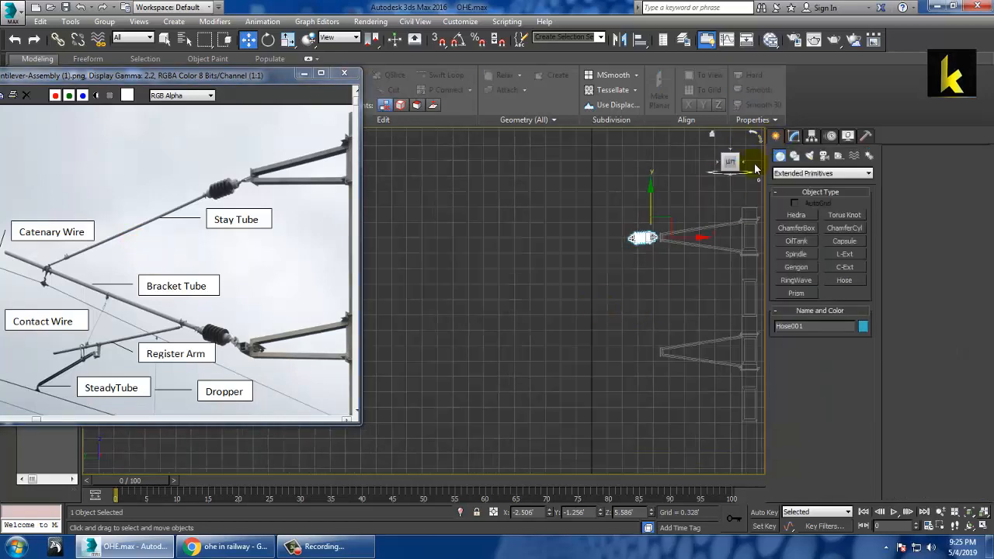
click(795, 156)
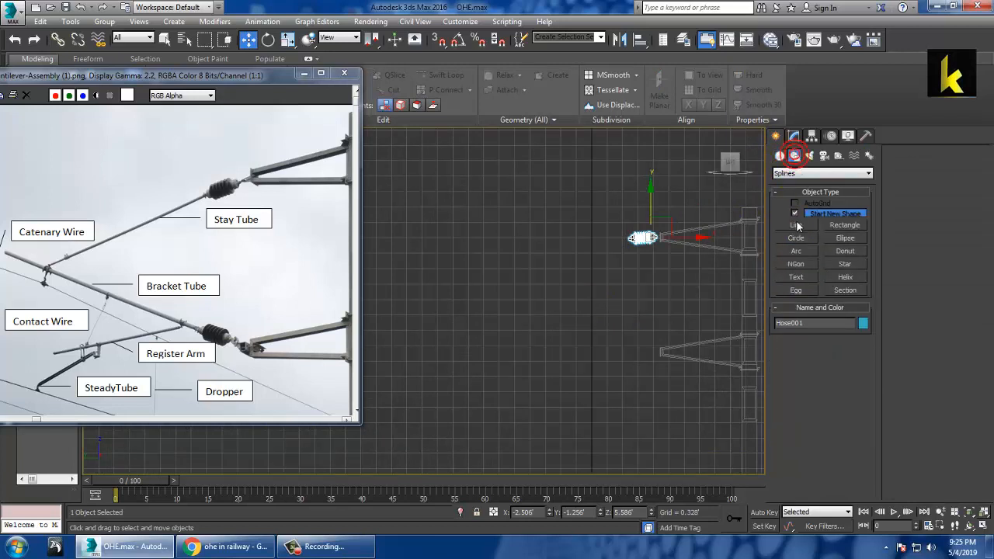
click(796, 224)
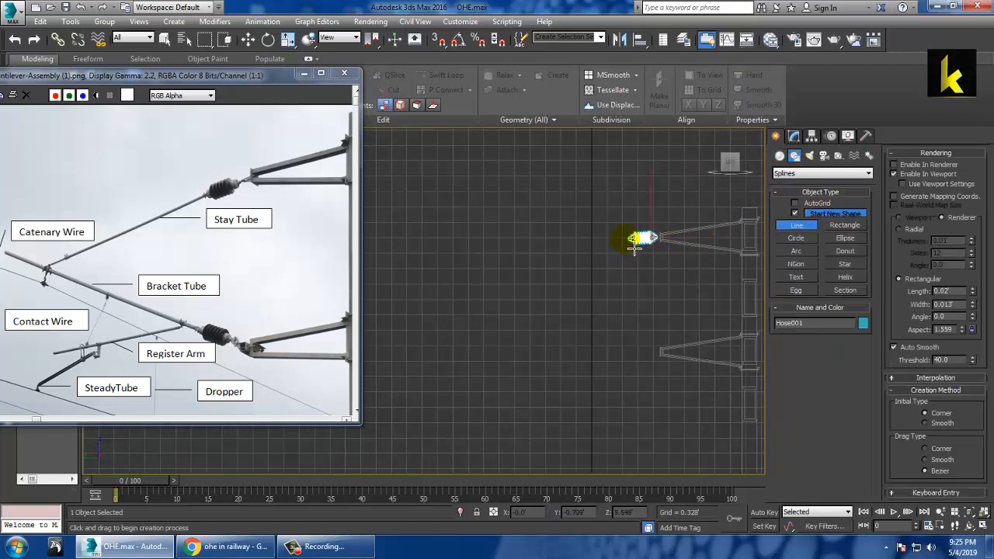
drag(636, 239, 383, 283)
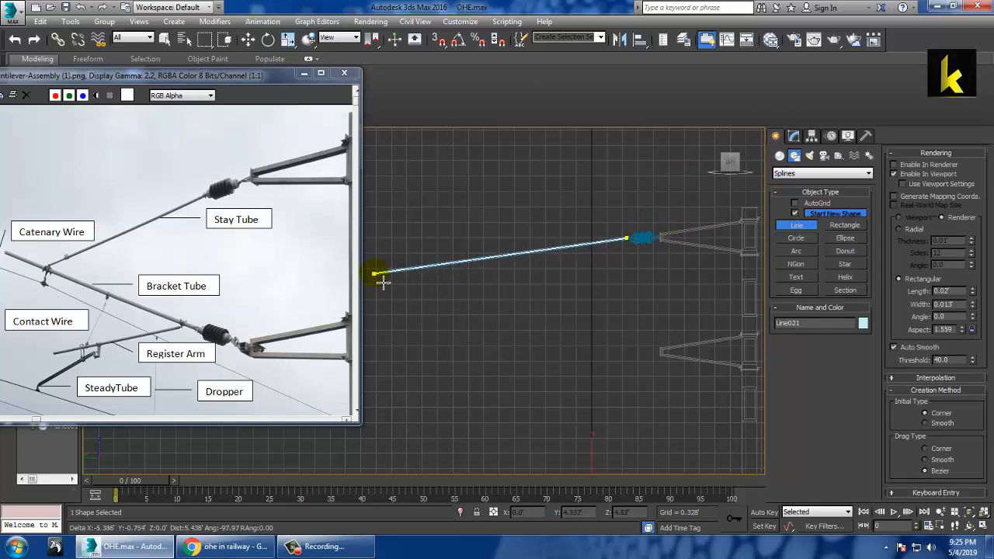
click(376, 274)
right_click(375, 275)
right_click(376, 275)
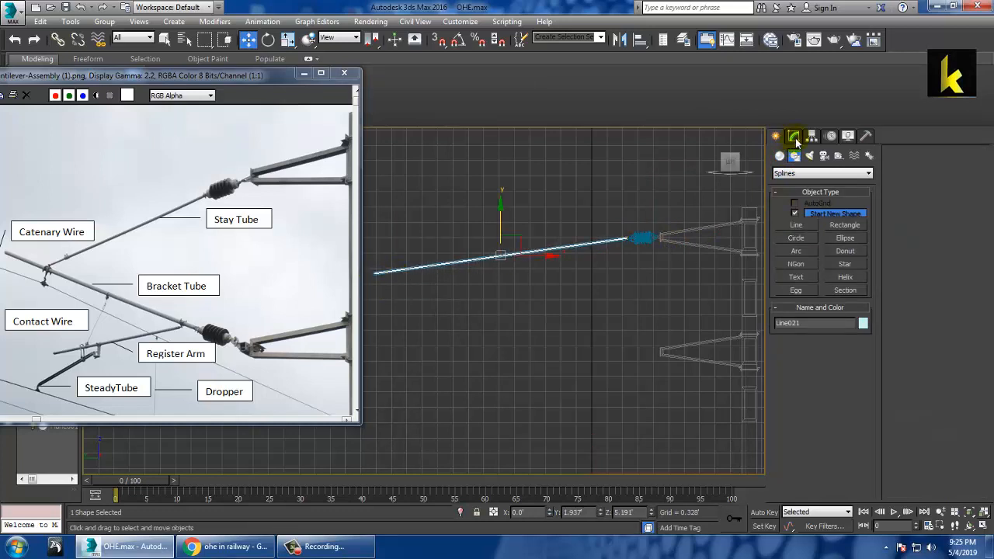
Step: Give the stay tube line a radial viewport cross-section with a thickness of 0.056'
click(793, 136)
click(796, 378)
key(alt+w)
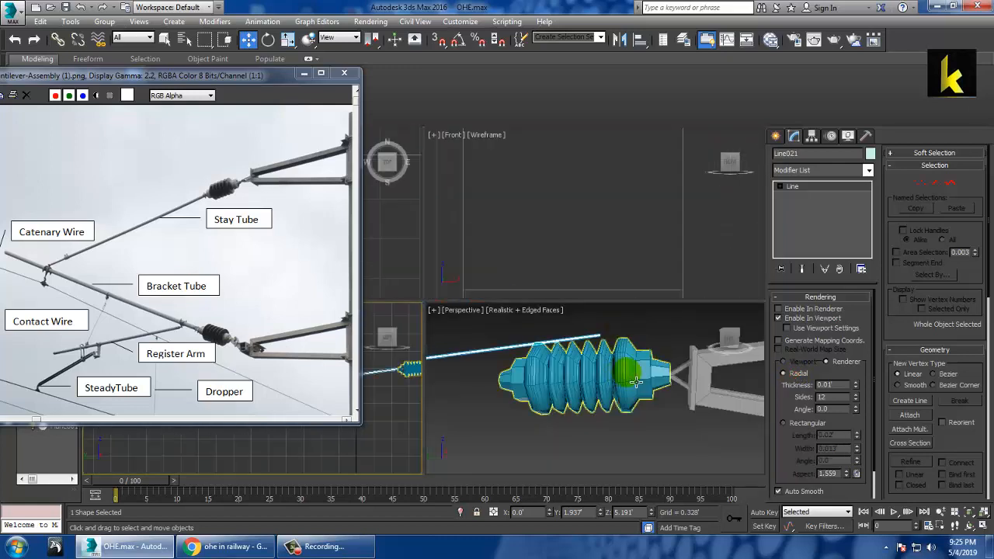
right_click(628, 372)
key(z)
key(alt+w)
alt+middle_drag(640, 372, 614, 366)
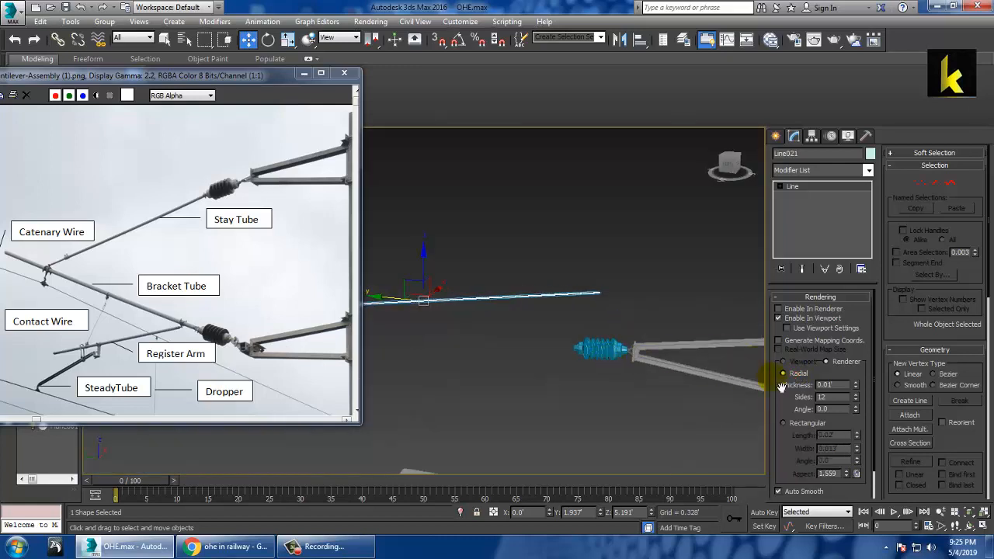
drag(858, 394, 853, 305)
Step: Move the stay tube along X to about -2.511' in the Top view so it lines up with the insulator
key(alt+w)
right_click(387, 233)
key(alt+w)
key(z)
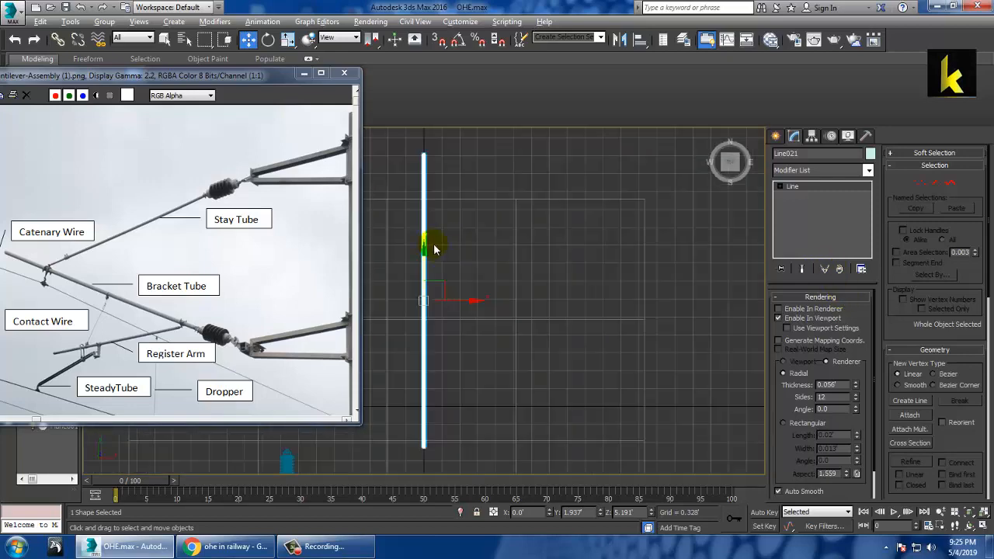
scroll(457, 264, down, 5)
scroll(473, 290, up, 4)
middle_drag(501, 262, 609, 208)
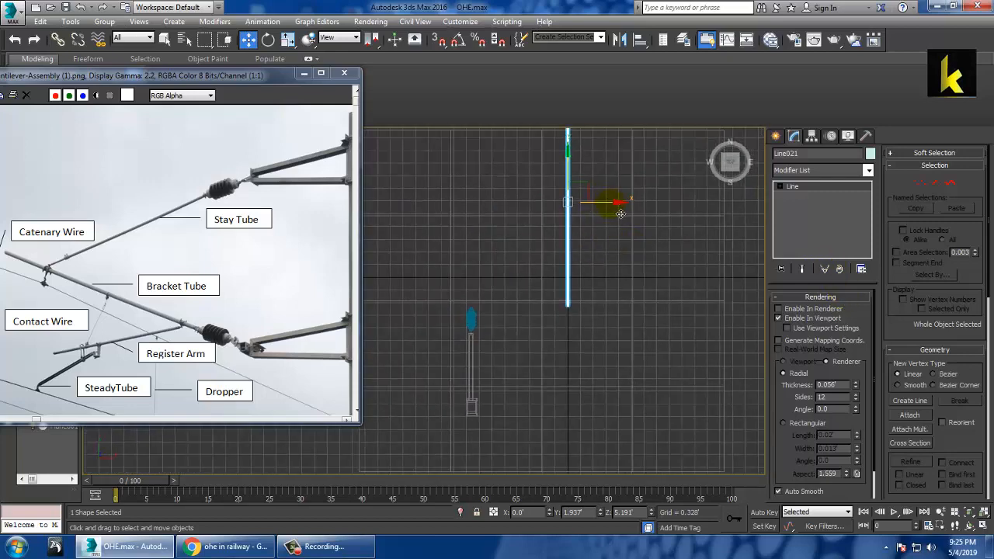
drag(621, 213, 524, 209)
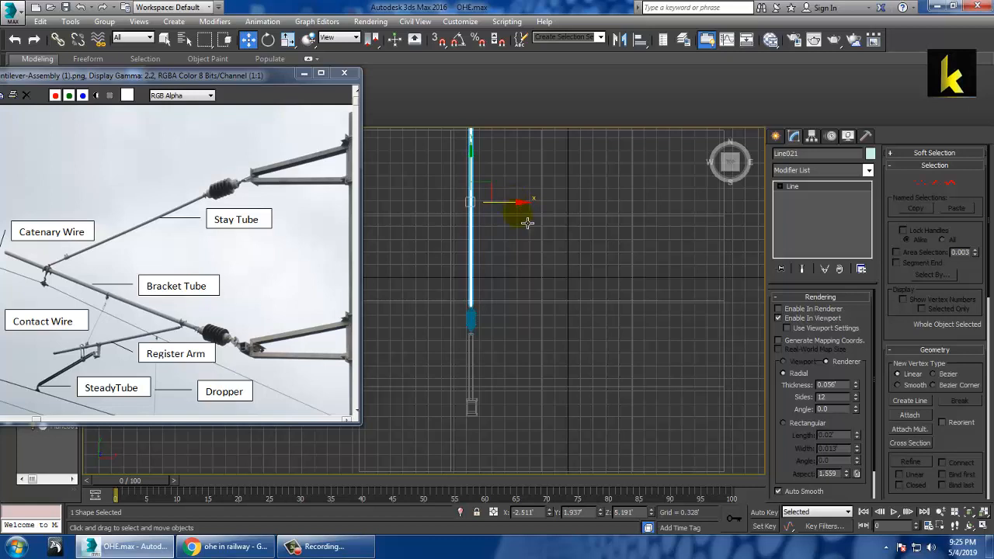
Step: Rotate the stay tube slightly in the Left view to a Y angle of about 178.75°, making its slope gentler
key(alt+w)
right_click(627, 367)
key(z)
key(alt+w)
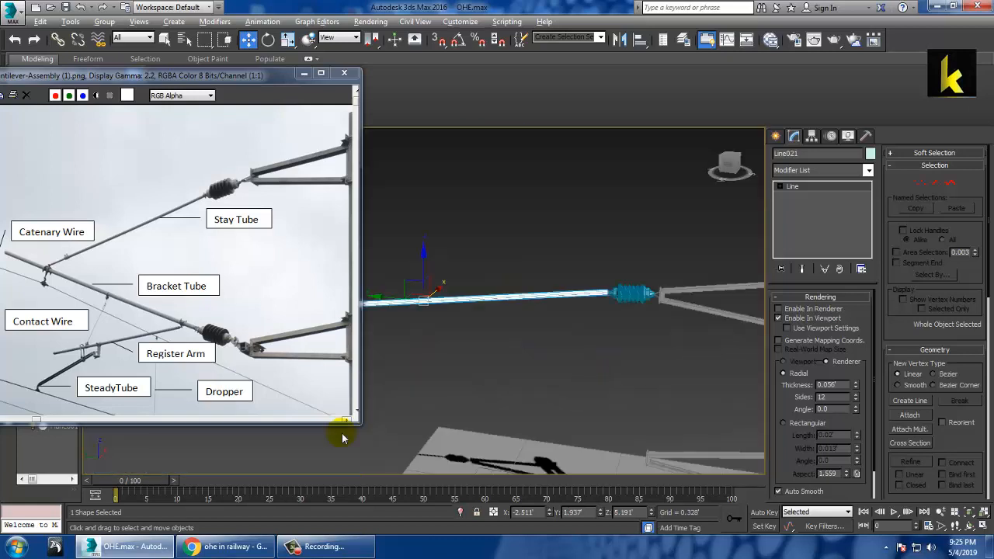
key(alt+w)
right_click(416, 394)
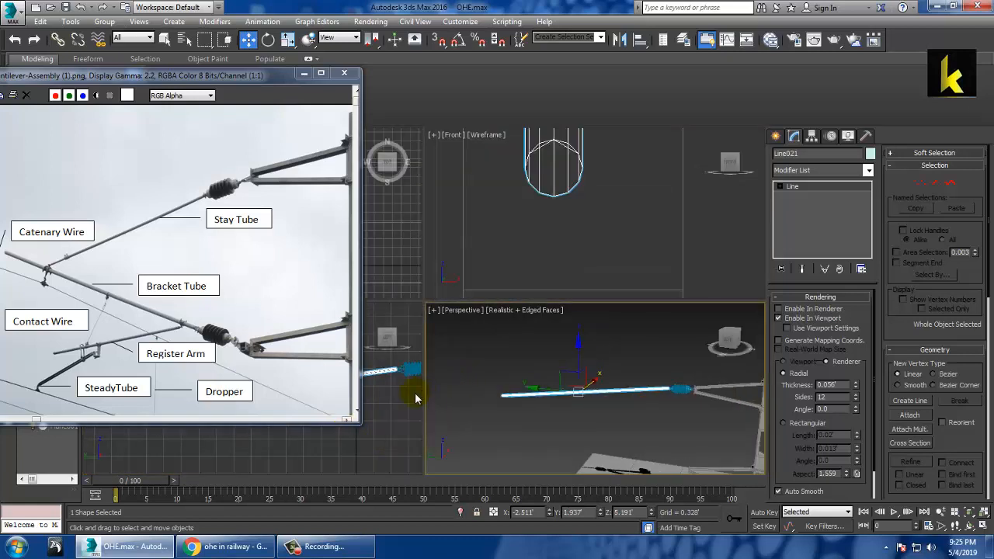
key(alt+w)
scroll(556, 332, up, 4)
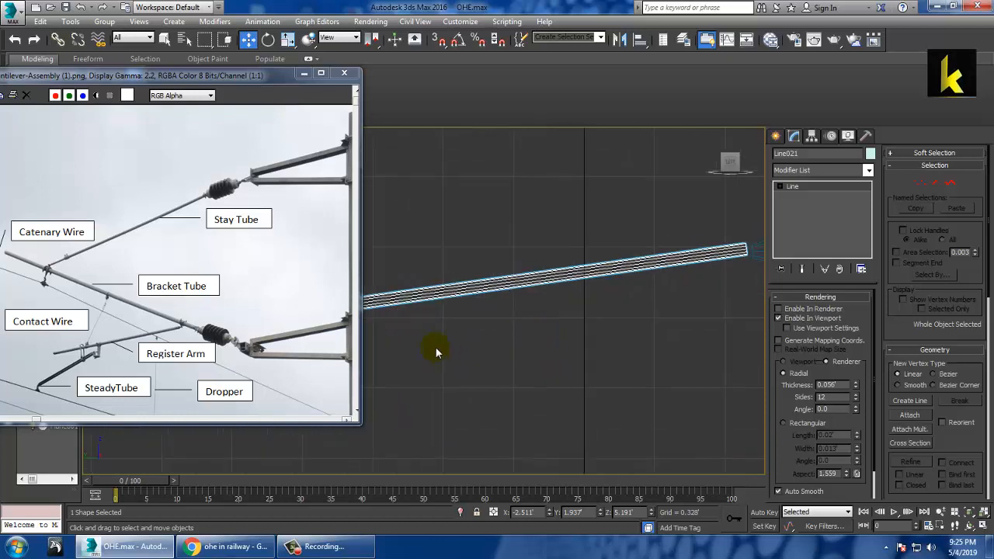
scroll(509, 369, down, 2)
key(e)
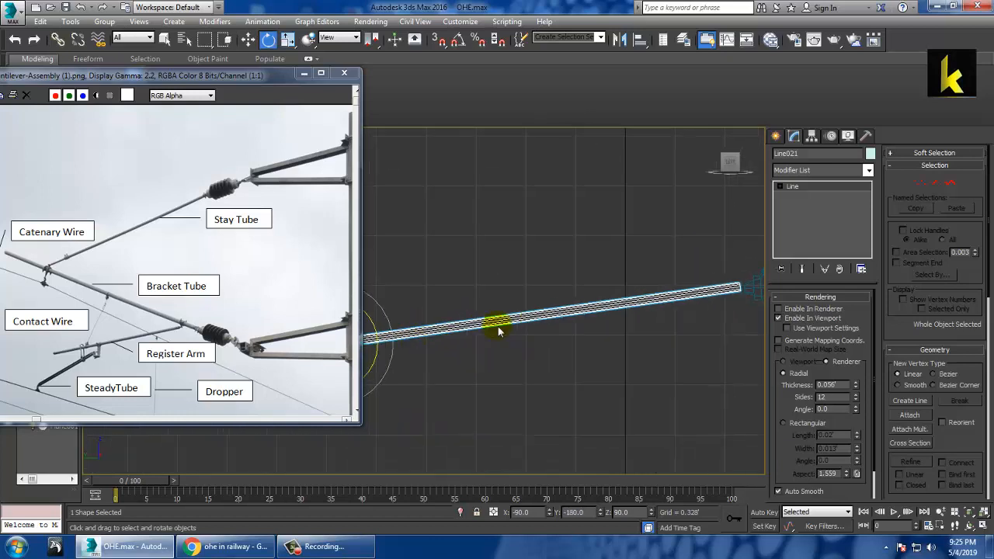
mouse_move(400, 330)
mouse_down()
mouse_move(381, 328)
mouse_move(397, 319)
mouse_up()
key(w)
scroll(458, 322, up, 2)
mouse_move(536, 315)
middle_down()
mouse_move(430, 321)
mouse_move(533, 325)
middle_up()
Step: Rotate the stay tube further to a Y angle of about 176.95° and raise it to about Z 5.307'
key(e)
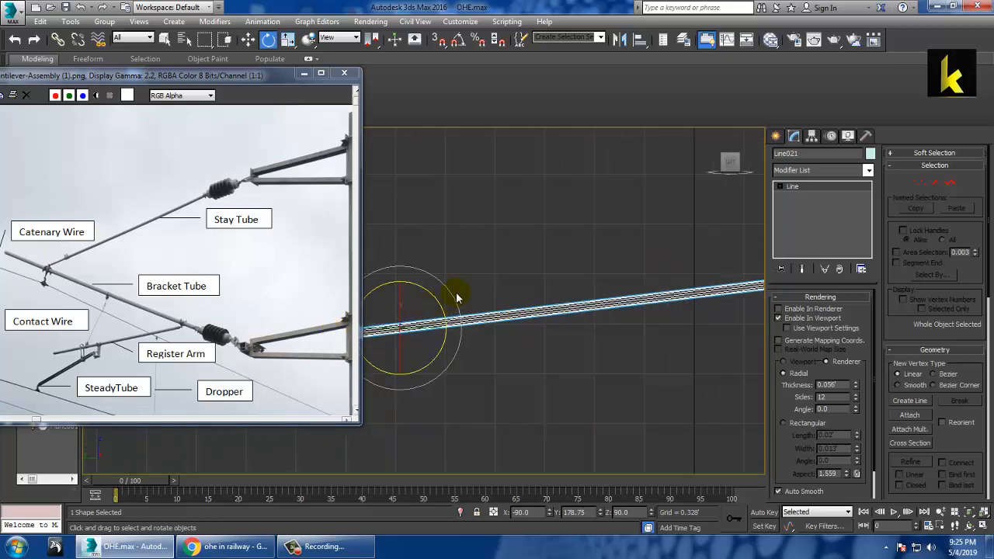
drag(461, 303, 455, 300)
middle_drag(455, 300, 582, 346)
key(w)
drag(466, 346, 469, 338)
middle_drag(574, 338, 505, 358)
drag(401, 332, 401, 327)
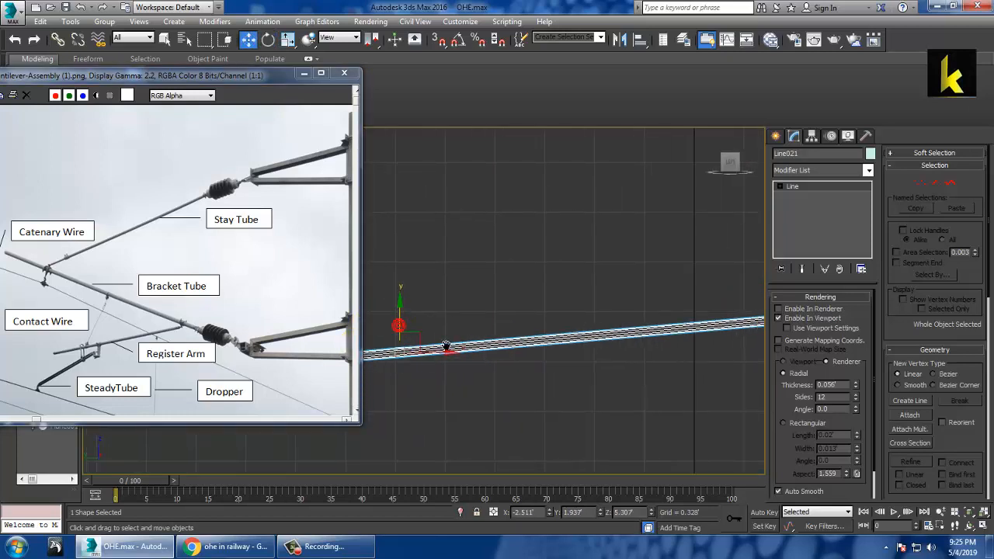
middle_drag(446, 346, 350, 350)
Step: Tilt the stay tube slightly flatter and raise it to about Z 5.396' so its end meets the insulator
key(e)
middle_drag(449, 336, 541, 334)
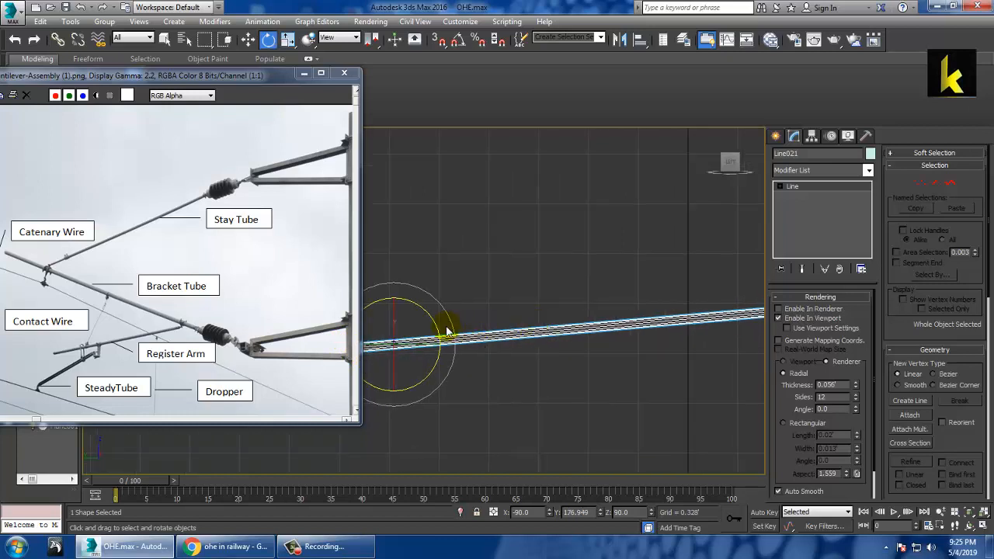
drag(461, 335, 460, 338)
key(w)
middle_drag(491, 355, 554, 364)
drag(445, 326, 446, 317)
middle_drag(635, 349, 572, 347)
drag(380, 310, 382, 306)
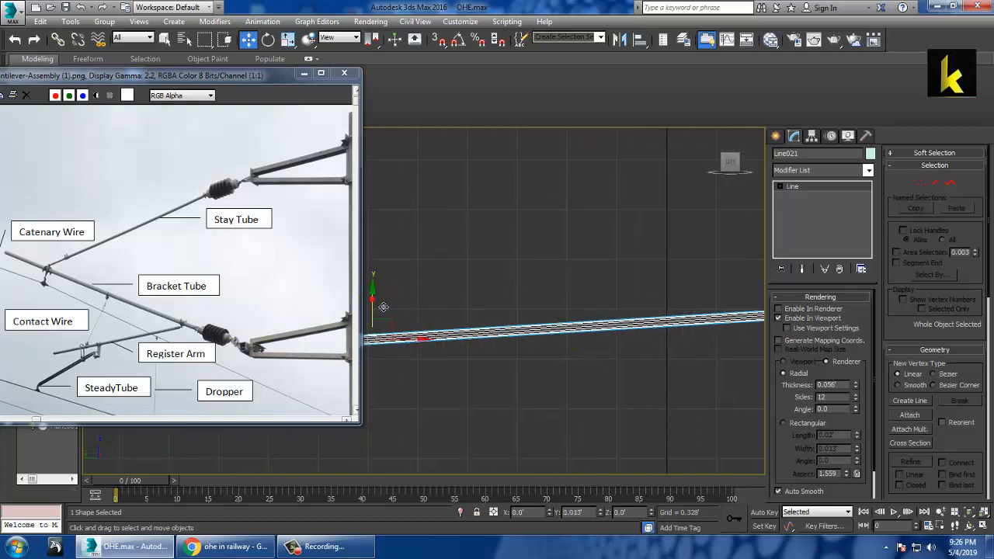
middle_drag(521, 337, 652, 378)
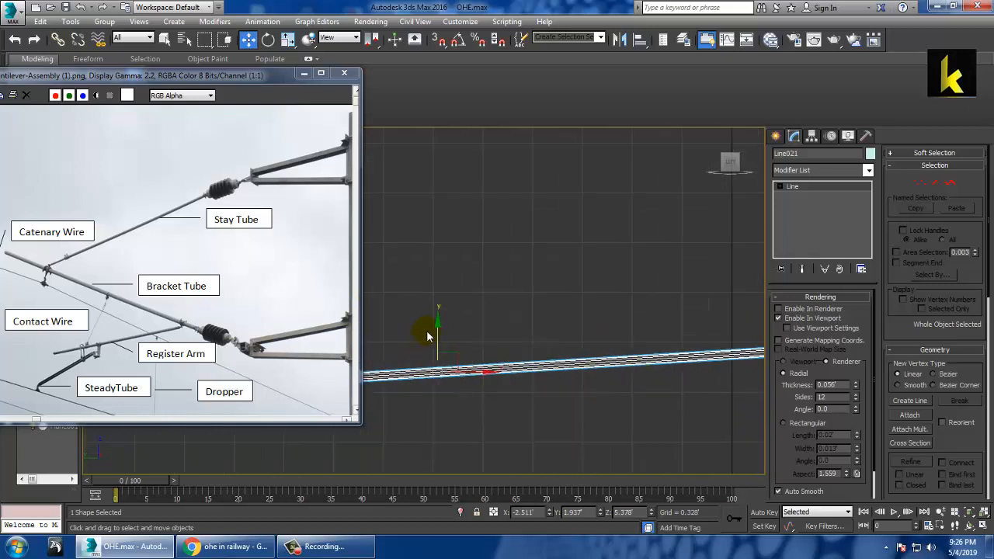
drag(447, 338, 448, 336)
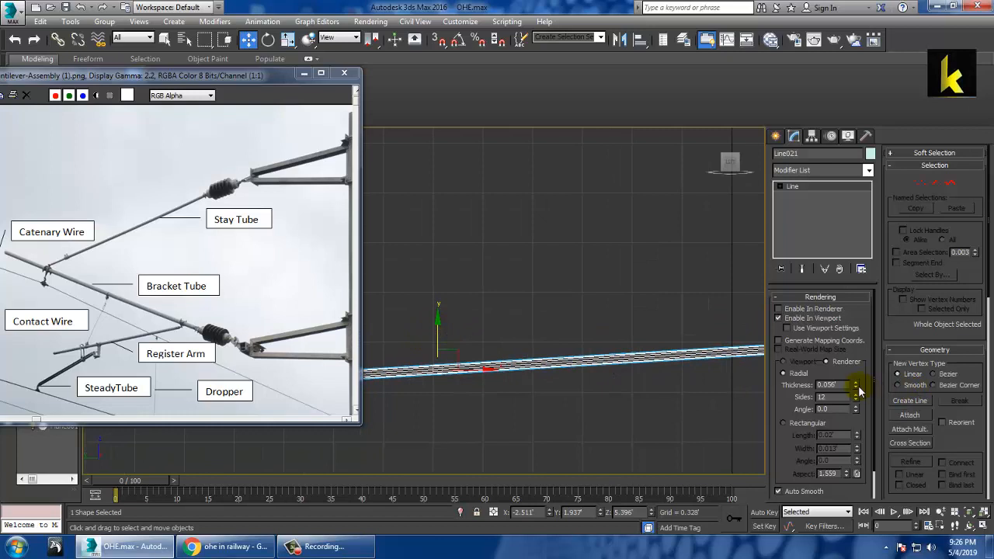
Step: Reduce the stay tube's radial thickness to 0.035' and check how its end fits the insulator
drag(858, 391, 855, 414)
mouse_move(594, 373)
middle_down()
mouse_move(518, 375)
mouse_move(564, 391)
mouse_move(590, 389)
middle_up()
scroll(519, 374, down, 2)
scroll(565, 389, up, 1)
scroll(664, 365, up, 1)
middle_drag(664, 365, 463, 388)
scroll(586, 379, up, 1)
scroll(567, 365, up, 2)
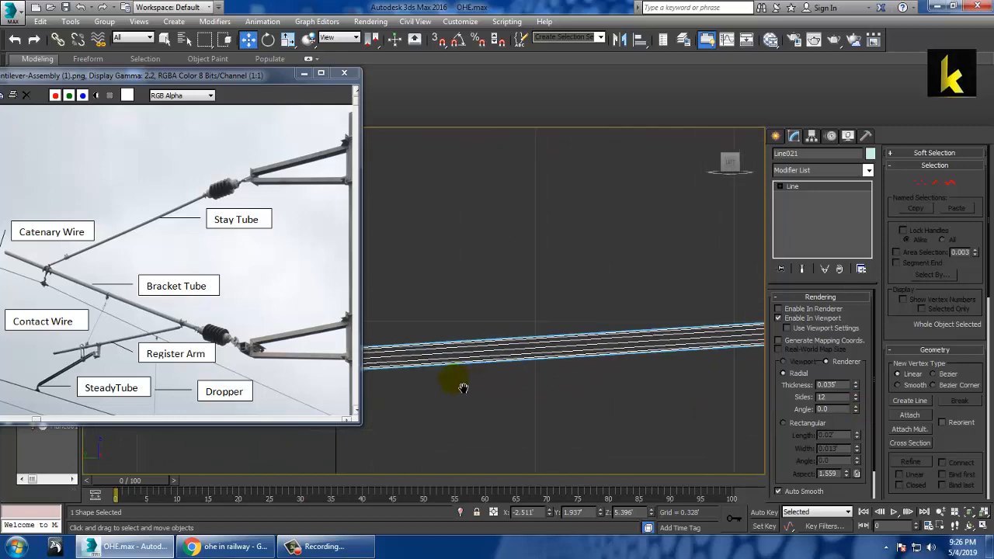
middle_drag(596, 382, 446, 387)
middle_drag(611, 358, 574, 358)
scroll(573, 362, up, 2)
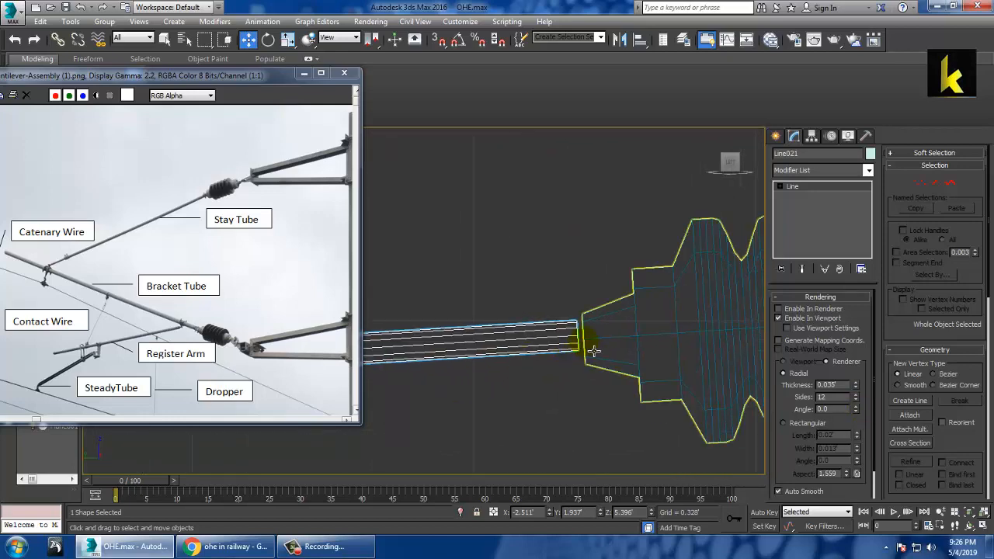
click(592, 351)
click(543, 349)
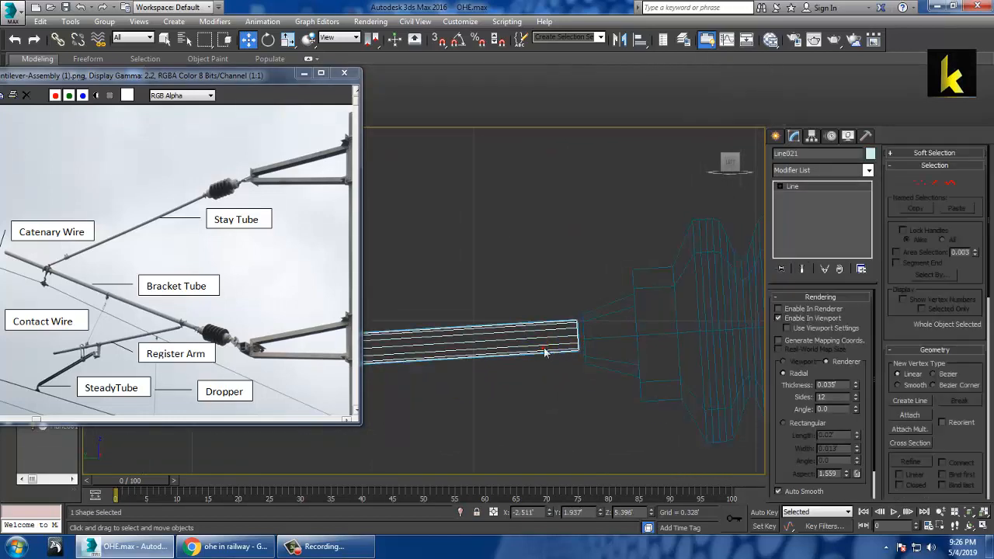
Step: Mirror the stay tube about the X axis as a copy and lower the copy to about Z 3.312' for the bracket tube
scroll(543, 351, down, 5)
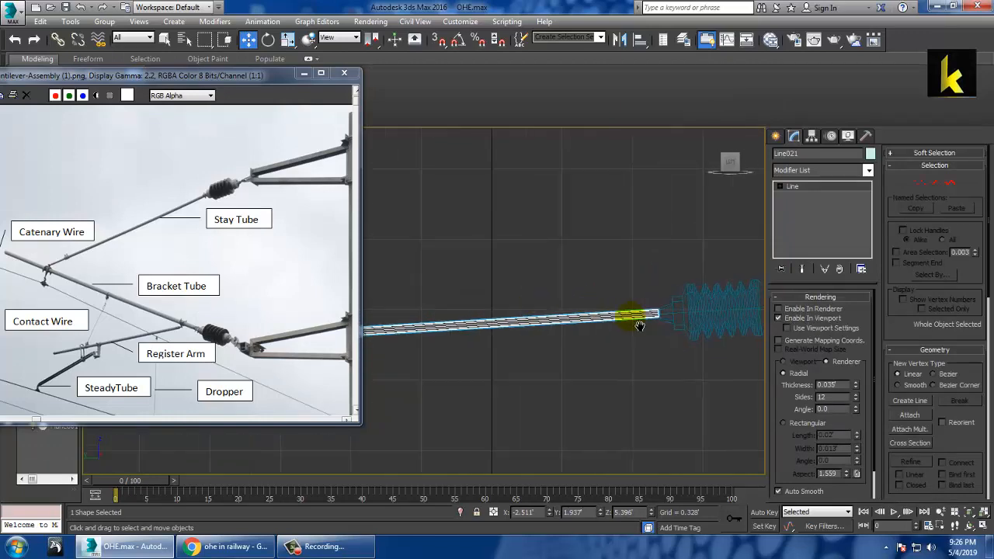
middle_drag(605, 301, 616, 282)
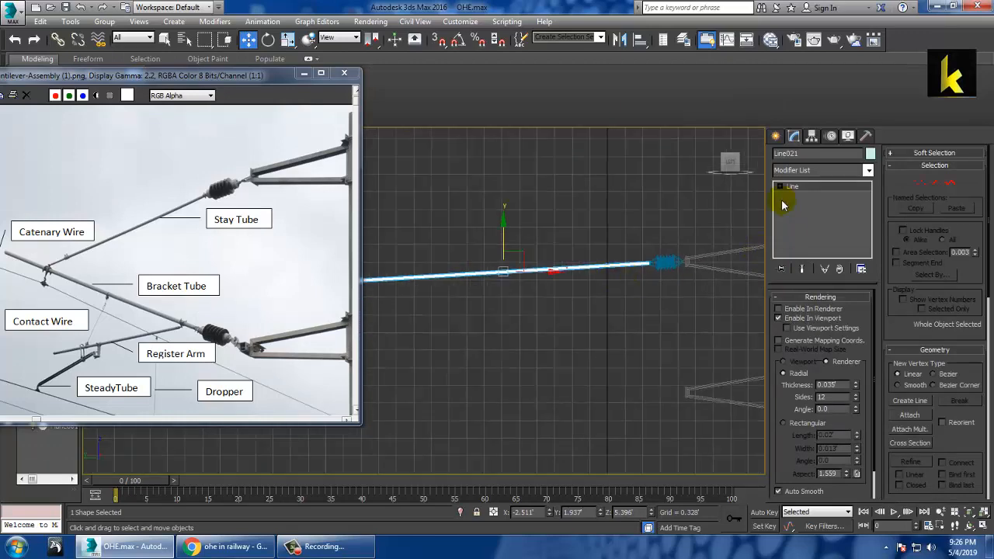
scroll(169, 326, down, 1)
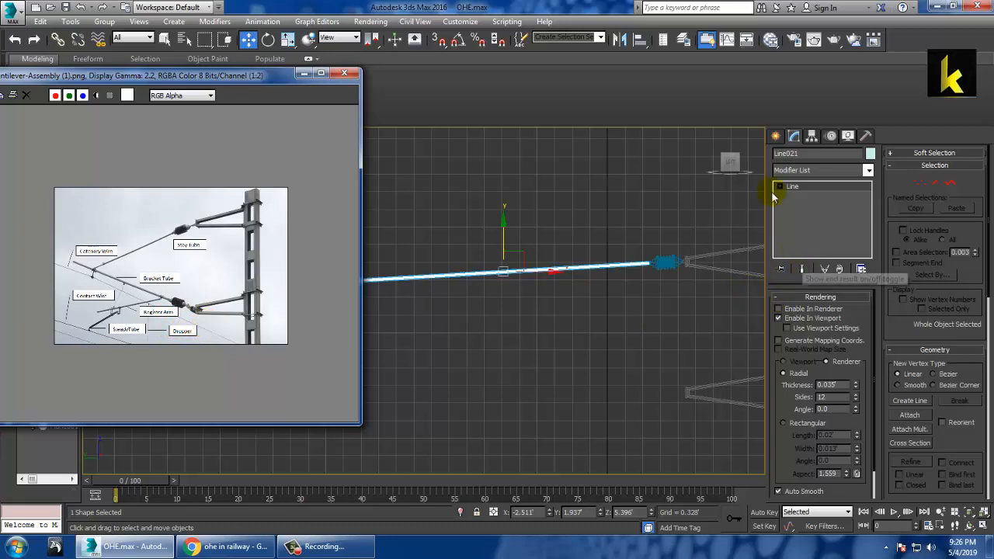
click(620, 39)
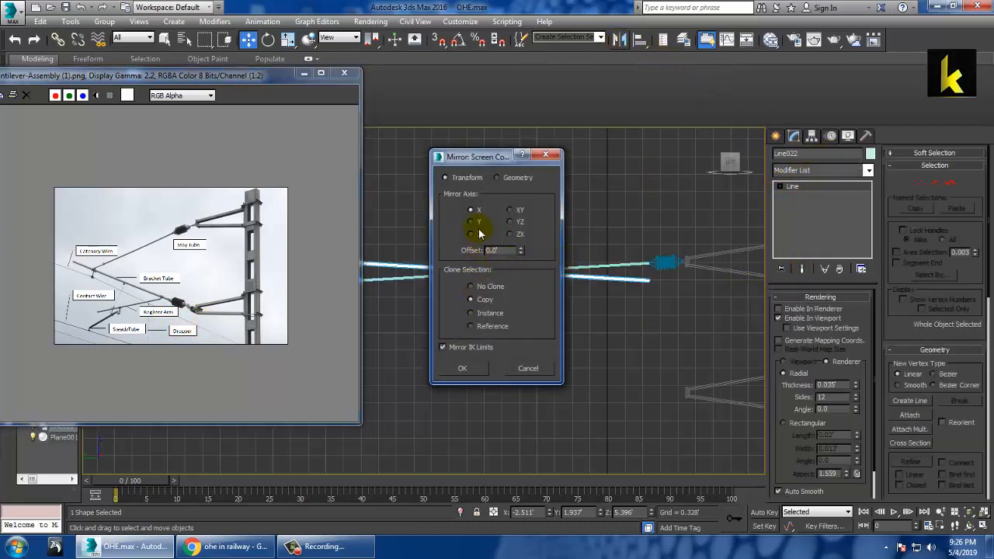
click(464, 369)
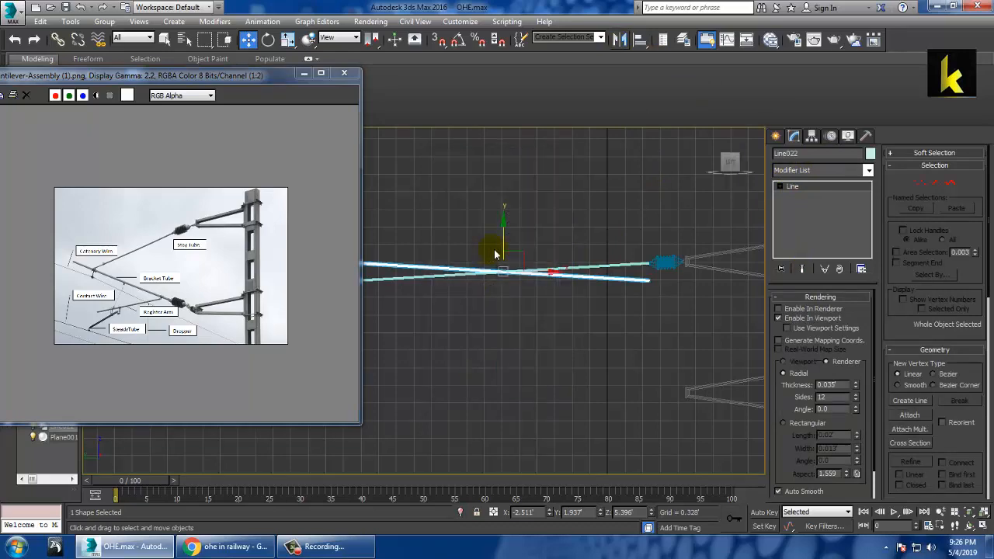
drag(510, 253, 536, 362)
Step: Lower the original stay tube slightly to about Z 5.39' to centre it on the insulator's end
middle_drag(595, 358, 702, 280)
scroll(660, 284, up, 3)
click(654, 283)
scroll(651, 289, up, 2)
click(462, 291)
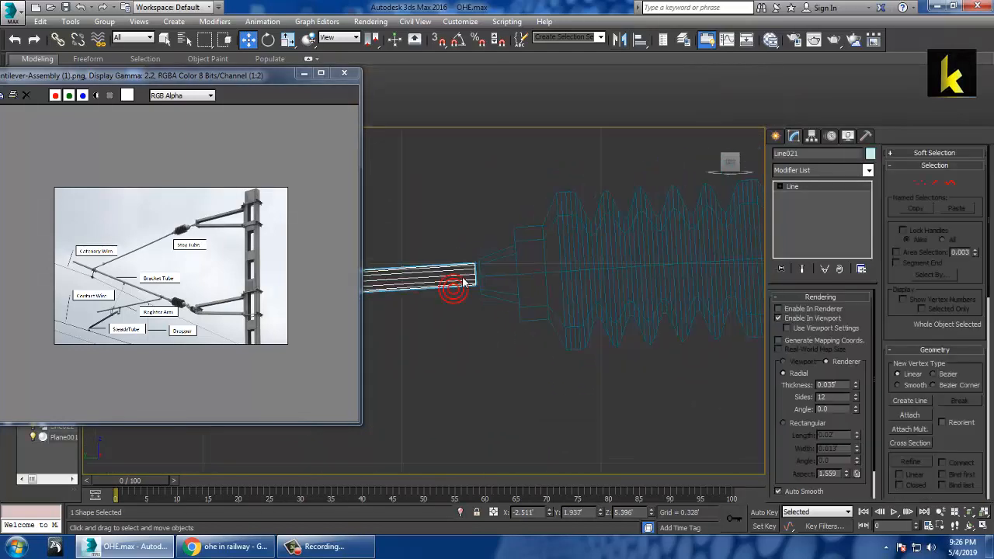
scroll(463, 293, down, 2)
middle_drag(463, 293, 677, 280)
scroll(584, 289, down, 3)
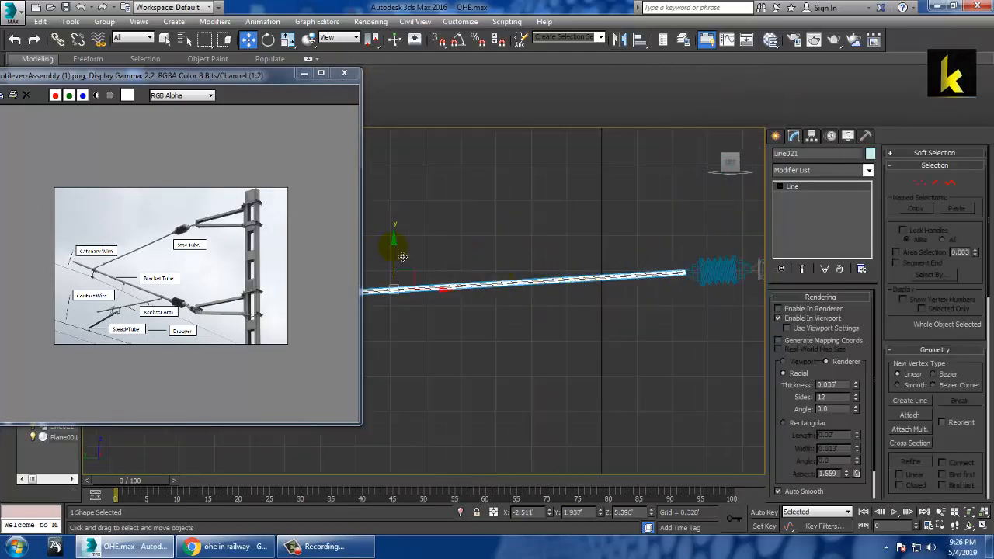
drag(402, 257, 406, 259)
scroll(544, 295, down, 4)
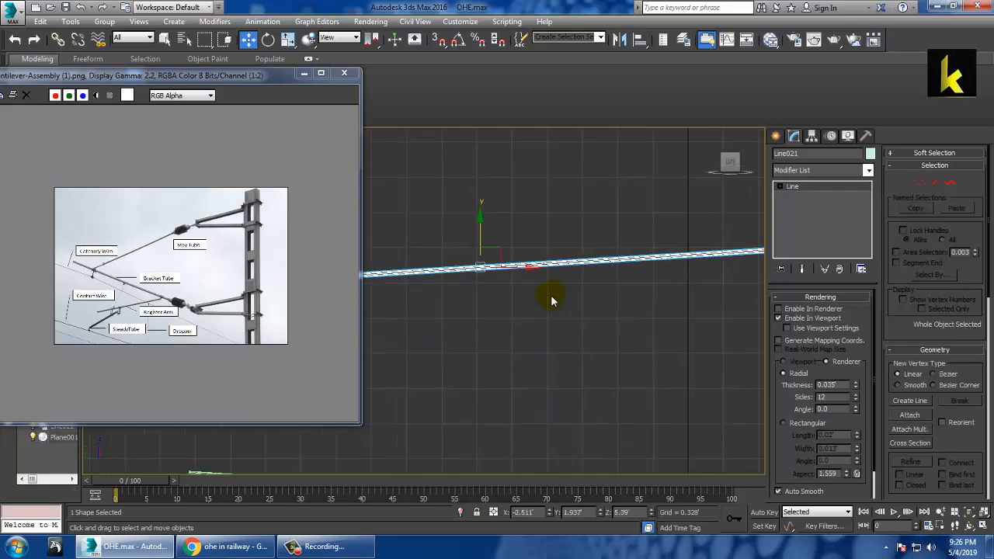
middle_drag(593, 313, 611, 327)
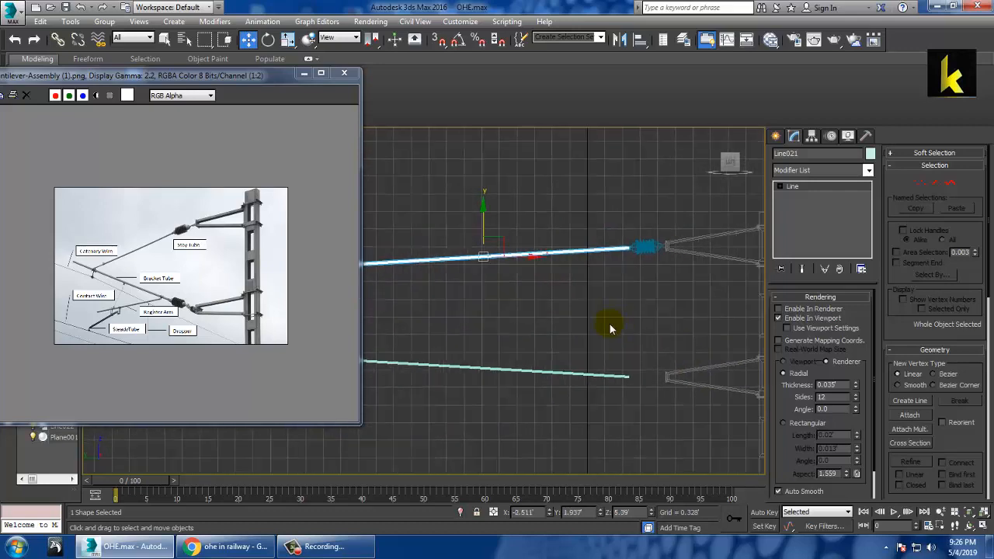
Step: Set the radial thickness of the lower bracket tube to 0.08'
middle_drag(519, 288, 641, 291)
scroll(200, 284, up, 1)
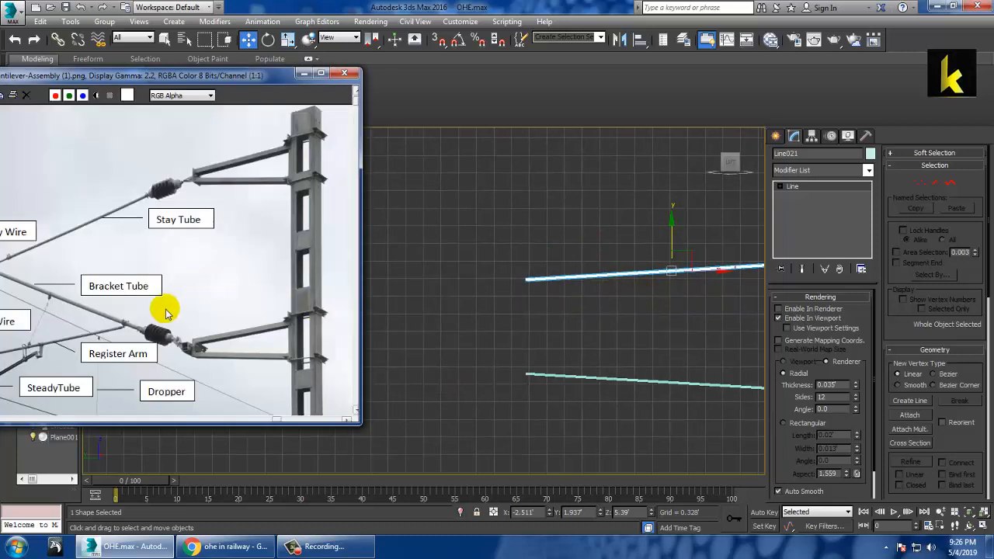
click(727, 393)
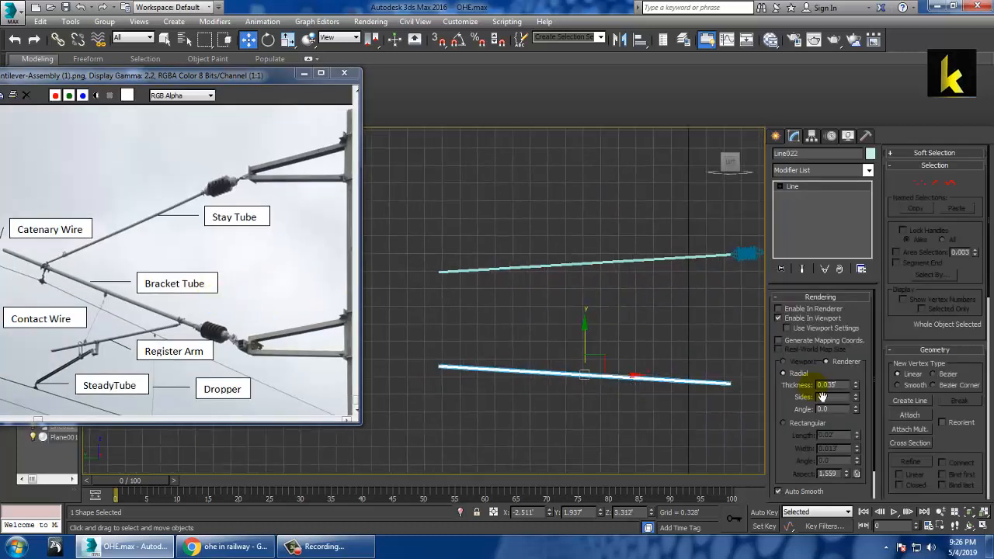
drag(855, 383, 855, 311)
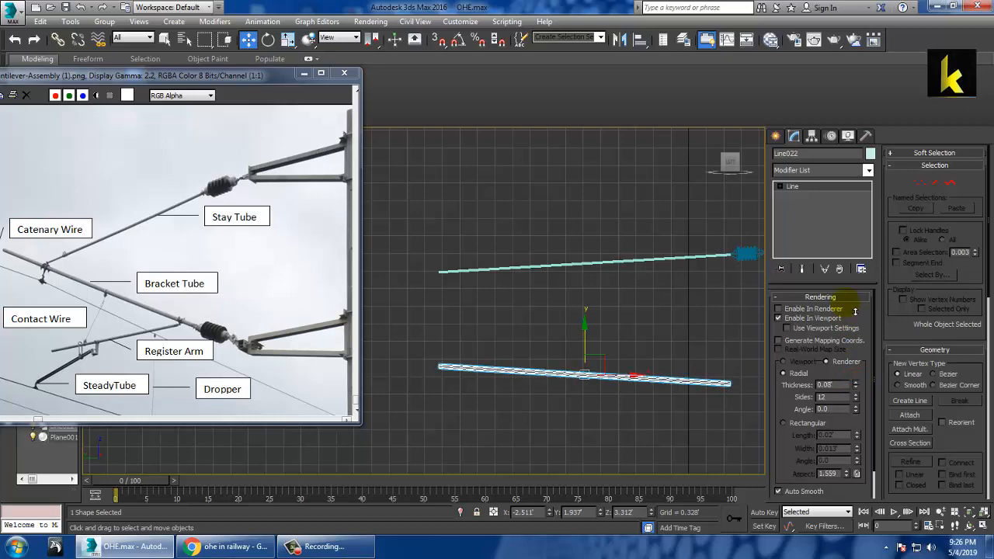
Step: Mirror the upper insulator and its V-shaped connector about the Y axis as a copy
middle_drag(701, 353, 563, 374)
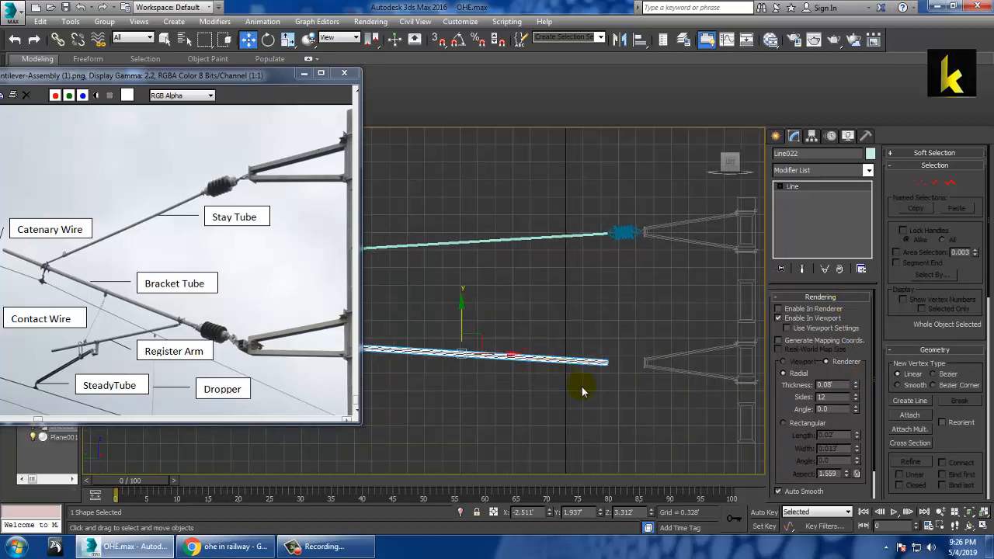
middle_drag(657, 288, 577, 301)
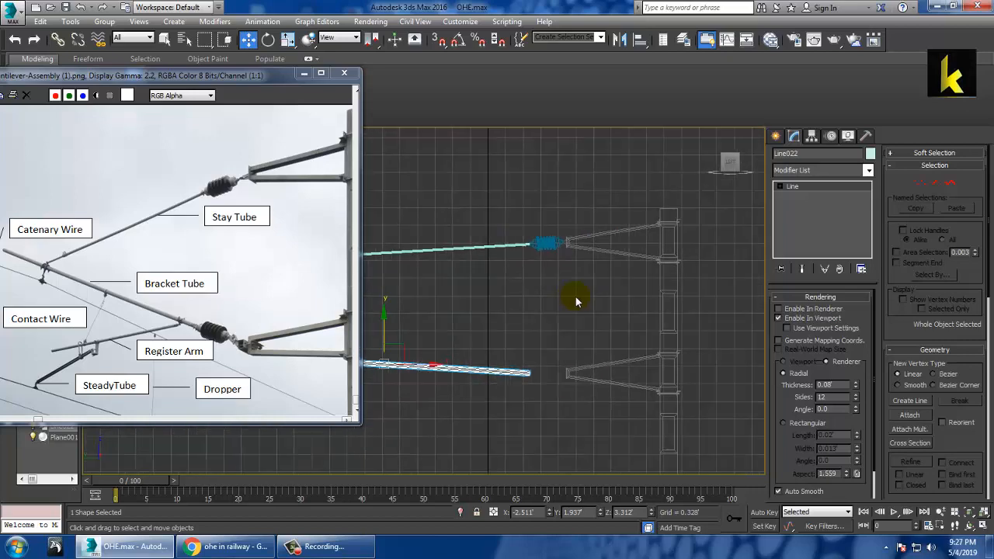
scroll(578, 268, up, 3)
click(559, 244)
ctrl+click(577, 246)
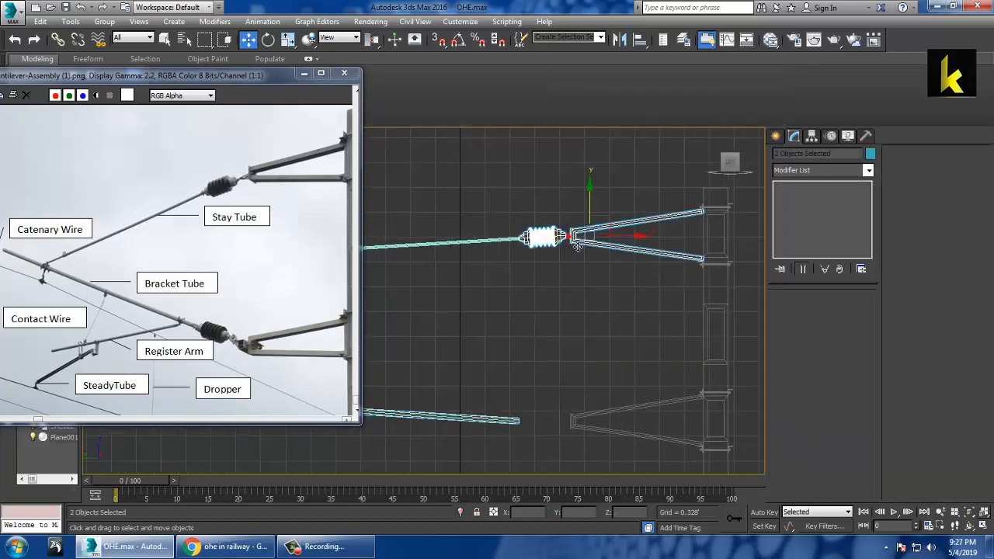
scroll(590, 260, up, 4)
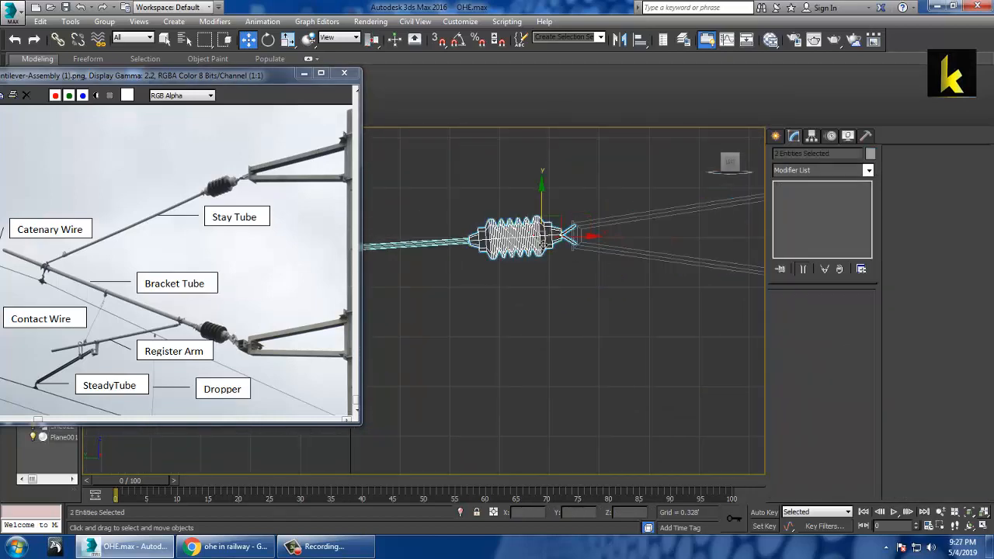
click(619, 42)
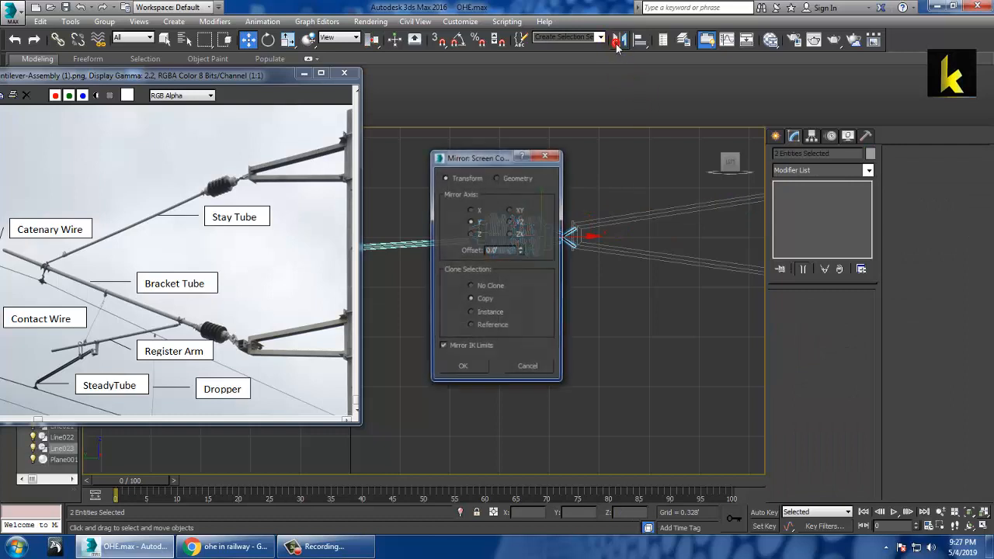
click(463, 365)
Step: Move the mirrored insulator and connector down about 2.465' between the bracket tube and the lower bracket
middle_drag(490, 358, 576, 264)
scroll(576, 264, down, 3)
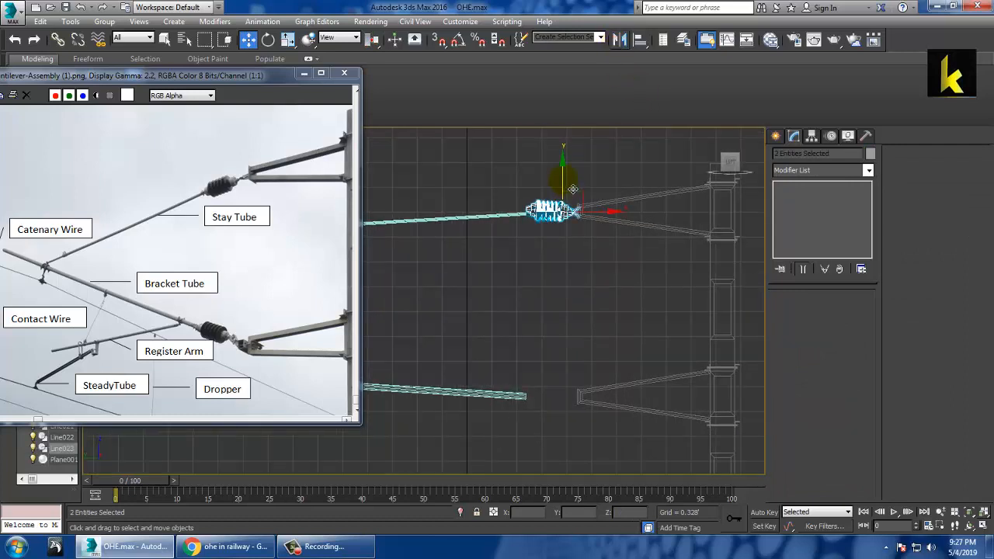
drag(572, 190, 591, 376)
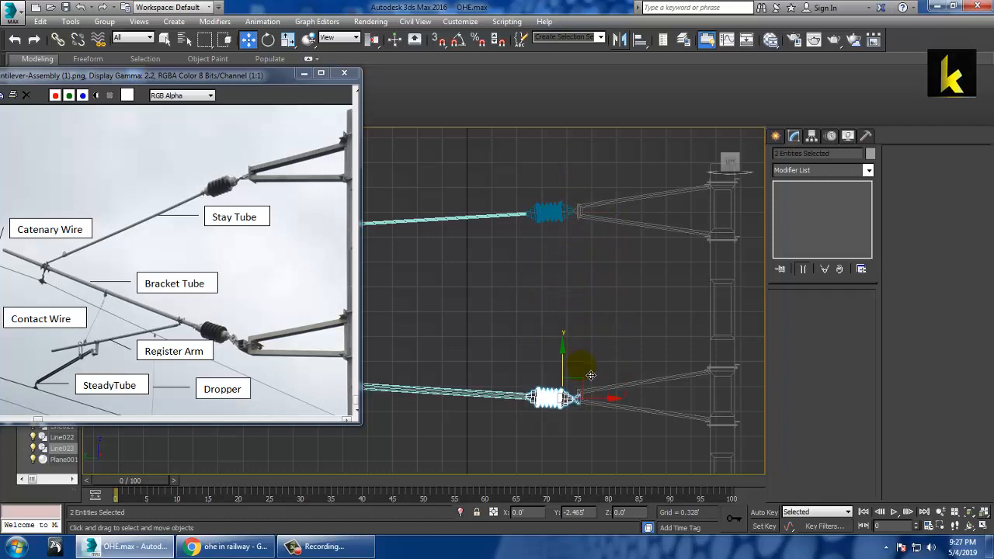
Step: Examine the lower insulator's V-shaped connector and compare the whole assembly with the complete reference photo
middle_drag(591, 375, 592, 318)
scroll(602, 313, up, 3)
scroll(584, 305, up, 5)
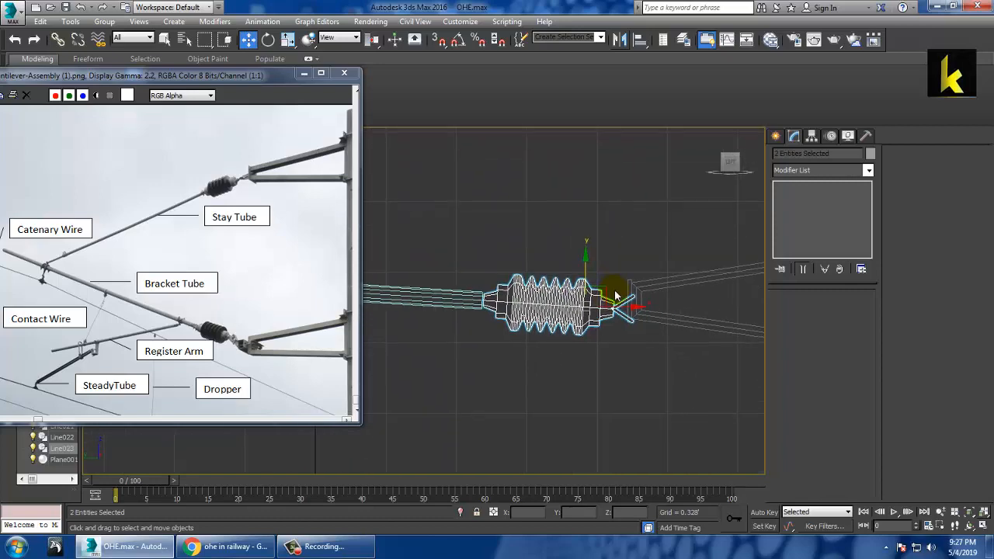
click(613, 303)
click(645, 326)
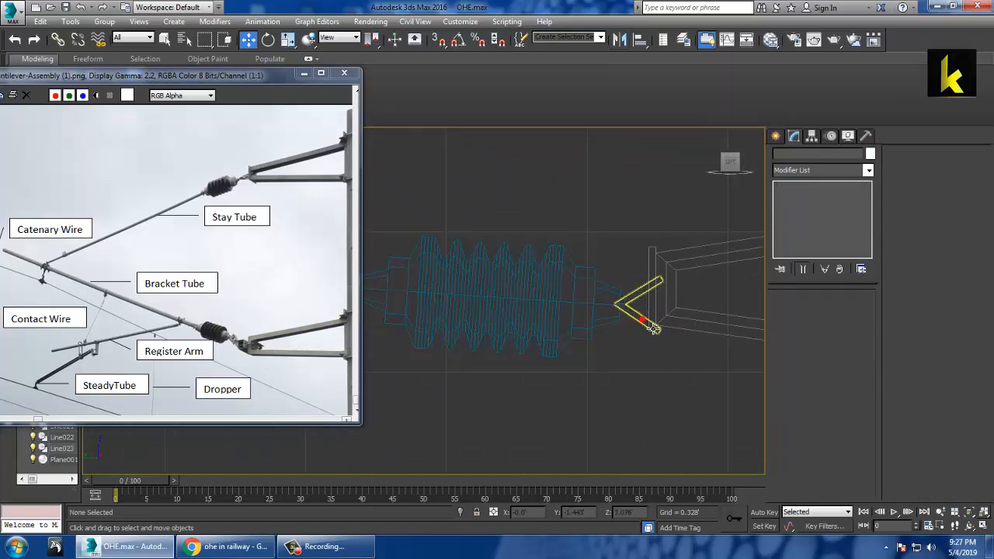
click(653, 326)
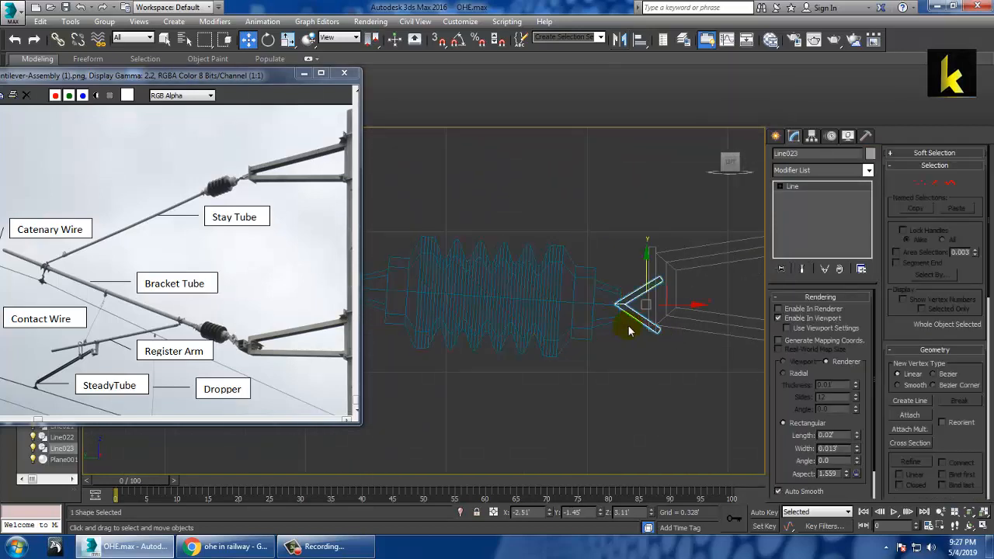
key(alt+w)
middle_click(381, 260)
key(alt+w)
scroll(413, 451, up, 5)
key(alt+w)
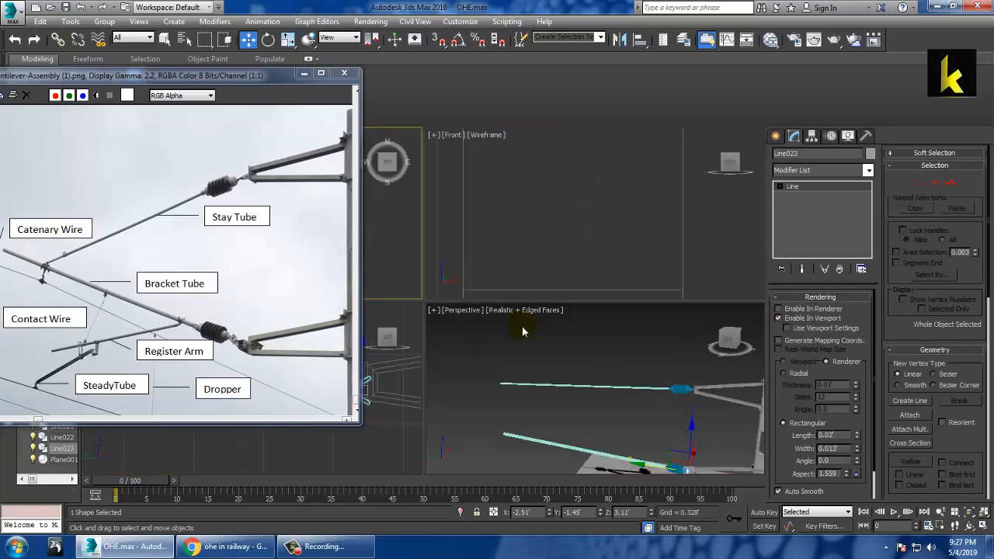
scroll(524, 331, down, 5)
middle_click(399, 382)
key(alt+w)
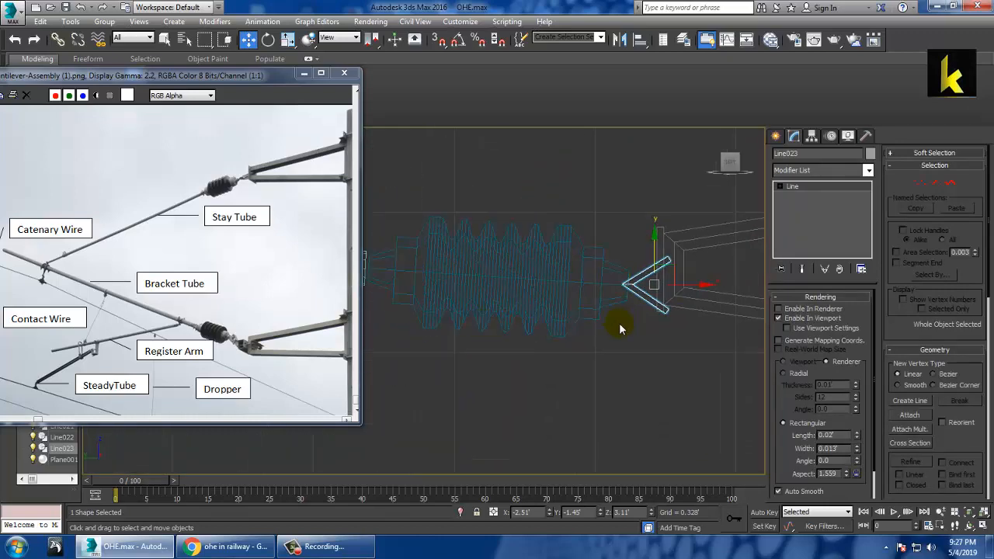
key(alt+w)
middle_click(679, 371)
key(alt+w)
alt+middle_drag(678, 372, 481, 342)
middle_drag(482, 342, 649, 316)
click(188, 250)
scroll(209, 269, down, 1)
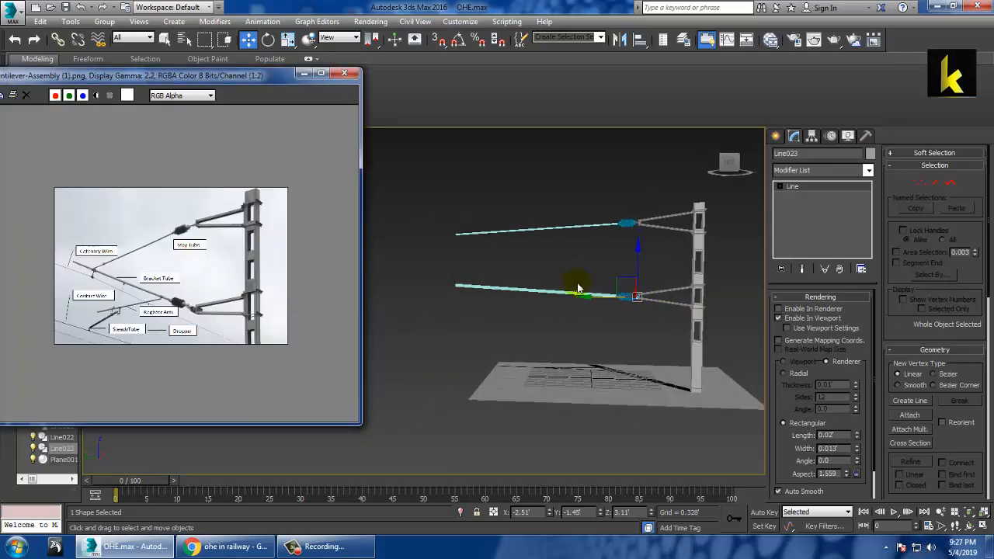
Step: Shorten the stay tube by moving its free end vertex toward the insulator, to about Y 2.837'
scroll(578, 289, up, 3)
scroll(566, 244, up, 1)
click(566, 232)
key(1)
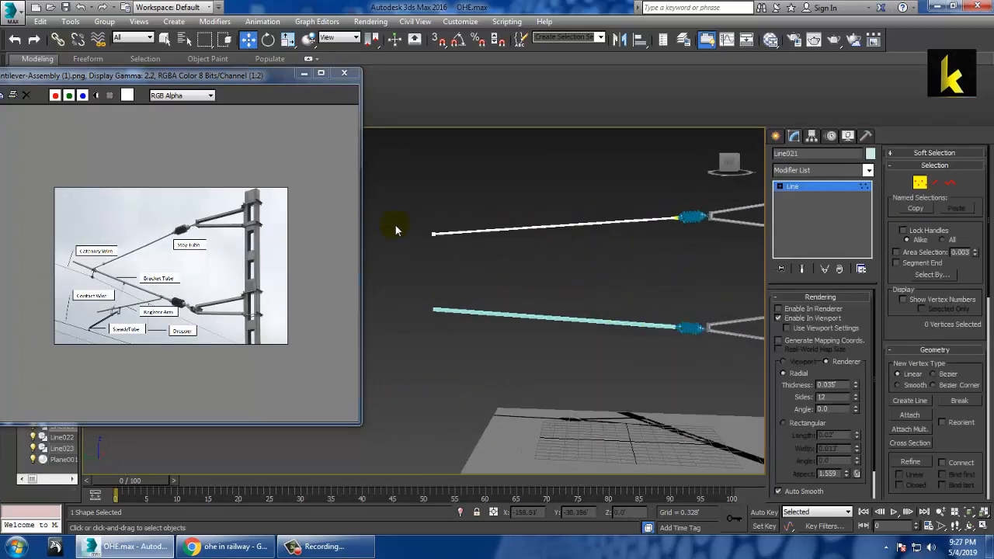
drag(395, 230, 475, 248)
drag(397, 242, 469, 238)
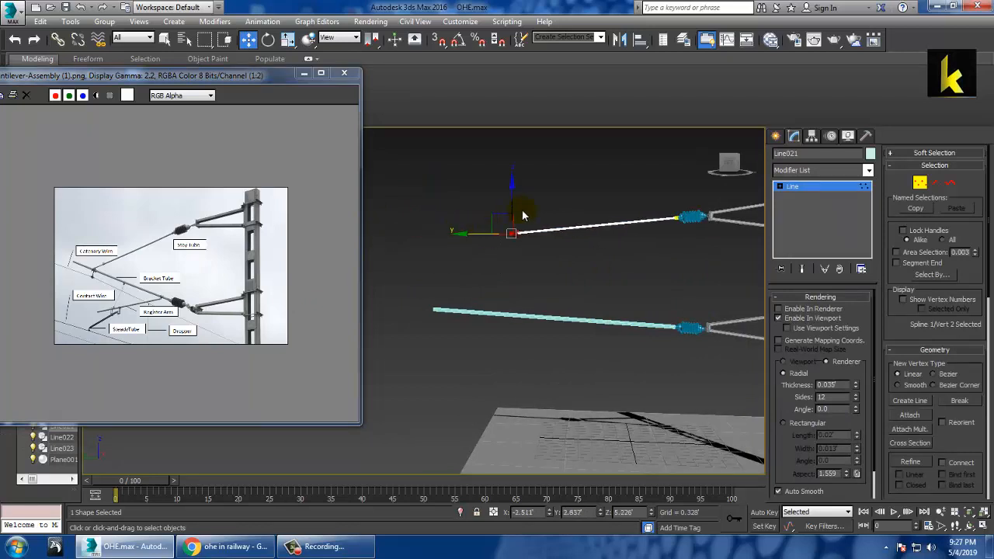
drag(522, 213, 522, 206)
middle_drag(588, 332, 621, 338)
middle_drag(490, 280, 596, 308)
click(796, 193)
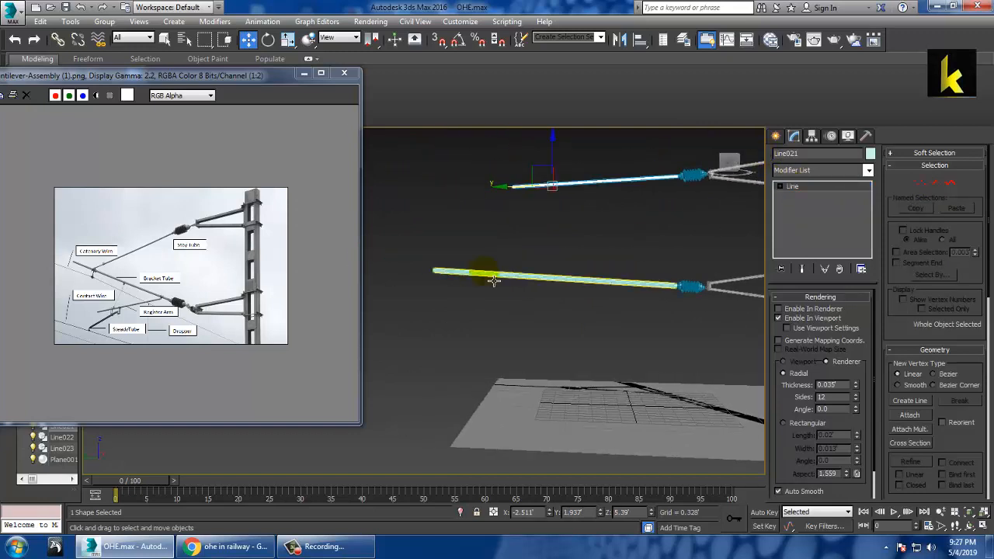
Step: Raise the free end vertex of the bracket tube and extend it outward so the tube slopes as in the photo
click(482, 277)
key(1)
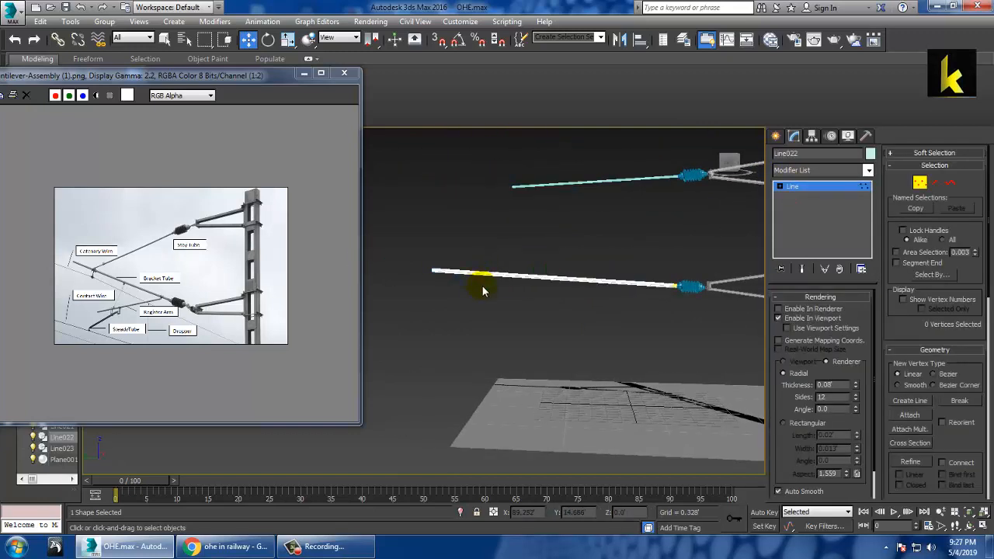
drag(406, 281, 468, 282)
drag(501, 235, 502, 193)
drag(468, 232, 435, 230)
alt+middle_drag(503, 244, 599, 293)
click(498, 254)
click(813, 186)
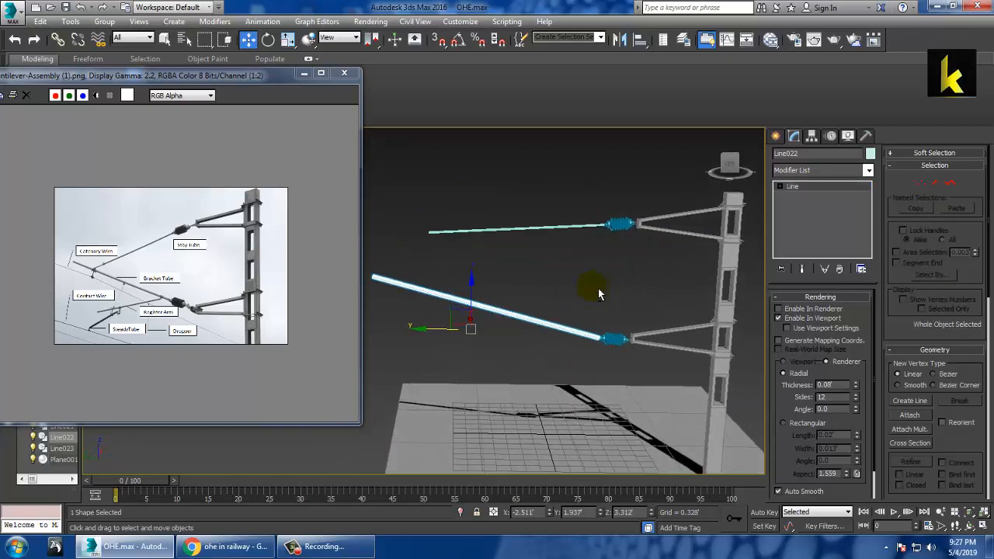
Step: Reduce the bracket tube's radial thickness to about 0.046'
scroll(536, 311, up, 6)
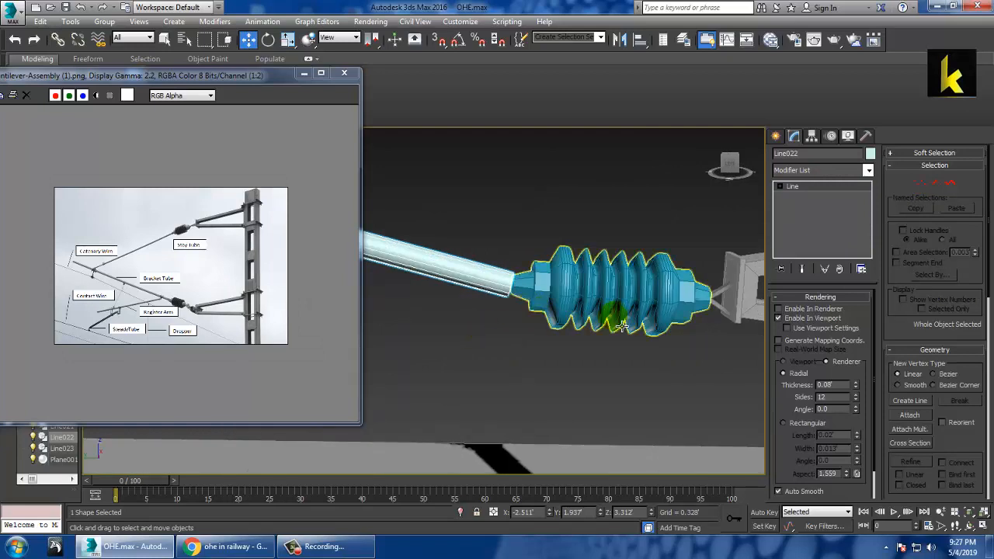
drag(856, 387, 856, 408)
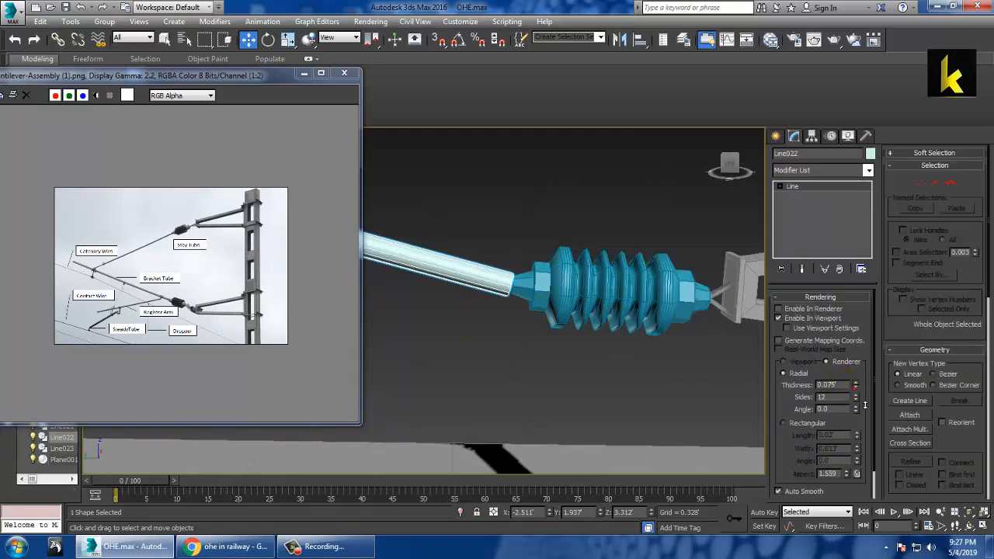
scroll(581, 309, down, 5)
middle_drag(581, 310, 638, 322)
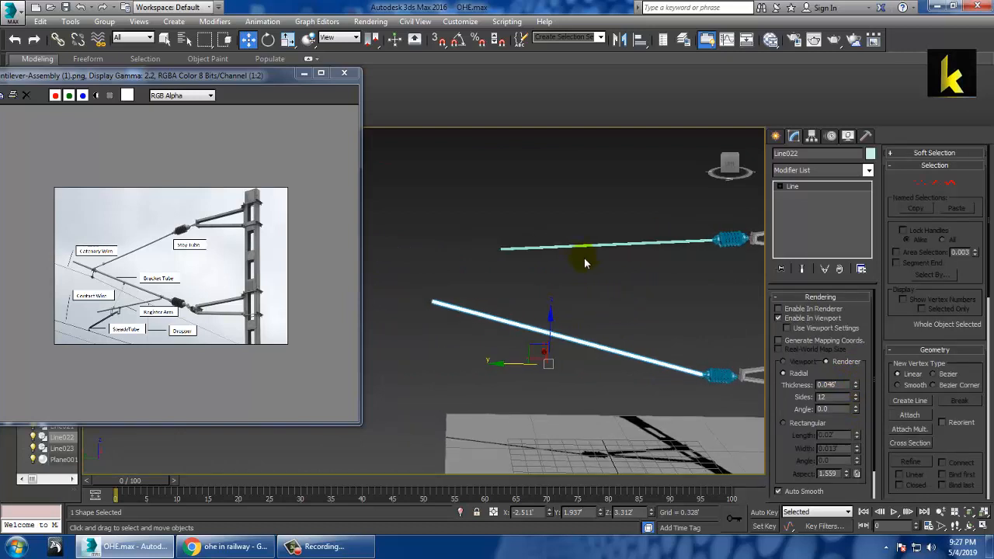
Step: Attach the bracket tube to the stay tube's line so both form one shape
click(572, 249)
key(1)
click(464, 252)
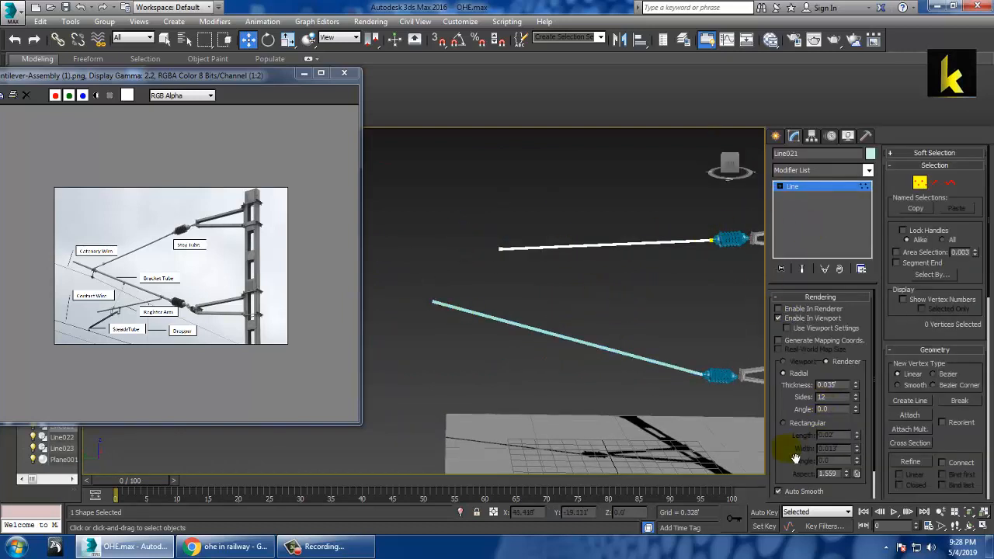
scroll(795, 458, down, 2)
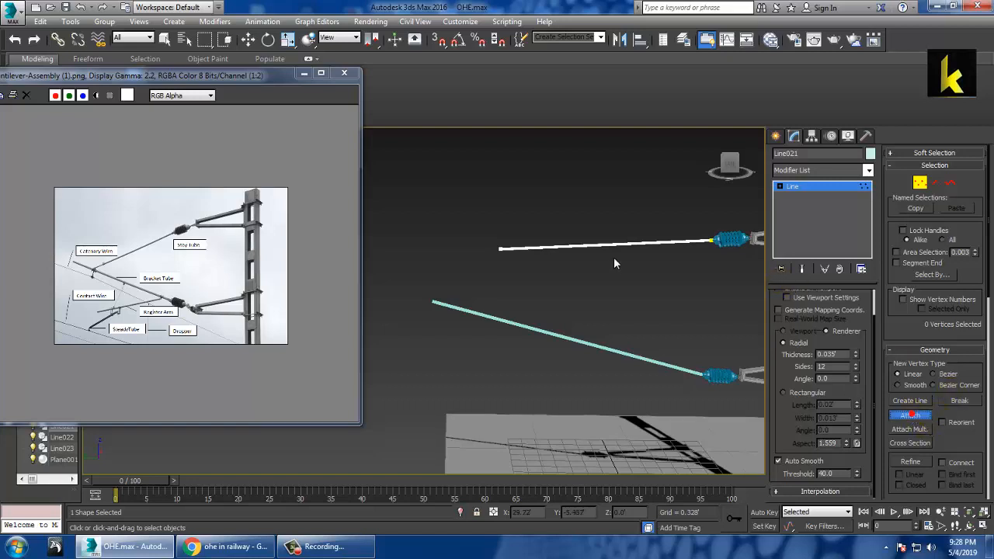
click(544, 335)
key(w)
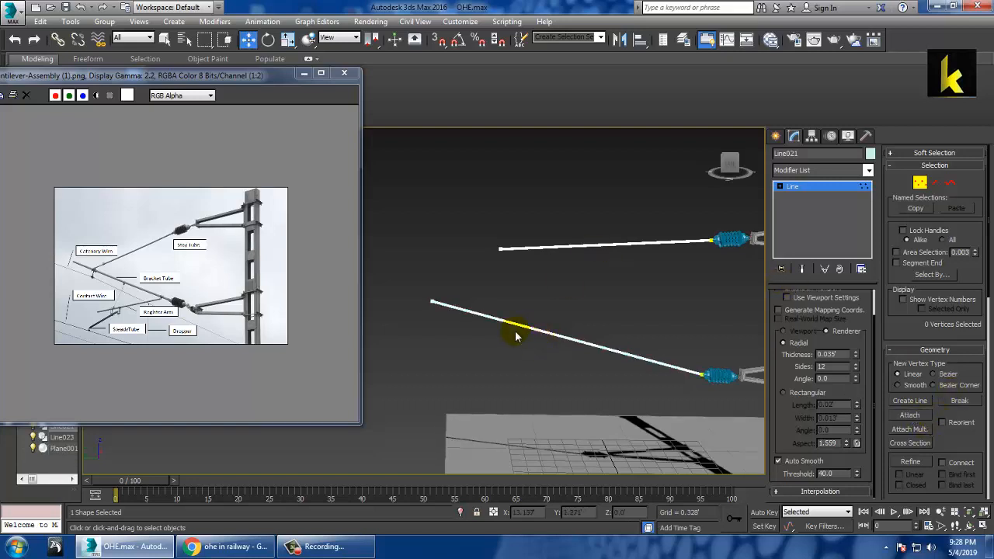
Step: In the side view, move the stay tube's free end to about Y 3.248', Z 5.133' and raise the bracket tube's free end to about Z 5.067'
key(1)
key(alt+w)
right_click(386, 399)
key(alt+w)
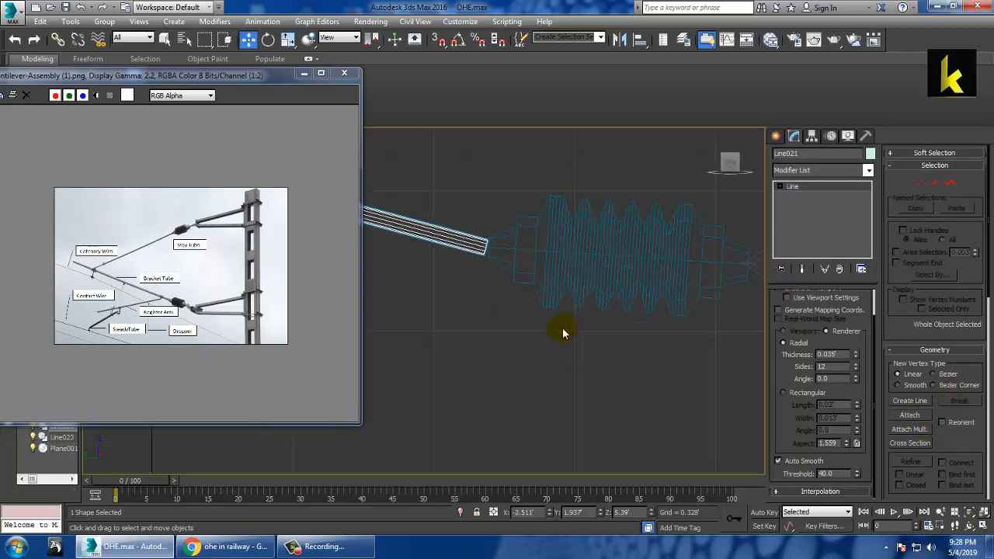
scroll(564, 333, down, 3)
middle_drag(447, 278, 753, 385)
scroll(669, 359, down, 3)
scroll(599, 344, up, 2)
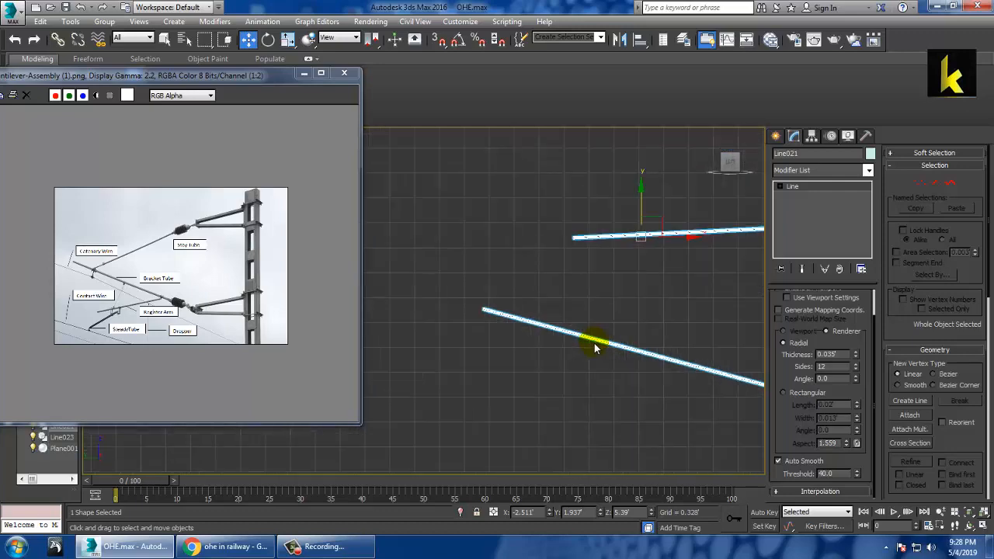
key(1)
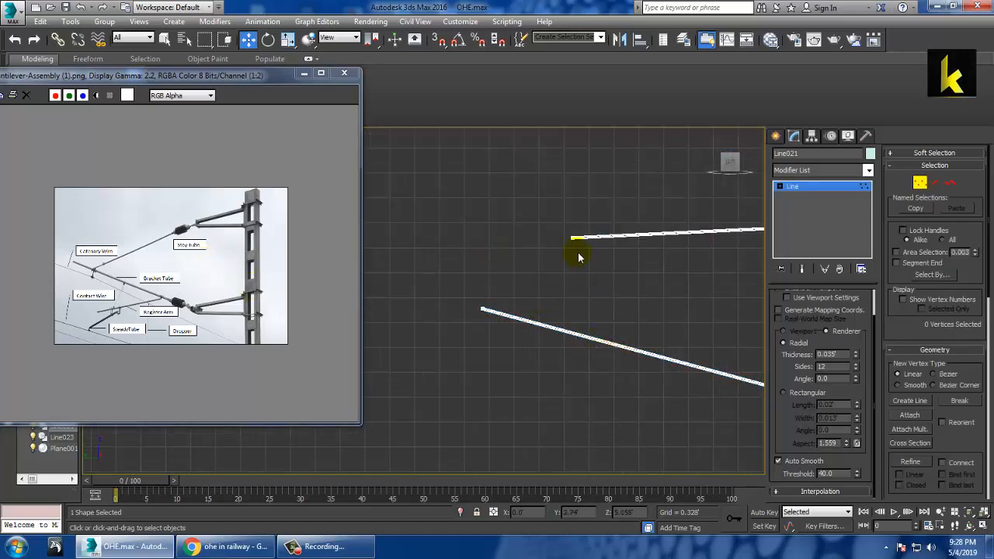
drag(627, 250, 578, 329)
scroll(559, 329, down, 3)
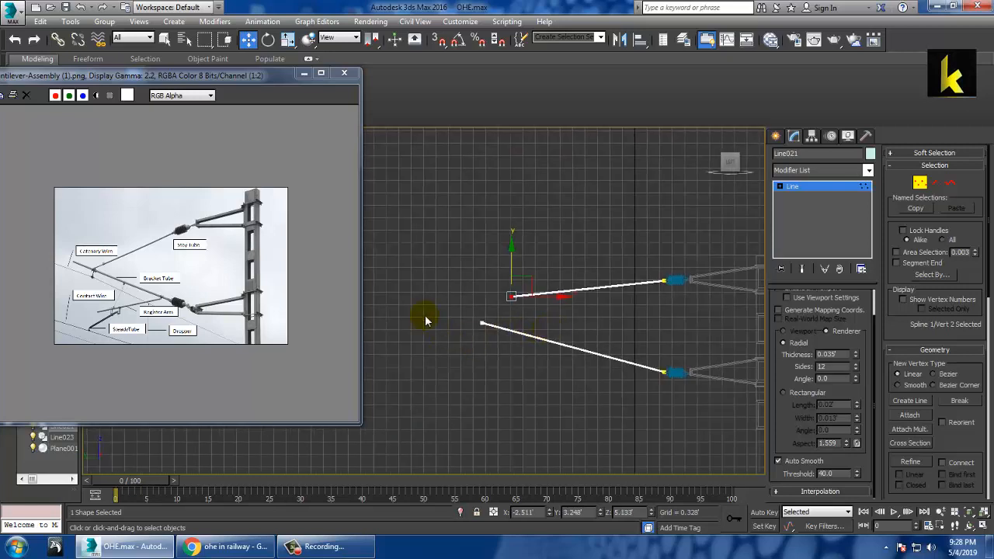
drag(494, 302, 494, 279)
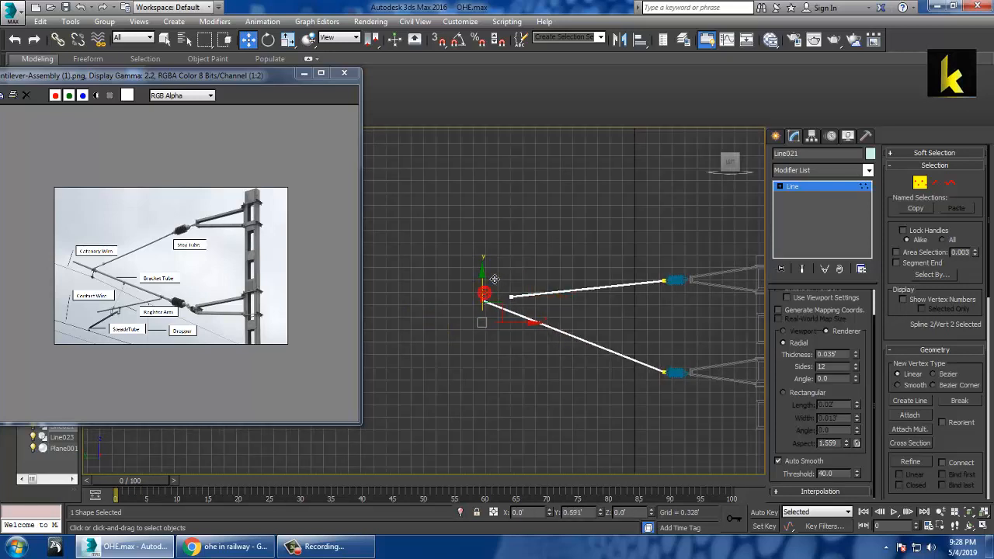
Step: Move the stay tube's free end onto the bracket tube, at about Y 3.419', Z 4.829'
scroll(555, 308, up, 3)
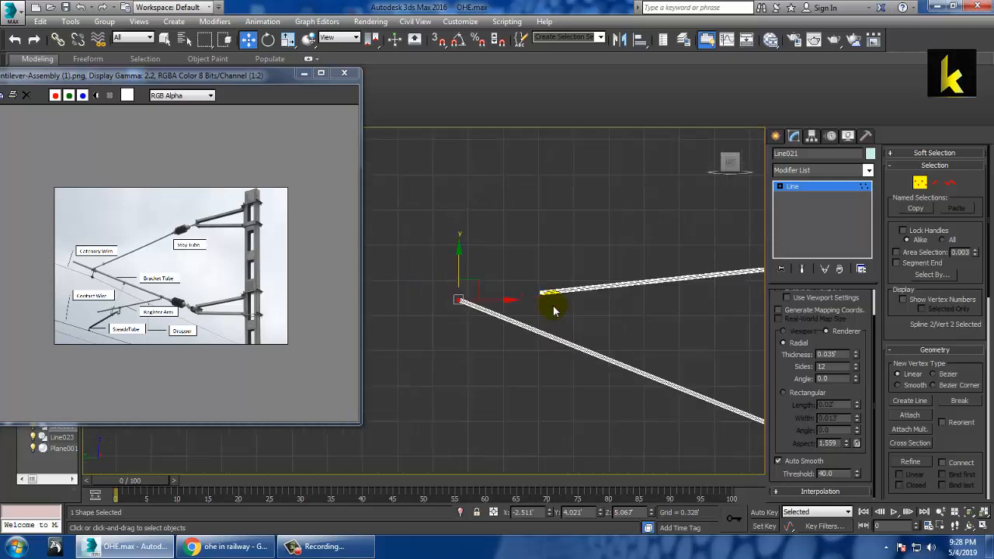
scroll(568, 317, up, 3)
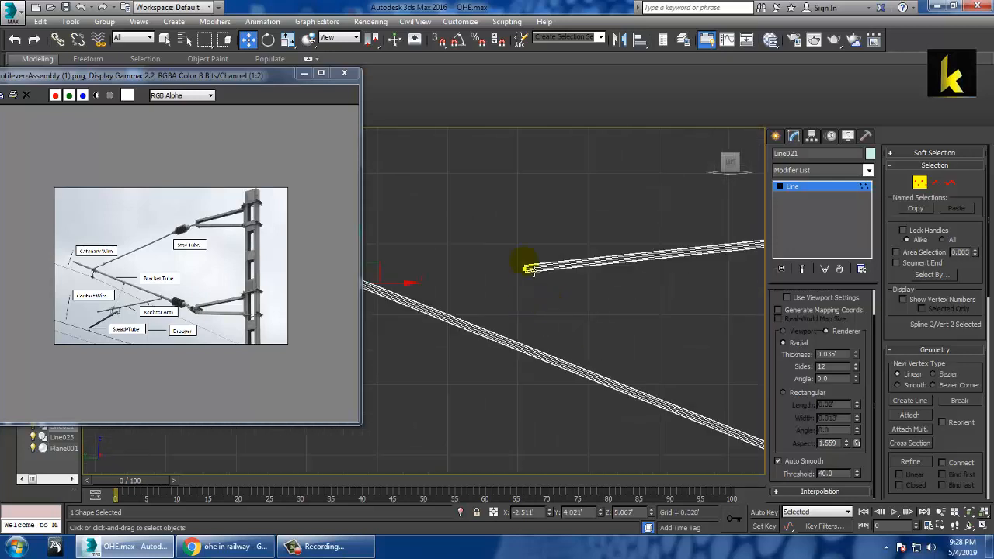
click(526, 268)
drag(552, 262, 524, 320)
scroll(536, 314, down, 5)
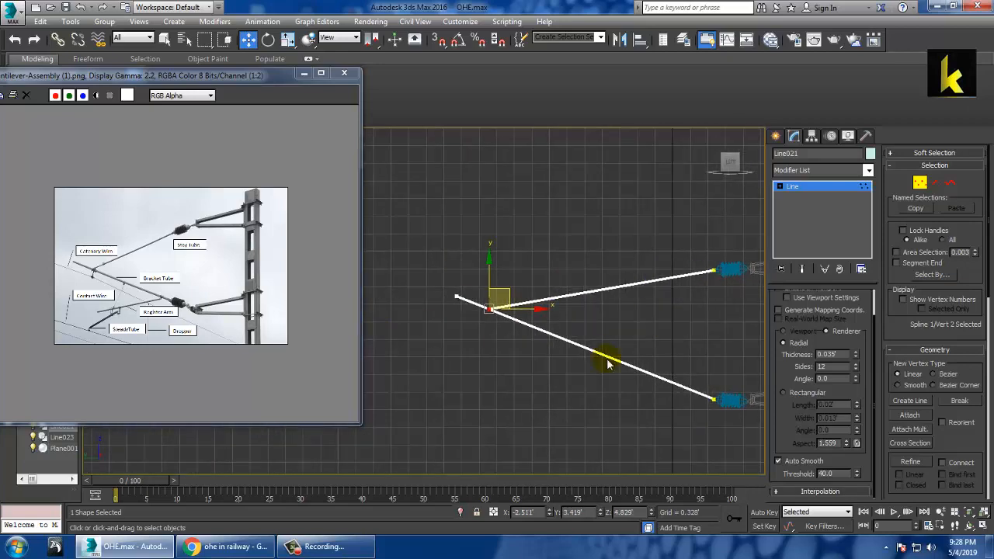
Step: Move the lower V-shaped connector about 0.336' away from the bracket plate, over the insulator
scroll(637, 347, up, 8)
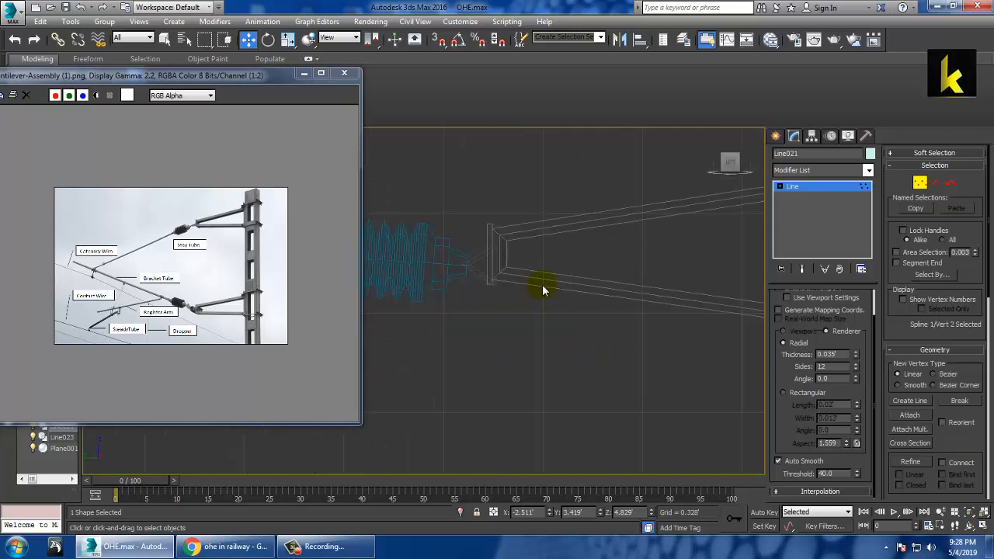
scroll(545, 297, up, 3)
middle_drag(433, 303, 506, 361)
middle_drag(483, 325, 619, 389)
click(507, 325)
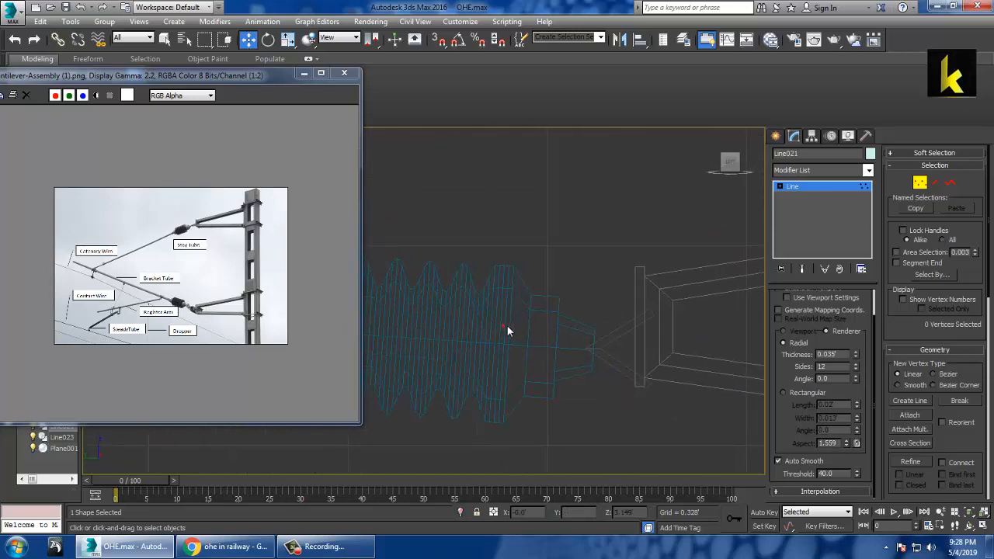
click(775, 136)
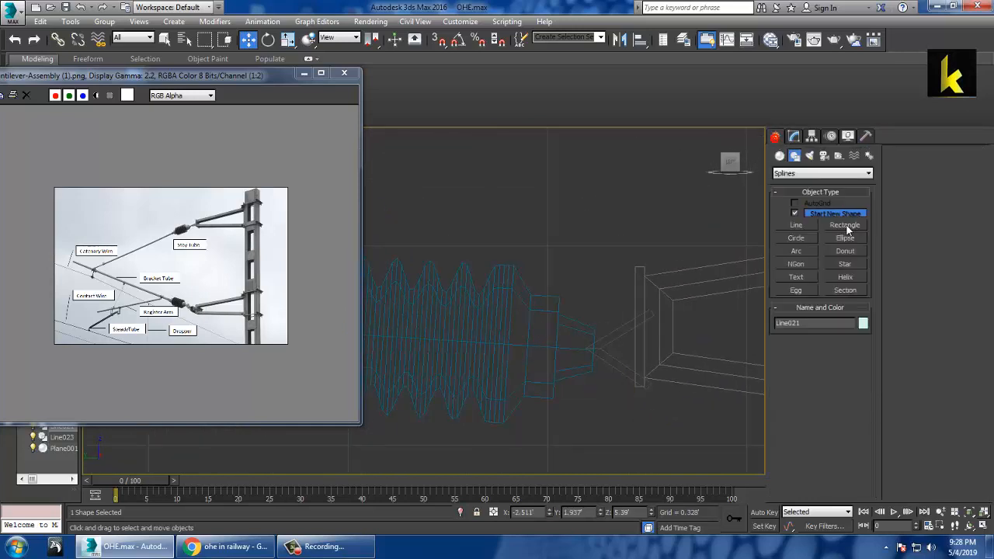
click(845, 225)
key(w)
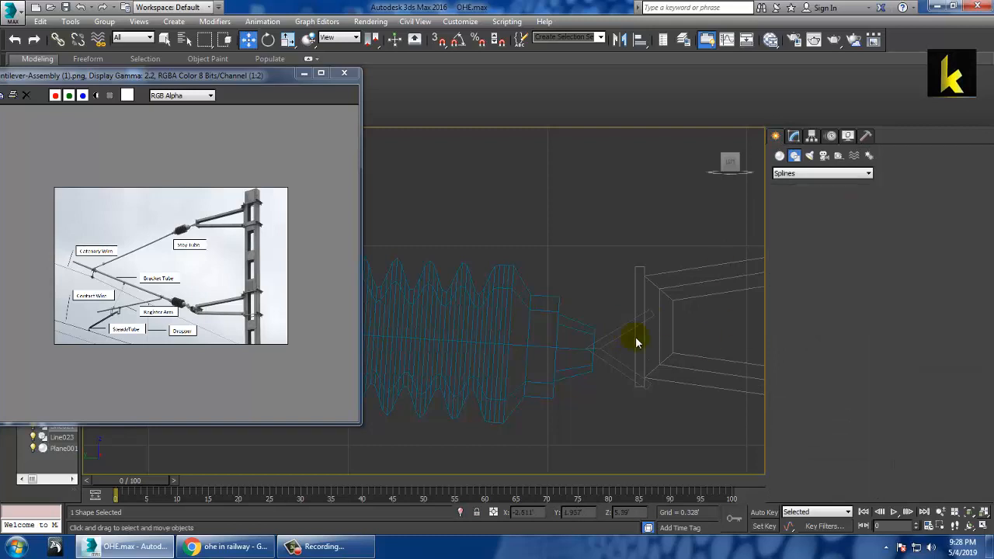
click(625, 340)
drag(677, 358, 473, 358)
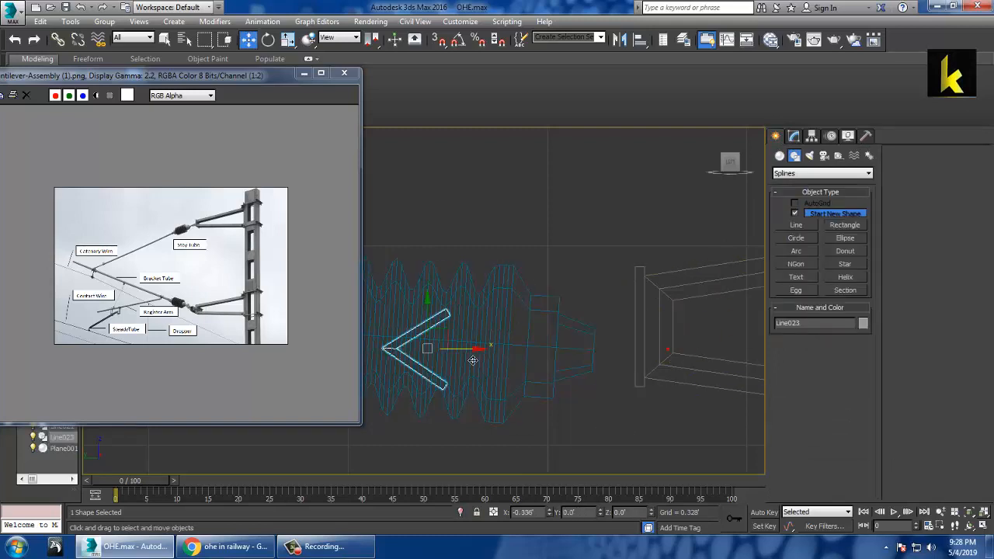
Step: Draw a rectangle spline about 0.082' long and 0.049' wide between the lower insulator's tip and the bracket plate
click(835, 226)
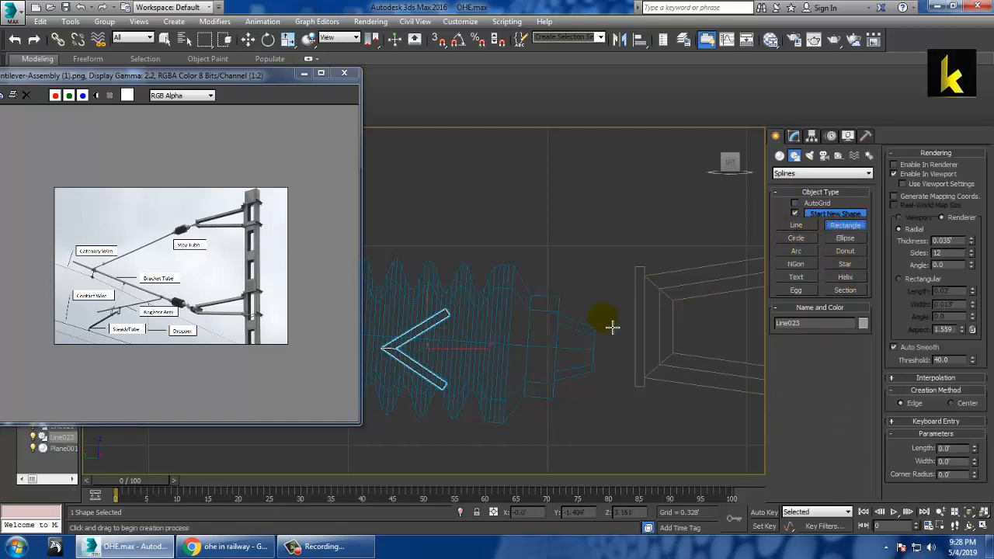
drag(604, 318, 635, 368)
key(w)
scroll(685, 356, up, 5)
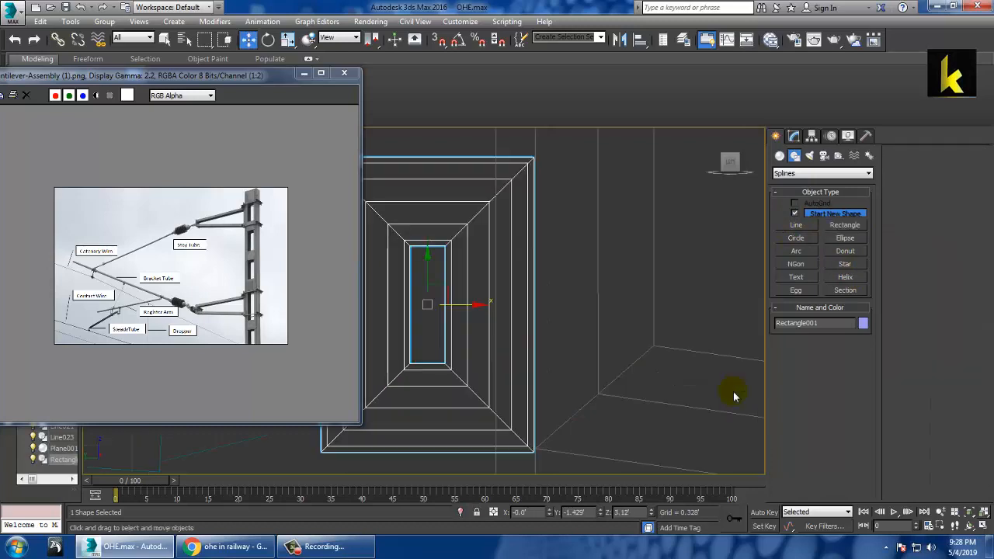
Step: Give the new rectangle a rectangular rendered cross-section and increase its rendering length to about 0.105'
key(alt+w)
click(792, 136)
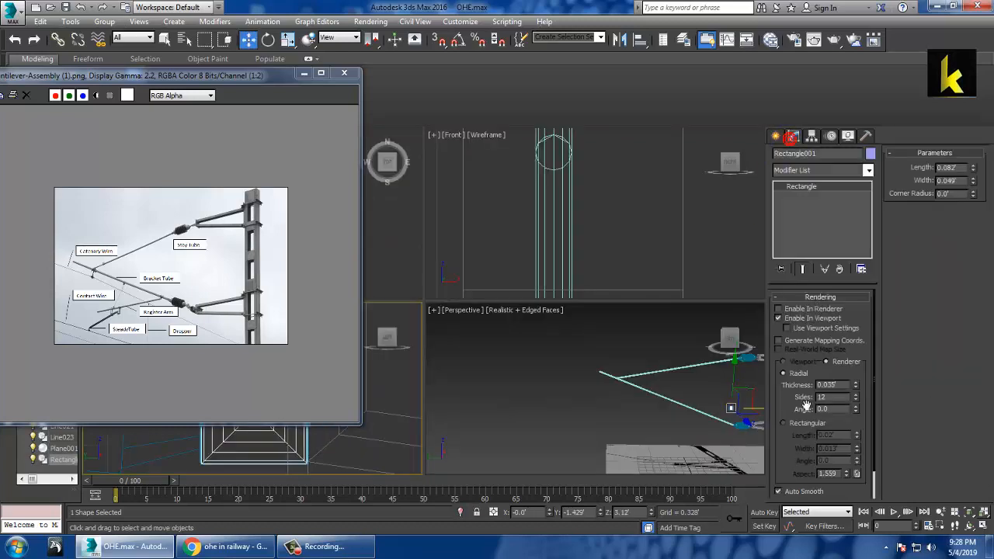
click(784, 424)
key(alt+w)
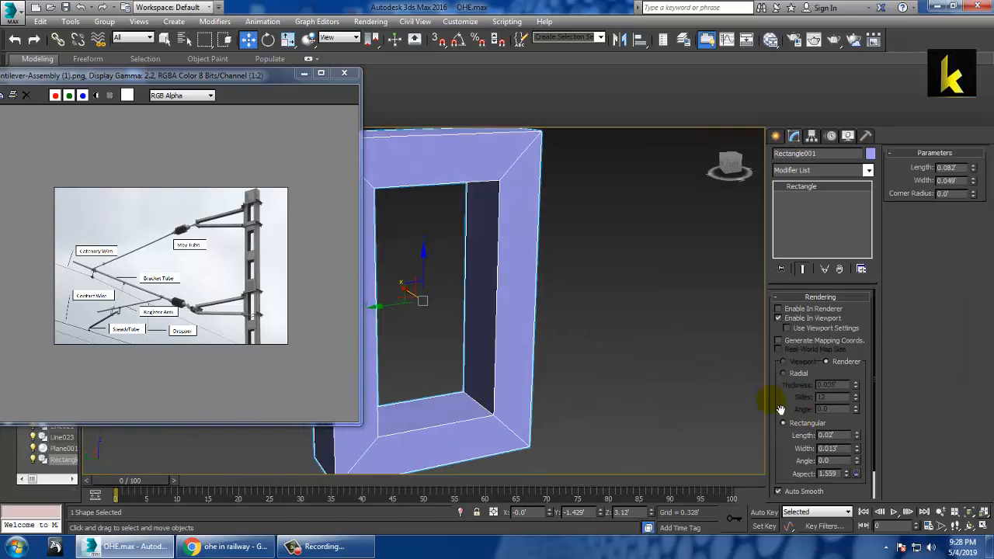
drag(848, 435, 825, 278)
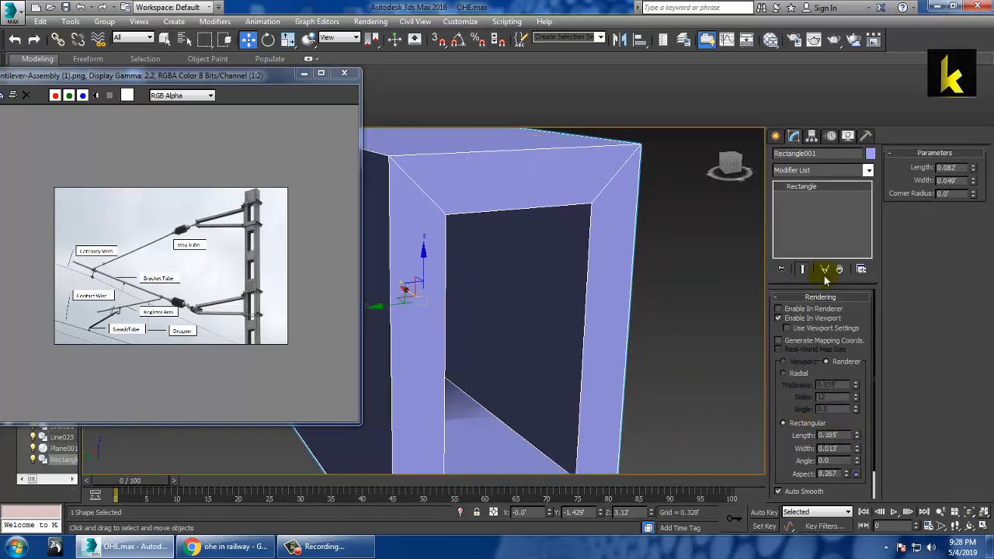
Step: Reduce the rectangle's rendering width to about 0.008' and move it about -2.496' along X, in line with the insulator
drag(857, 449, 867, 460)
scroll(554, 379, down, 5)
key(alt+w)
right_click(393, 256)
key(alt+w)
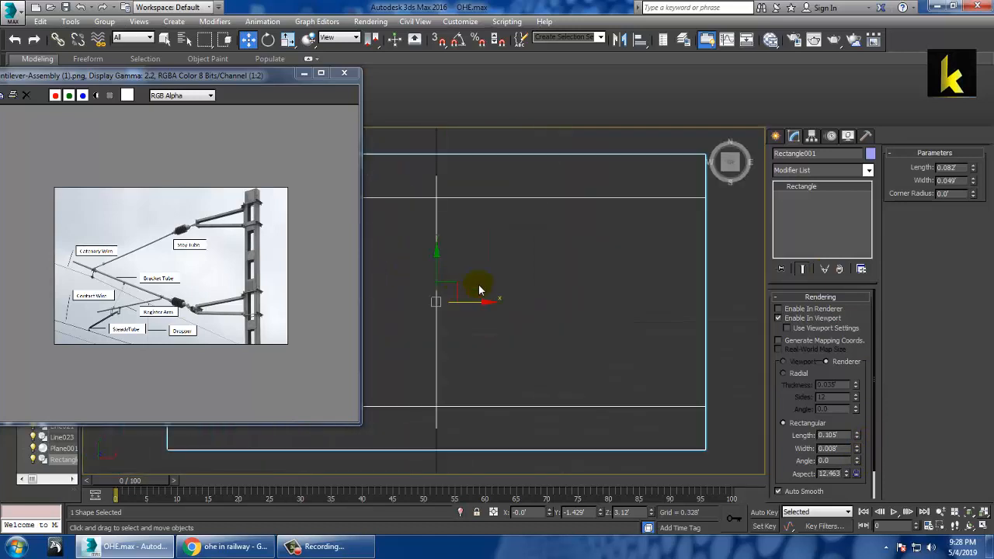
scroll(480, 291, down, 10)
middle_drag(481, 304, 701, 305)
scroll(611, 321, down, 5)
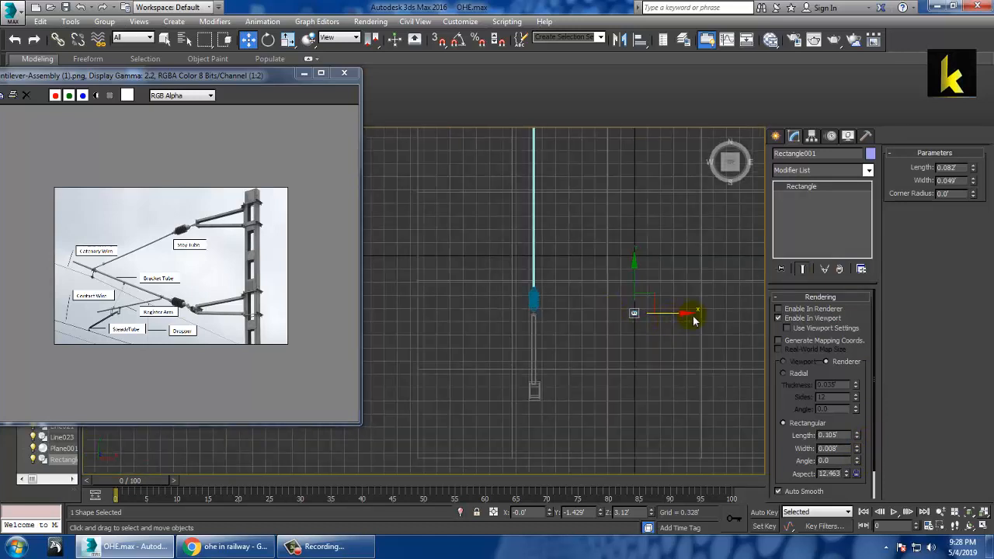
drag(688, 313, 623, 322)
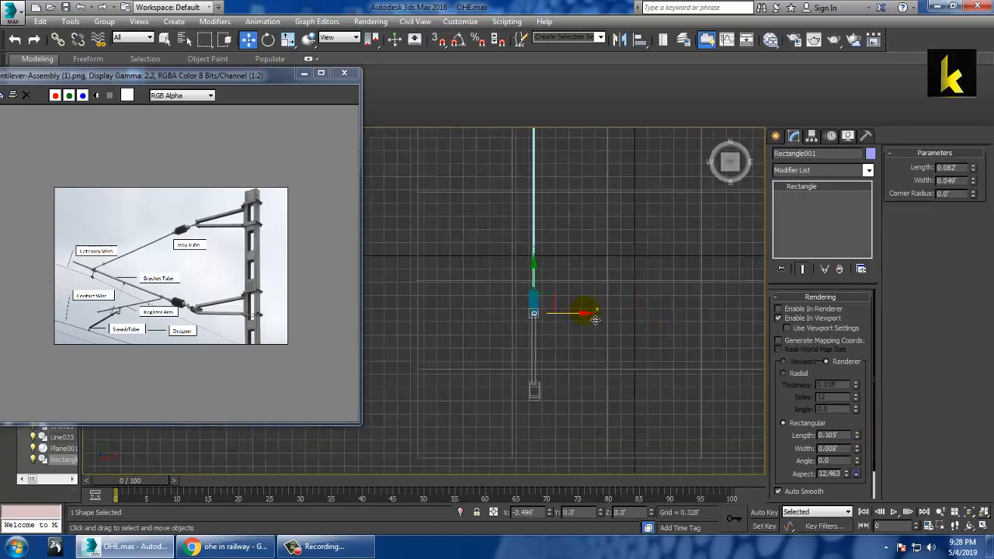
Step: Nudge the rectangle about -0.014' along X to centre it on the insulator's tip and stretch it to about 196.5% along its local Z
key(z)
key(alt+w)
right_click(638, 394)
key(alt+w)
key(z)
scroll(615, 374, down, 5)
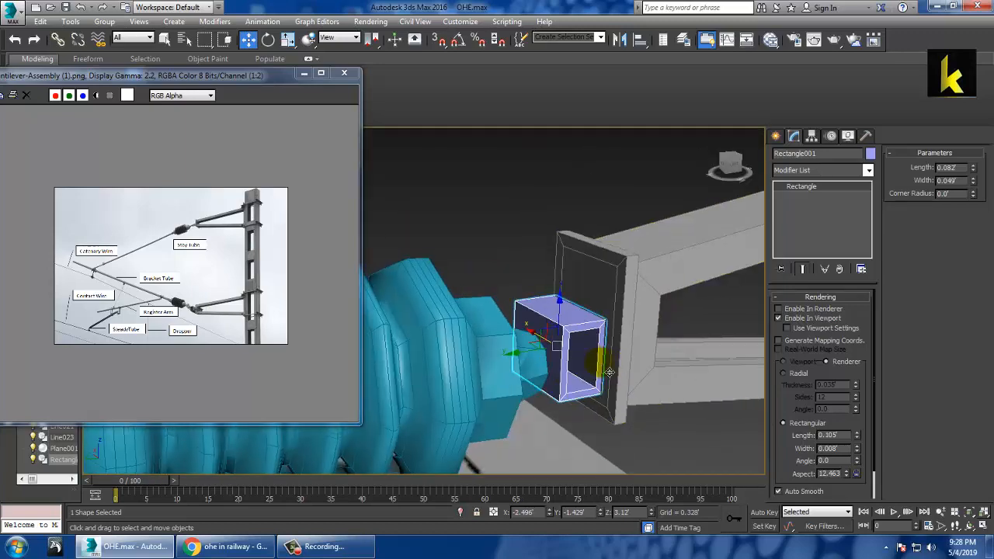
alt+middle_drag(610, 373, 658, 422)
drag(535, 343, 548, 347)
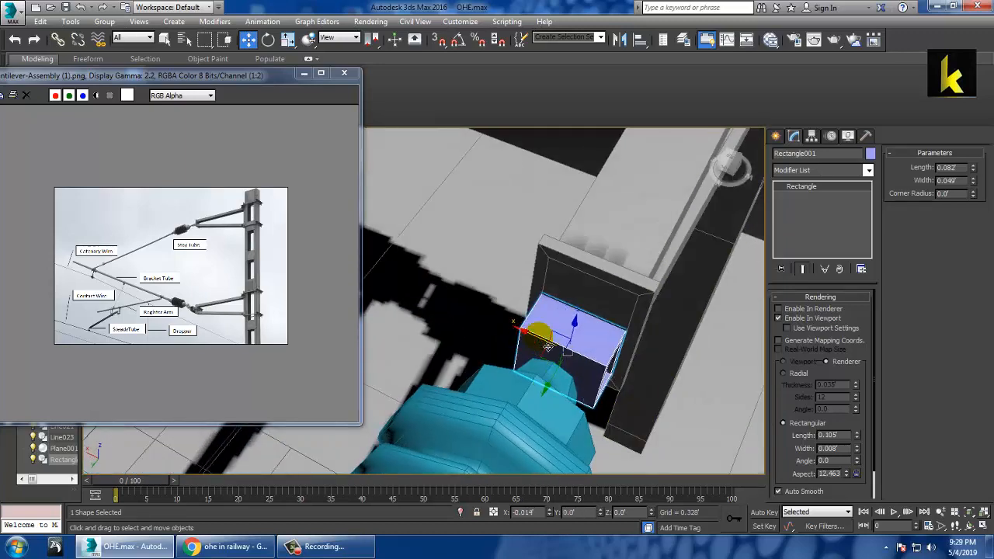
key(r)
drag(630, 384, 669, 413)
Step: Compare the overall cantilever model with the stay tube, bracket tube and register arm in the reference photo
alt+middle_drag(669, 413, 662, 313)
scroll(662, 313, down, 10)
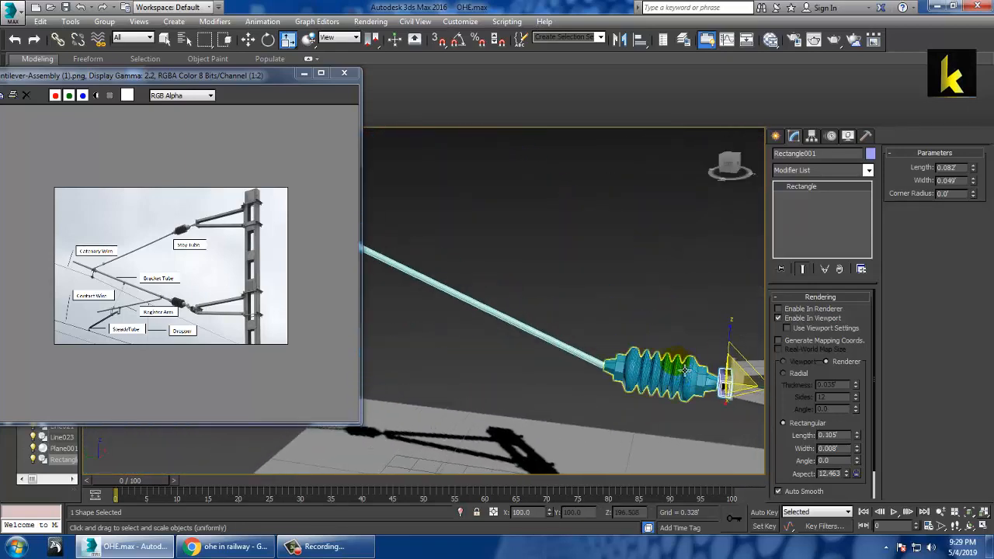
scroll(637, 360, down, 5)
alt+middle_drag(628, 346, 571, 353)
click(183, 295)
scroll(140, 302, up, 1)
middle_drag(113, 268, 122, 270)
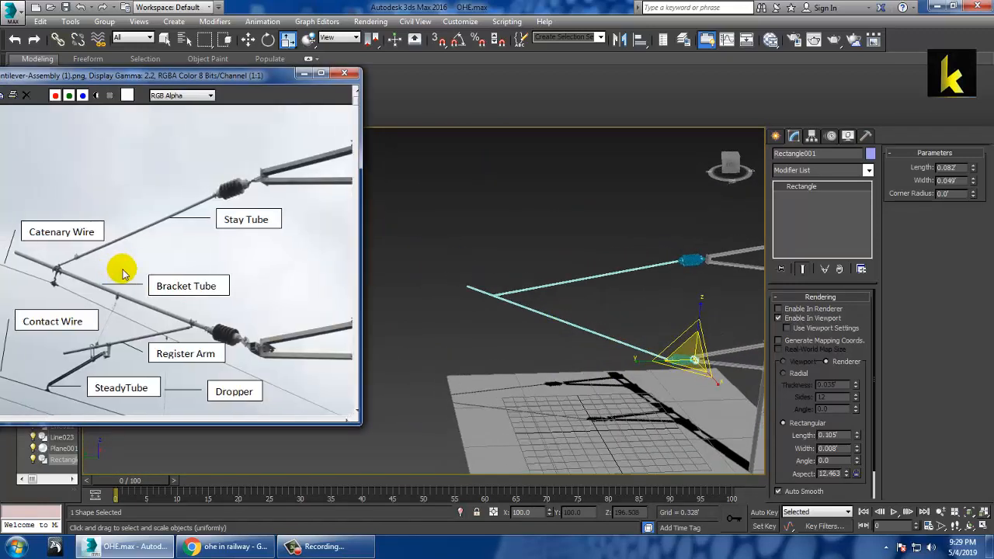
scroll(113, 280, up, 1)
scroll(118, 283, down, 1)
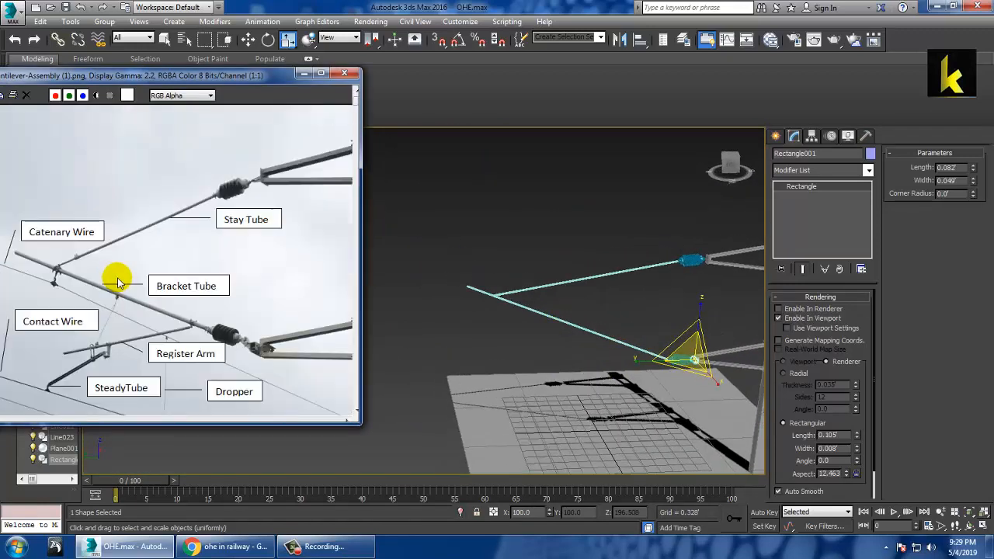
scroll(118, 285, down, 1)
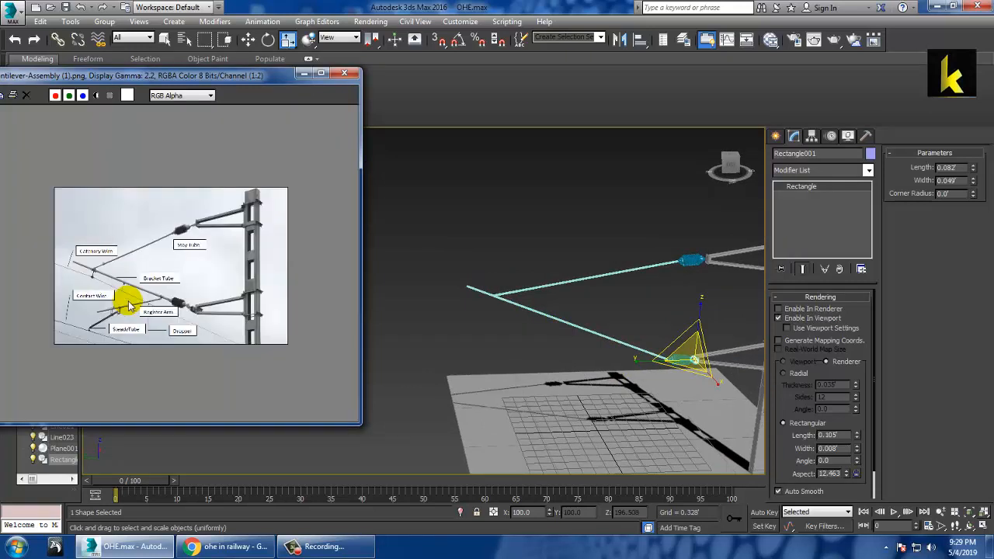
scroll(129, 306, up, 1)
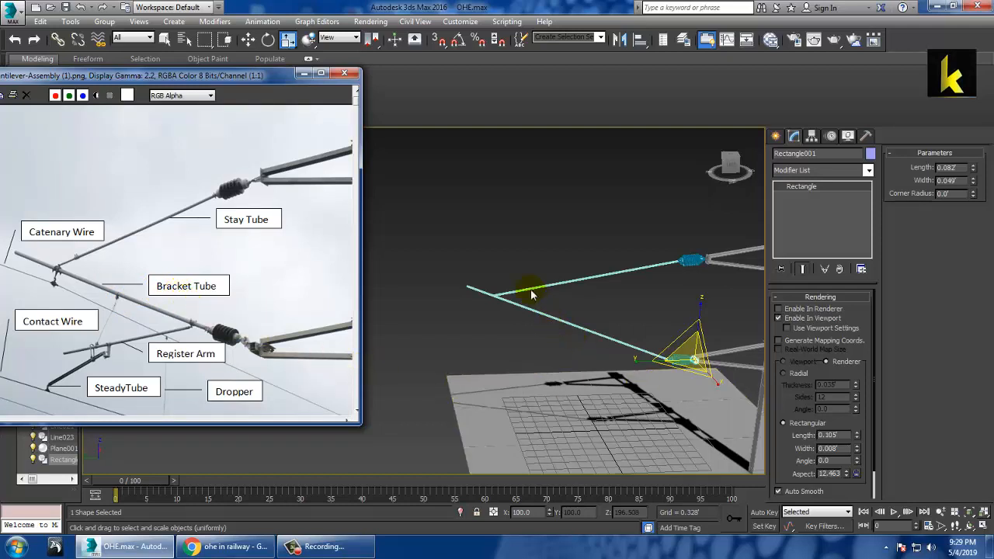
Step: Raise the stay tube's free-end vertex about 0.097' along Z, clear of the bracket tube
scroll(532, 295, up, 3)
click(525, 315)
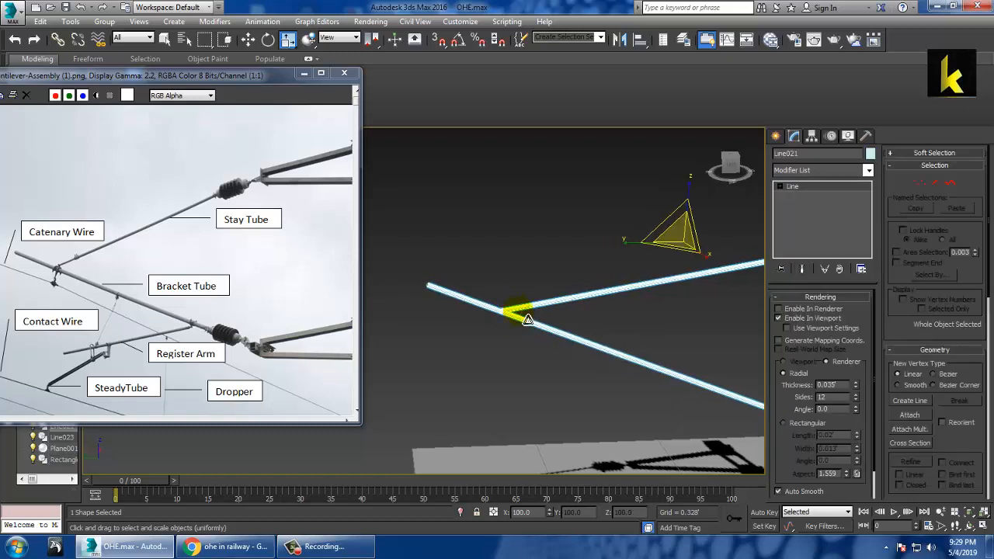
key(w)
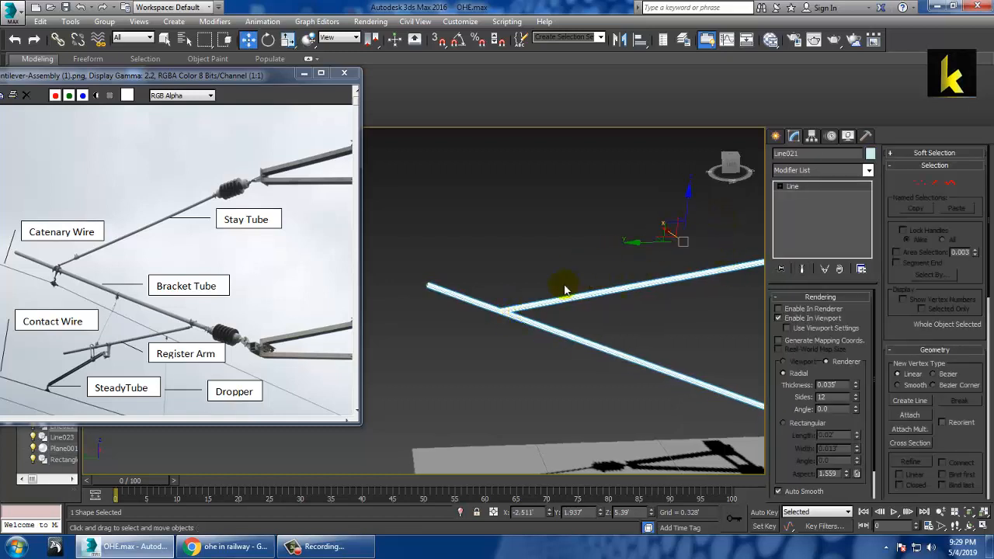
key(1)
click(505, 305)
drag(513, 286, 513, 277)
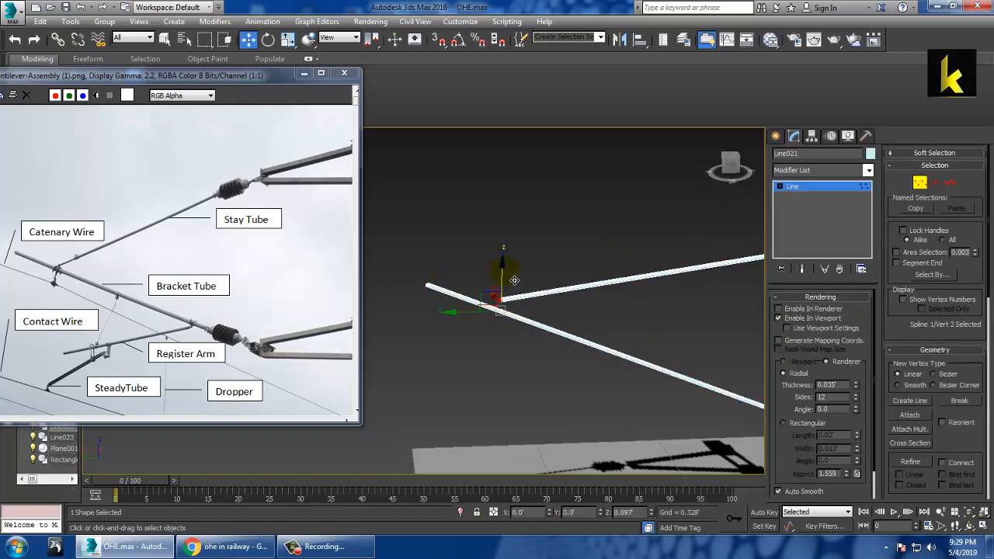
alt+middle_drag(552, 326, 530, 328)
click(527, 324)
key(1)
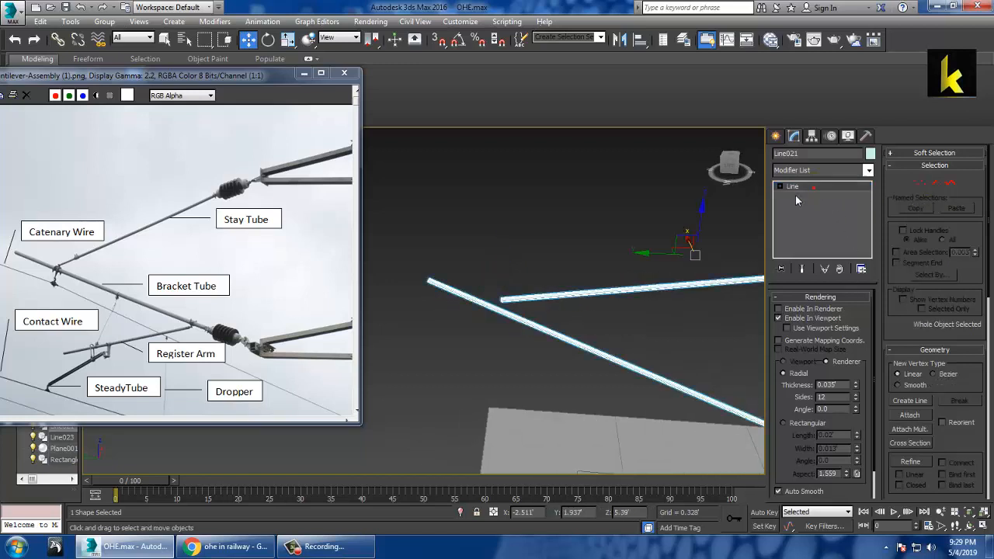
Step: Convert the combined stay and bracket tube spline to an Editable Poly
click(525, 334)
click(533, 328)
mouse_move(531, 330)
alt+middle_down()
mouse_move(519, 337)
mouse_move(532, 314)
alt+middle_up()
scroll(544, 308, up, 2)
scroll(571, 309, up, 2)
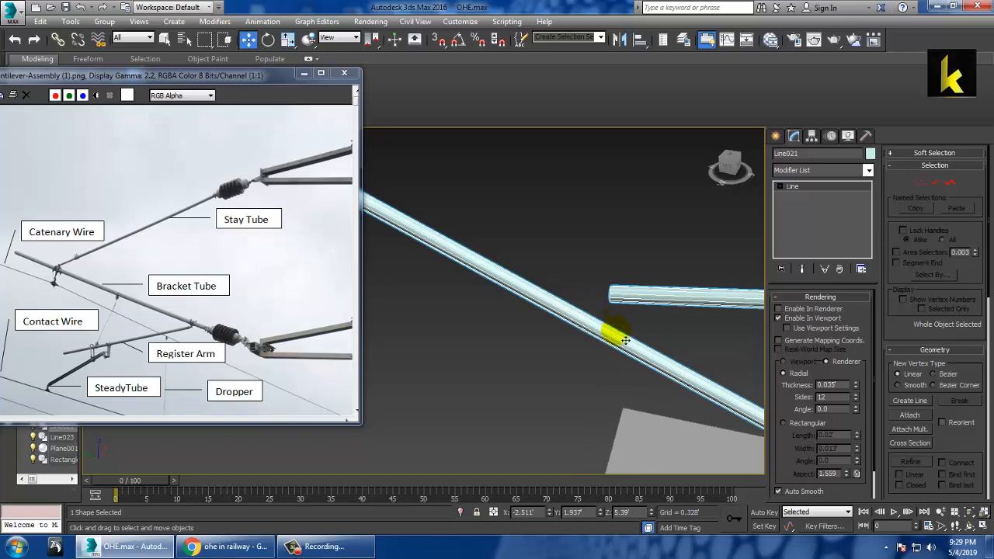
right_click(602, 336)
mouse_move(667, 465)
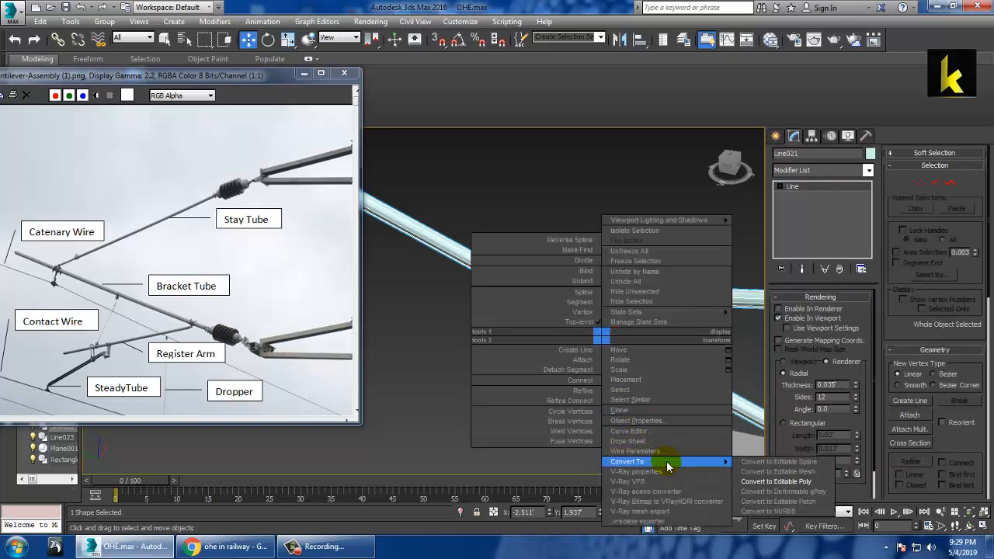
click(796, 482)
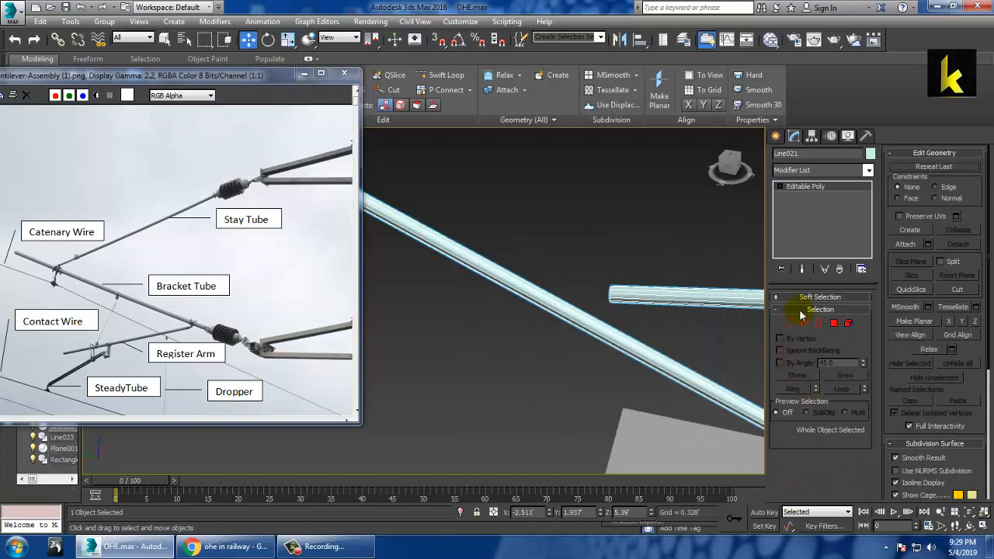
Step: Insert two closely spaced edge loops around the bracket tube just below the stay tube's free end with Swift Loop
click(804, 323)
click(442, 75)
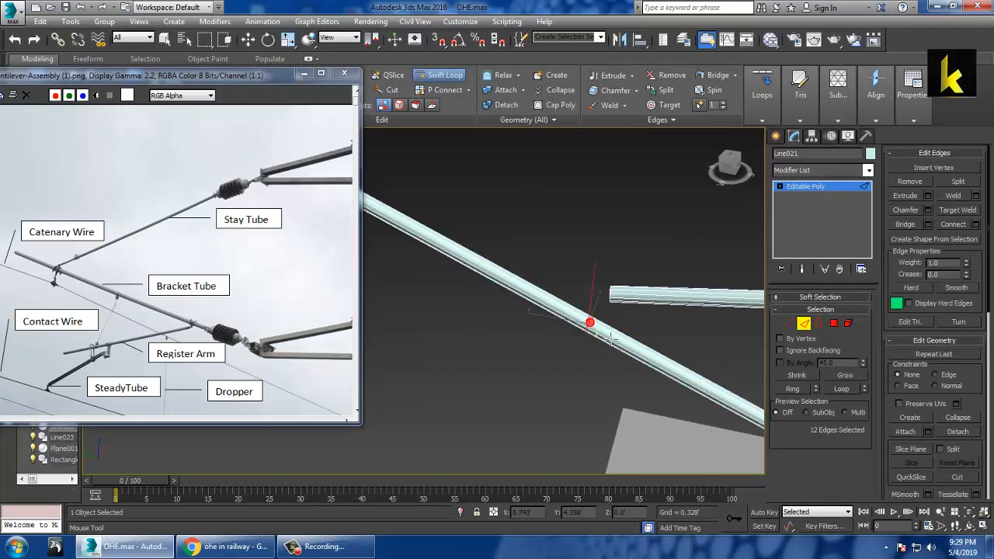
key(w)
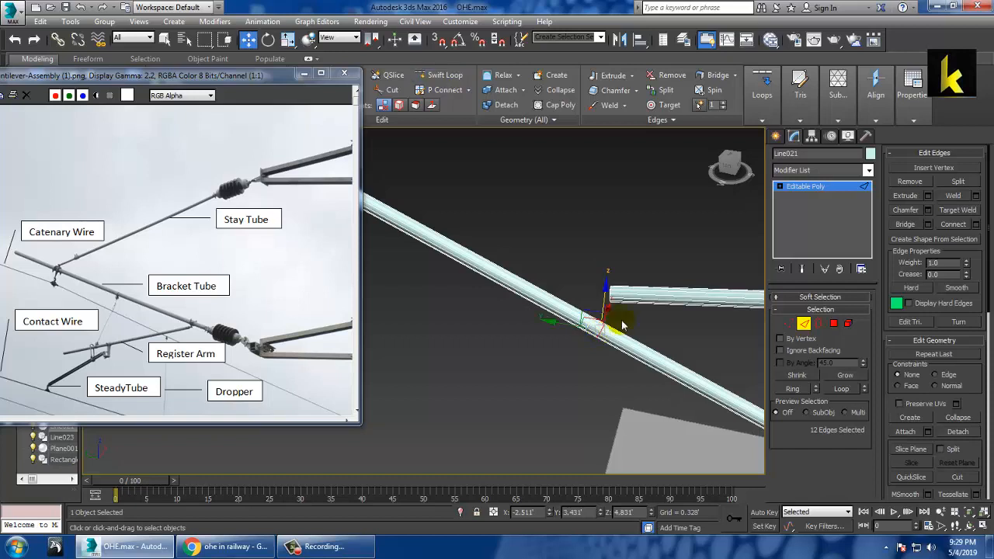
scroll(624, 325, up, 4)
alt+middle_drag(624, 325, 599, 308)
Step: Extrude the two upper polygons between the bracket tube's new edge loops into a short lug below the stay tube's end
click(832, 323)
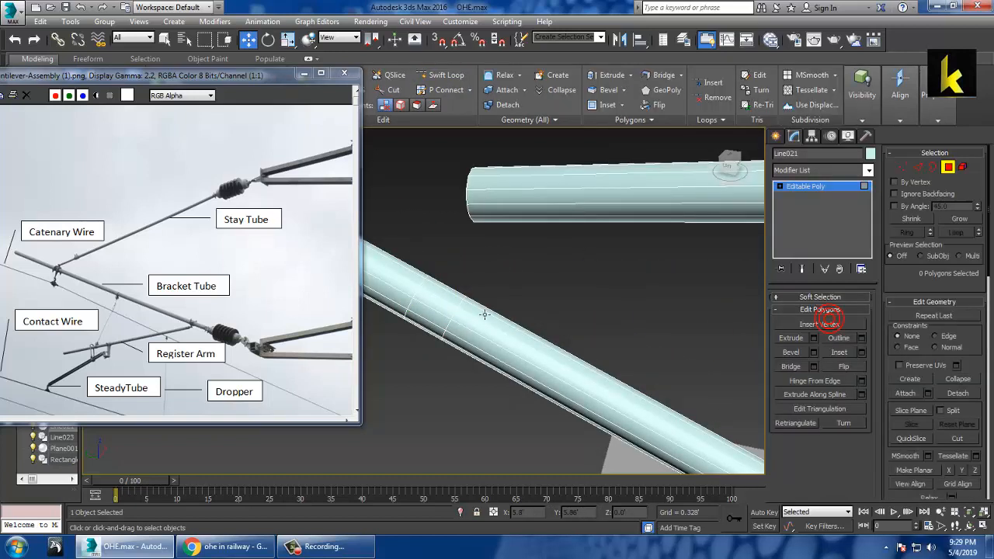
alt+middle_drag(485, 314, 523, 345)
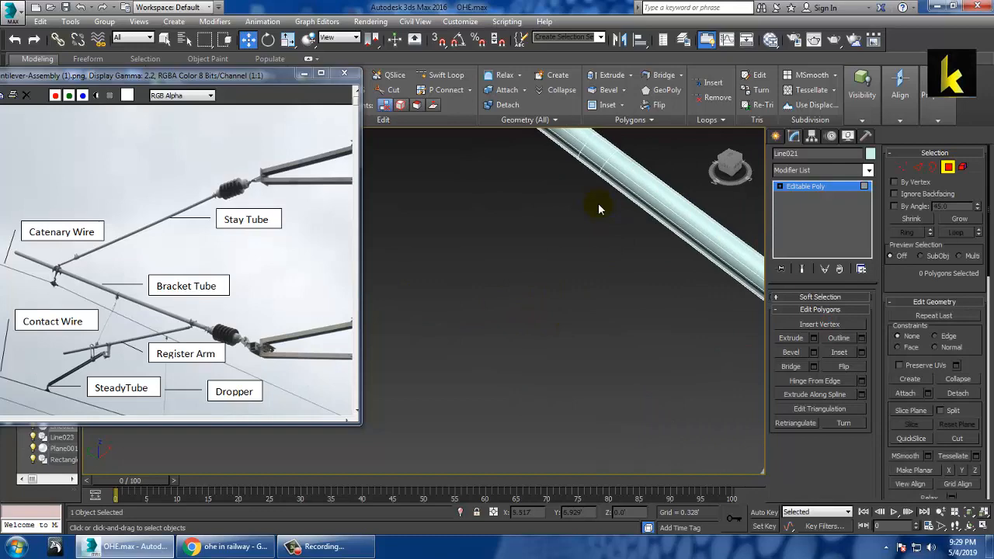
click(612, 156)
key(z)
alt+middle_drag(626, 177, 567, 237)
ctrl+click(561, 298)
scroll(559, 309, down, 5)
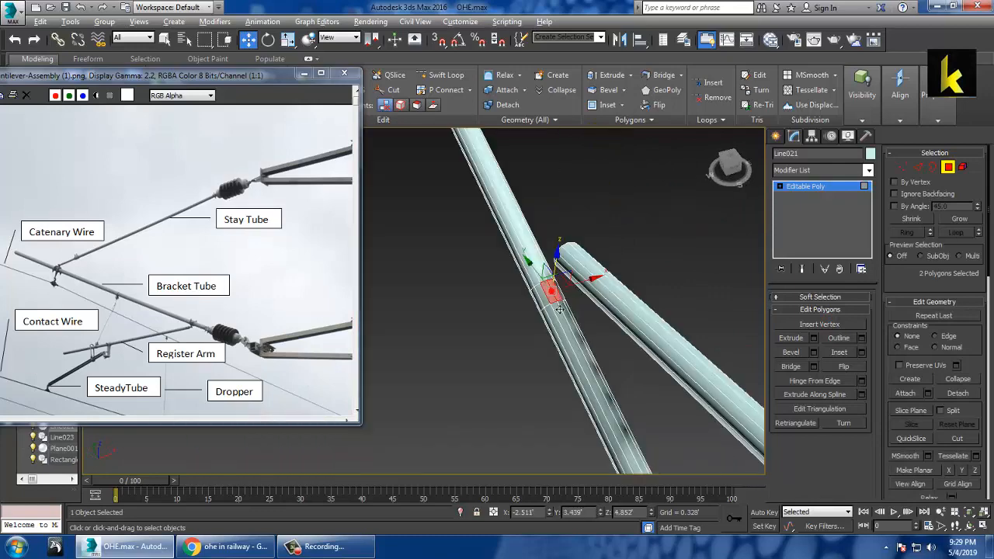
alt+middle_drag(559, 309, 648, 266)
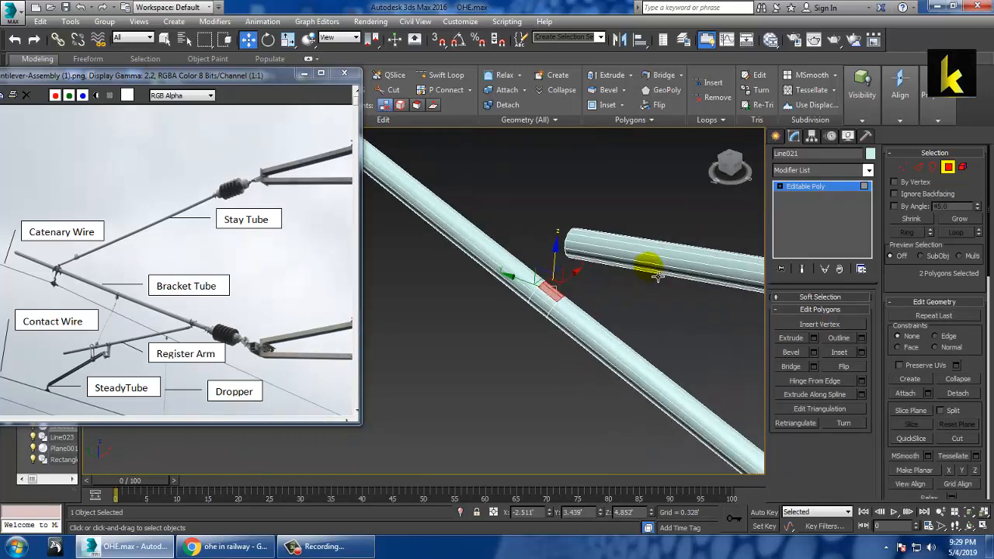
click(814, 339)
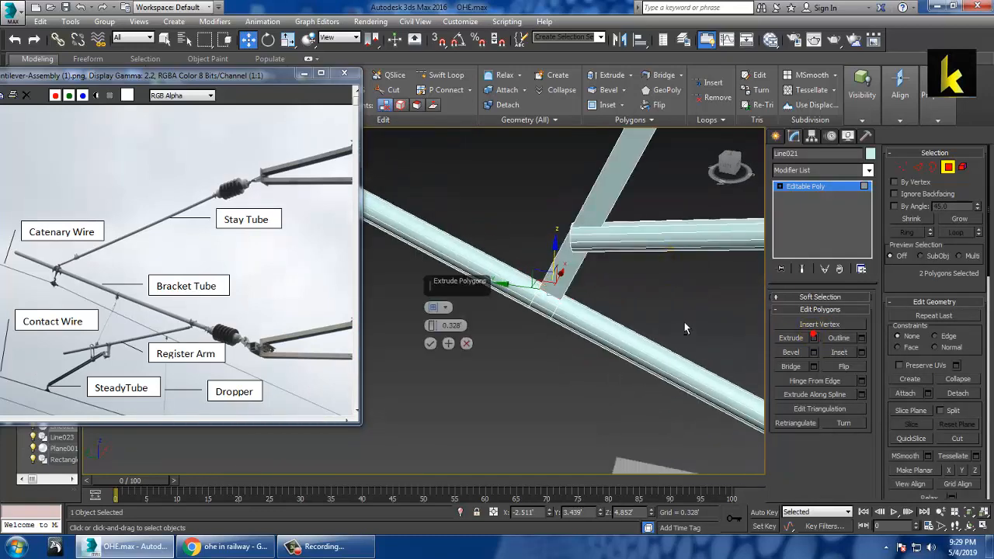
drag(436, 351, 441, 370)
click(431, 347)
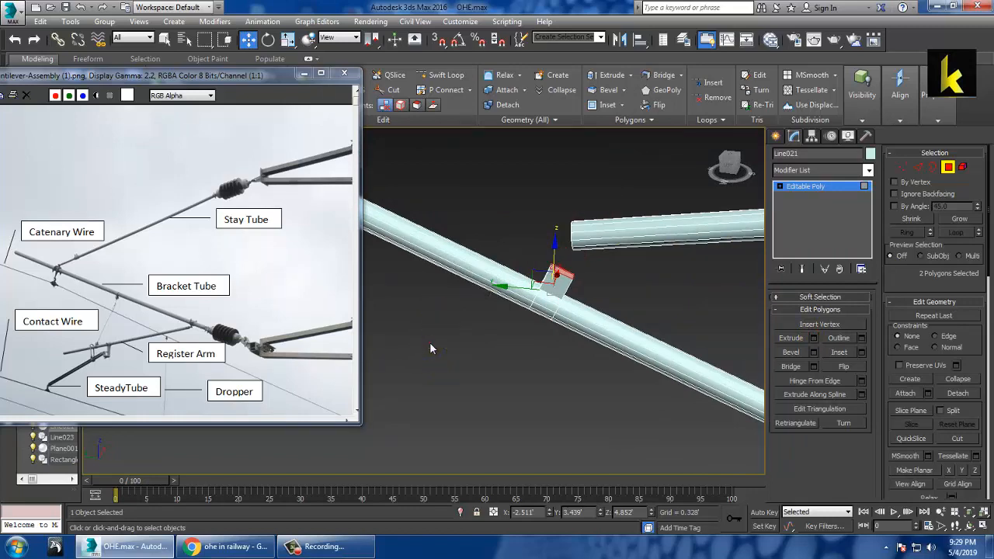
Step: Examine the extruded lug against the joint between the stay tube and bracket tube in the reference photo
alt+middle_drag(570, 315, 555, 272)
scroll(581, 291, up, 3)
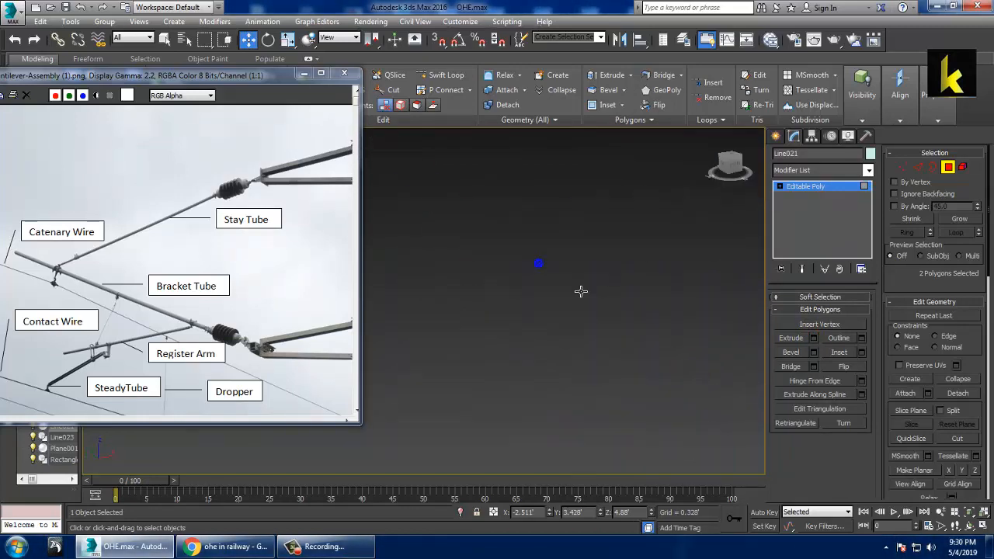
scroll(565, 315, down, 5)
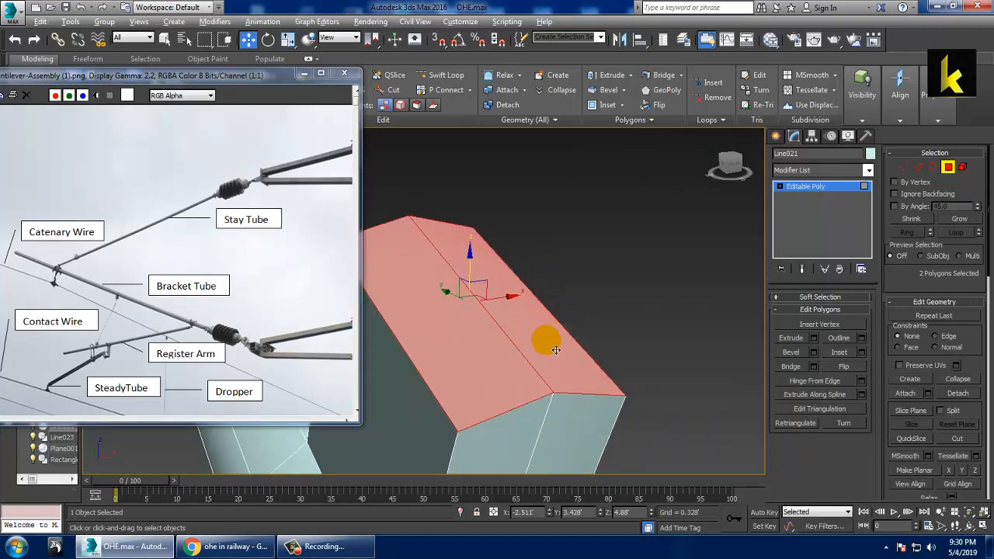
mouse_move(546, 341)
alt+middle_down()
mouse_move(522, 342)
mouse_move(584, 341)
mouse_move(544, 346)
alt+middle_up()
scroll(68, 271, up, 1)
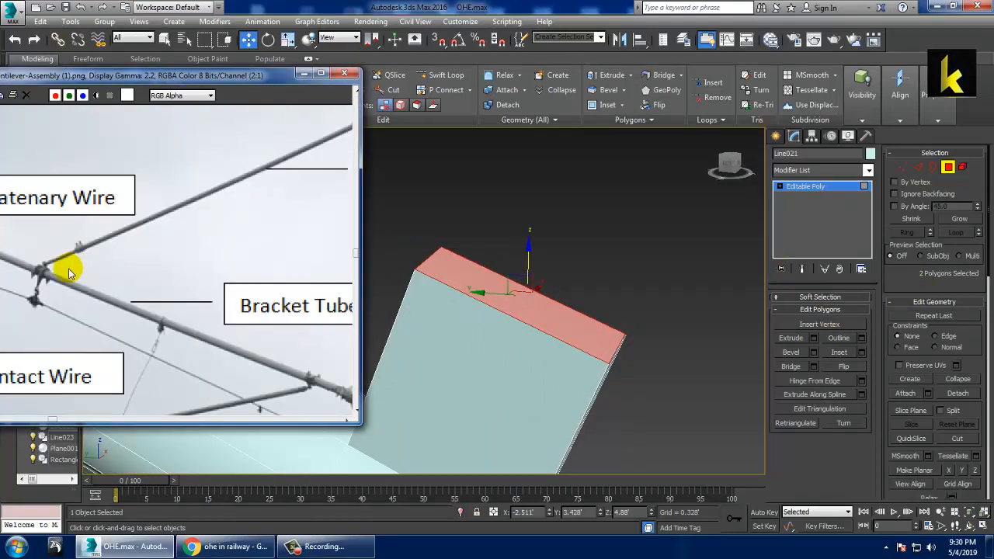
scroll(77, 281, down, 1)
alt+middle_drag(611, 333, 584, 332)
scroll(612, 300, down, 4)
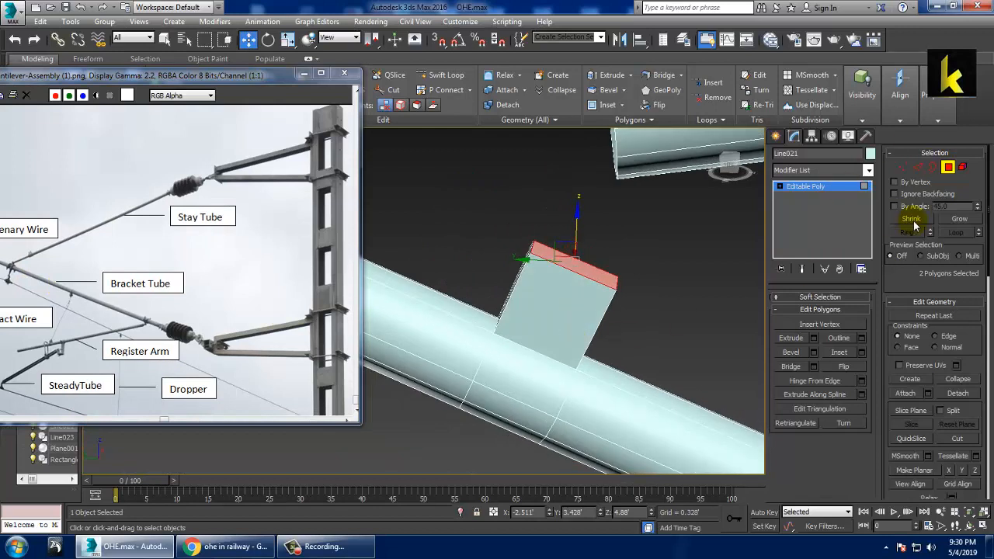
Step: Insert two edge loops through the lug, one close to each end along the bracket tube
click(543, 262)
click(600, 280)
key(w)
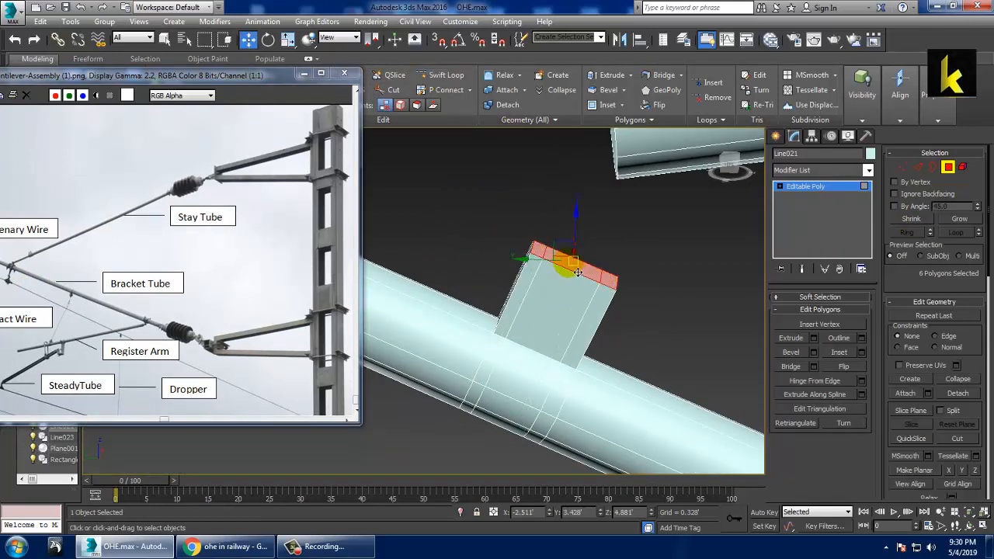
Step: Bevel the lug's tip by moving its six outer corner vertices down to about Y 3.43', Z 4.876'
click(905, 167)
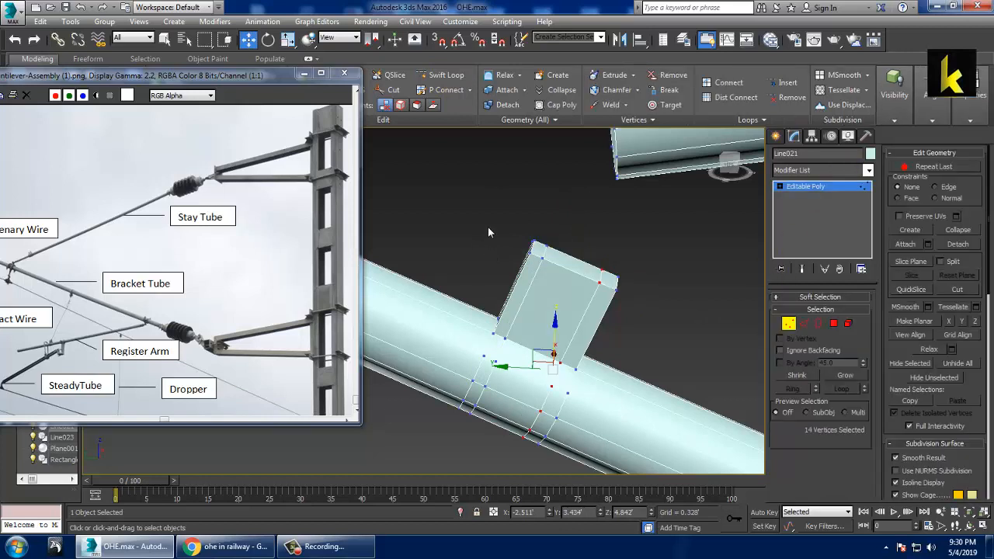
drag(538, 261, 538, 258)
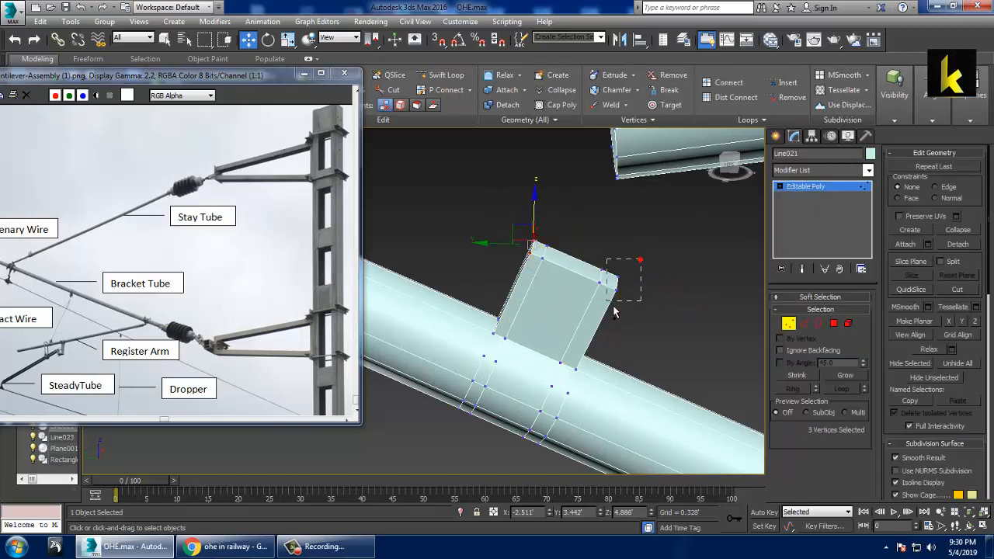
ctrl+drag(641, 259, 614, 309)
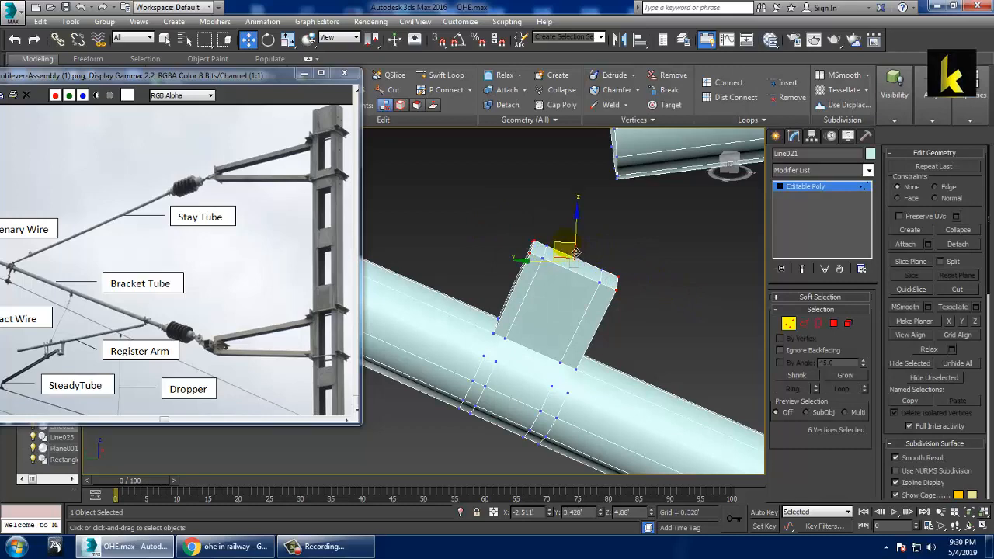
drag(575, 253, 568, 266)
mouse_move(610, 320)
alt+middle_down()
mouse_move(719, 337)
mouse_move(610, 337)
alt+middle_up()
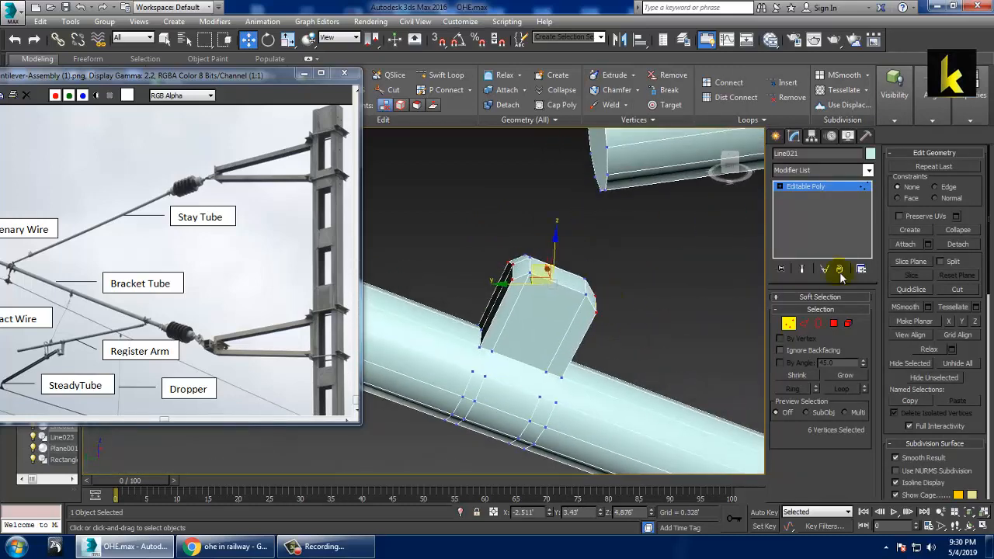
click(806, 189)
middle_drag(661, 233, 630, 277)
scroll(642, 236, down, 2)
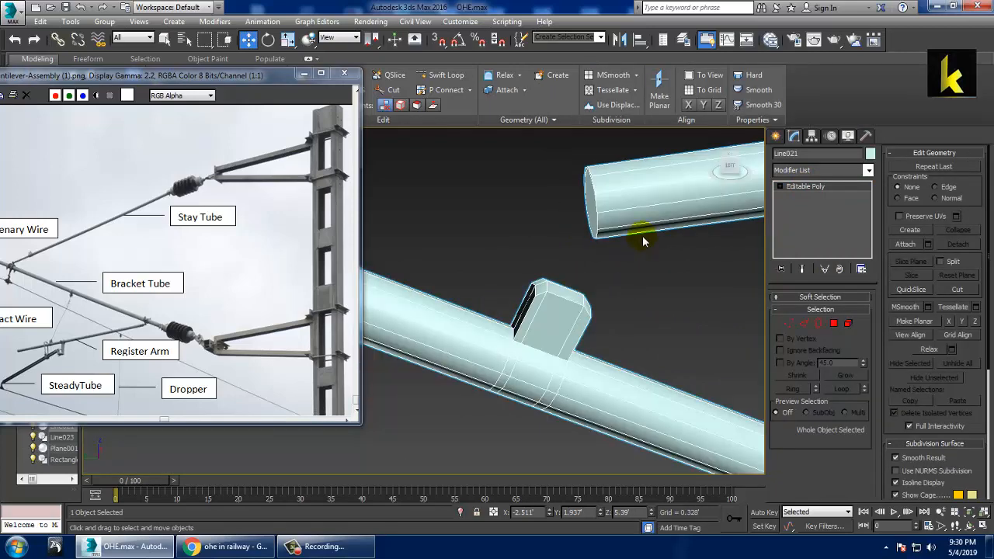
Step: Inset the end cap polygon of the stay tube by about 0.008'
middle_drag(642, 235, 633, 284)
click(788, 325)
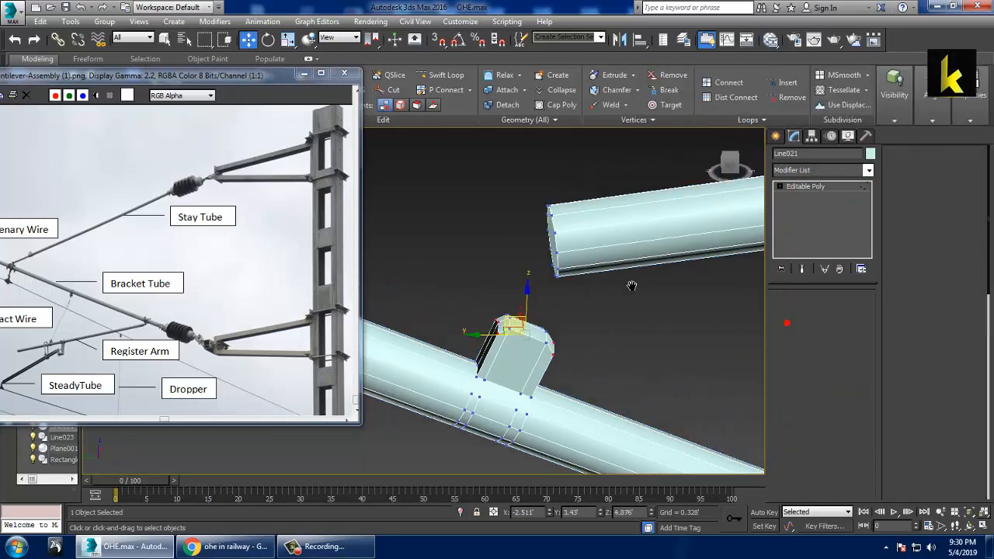
scroll(554, 244, down, 5)
drag(579, 255, 623, 226)
scroll(611, 235, down, 4)
alt+middle_drag(599, 250, 544, 277)
click(834, 324)
click(517, 253)
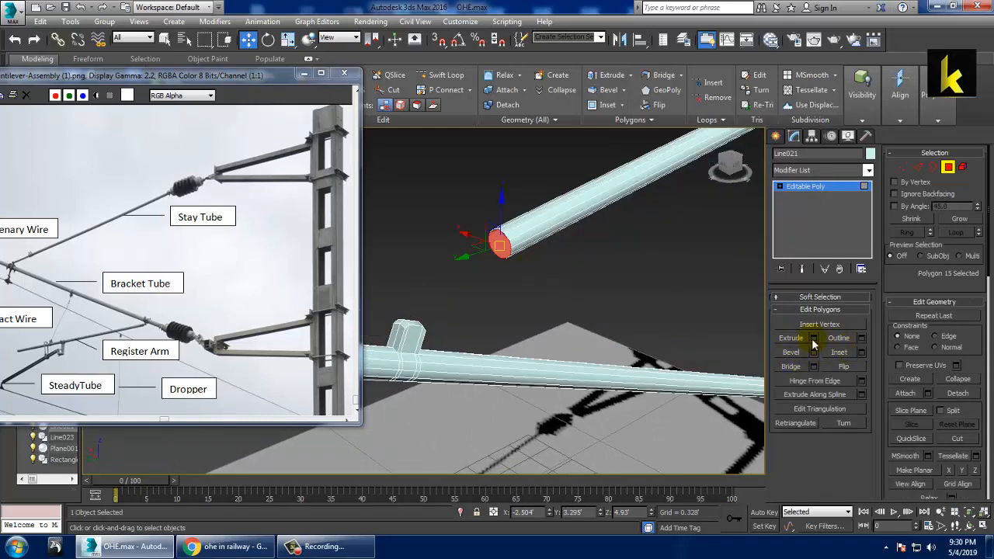
click(861, 352)
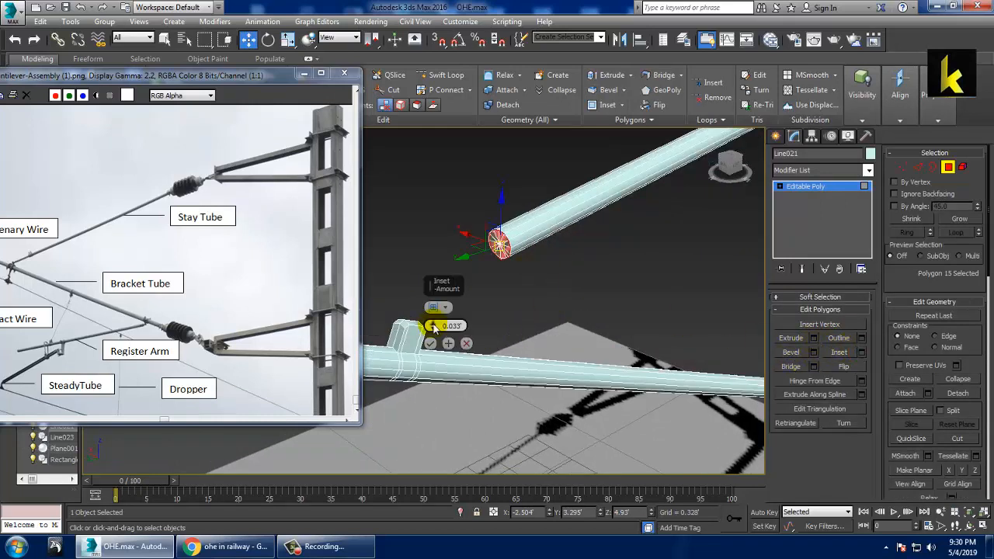
drag(434, 326, 441, 336)
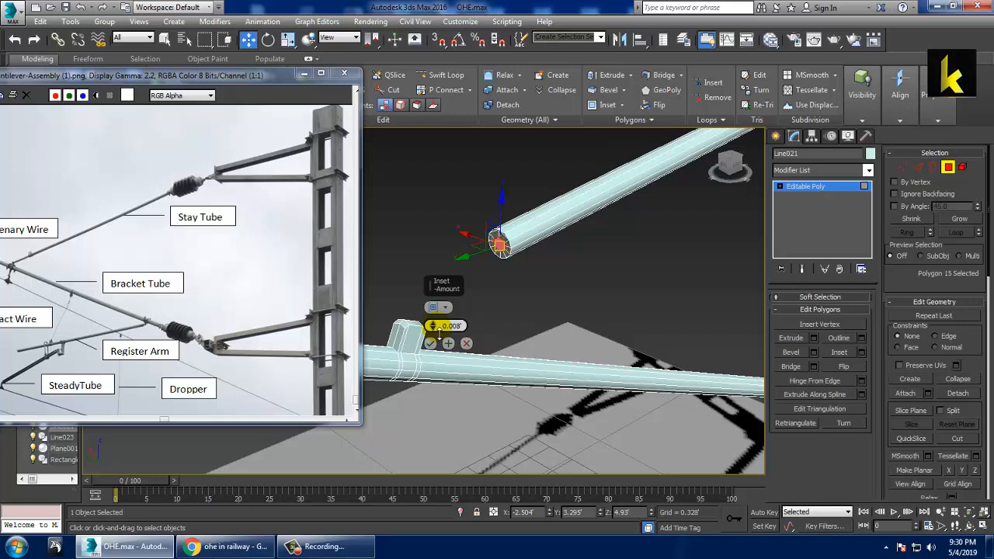
click(434, 343)
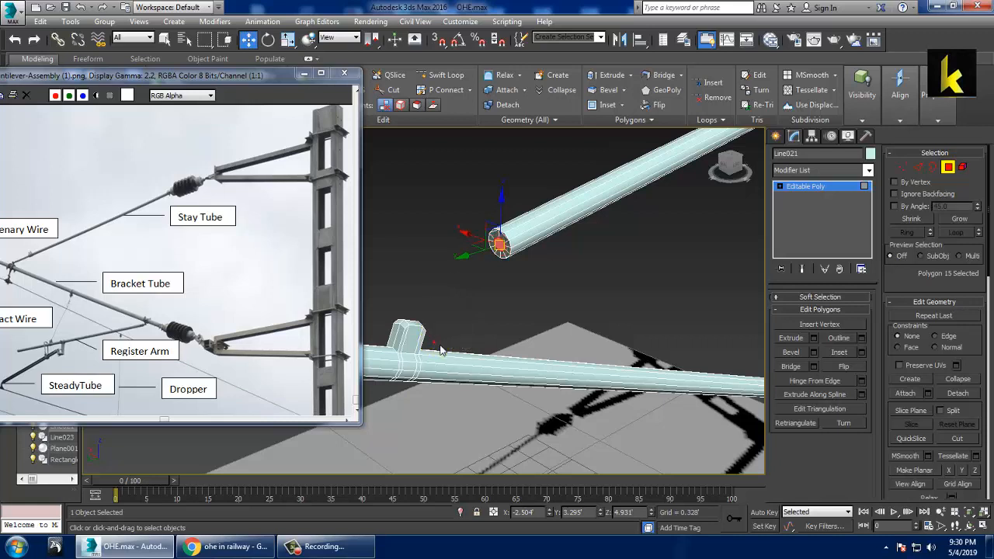
Step: Extrude the inset polygon by 0.164' to form a thin rod from the stay tube's end
click(815, 339)
drag(432, 326, 471, 313)
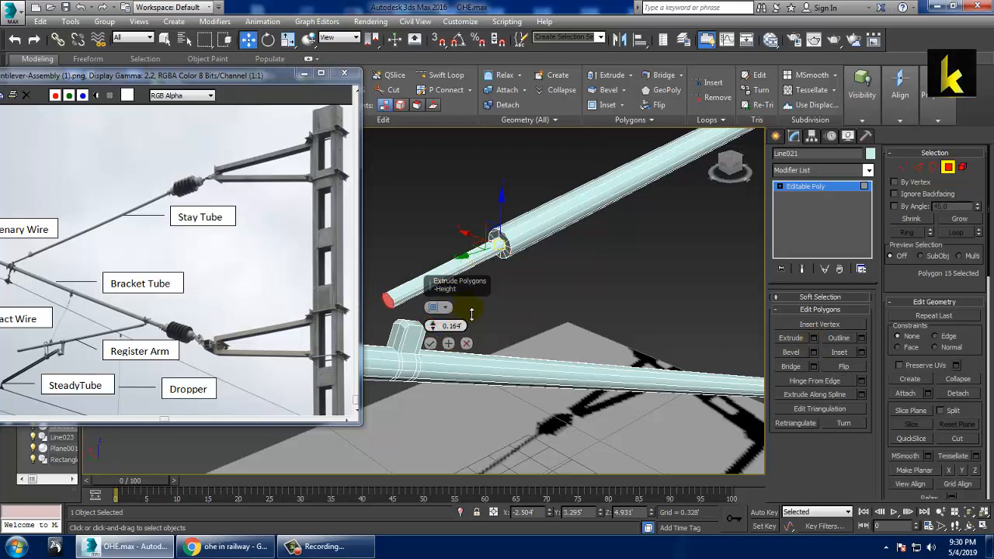
click(430, 344)
Step: Lower the vertices of the thin rod and the stay tube's end to about Z 4.896', bringing the rod onto the lug
mouse_move(550, 318)
alt+middle_down()
mouse_move(518, 293)
mouse_move(535, 308)
mouse_move(558, 303)
alt+middle_up()
key(1)
drag(570, 317, 571, 307)
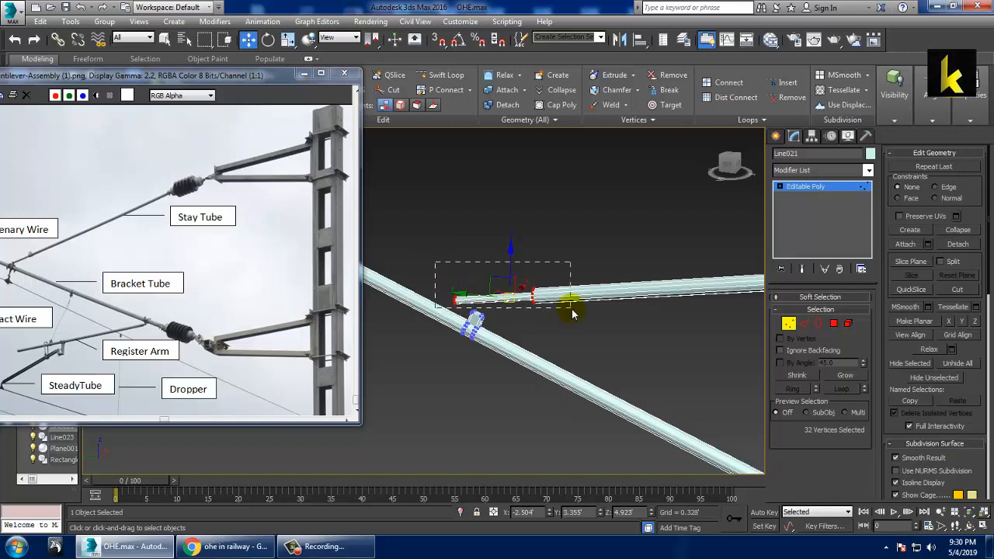
drag(521, 277, 526, 289)
scroll(527, 290, down, 3)
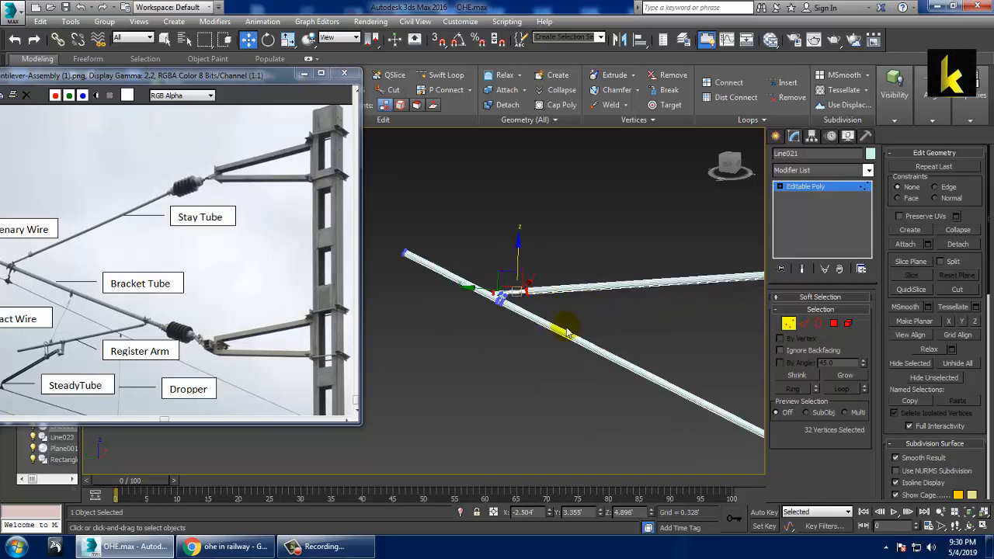
scroll(567, 332, up, 5)
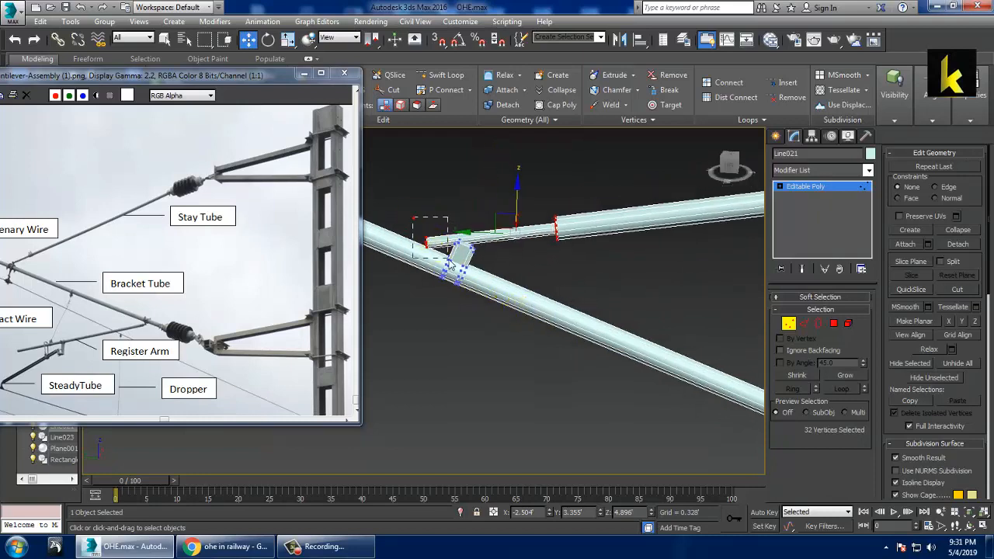
drag(449, 260, 449, 260)
drag(391, 243, 417, 247)
right_click(417, 247)
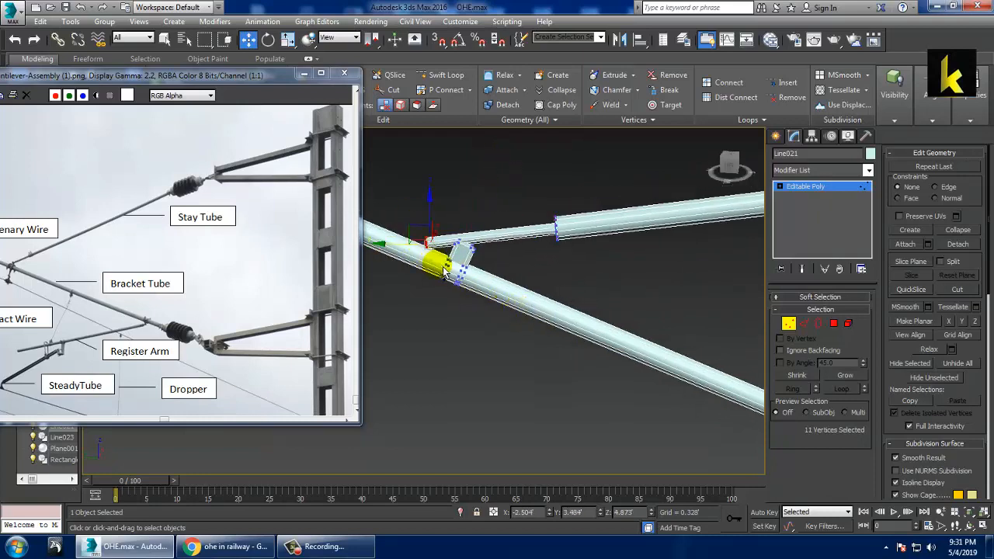
click(508, 195)
Step: Compare the joint between the stay tube and bracket tube with the full cantilever assembly in the reference photo
scroll(513, 196, down, 6)
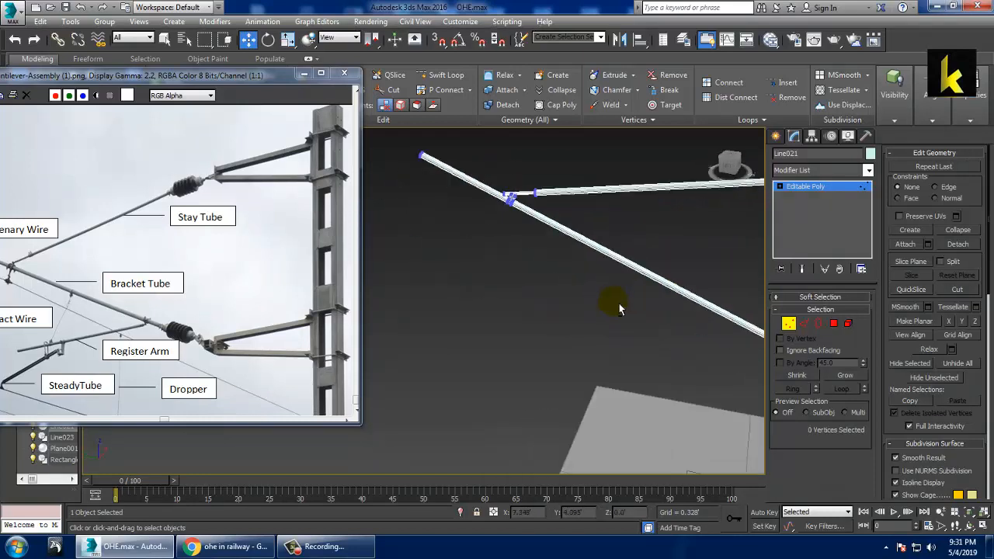
alt+middle_drag(582, 252, 597, 300)
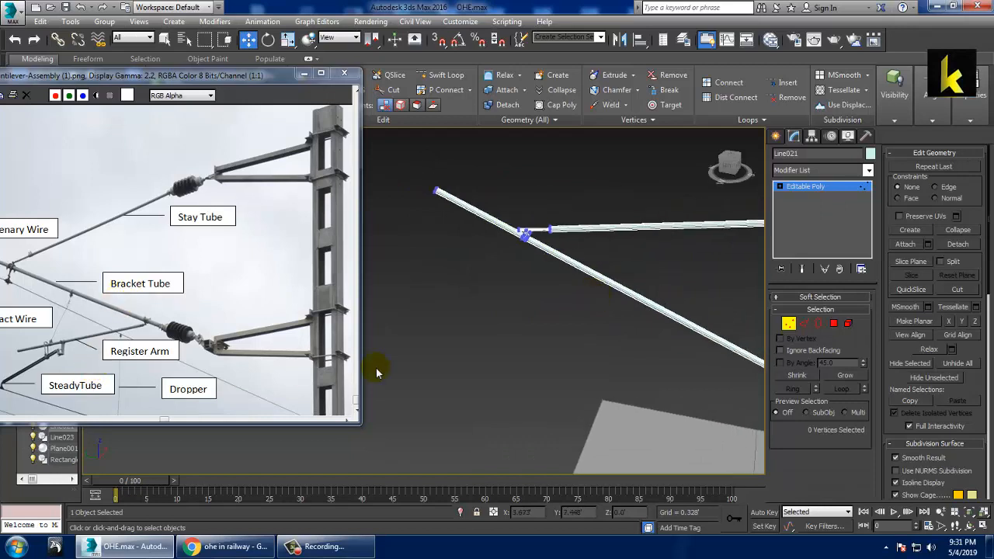
click(80, 264)
middle_drag(86, 306, 133, 293)
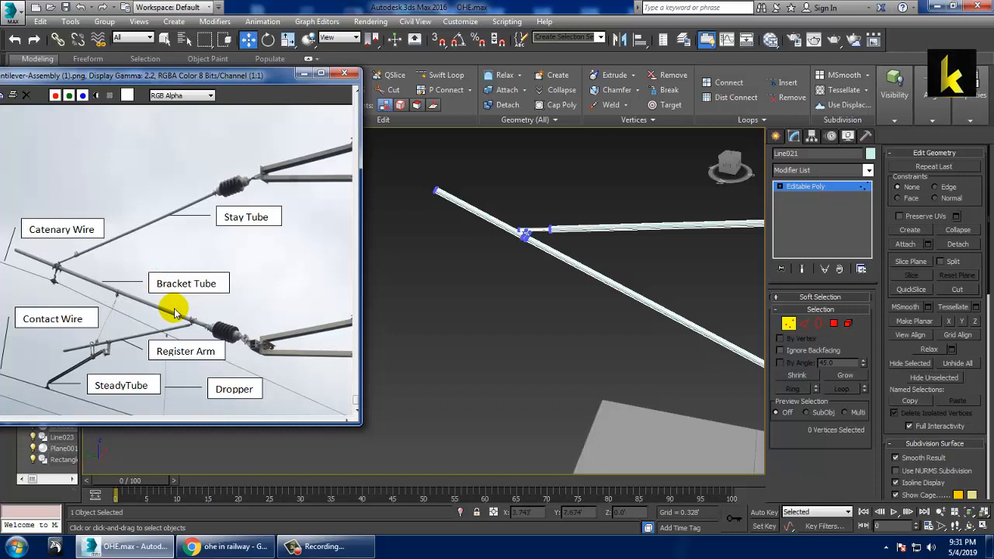
scroll(162, 358, down, 1)
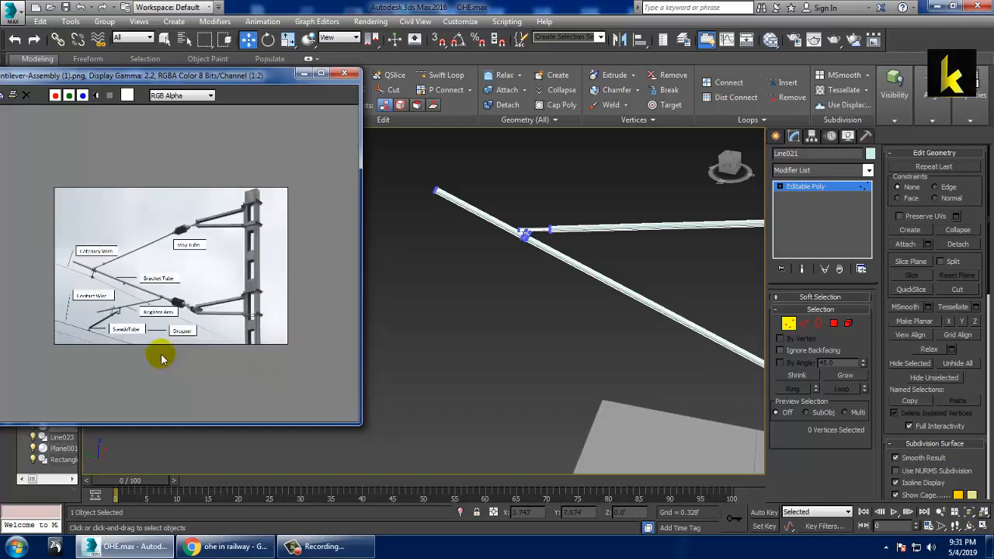
scroll(138, 318, up, 1)
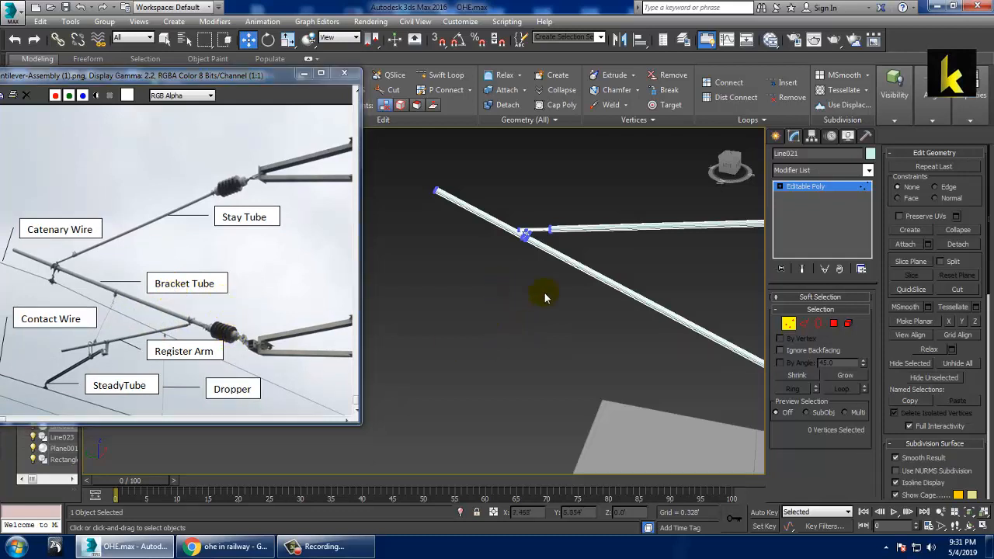
alt+middle_drag(525, 247, 543, 249)
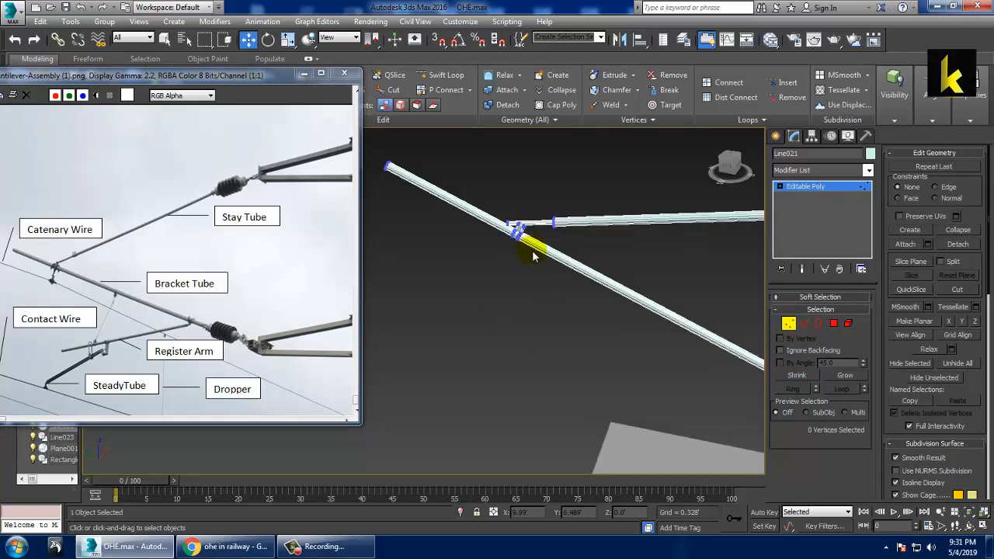
Step: Extrude the two polygons on the bracket tube's underside, opposite the upper lug, by about 0.035' to form a lower lug
key(ctrl+z)
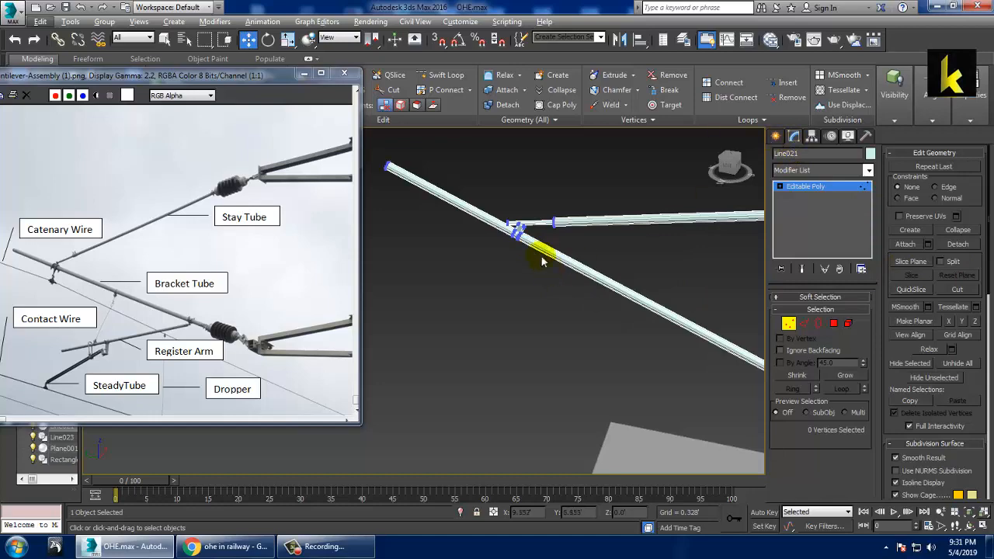
key(ctrl+z)
key(z)
alt+middle_drag(510, 261, 850, 347)
click(835, 322)
click(466, 354)
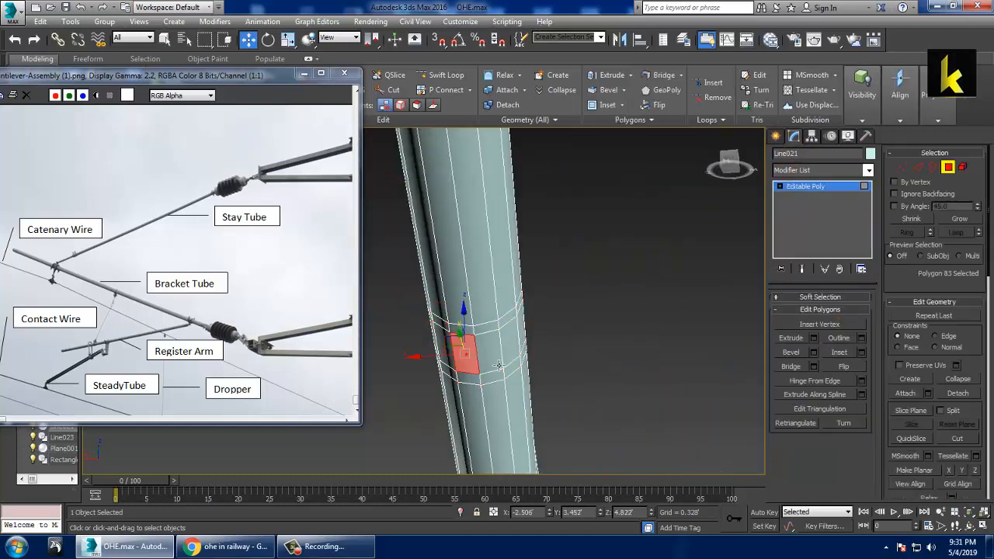
ctrl+click(494, 357)
alt+middle_drag(598, 350, 516, 375)
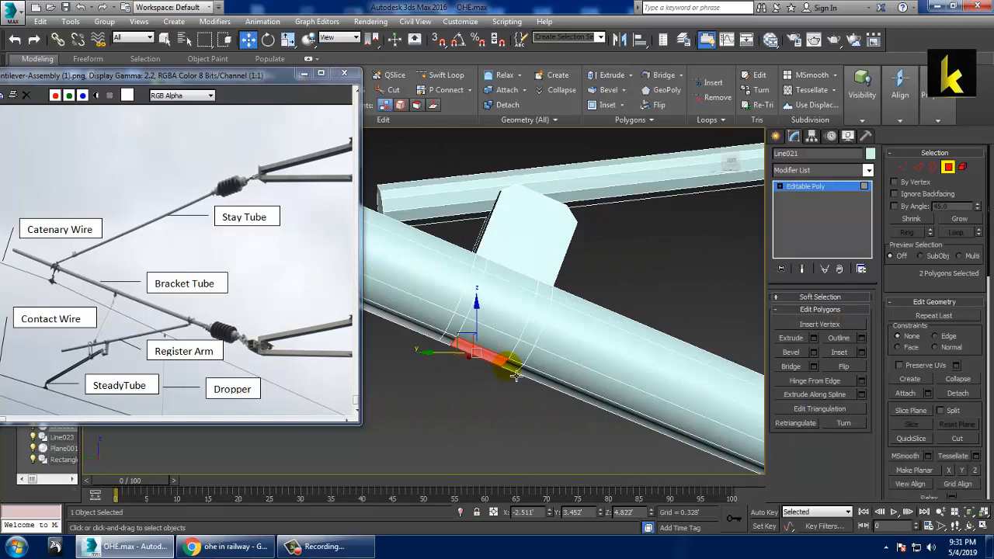
click(814, 338)
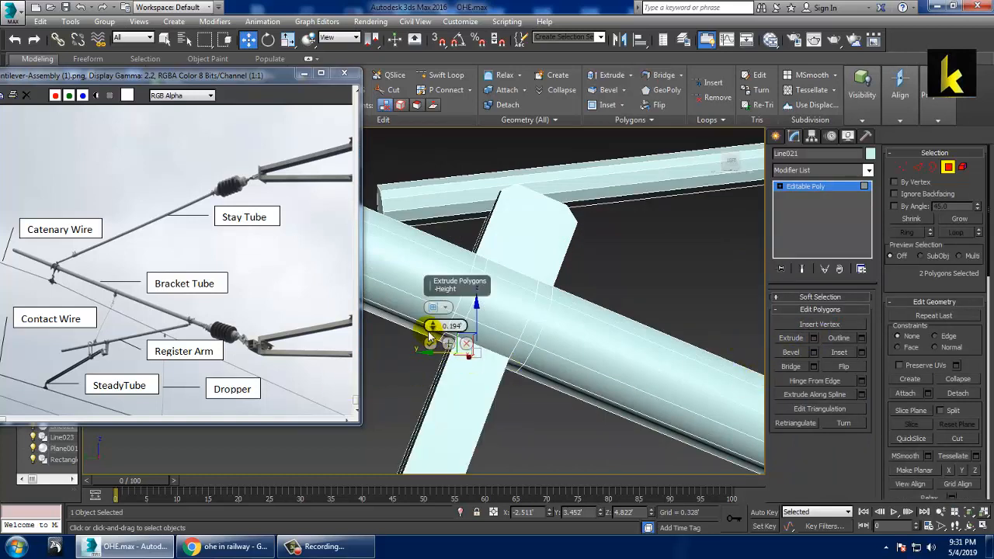
mouse_move(436, 338)
mouse_down()
mouse_move(446, 377)
mouse_move(447, 348)
mouse_up()
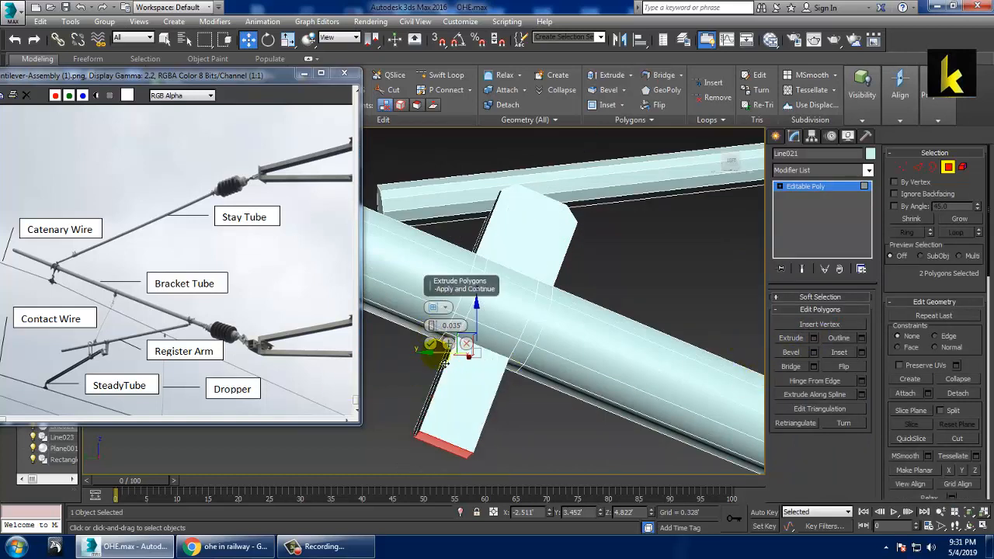
click(432, 347)
Step: Flatten the lower lug's end face along Z and shift it along Y to line up with the upper lug
scroll(434, 353, down, 4)
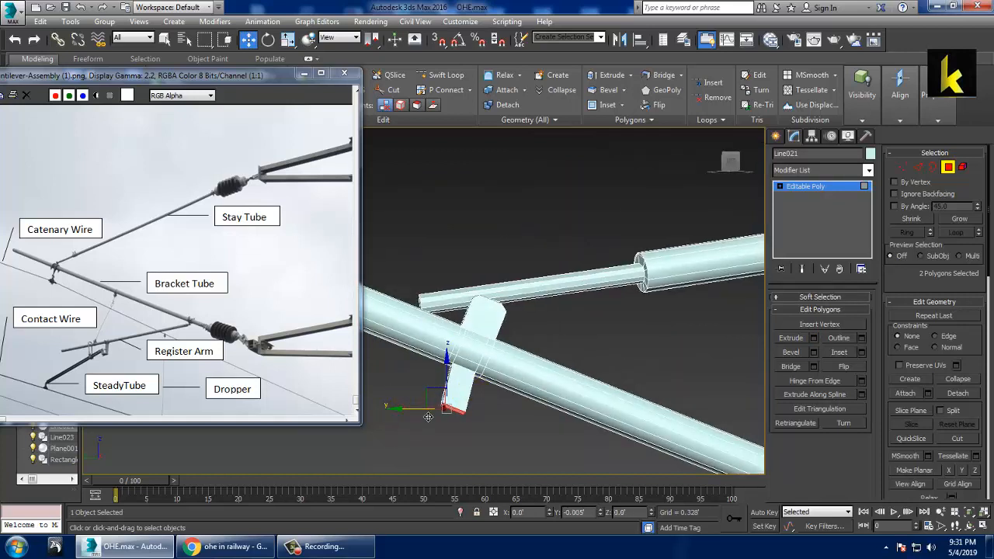
key(r)
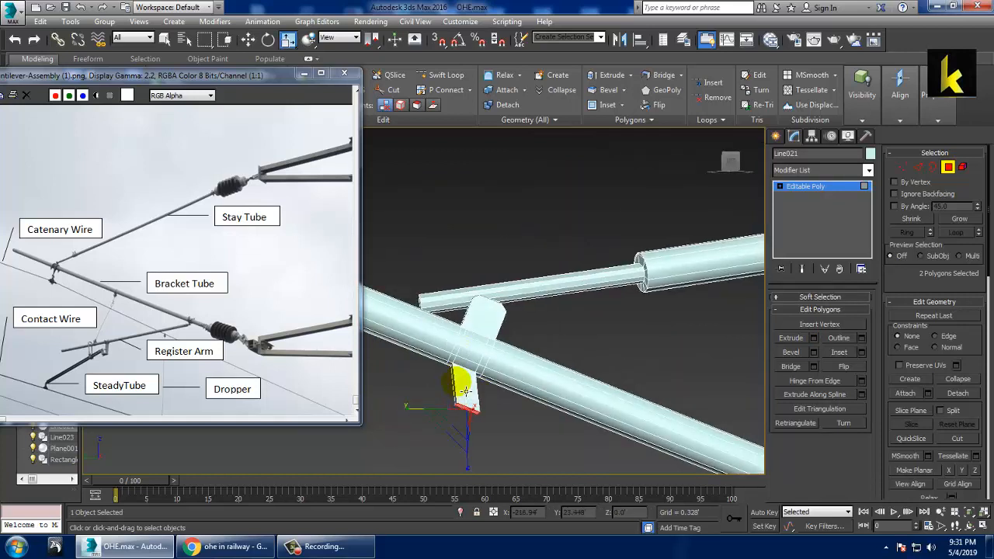
drag(469, 472, 470, 390)
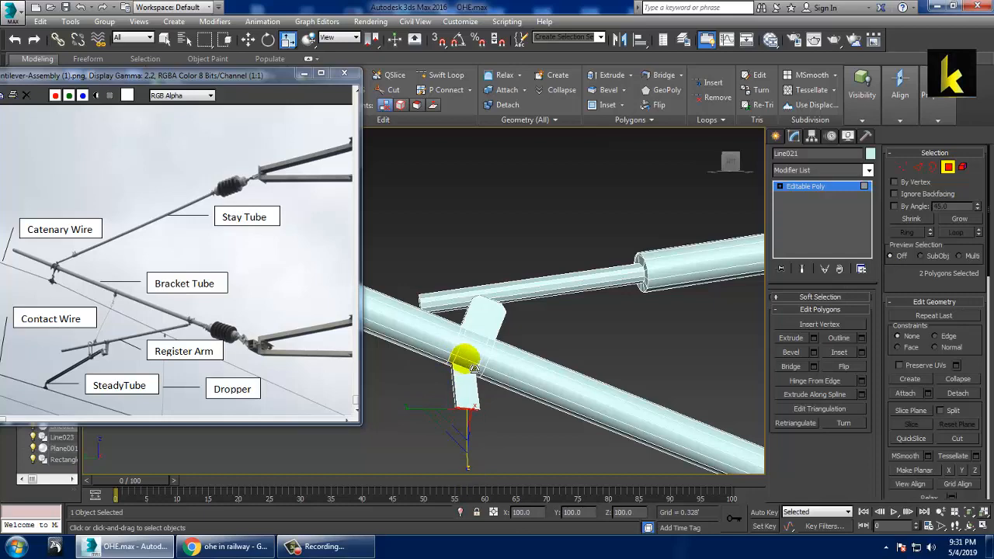
scroll(471, 368, down, 2)
alt+middle_drag(597, 403, 580, 416)
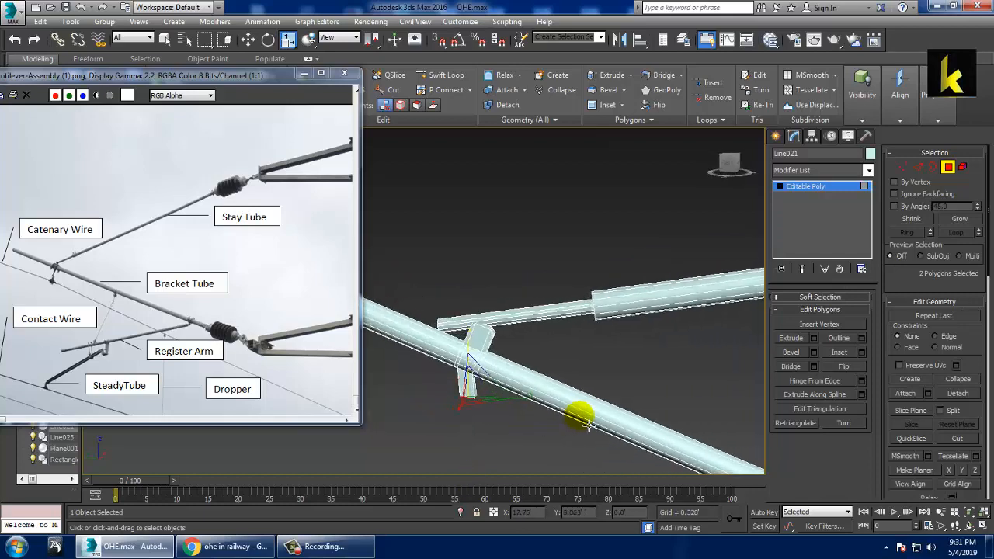
key(w)
alt+middle_drag(494, 403, 472, 412)
mouse_move(434, 404)
mouse_down()
mouse_move(419, 402)
mouse_move(435, 401)
mouse_up()
Step: Insert an edge loop lengthwise through the middle of the lug with Swift Loop
key(1)
scroll(501, 365, up, 7)
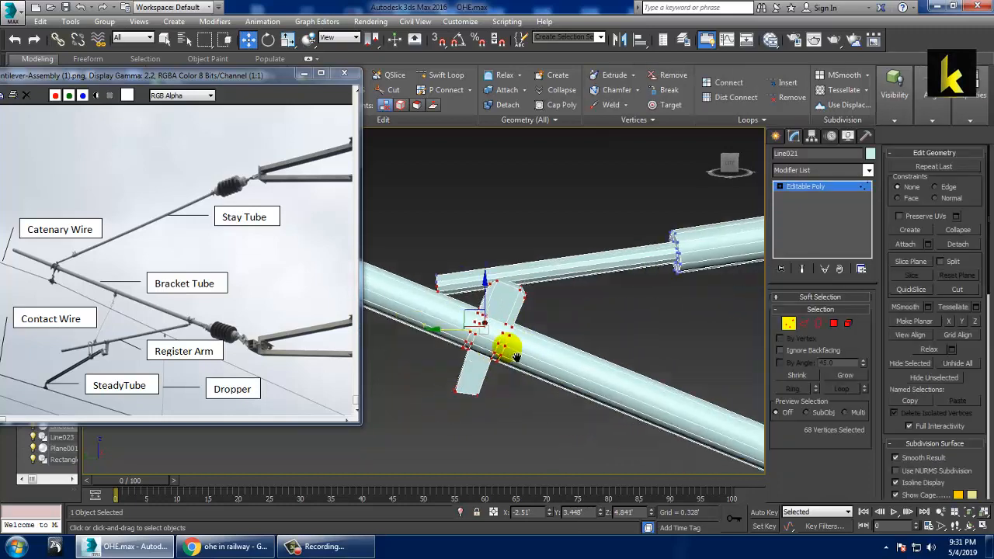
click(807, 188)
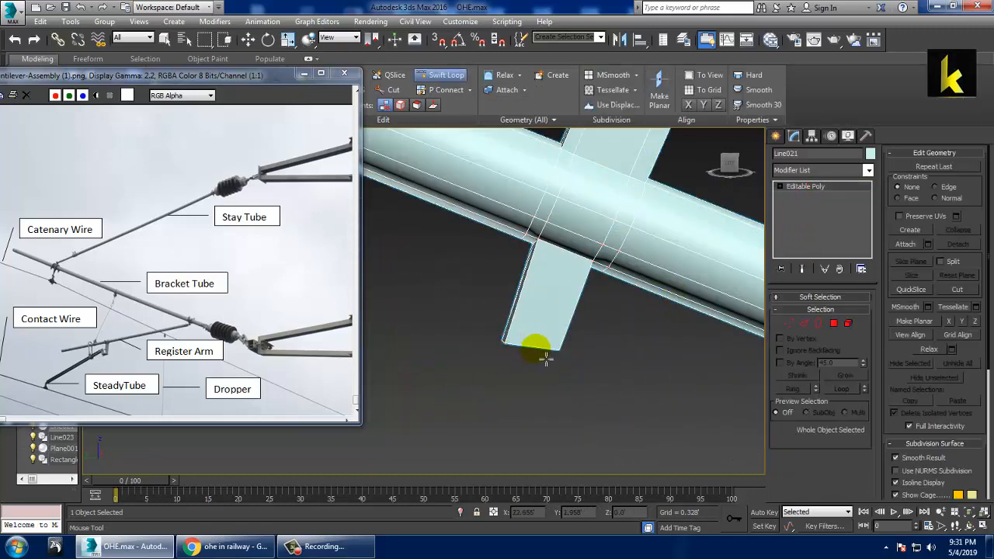
scroll(614, 379, down, 5)
key(1)
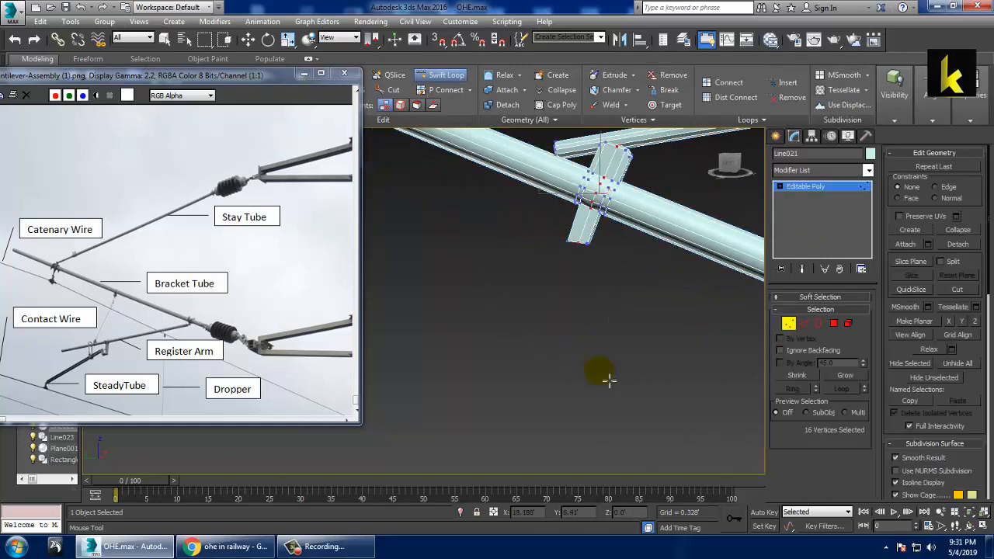
middle_drag(623, 354, 619, 356)
Step: Shape the lower lug's end into a point by moving its three middle vertices down to about Z 4.785' and slightly along Y
key(w)
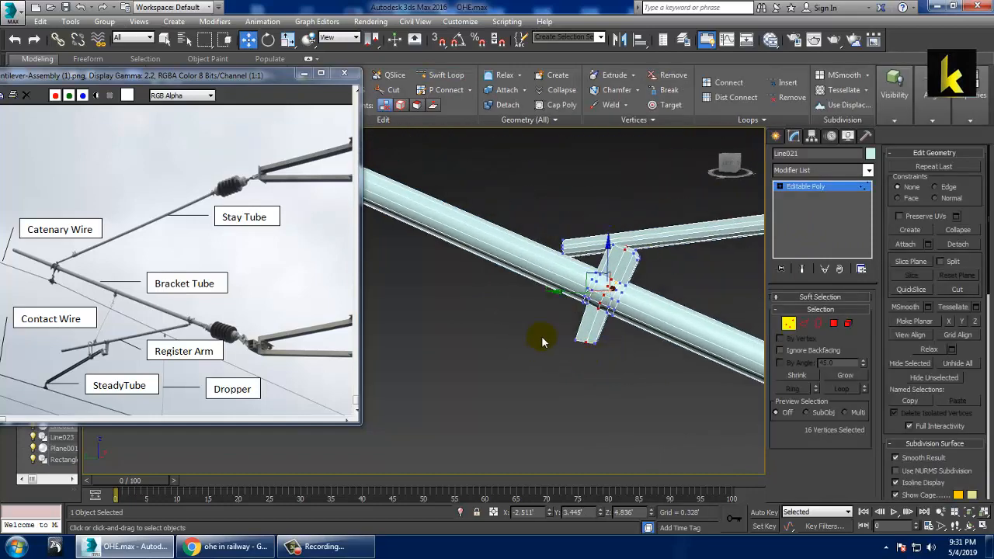
scroll(587, 346, up, 5)
drag(579, 286, 622, 351)
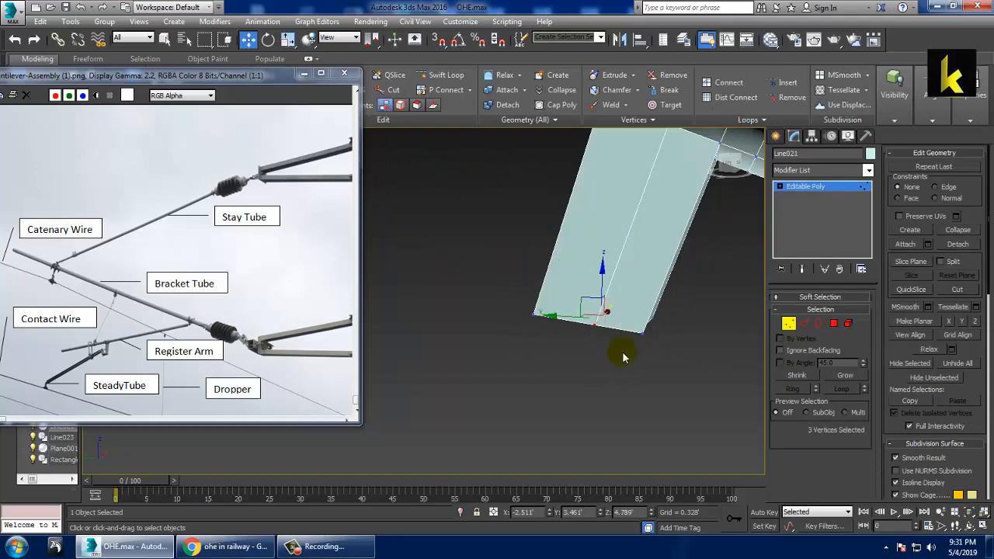
key(F3)
drag(604, 290, 604, 313)
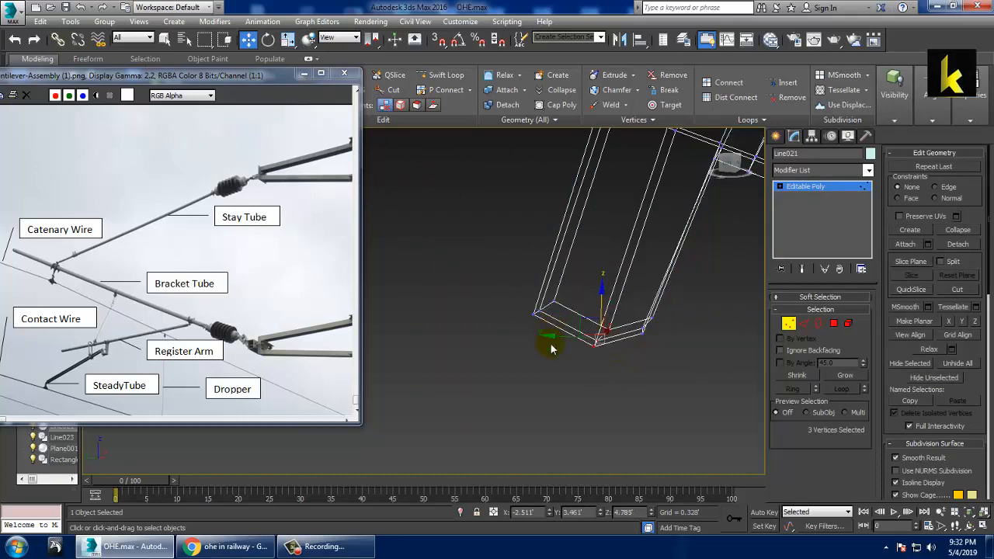
click(819, 188)
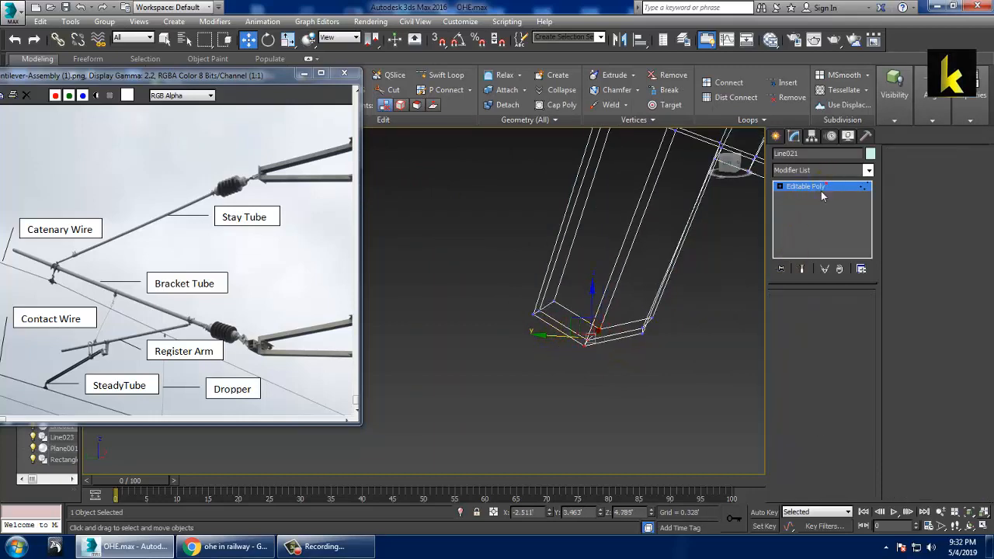
Step: Draw a straight line along X in the top view, crossing the bracket tube, as the catenary wire
scroll(633, 310, down, 4)
scroll(633, 311, down, 5)
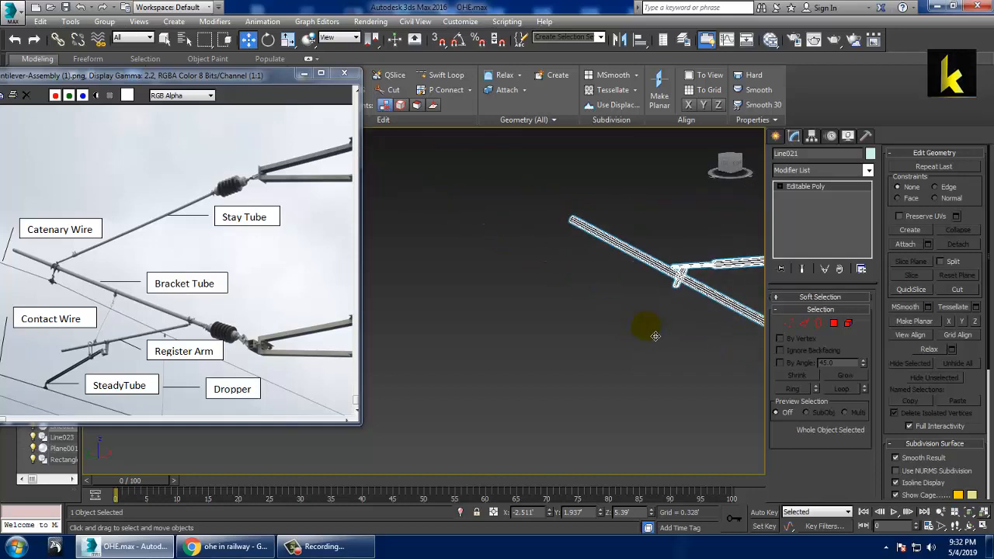
middle_drag(643, 328, 660, 336)
key(alt+w)
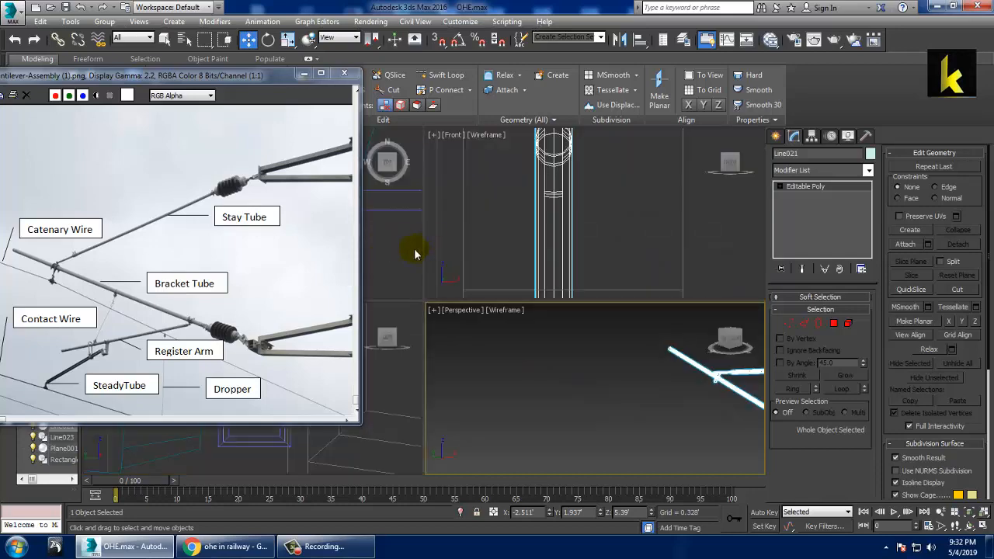
middle_click(414, 253)
key(alt+w)
scroll(438, 253, down, 10)
middle_drag(466, 233, 541, 346)
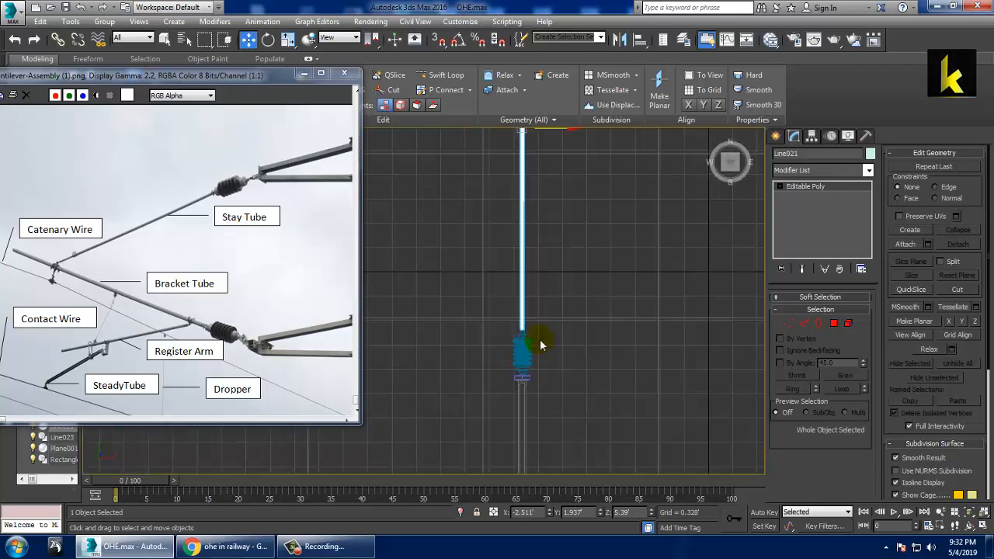
scroll(537, 344, down, 5)
click(775, 137)
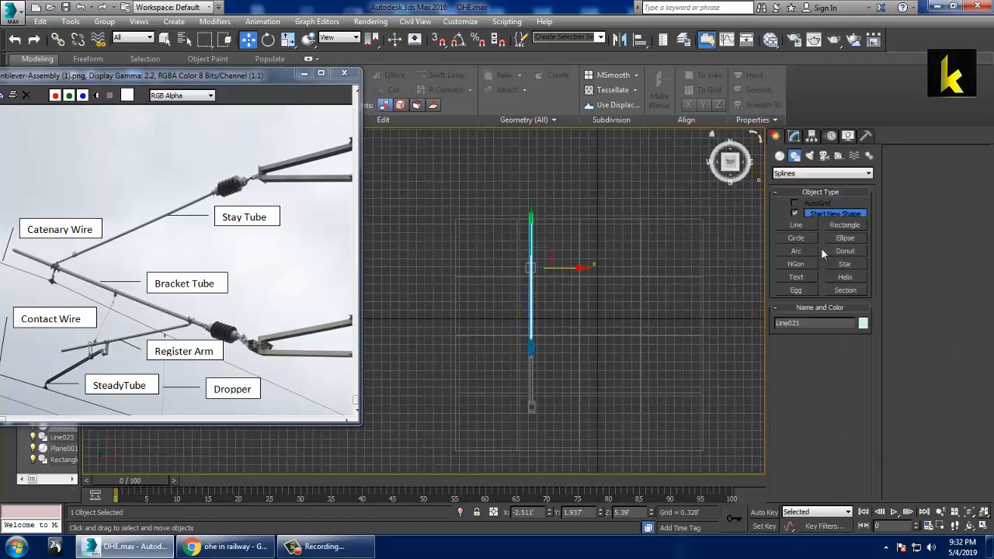
click(797, 223)
middle_drag(537, 298, 535, 314)
drag(393, 283, 772, 295)
right_click(761, 294)
right_click(757, 293)
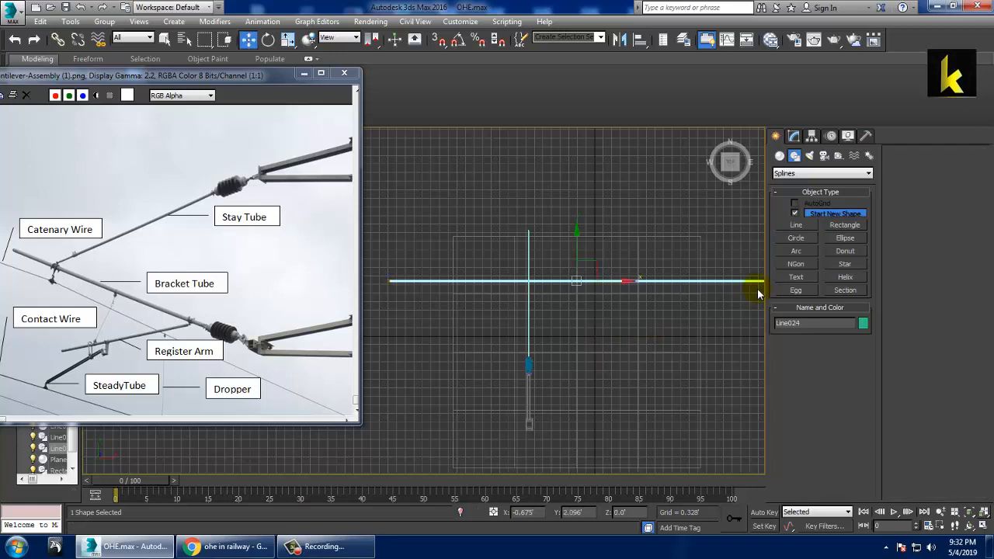
Step: Raise the catenary wire line along Z to about 4.439'
key(alt+w)
right_click(658, 370)
key(alt+w)
scroll(663, 358, down, 5)
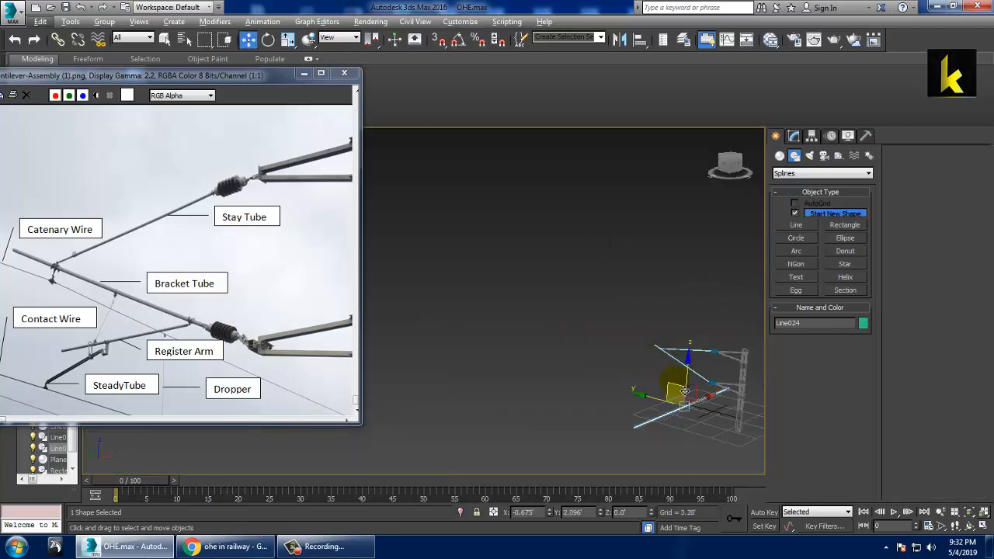
drag(693, 387, 695, 337)
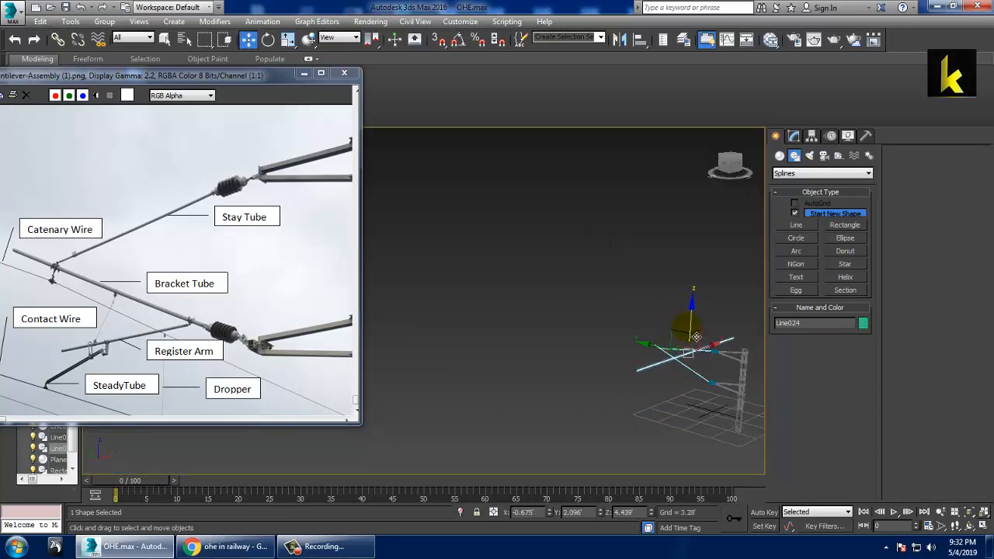
Step: Inset the four polygons on the lower lug's pointed end face by 0.003'
scroll(679, 365, up, 3)
middle_drag(679, 365, 604, 363)
scroll(617, 356, up, 8)
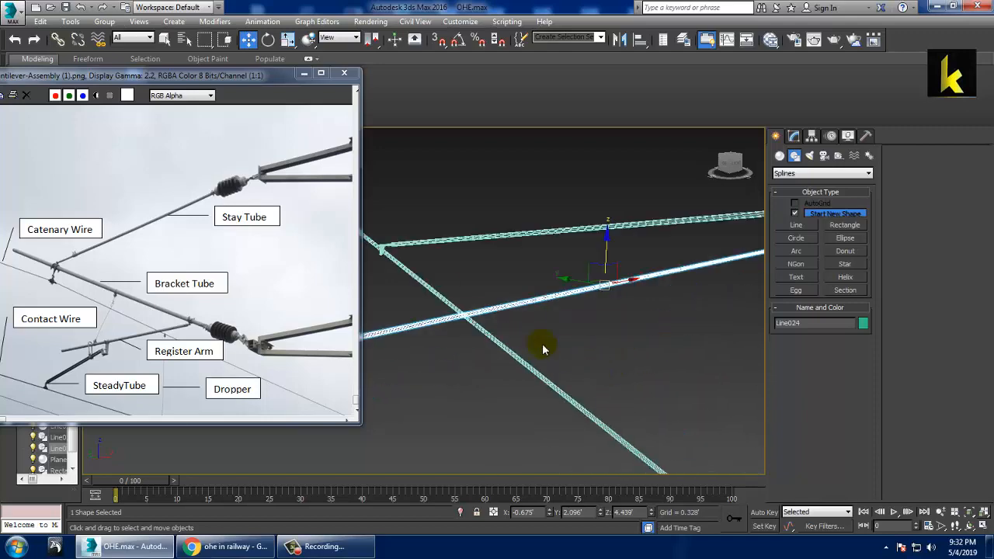
middle_drag(533, 341, 616, 369)
scroll(508, 298, up, 5)
middle_drag(482, 308, 582, 368)
scroll(564, 362, up, 3)
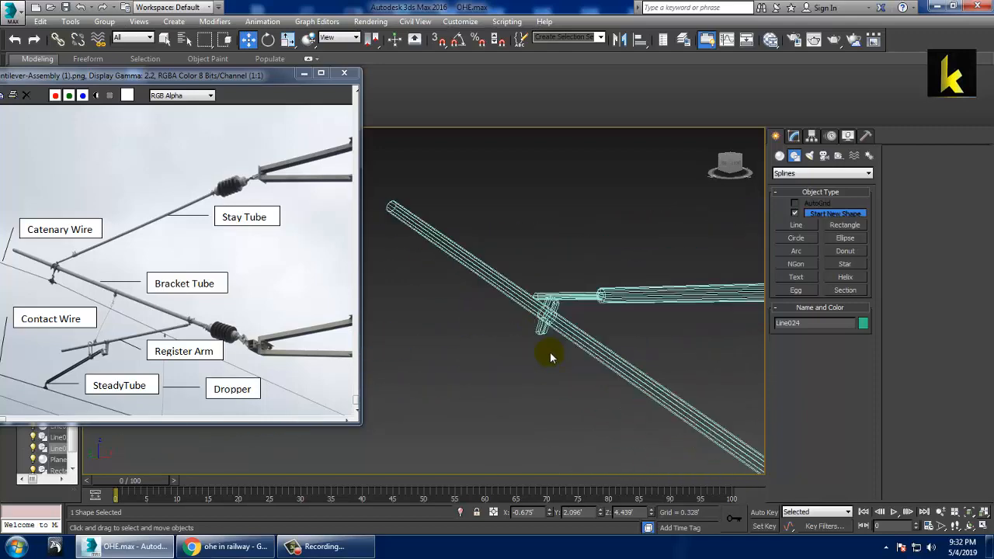
click(558, 335)
scroll(541, 332, up, 4)
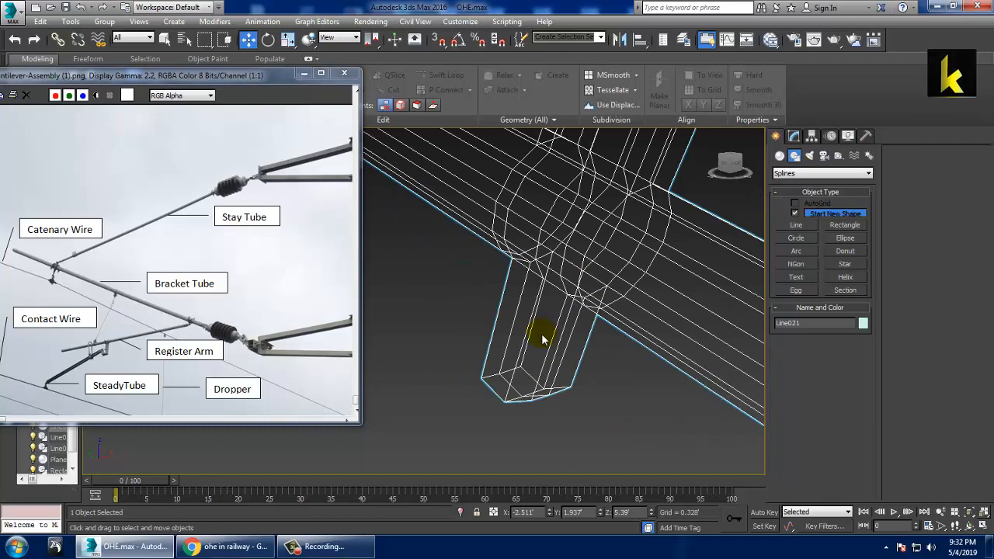
scroll(535, 369, up, 3)
scroll(533, 386, down, 3)
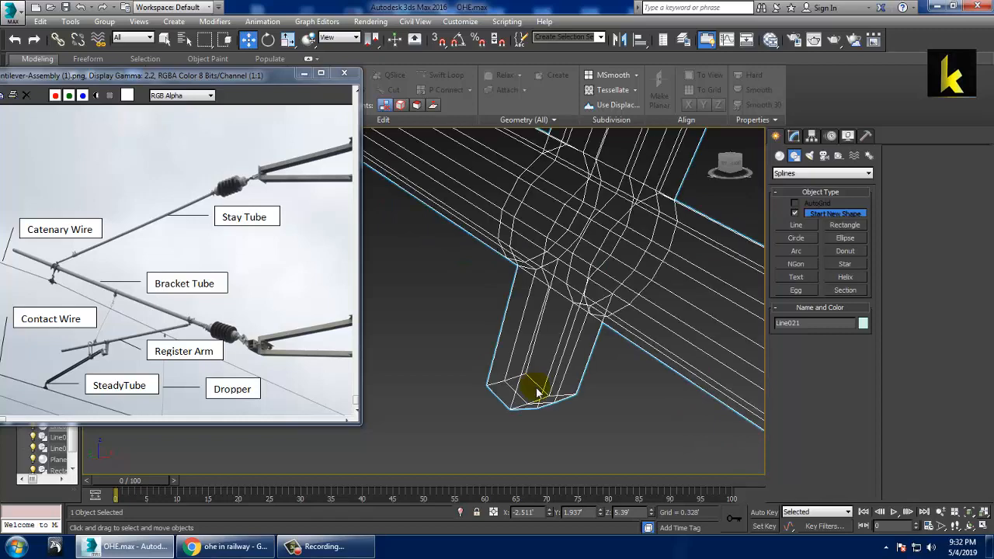
click(793, 135)
click(833, 324)
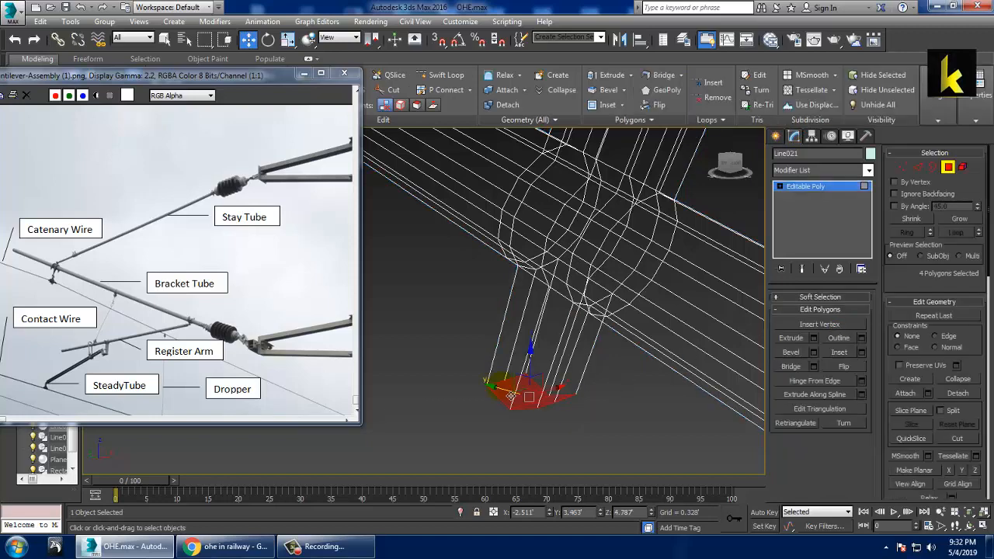
click(860, 353)
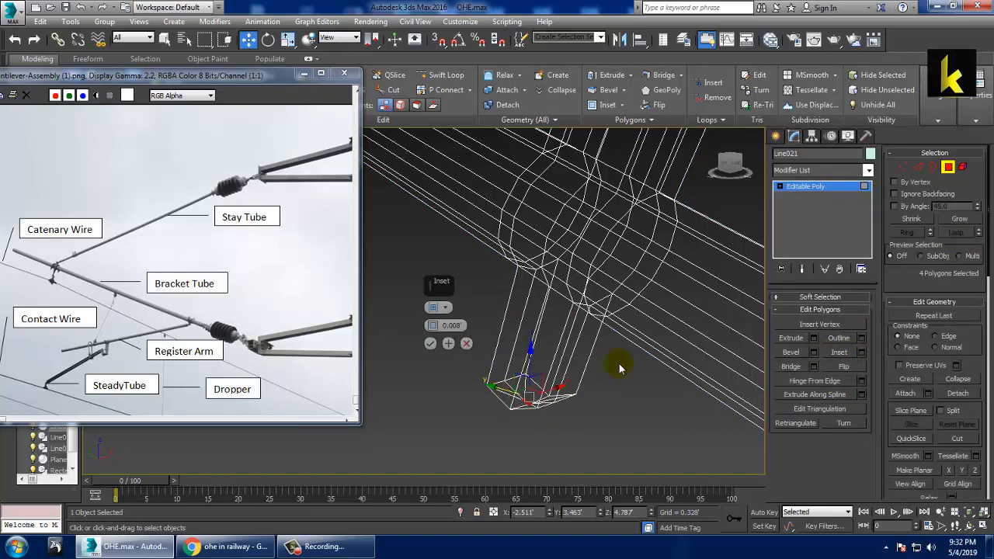
click(434, 324)
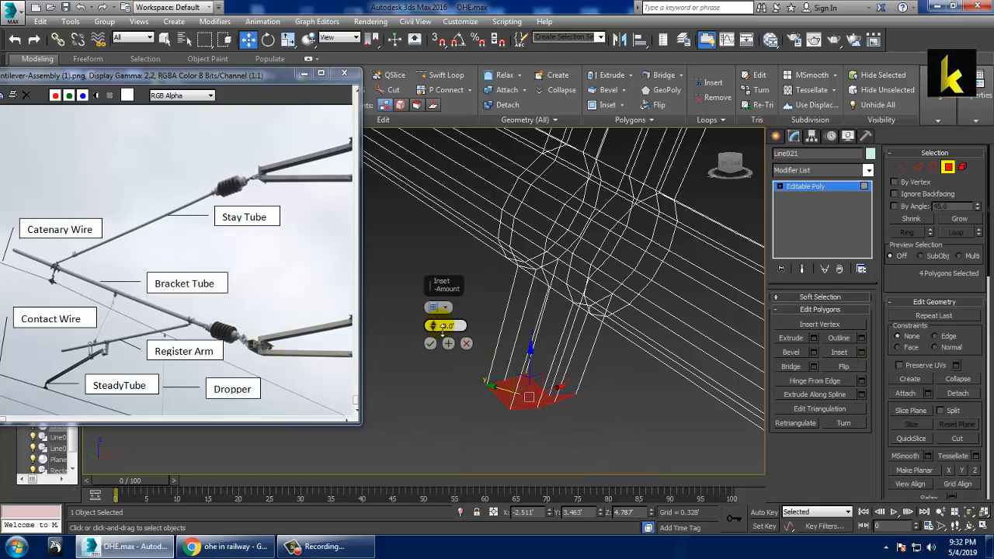
drag(443, 329, 440, 329)
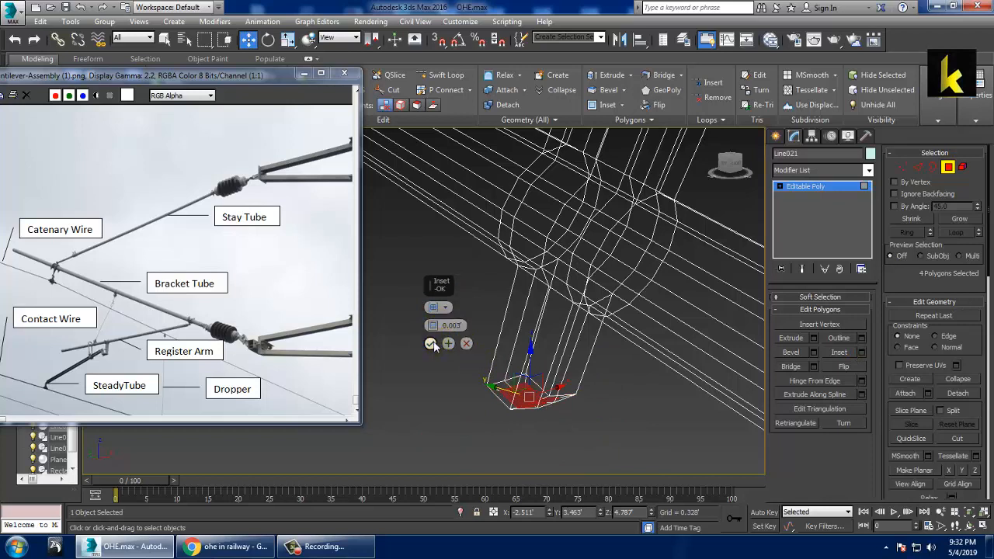
click(430, 343)
Step: Extrude the four inset polygons by 0.035' to give the lower lug a narrower tip
click(814, 338)
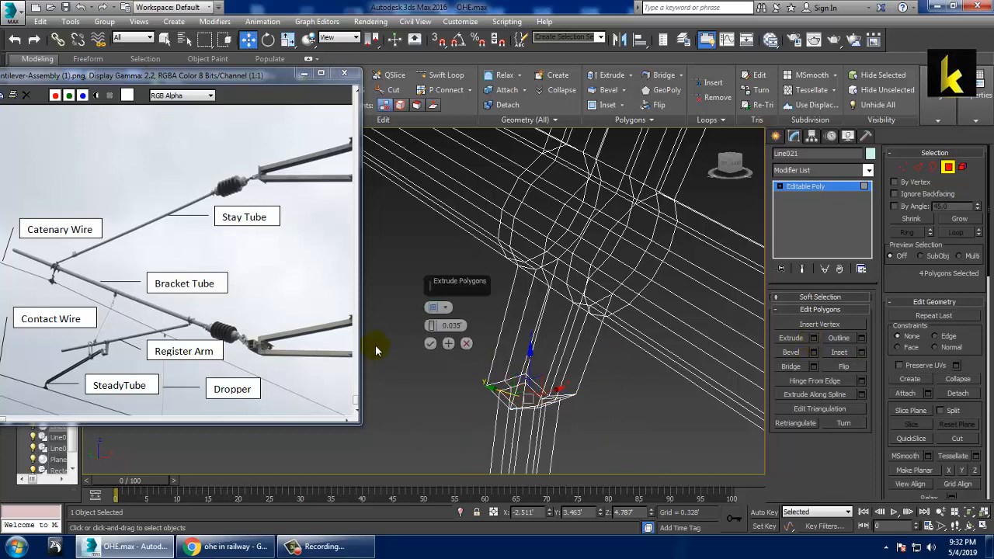
click(432, 345)
scroll(543, 334, down, 8)
mouse_move(557, 334)
middle_down()
mouse_move(556, 312)
mouse_move(572, 337)
middle_up()
key(r)
key(z)
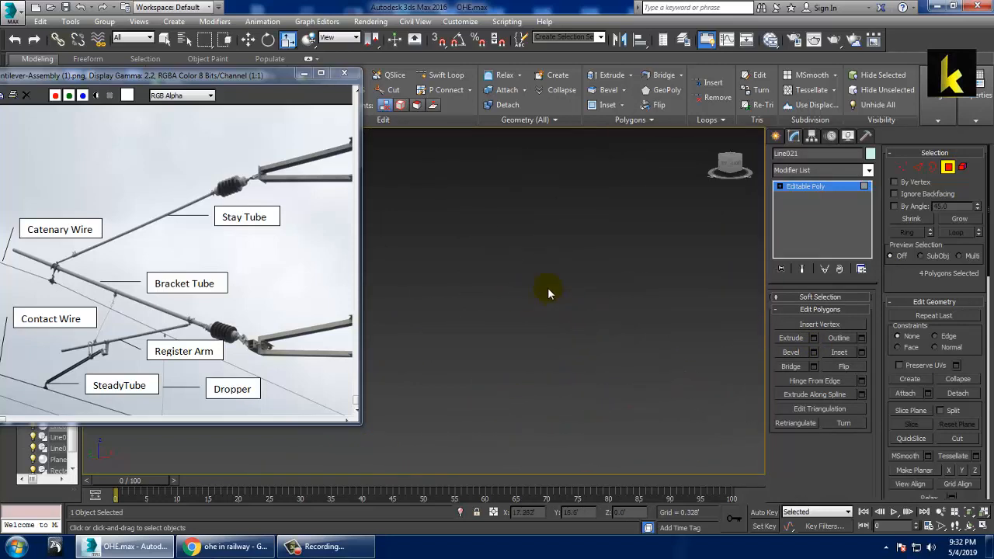
key(shift+z)
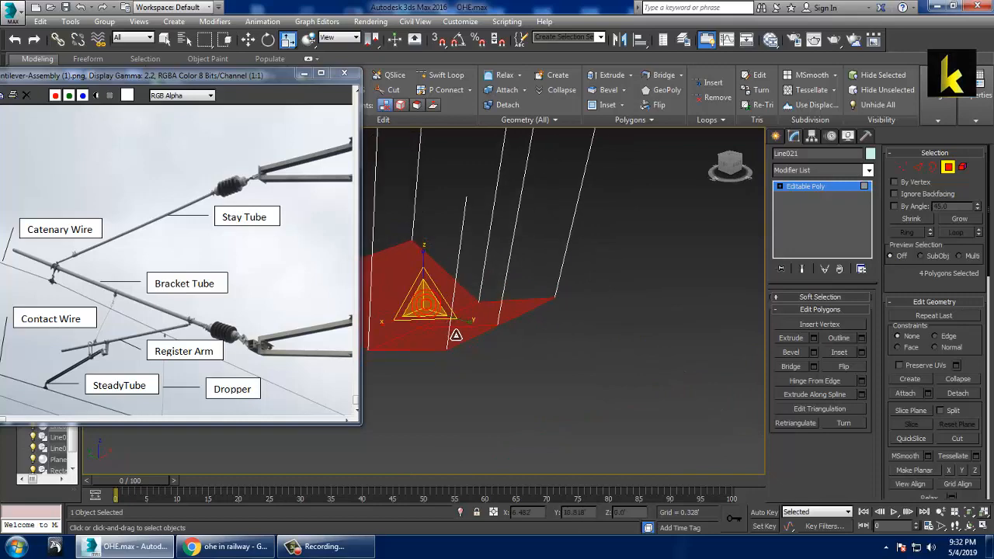
middle_drag(464, 345, 601, 303)
key(w)
click(813, 187)
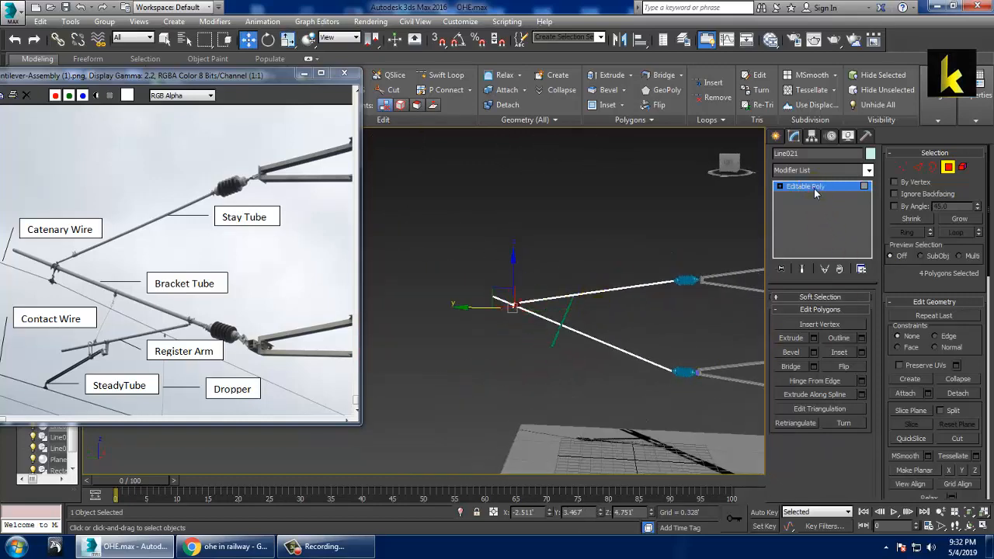
Step: Move the catenary wire line beneath the lower lug, to about Y 3.467' and Z 4.705'
click(553, 309)
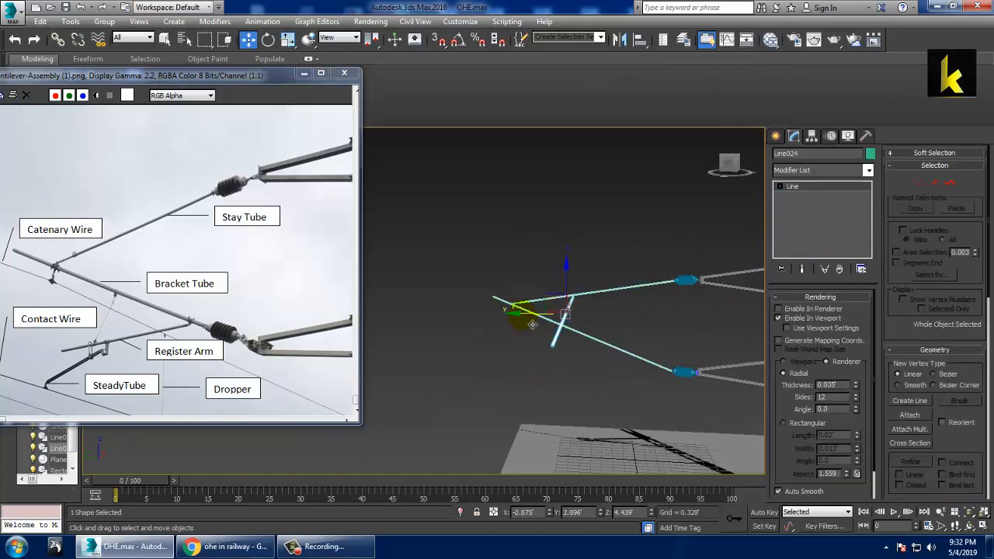
drag(533, 325, 478, 316)
alt+middle_drag(534, 307, 586, 350)
scroll(511, 305, up, 6)
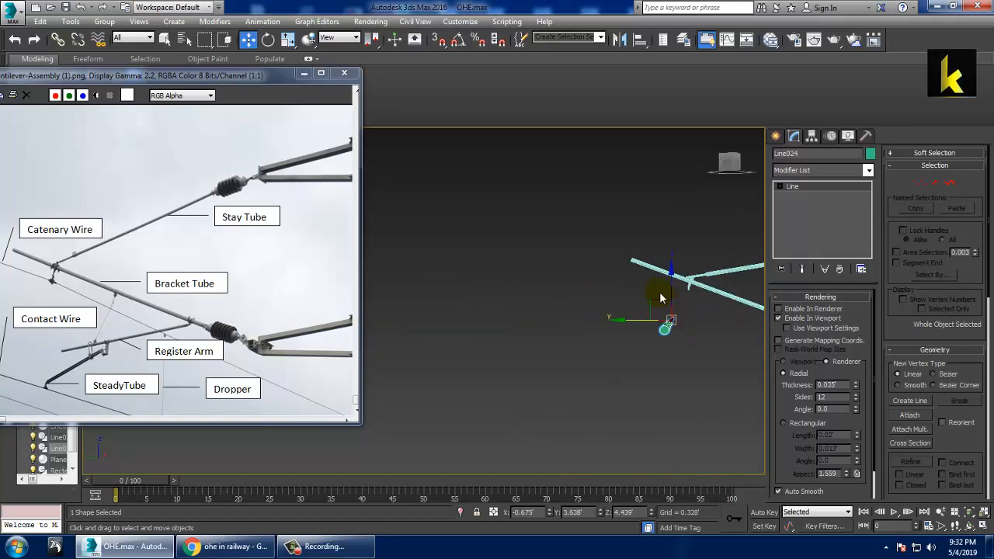
drag(681, 298, 683, 277)
drag(629, 309, 656, 307)
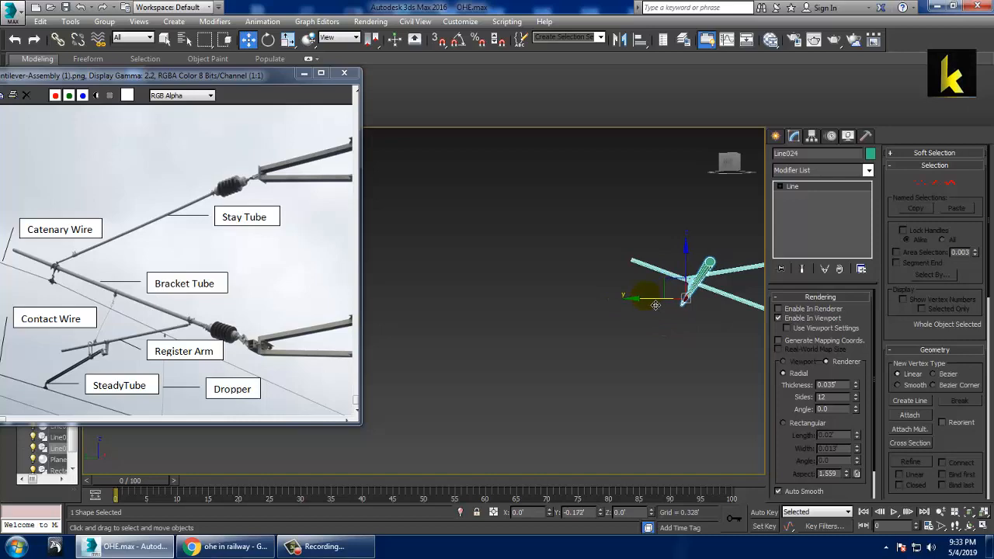
Step: Raise the catenary wire in the left view to about Z 4.736' so it touches the lower lug's tip
key(alt+w)
middle_drag(743, 375, 616, 371)
right_click(623, 233)
key(alt+w)
scroll(597, 304, down, 10)
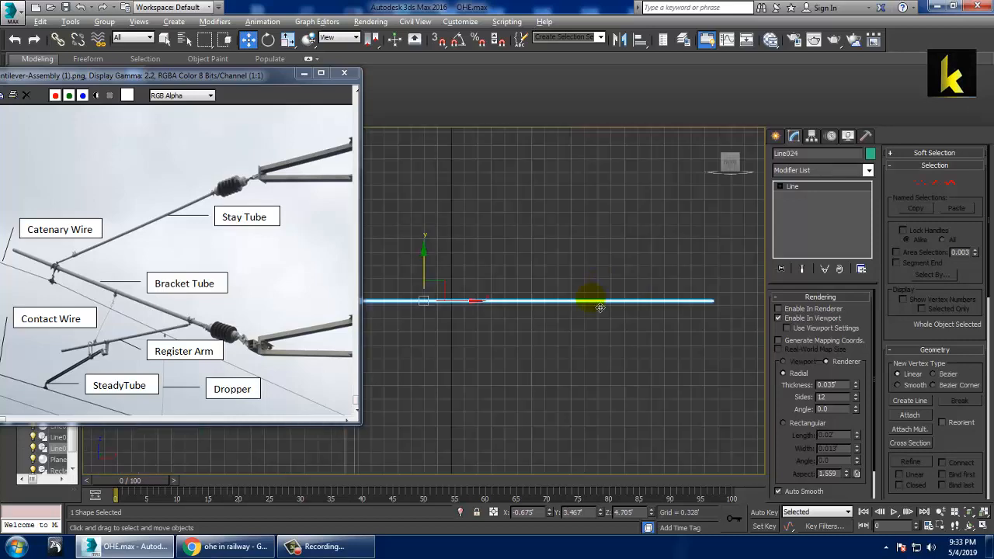
scroll(567, 307, up, 5)
key(alt+w)
right_click(378, 428)
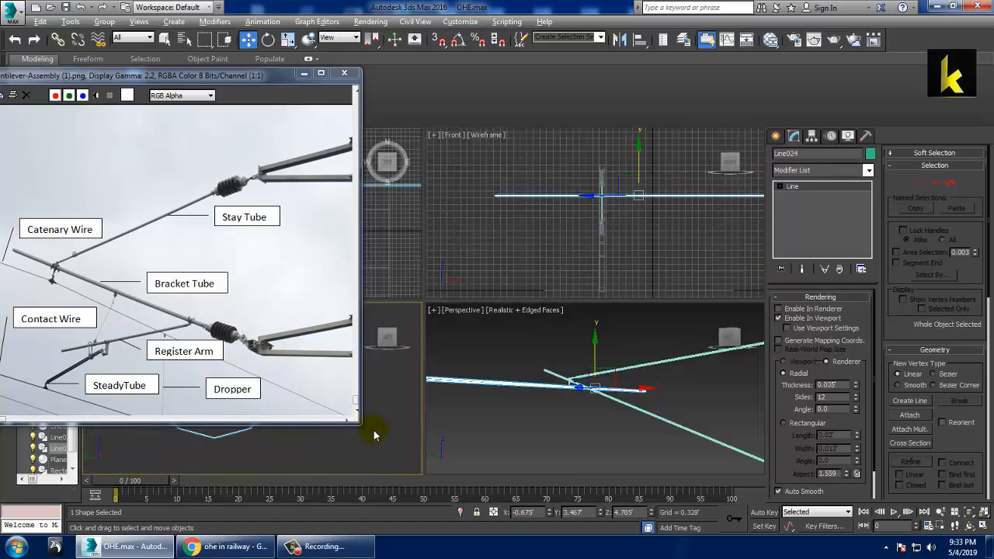
key(alt+w)
middle_drag(461, 330, 557, 364)
scroll(557, 364, down, 5)
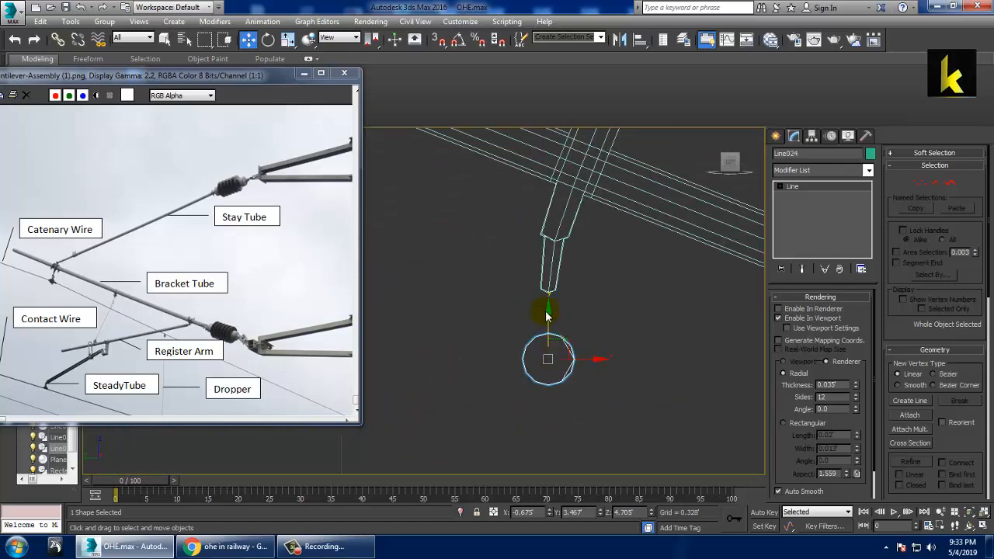
click(546, 313)
key(ctrl+z)
drag(548, 318, 548, 274)
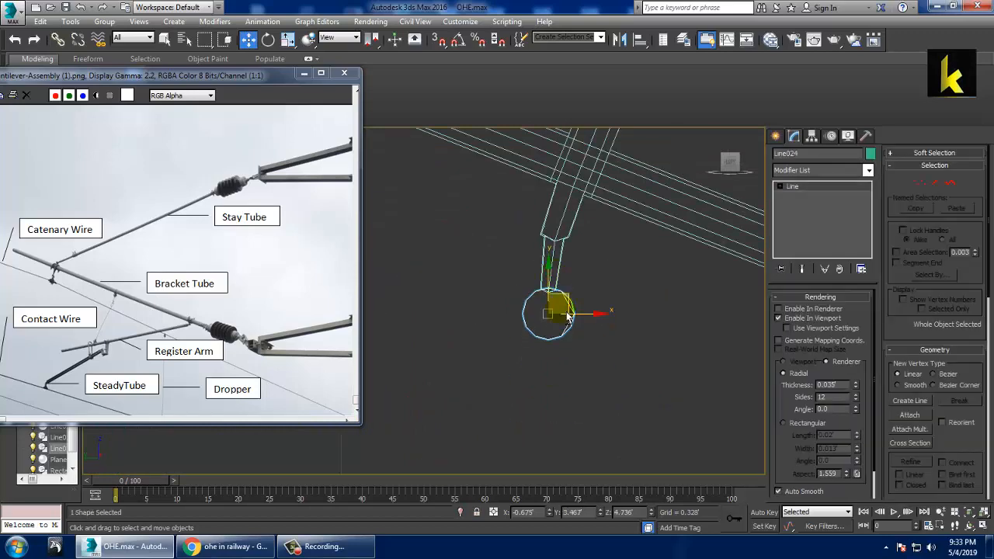
Step: Examine how the catenary wire meets the lug and tubes from several angles in the shaded perspective view
key(alt+w)
right_click(645, 417)
key(alt+w)
alt+middle_drag(645, 417, 542, 382)
scroll(604, 393, down, 4)
key(F4)
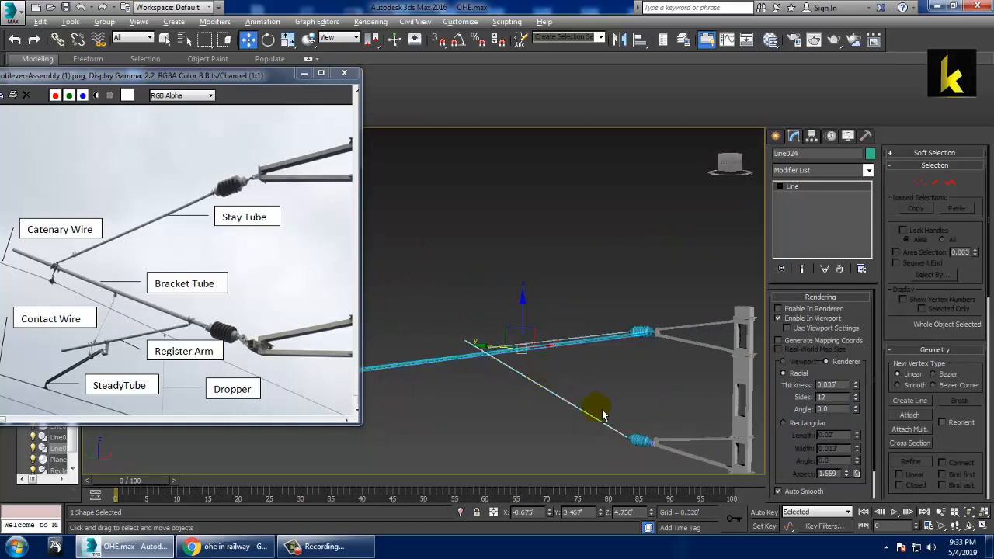
alt+middle_drag(602, 416, 539, 313)
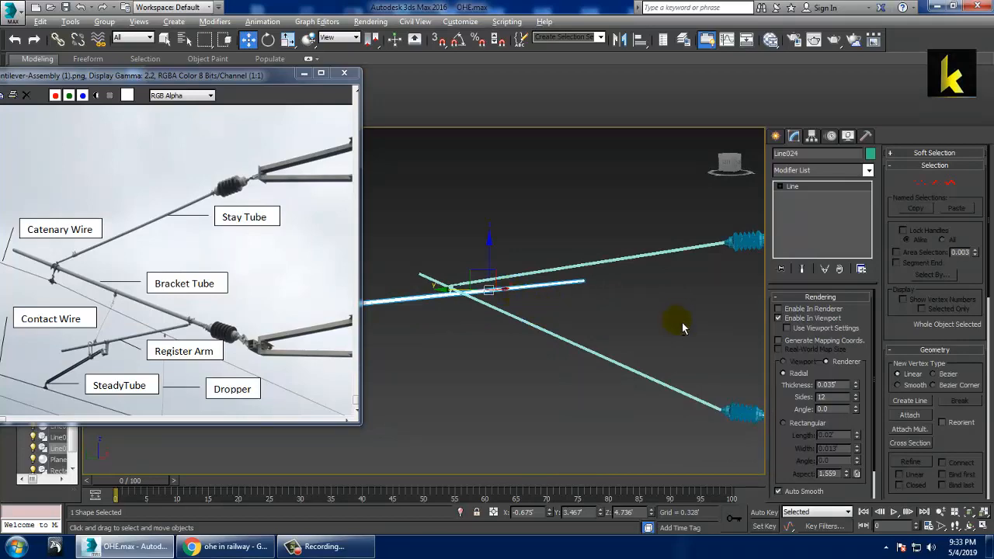
alt+middle_drag(676, 345, 503, 312)
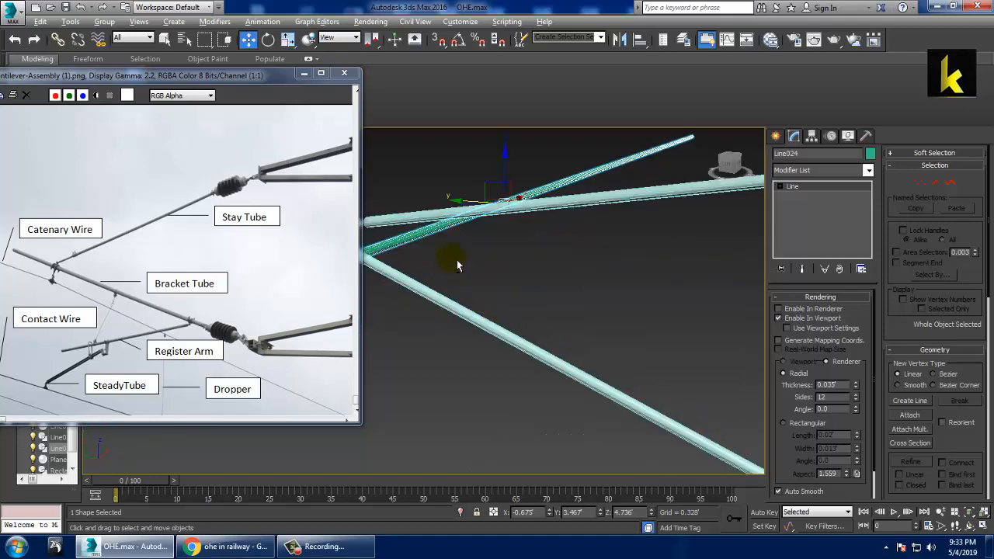
alt+middle_drag(457, 266, 557, 303)
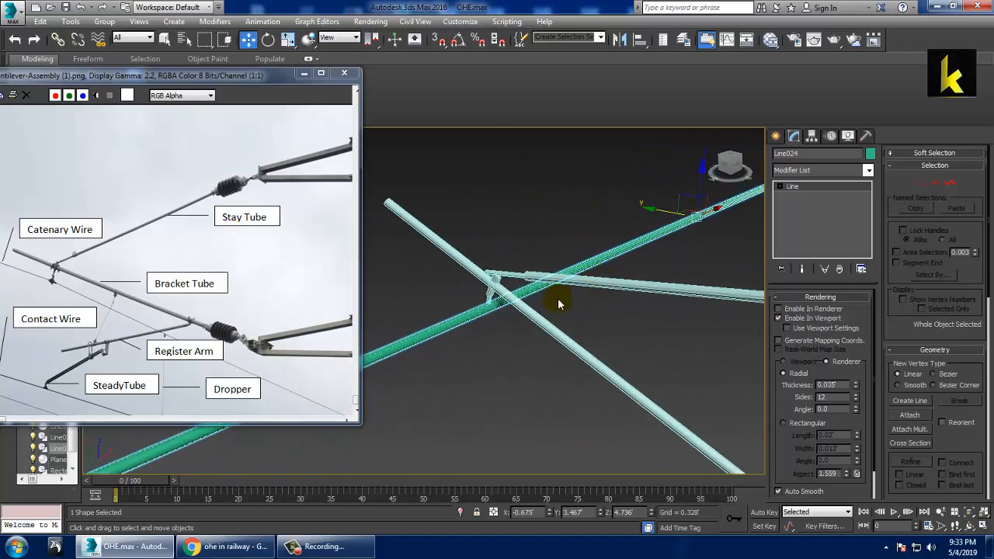
scroll(558, 298, up, 3)
click(807, 186)
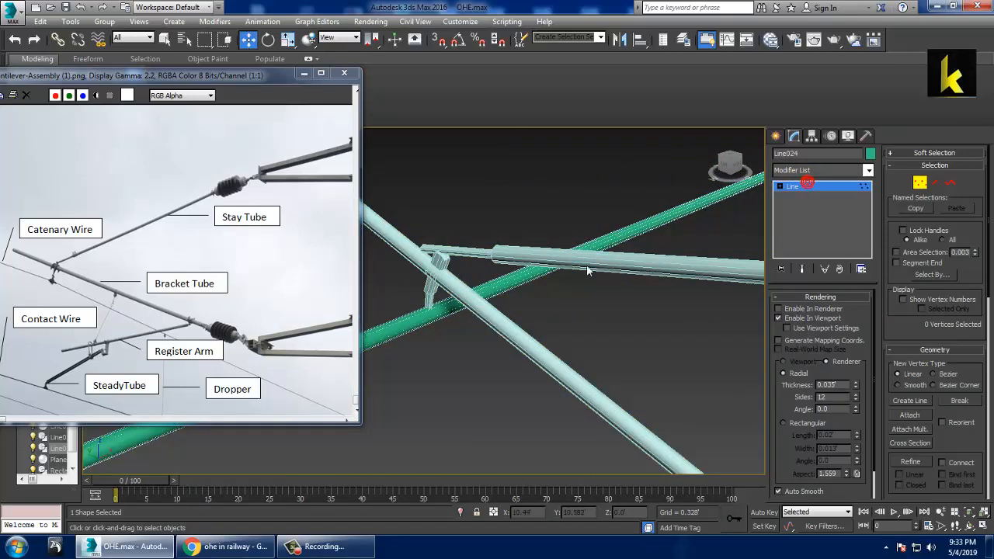
click(823, 188)
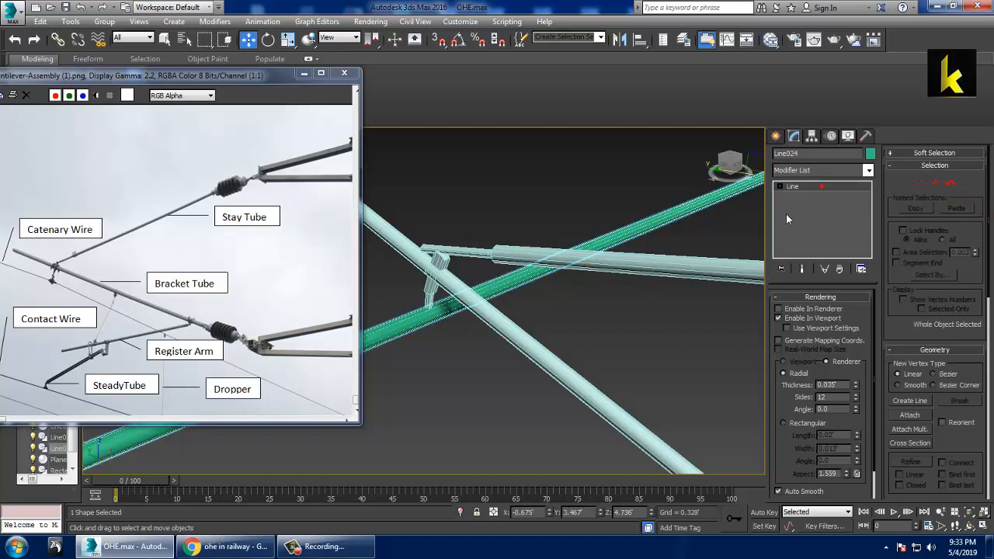
click(594, 250)
right_click(613, 258)
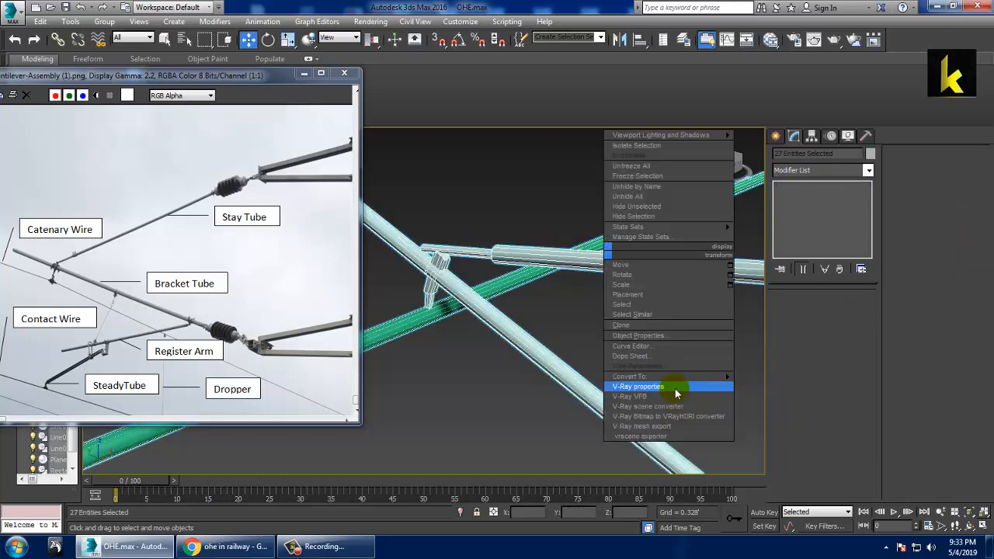
mouse_move(699, 377)
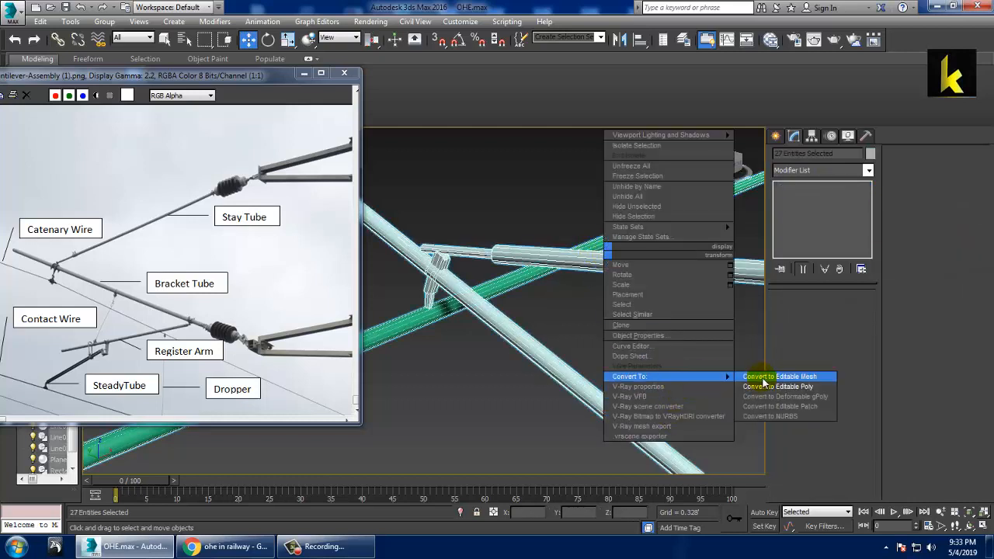
Step: Set the object colour of the stay and bracket tube mesh to the custom light grey
click(596, 269)
scroll(586, 283, down, 3)
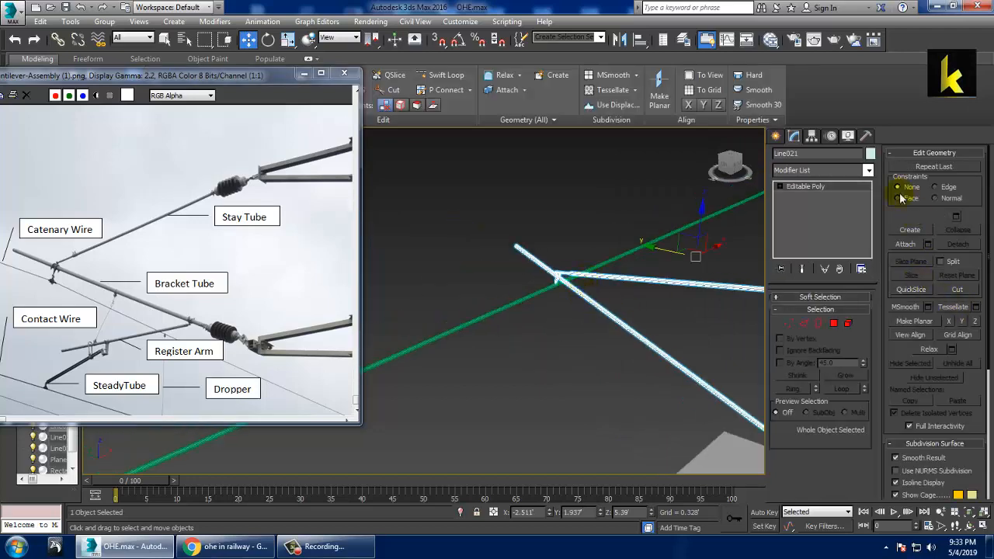
click(870, 153)
click(577, 300)
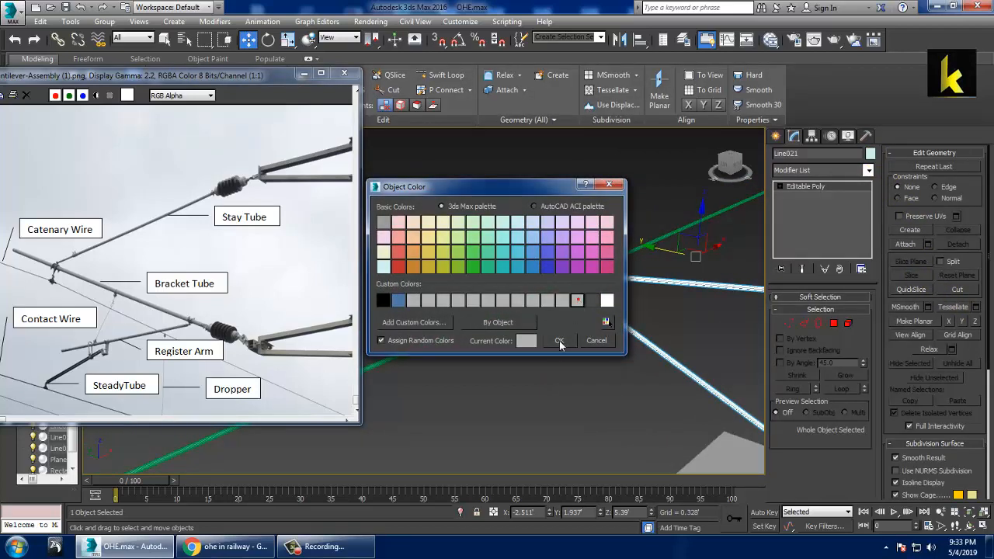
click(559, 342)
Step: Select all objects in the scene and assign them the same custom light grey object colour
click(819, 188)
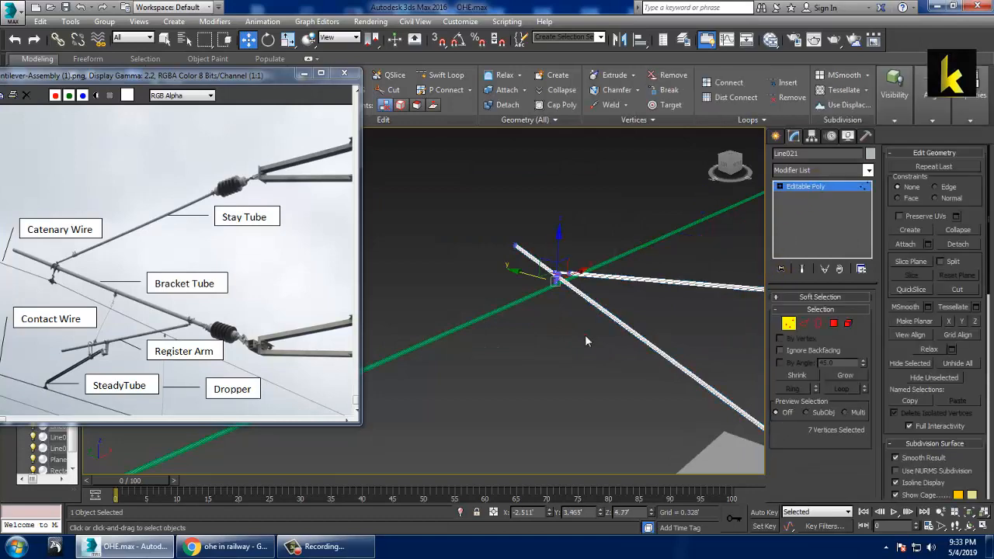
click(827, 188)
key(ctrl+a)
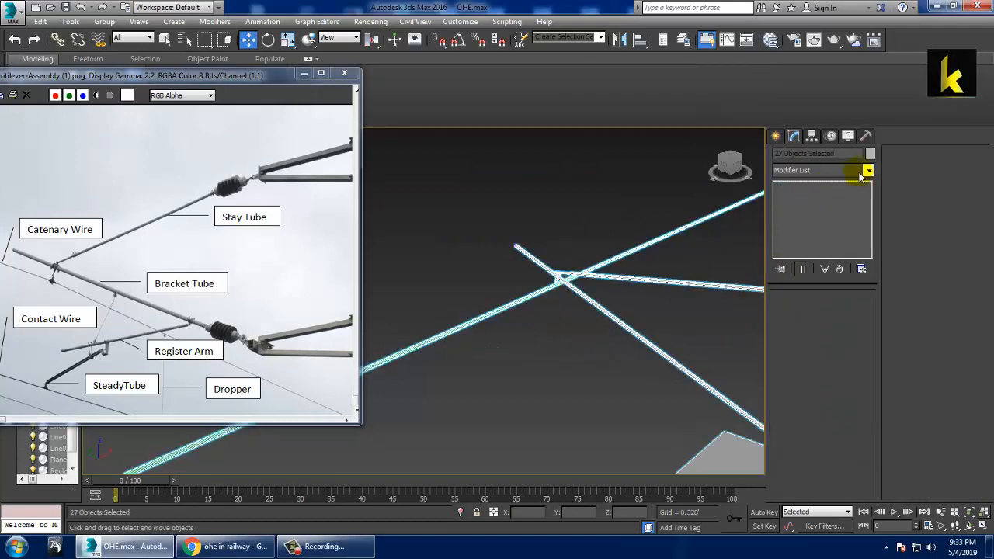
click(870, 154)
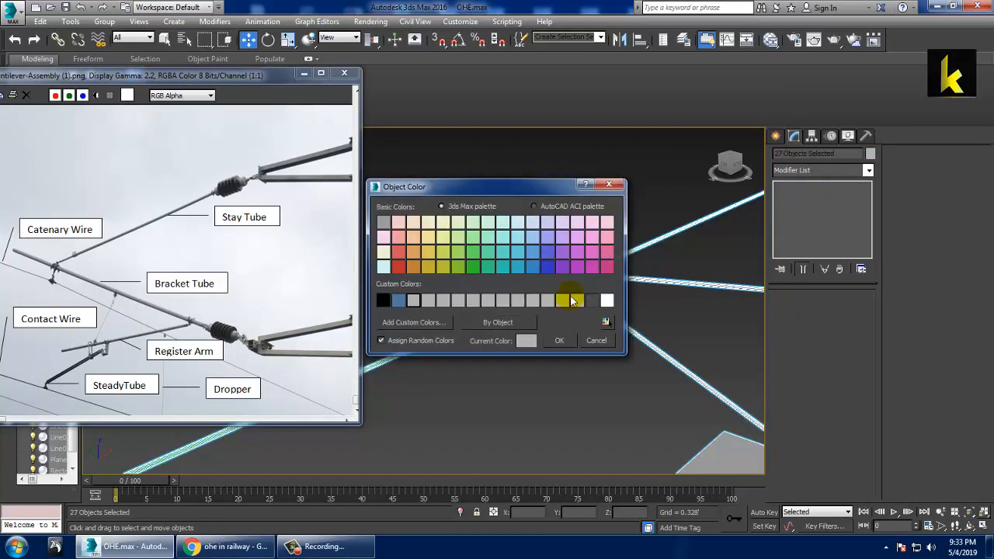
click(561, 344)
Step: Move the vertices of the tube joint and the bracket tube's free end toward the mast, to about Y 2.371'
scroll(617, 341, down, 6)
alt+middle_drag(644, 358, 669, 326)
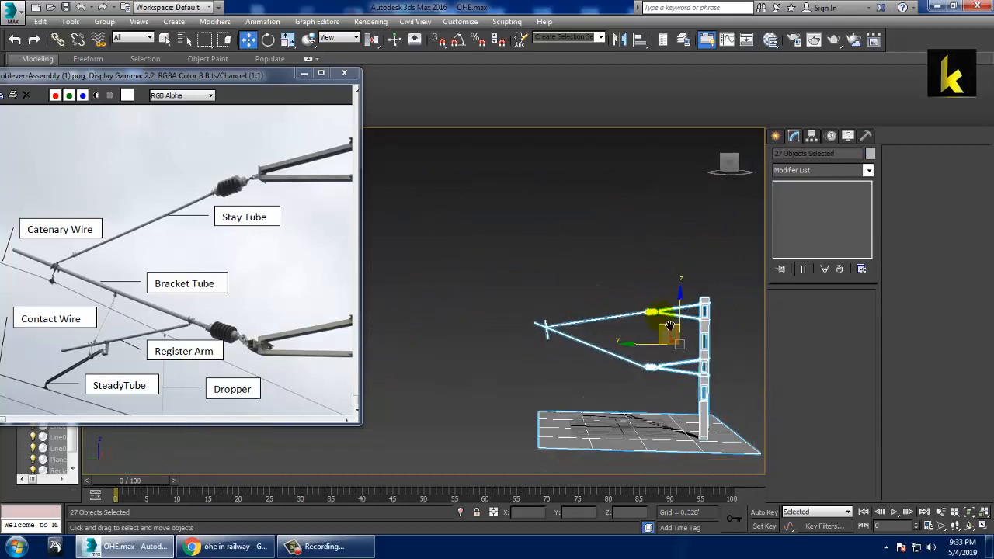
scroll(669, 325, up, 10)
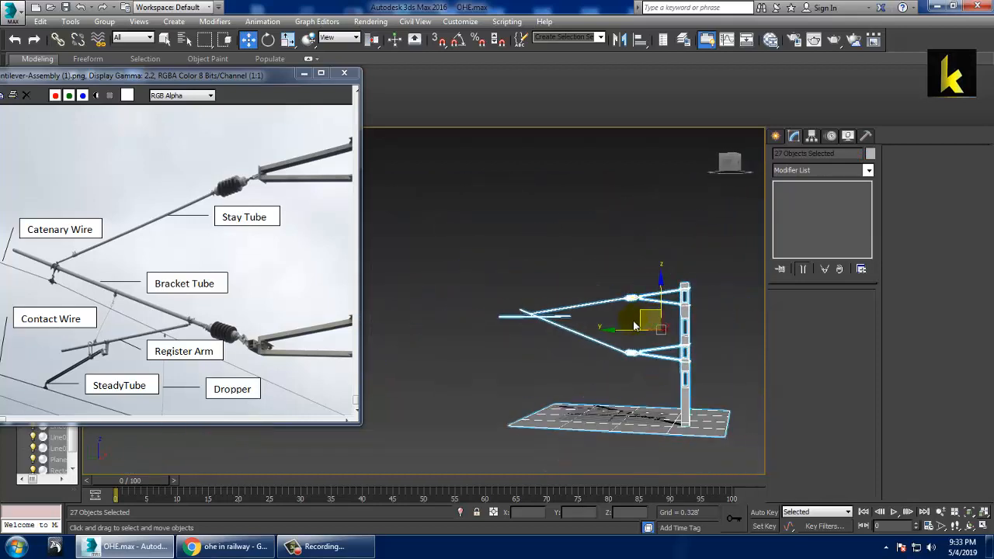
click(516, 274)
middle_drag(545, 293, 608, 311)
key(1)
scroll(621, 319, down, 3)
alt+middle_drag(643, 339, 614, 322)
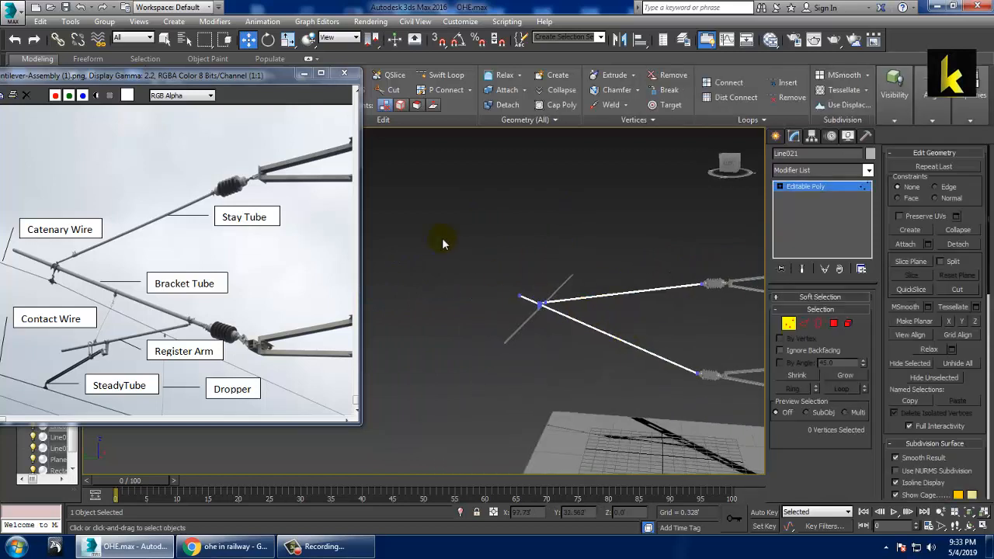
drag(590, 338, 590, 339)
drag(514, 312, 637, 351)
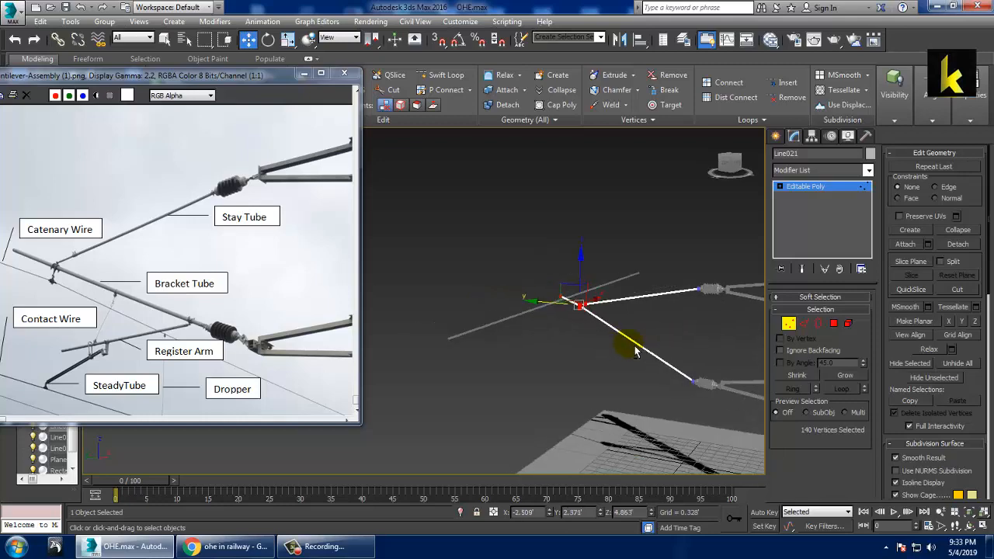
alt+middle_drag(655, 337, 613, 310)
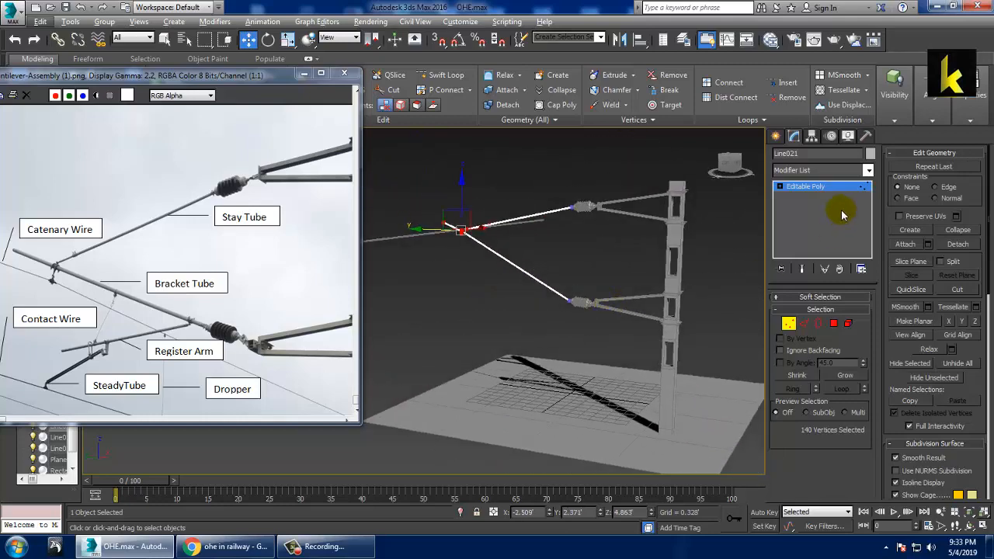
click(808, 185)
Step: Move the catenary wire along Y toward the relocated tube joint, to about Y 2.546'
scroll(587, 303, up, 6)
click(518, 281)
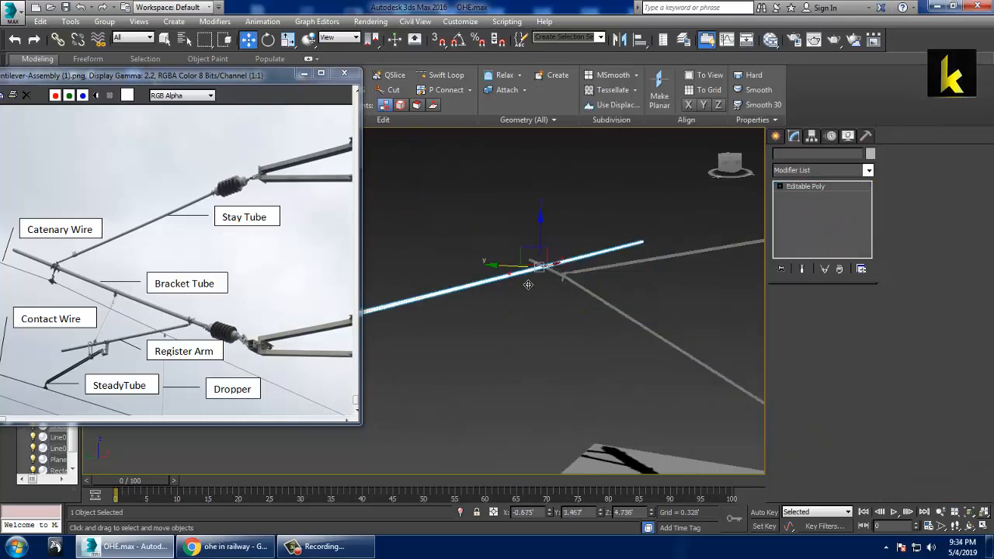
scroll(544, 290, up, 2)
drag(534, 274, 624, 311)
alt+middle_drag(625, 311, 643, 312)
Step: Align the catenary wire under the lower lug's tip in the left view, at about Y 2.363'
key(alt+w)
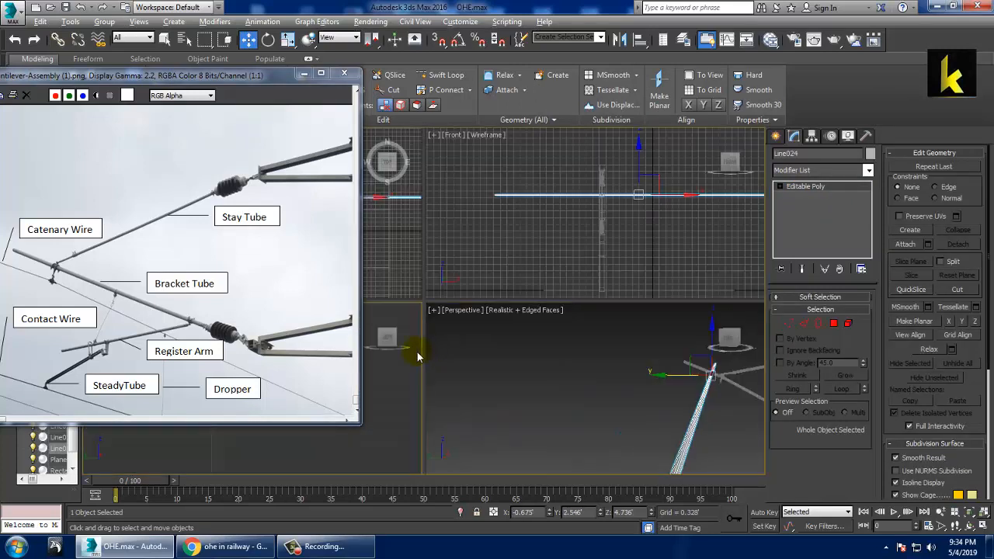
middle_click(417, 355)
key(alt+w)
middle_drag(457, 386, 445, 389)
scroll(498, 362, down, 6)
scroll(499, 366, down, 3)
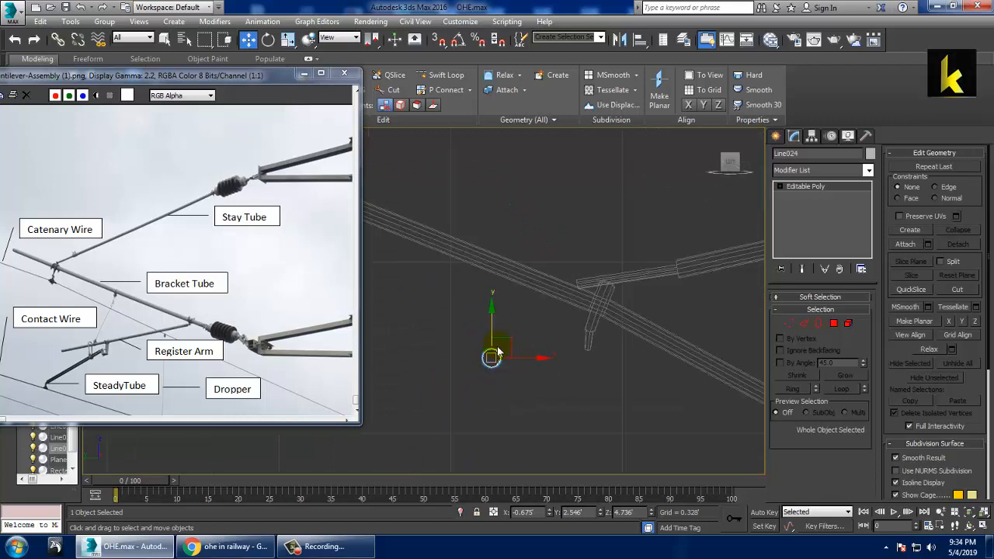
scroll(500, 367, up, 1)
drag(544, 362, 680, 364)
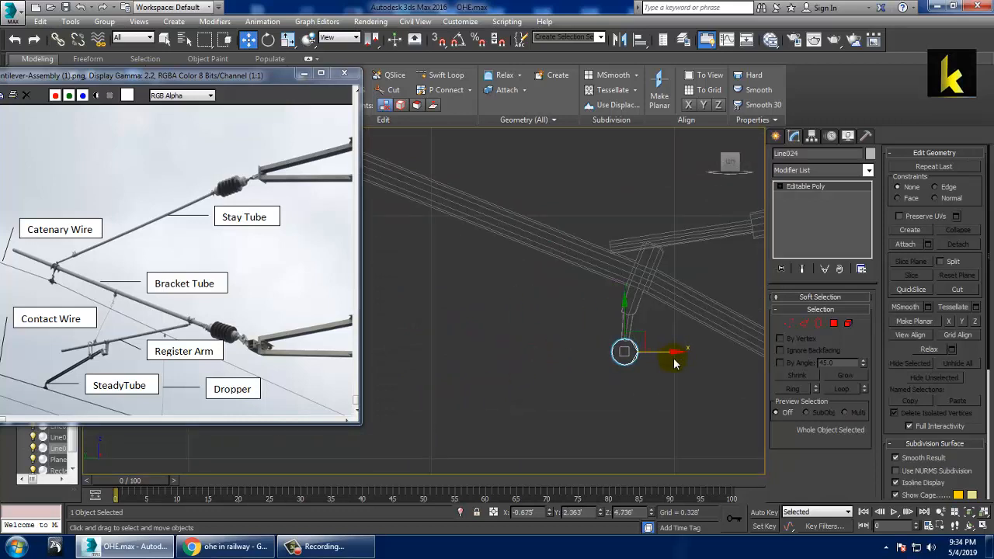
Step: Examine the register arm and steady tube in the reference photo and the matching area below the modelled bracket tube
scroll(122, 338, up, 1)
middle_drag(159, 353, 311, 286)
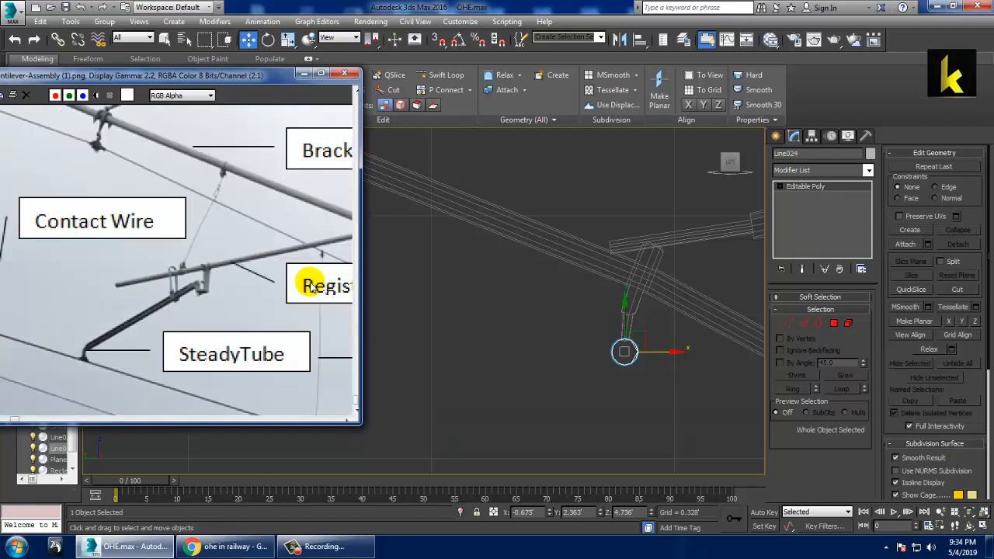
middle_drag(261, 306, 227, 328)
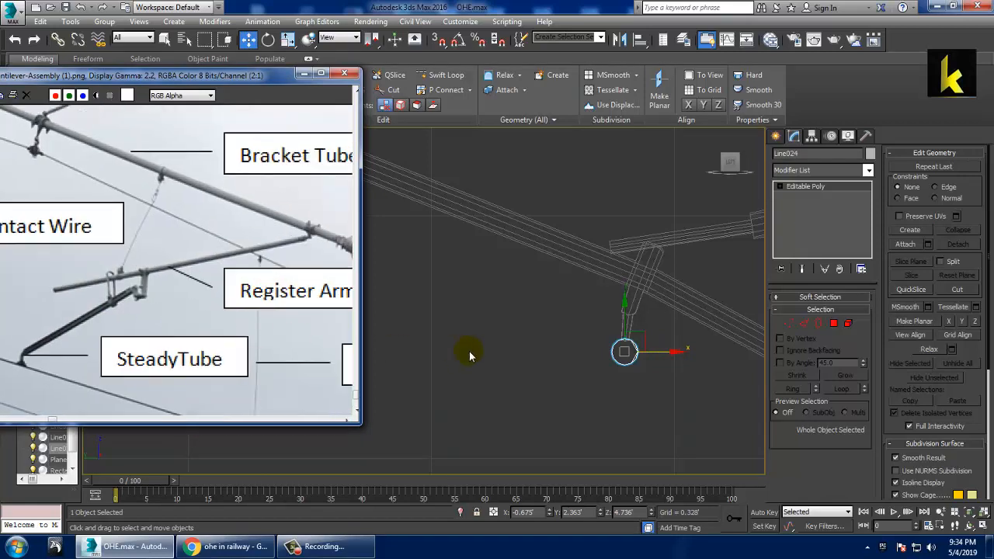
middle_drag(187, 290, 169, 294)
scroll(171, 292, down, 1)
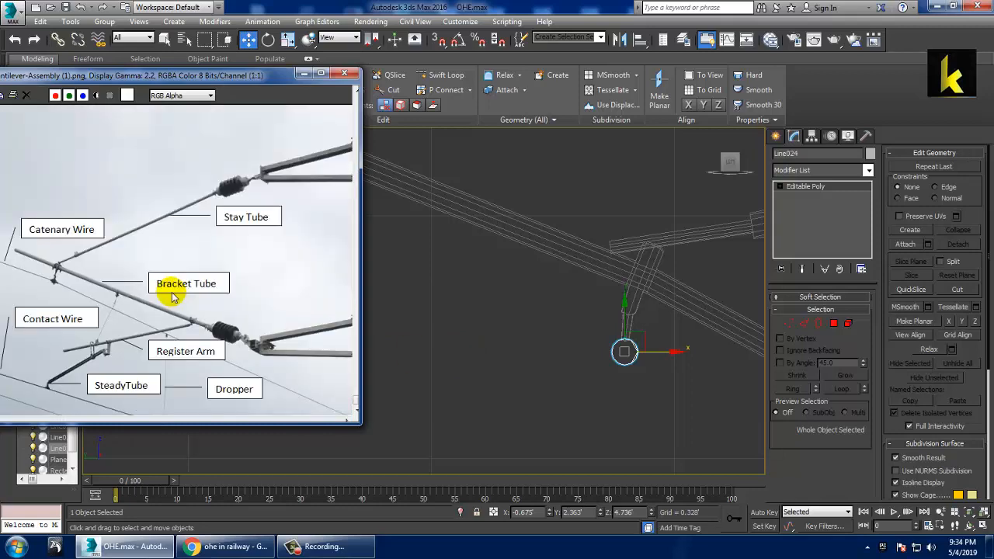
middle_click(514, 332)
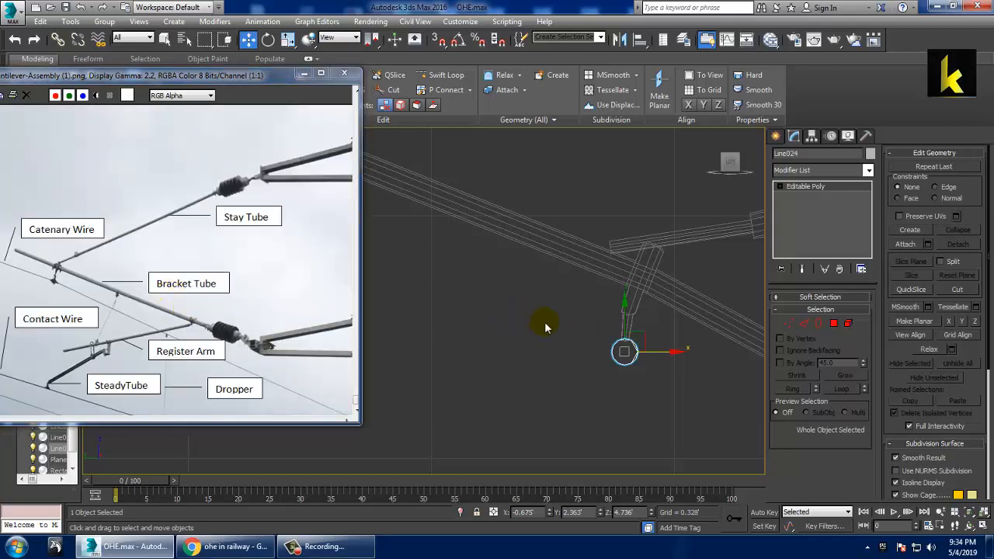
scroll(548, 322, down, 2)
middle_drag(648, 365, 566, 261)
scroll(569, 268, down, 4)
middle_drag(575, 350, 619, 352)
scroll(619, 351, down, 2)
scroll(594, 311, down, 3)
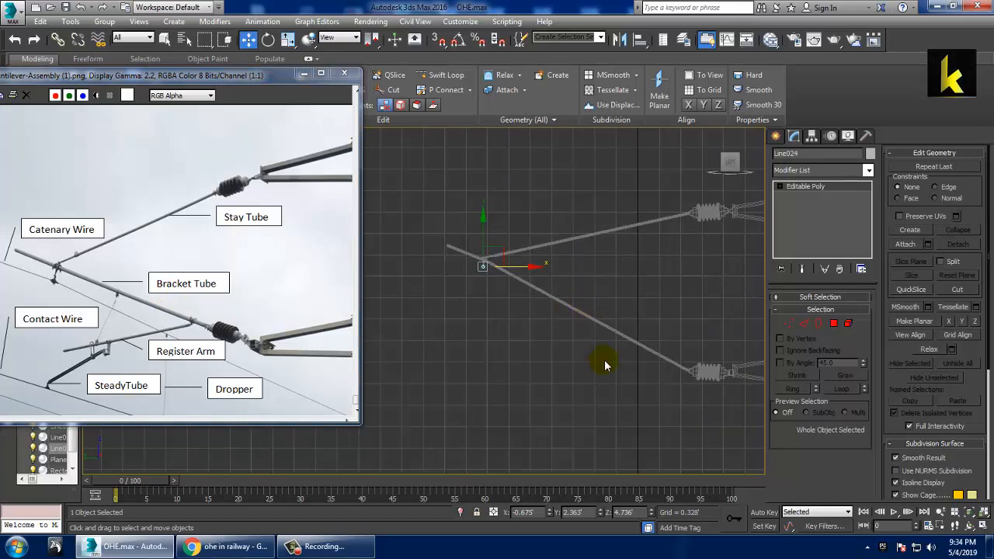
middle_drag(605, 365, 576, 323)
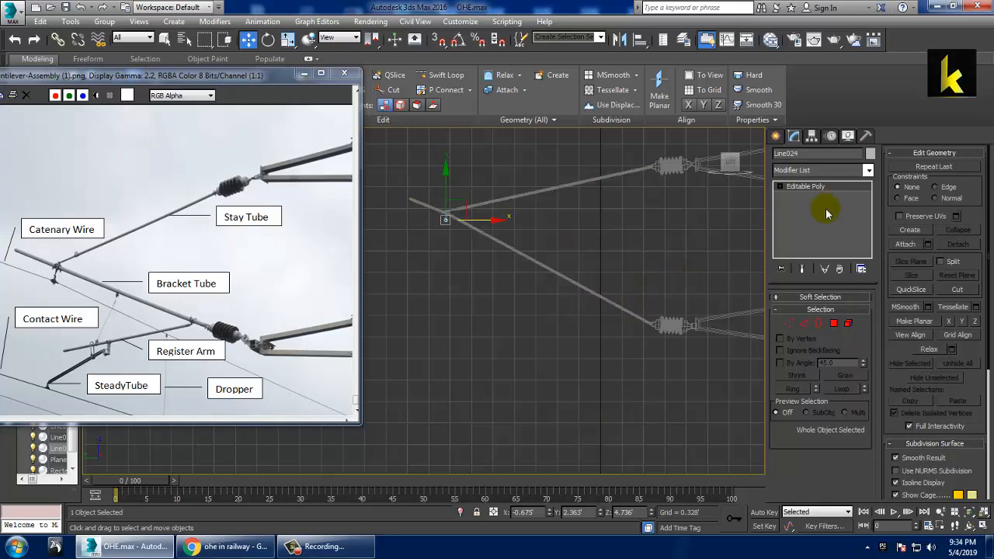
Step: Draw a straight, non-rendered line about 3.59' long for the register arm, from the bracket tube near the lower insulator outward and slightly down
click(775, 137)
click(803, 224)
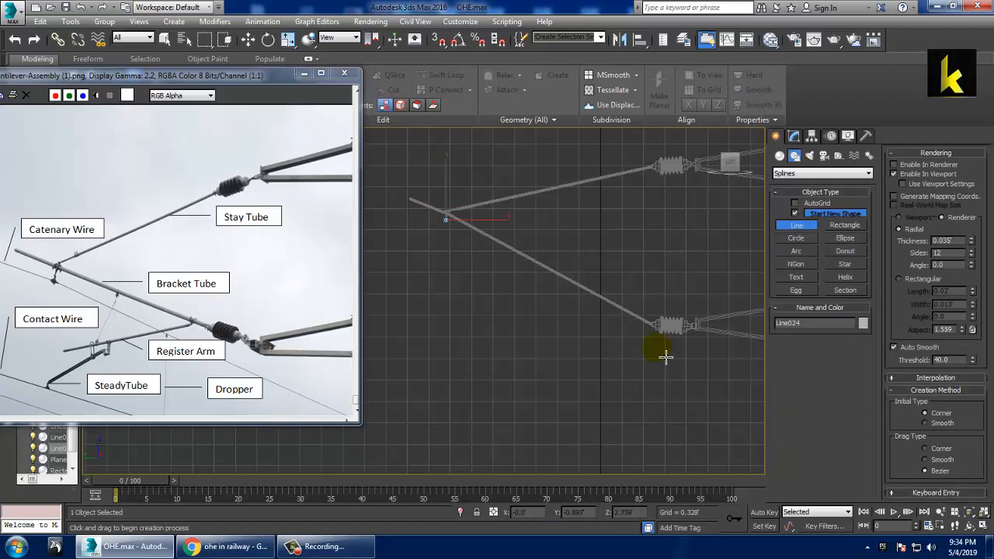
middle_drag(605, 313, 630, 312)
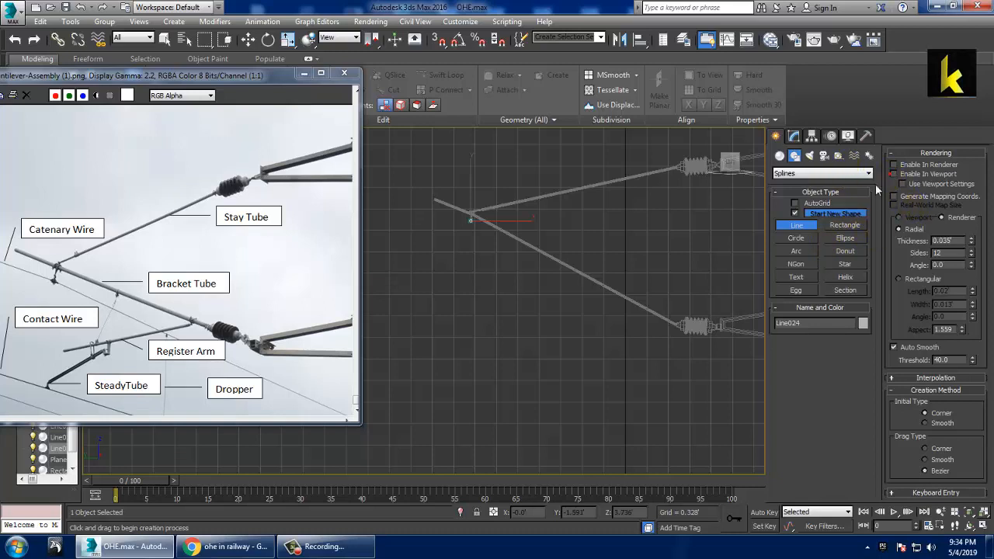
click(640, 309)
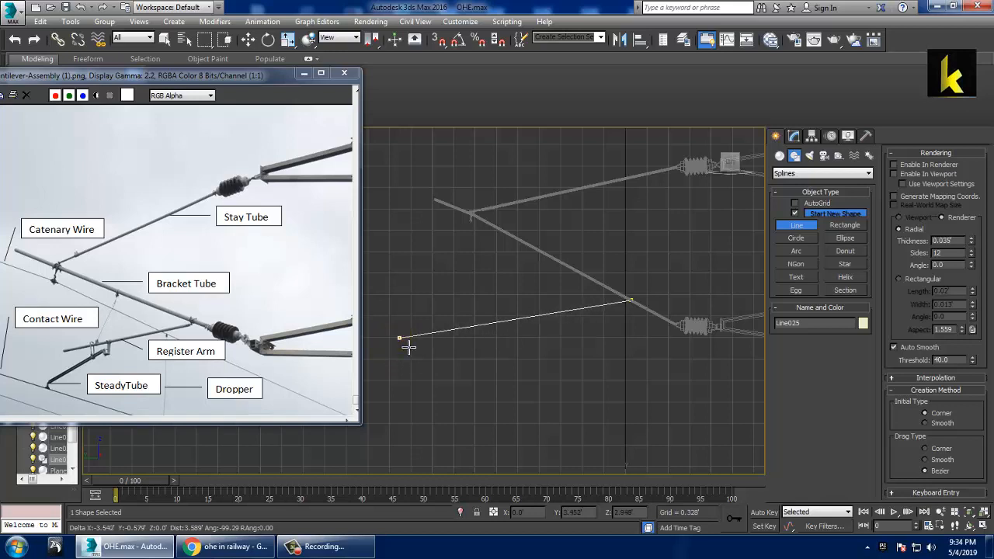
click(400, 339)
right_click(401, 339)
right_click(401, 338)
Step: Display the register arm line as a solid tube in the viewport with a radial thickness of 0.052'
click(793, 137)
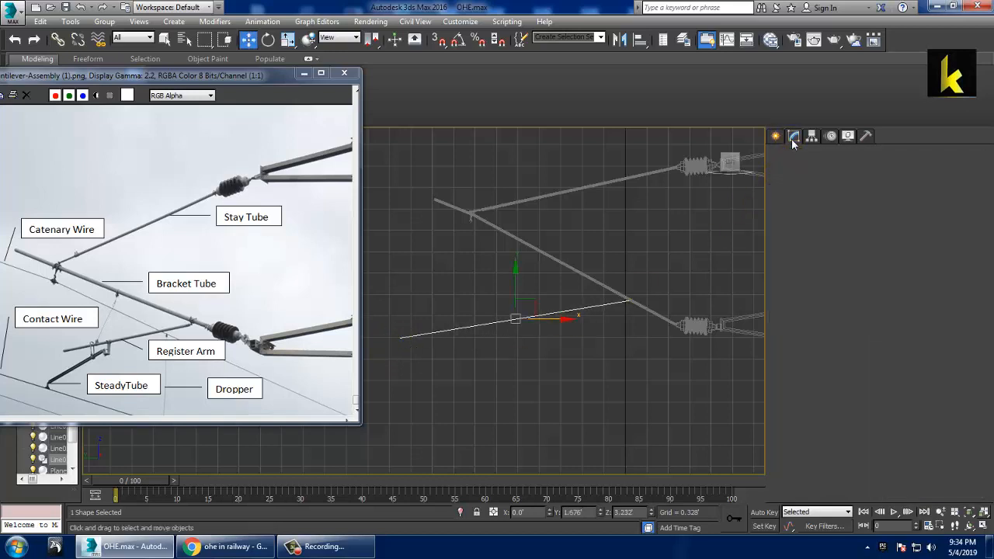
click(798, 320)
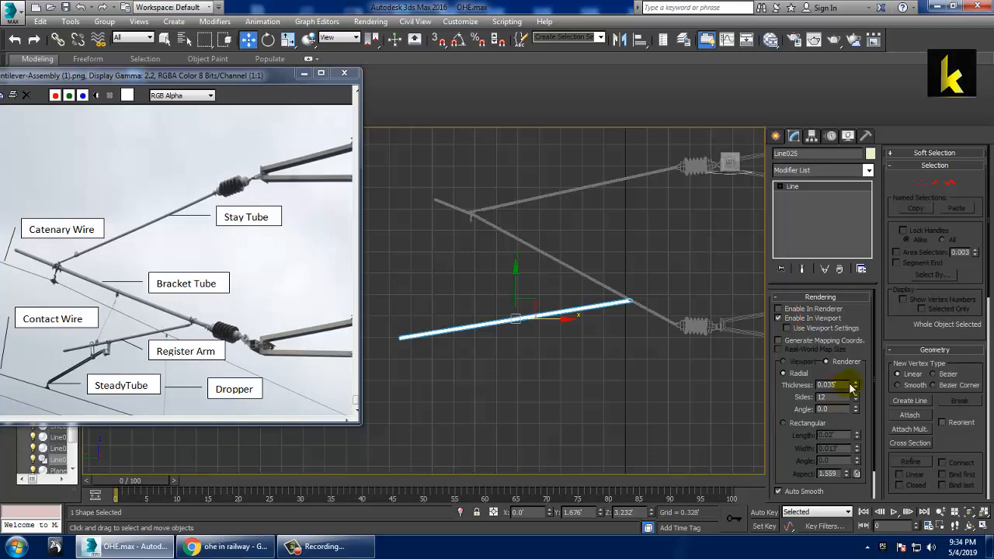
drag(856, 386, 862, 361)
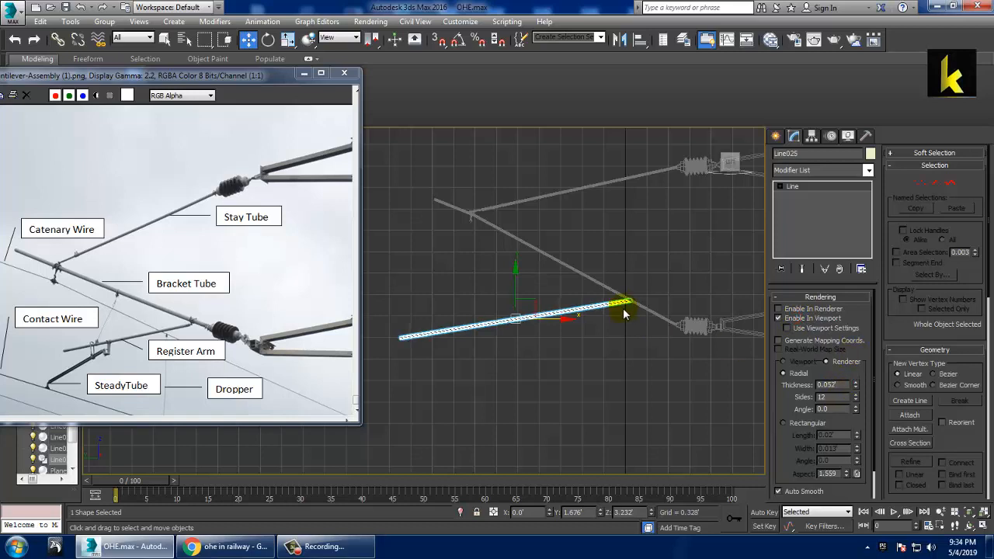
Step: Check the register arm's fittings in the reference photo and convert the arm to an editable poly
scroll(629, 294, up, 2)
scroll(113, 328, up, 1)
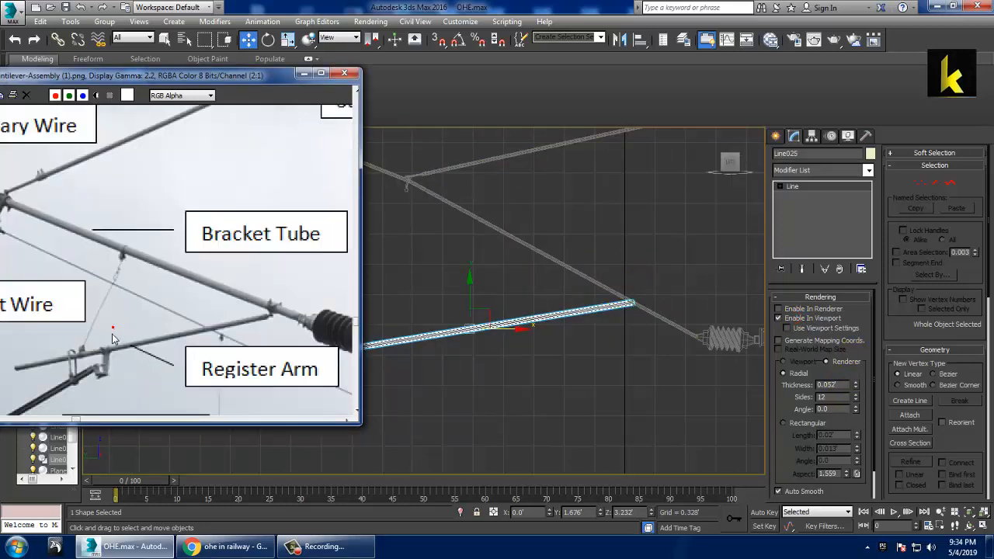
middle_drag(151, 330, 187, 278)
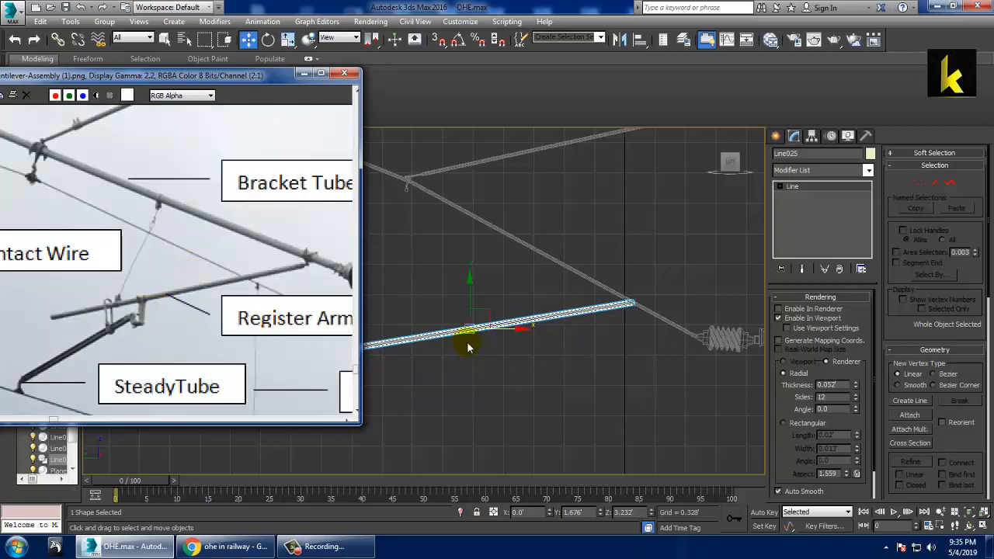
middle_drag(468, 347, 567, 284)
right_click(565, 280)
mouse_move(635, 406)
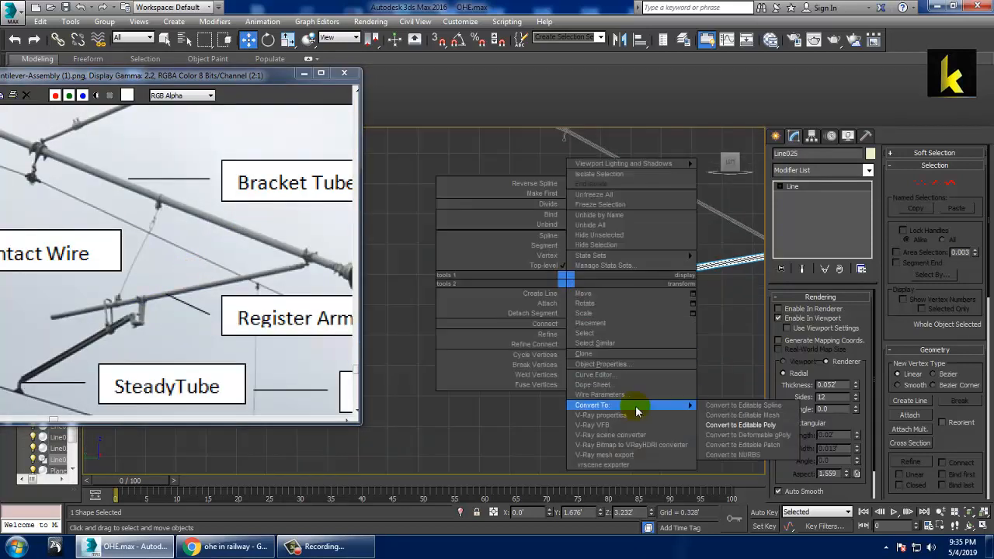
click(746, 425)
middle_drag(538, 335, 545, 355)
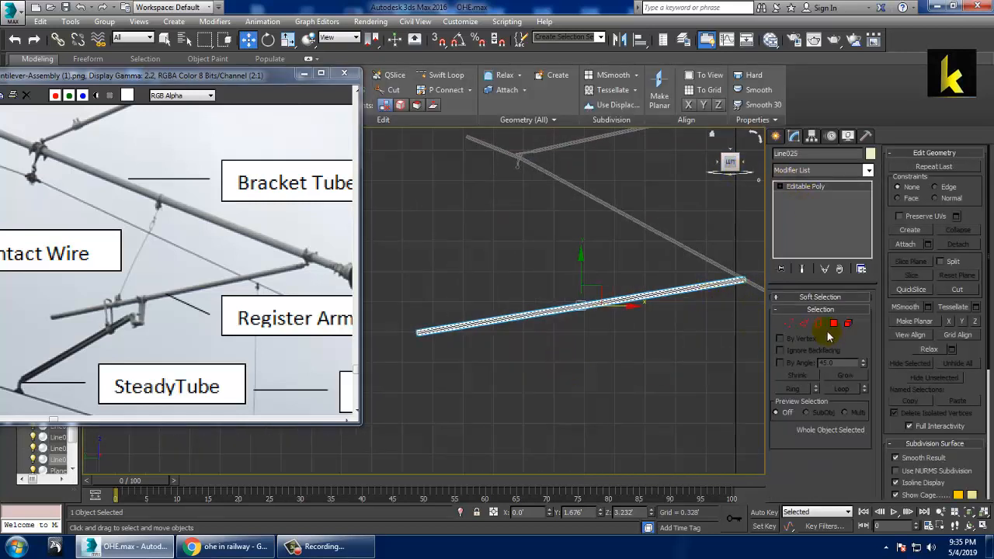
Step: Insert two closely spaced edge loops around the register arm between its middle and its free end with Swift Loop
click(446, 75)
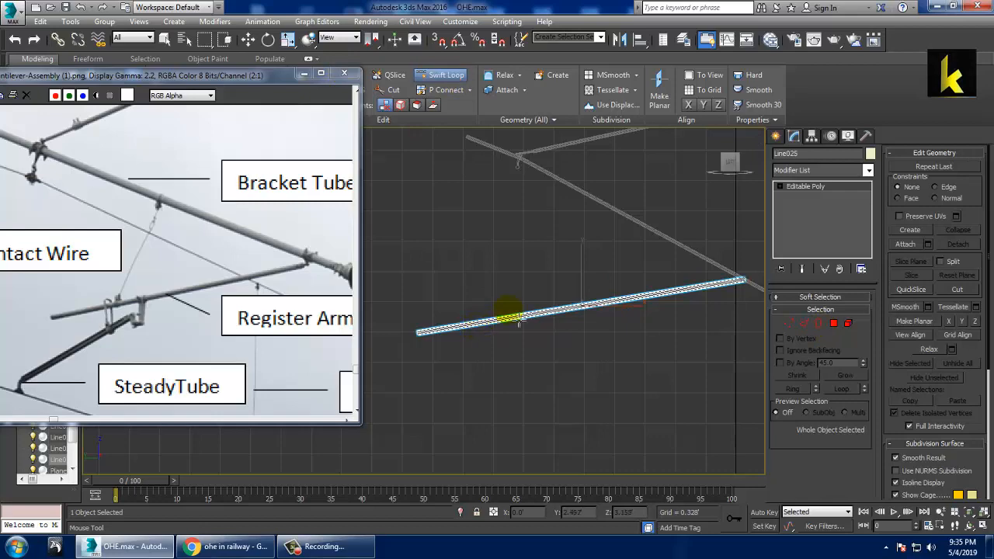
scroll(524, 323, up, 2)
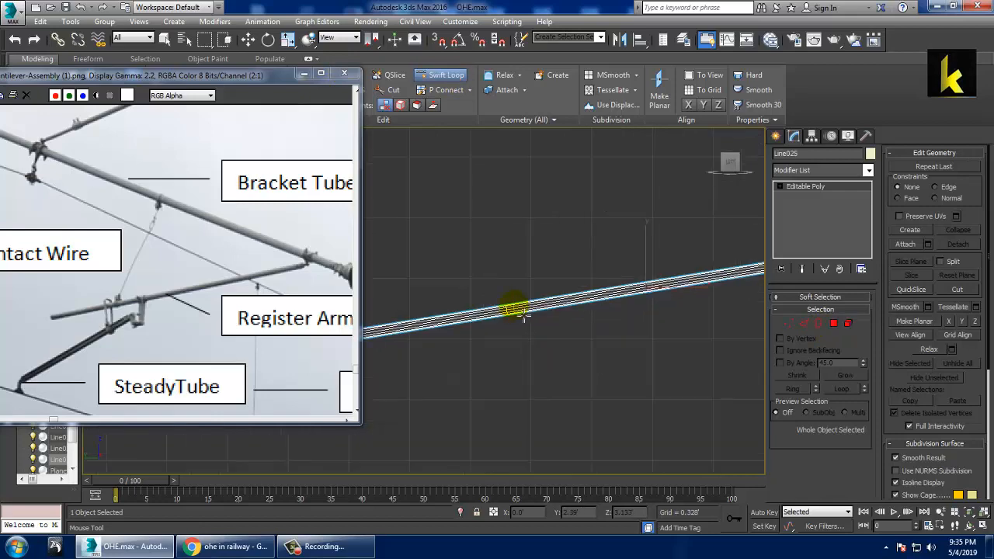
scroll(559, 337, up, 1)
Step: Extrude two adjacent polygons on the register arm's lower side, between the closely spaced loops, by 0.328'
click(834, 323)
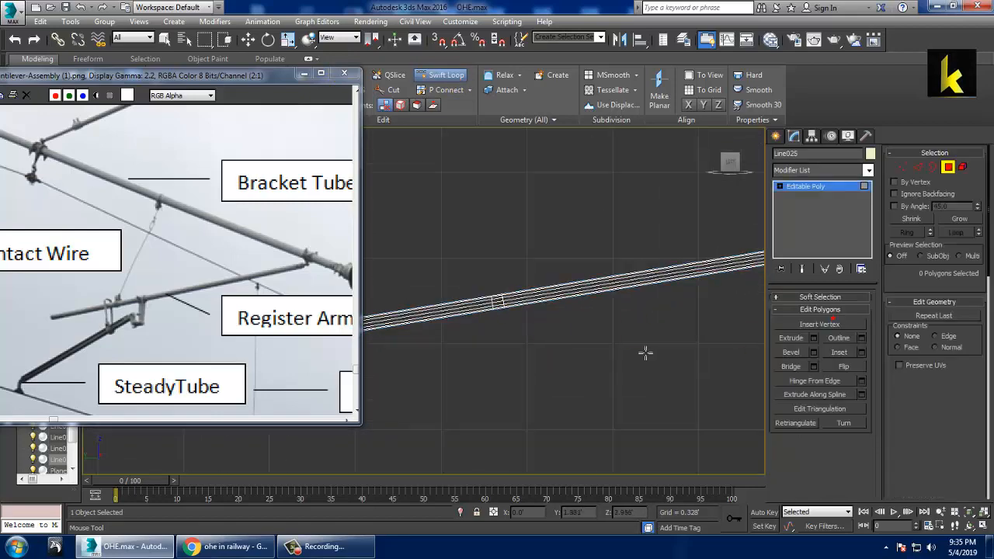
key(alt+w)
click(661, 381)
key(alt+w)
key(z)
alt+middle_drag(606, 370, 568, 339)
scroll(603, 329, down, 6)
scroll(608, 342, up, 3)
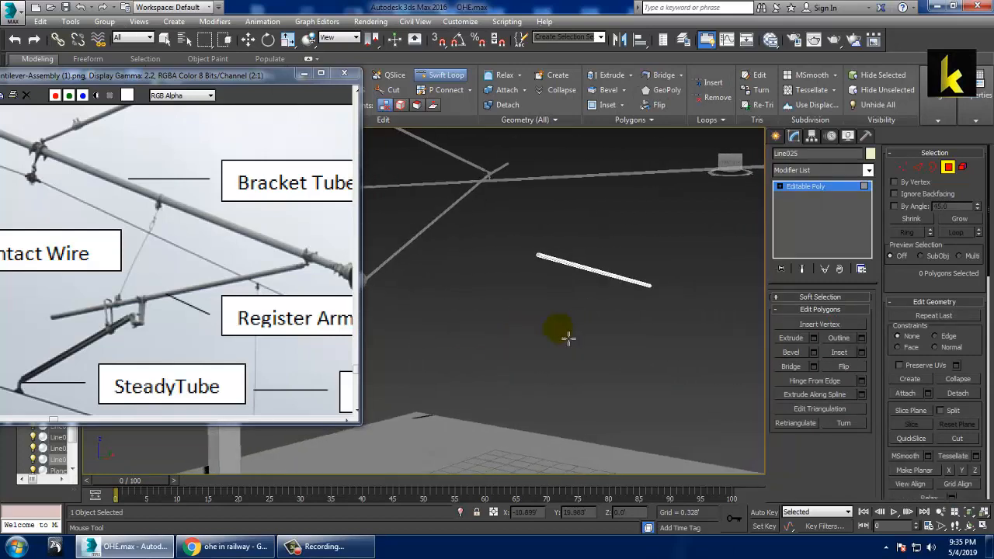
scroll(611, 314, up, 2)
scroll(619, 322, up, 2)
alt+middle_drag(619, 321, 455, 292)
scroll(606, 344, up, 2)
scroll(637, 299, up, 1)
scroll(624, 358, up, 1)
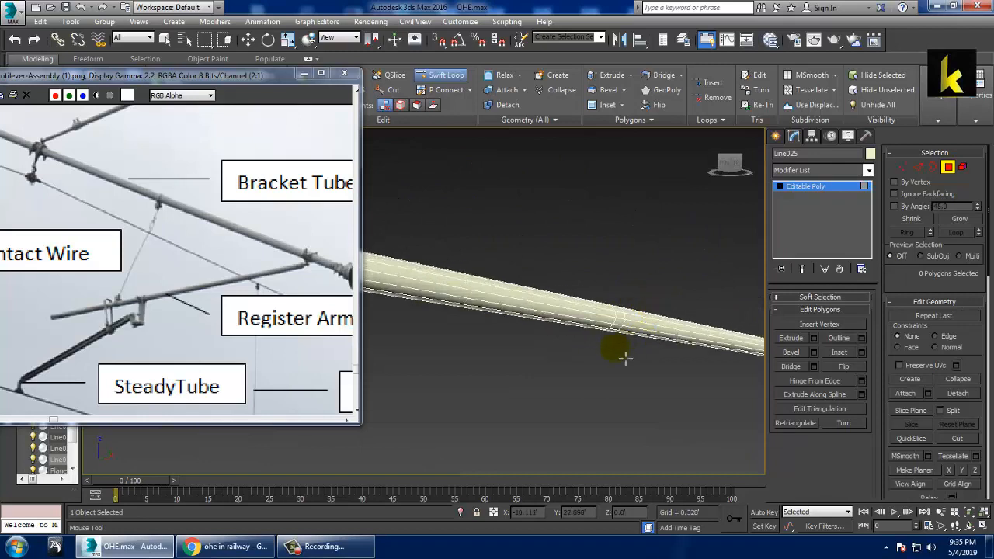
middle_drag(625, 357, 628, 295)
scroll(628, 295, up, 1)
scroll(645, 292, up, 1)
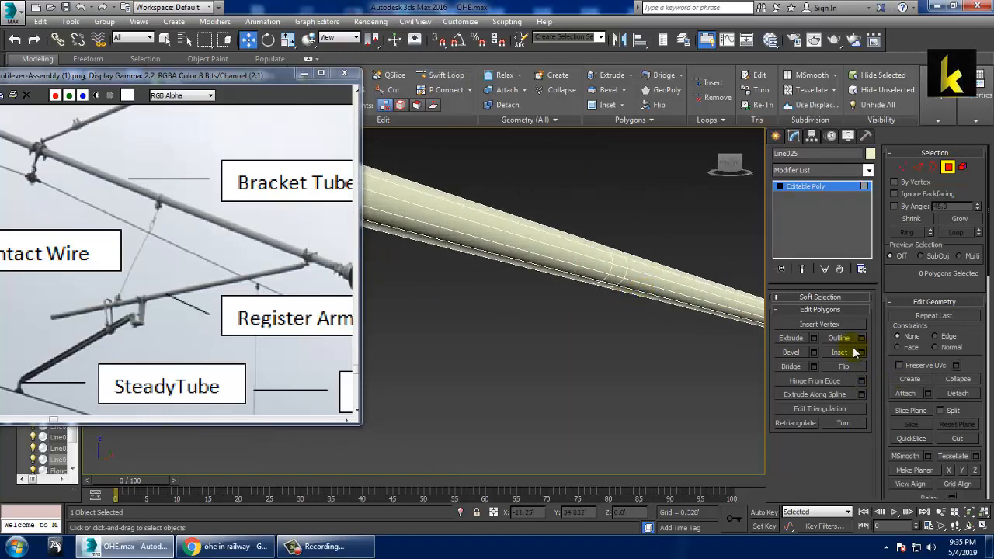
key(w)
click(616, 289)
ctrl+click(611, 290)
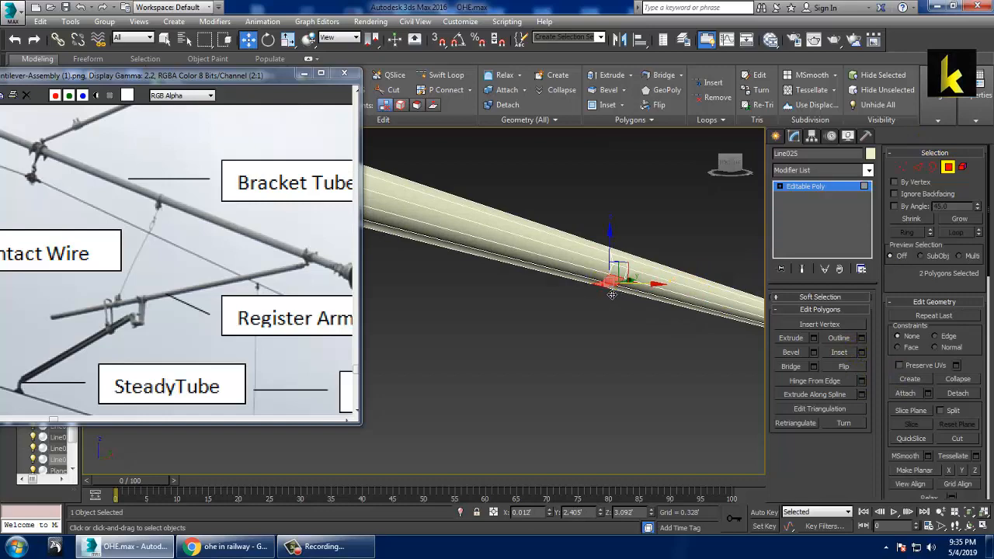
scroll(604, 292, down, 5)
middle_drag(605, 292, 641, 336)
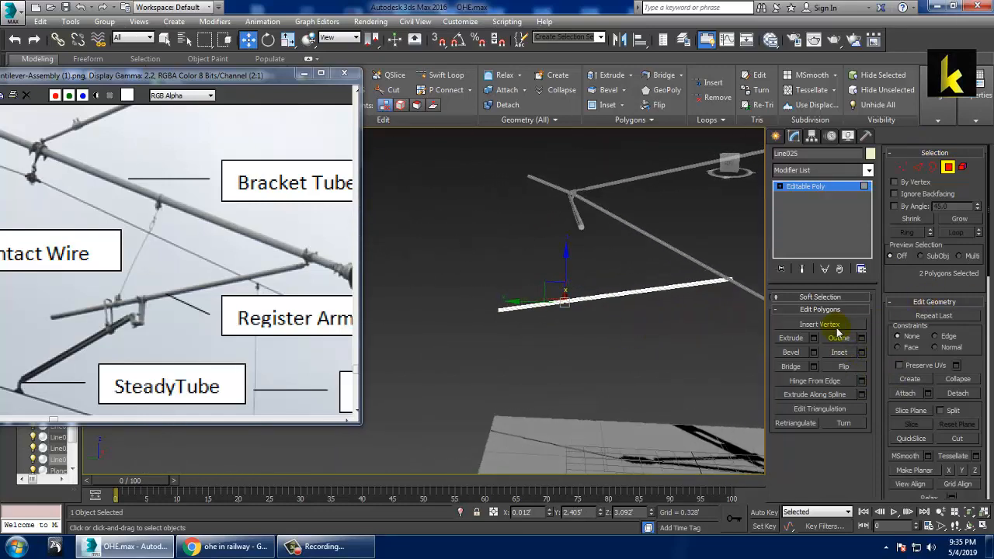
click(813, 338)
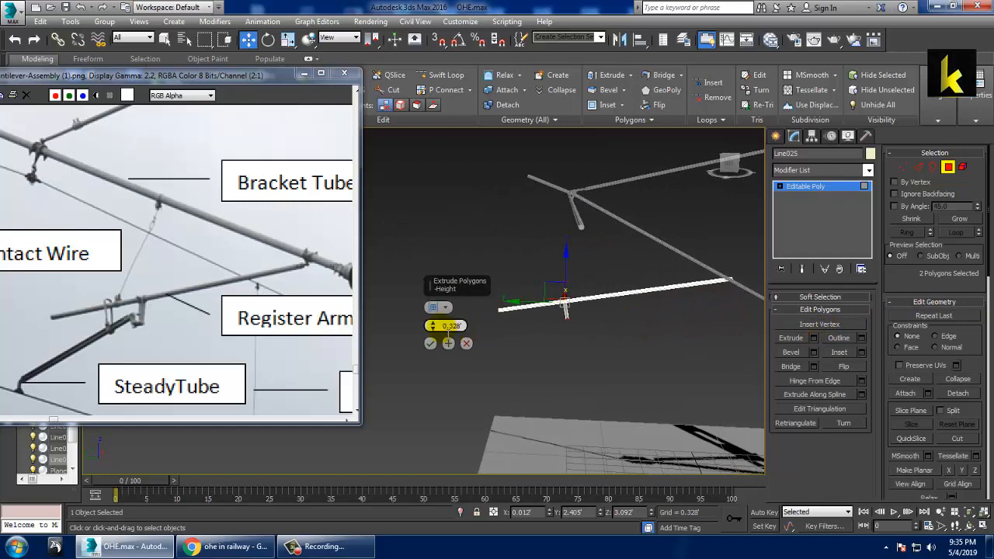
click(430, 343)
Step: Move the whole register arm in line with the cantilever, to X -2.417' and Y 1.806'
click(811, 187)
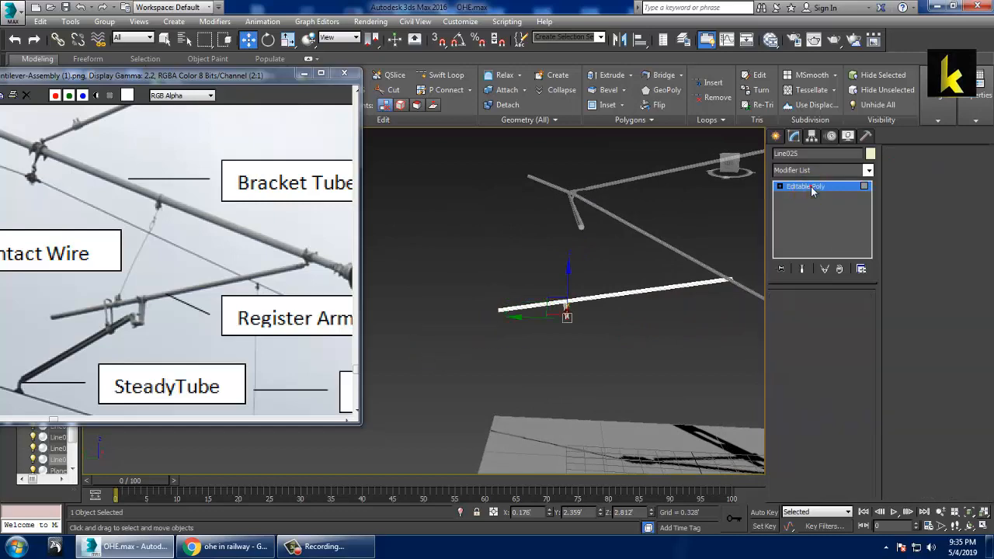
key(alt+w)
right_click(400, 237)
key(alt+w)
middle_drag(450, 249, 524, 236)
scroll(524, 236, down, 3)
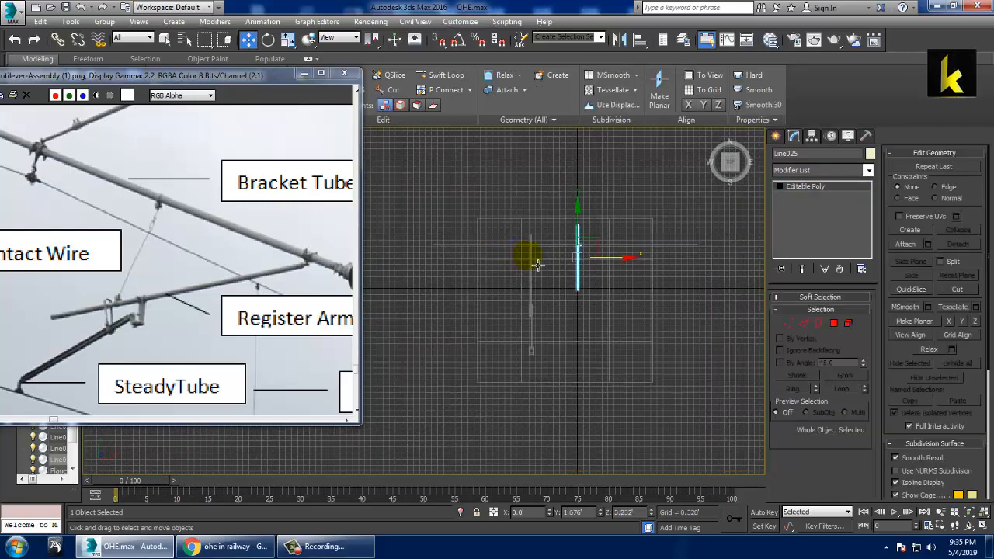
drag(621, 267, 580, 269)
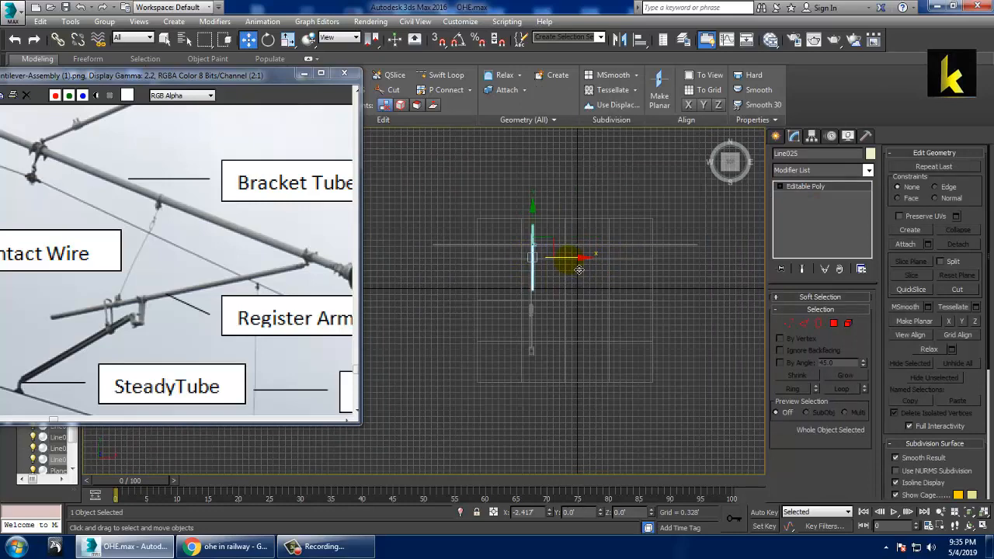
key(alt+w)
right_click(686, 353)
key(alt+w)
alt+middle_drag(675, 345, 648, 342)
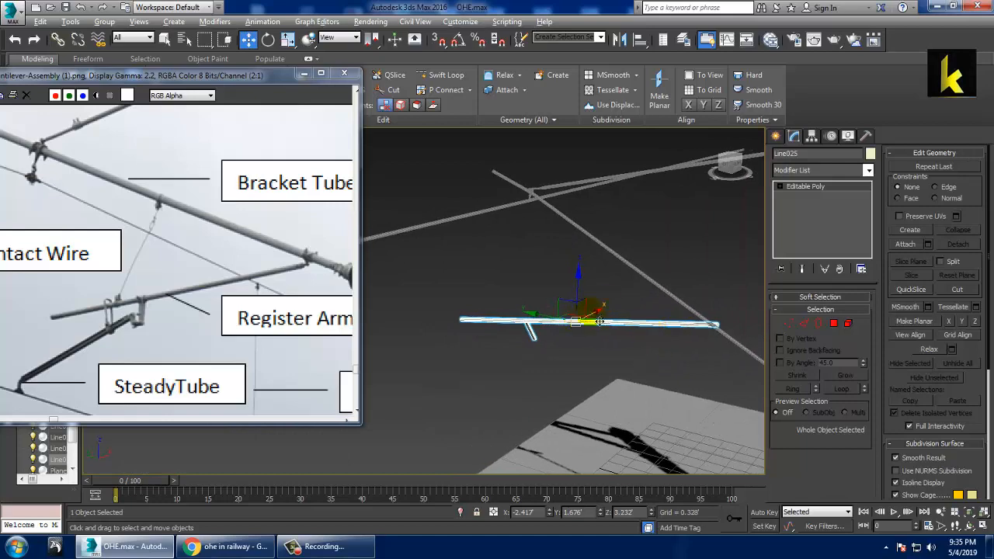
alt+middle_drag(600, 321, 605, 316)
drag(546, 318, 536, 319)
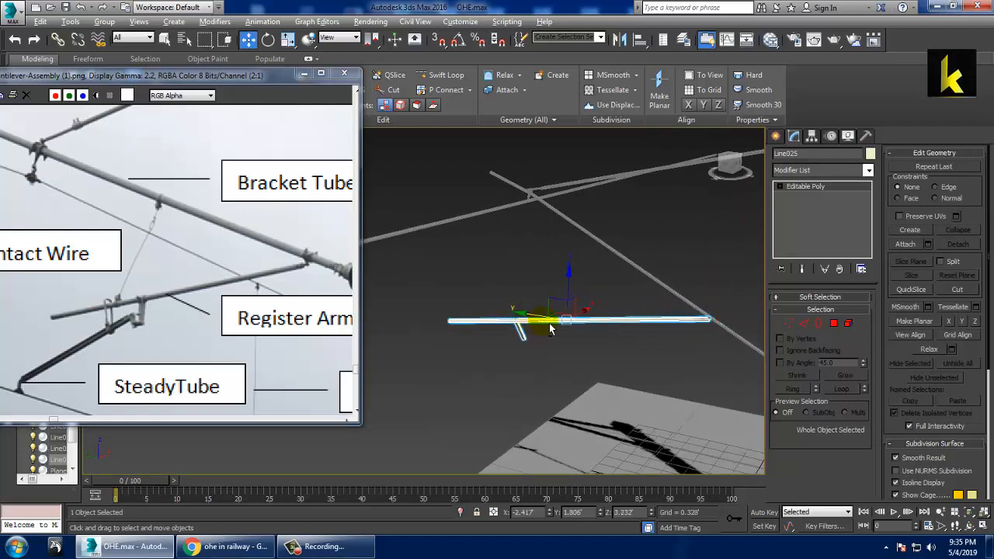
Step: Shorten the extruded drop piece by moving its six end vertices to Y 2.509' and Z 2.903'
alt+middle_drag(549, 325, 518, 327)
middle_drag(519, 327, 660, 271)
scroll(659, 271, up, 5)
alt+middle_drag(529, 357, 549, 345)
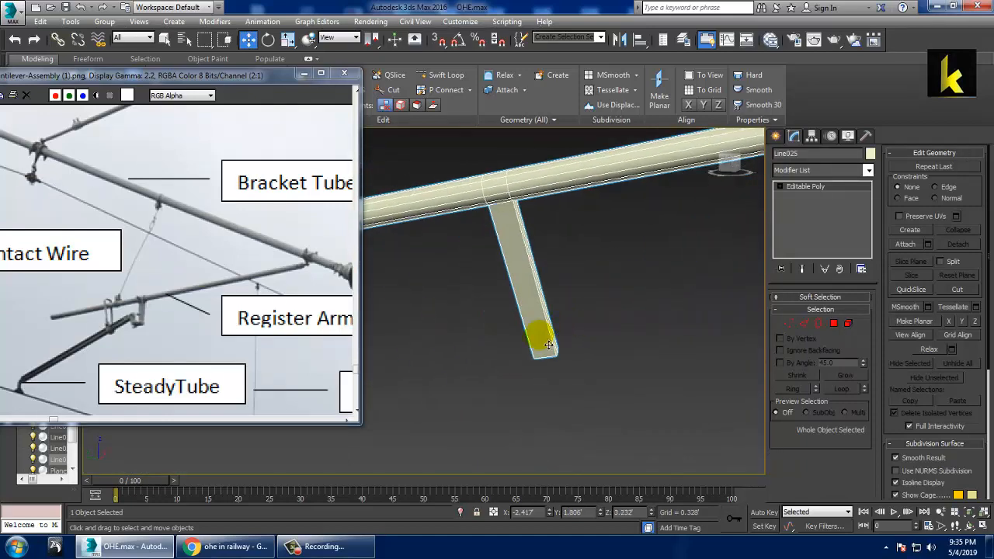
key(1)
drag(495, 314, 587, 382)
drag(547, 313, 552, 266)
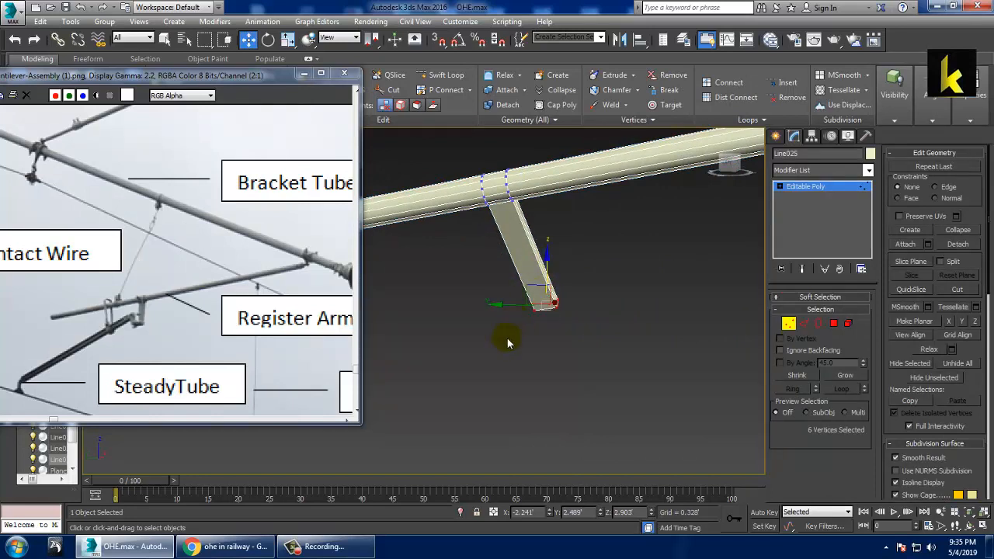
drag(516, 316, 506, 315)
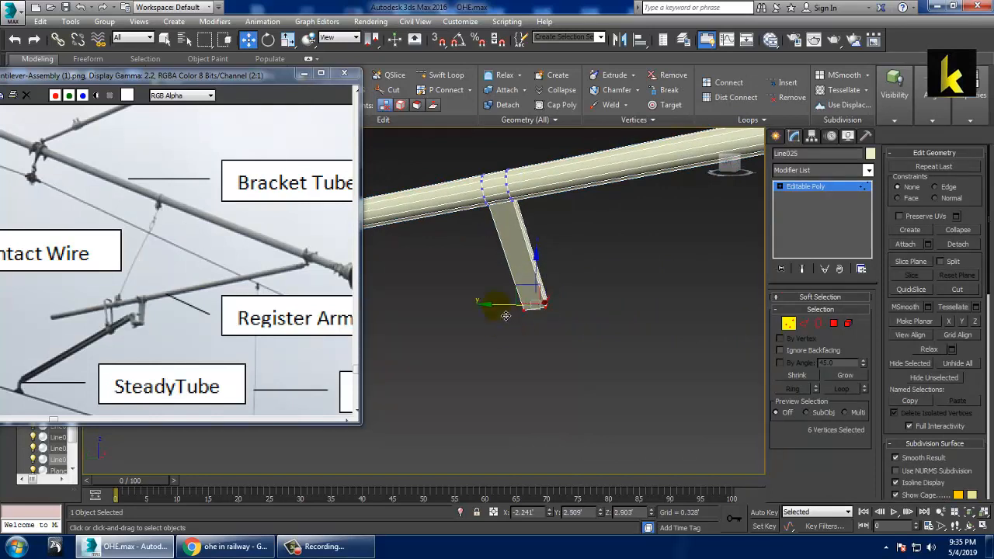
alt+middle_drag(576, 336, 562, 320)
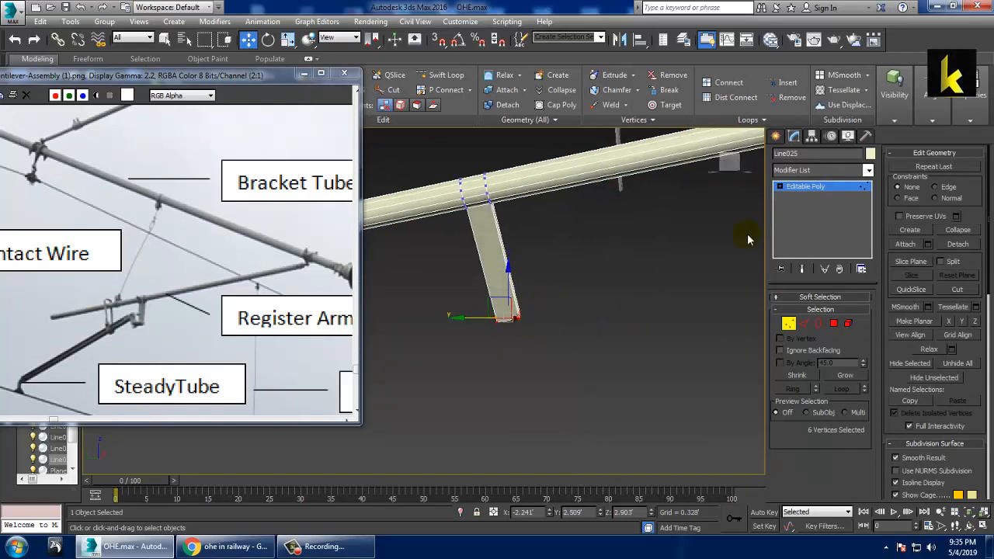
Step: Try adding a Swift Loop near the drop piece's lower end and shifting the end vertices beneath the arm
click(439, 74)
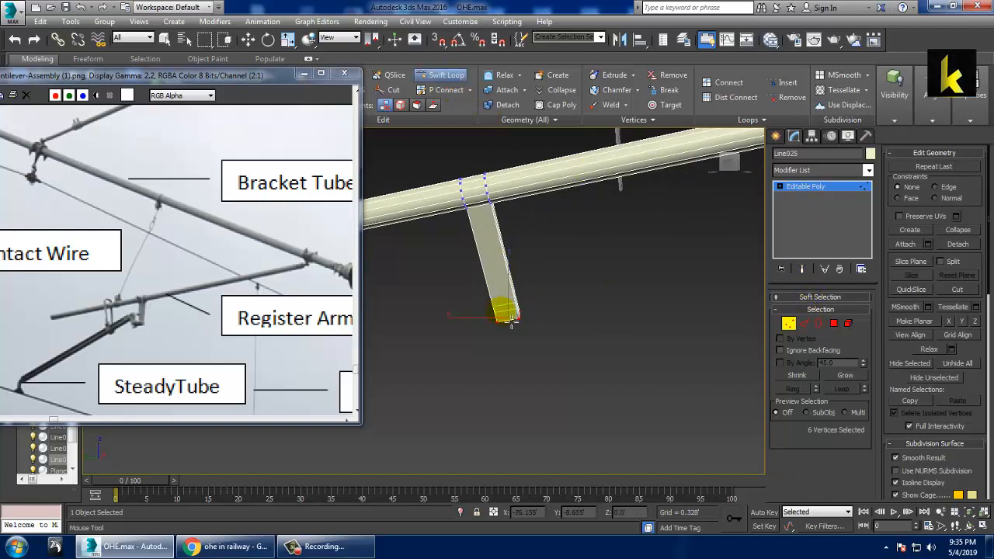
alt+middle_drag(509, 316, 621, 305)
key(w)
click(833, 324)
key(1)
drag(440, 285, 527, 347)
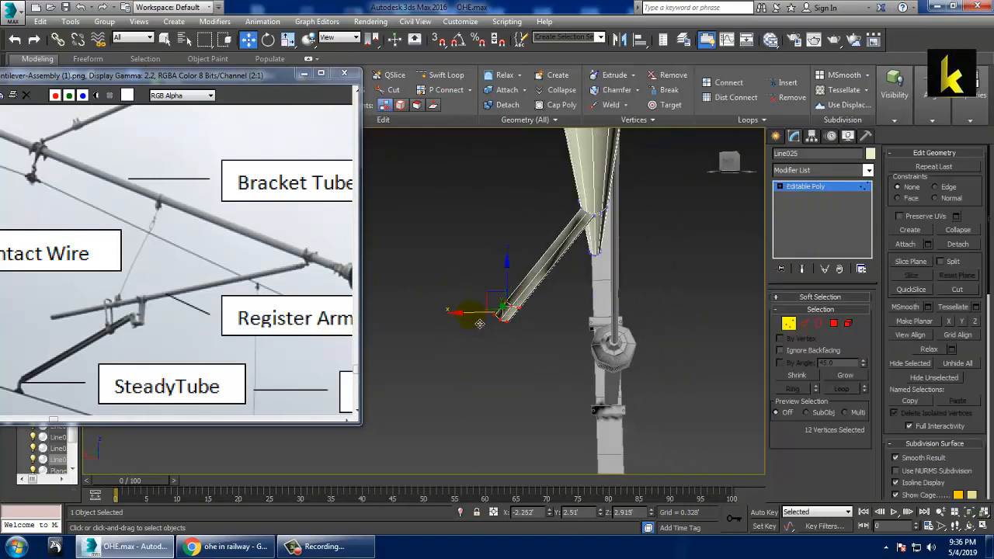
drag(479, 324, 553, 328)
key(ctrl+z)
key(ctrl+z)
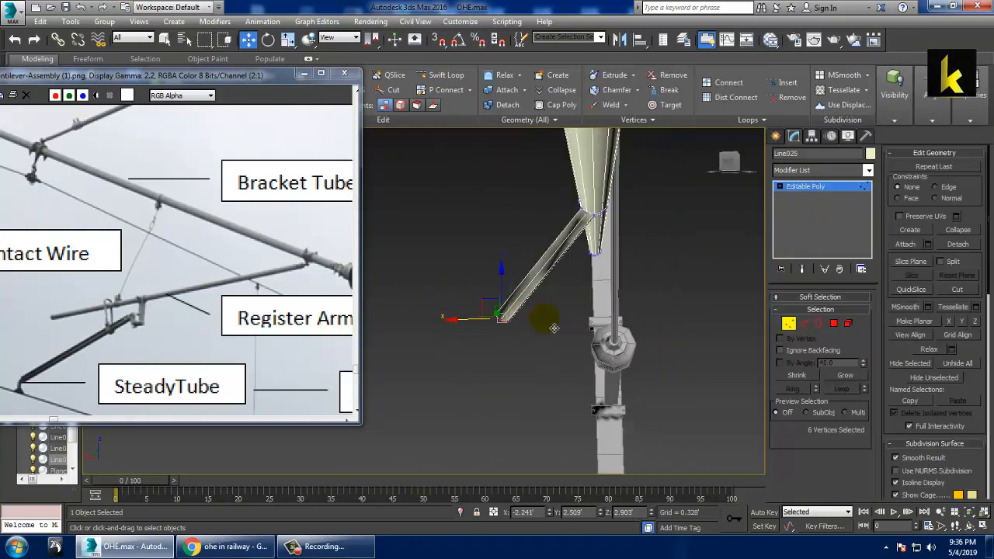
Step: Try moving the drop piece's end vertices sideways beneath the arm, and undo the edits back to the unextruded register arm
drag(477, 331, 566, 331)
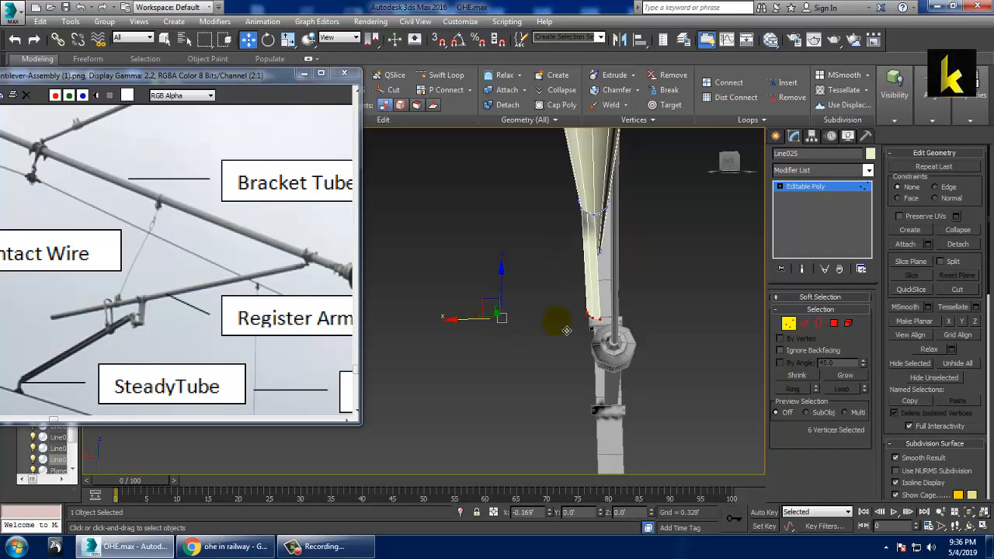
mouse_move(669, 286)
alt+middle_down()
mouse_move(658, 284)
mouse_move(674, 280)
mouse_move(663, 284)
mouse_move(645, 236)
alt+middle_up()
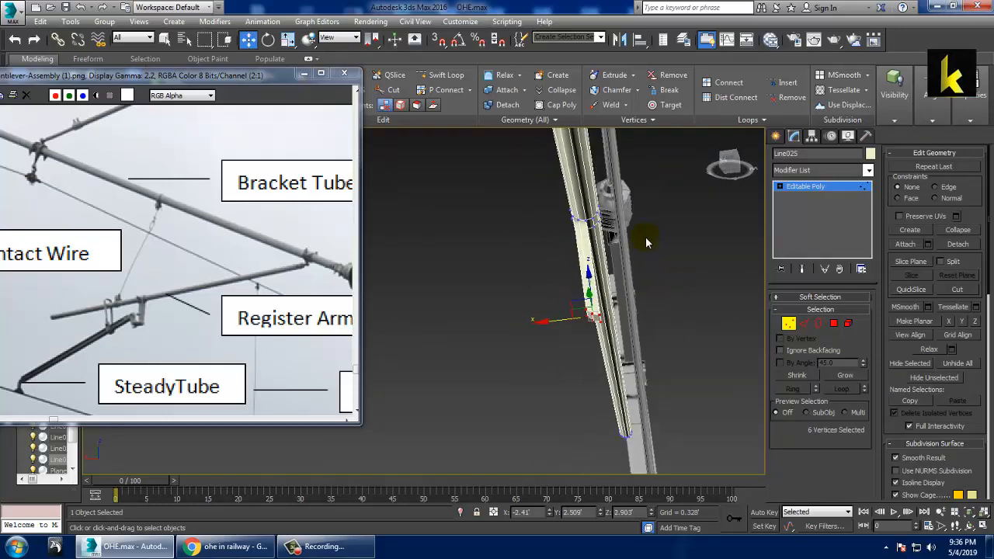
key(ctrl+z)
key(ctrl+z)
key(ctrl+z)
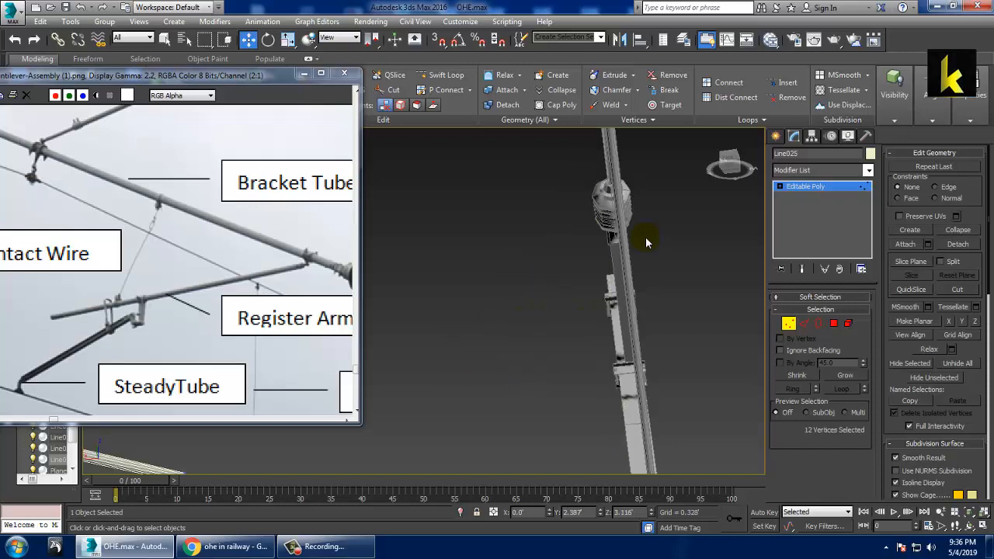
Step: Extrude the two polygons directly on the register arm's underside, between the closely spaced loops, by 0.328'
alt+middle_drag(524, 298, 631, 268)
key(z)
mouse_move(520, 313)
alt+middle_down()
mouse_move(524, 326)
mouse_move(544, 320)
mouse_move(535, 317)
alt+middle_up()
click(835, 323)
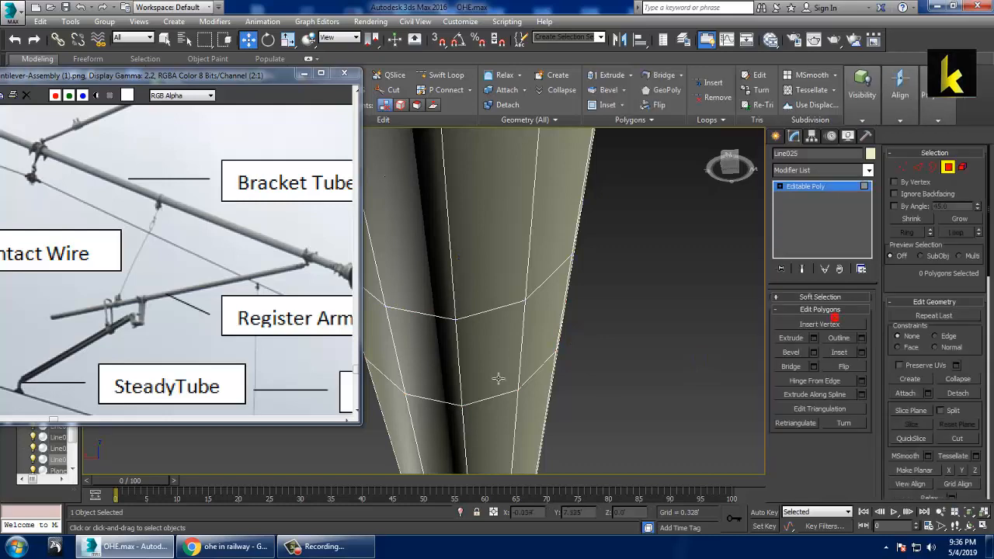
click(497, 376)
ctrl+click(439, 371)
scroll(534, 365, down, 5)
key(z)
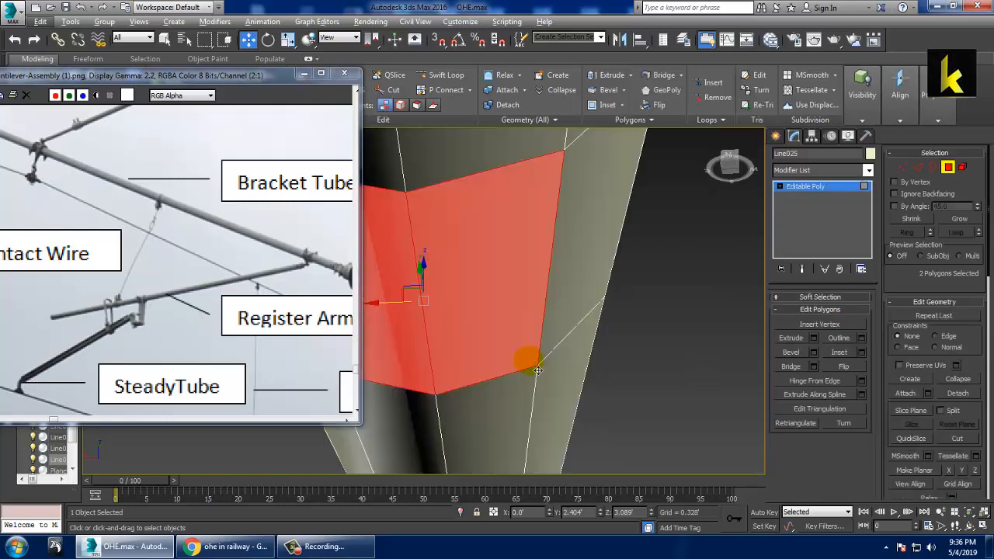
click(812, 339)
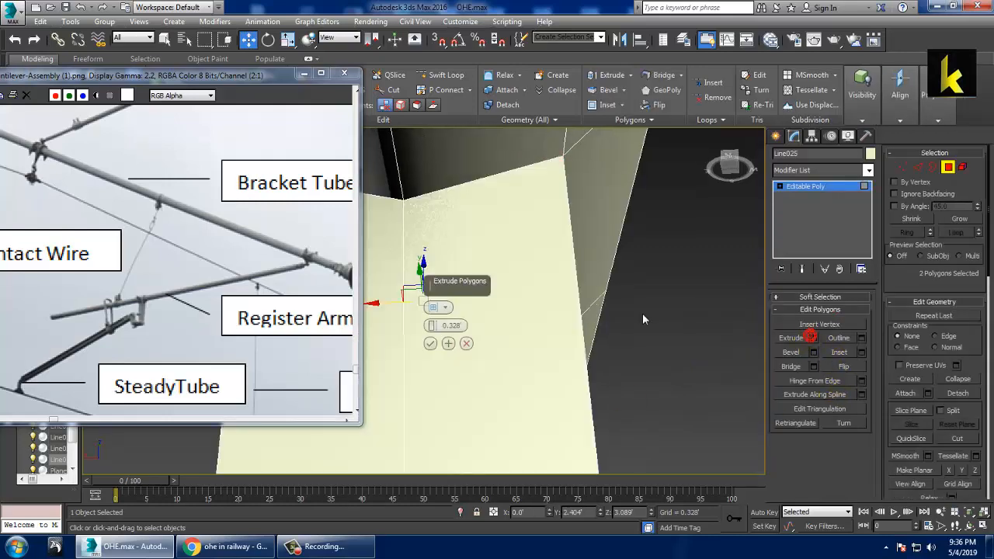
click(431, 342)
scroll(449, 342, down, 4)
alt+middle_drag(687, 330, 474, 348)
scroll(656, 344, down, 5)
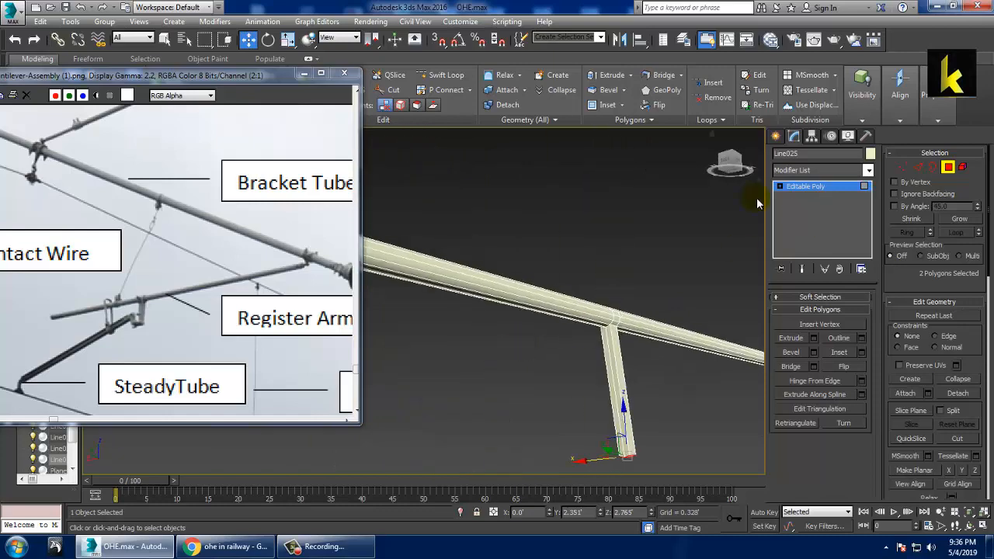
Step: Move the whole register arm sideways in the top view to X -2.517', in line with the cantilever
click(806, 187)
key(alt+w)
right_click(388, 230)
key(alt+w)
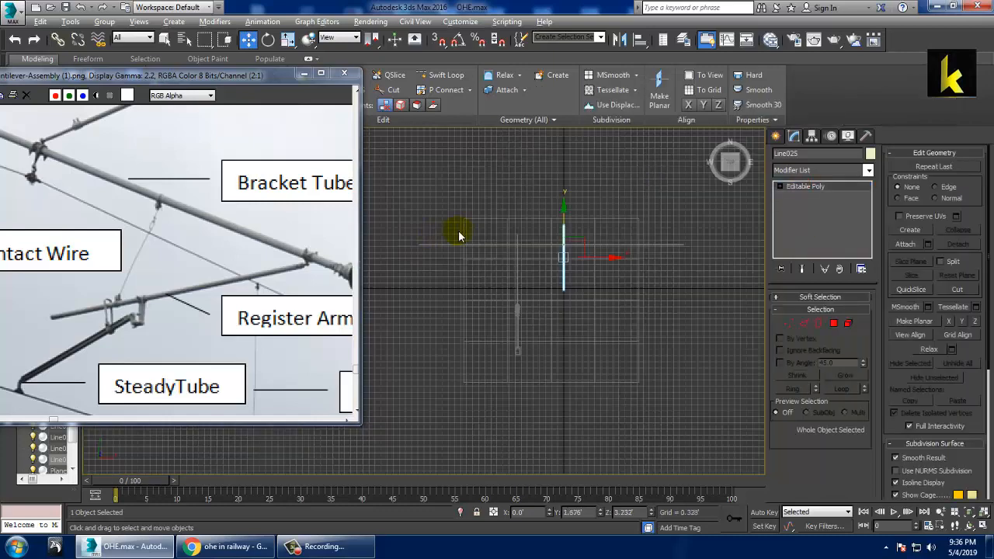
drag(611, 264, 563, 271)
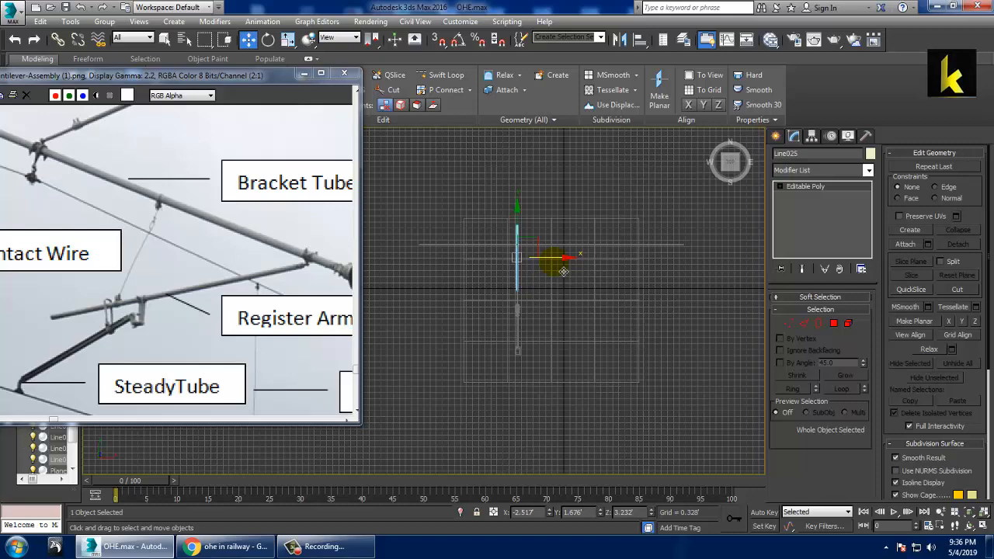
Step: Shift the register arm slightly towards the bracket tube in the side view, to Y 1.709'
scroll(558, 314, up, 3)
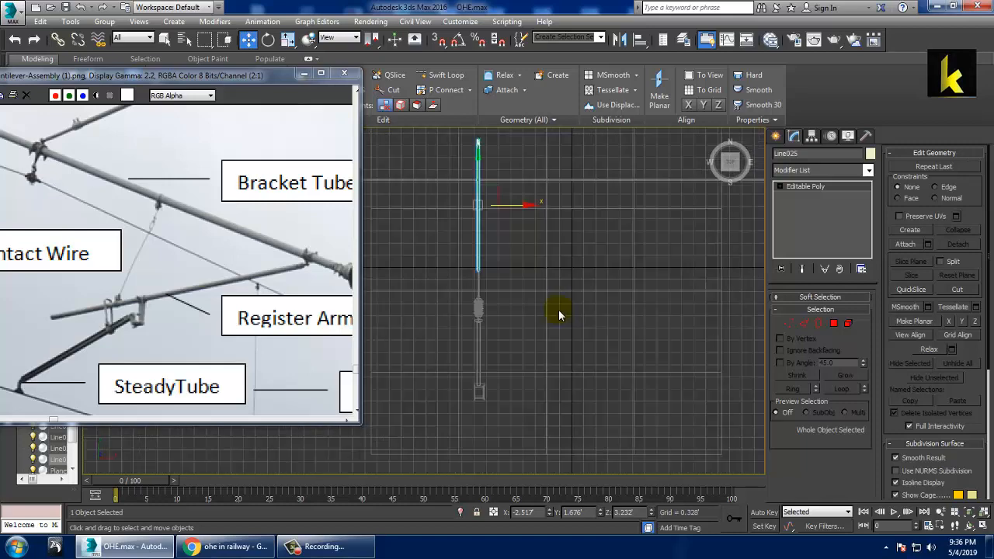
scroll(528, 268, up, 2)
key(alt+w)
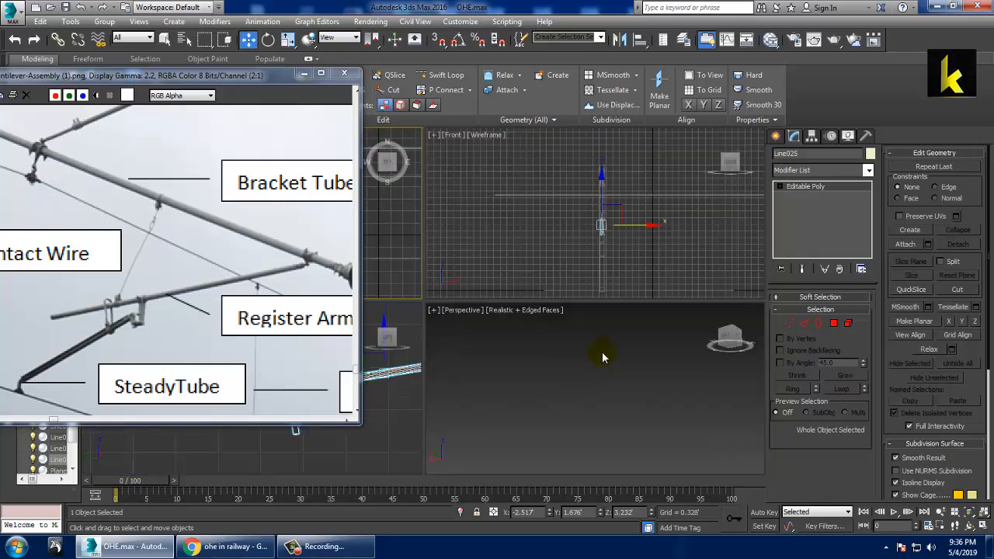
alt+middle_drag(577, 361, 598, 372)
middle_drag(429, 419, 412, 423)
middle_click(414, 421)
key(alt+w)
middle_drag(639, 324, 563, 319)
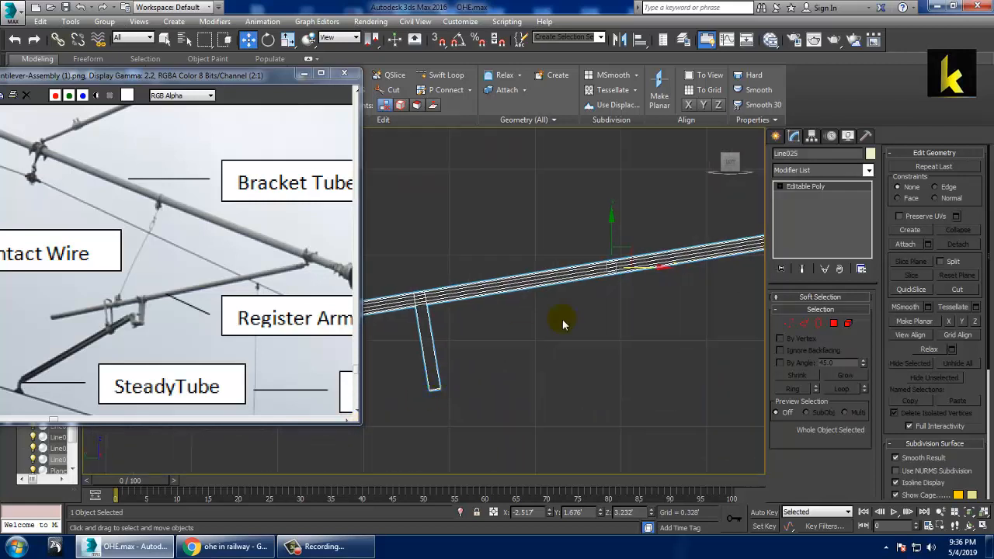
scroll(498, 339, down, 2)
middle_drag(497, 340, 567, 336)
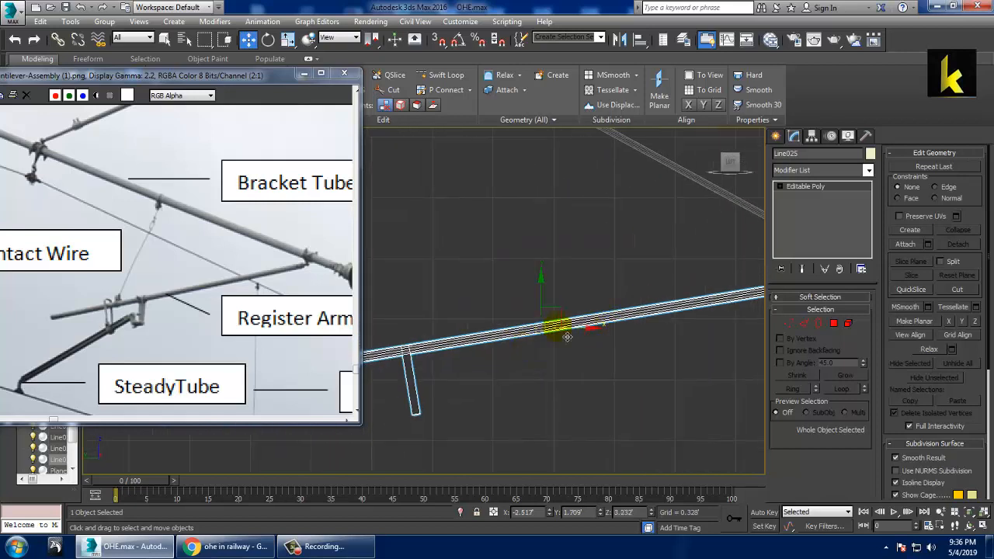
Step: Shorten and reangle the drop piece by moving its six bottom vertices to Y 2.408' and Z 2.854'
key(1)
drag(397, 398, 460, 449)
middle_drag(432, 400, 523, 364)
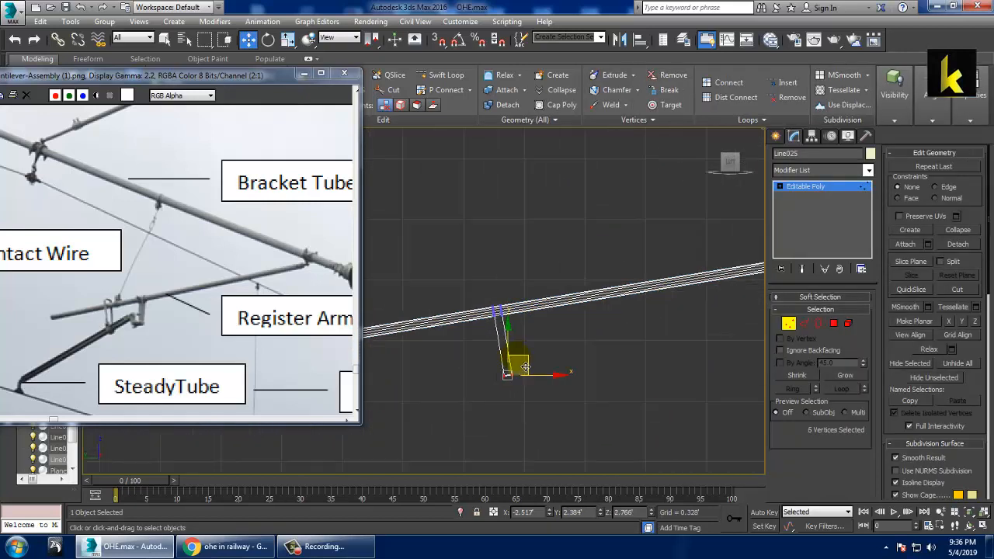
mouse_move(525, 366)
mouse_down()
mouse_move(517, 341)
mouse_move(539, 365)
mouse_up()
middle_drag(576, 324, 648, 293)
scroll(623, 323, up, 2)
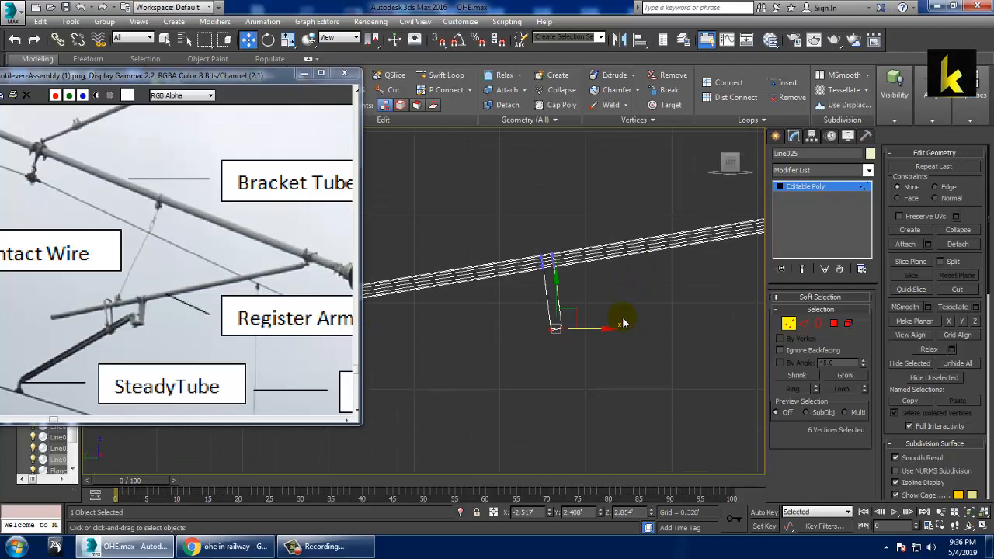
scroll(610, 323, up, 2)
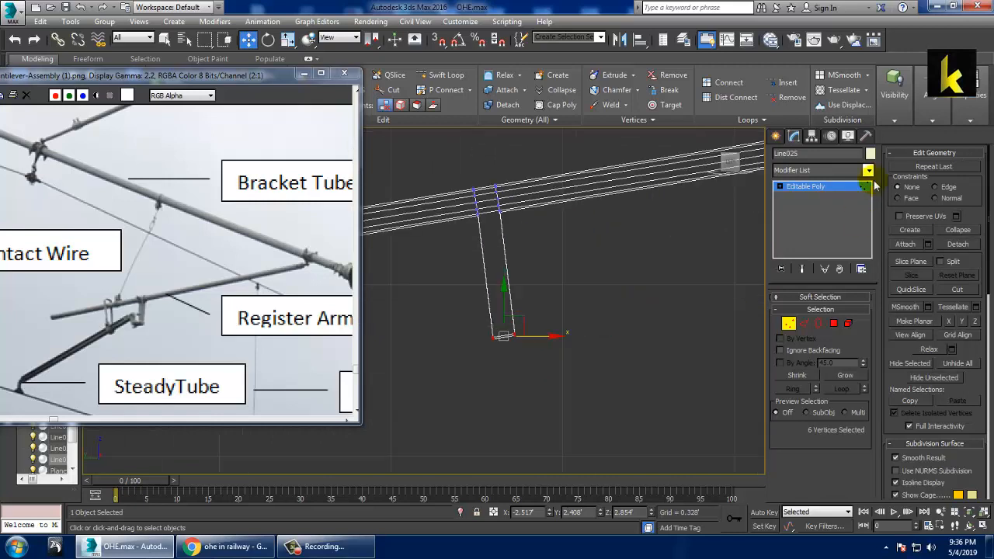
Step: Add an edge loop near the drop piece's lower end and extrude the two side polygons below it by 0.031'
click(439, 75)
key(w)
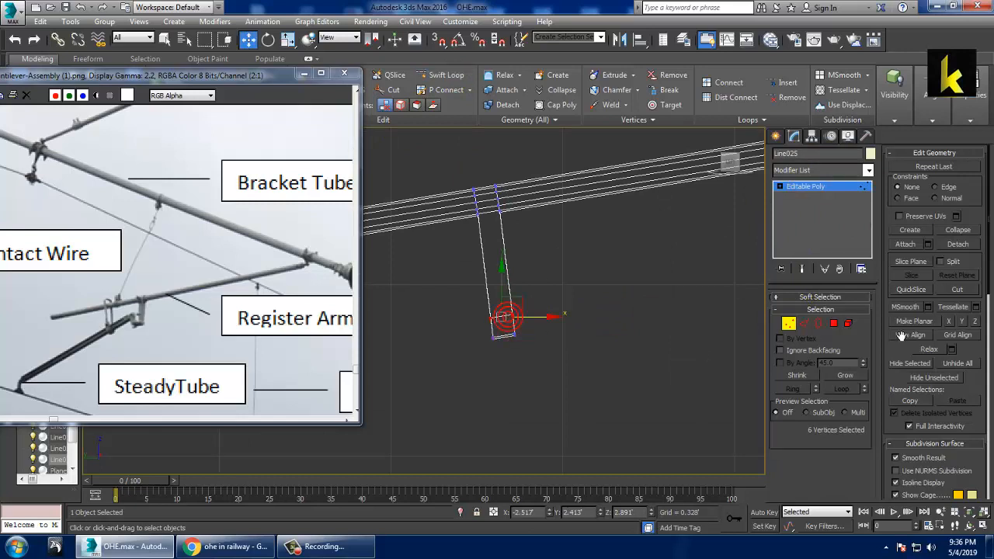
click(833, 324)
click(482, 327)
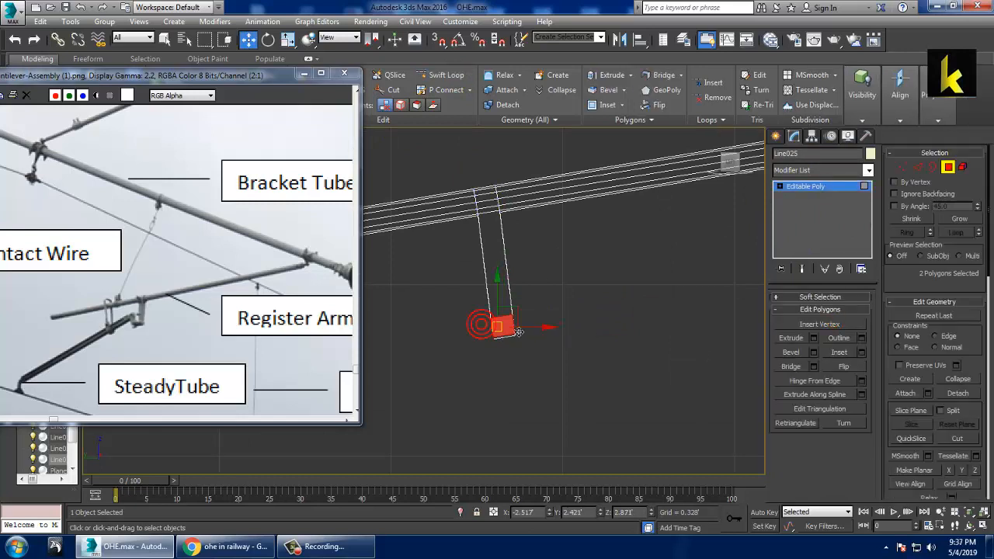
alt+drag(514, 351, 513, 354)
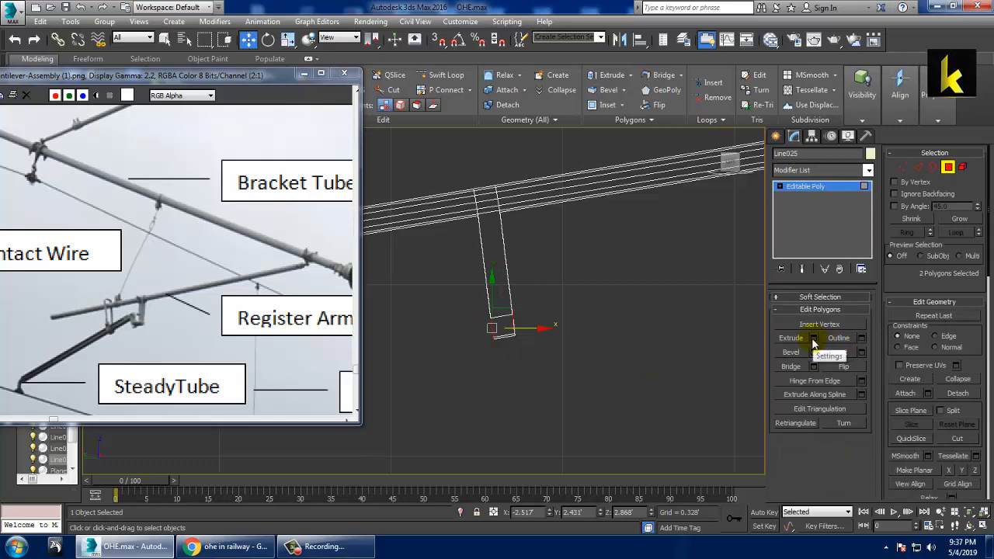
click(814, 339)
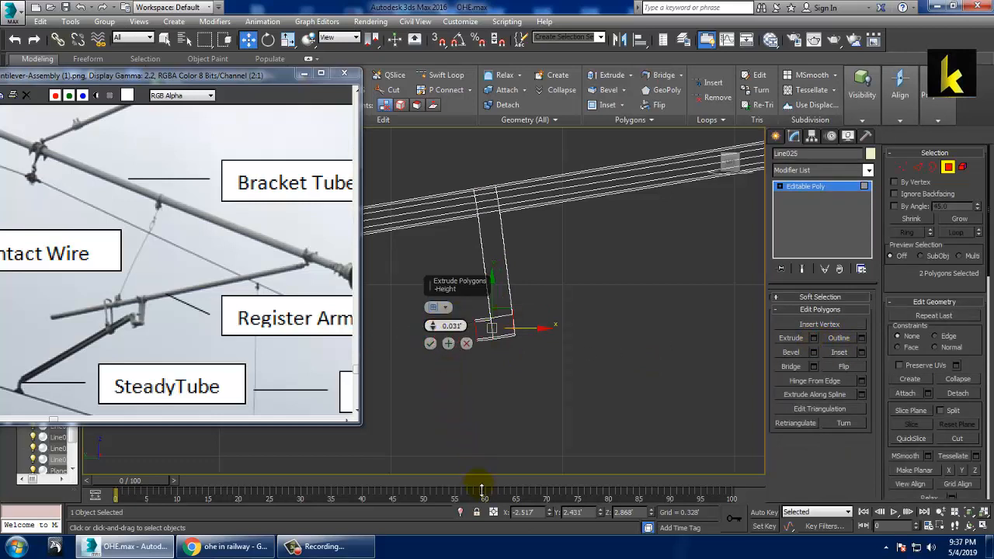
click(430, 347)
Step: Tilt the extruded end, extrude it another 0.031' and raise the new end to Z 2.901' for an upward bend
scroll(482, 326, up, 2)
key(e)
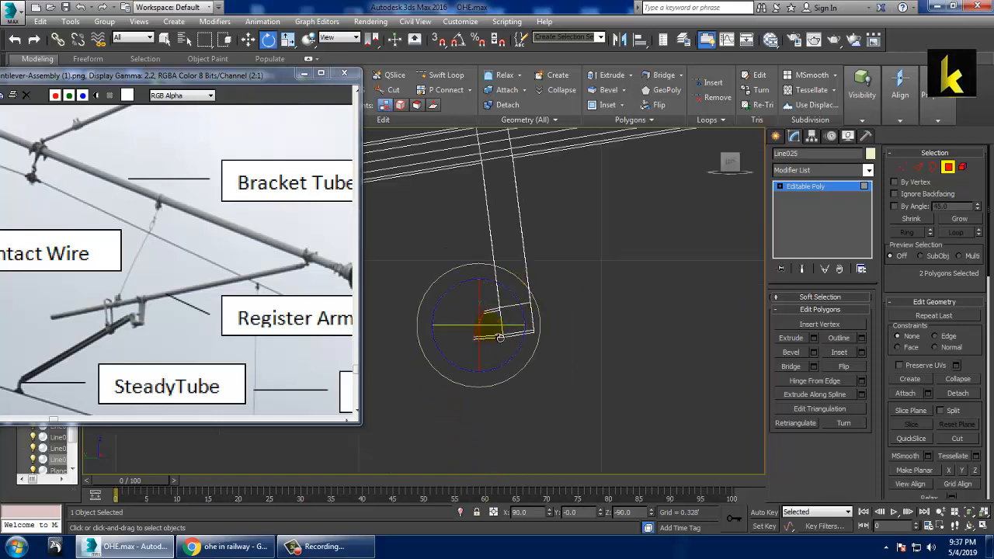
click(813, 337)
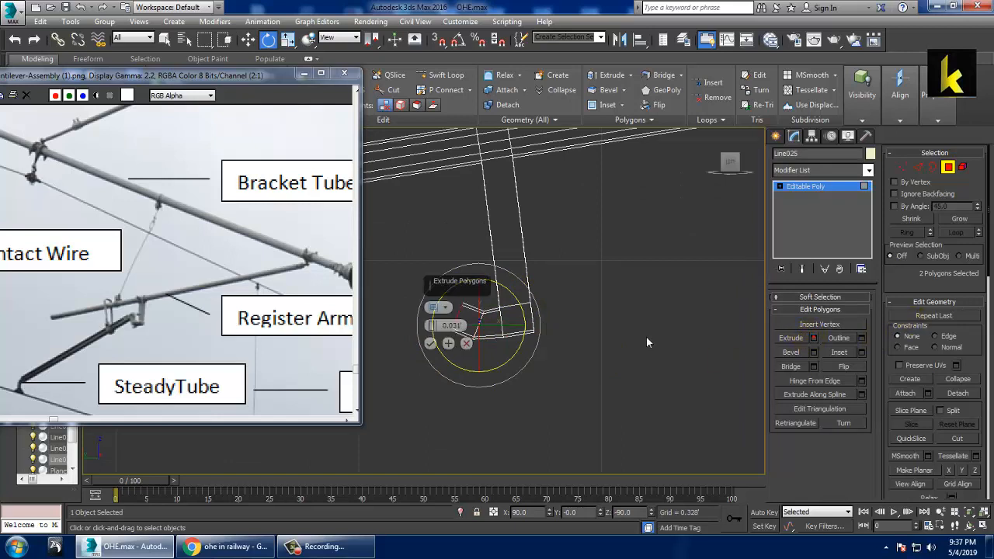
click(429, 342)
key(w)
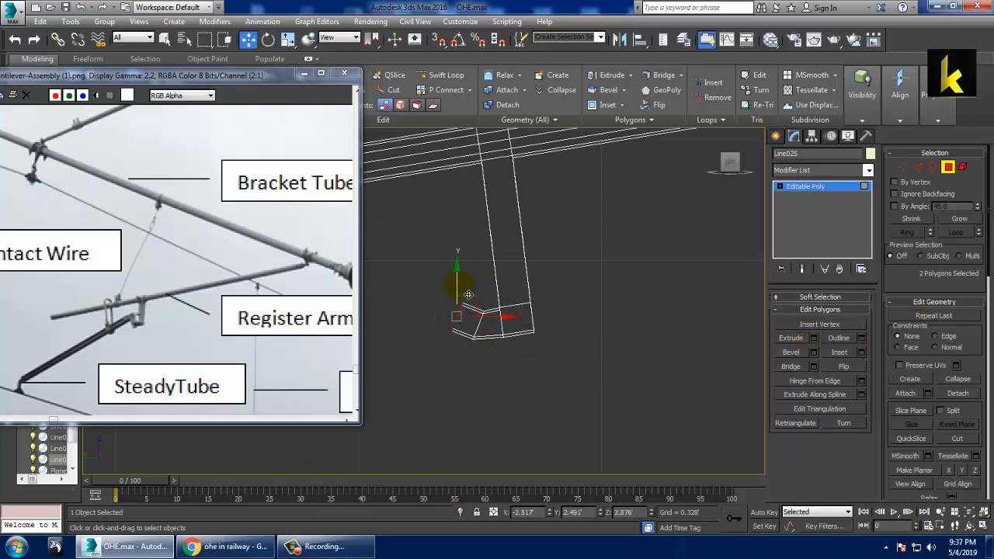
drag(467, 292, 469, 261)
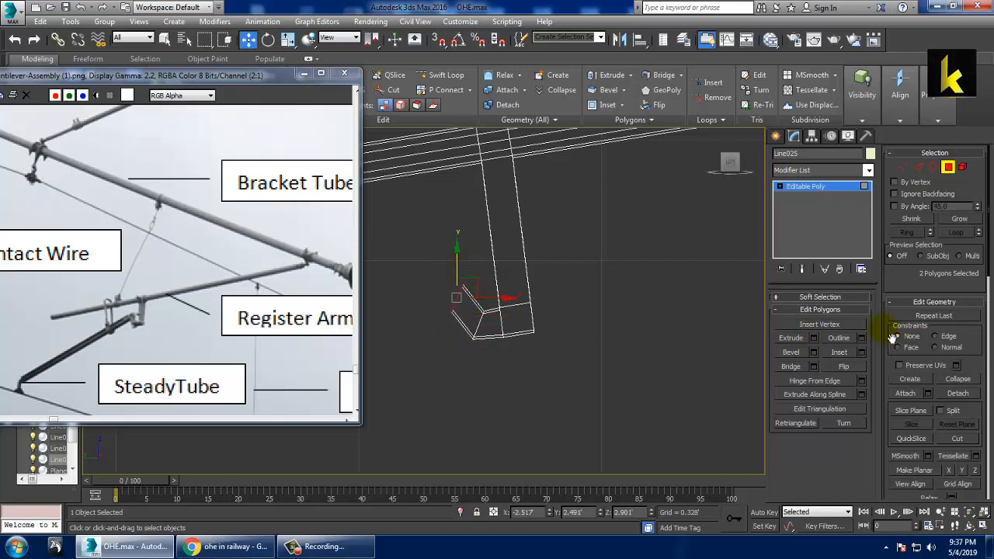
Step: Extrude a third short segment from the bend, then rotate its end and lower it to Z 2.892'
click(814, 338)
click(431, 344)
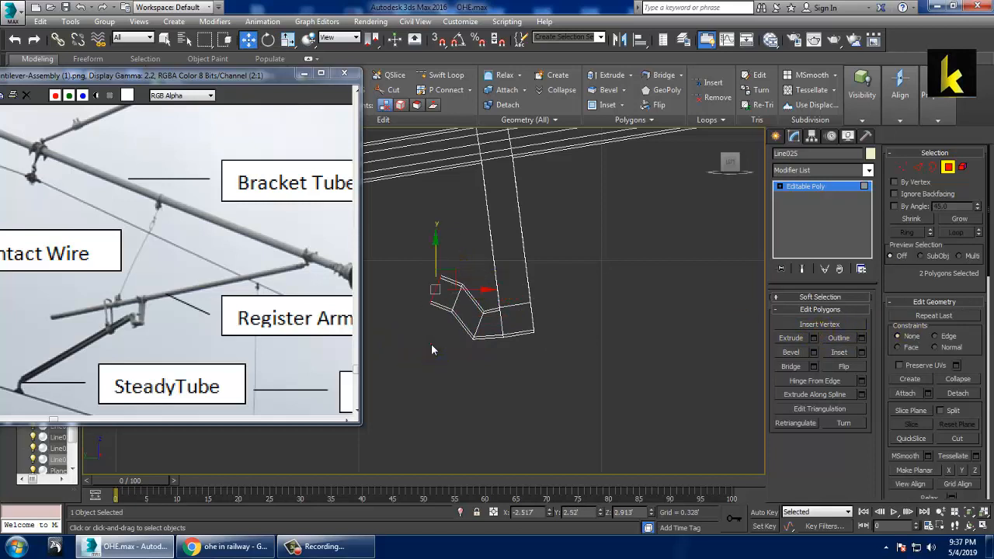
key(e)
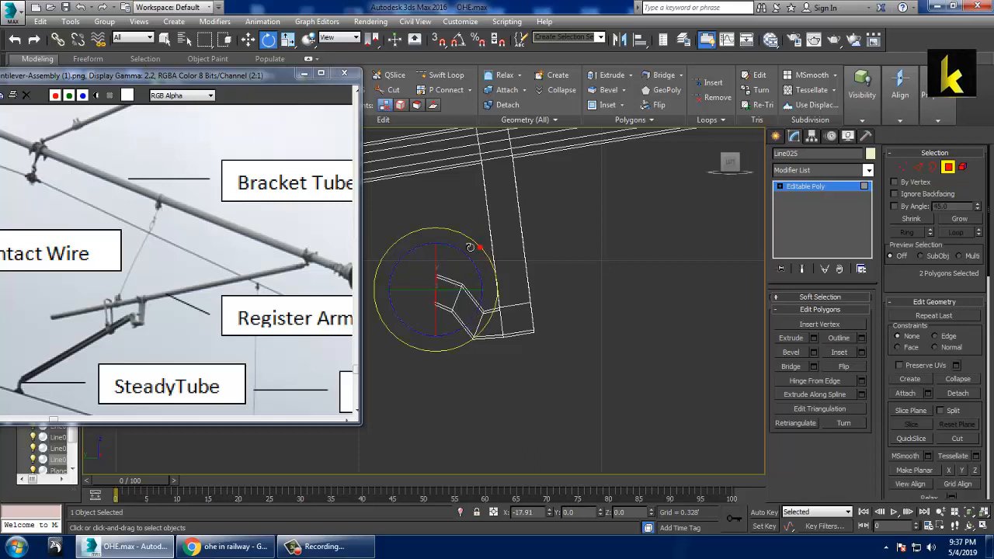
key(w)
middle_drag(461, 240, 584, 225)
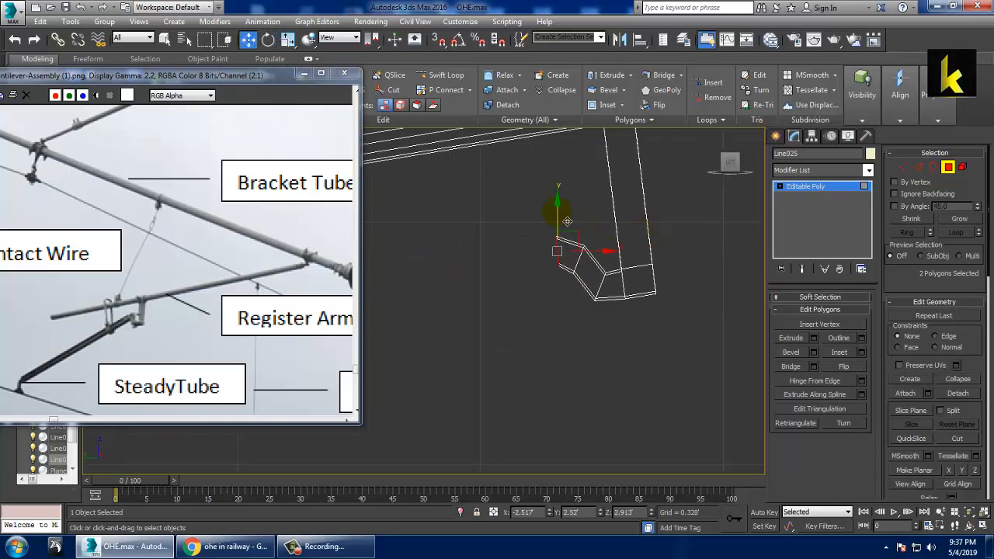
drag(568, 237, 685, 284)
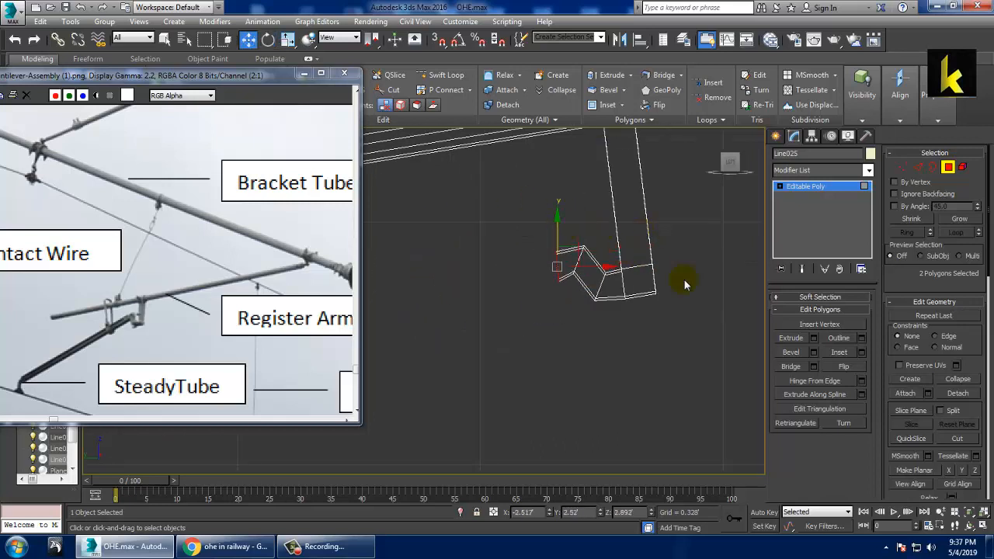
Step: Extrude the two end polygons of the bend by 1.185' to form the long steady tube below the register arm
click(813, 338)
drag(432, 326, 432, 308)
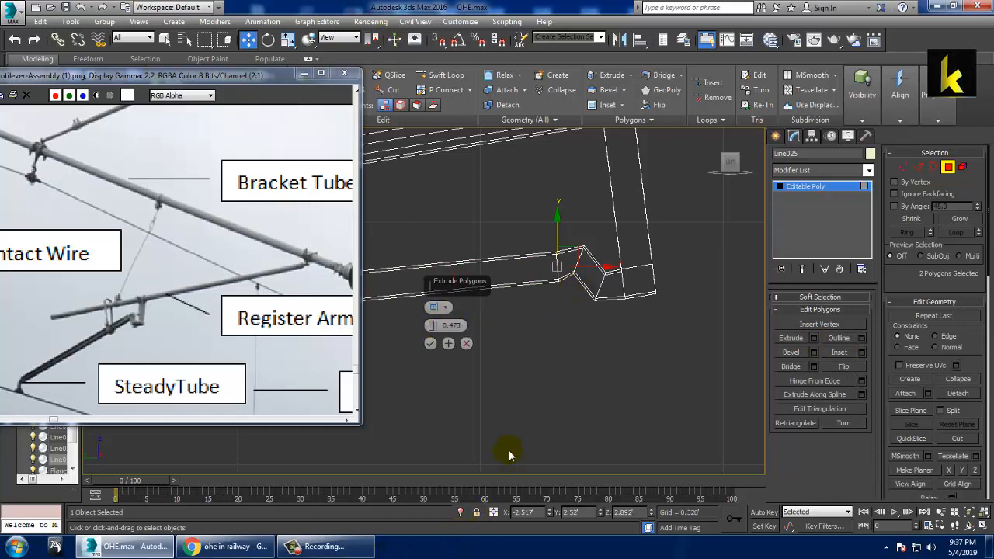
middle_drag(528, 387, 633, 371)
scroll(633, 371, down, 4)
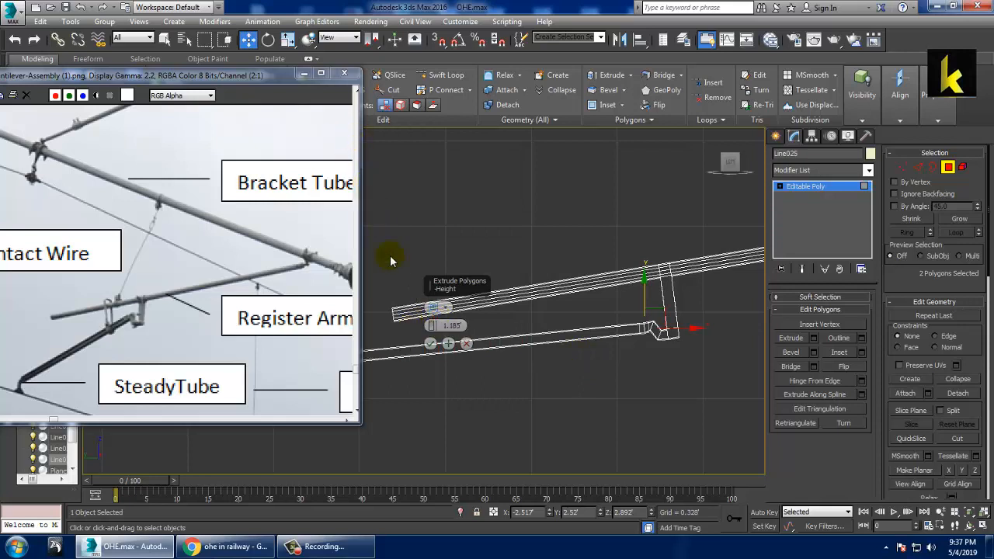
click(430, 343)
Step: Slope the steady tube downward by moving its free end to Y 3.918' and Z 2.628'
middle_drag(511, 323, 516, 319)
scroll(516, 319, down, 3)
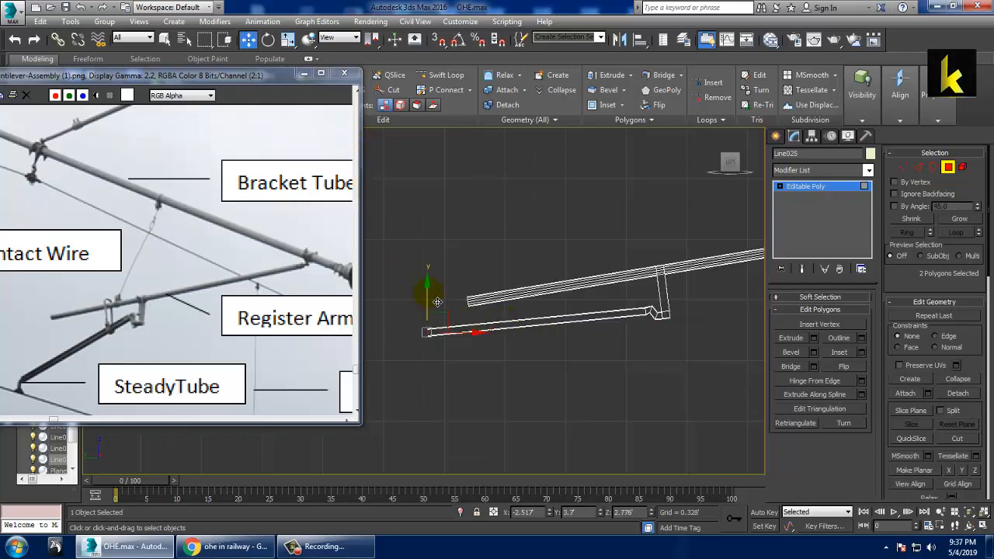
drag(438, 301, 440, 371)
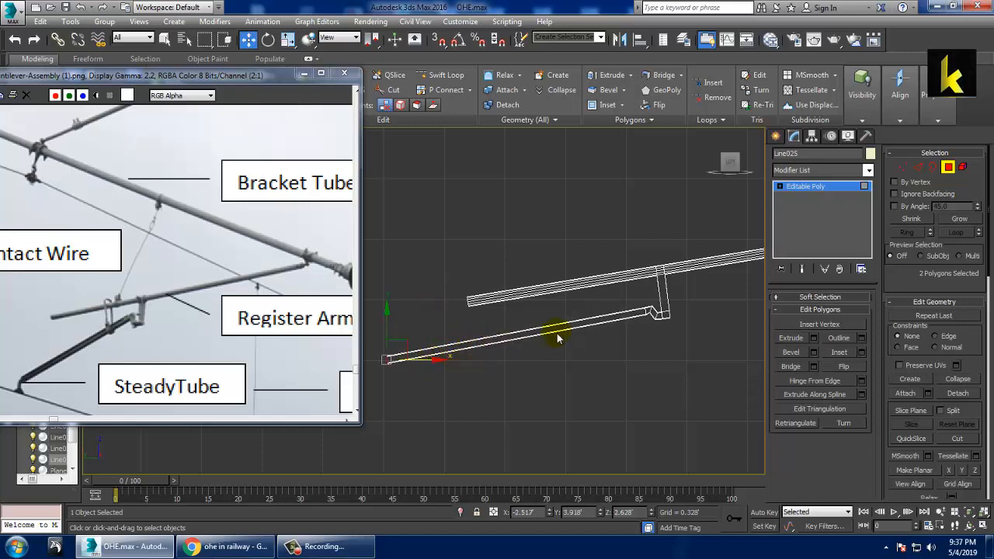
middle_drag(532, 373, 584, 359)
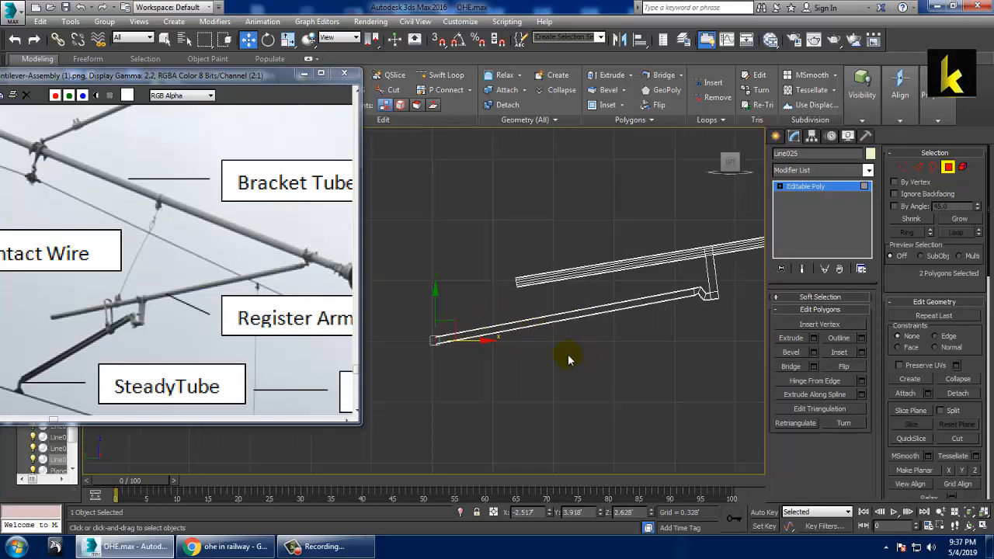
Step: Extrude a short additional segment from the steady tube's free end
middle_drag(483, 317, 552, 284)
scroll(508, 324, up, 3)
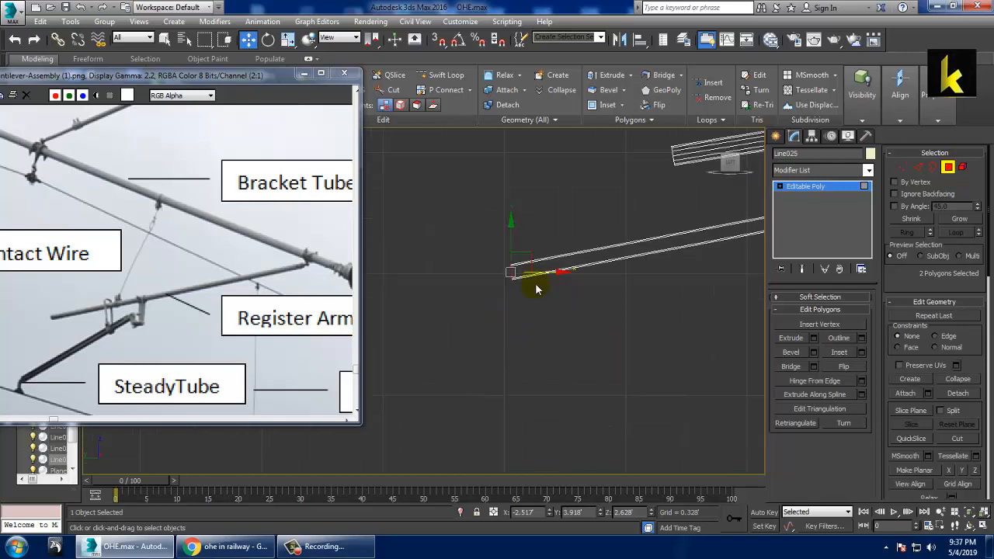
scroll(536, 289, up, 2)
key(e)
click(814, 338)
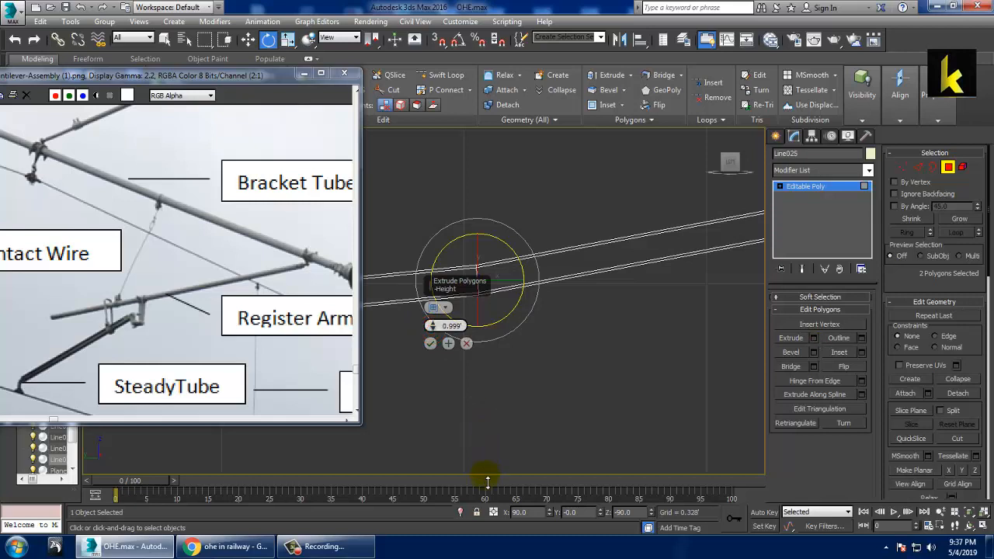
drag(488, 481, 490, 34)
drag(478, 432, 499, 21)
click(431, 343)
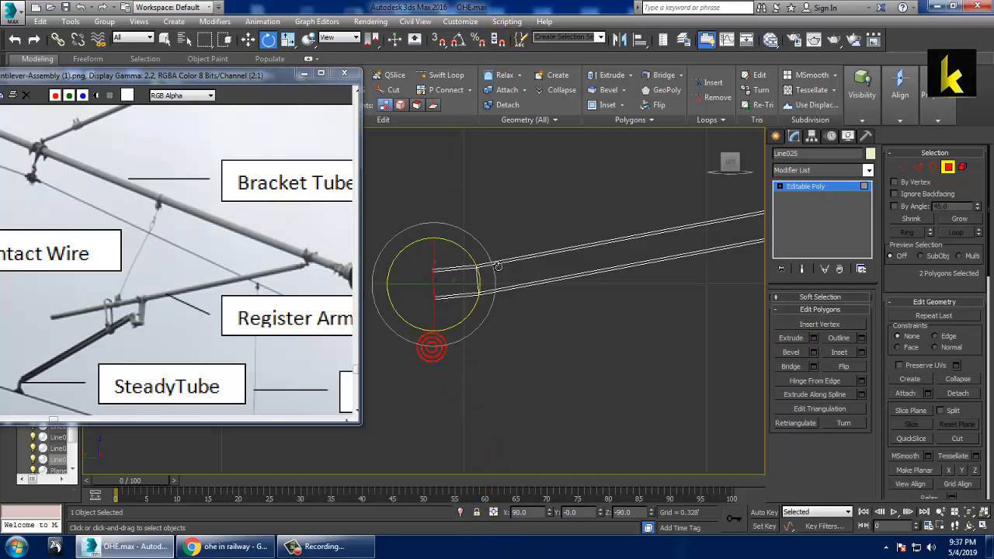
Step: Bend the short tip downward by moving its end polygons to Y 3.953' and Z 2.58' and rotating them
key(w)
drag(456, 273, 486, 332)
key(e)
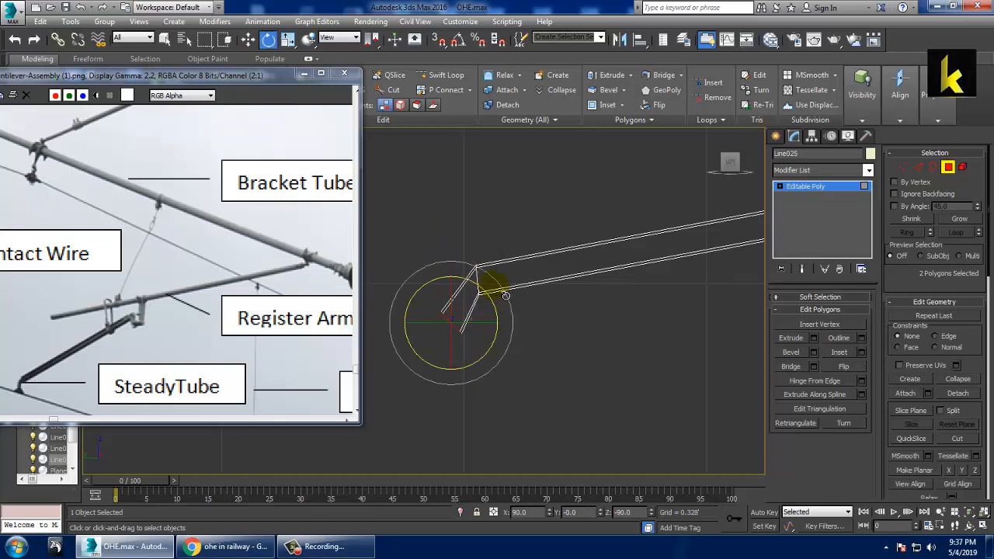
key(w)
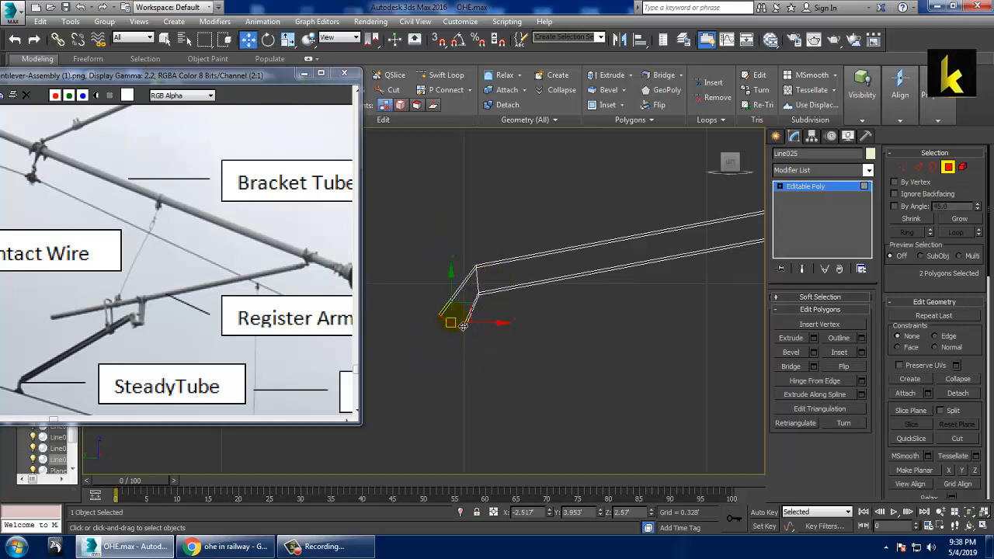
drag(461, 308, 461, 297)
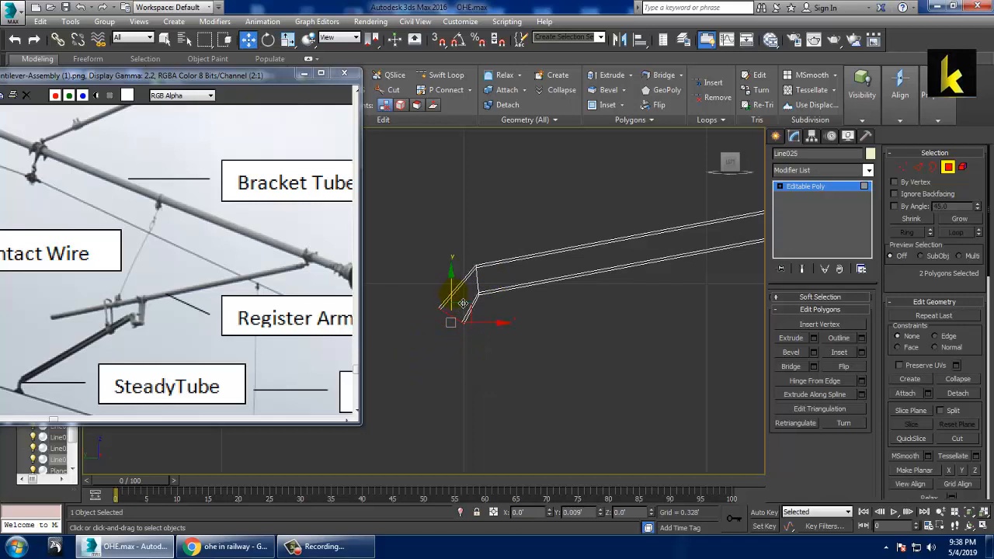
Step: Draw a rectangle spline about 0.993' long and 0.367' wide around the cantilever in the front view
middle_drag(644, 255, 474, 261)
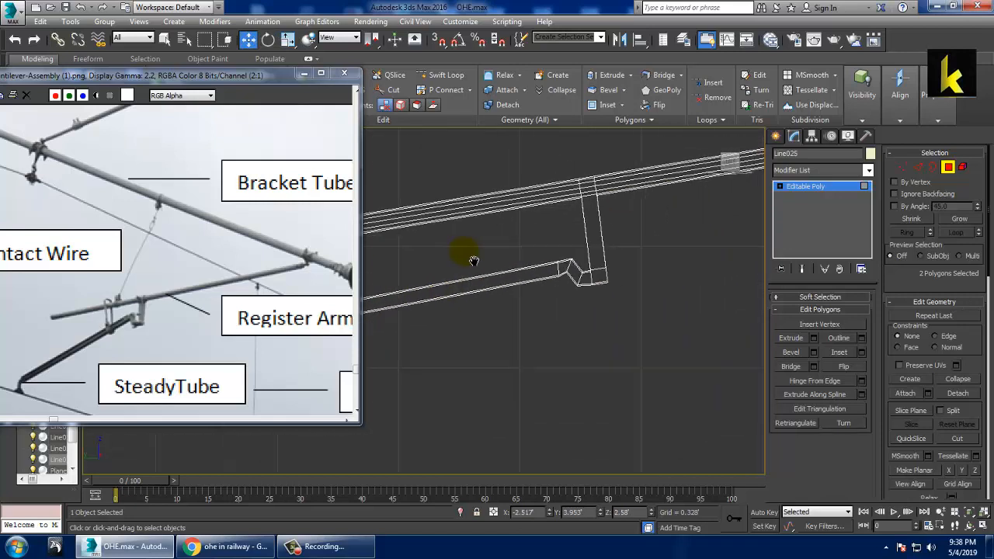
mouse_move(619, 240)
middle_down()
mouse_move(471, 260)
mouse_move(447, 274)
mouse_move(591, 246)
mouse_move(476, 271)
mouse_move(575, 255)
middle_up()
scroll(475, 271, down, 2)
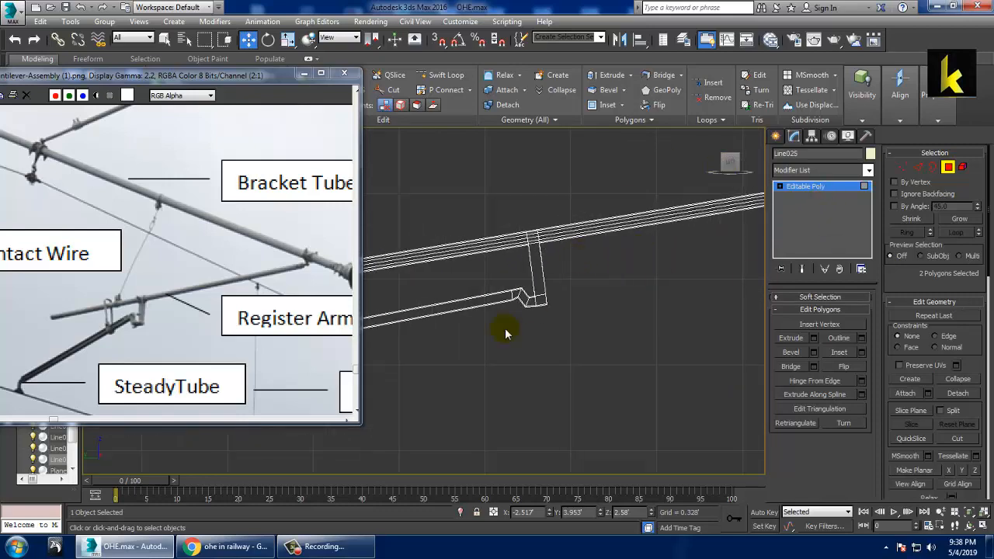
key(alt+w)
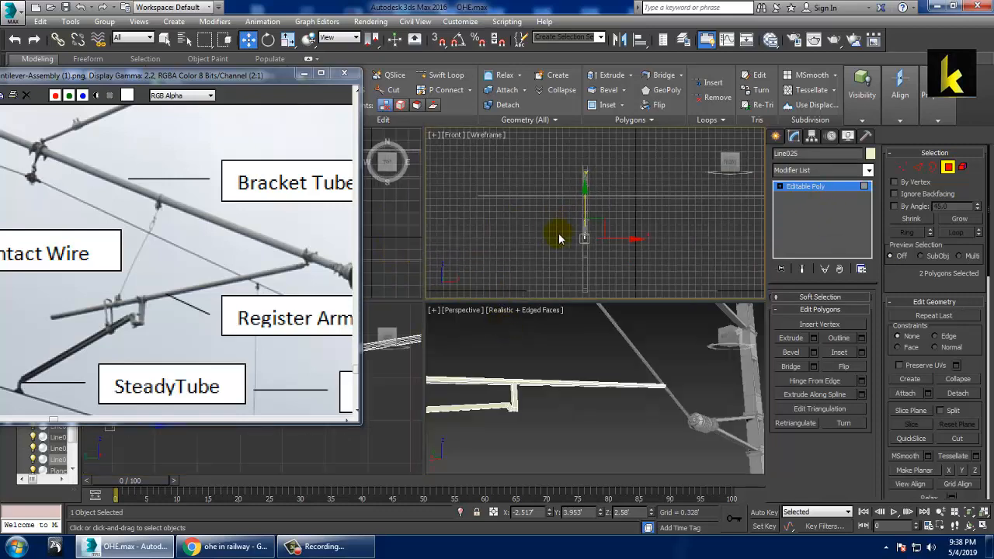
key(alt+w)
scroll(549, 264, up, 2)
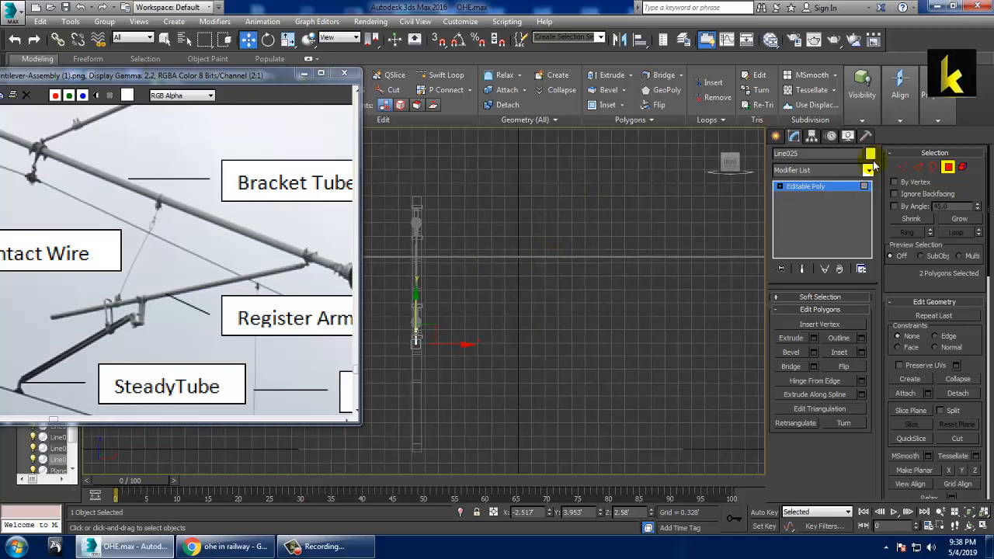
click(776, 137)
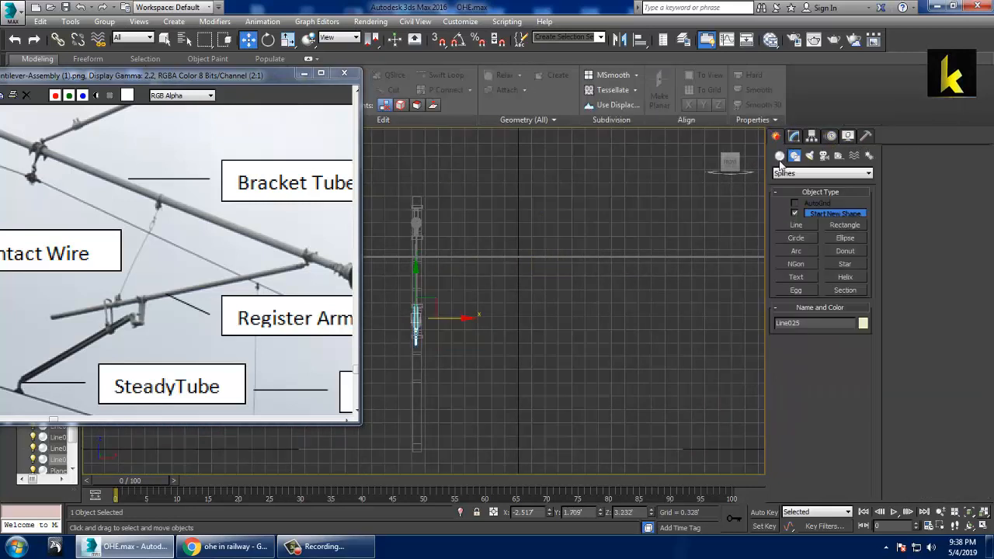
click(843, 226)
drag(407, 247, 432, 290)
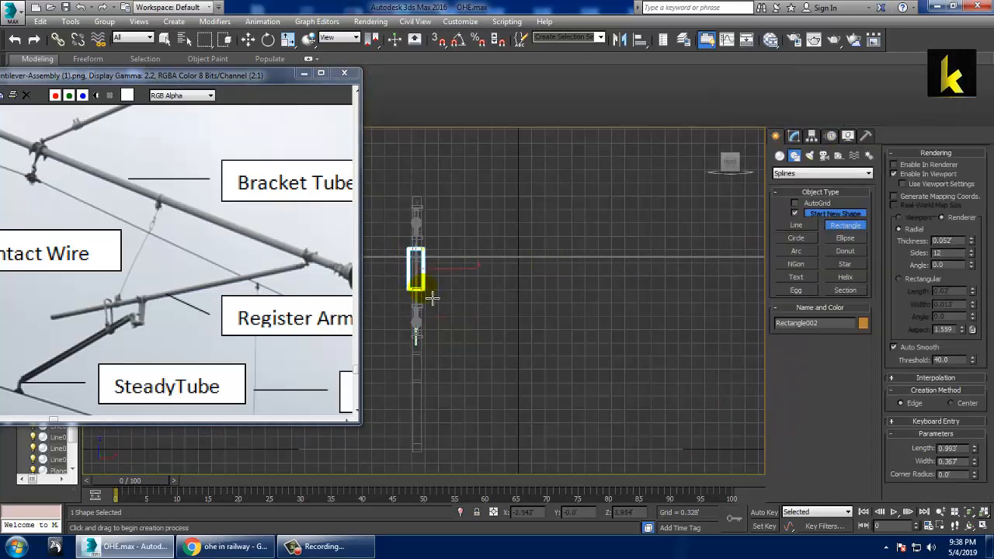
right_click(489, 321)
Step: Move the rectangle onto the register arm, just beyond the drop piece, at Y 2.732' and Z 3.038'
key(alt+w)
alt+middle_drag(531, 348, 574, 346)
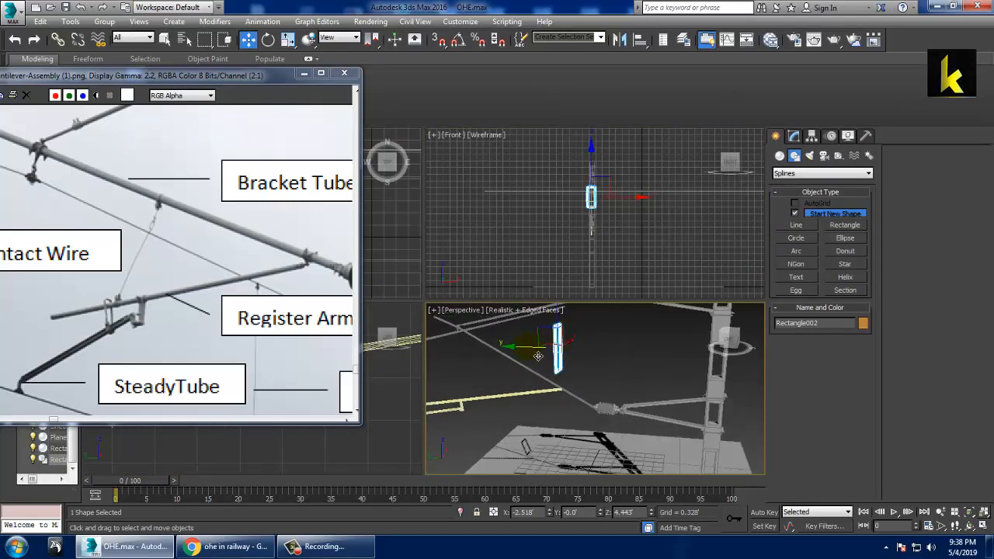
drag(535, 347, 483, 345)
key(alt+w)
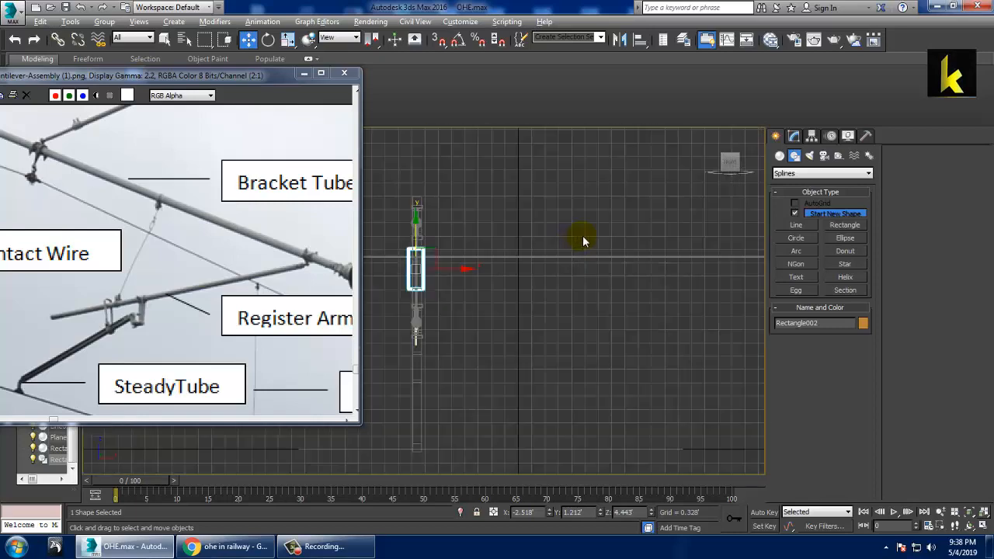
key(alt+w)
key(alt+w)
alt+middle_drag(379, 417, 681, 201)
drag(680, 201, 549, 217)
drag(506, 170, 511, 302)
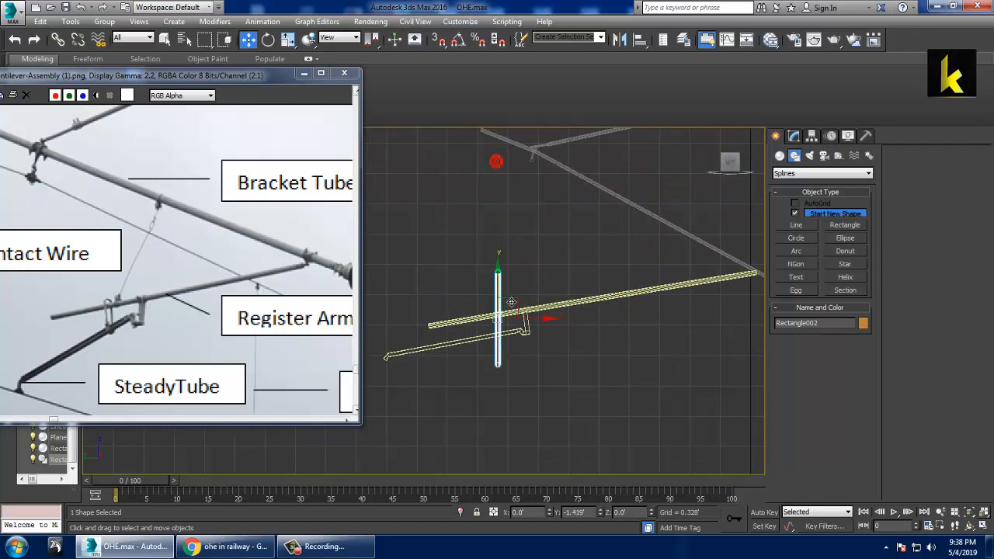
Step: Scale the rectangle down uniformly to about 26% so that it fits around the register arm
alt+middle_drag(540, 337, 588, 316)
key(l)
key(alt+w)
right_click(703, 366)
key(alt+w)
key(z)
click(795, 137)
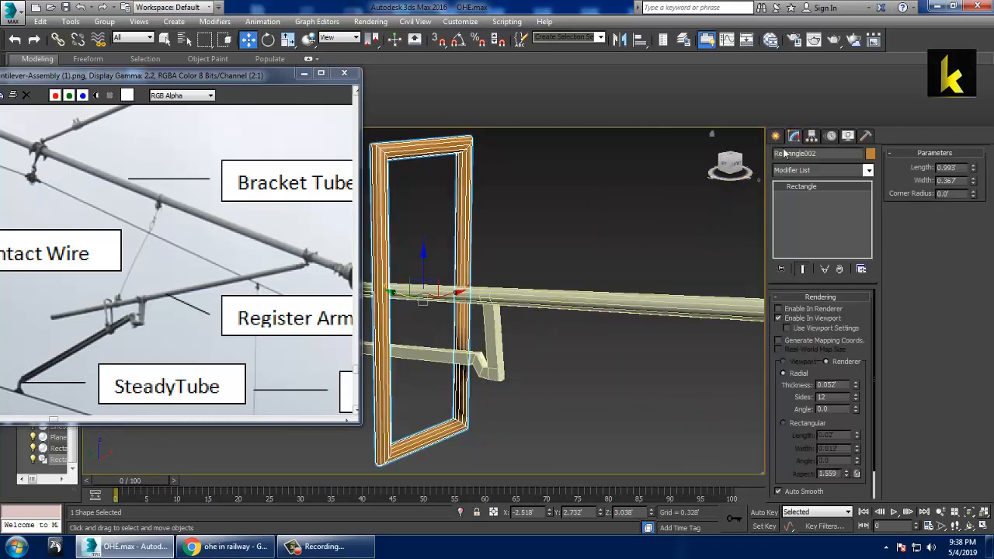
key(r)
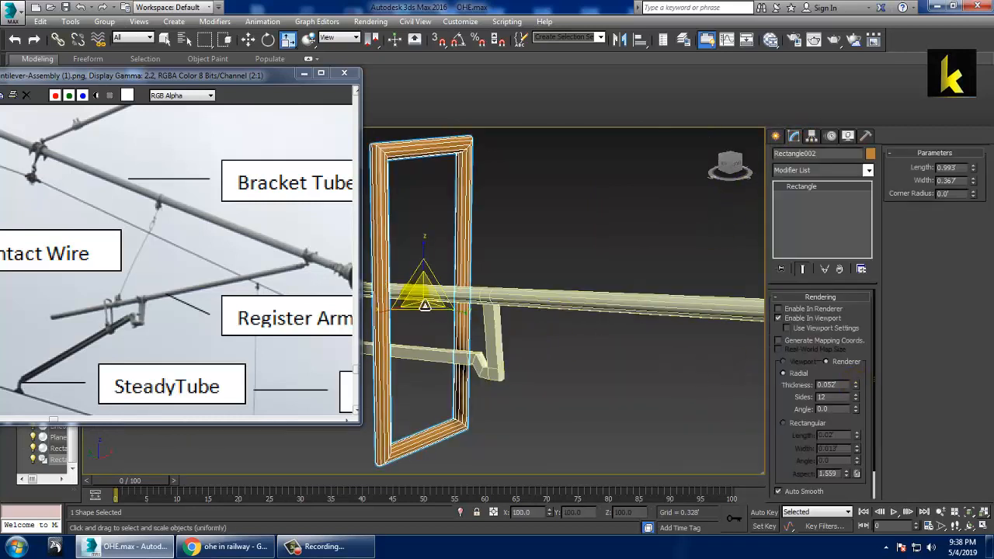
drag(421, 294, 526, 483)
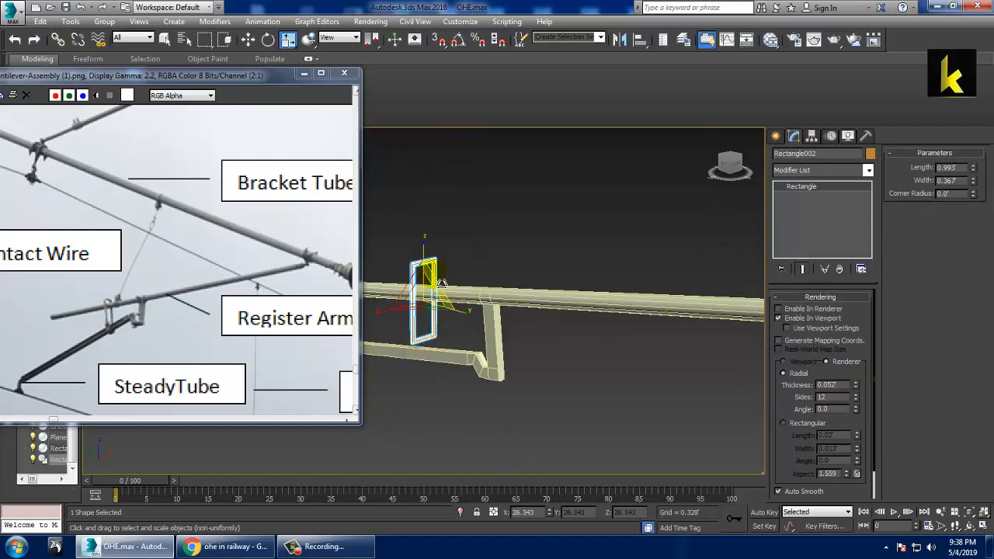
Step: Lower the rectangle to Z 2.956' so that it loops around both the register arm and the steady tube
key(w)
drag(428, 266, 439, 295)
key(r)
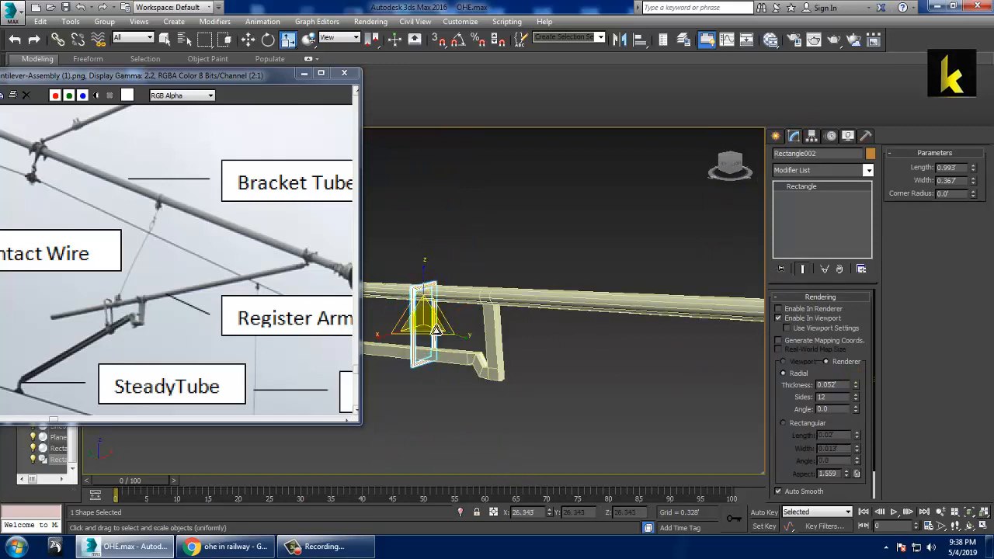
mouse_move(470, 337)
alt+middle_down()
mouse_move(449, 321)
mouse_move(473, 317)
mouse_move(469, 338)
alt+middle_up()
key(e)
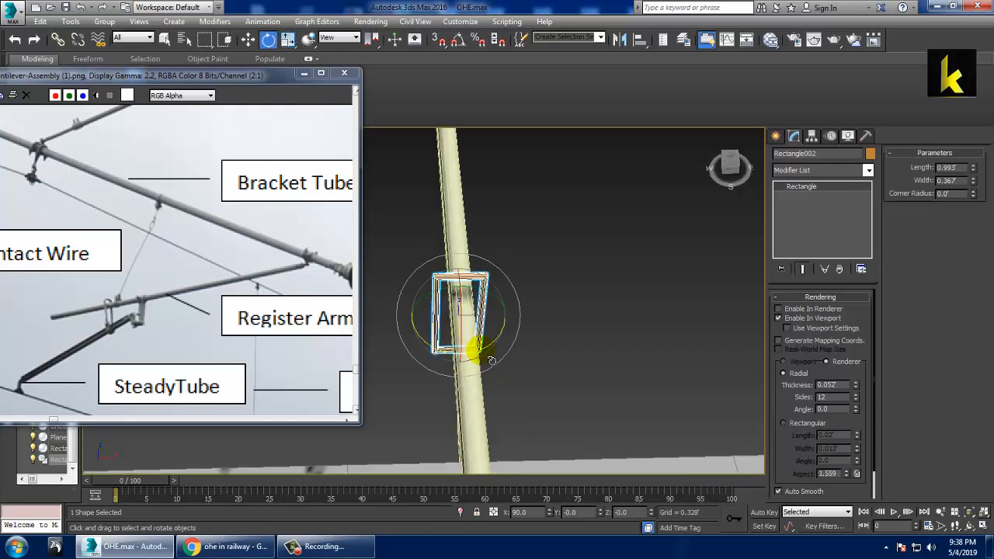
key(w)
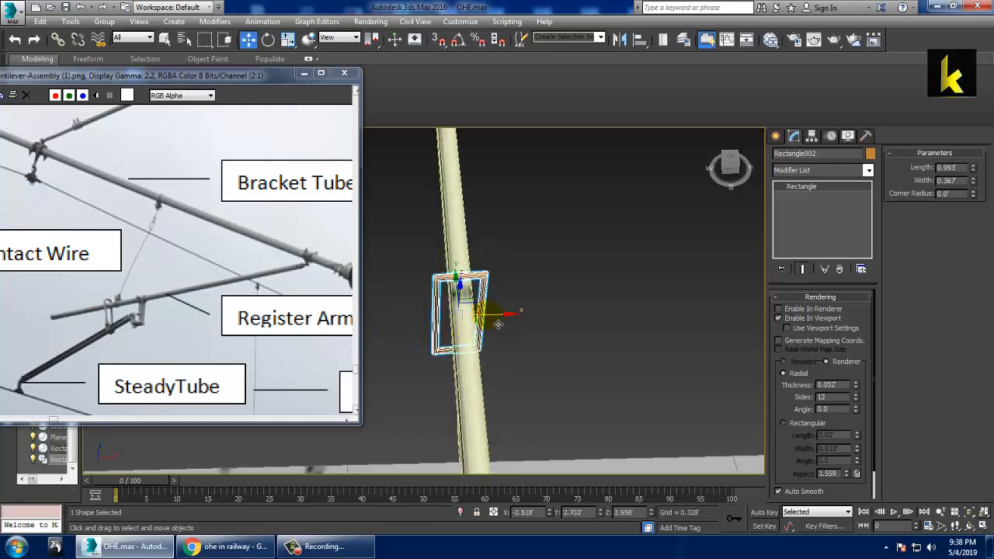
alt+middle_drag(499, 325, 564, 265)
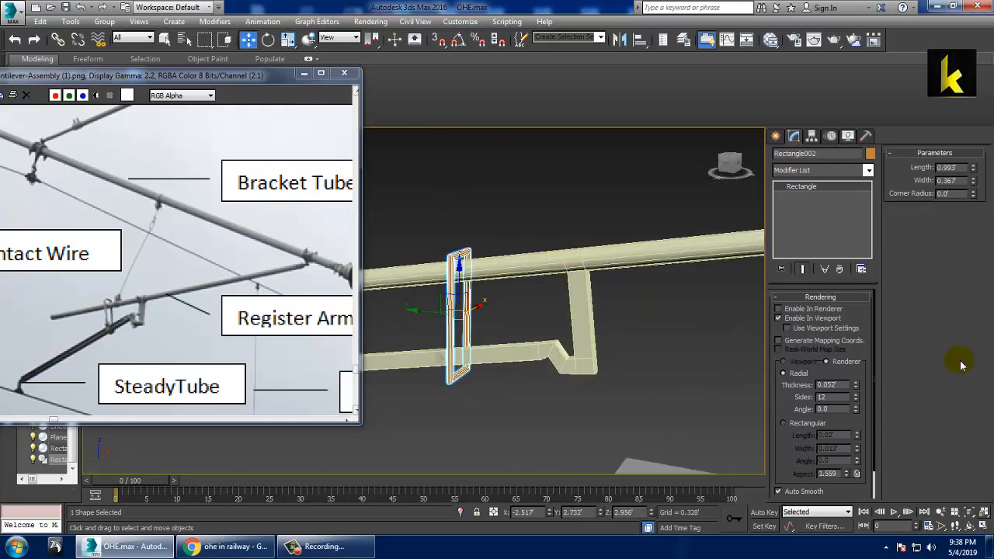
Step: Convert the rectangle to an editable spline and fillet its four corners by about 0.444' into a rounded loop
right_click(803, 200)
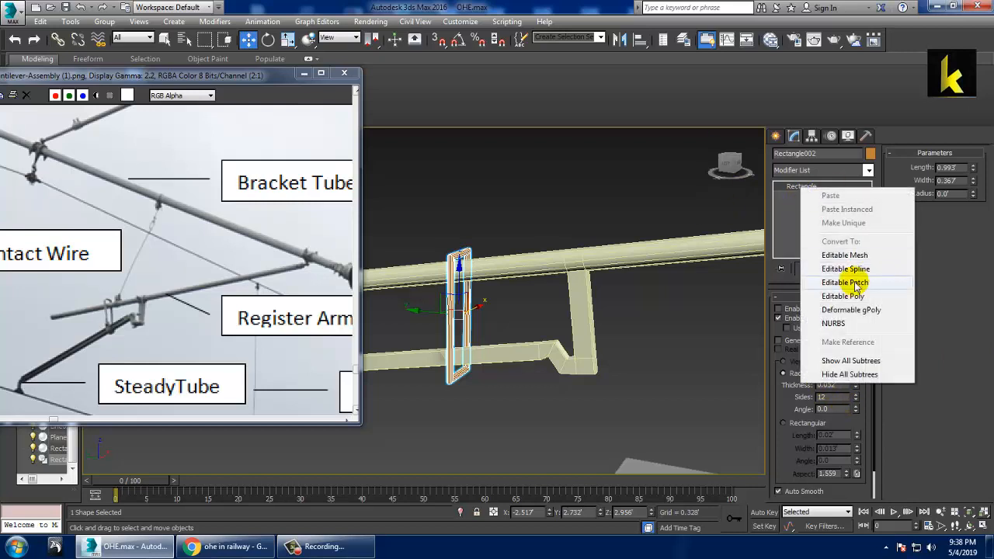
click(854, 271)
alt+middle_drag(494, 295, 471, 330)
key(1)
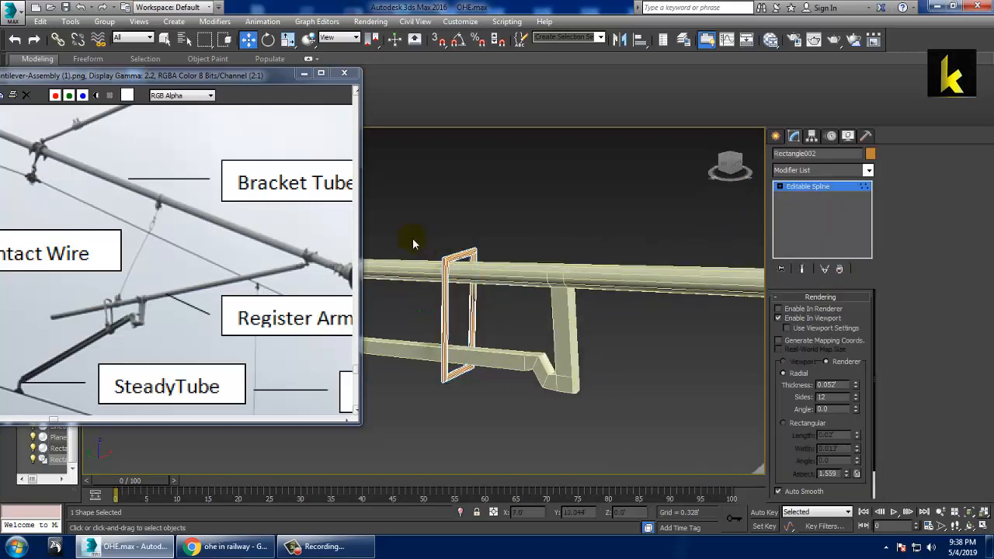
drag(412, 236, 504, 289)
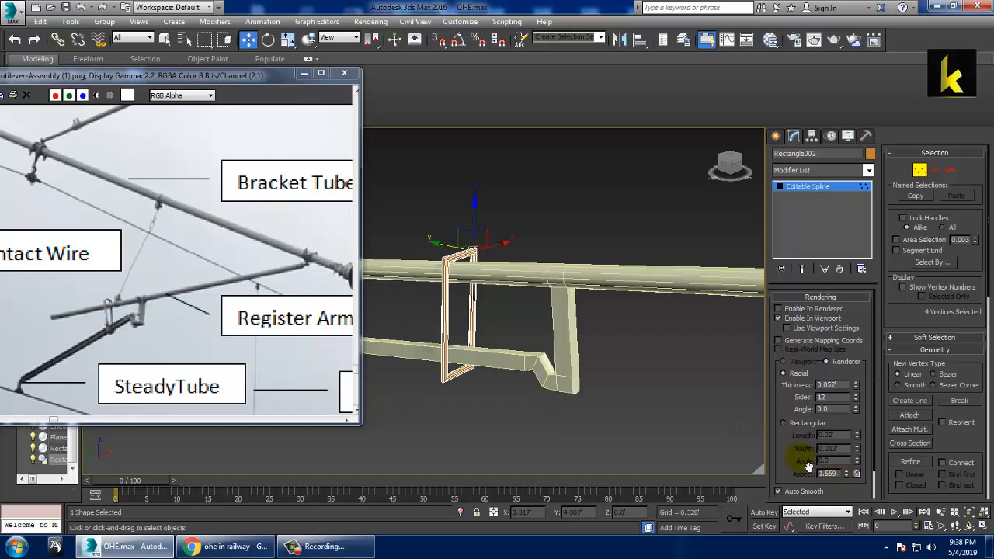
scroll(810, 464, down, 1)
scroll(932, 349, down, 7)
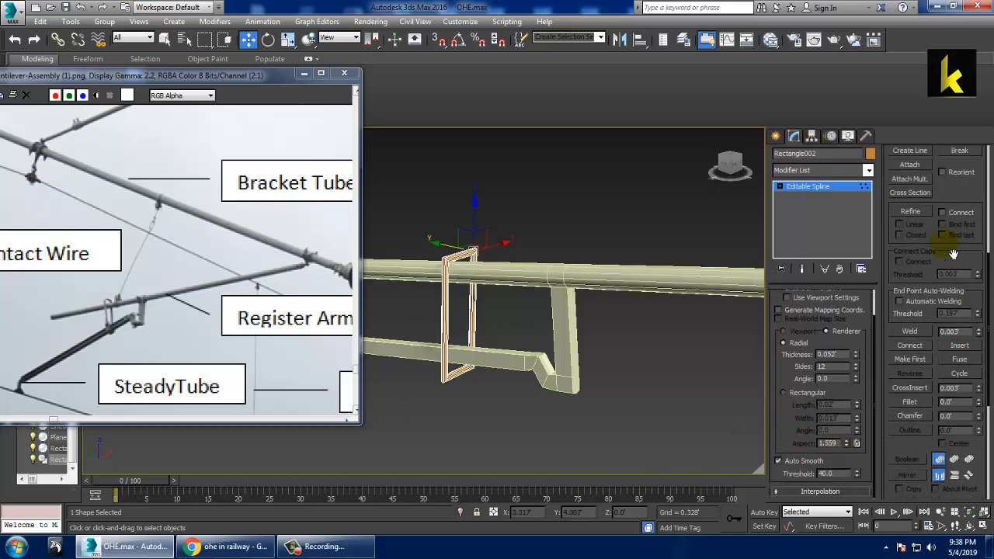
click(910, 402)
drag(442, 262, 447, 249)
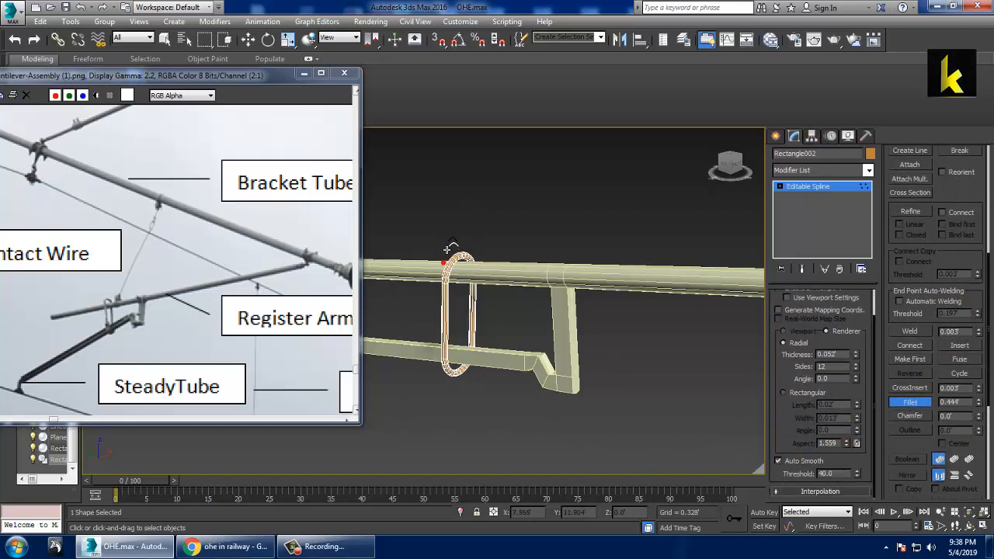
click(829, 185)
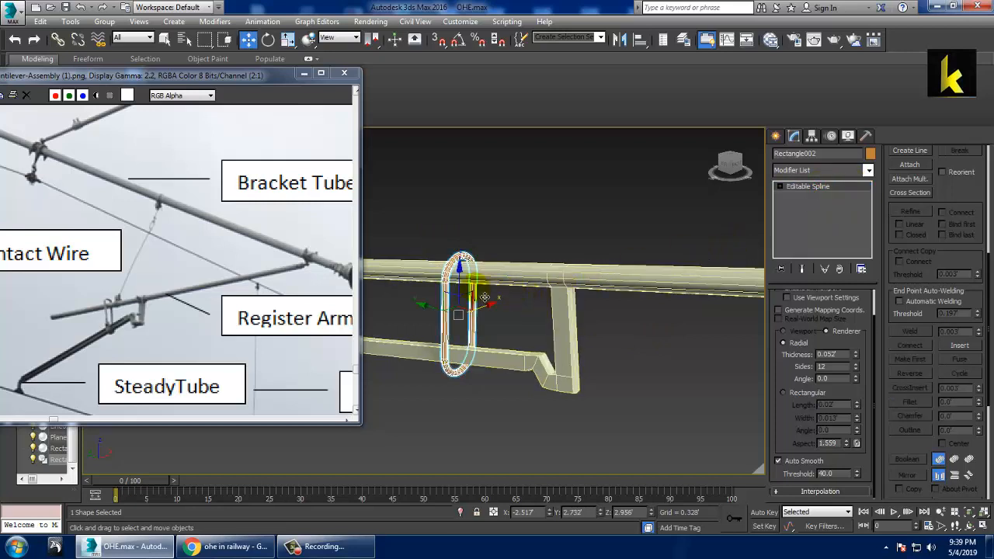
Step: Copy the long upper wire in the left view down to the steady tube's tip, at Y 3.942' and Z 2.739'
alt+middle_drag(496, 293, 556, 312)
scroll(543, 281, down, 3)
scroll(510, 337, down, 5)
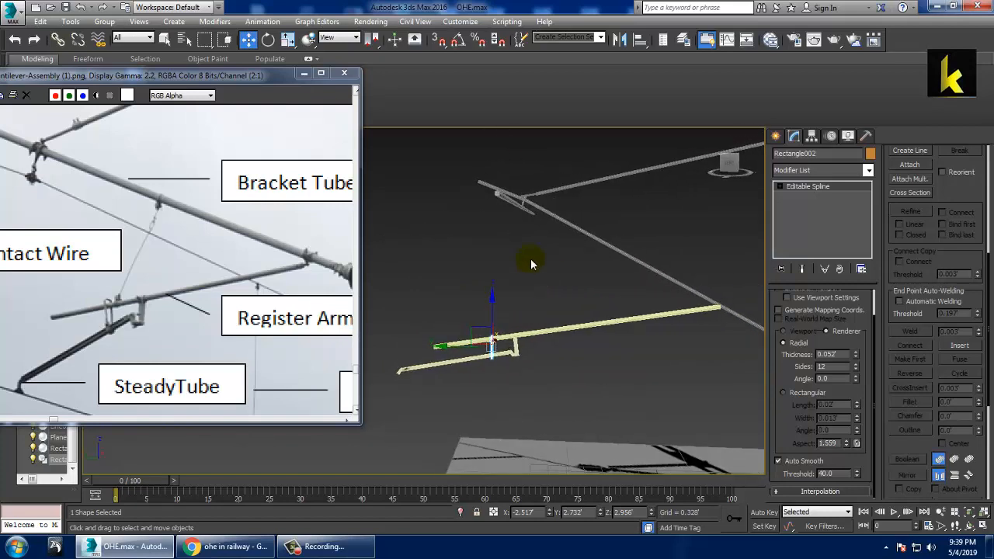
click(513, 204)
key(alt+w)
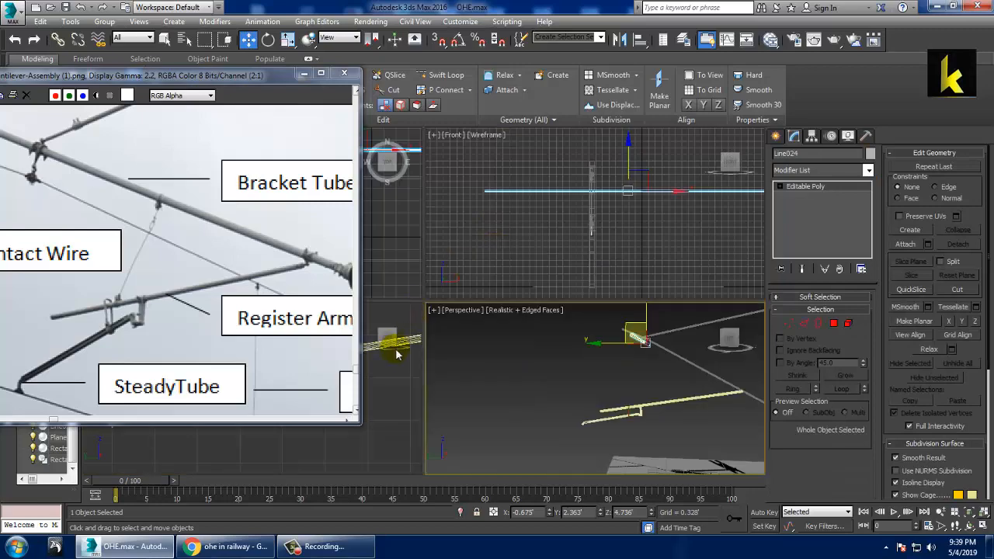
middle_click(399, 355)
key(alt+w)
middle_drag(399, 355, 618, 315)
scroll(559, 315, down, 4)
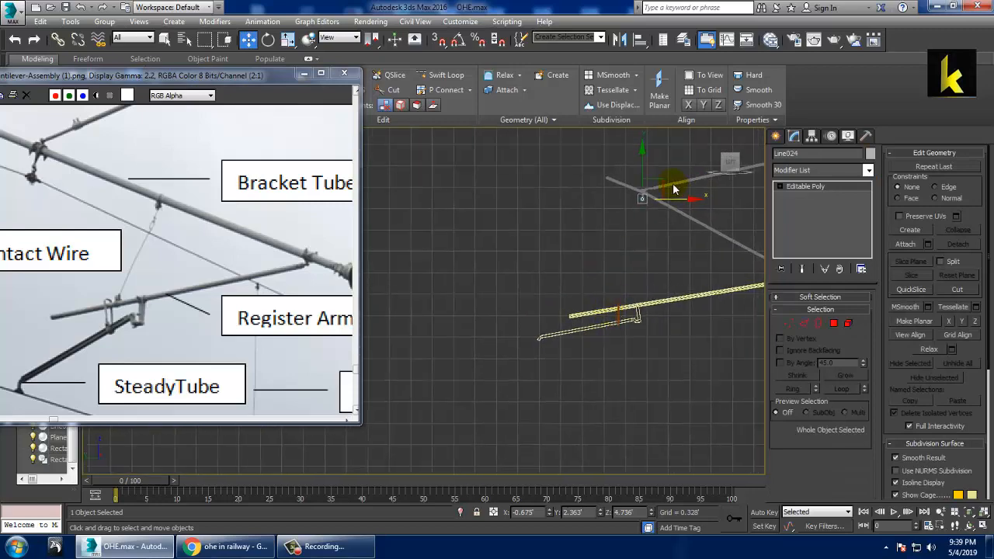
click(654, 178)
mouse_move(654, 178)
mouse_down()
mouse_move(681, 314)
mouse_move(591, 348)
mouse_up()
click(494, 340)
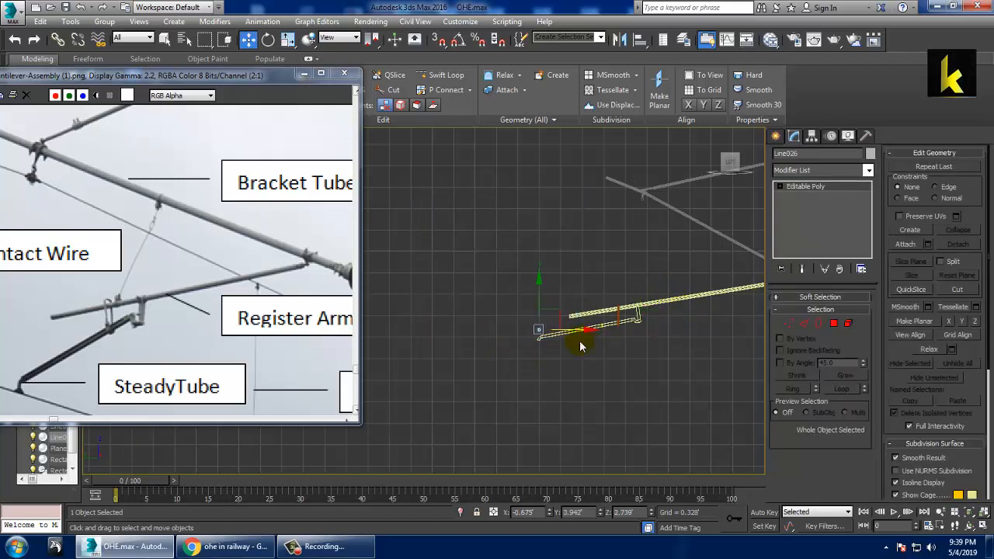
Step: Align the copied wire with the steady tube's bent tip at Y 3.947' and Z 2.578'
scroll(579, 342, up, 1)
middle_drag(542, 295, 571, 238)
scroll(540, 282, up, 2)
scroll(542, 281, up, 1)
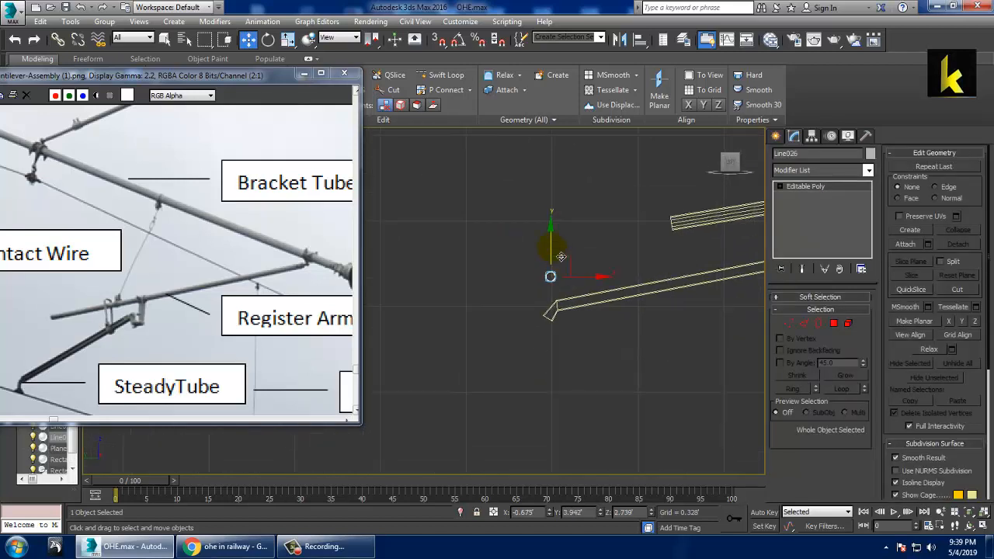
drag(561, 256, 563, 303)
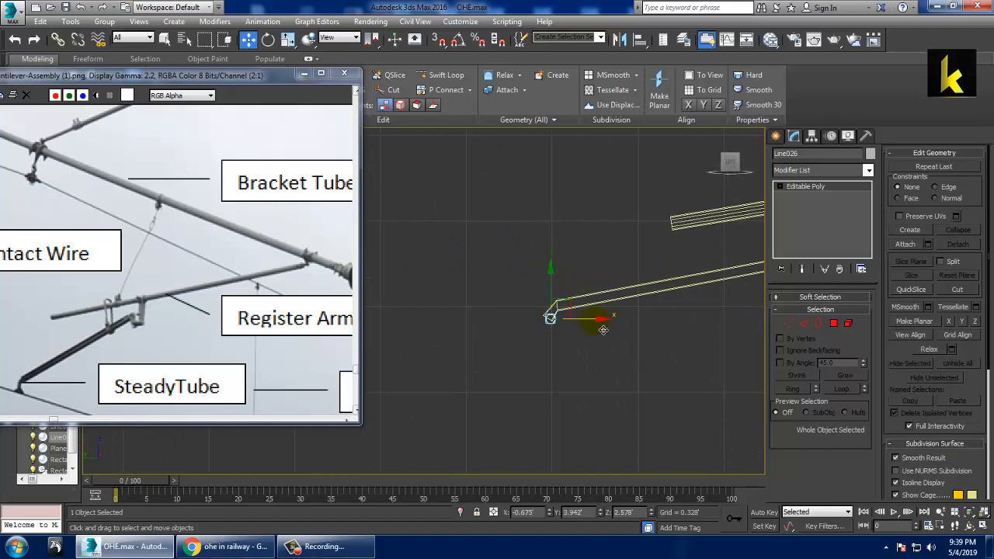
middle_drag(601, 329, 504, 360)
Step: Draw a straight line from the bracket tube down to the register arm in the left view and set its thickness to 0.007'
scroll(504, 359, down, 1)
middle_drag(616, 335, 605, 347)
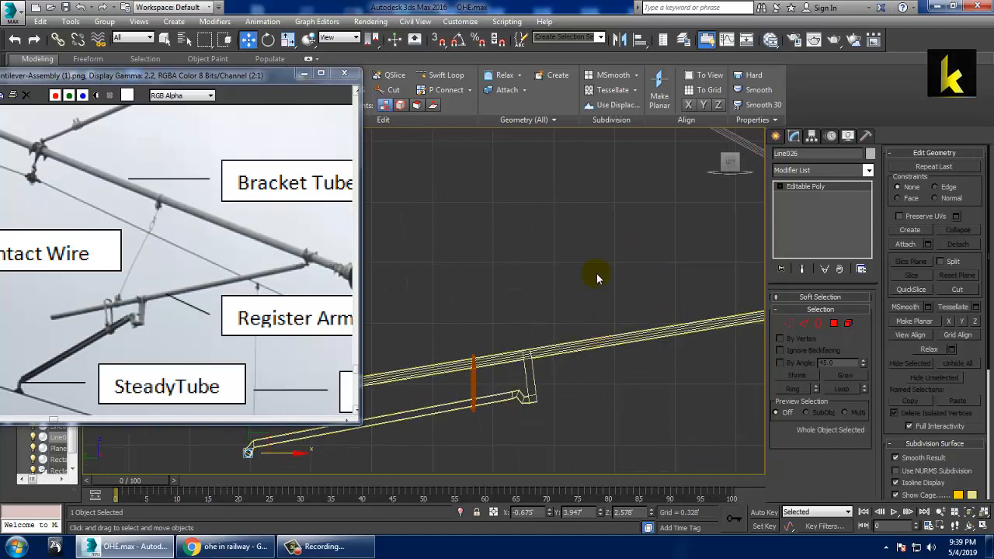
scroll(572, 343, down, 1)
middle_drag(613, 273, 535, 341)
middle_drag(620, 310, 547, 368)
scroll(546, 368, down, 2)
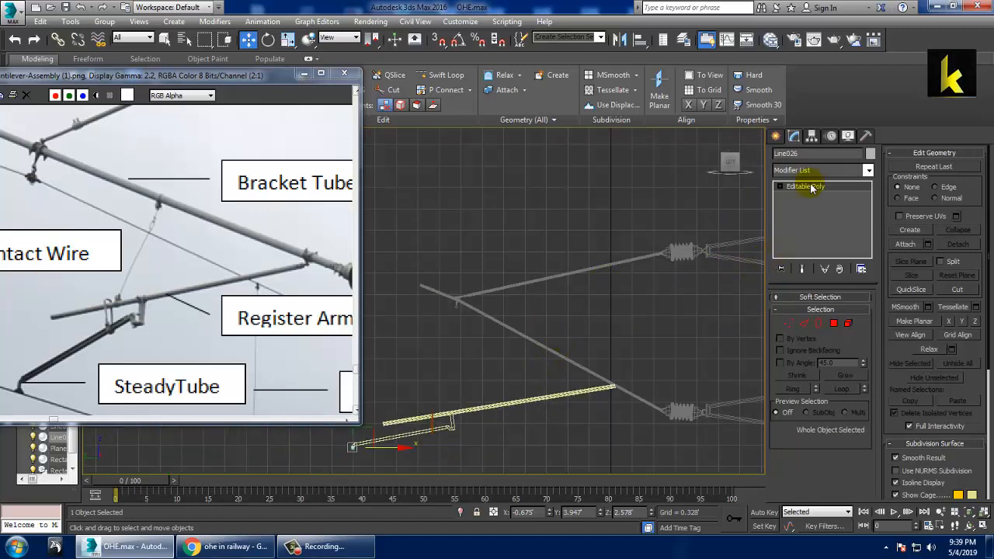
click(776, 136)
click(797, 225)
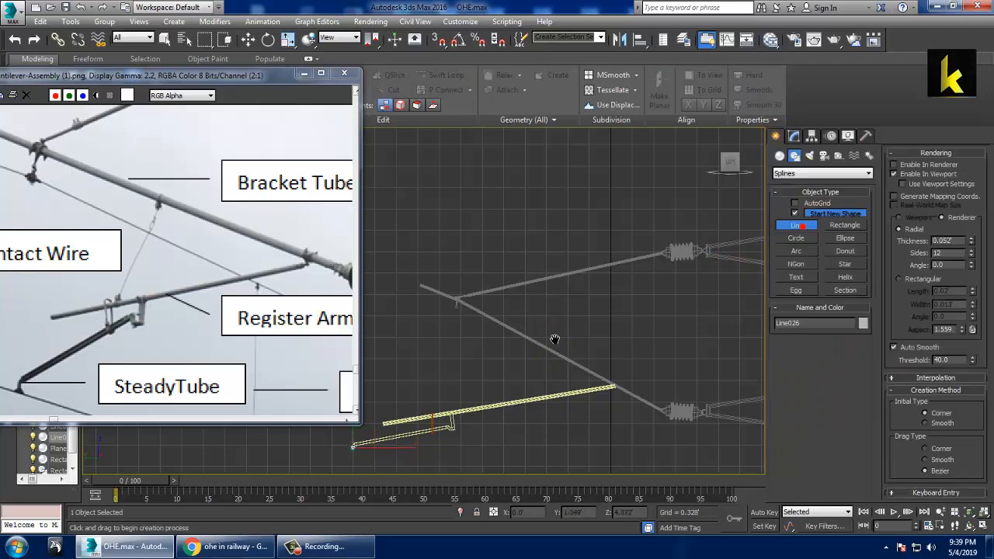
scroll(548, 313, up, 5)
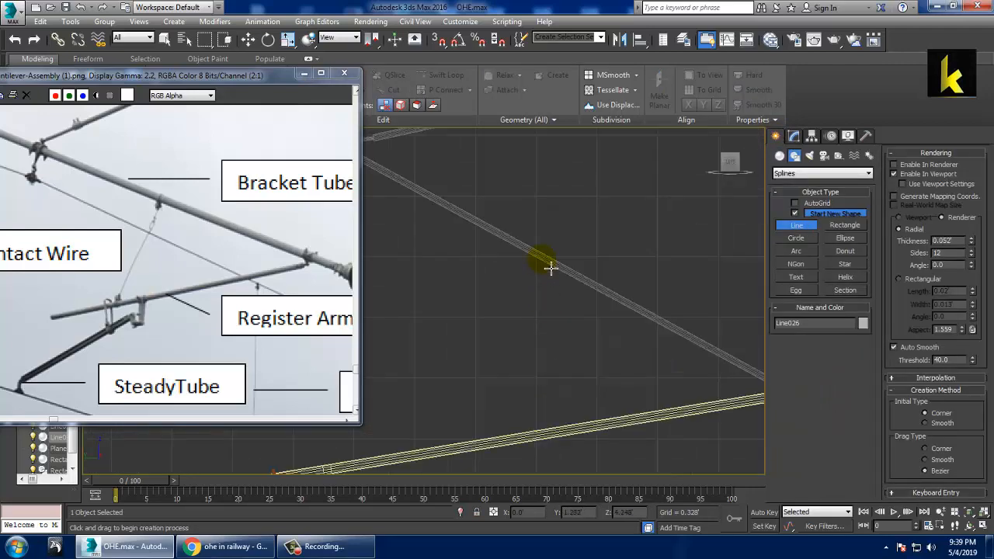
click(541, 258)
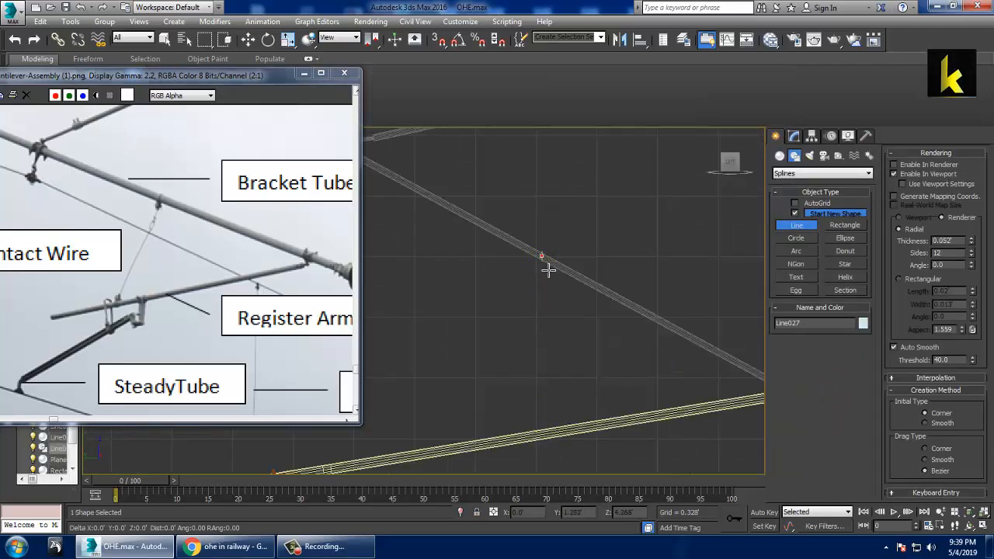
click(490, 454)
right_click(490, 454)
click(794, 136)
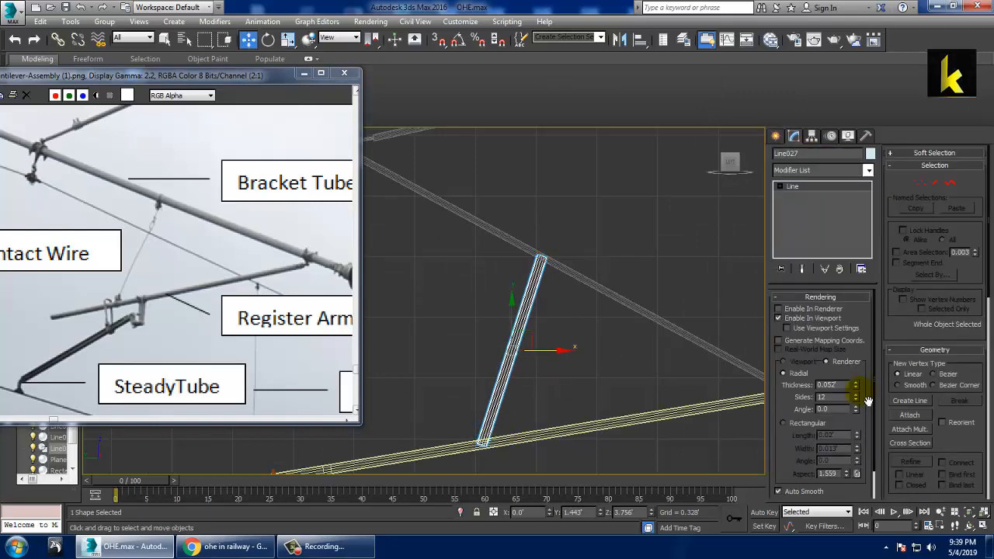
drag(856, 386, 874, 448)
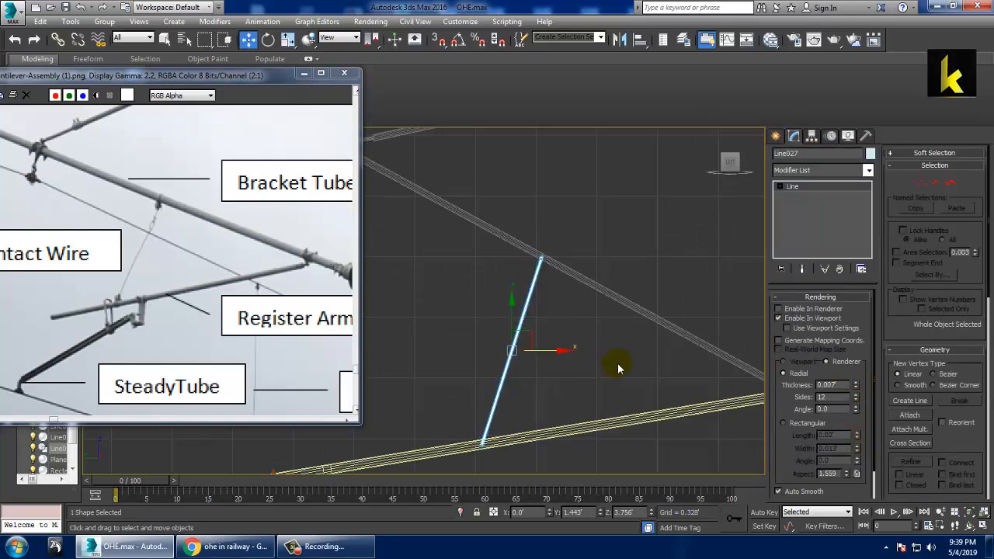
Step: Move the thin drop wire along X until it meets the register arm and the bracket tube
scroll(630, 366, up, 2)
key(alt+w)
key(alt+w)
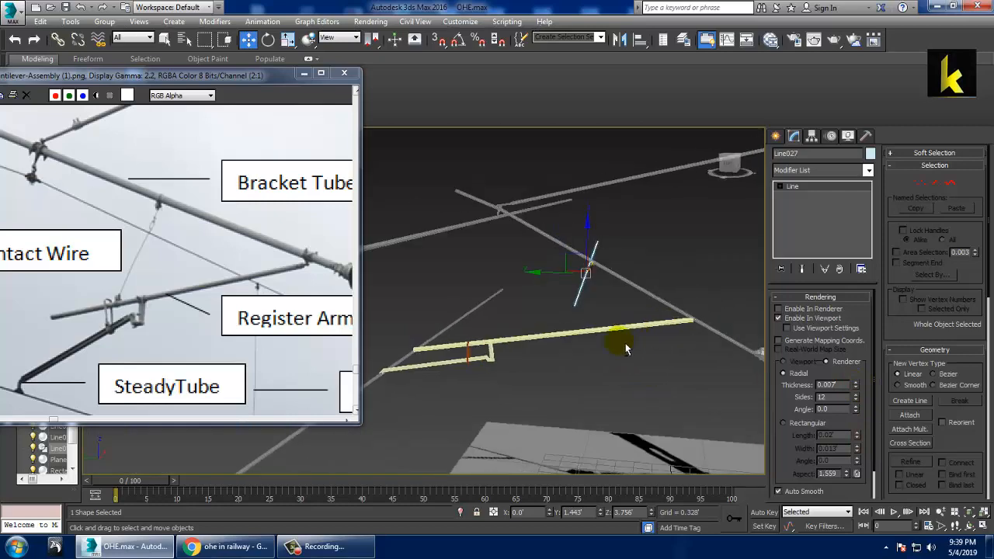
alt+middle_drag(626, 349, 556, 277)
drag(606, 277, 513, 298)
scroll(511, 298, up, 5)
alt+middle_drag(557, 287, 520, 297)
drag(475, 302, 483, 302)
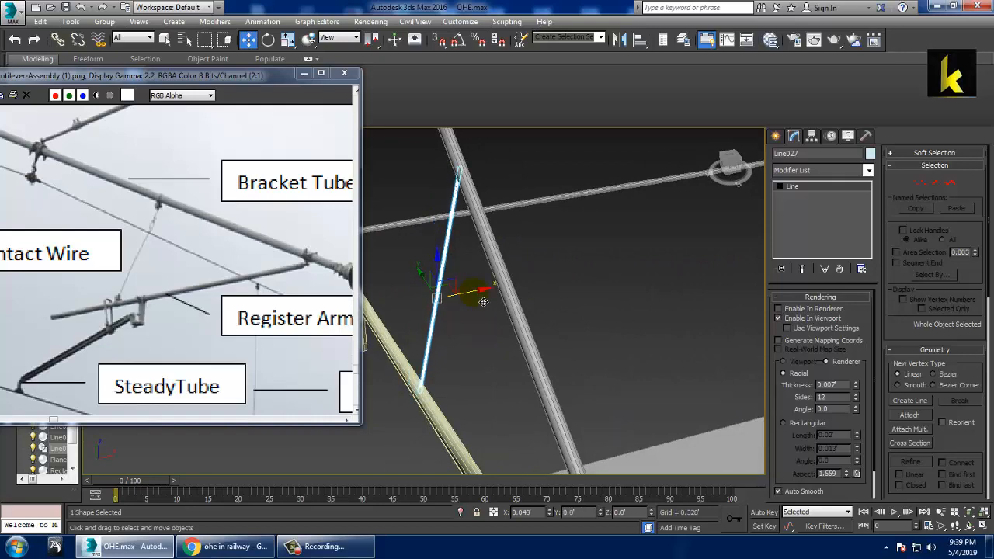
Step: Select all objects in the scene and give them the same light grey object colour
scroll(482, 302, down, 5)
alt+middle_drag(477, 298, 575, 280)
scroll(575, 281, down, 2)
click(588, 238)
alt+middle_drag(595, 322, 560, 281)
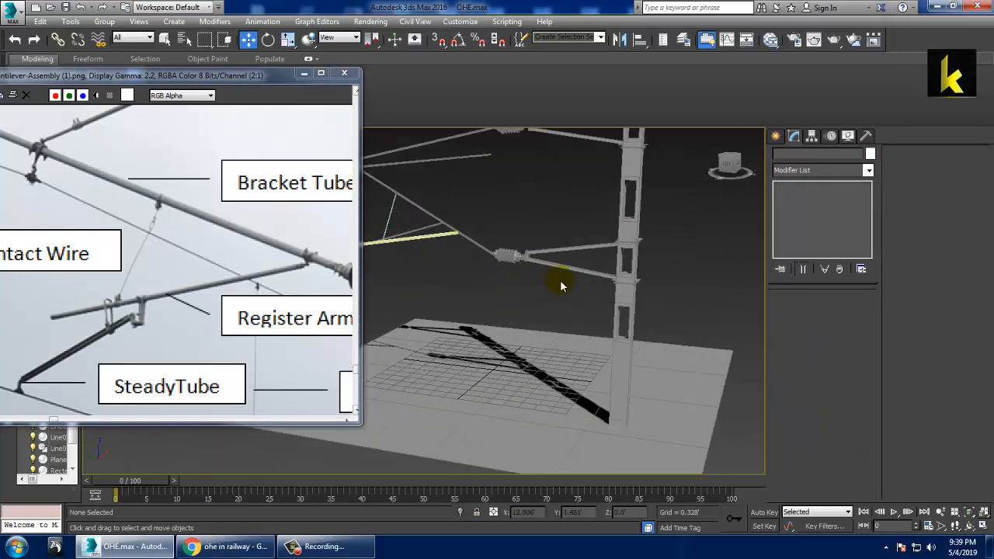
scroll(637, 309, down, 8)
drag(464, 194, 764, 376)
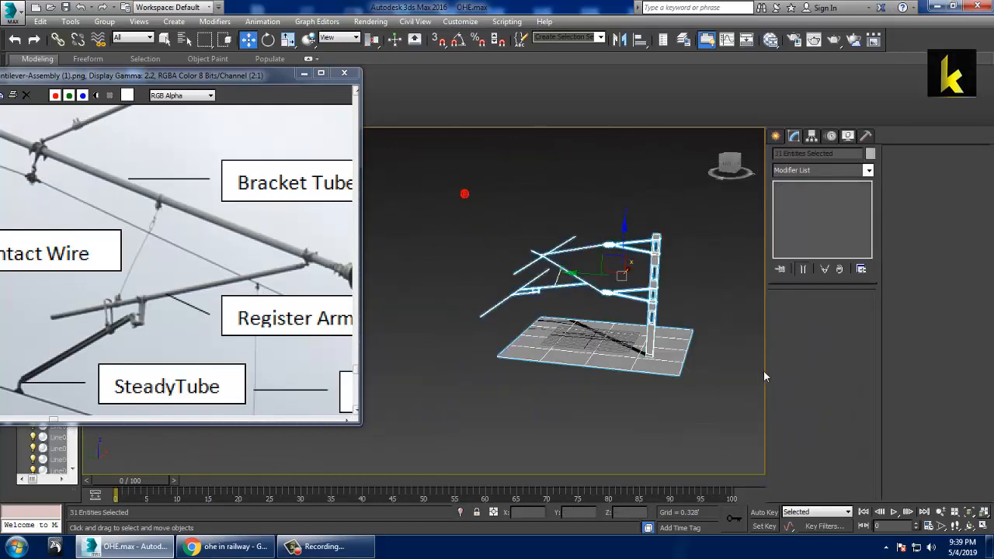
click(871, 153)
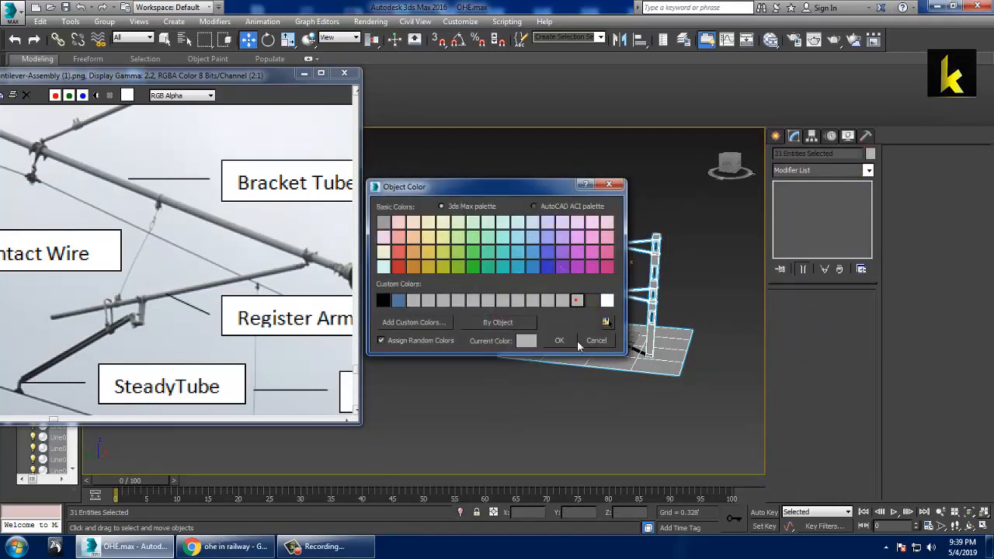
click(559, 341)
Step: Stretch the ground plane along X to about 220%
click(630, 353)
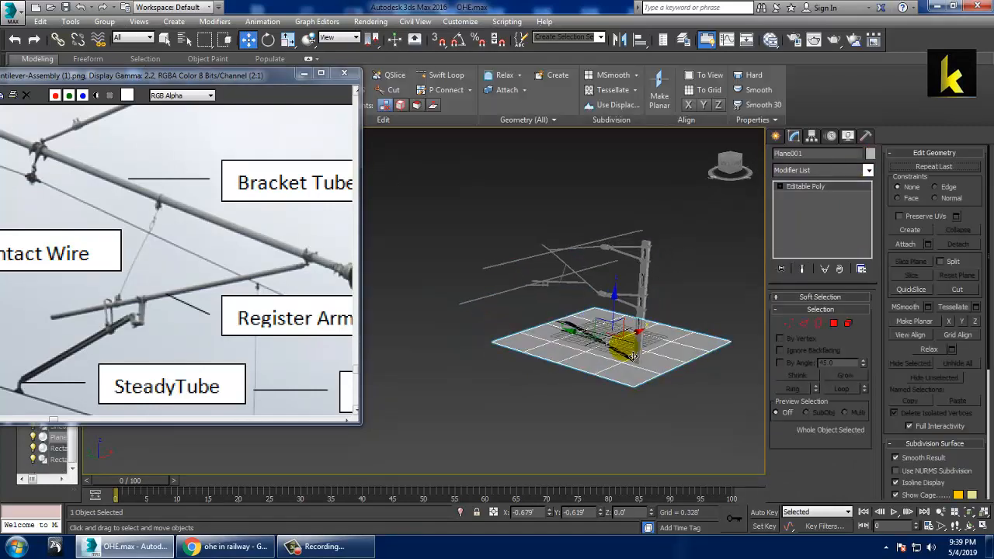
key(r)
drag(584, 363, 565, 342)
alt+middle_drag(566, 343, 581, 334)
Step: Move the mast, cantilever and wires without the ground plane along X to the plane's end, placing the upper wire at X -8.015'
drag(654, 287, 655, 287)
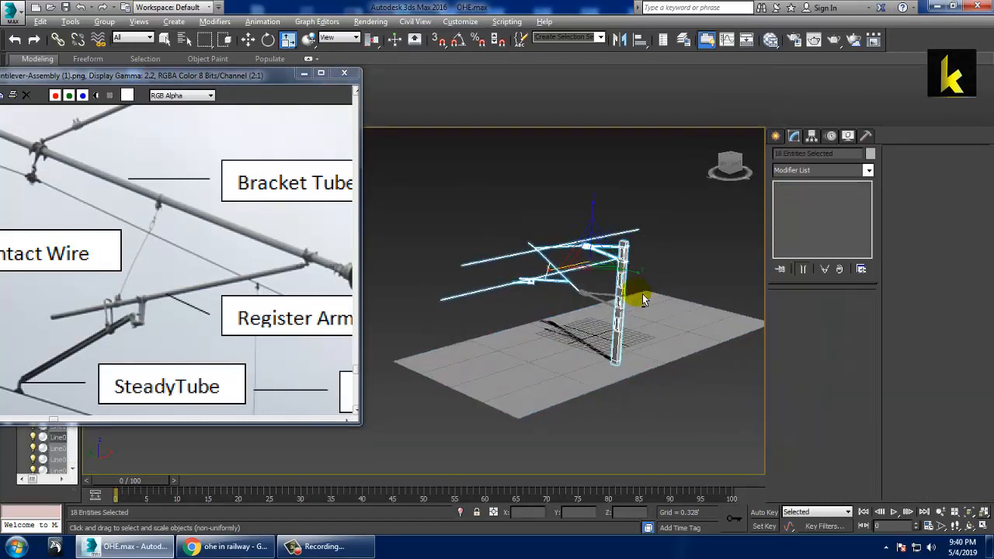
key(w)
drag(496, 202, 730, 345)
alt+drag(732, 268, 800, 454)
alt+middle_drag(619, 285, 578, 267)
Step: Attach the lower long wire to the upper long wire as one editable poly
click(578, 267)
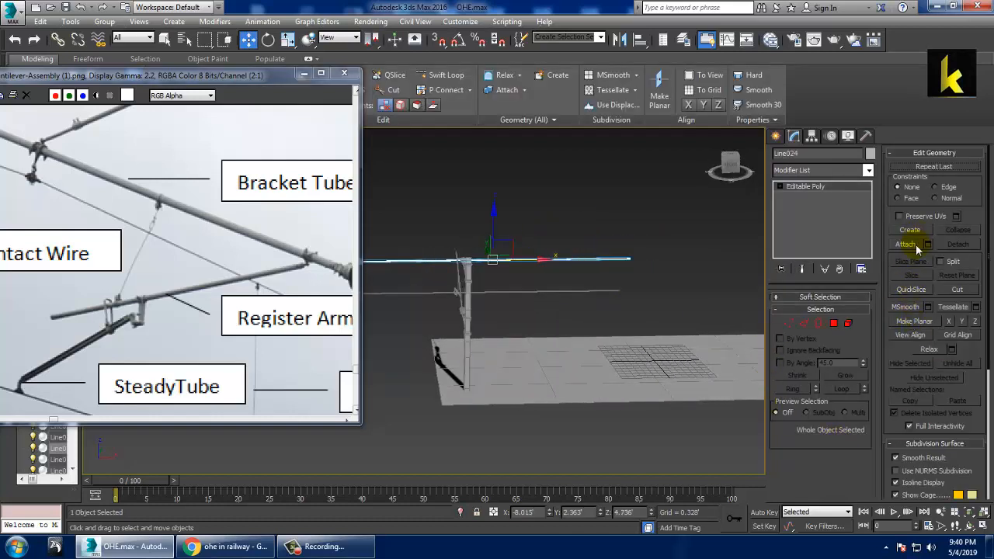
click(915, 246)
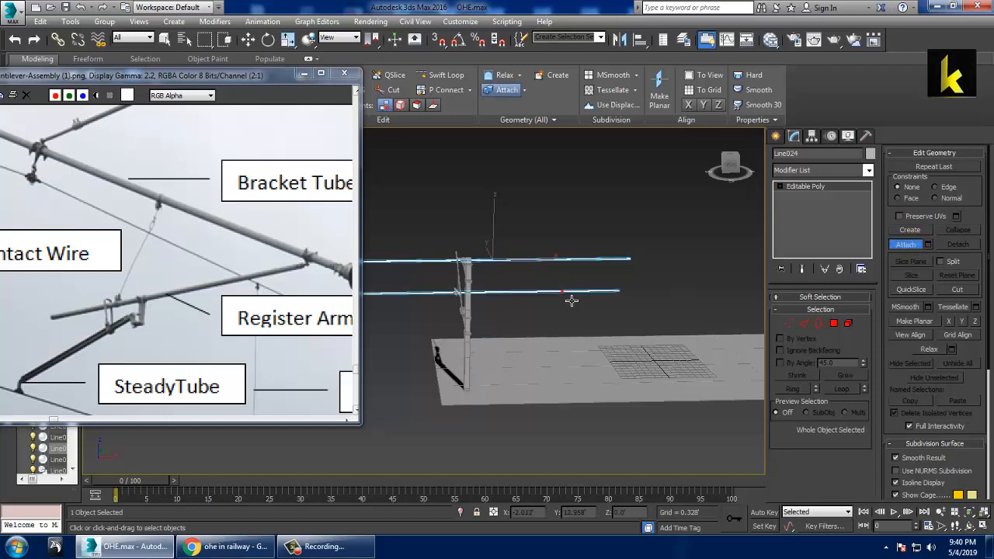
key(w)
Step: Lengthen both wires over the ground plane by moving their end vertices about 9.13' along X
key(1)
middle_drag(617, 293, 559, 308)
drag(533, 220, 634, 377)
drag(606, 295, 815, 292)
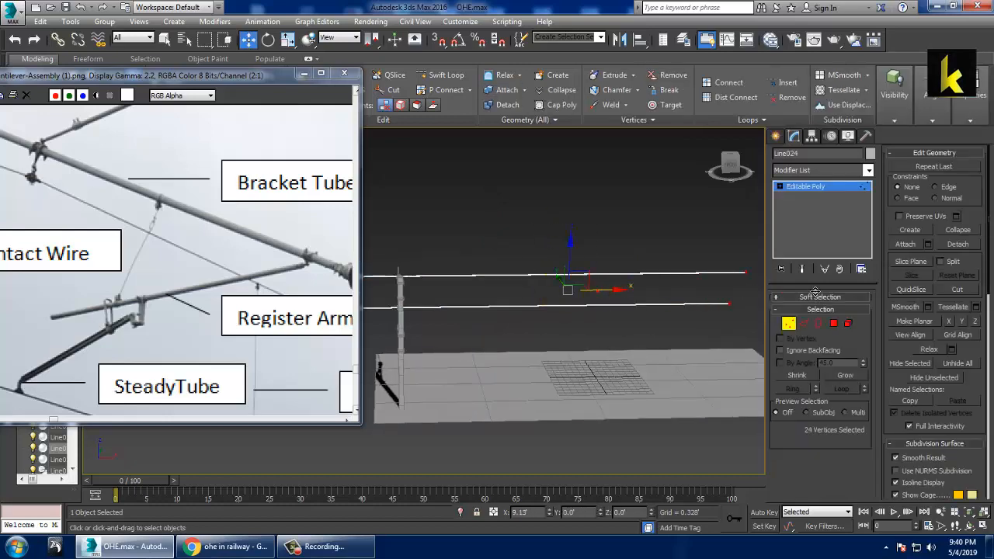
click(819, 189)
Step: Clone the mast and cantilever, without the wires and ground plane, as three evenly spaced copies along X
middle_drag(474, 299, 503, 266)
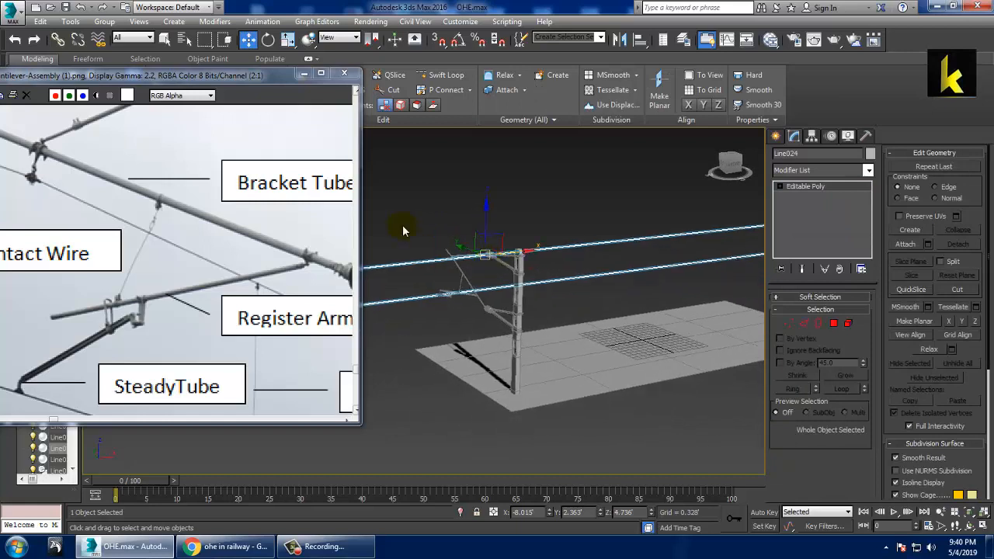
drag(428, 229, 533, 325)
alt+drag(571, 215, 681, 368)
alt+middle_drag(601, 334, 574, 330)
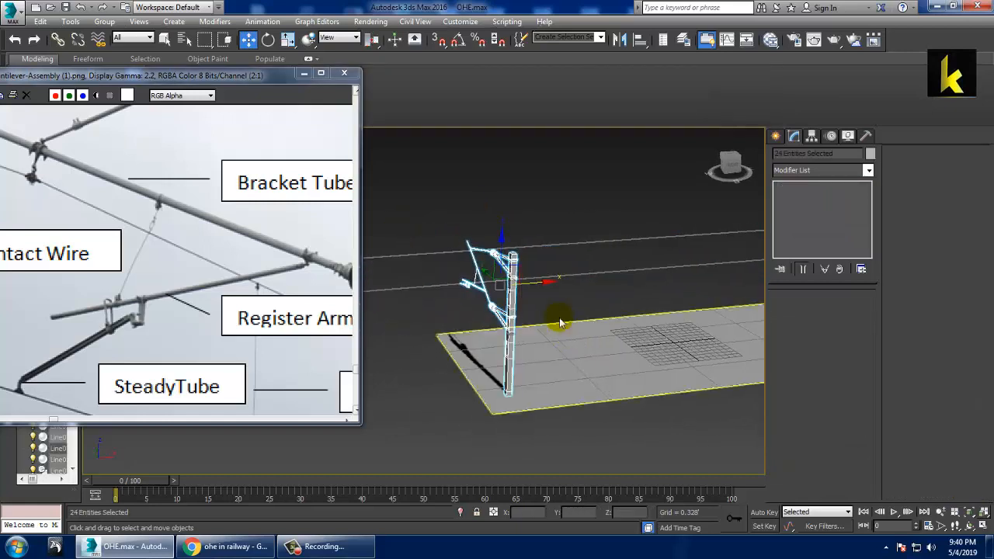
shift+drag(548, 287, 723, 284)
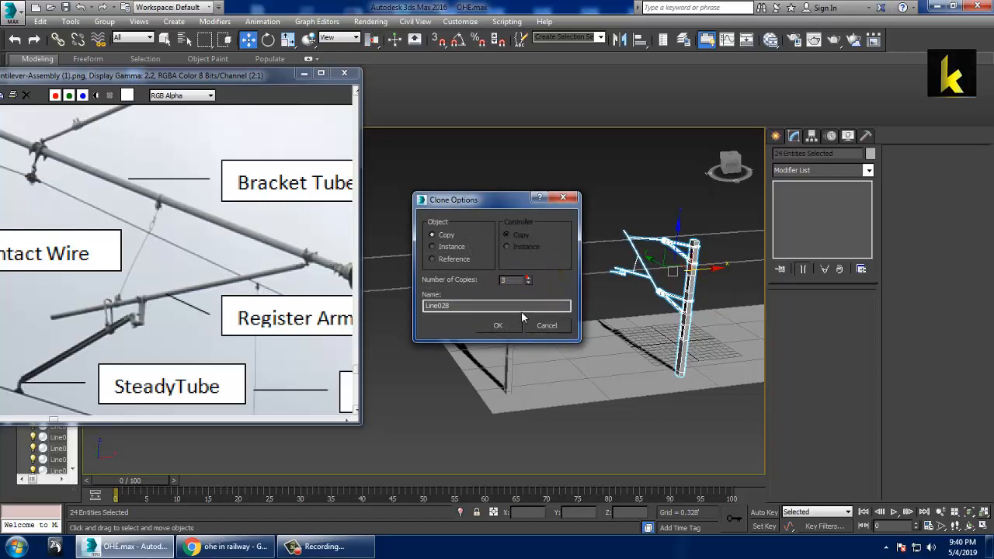
key(Return)
Step: Enlarge the ground plane uniformly to about 223% so that it extends beneath all four masts
scroll(488, 277, up, 8)
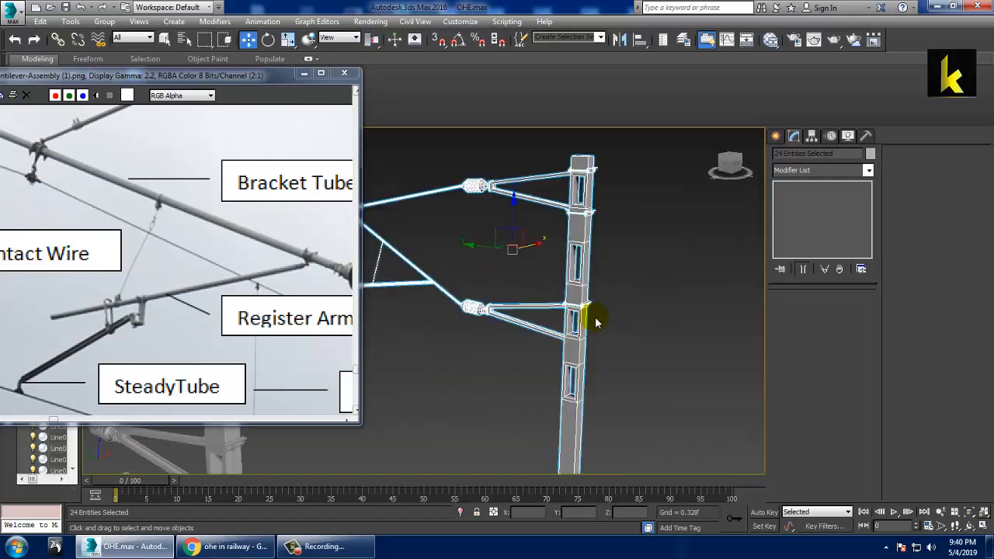
scroll(595, 317, down, 8)
click(435, 392)
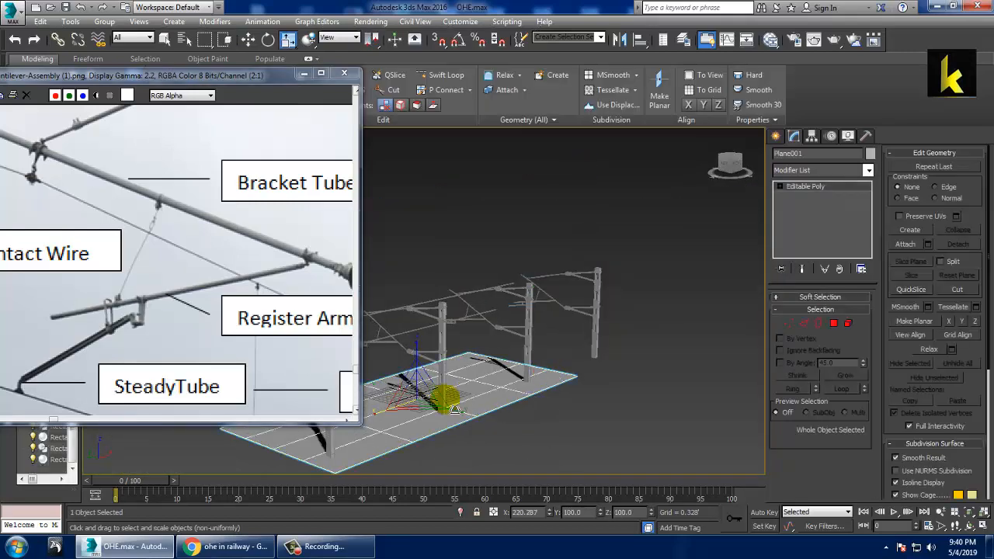
alt+middle_drag(427, 405, 611, 317)
scroll(594, 272, up, 4)
scroll(594, 272, down, 4)
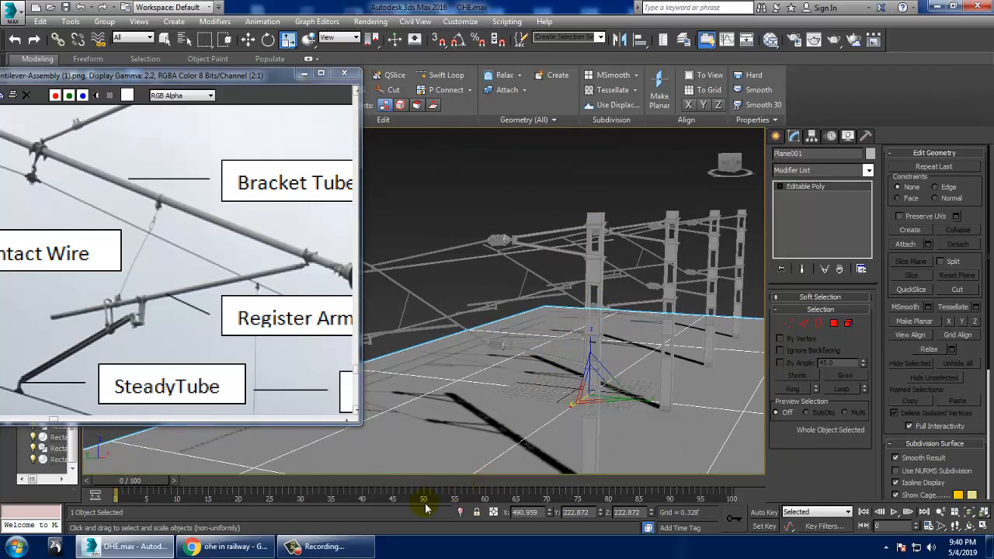
click(330, 548)
click(978, 495)
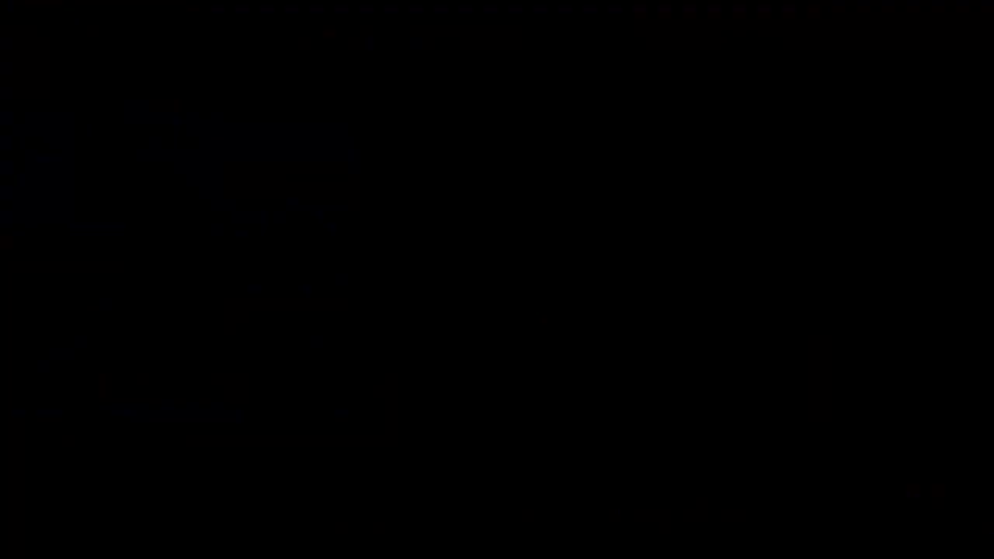